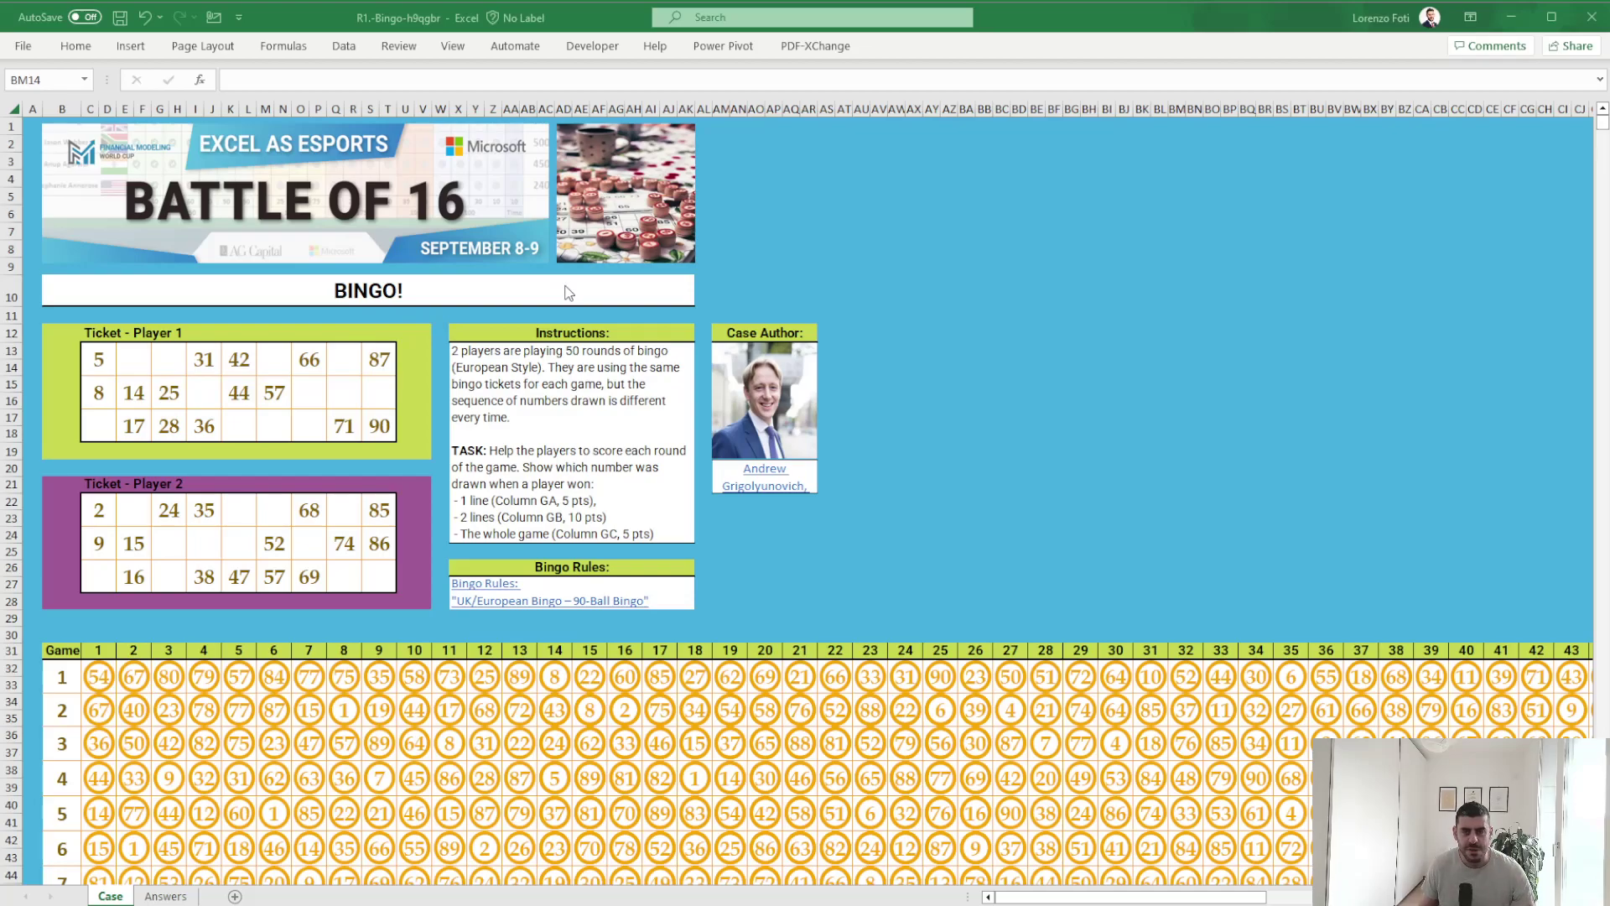
# Examine Player 1's ticket and the draw table from number 1 across to the 1 Line, 2 Lines and Winner columns.
pyautogui.click(906, 615)
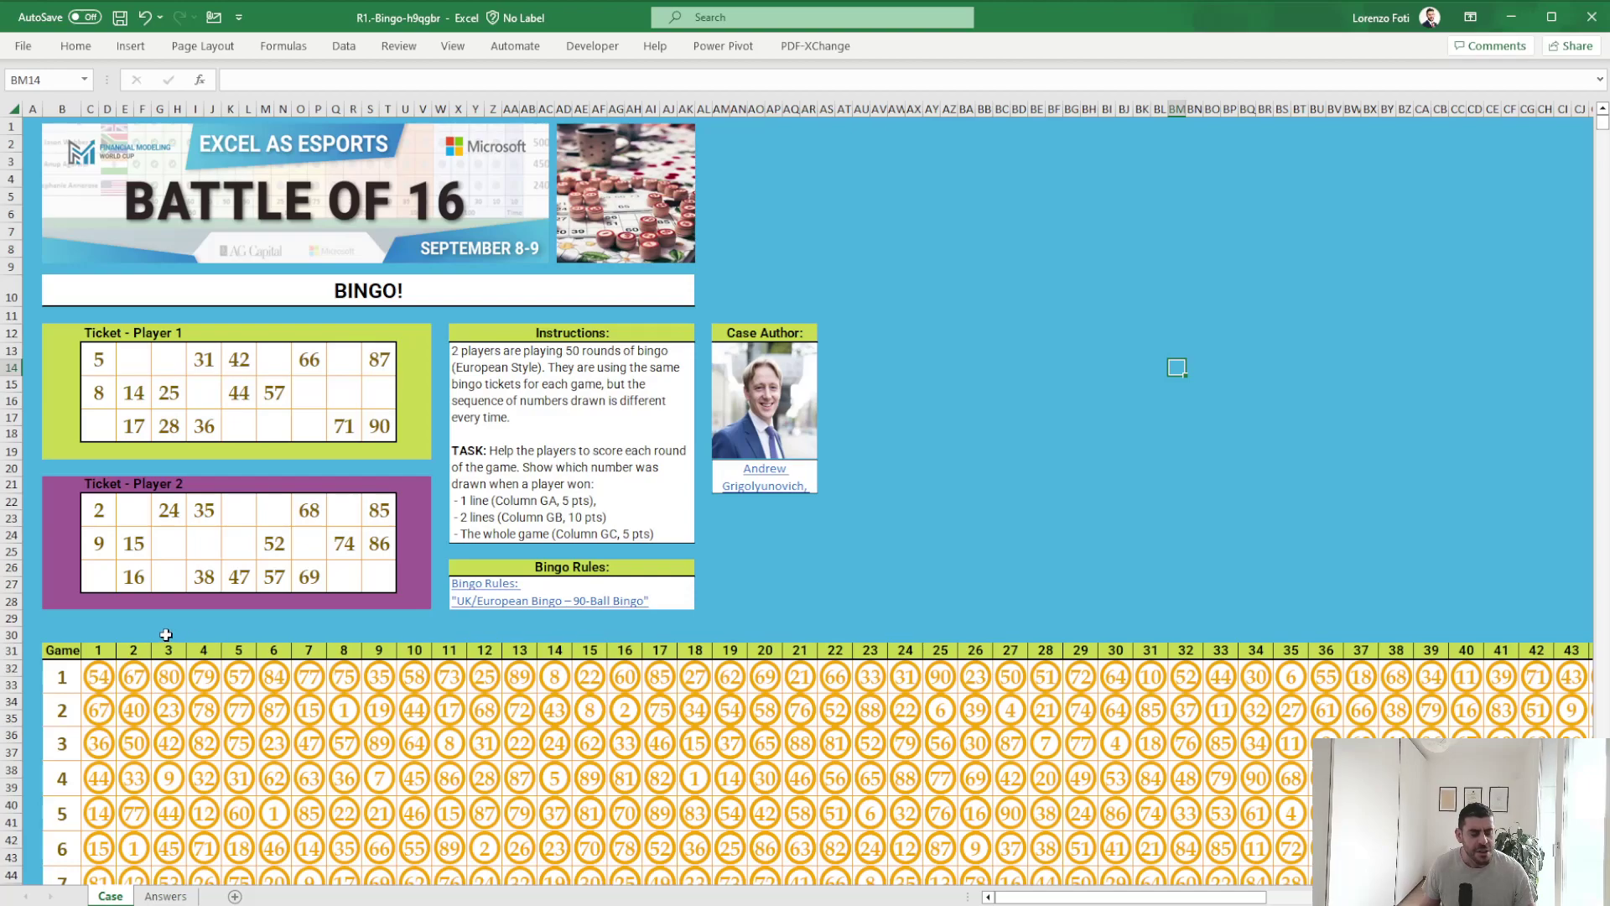
pyautogui.moveTo(92, 359); pyautogui.dragTo(336, 432)
pyautogui.click(943, 470)
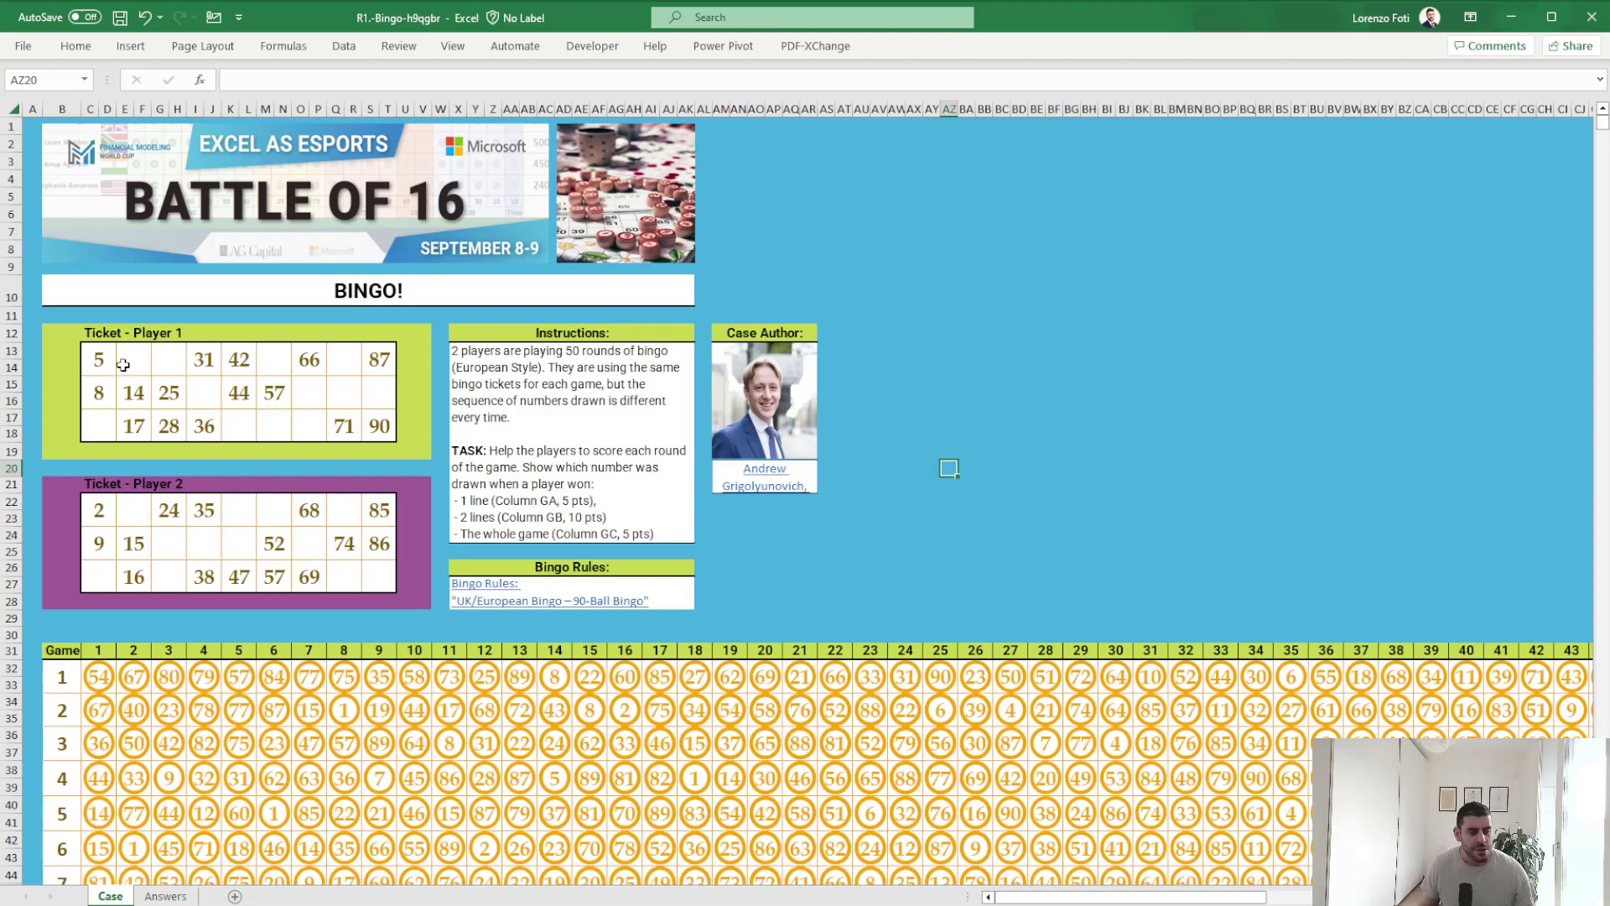
pyautogui.click(99, 650)
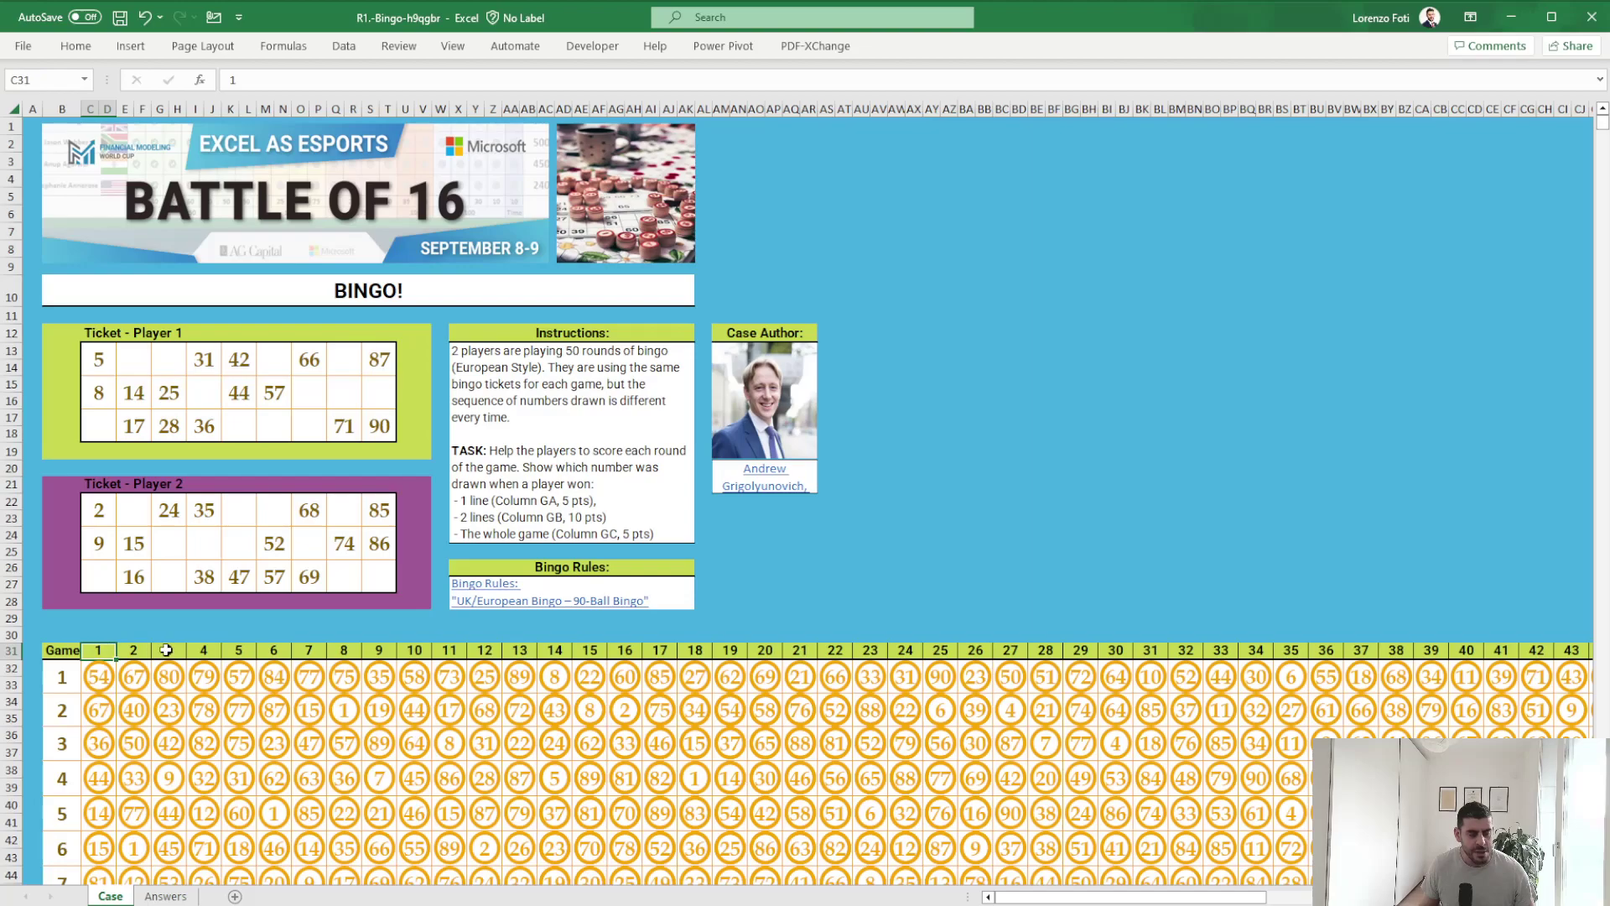
pyautogui.press('Right')
pyautogui.press('Right')
pyautogui.press('Right')
pyautogui.press('Right')
pyautogui.press('Right')
pyautogui.press('Right')
pyautogui.press('Right')
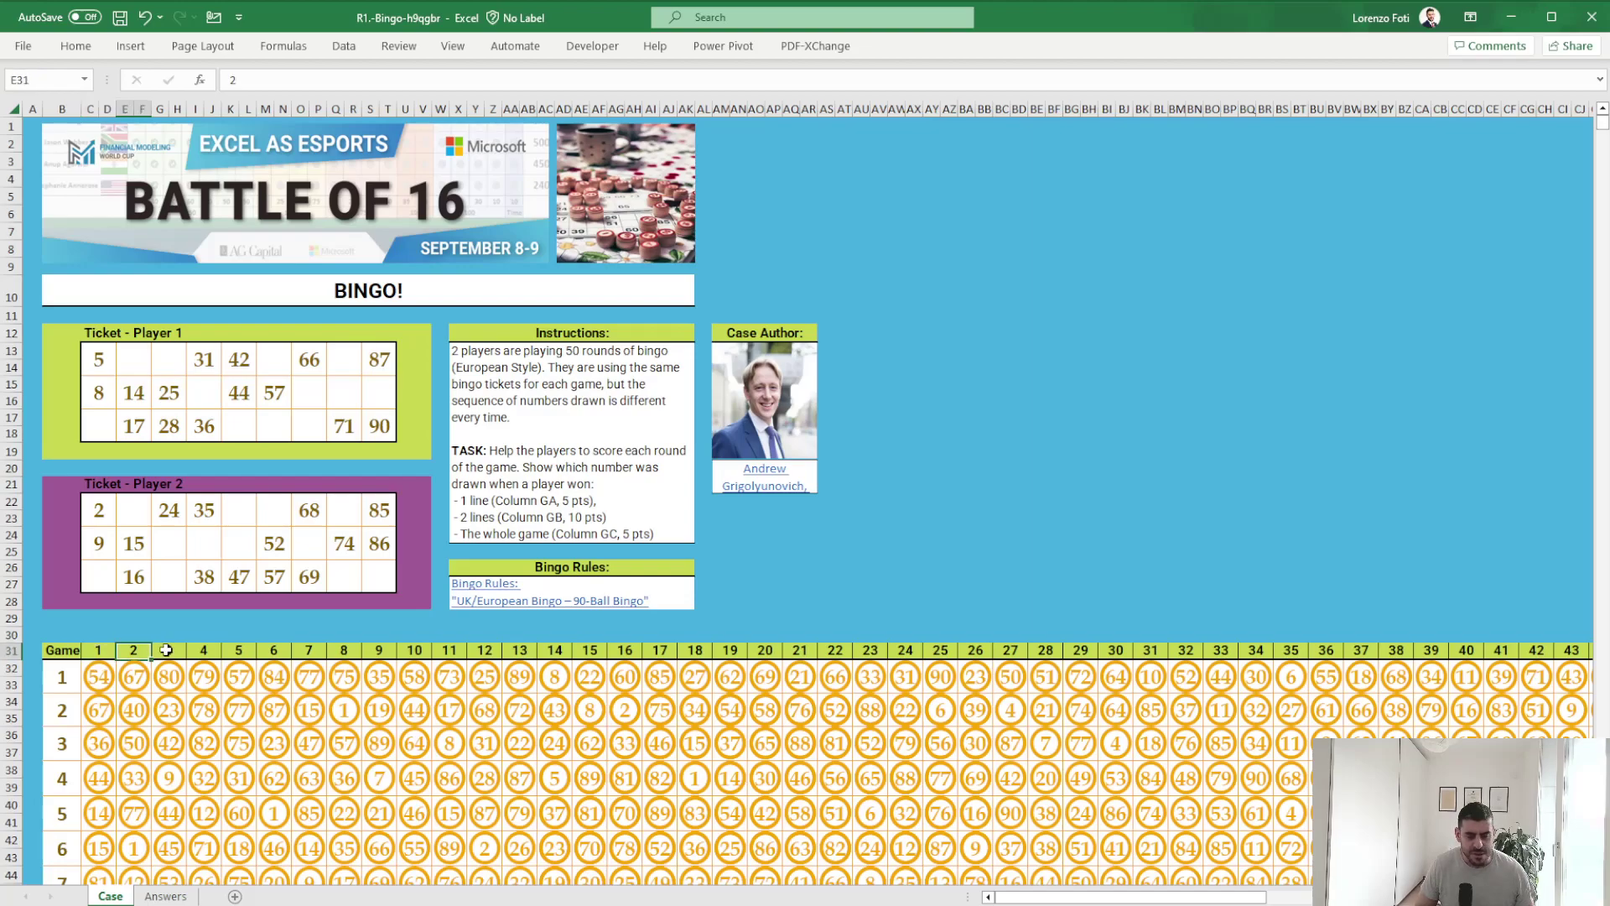
pyautogui.press('Right')
pyautogui.press('Right')
pyautogui.press('Right')
pyautogui.press('Right')
pyautogui.press('Right')
pyautogui.press('Right')
pyautogui.press('Right')
pyautogui.press('Right')
pyautogui.press('Right')
pyautogui.press('Right')
pyautogui.press('Right')
pyautogui.press('Right')
pyautogui.press('Right')
pyautogui.press('Right')
pyautogui.press('Right')
pyautogui.press('Right')
pyautogui.press('Right')
pyautogui.press('Right')
pyautogui.press('Right')
pyautogui.press('Right')
pyautogui.press('Right')
pyautogui.press('Right')
pyautogui.press('Right')
pyautogui.press('Right')
pyautogui.press('Right')
pyautogui.press('Right')
pyautogui.press('Right')
pyautogui.press('Right')
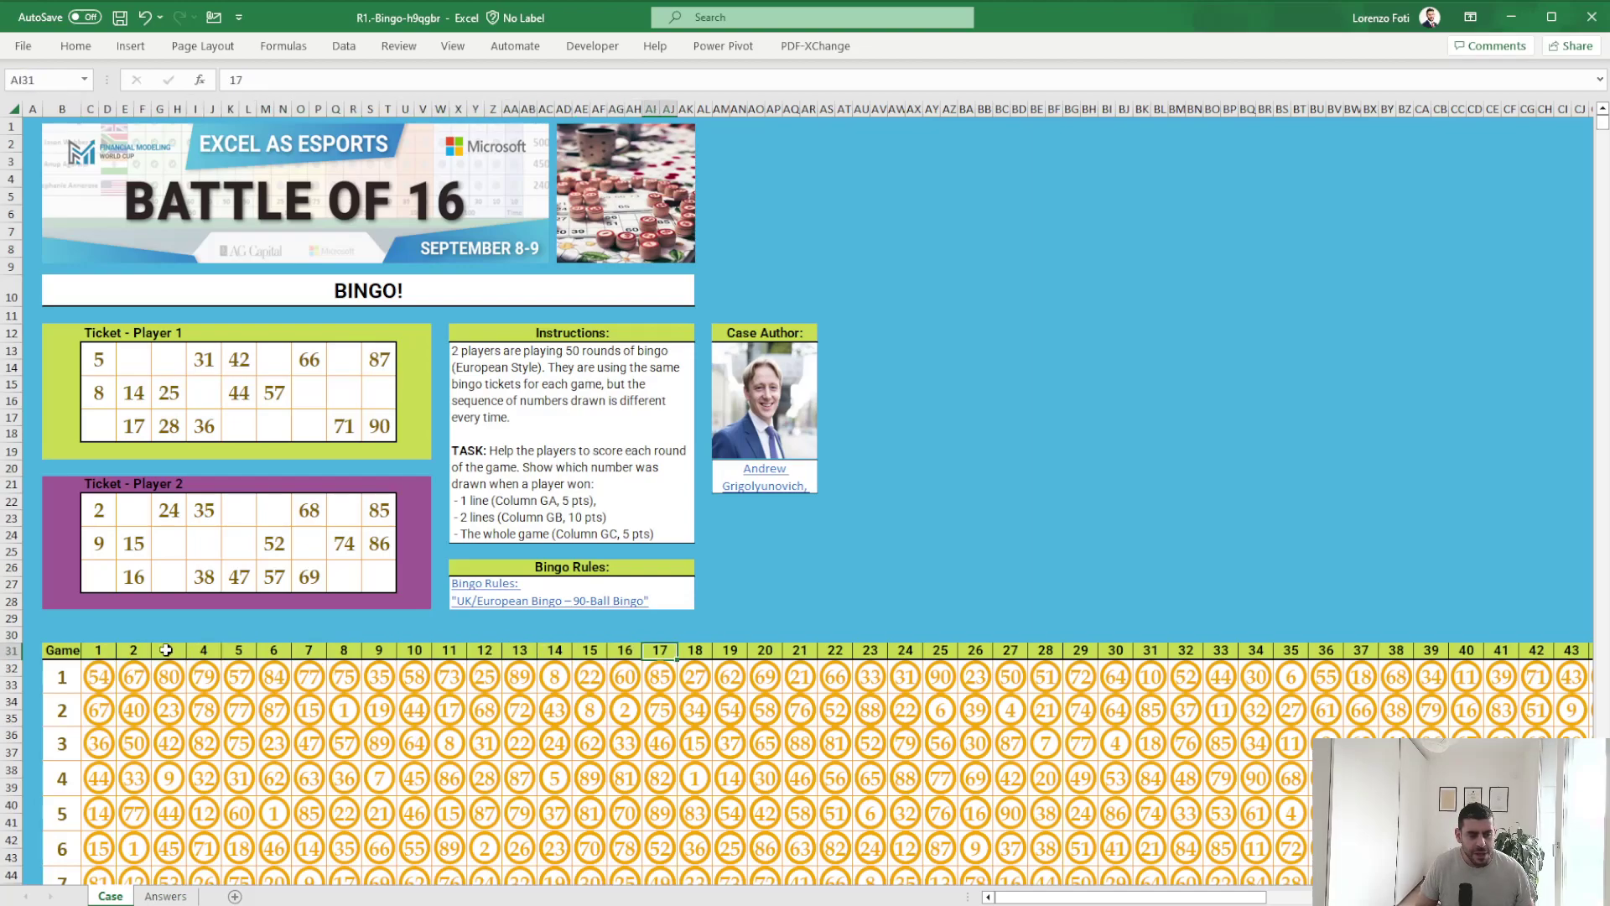
pyautogui.press('Right')
pyautogui.press('Right')
pyautogui.press('Right')
pyautogui.press('Right')
pyautogui.press('Right')
pyautogui.press('Right')
pyautogui.press('Right')
pyautogui.press('Right')
pyautogui.press('Right')
pyautogui.press('Right')
pyautogui.press('Right')
pyautogui.press('Right')
pyautogui.press('Right')
pyautogui.press('Right')
pyautogui.press('Right')
pyautogui.press('Right')
pyautogui.press('Right')
pyautogui.press('Right')
pyautogui.press('Right')
pyautogui.press('Right')
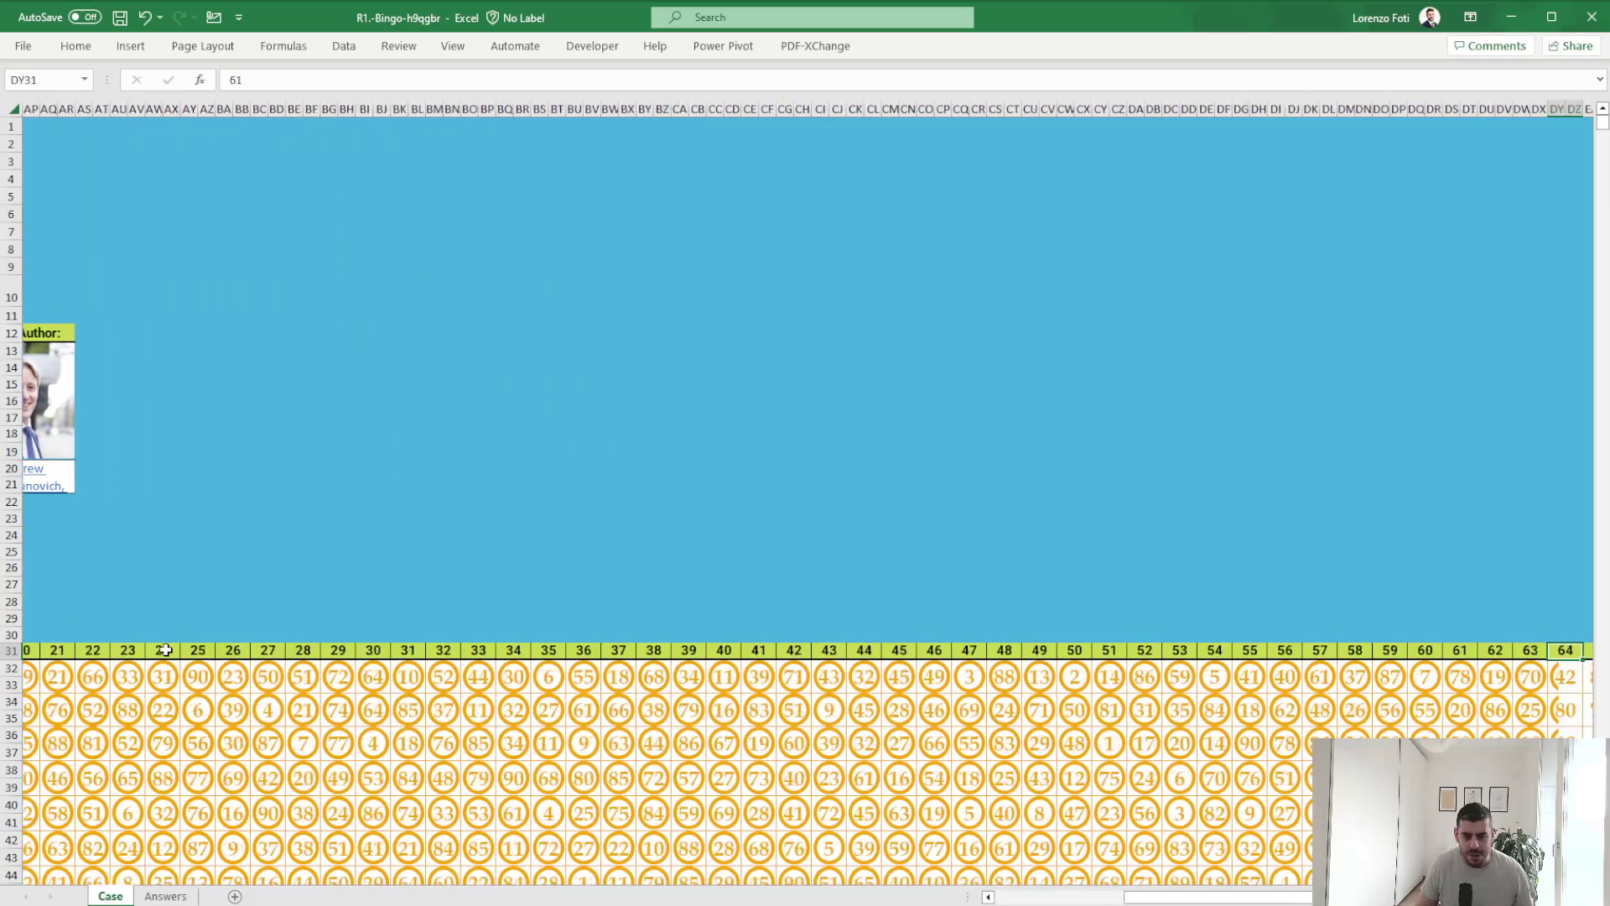
pyautogui.press('Left')
pyautogui.press('Left')
pyautogui.press('Left')
pyautogui.press('Left')
pyautogui.press('Left')
pyautogui.press('Left')
pyautogui.press('Left')
pyautogui.press('Left')
pyautogui.press('Left')
pyautogui.press('Left')
pyautogui.press('Left')
pyautogui.press('Left')
pyautogui.press('Left')
pyautogui.press('Left')
pyautogui.press('Left')
pyautogui.press('Left')
pyautogui.press('Left')
pyautogui.press('Left')
pyautogui.press('Left')
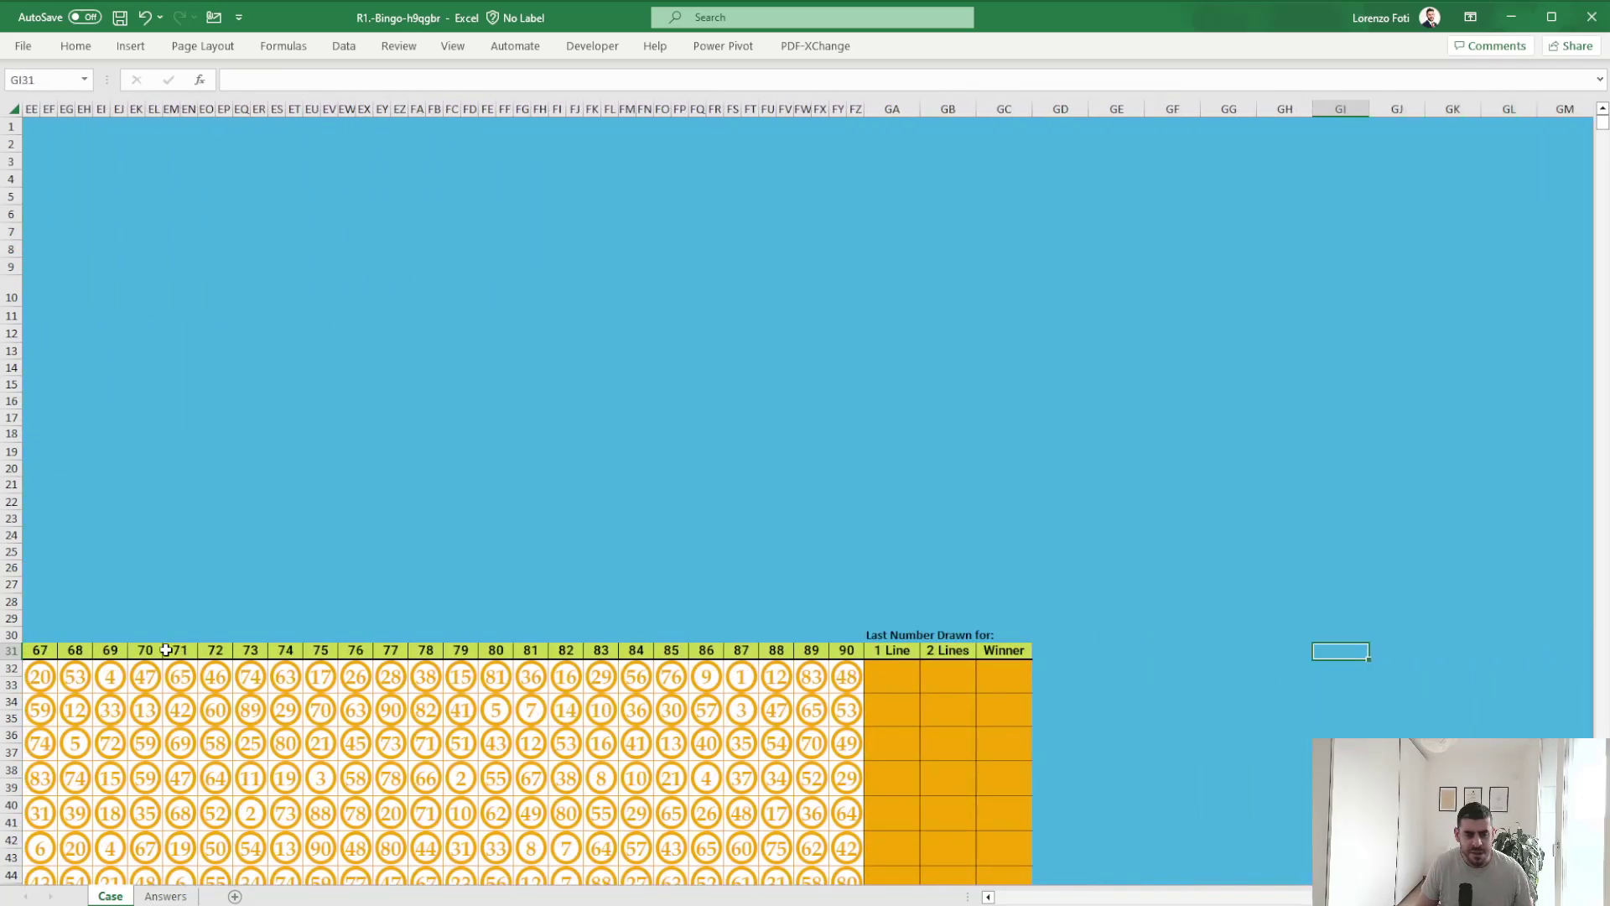
pyautogui.press('Left')
pyautogui.press('Left')
pyautogui.press('Left')
pyautogui.press('Left')
pyautogui.press('Left')
pyautogui.press('Left')
pyautogui.press('Up')
pyautogui.press('Home')
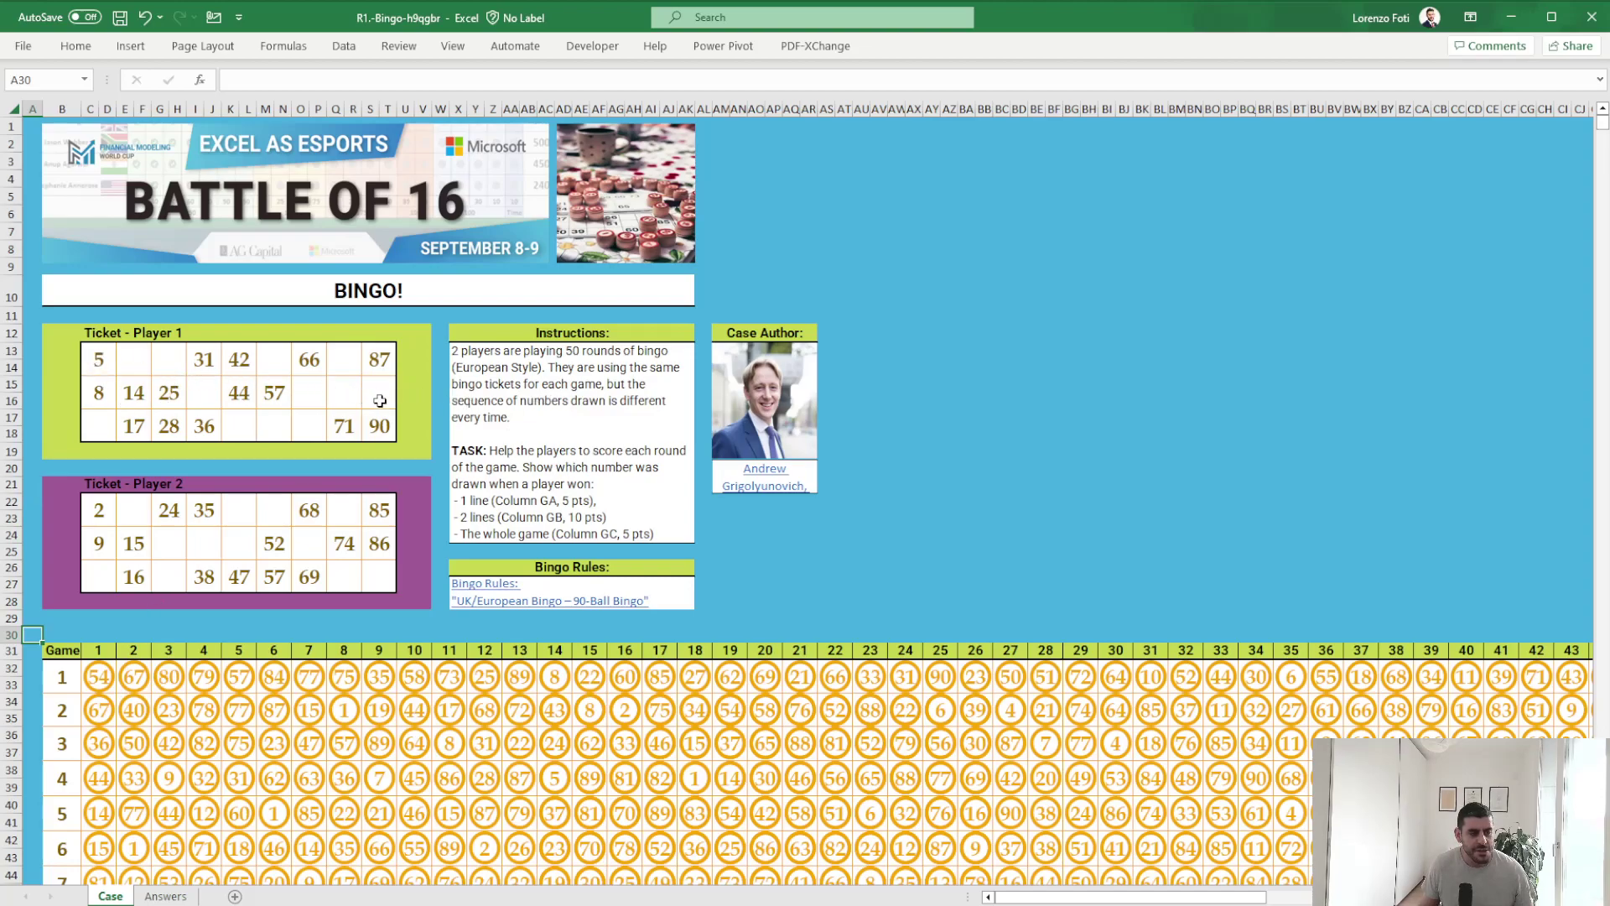
# Review the three rows of Player 1's ticket one at a time.
pyautogui.click(89, 348)
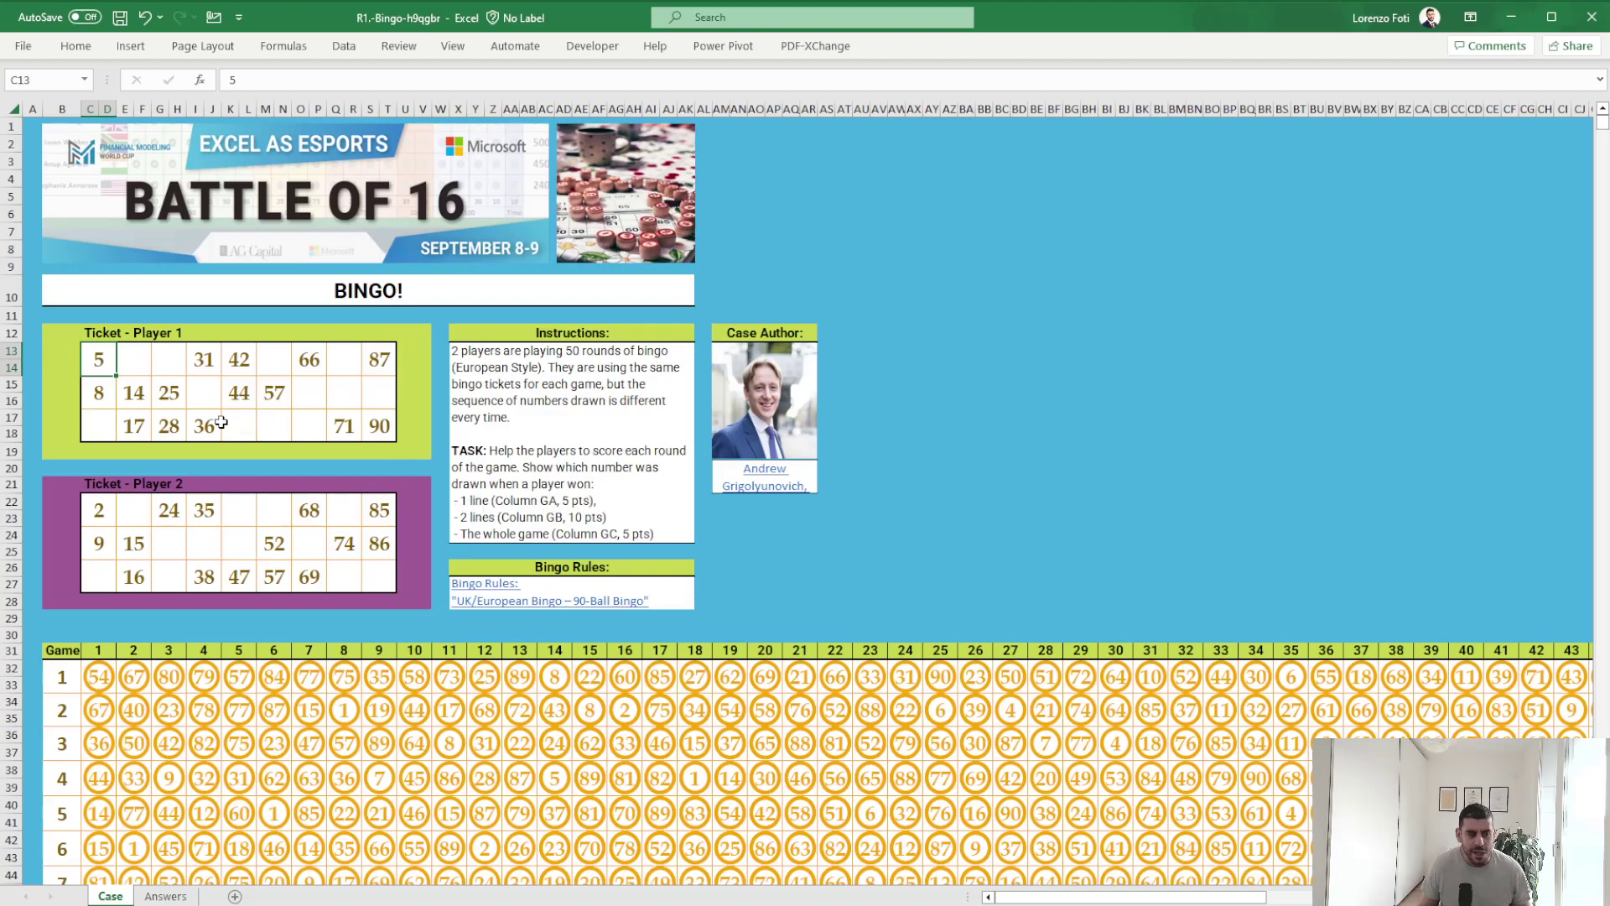
pyautogui.moveTo(98, 361); pyautogui.dragTo(385, 356)
pyautogui.moveTo(98, 395); pyautogui.dragTo(385, 394)
pyautogui.moveTo(91, 426); pyautogui.dragTo(382, 426)
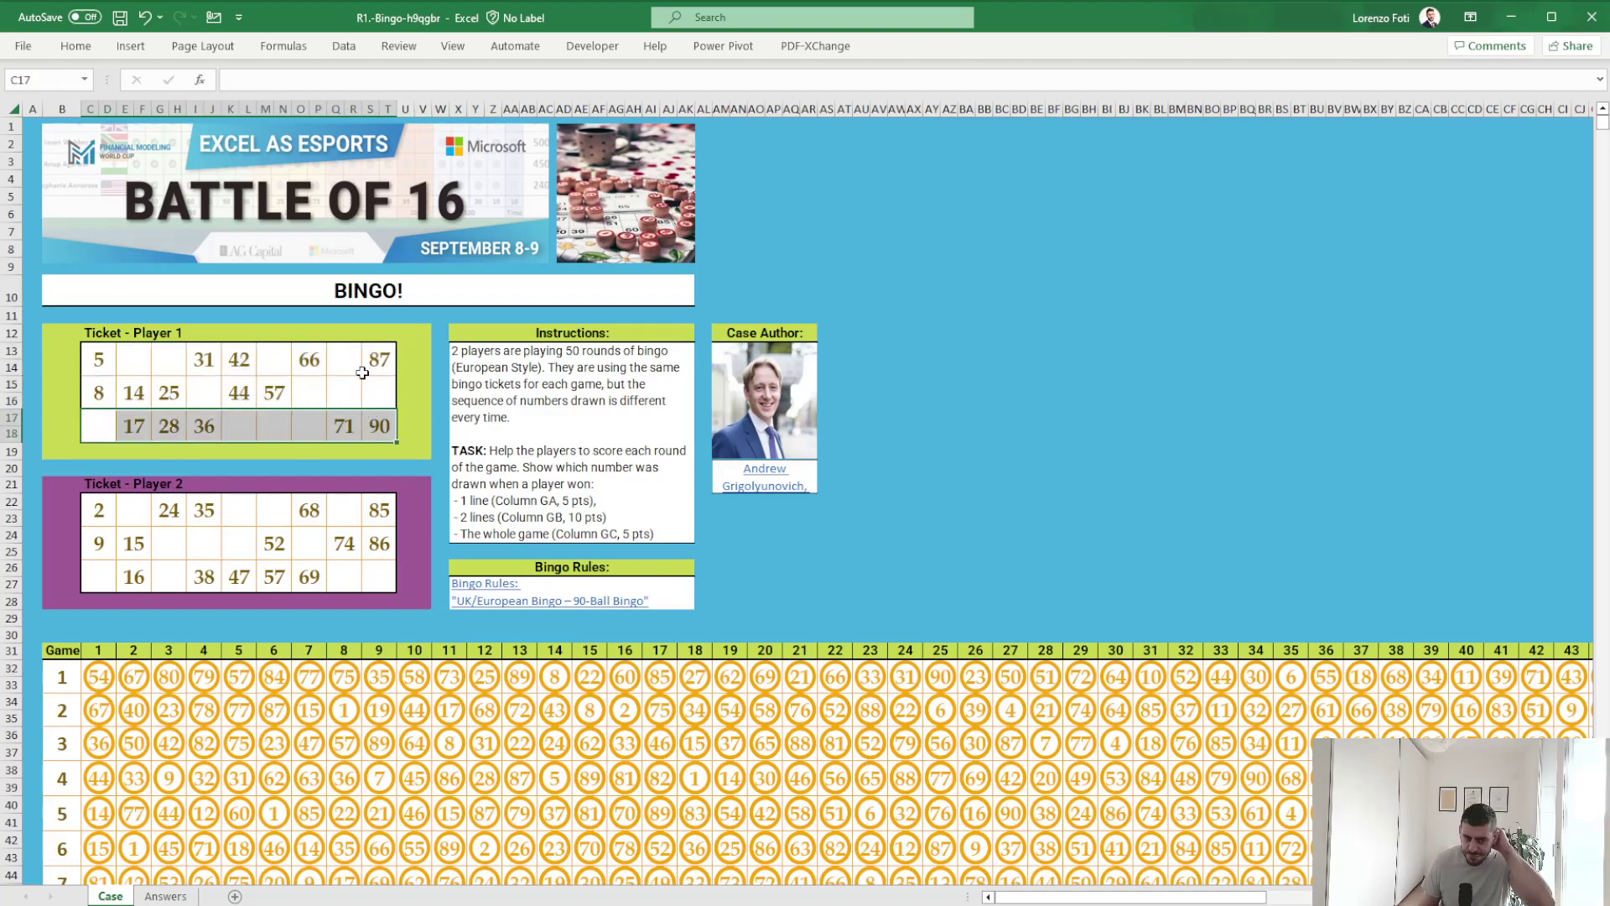
# Add a new worksheet after the Case sheet and enter game number 1 in its cell C4.
pyautogui.click(234, 897)
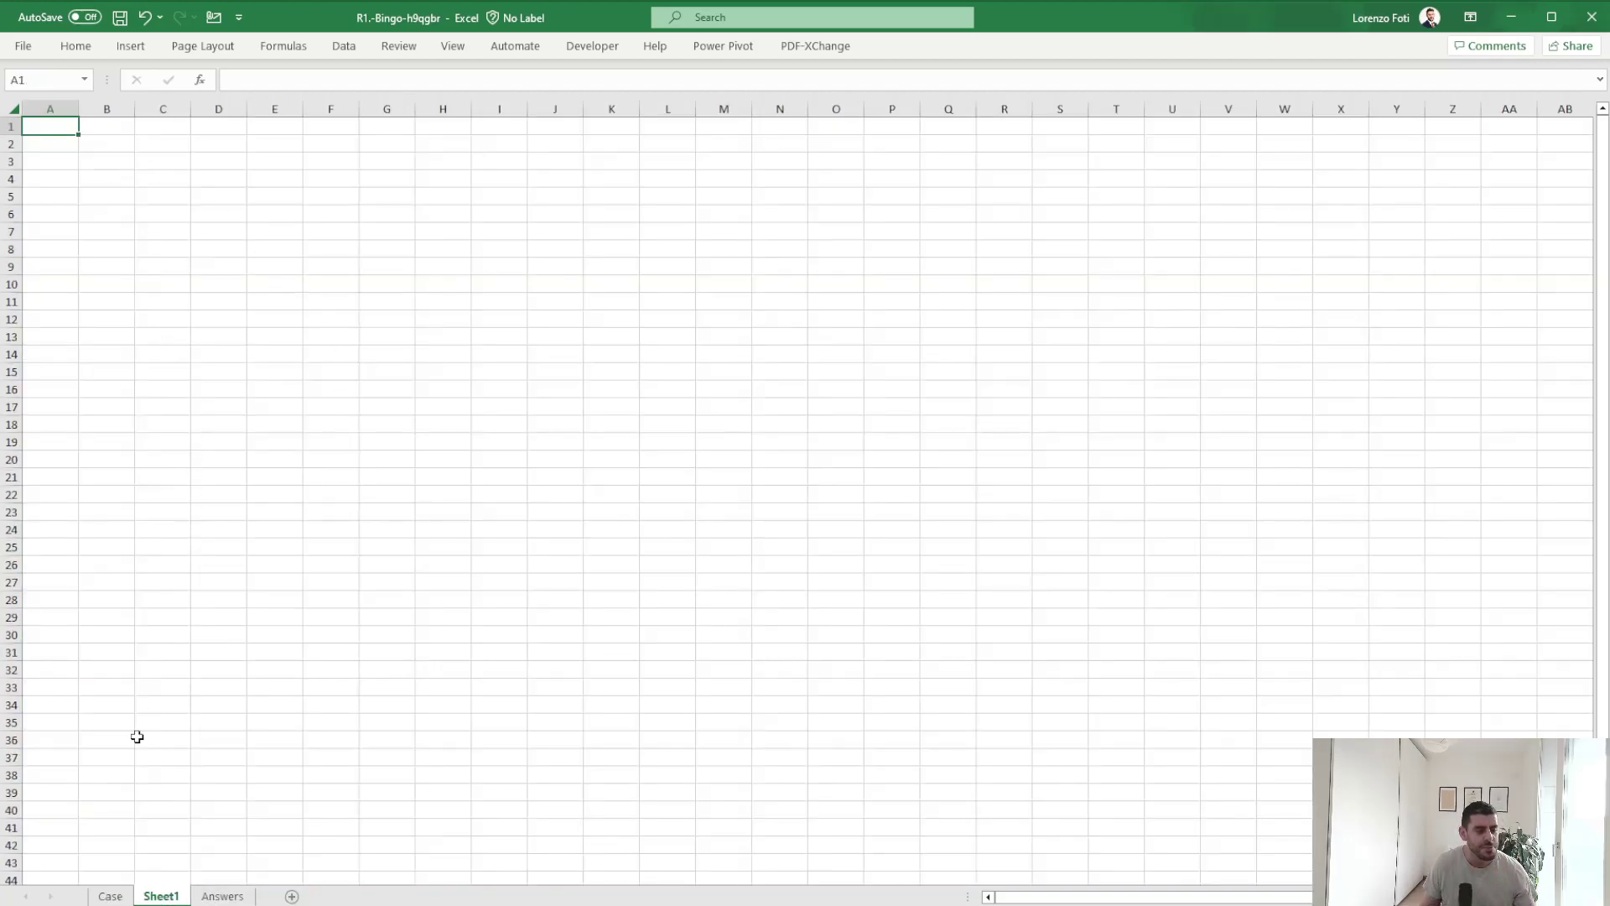
pyautogui.click(111, 896)
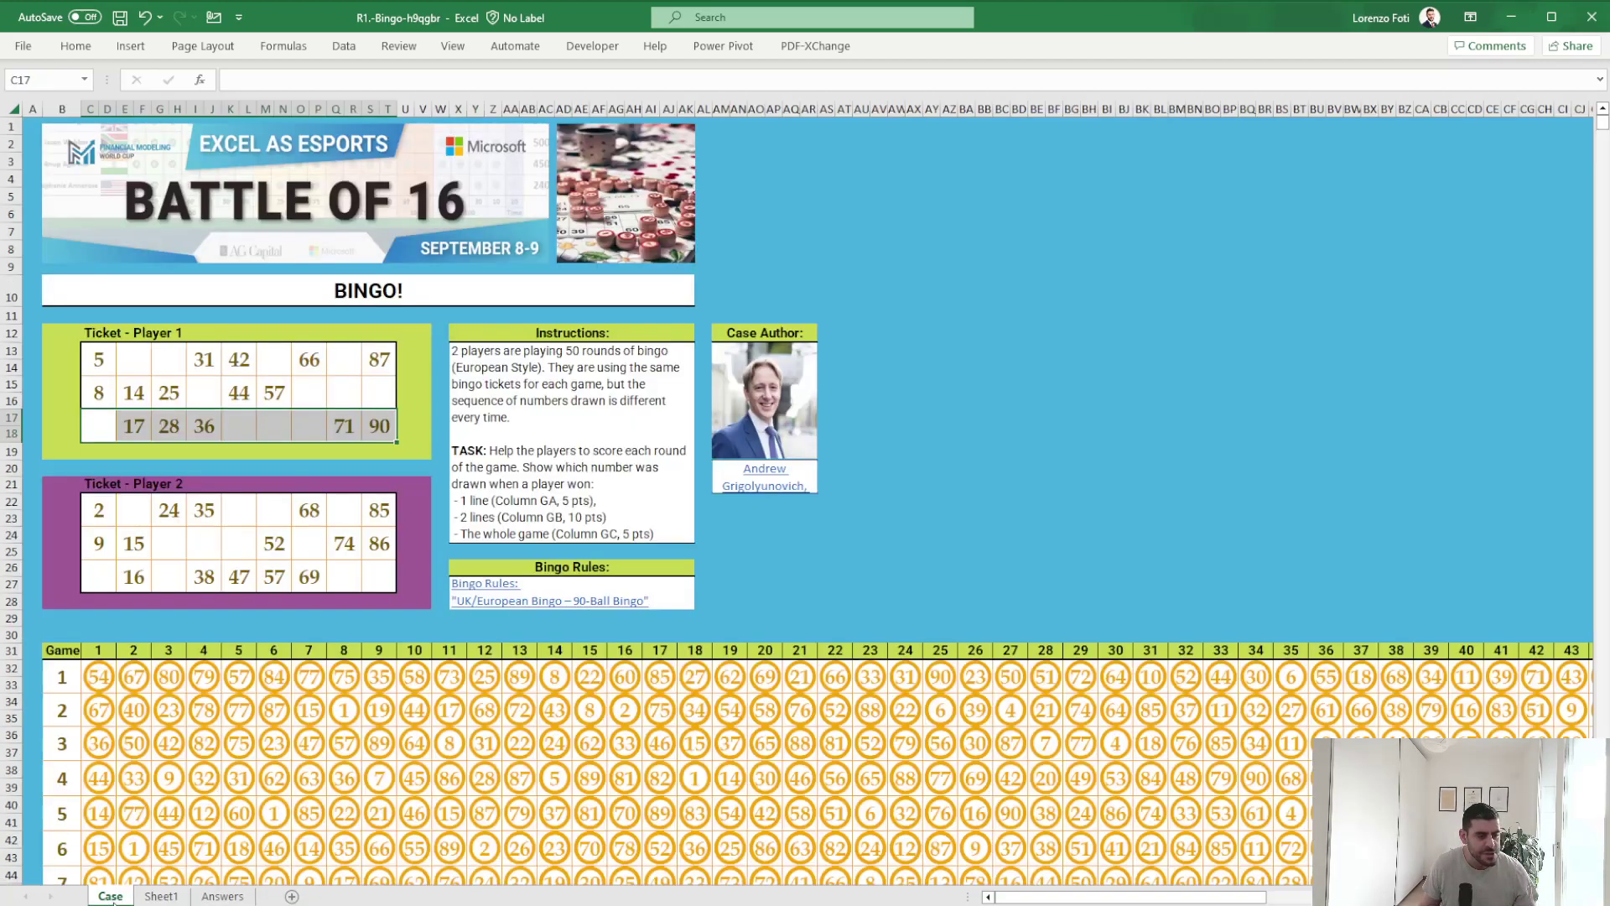
pyautogui.click(160, 897)
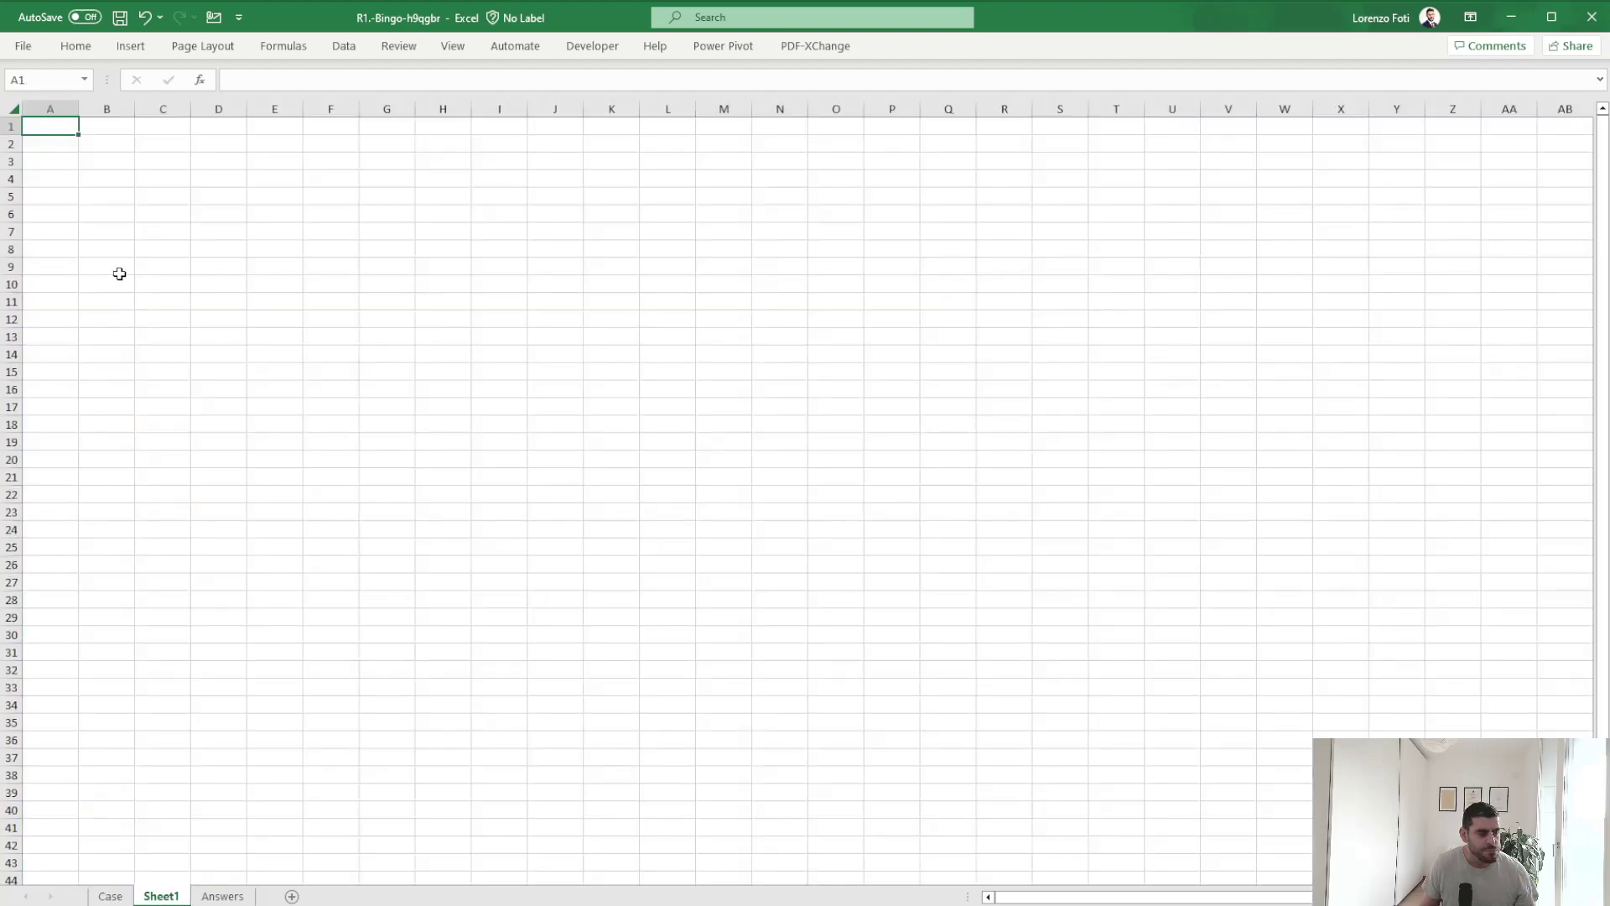
pyautogui.click(153, 178)
pyautogui.write('1')
pyautogui.press('Tab')
# Start an XLOOKUP formula in E4 with C4 as the lookup value and column B of the Case sheet as the lookup array.
pyautogui.press('Tab')
pyautogui.write('+')
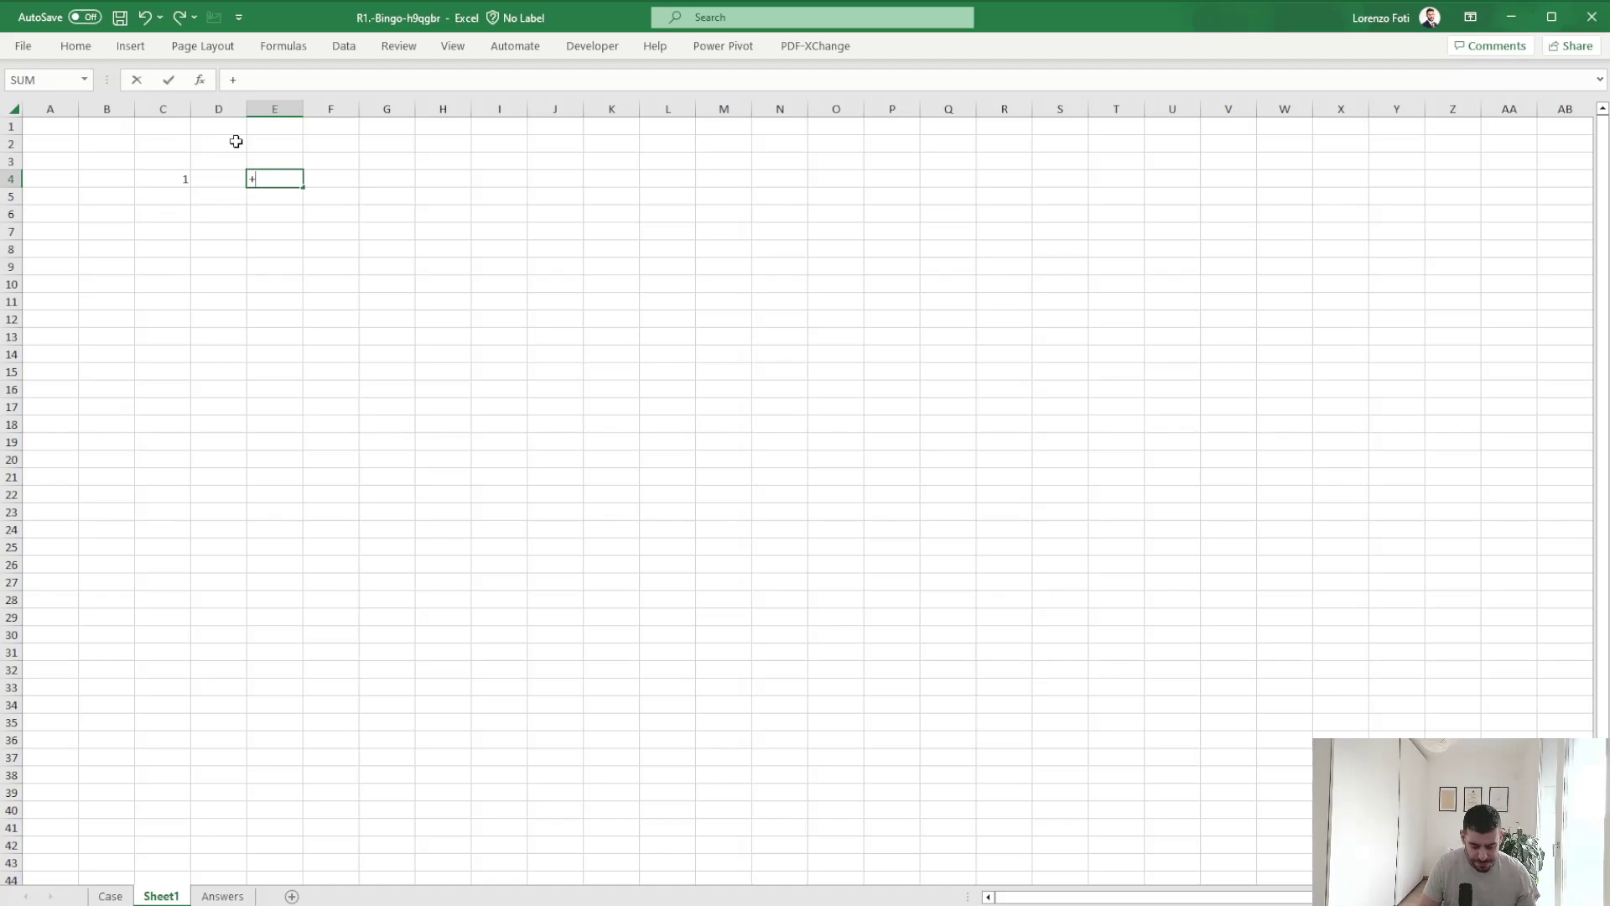
pyautogui.write('XLOOKUP(')
pyautogui.press('Left')
pyautogui.press('Left')
pyautogui.write(';')
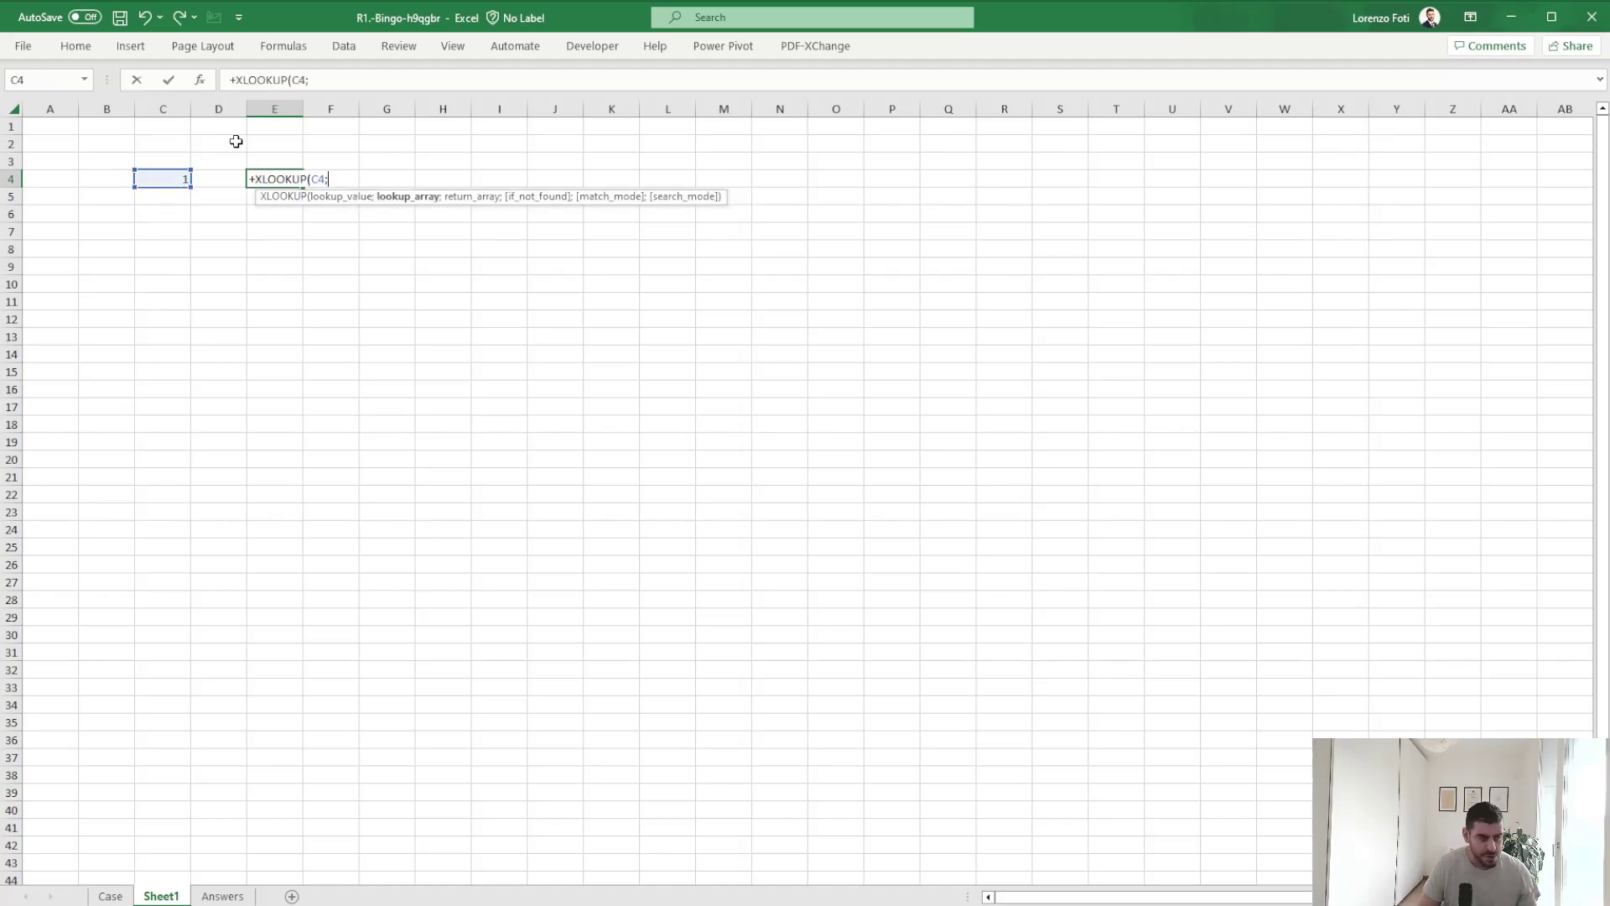
pyautogui.click(111, 897)
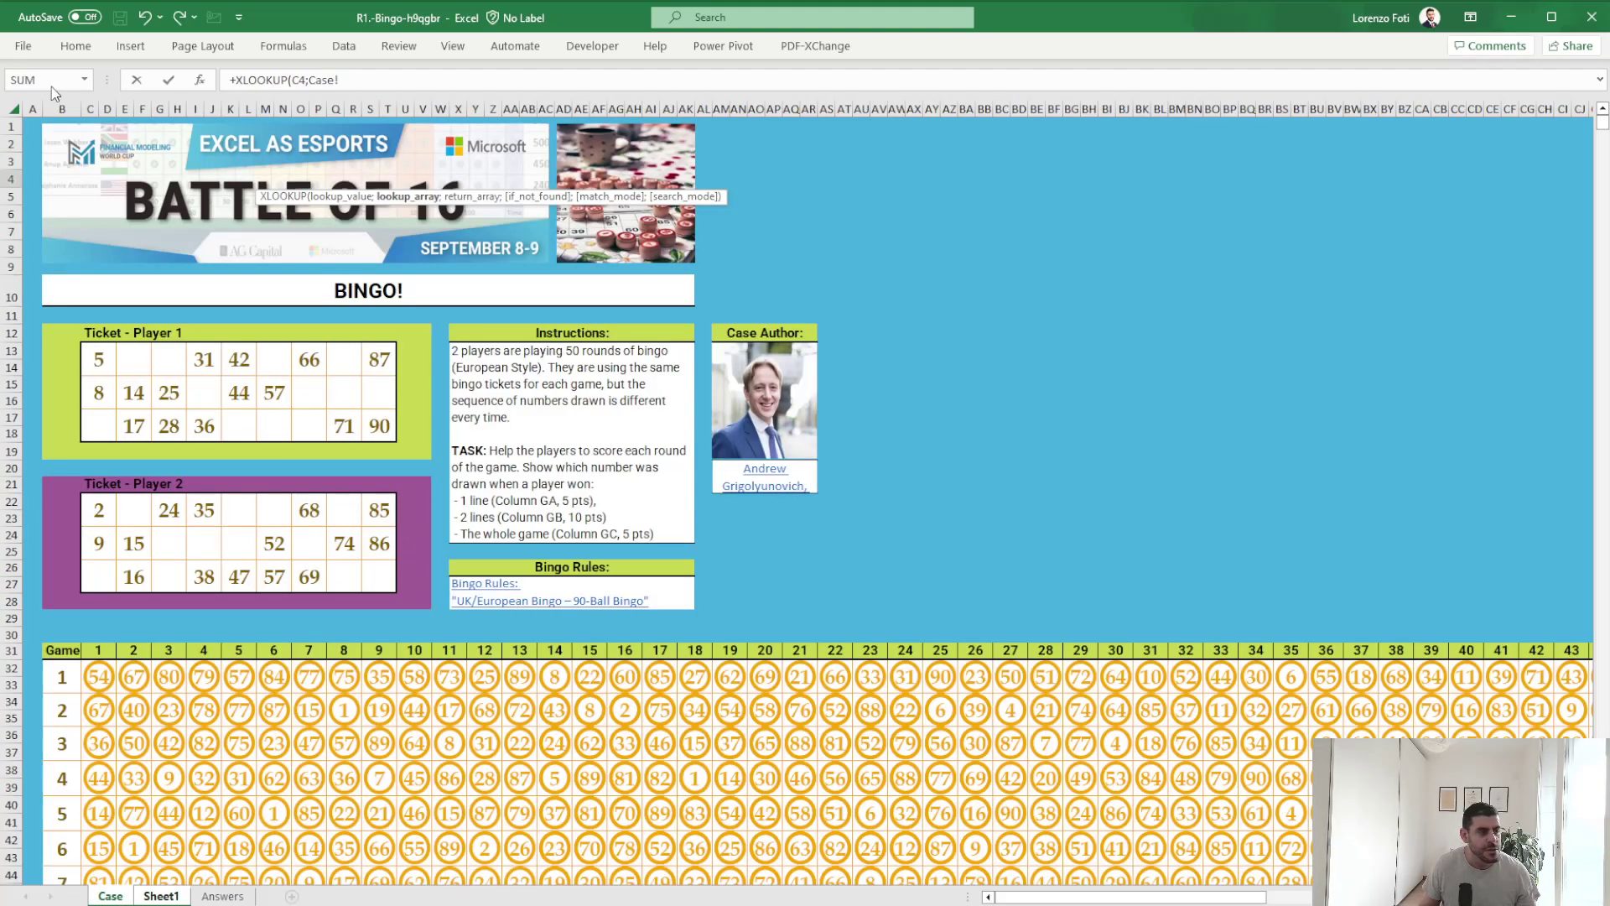
pyautogui.click(63, 109)
pyautogui.click(389, 72)
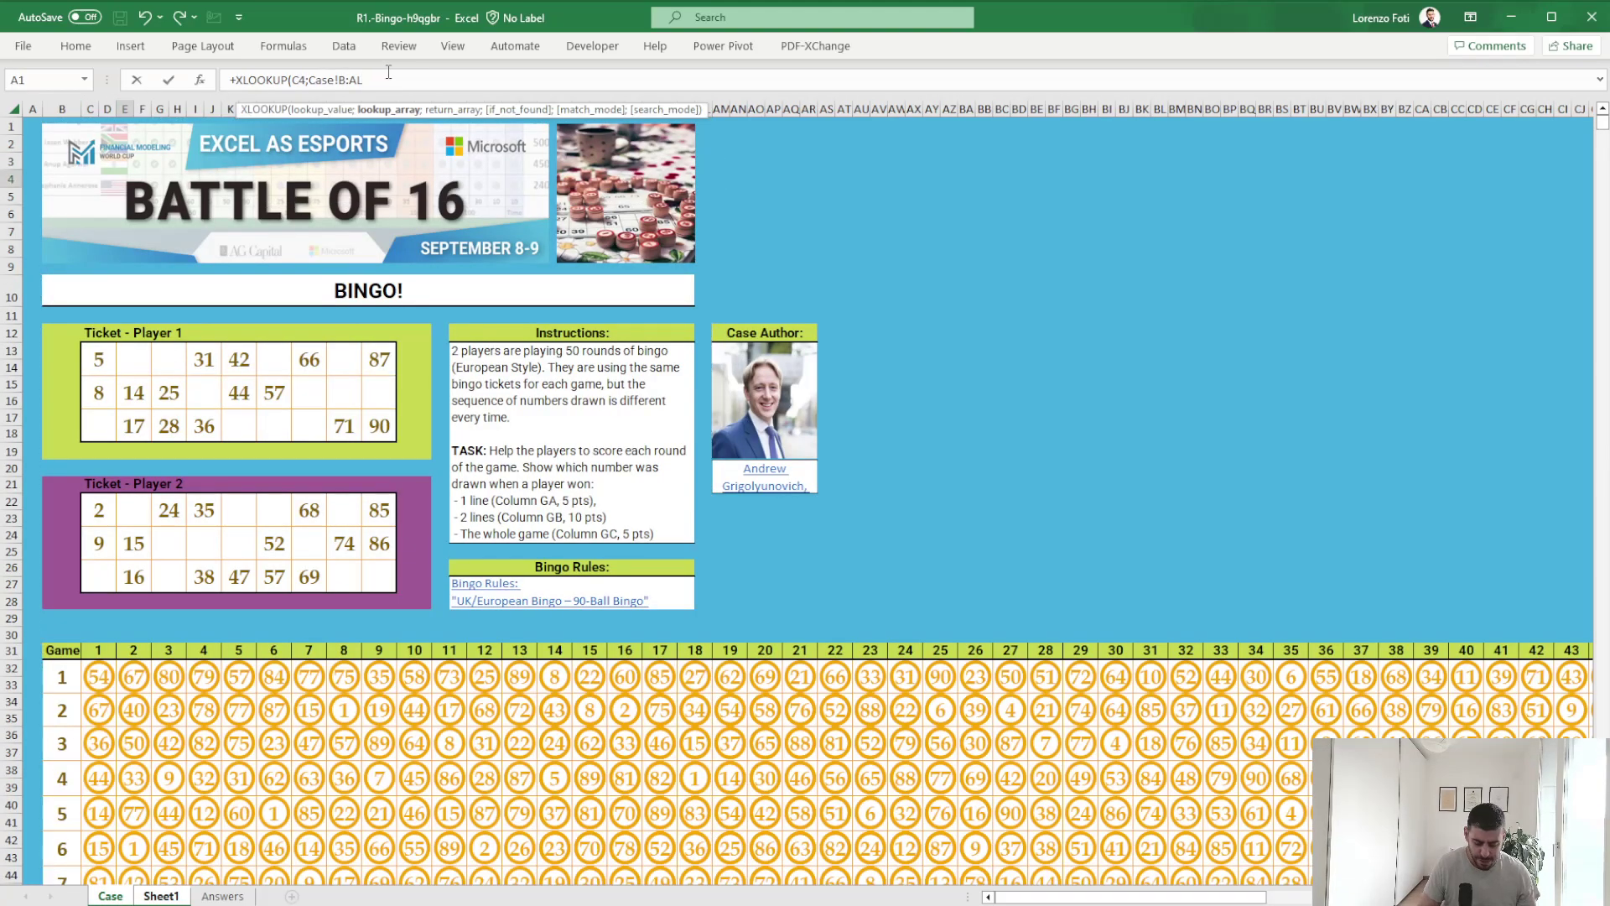
pyautogui.press('BackSpace')
pyautogui.press('BackSpace')
pyautogui.write('b;')
# Complete the XLOOKUP formula in E4 with the Case sheet's whole columns C:FZ as the return array.
pyautogui.click(97, 647)
pyautogui.hotkey('shift', 'Right')
pyautogui.hotkey('shift', 'Right')
pyautogui.hotkey('shift', 'Right')
pyautogui.hotkey('shift', 'Right')
pyautogui.hotkey('shift', 'Right')
pyautogui.hotkey('shift', 'Right')
pyautogui.hotkey('shift', 'Right')
pyautogui.hotkey('shift', 'Right')
pyautogui.hotkey('shift', 'Right')
pyautogui.hotkey('shift', 'Right')
pyautogui.hotkey('shift', 'Right')
pyautogui.hotkey('shift', 'Right')
pyautogui.hotkey('shift', 'Right')
pyautogui.hotkey('shift', 'Right')
pyautogui.hotkey('shift', 'Right')
pyautogui.hotkey('shift', 'Right')
pyautogui.hotkey('shift', 'Right')
pyautogui.hotkey('shift', 'Right')
pyautogui.hotkey('shift', 'Right')
pyautogui.hotkey('shift', 'Right')
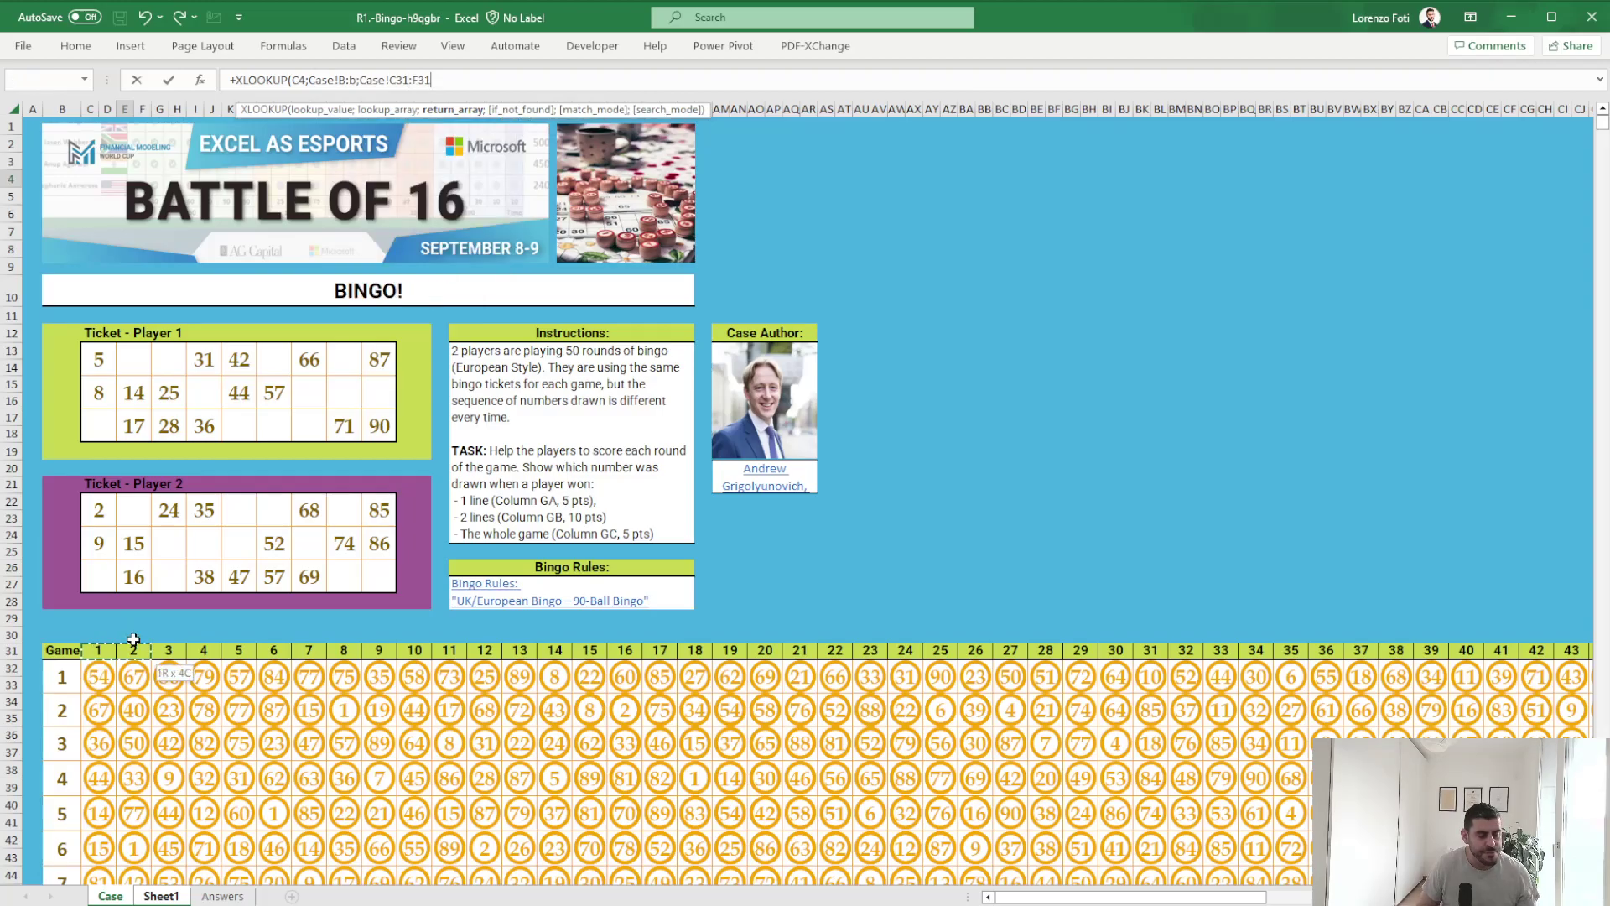
pyautogui.hotkey('shift', 'Right')
pyautogui.hotkey('shift', 'Right')
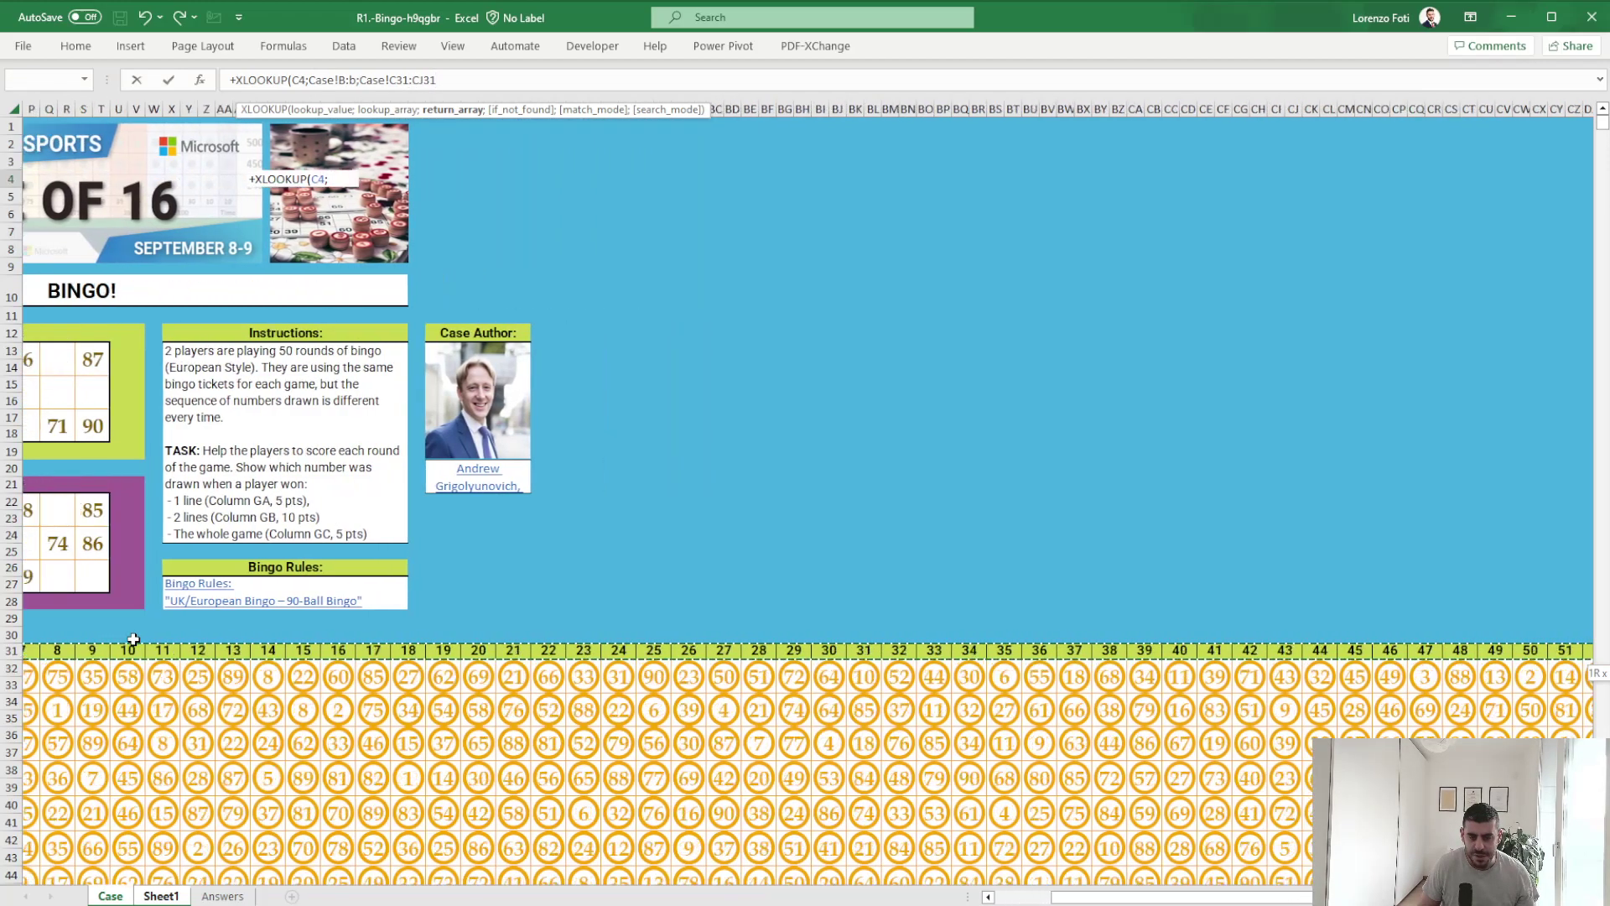
pyautogui.hotkey('ctrl', 'shift', 'Right')
pyautogui.hotkey('ctrl', 'shift', 'Right')
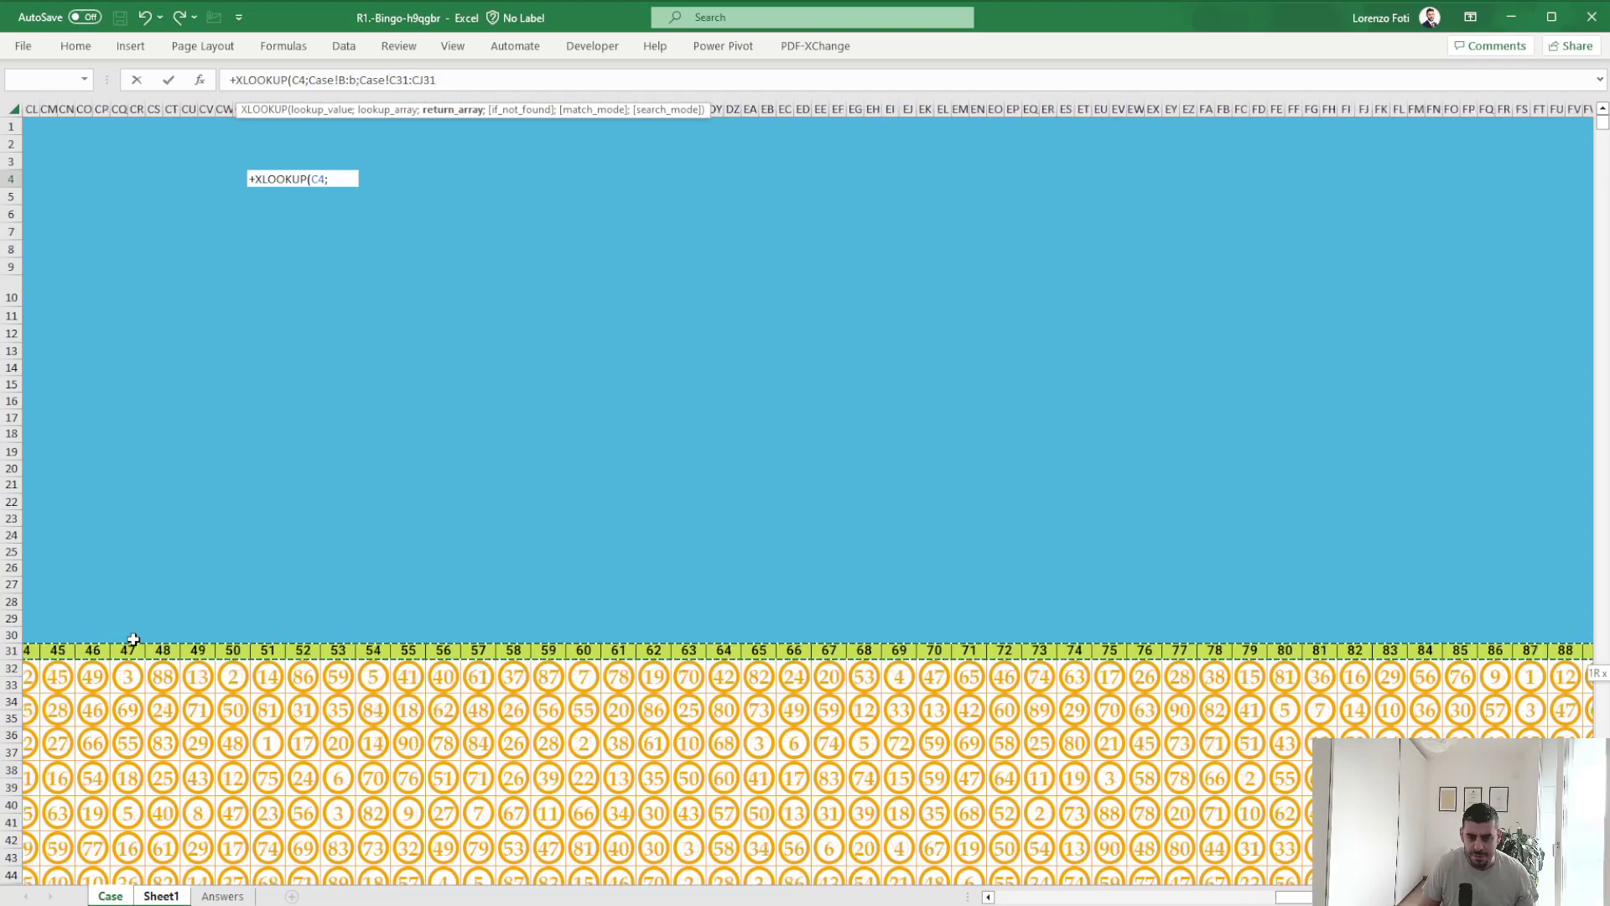
pyautogui.hotkey('shift', 'Left')
pyautogui.hotkey('shift', 'Left')
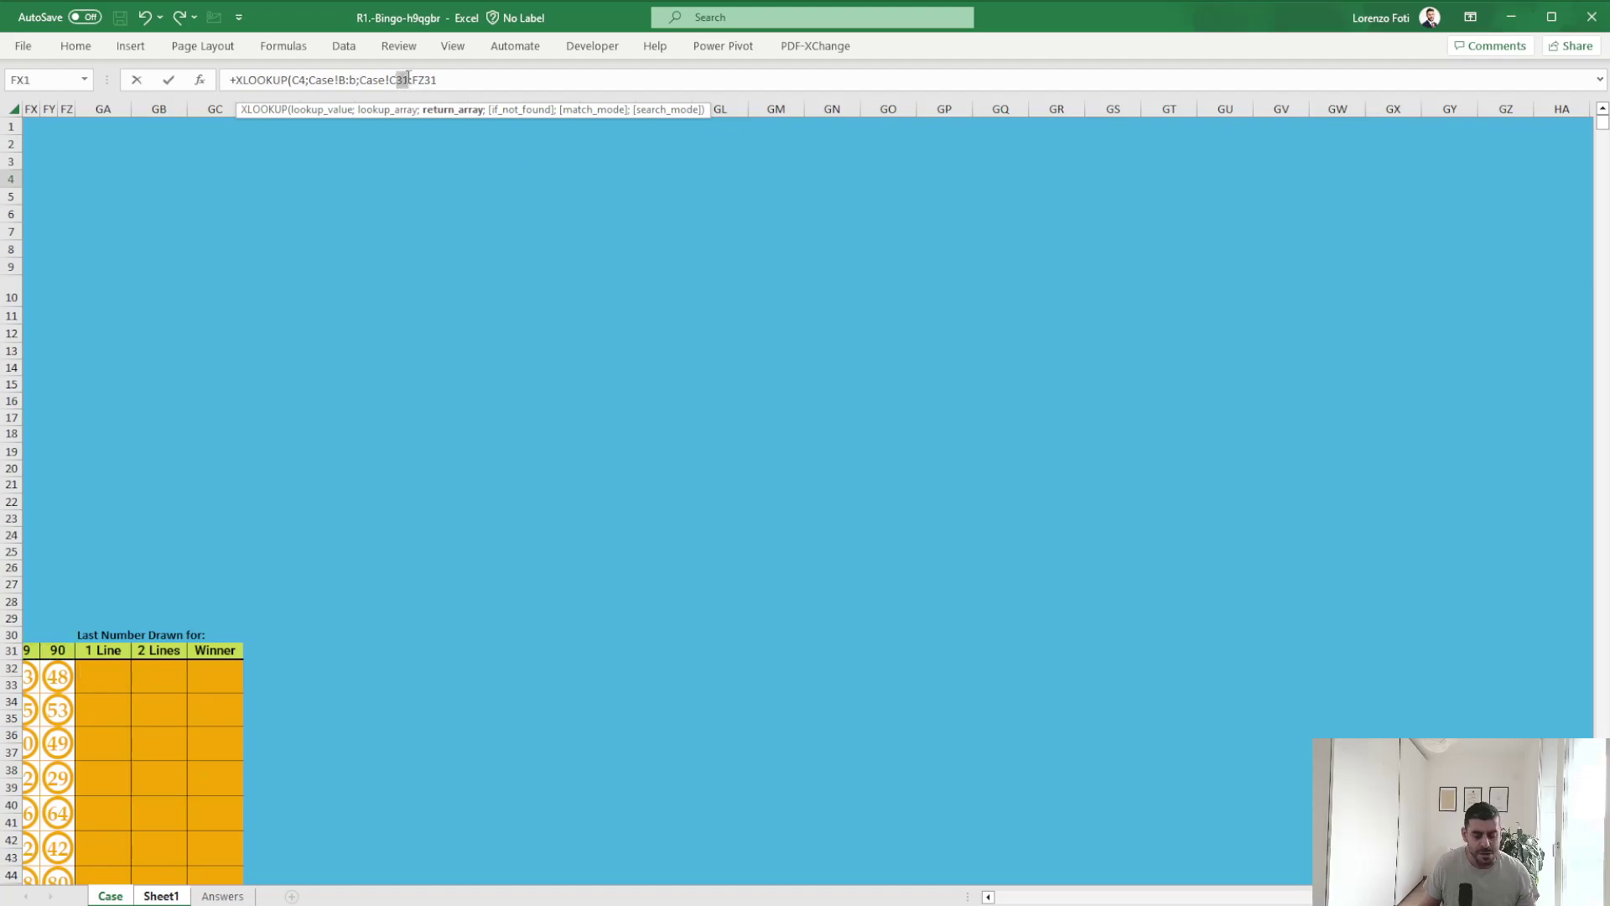
pyautogui.press('BackSpace')
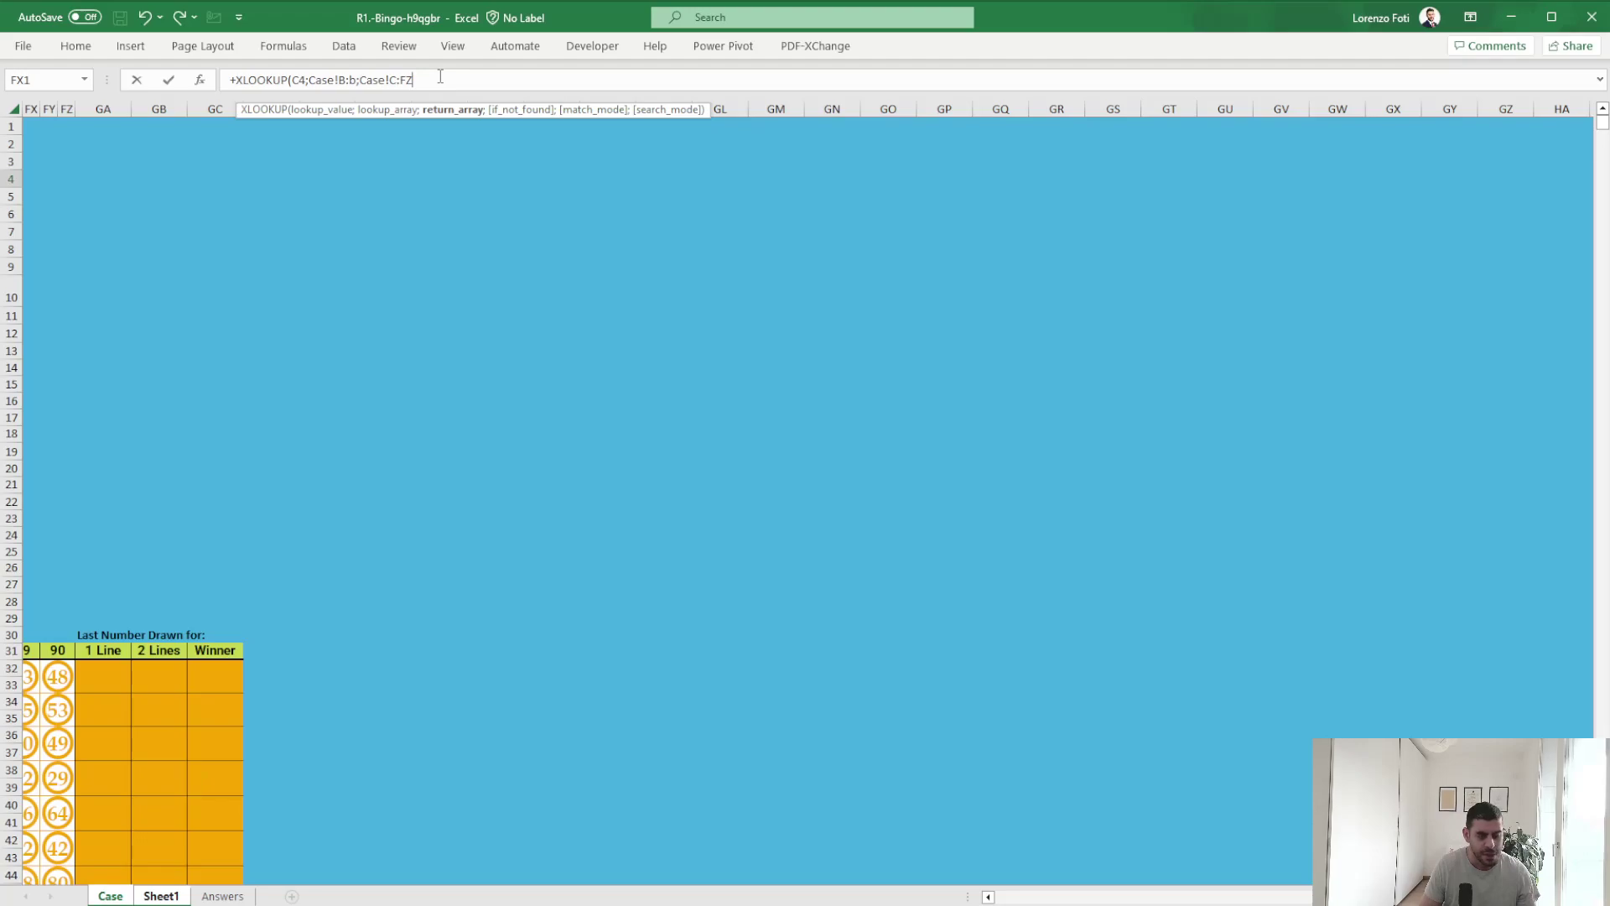
pyautogui.write(')')
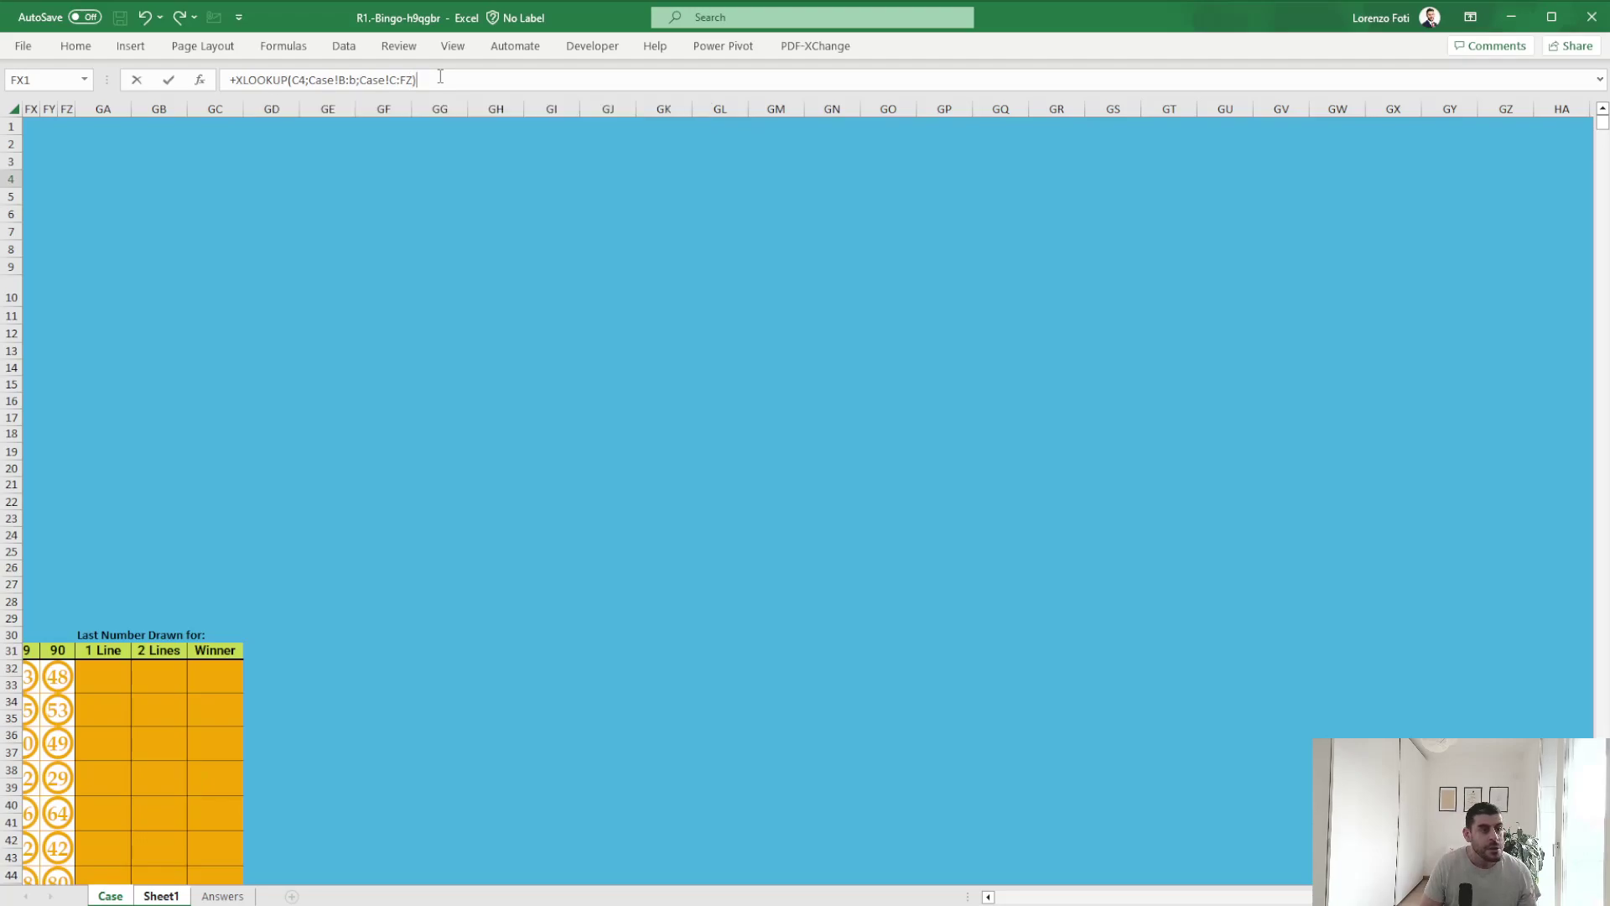
pyautogui.press('Return')
pyautogui.press('Up')
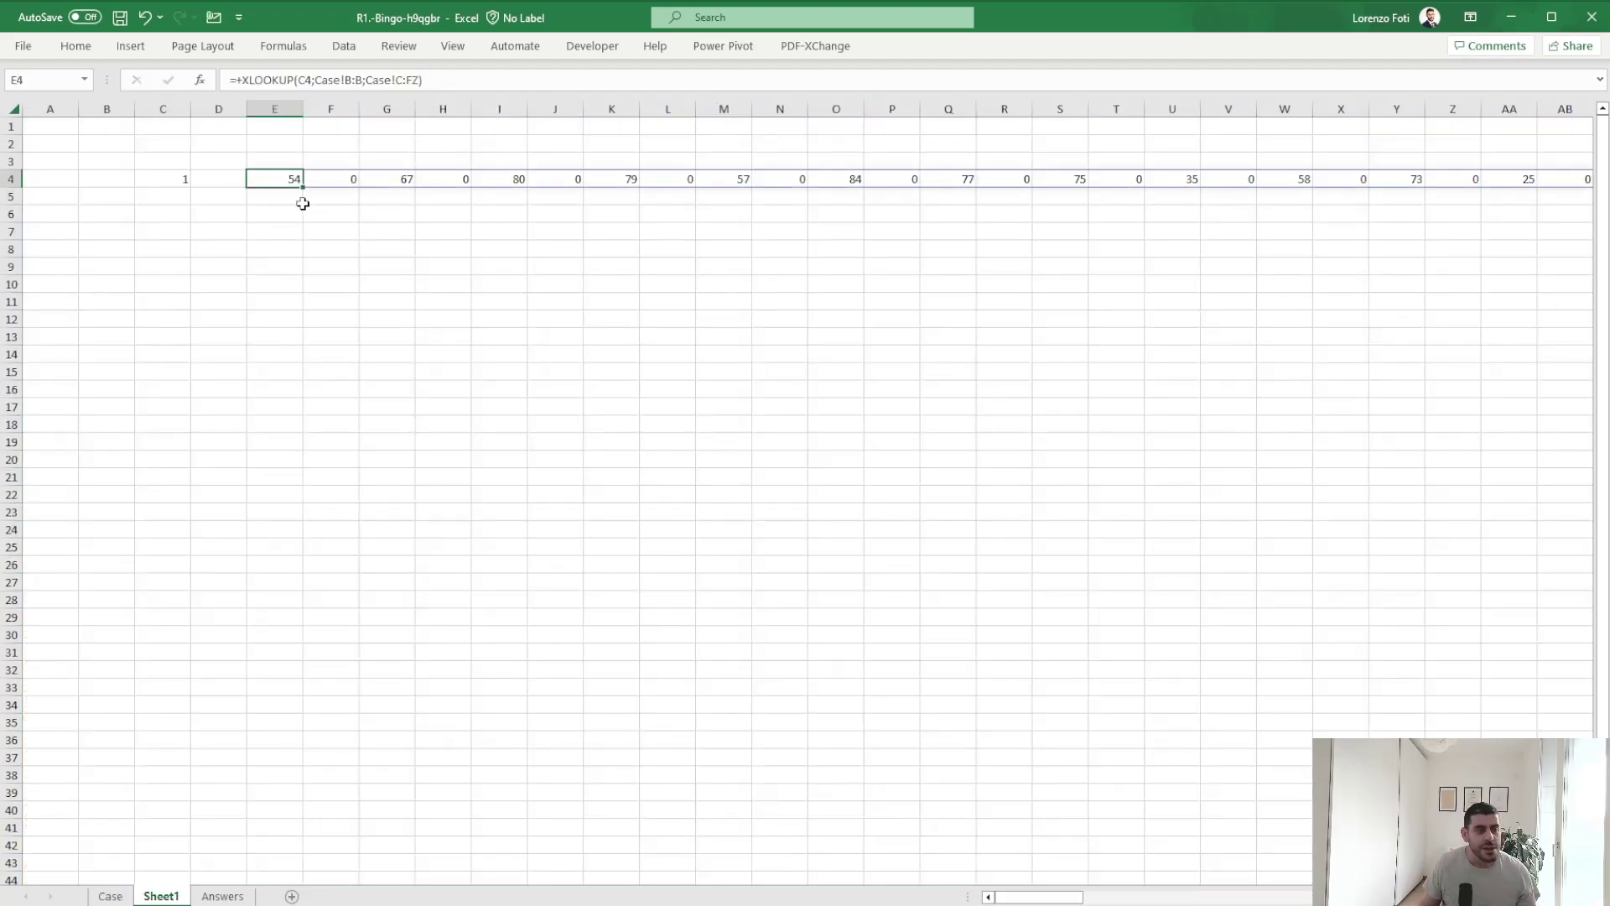
# Wrap the XLOOKUP in E4 as =LET(x;XLOOKUP(C4;Case!B:B;Case!C:FZ);FILTER(x;x<>"")) to drop the blank cells between draws.
pyautogui.click(105, 896)
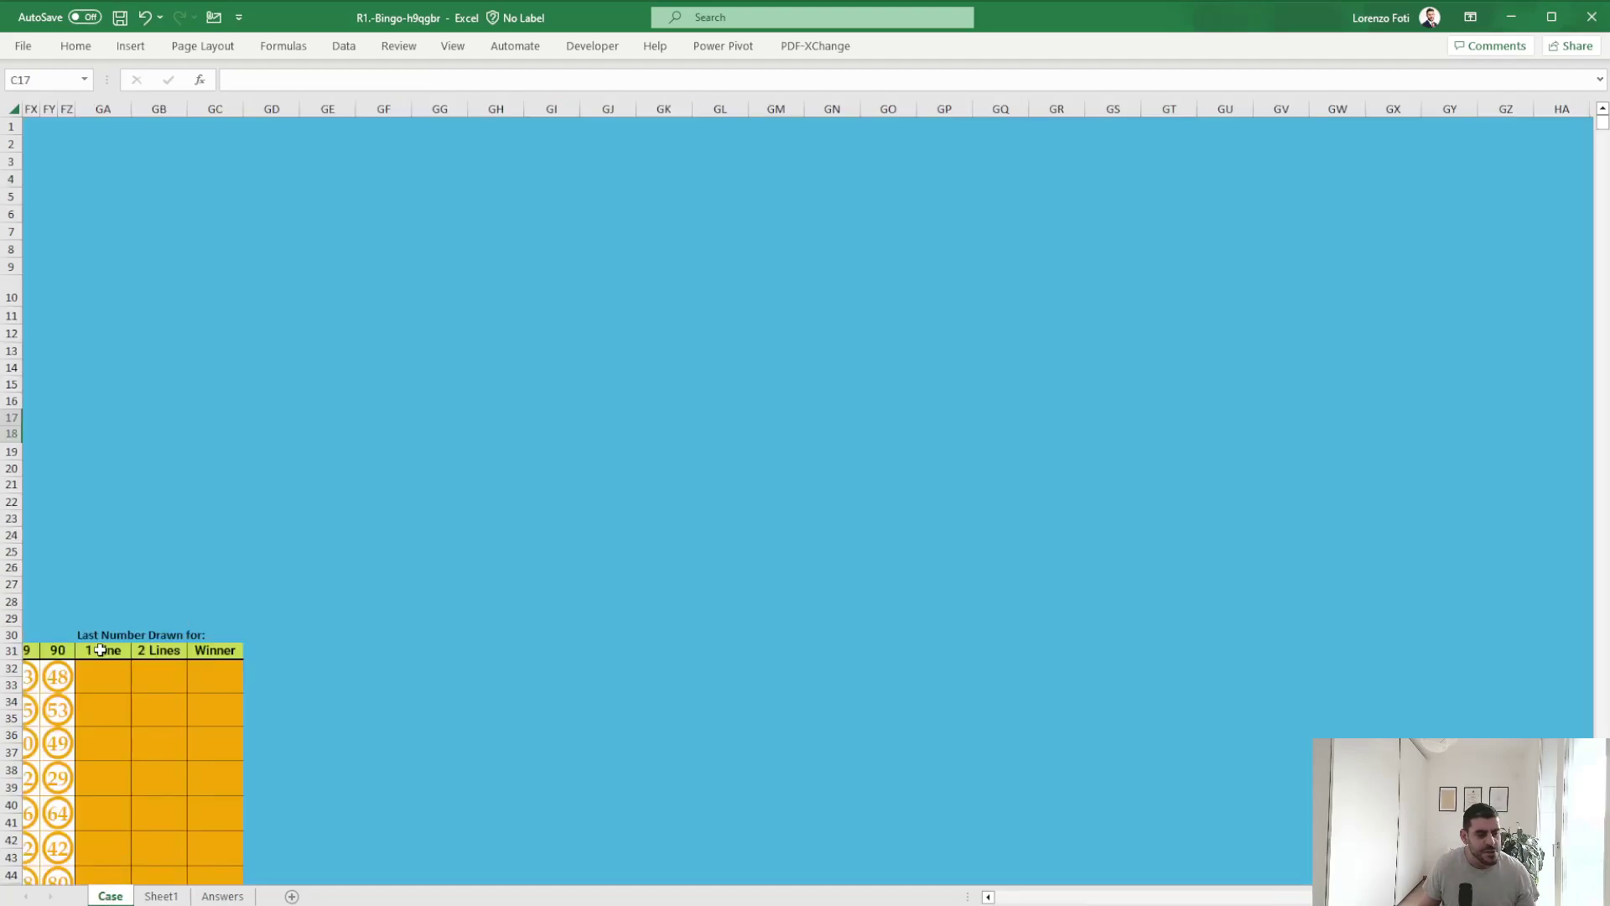
pyautogui.click(59, 673)
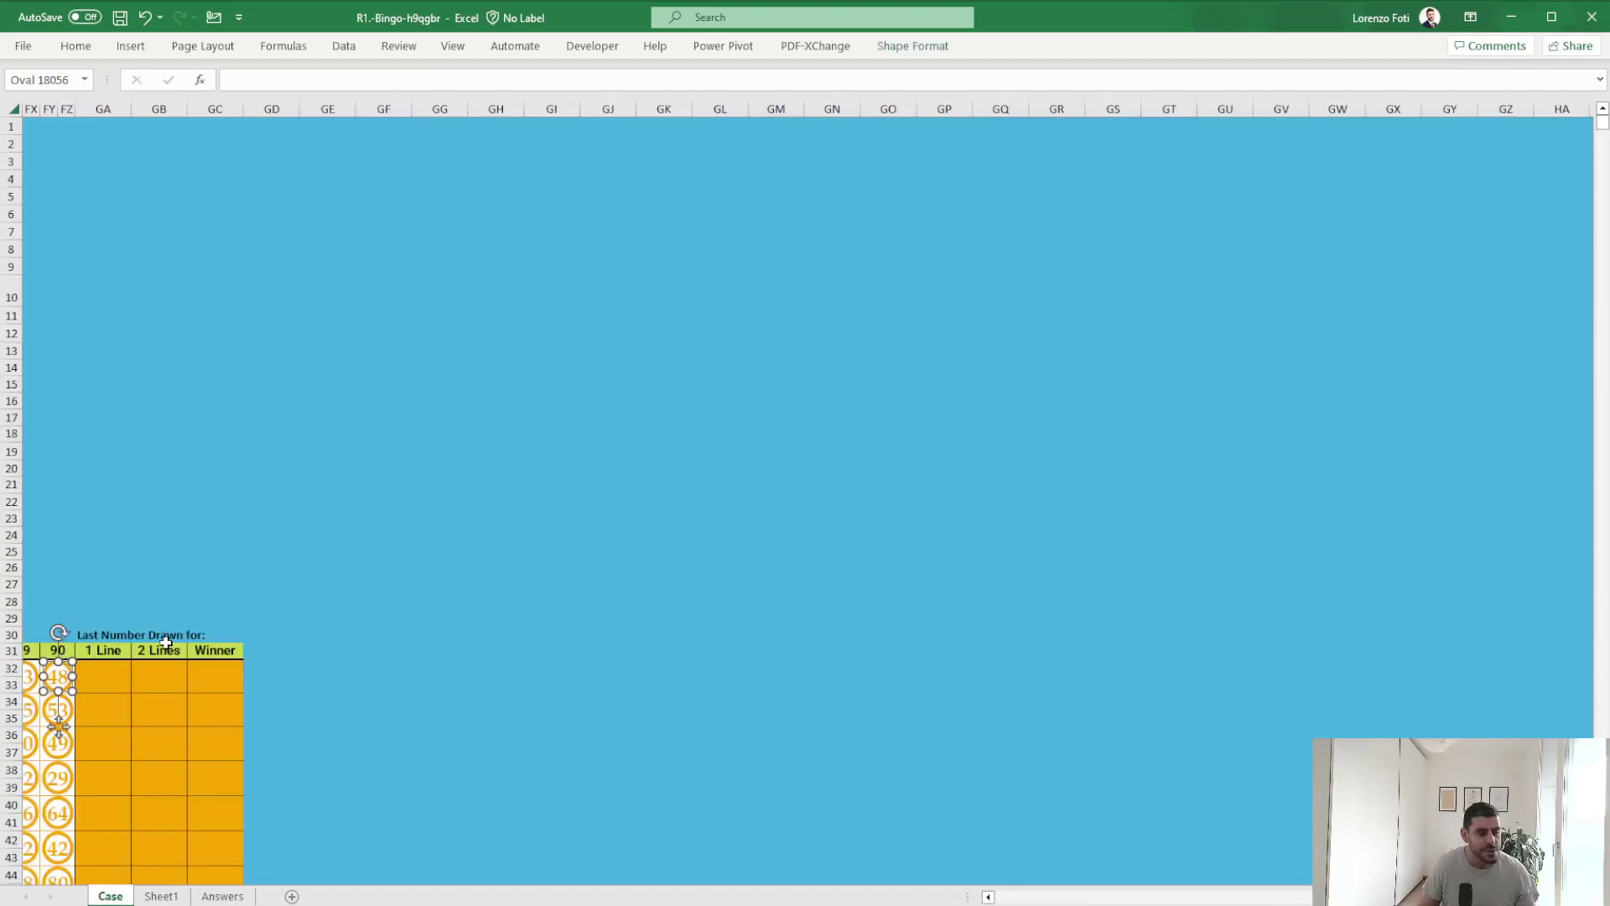
pyautogui.click(161, 896)
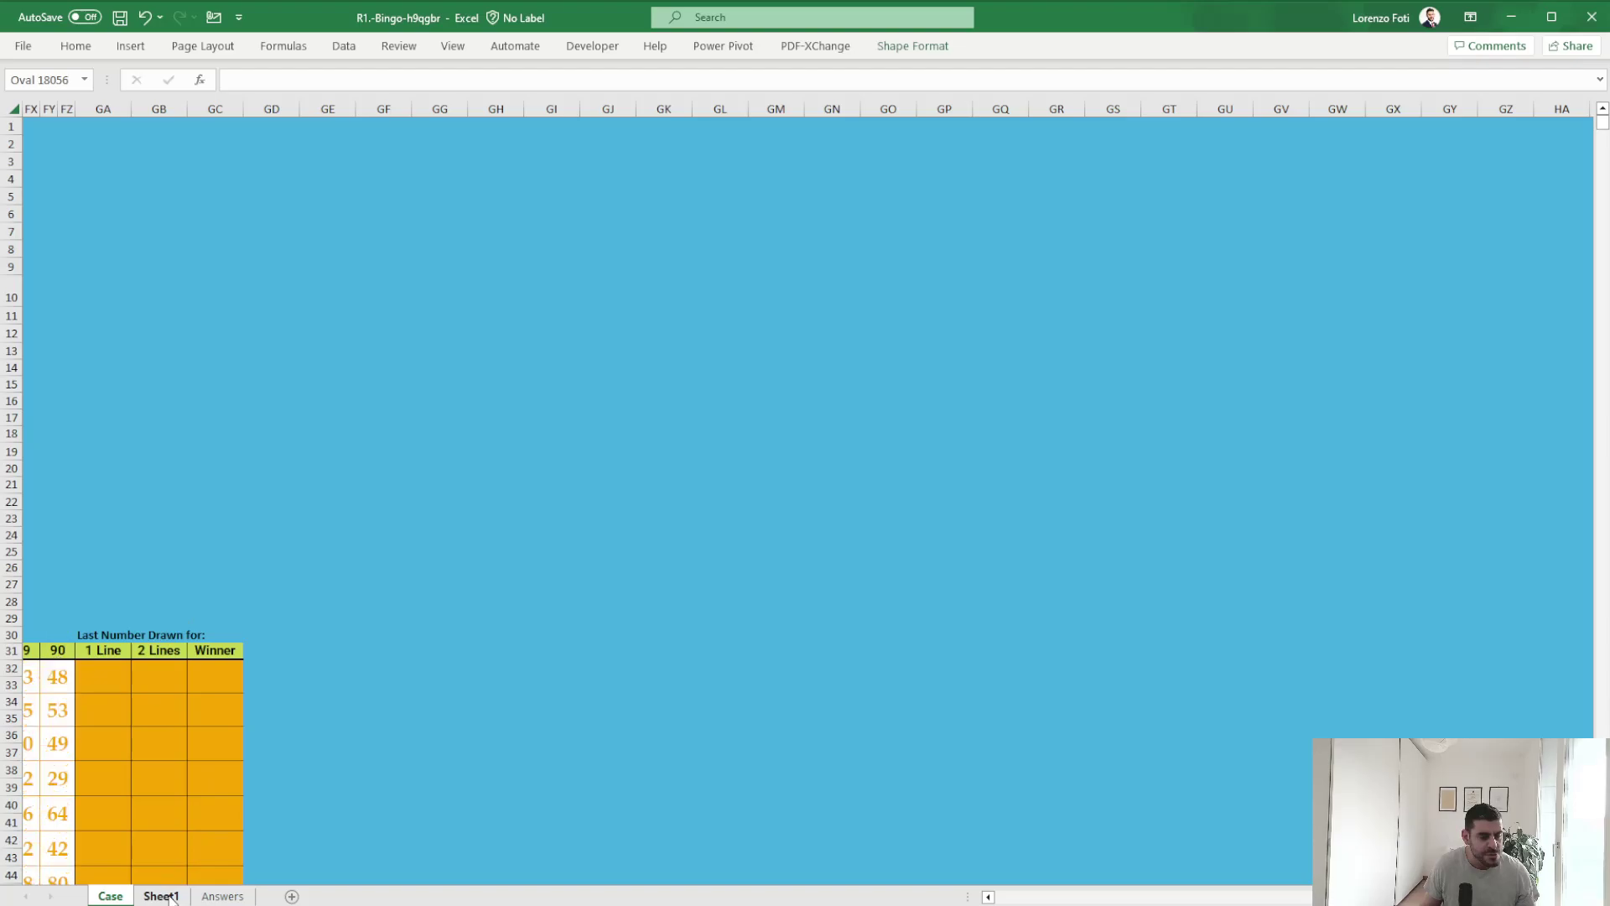
pyautogui.click(244, 78)
pyautogui.write('let(x;XLOOKUP(C4;Case!B:B;Case!C:FZ')
pyautogui.click(507, 84)
pyautogui.write(';filter(x;x')
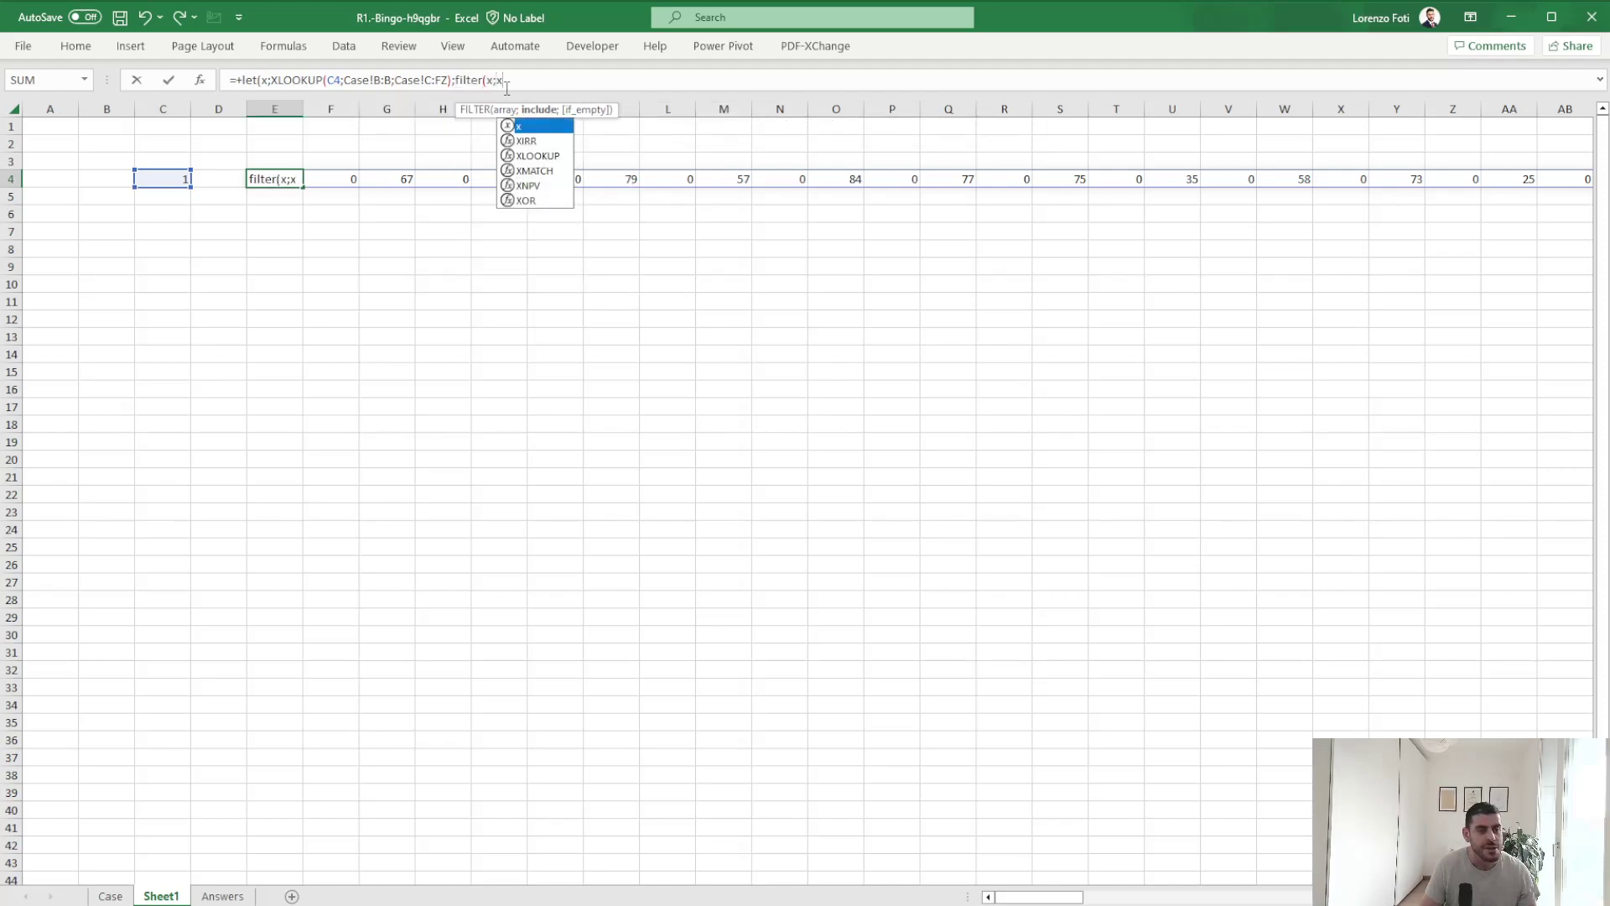
pyautogui.write('<>""))')
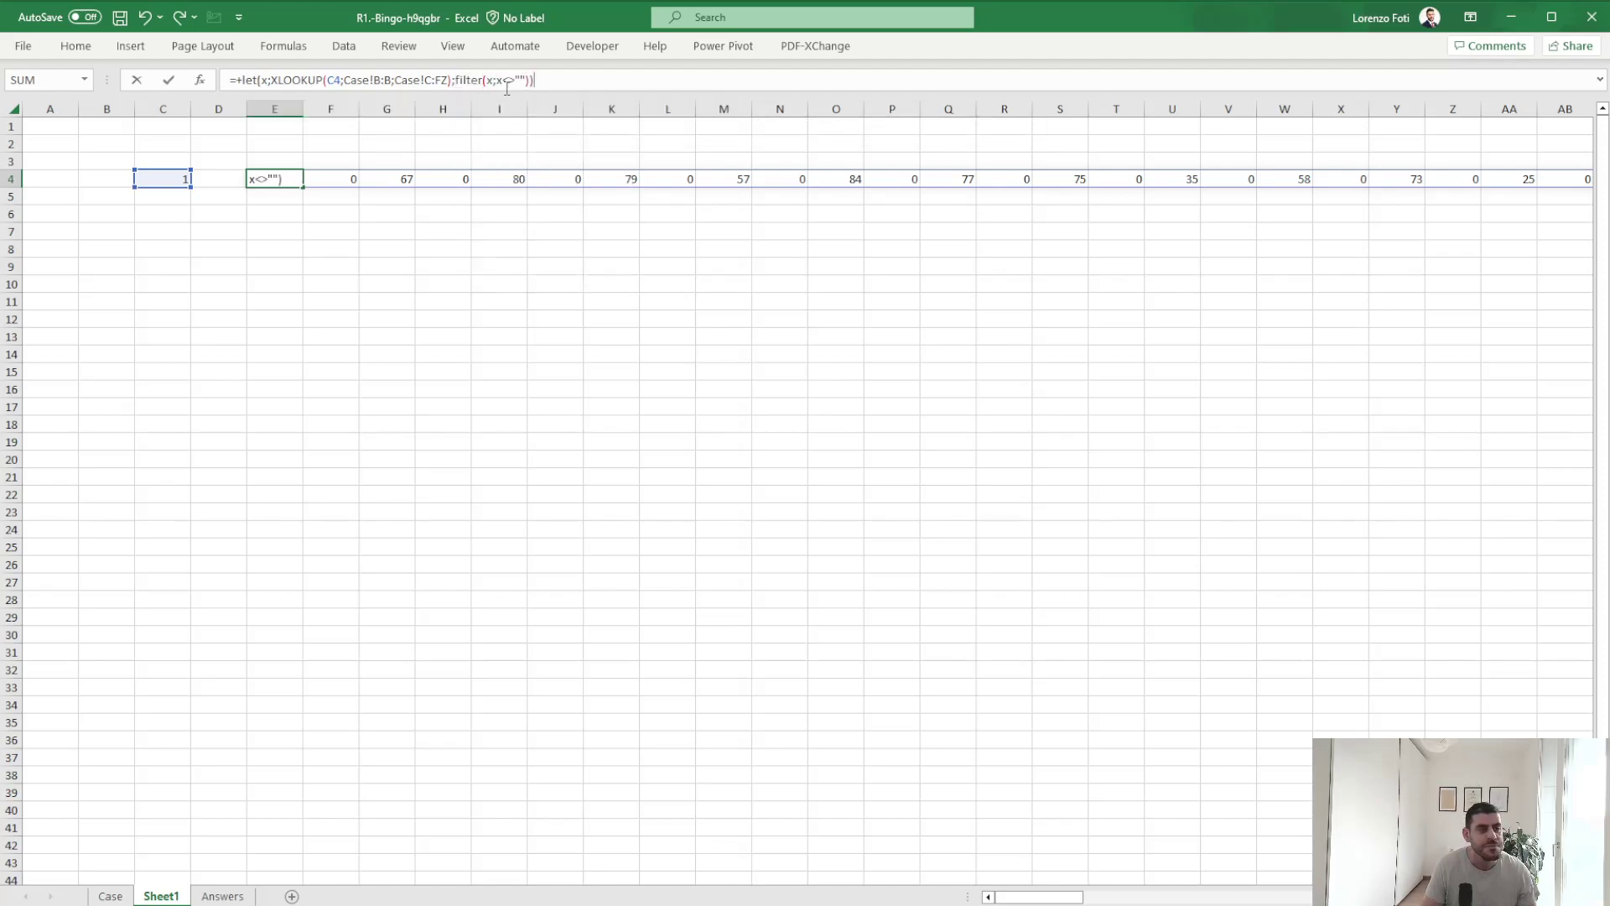
pyautogui.hotkey('ctrl', 'Return')
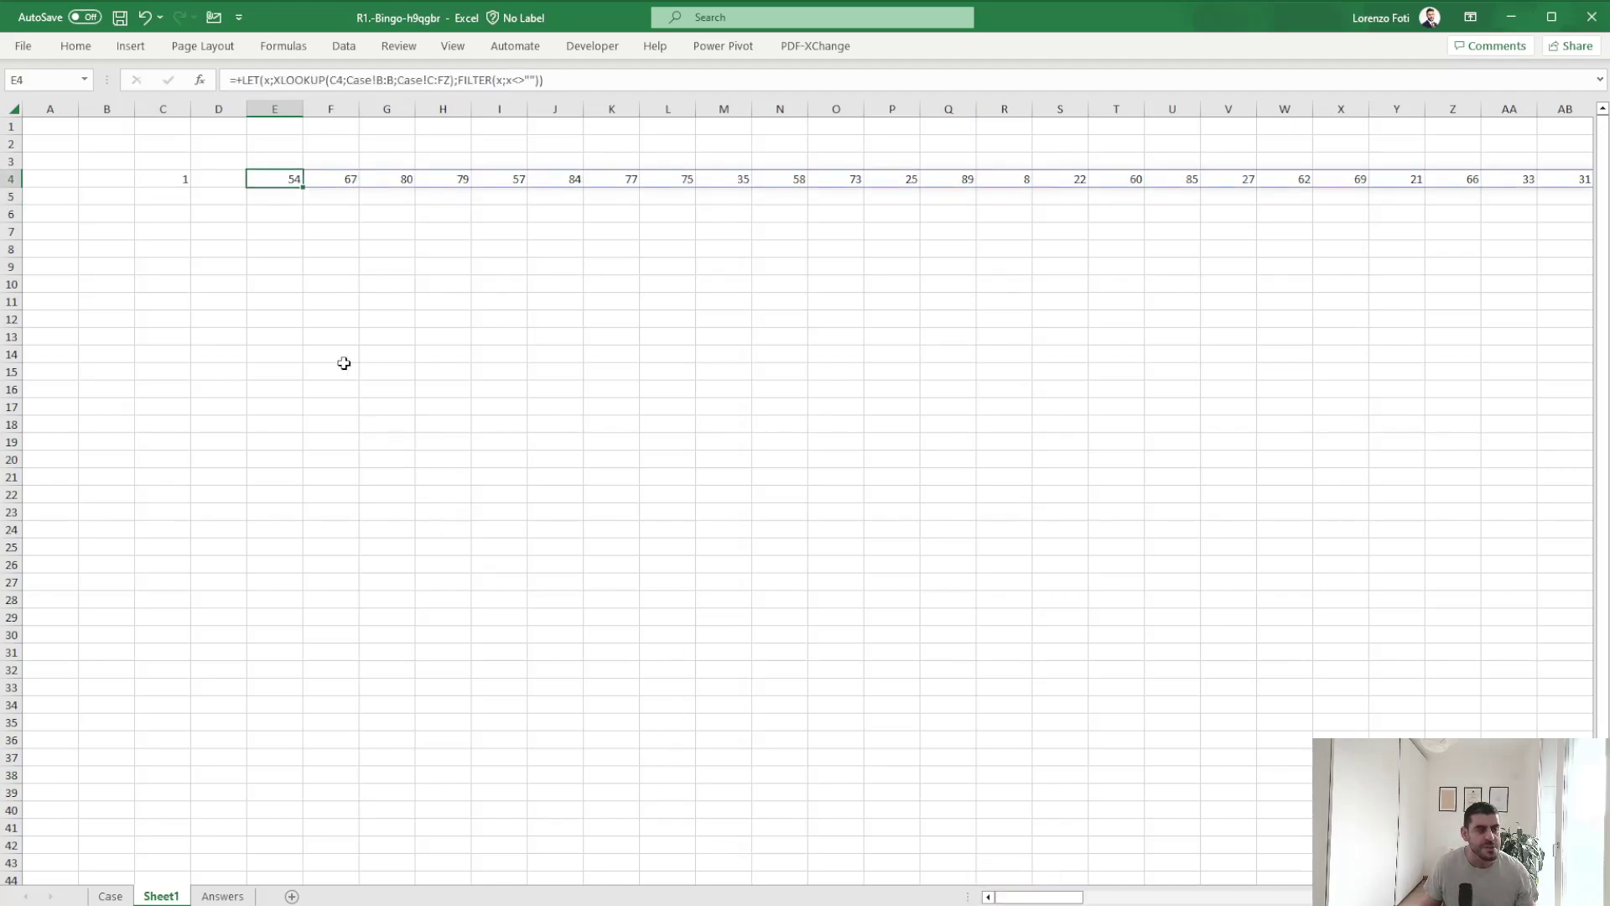
# Enter =+TRANSPOSE(E4#) in E9 to list the game's drawn numbers down a column.
pyautogui.click(277, 263)
pyautogui.write('+tra')
pyautogui.press('Tab')
pyautogui.press('Up')
pyautogui.press('Up')
pyautogui.press('Up')
pyautogui.press('Up')
pyautogui.press('Up')
pyautogui.hotkey('ctrl', 'shift', 'Right')
pyautogui.write(')+')
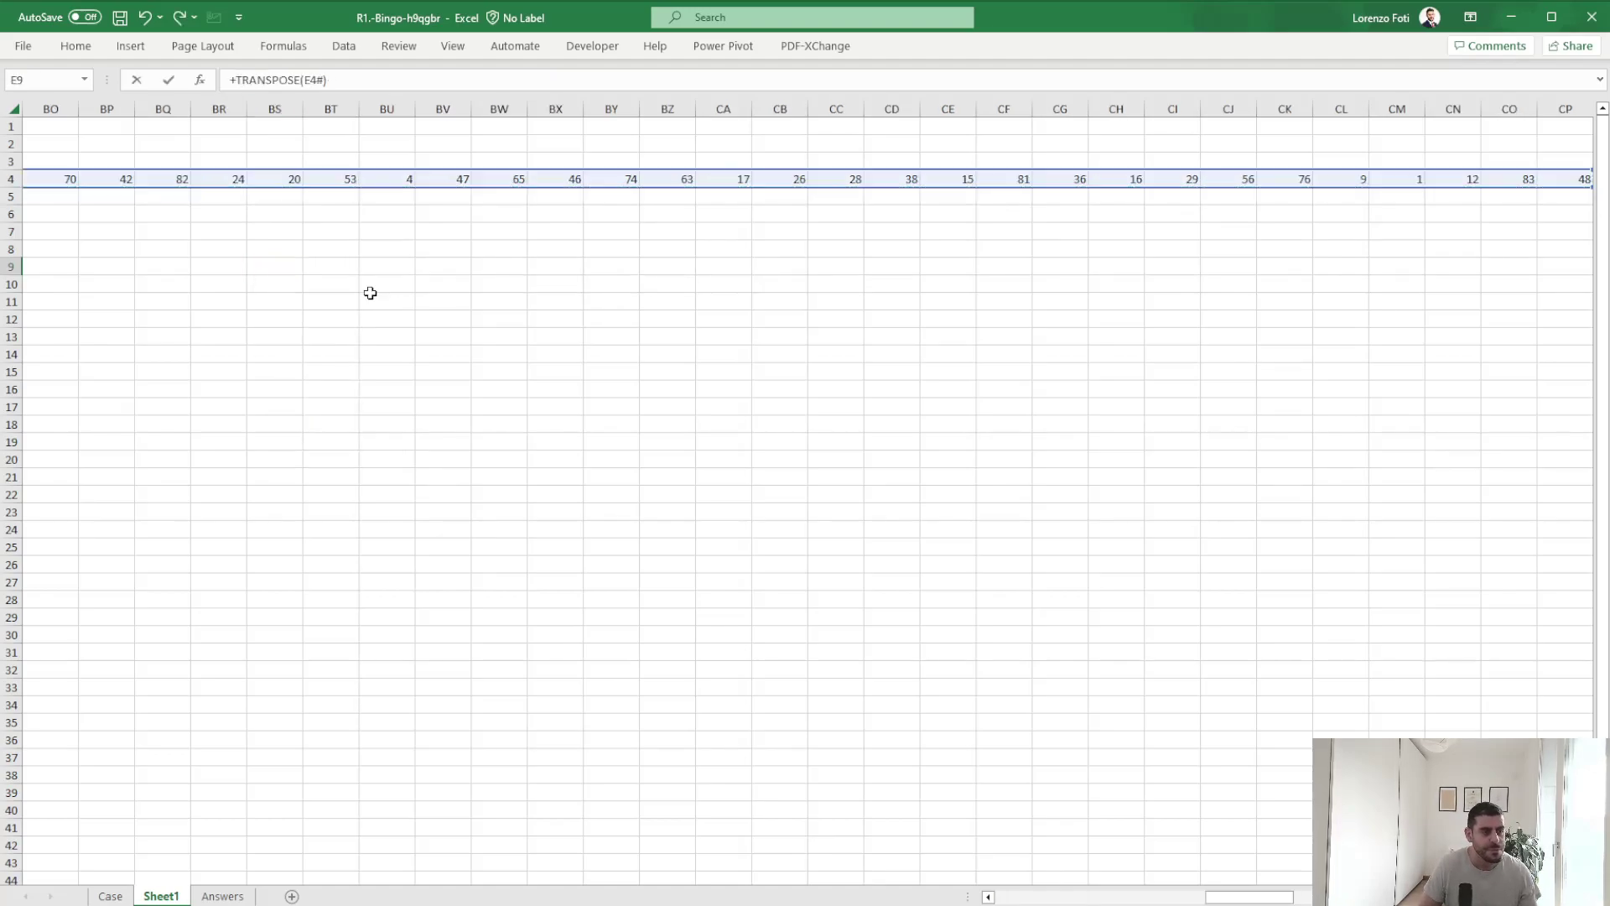
pyautogui.press('Return')
pyautogui.hotkey('ctrl', 'Left')
pyautogui.press('Right')
pyautogui.press('Right')
pyautogui.press('Right')
pyautogui.press('Right')
pyautogui.press('Up')
pyautogui.press('Right')
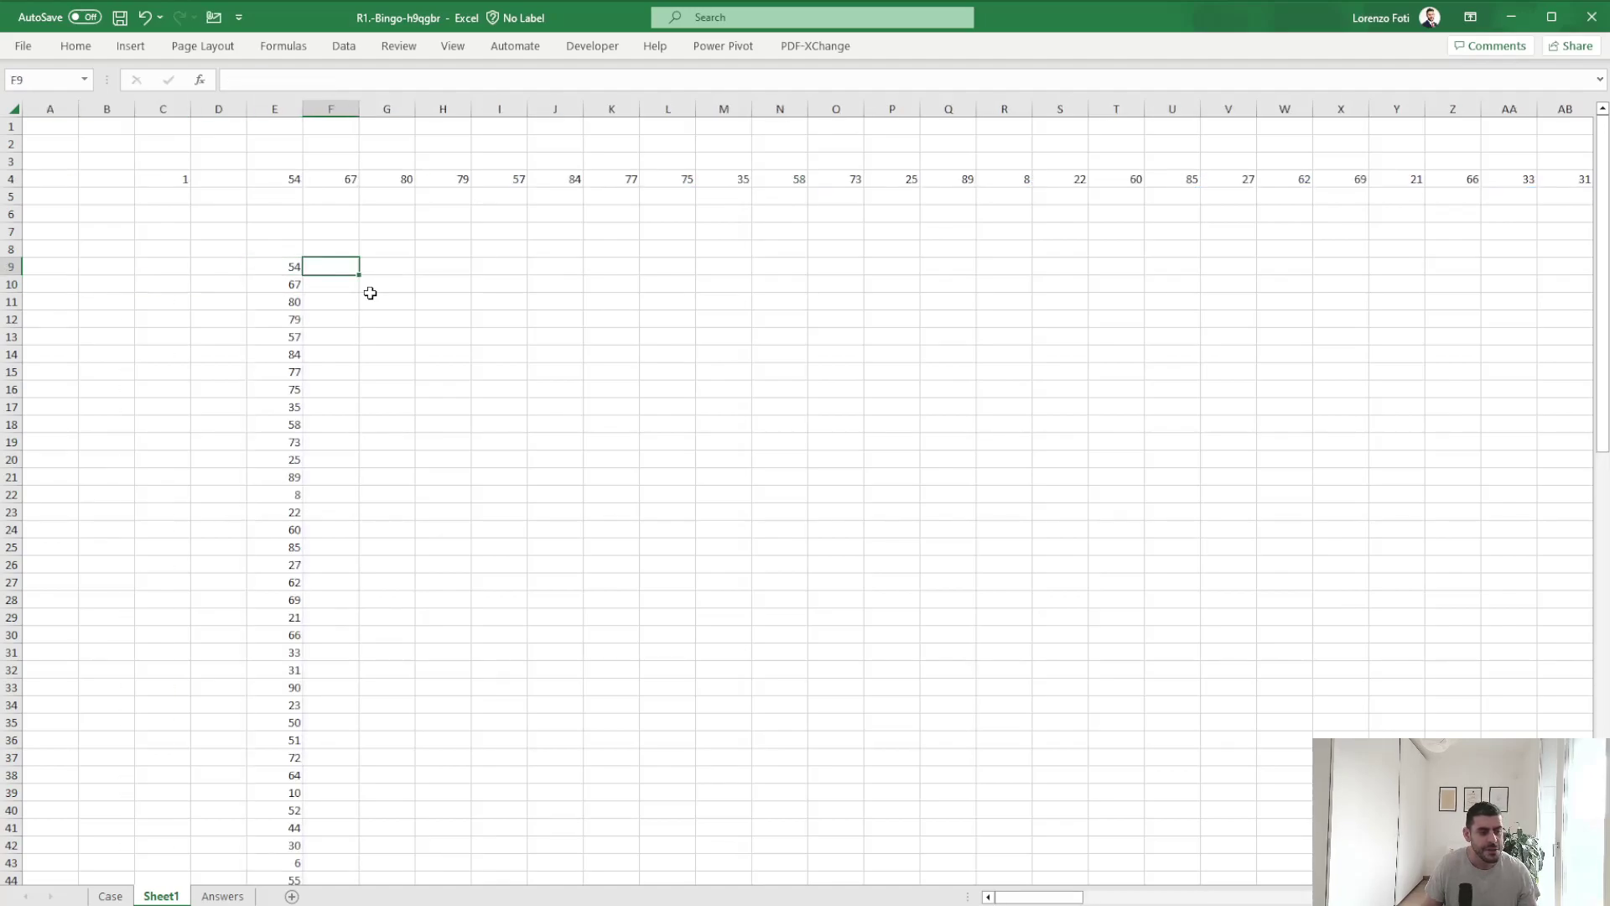
# Check Player 1's ticket on the Case sheet and insert two blank columns before column C on Sheet1.
pyautogui.click(108, 896)
pyautogui.click(295, 539)
pyautogui.press('Home')
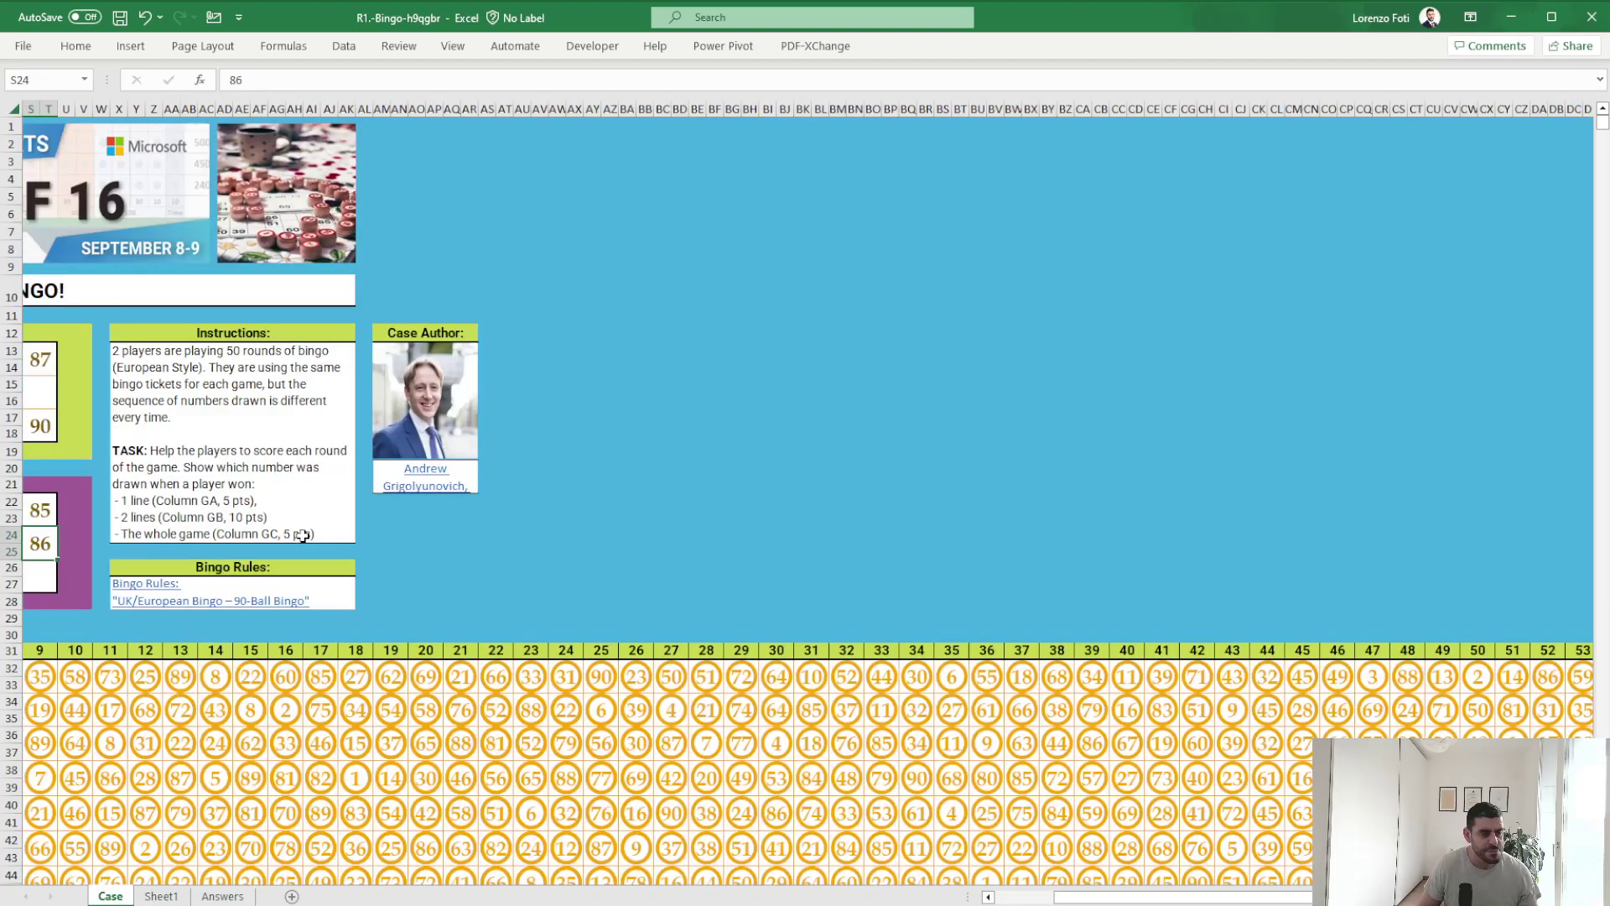
pyautogui.click(106, 362)
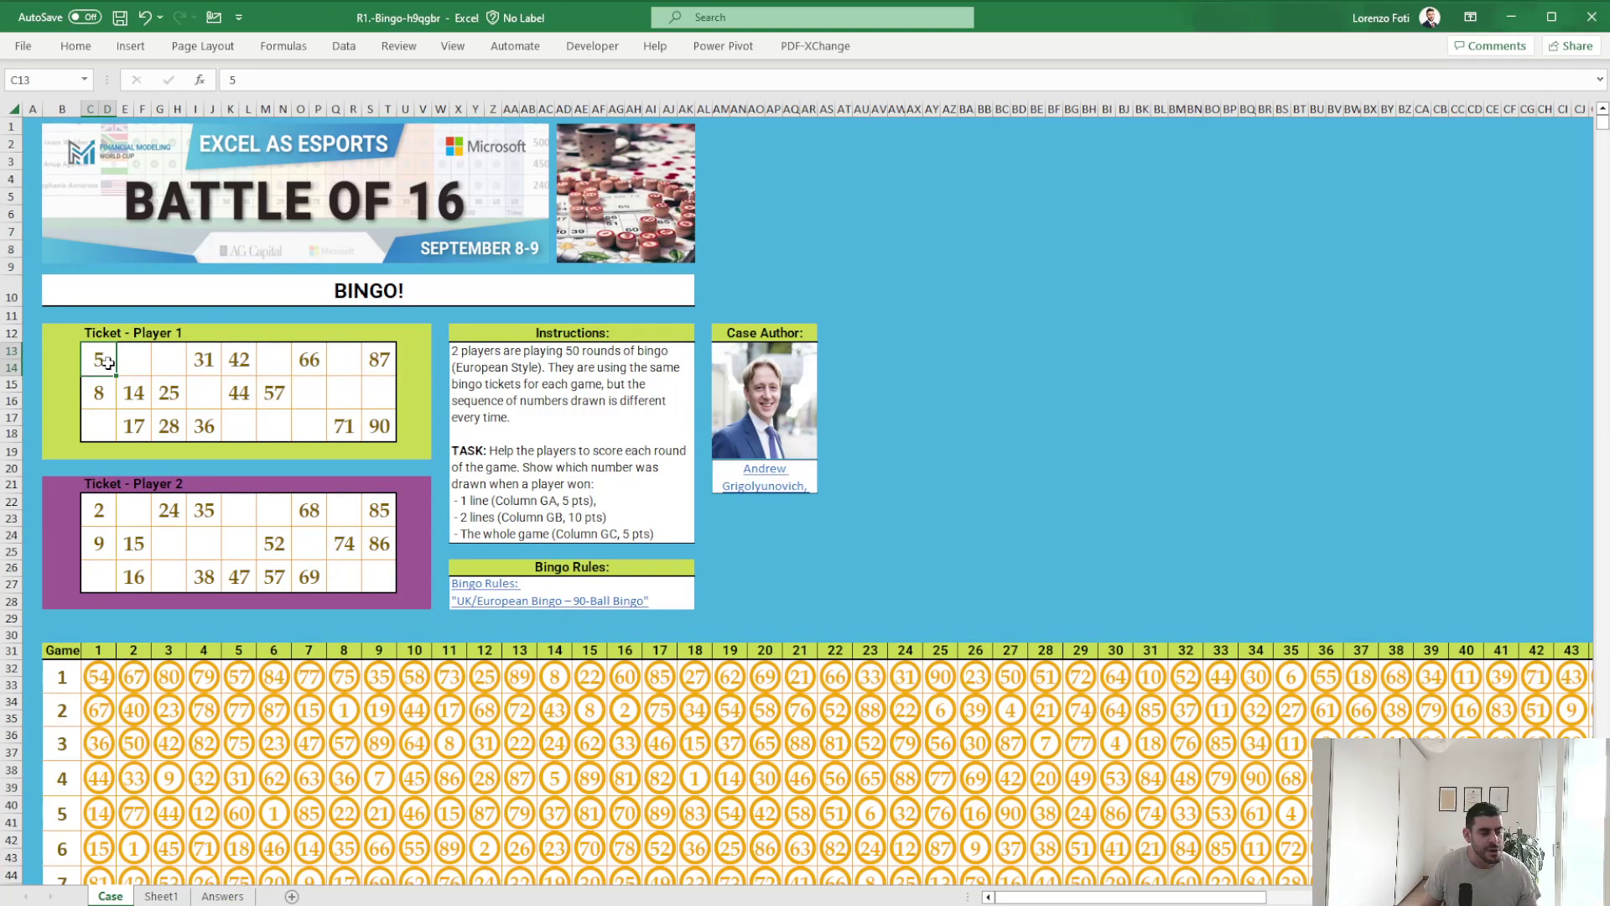
pyautogui.click(149, 897)
pyautogui.click(156, 271)
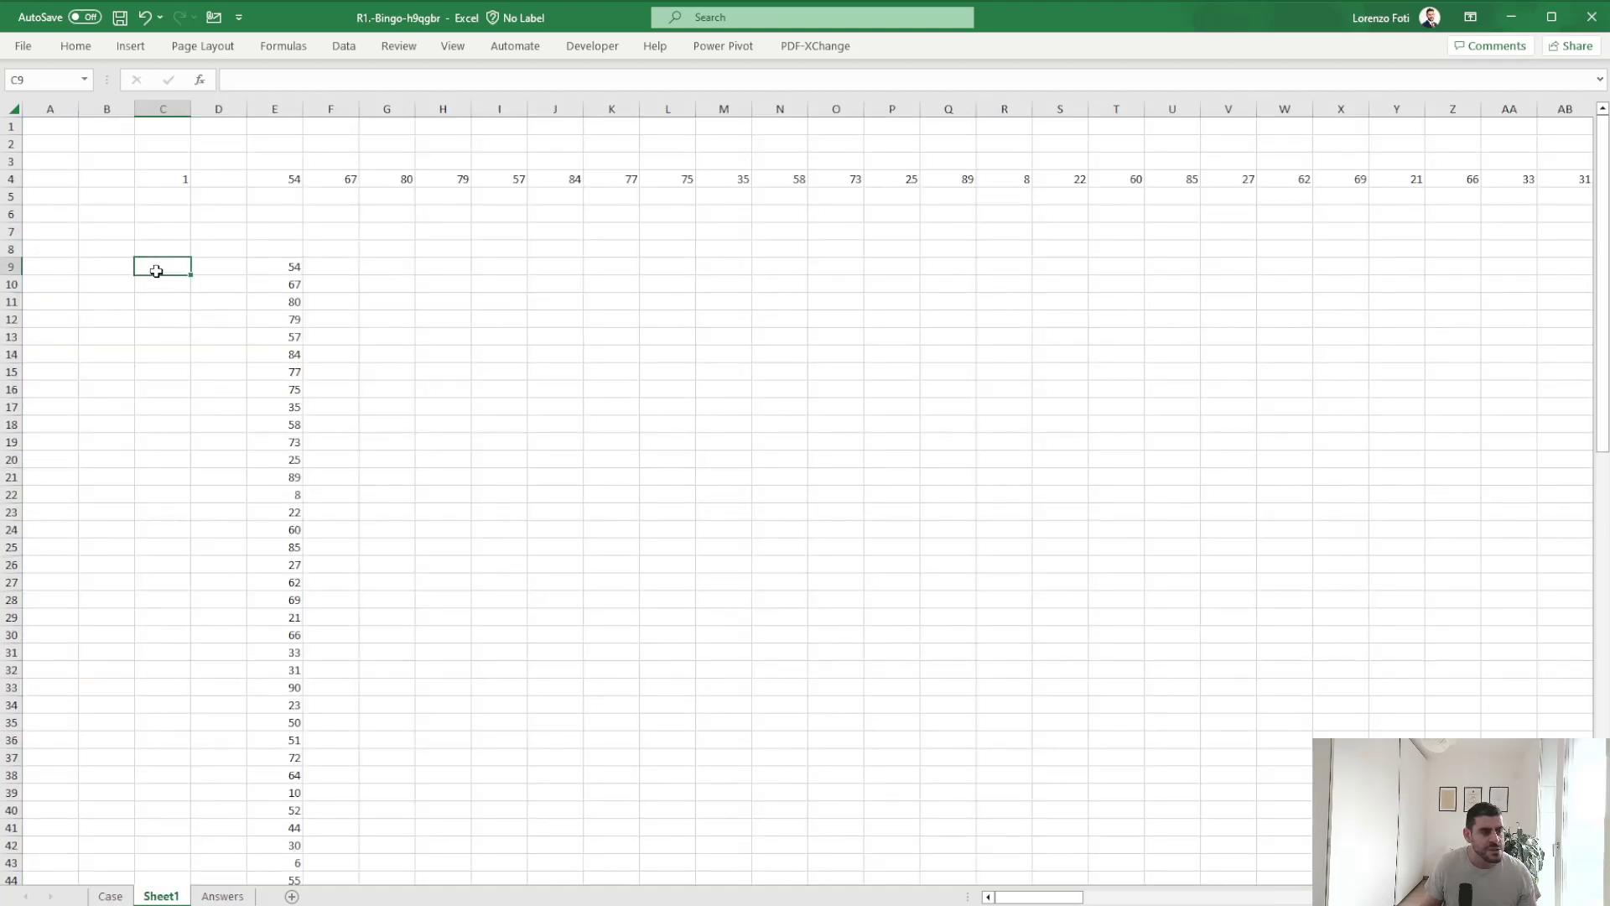
pyautogui.hotkey('ctrl', 'space')
pyautogui.hotkey('ctrl', '+')
pyautogui.hotkey('ctrl', '+')
pyautogui.press('Right')
pyautogui.press('Left')
# Enter a TOCOL formula in C9 that turns Player 1's ticket, Case!C13:T18, into one column.
pyautogui.write('+TOCOL(')
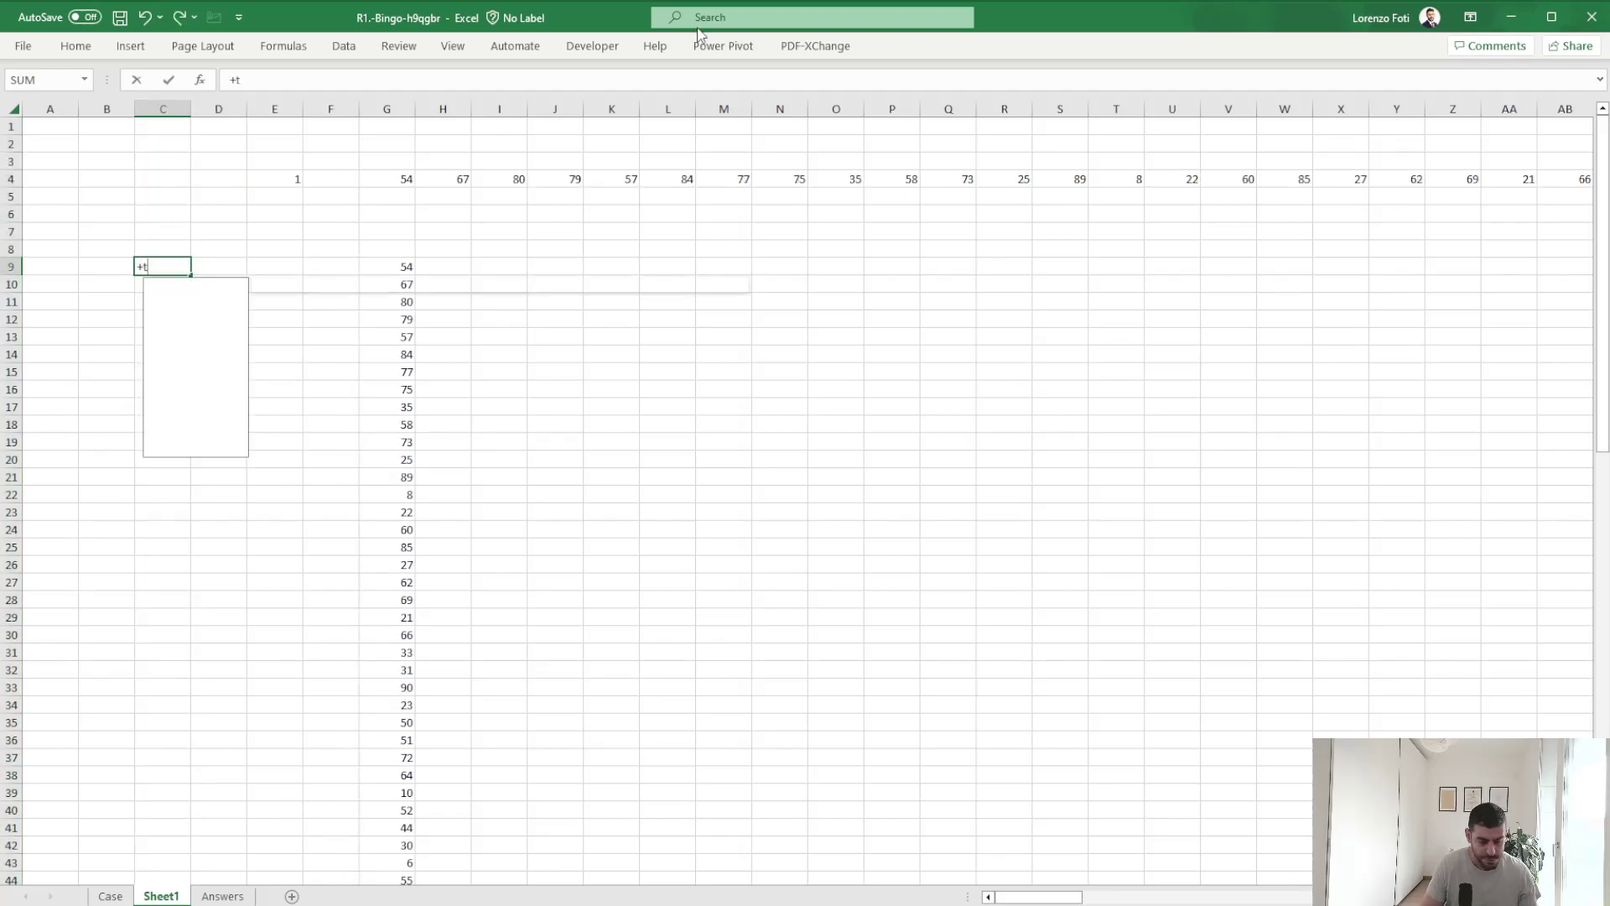
pyautogui.click(109, 896)
pyautogui.moveTo(94, 359); pyautogui.dragTo(384, 426)
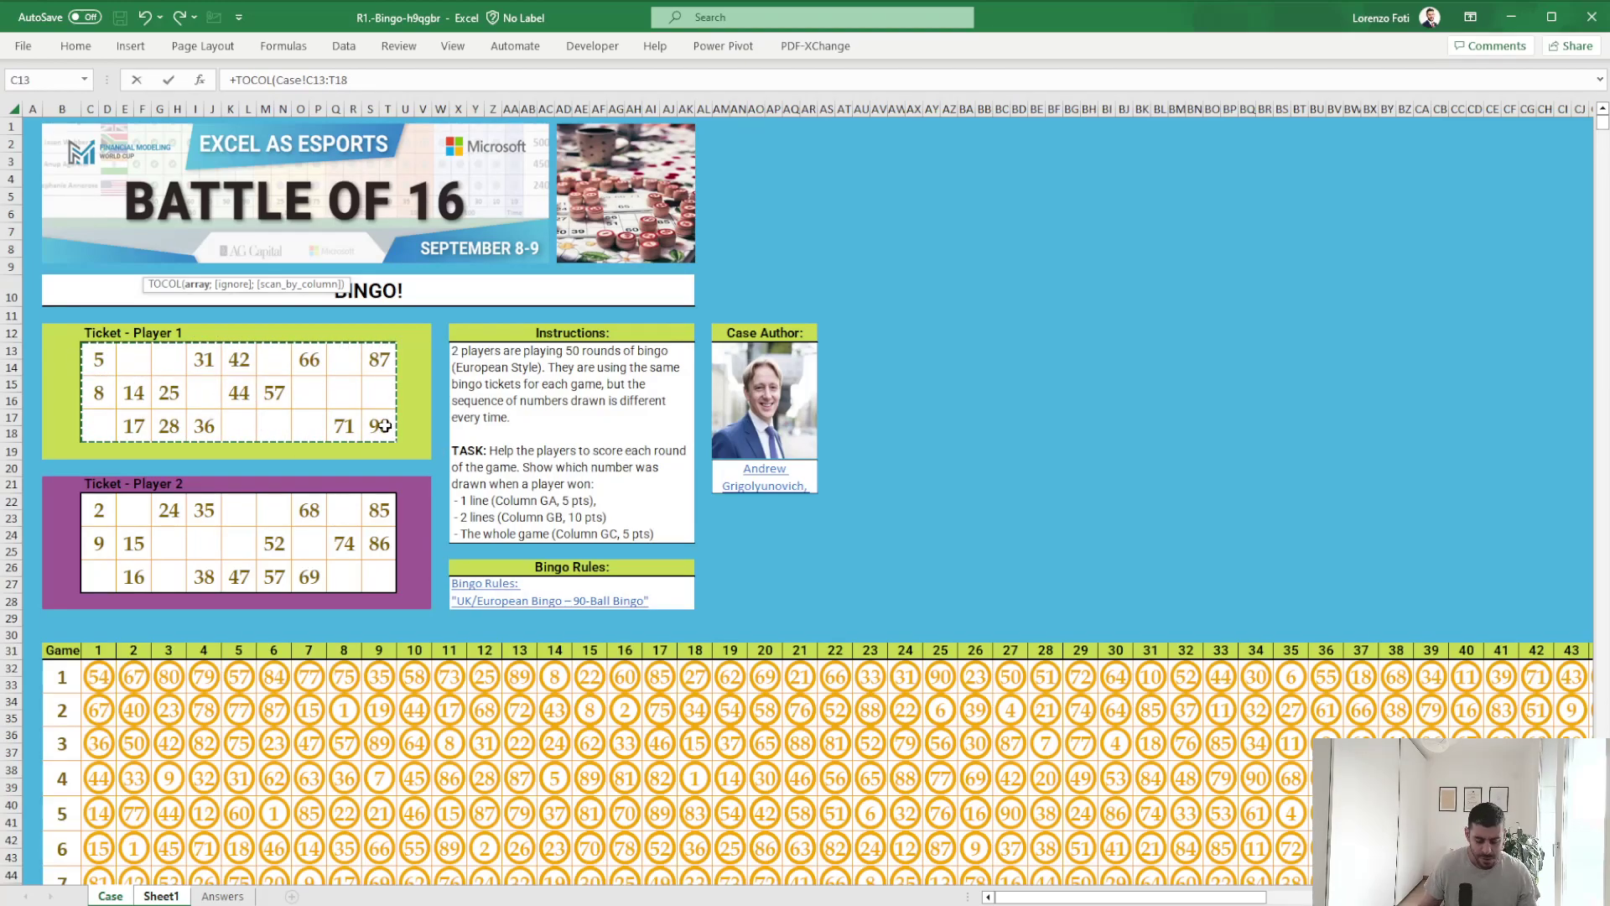
pyautogui.press('Return')
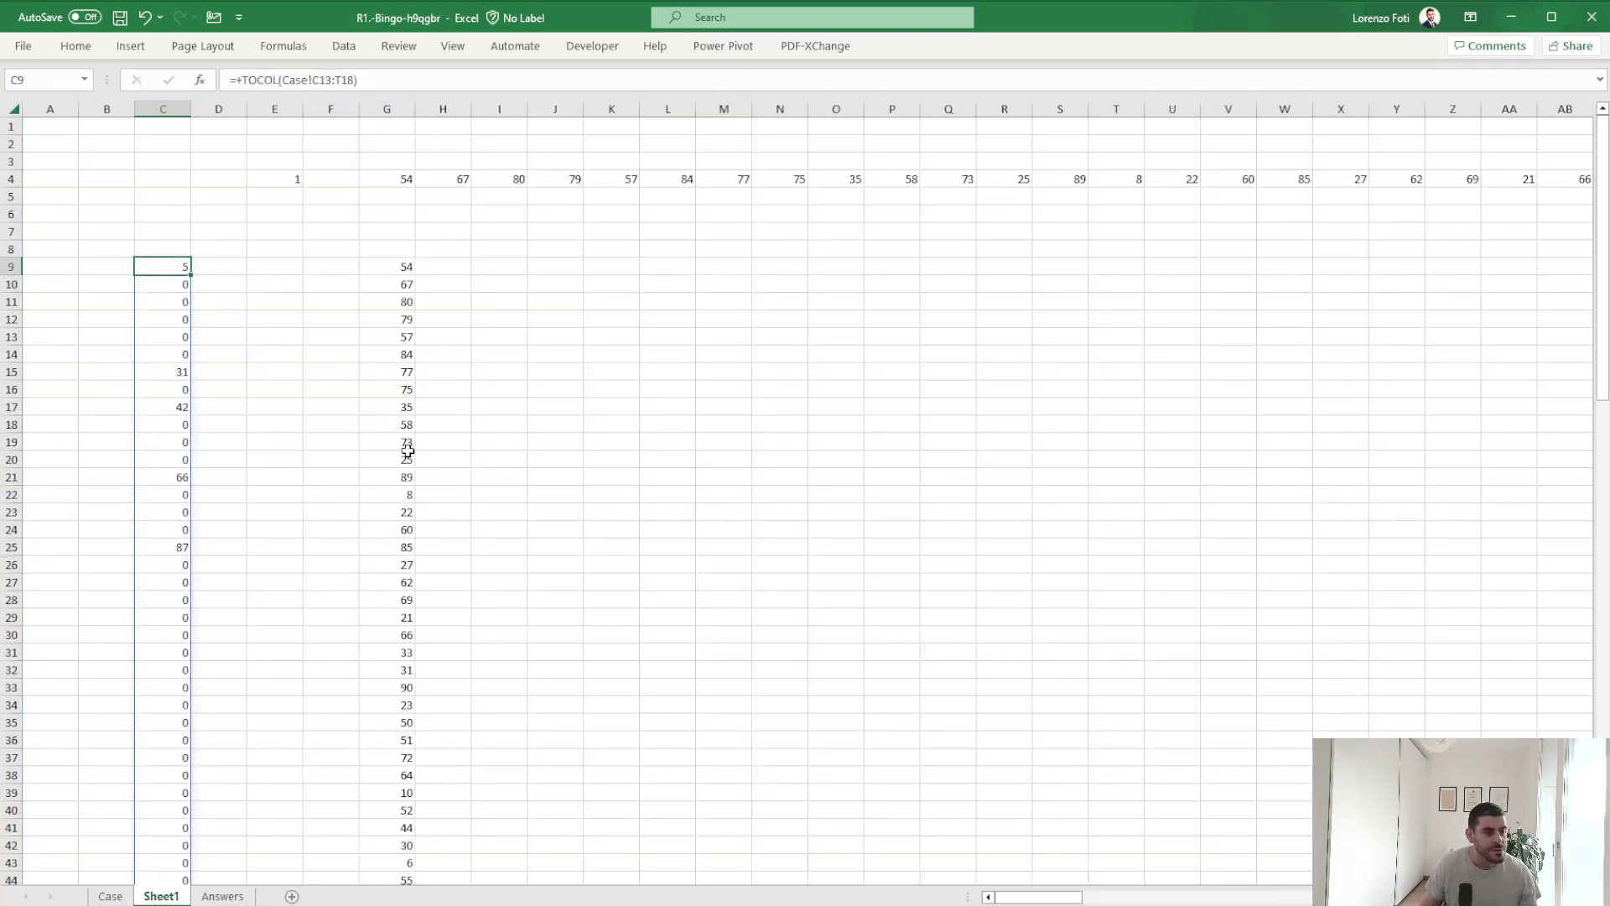
pyautogui.click(246, 78)
pyautogui.write('let(x')
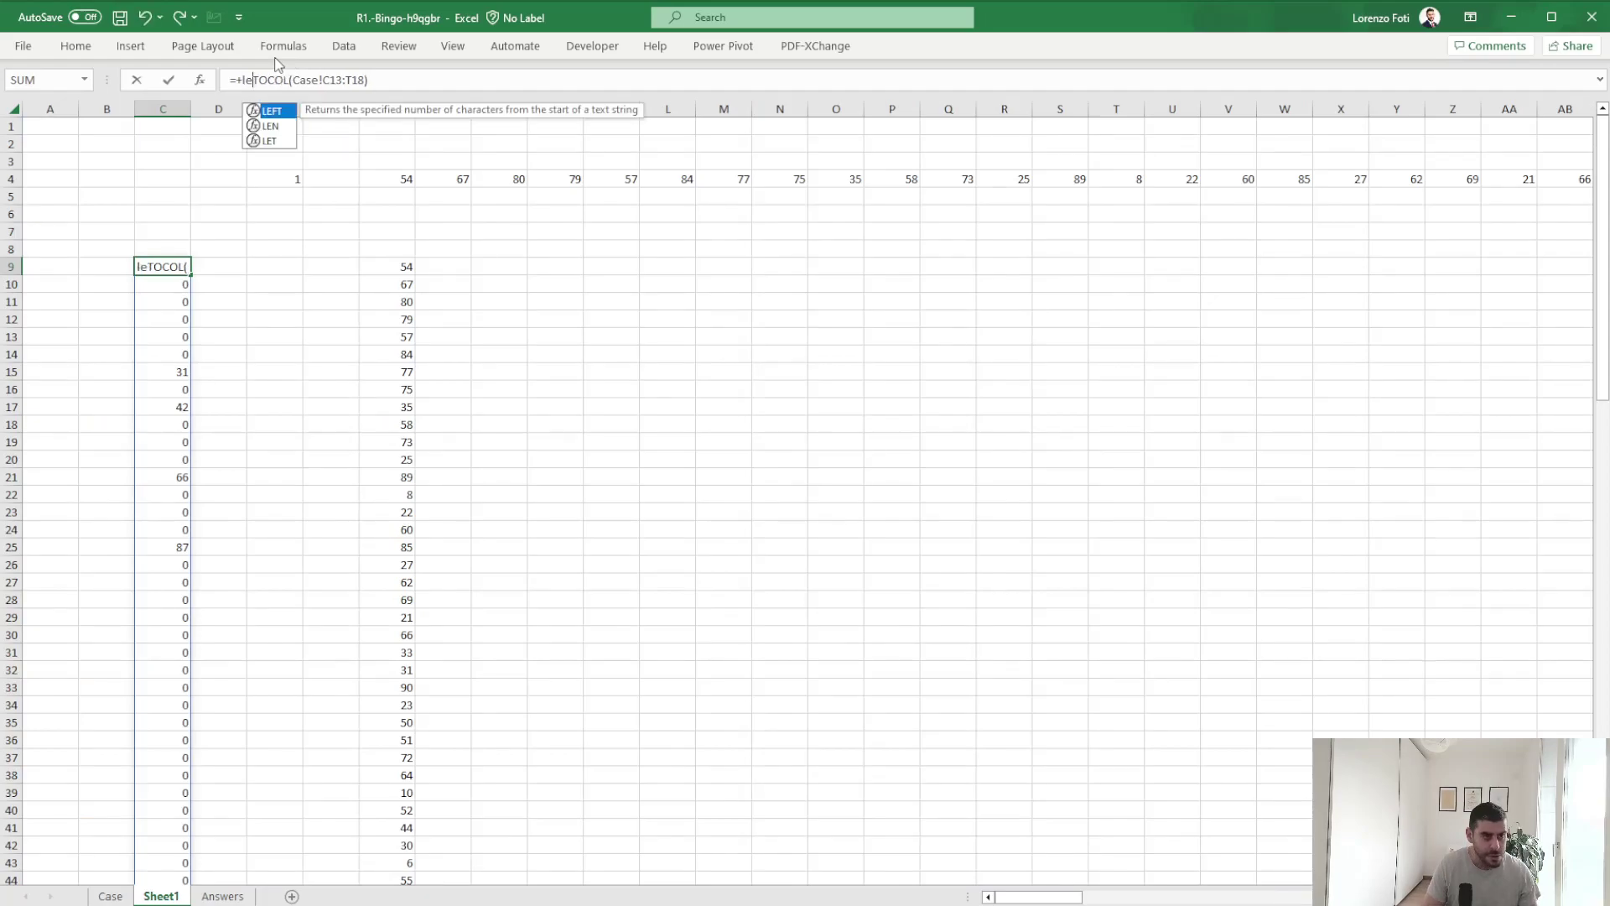
pyautogui.write(';')
pyautogui.click(451, 84)
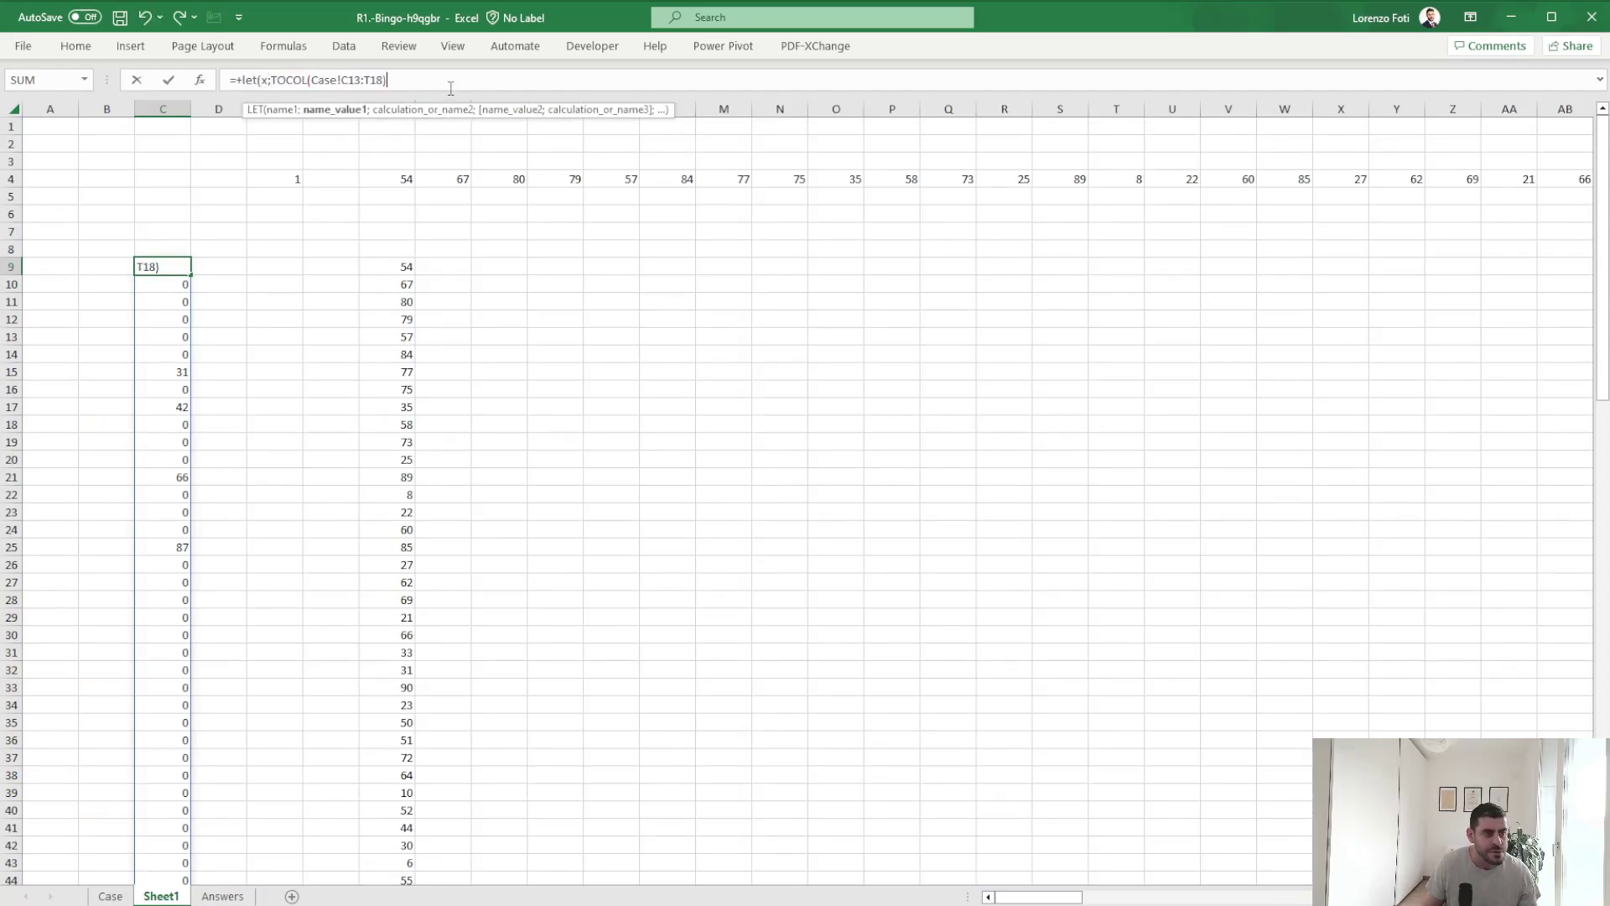
pyautogui.press('Escape')
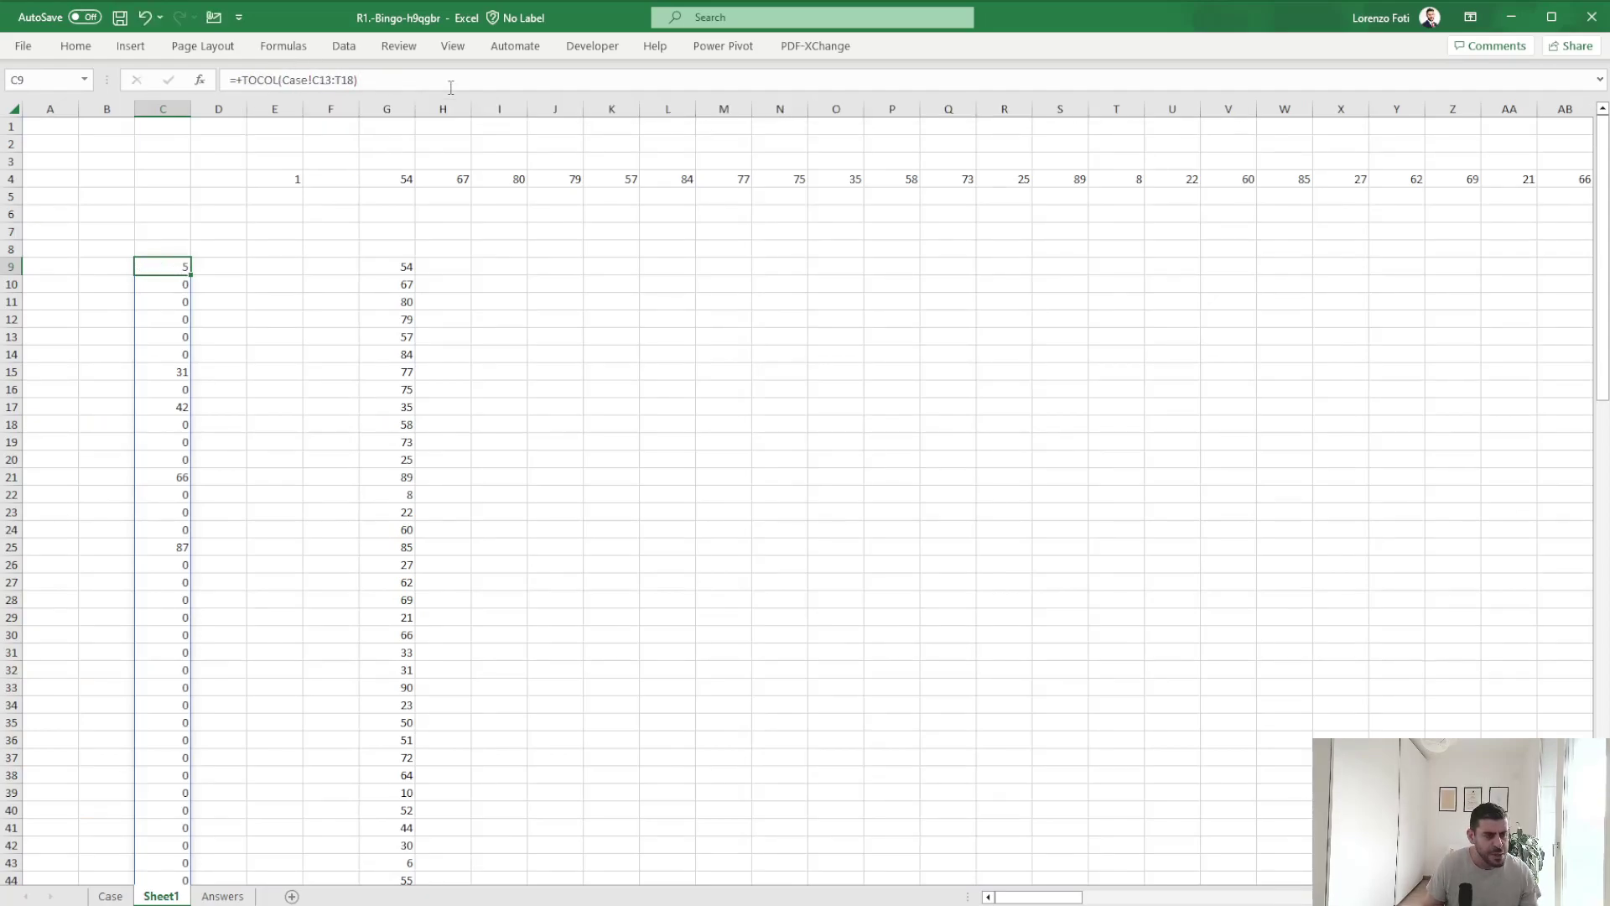
# Add 1 (ignore blanks) as the ignore argument of the TOCOL formula in C9.
pyautogui.click(347, 78)
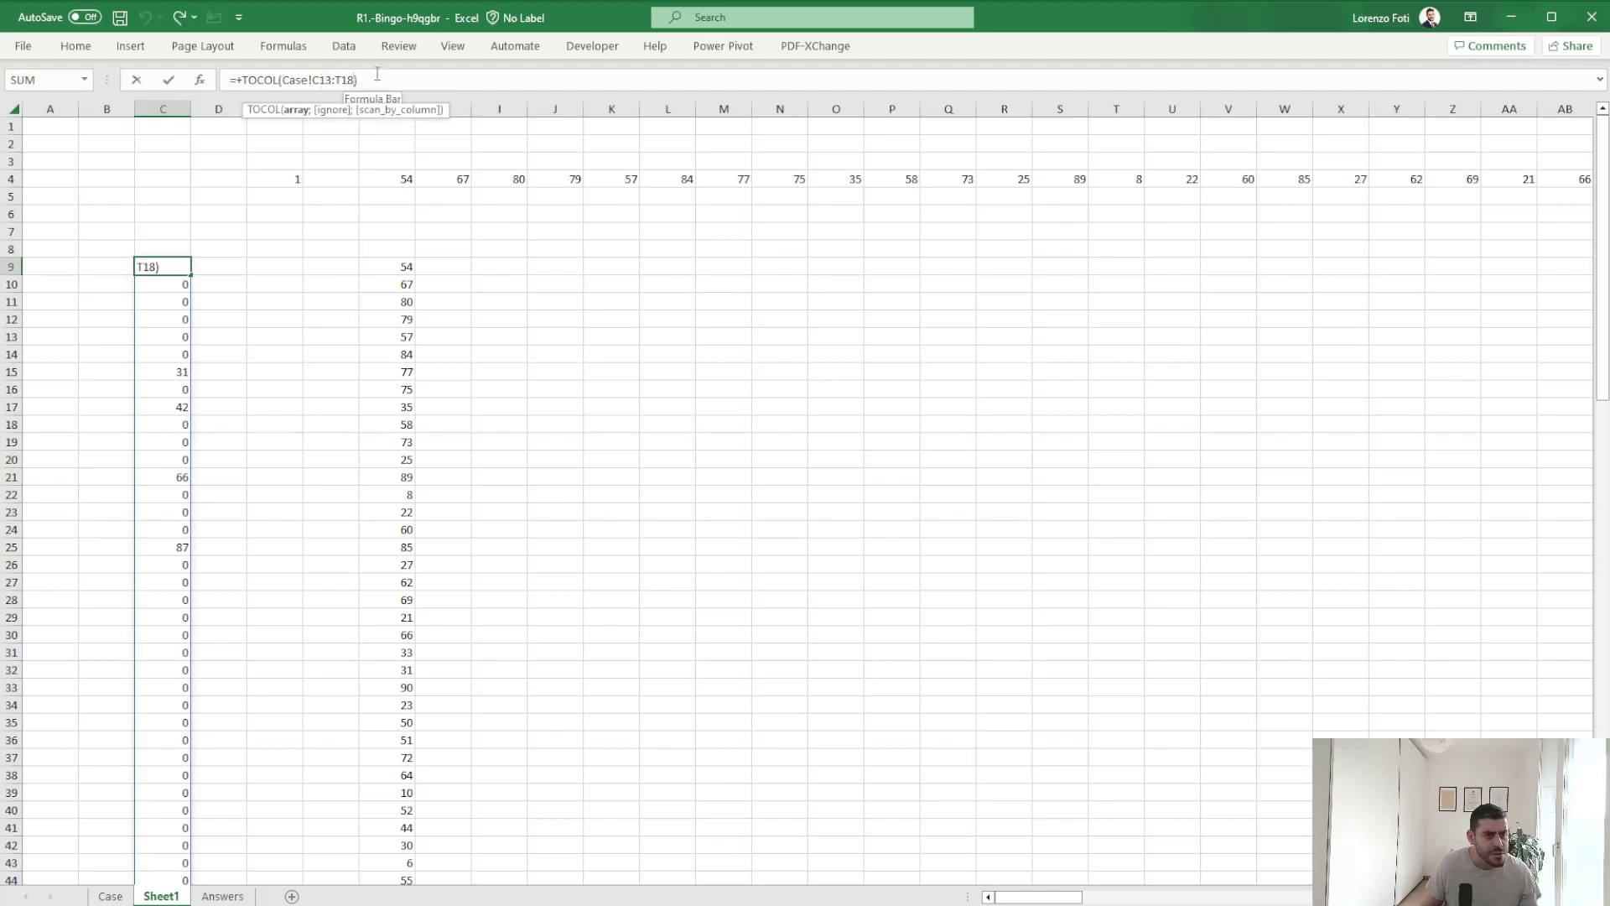
pyautogui.press('Right')
pyautogui.write(';')
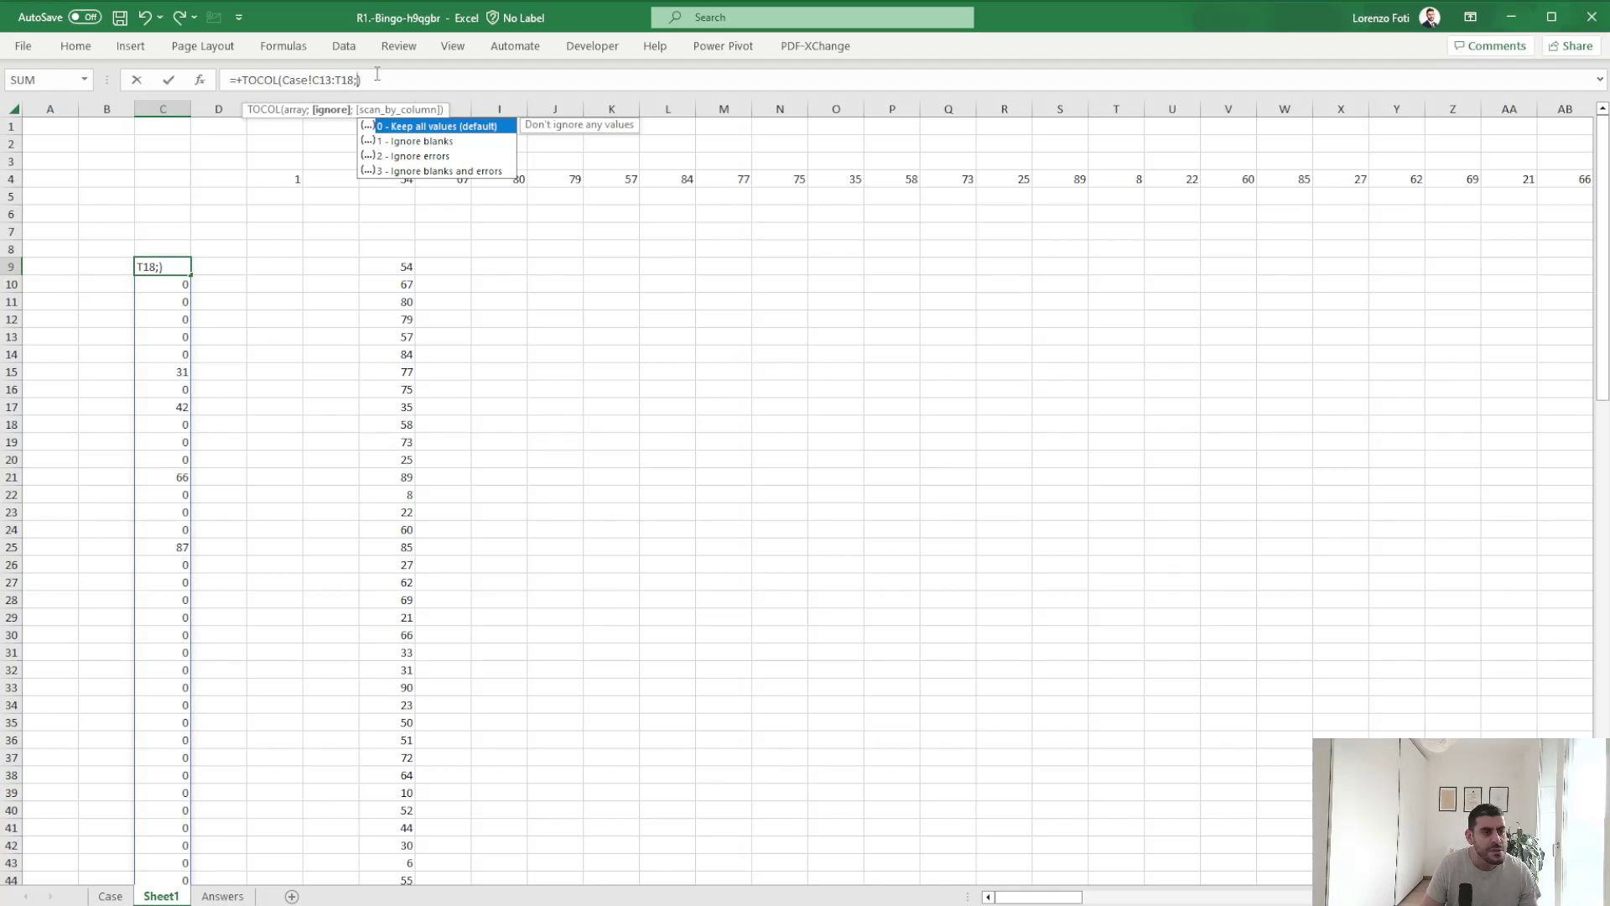
pyautogui.press('Return')
# Copy the TOCOL formula from C9 into D9 and point its array at Player 2's ticket, Case!C22:T27.
pyautogui.press('Up')
pyautogui.press('Right')
pyautogui.hotkey('ctrl', 'r')
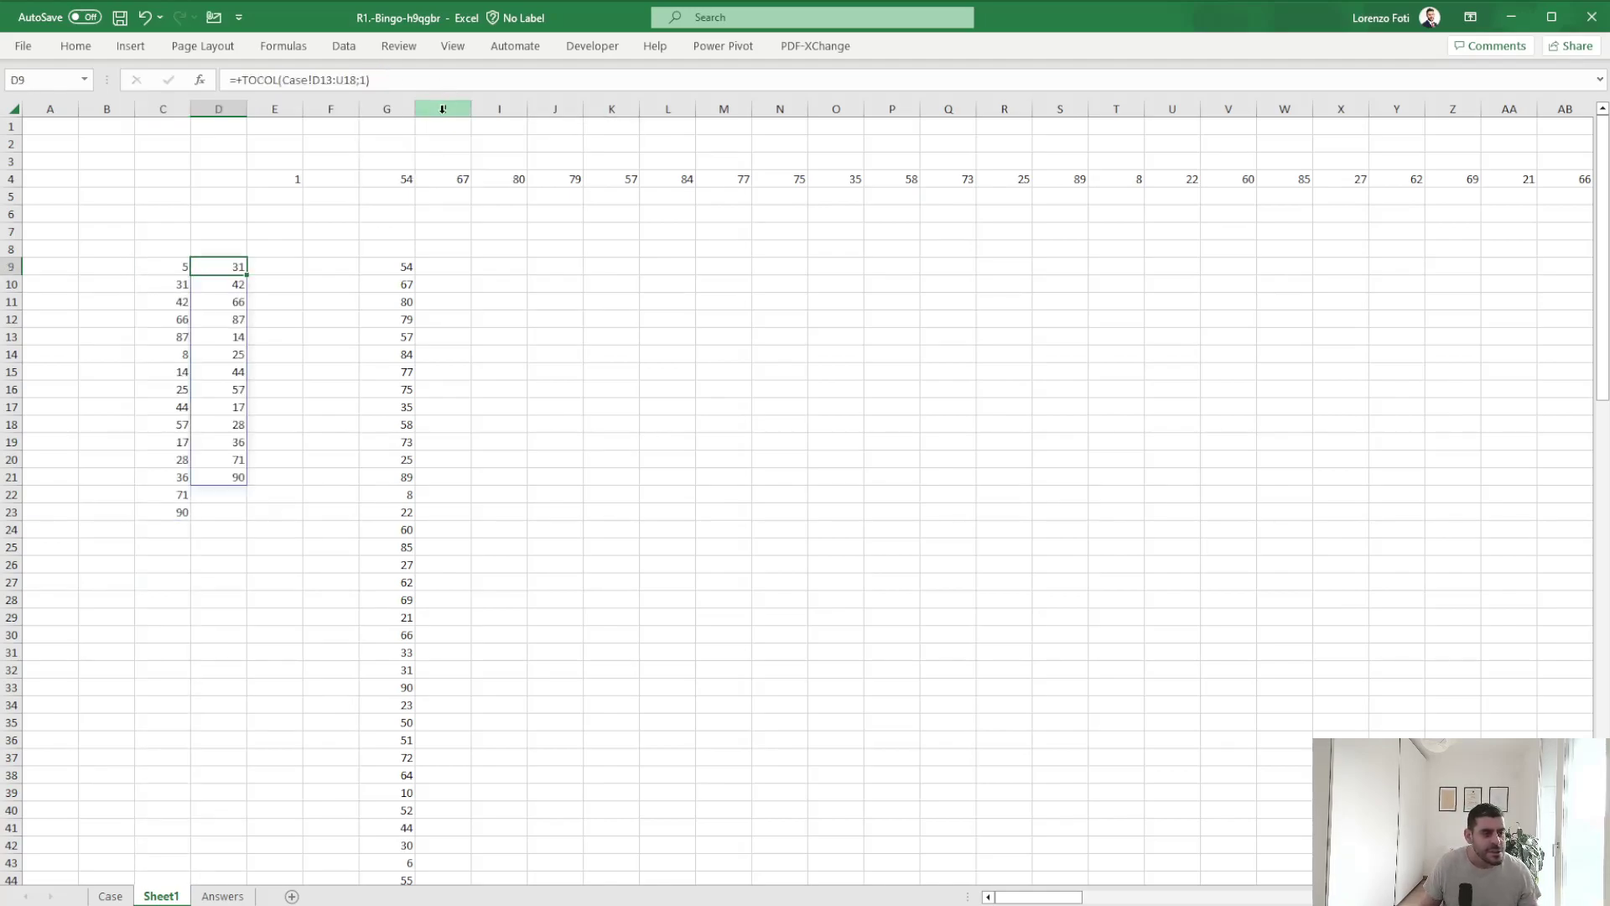
pyautogui.doubleClick(346, 80)
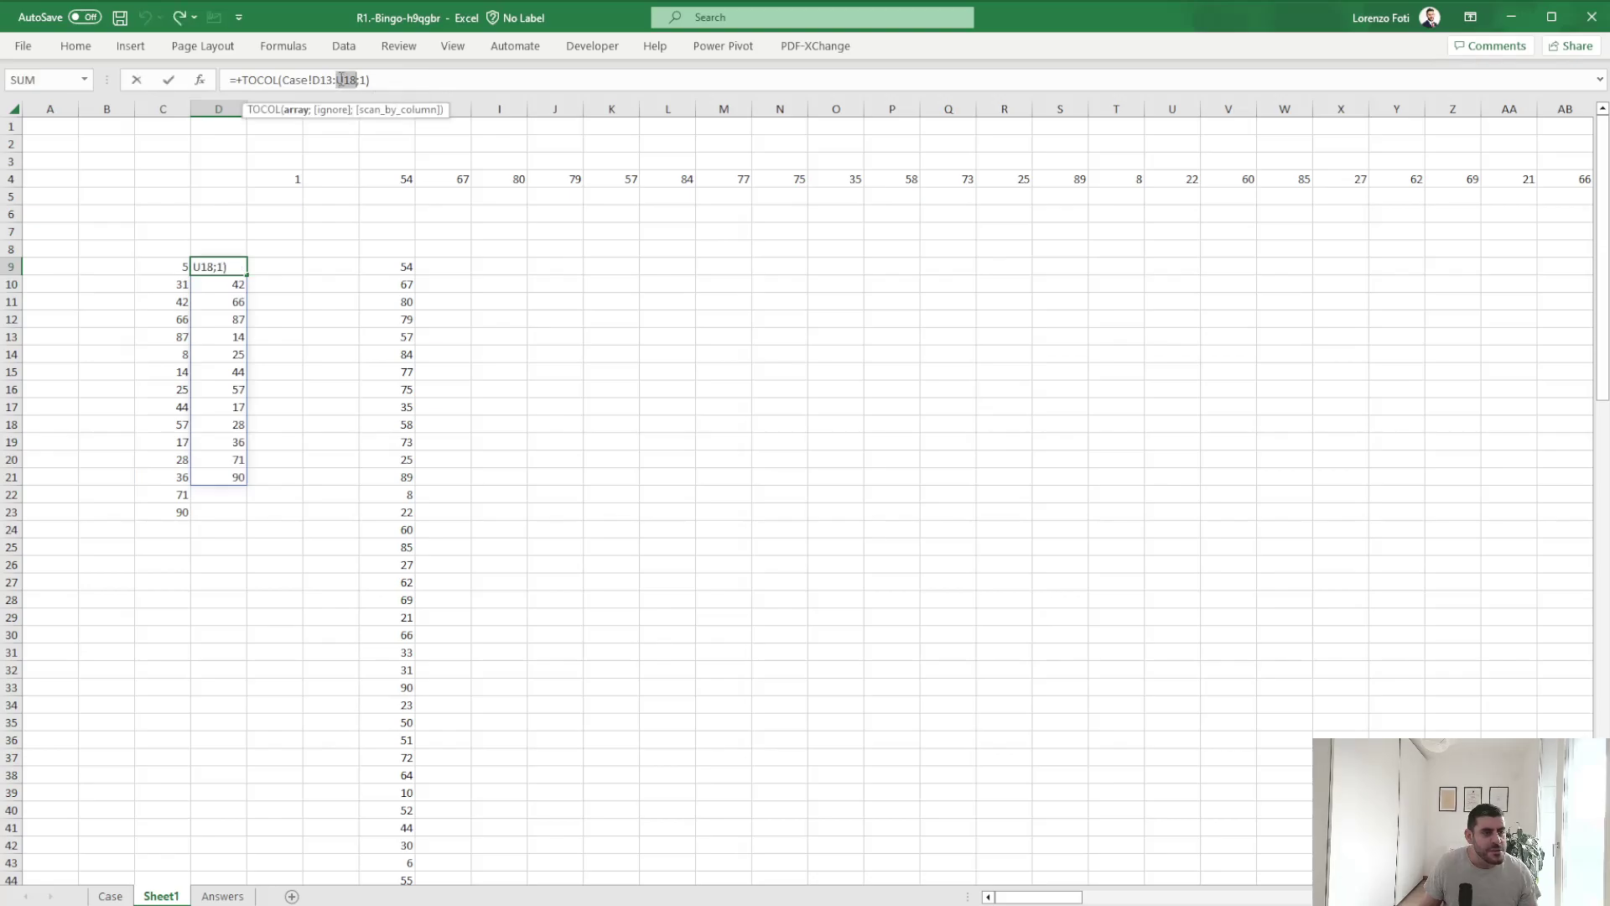
pyautogui.press('BackSpace')
pyautogui.press('BackSpace')
pyautogui.press('BackSpace')
pyautogui.press('BackSpace')
pyautogui.press('BackSpace')
pyautogui.press('BackSpace')
pyautogui.press('BackSpace')
pyautogui.press('BackSpace')
pyautogui.press('BackSpace')
pyautogui.press('BackSpace')
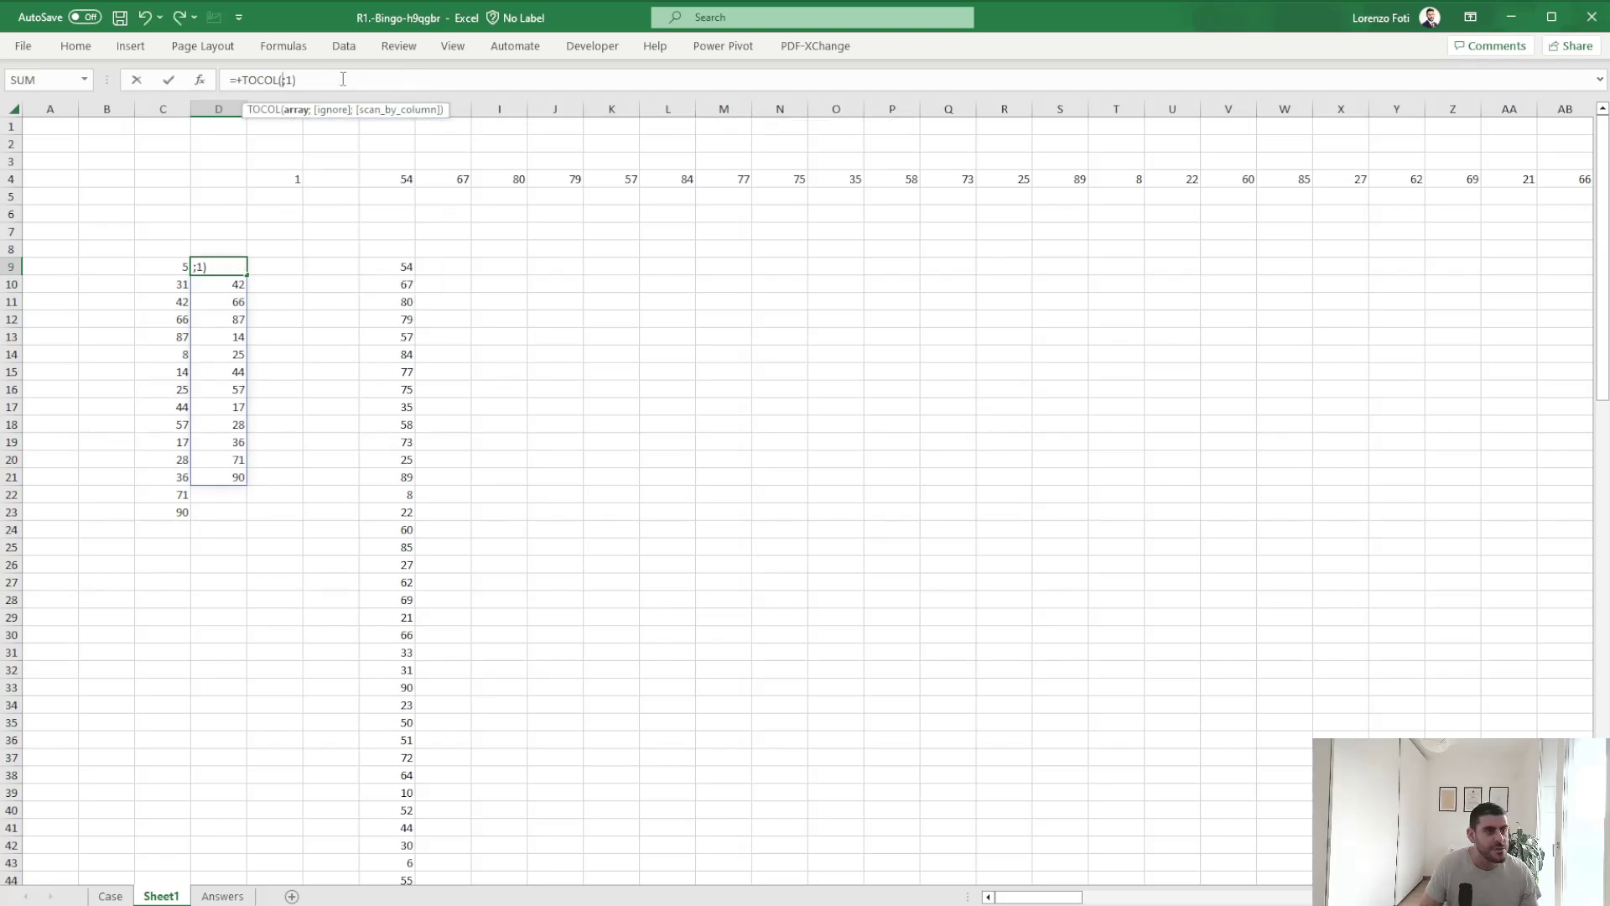
pyautogui.click(110, 896)
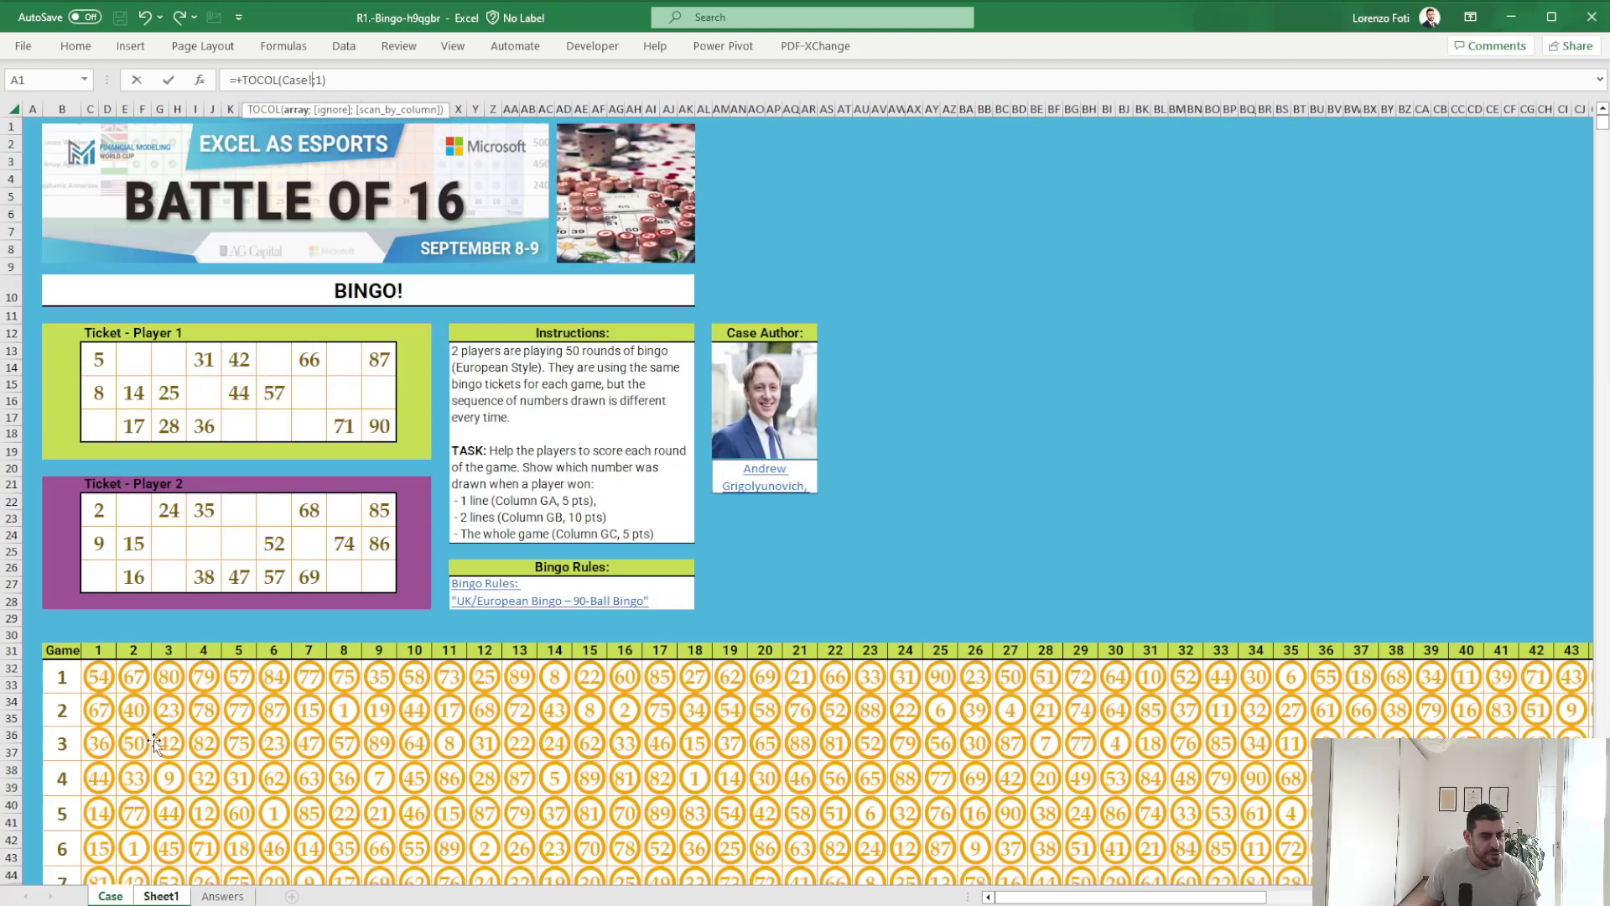
pyautogui.moveTo(97, 503); pyautogui.dragTo(381, 575)
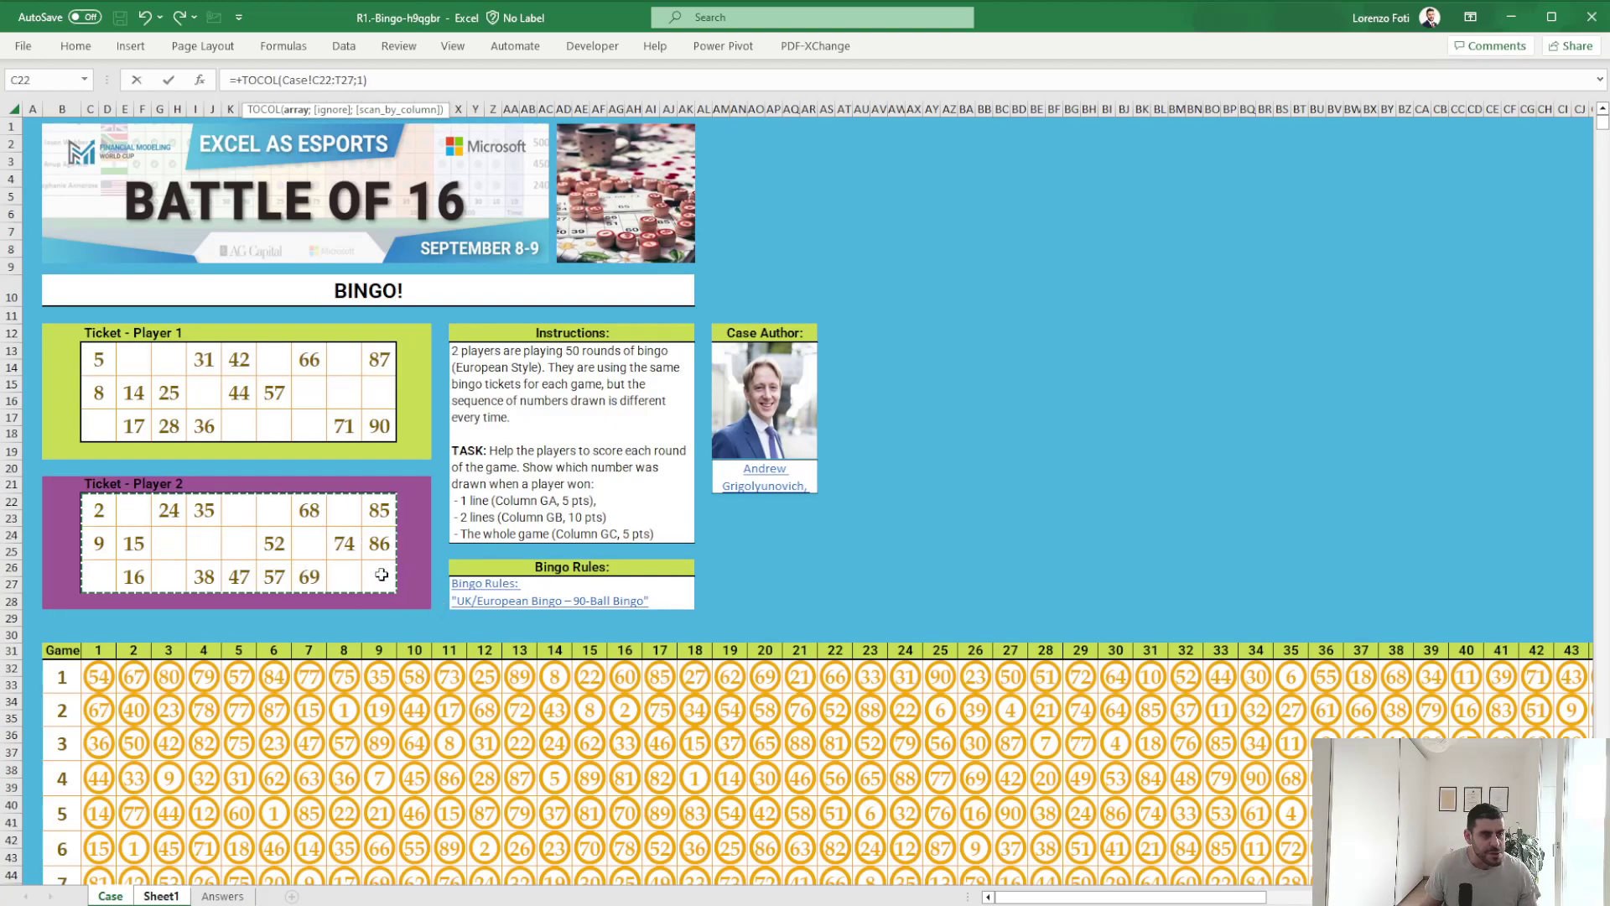
pyautogui.press('Return')
pyautogui.press('Up')
pyautogui.press('Up')
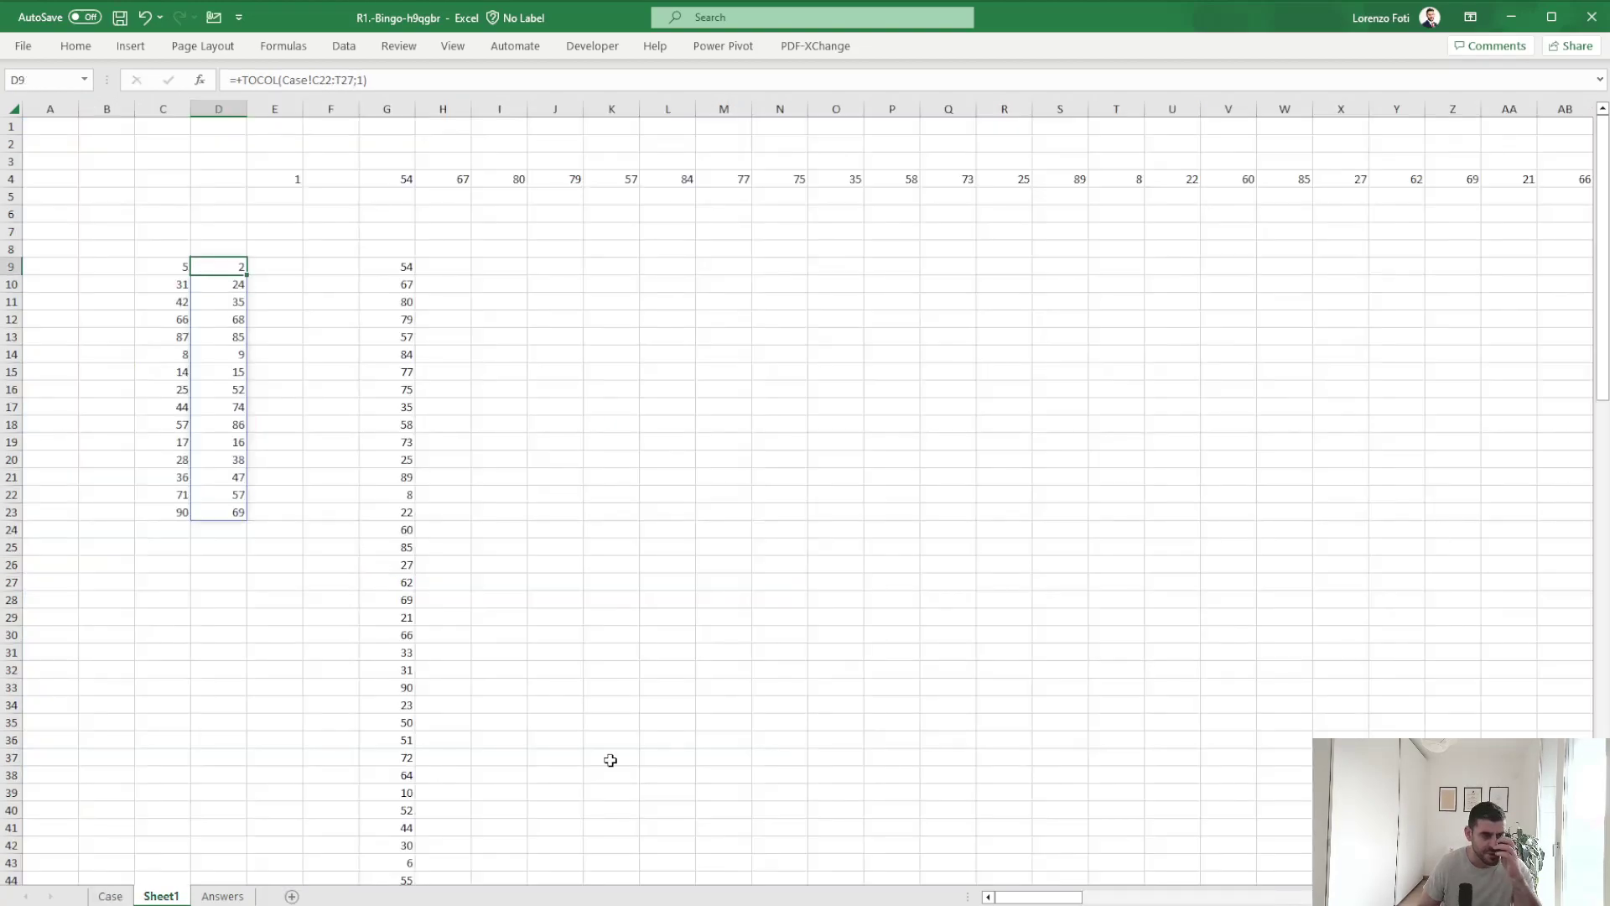
# Name the range C9:C23 with Player 1's ticket numbers p1tic.
pyautogui.press('Left')
pyautogui.press('Down')
pyautogui.hotkey('ctrl', 'shift', 'Down')
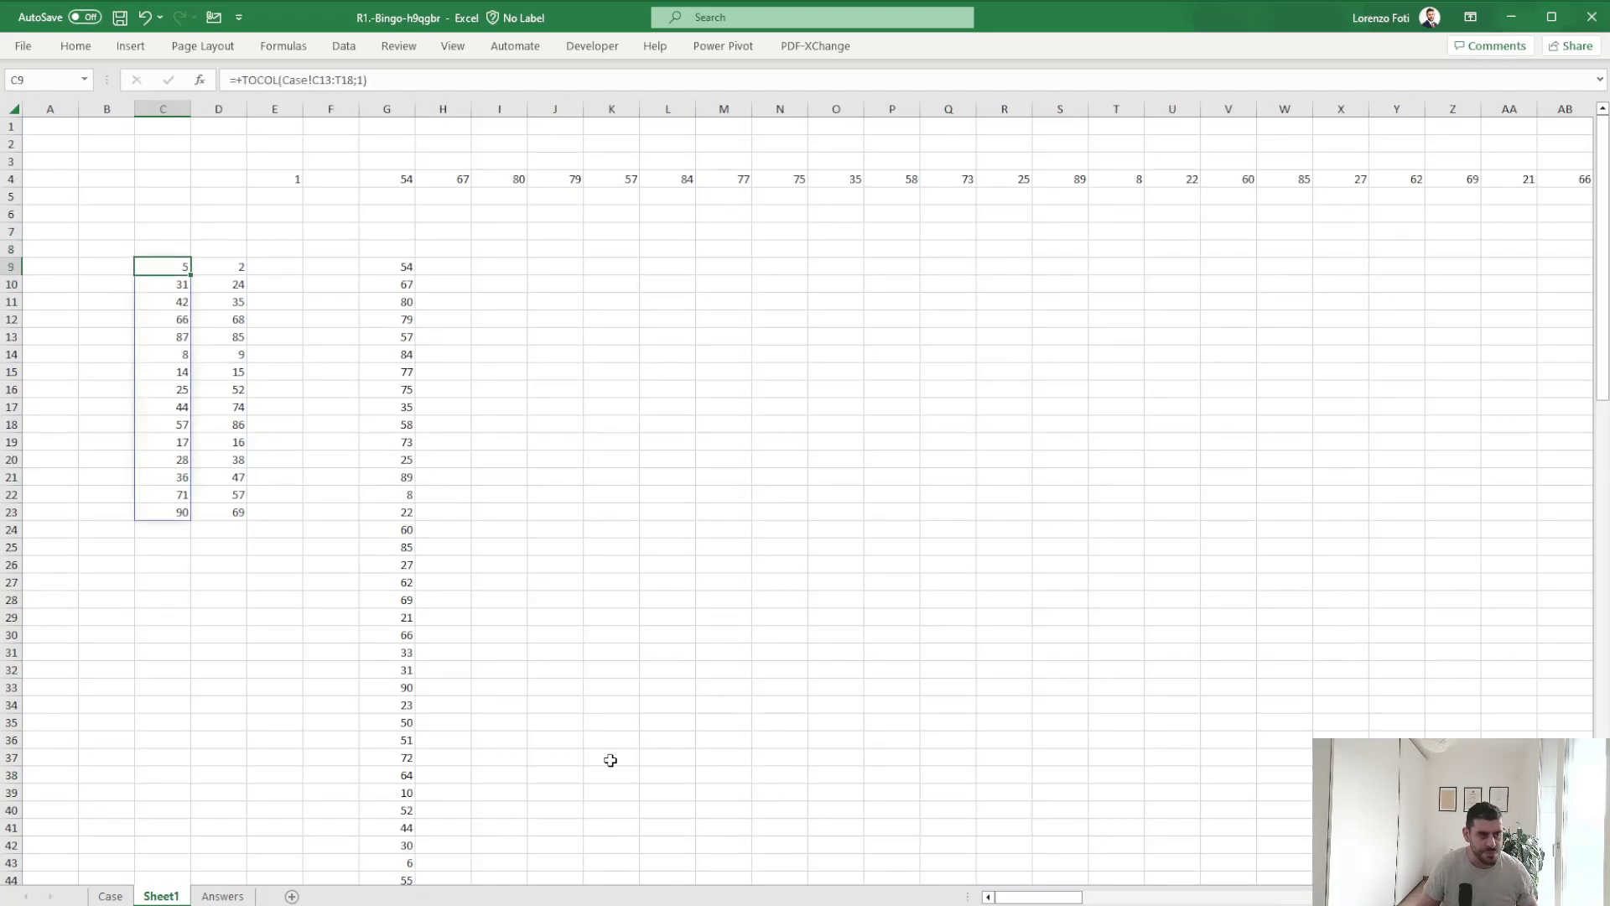
pyautogui.click(52, 80)
pyautogui.write('p1tic')
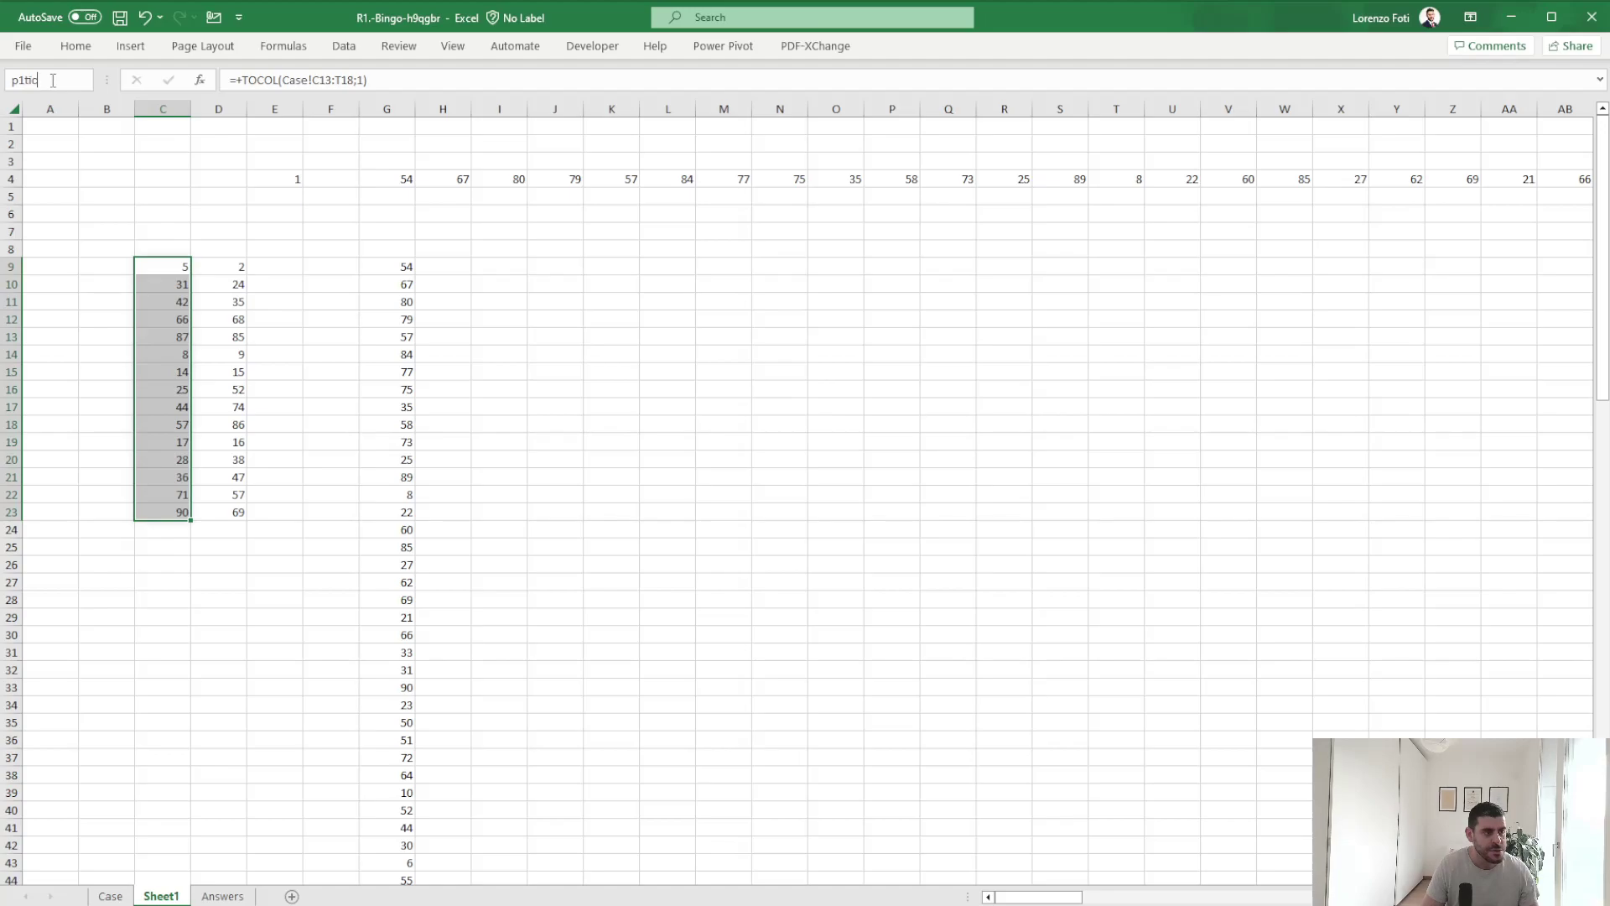
pyautogui.press('Return')
# Name the range D9:D23 with Player 2's ticket numbers p2ticket.
pyautogui.press('Right')
pyautogui.hotkey('ctrl', 'shift', 'Down')
pyautogui.click(52, 79)
pyautogui.write('p2ticket')
pyautogui.press('Return')
pyautogui.press('Right')
pyautogui.press('Right')
pyautogui.press('Right')
pyautogui.press('Right')
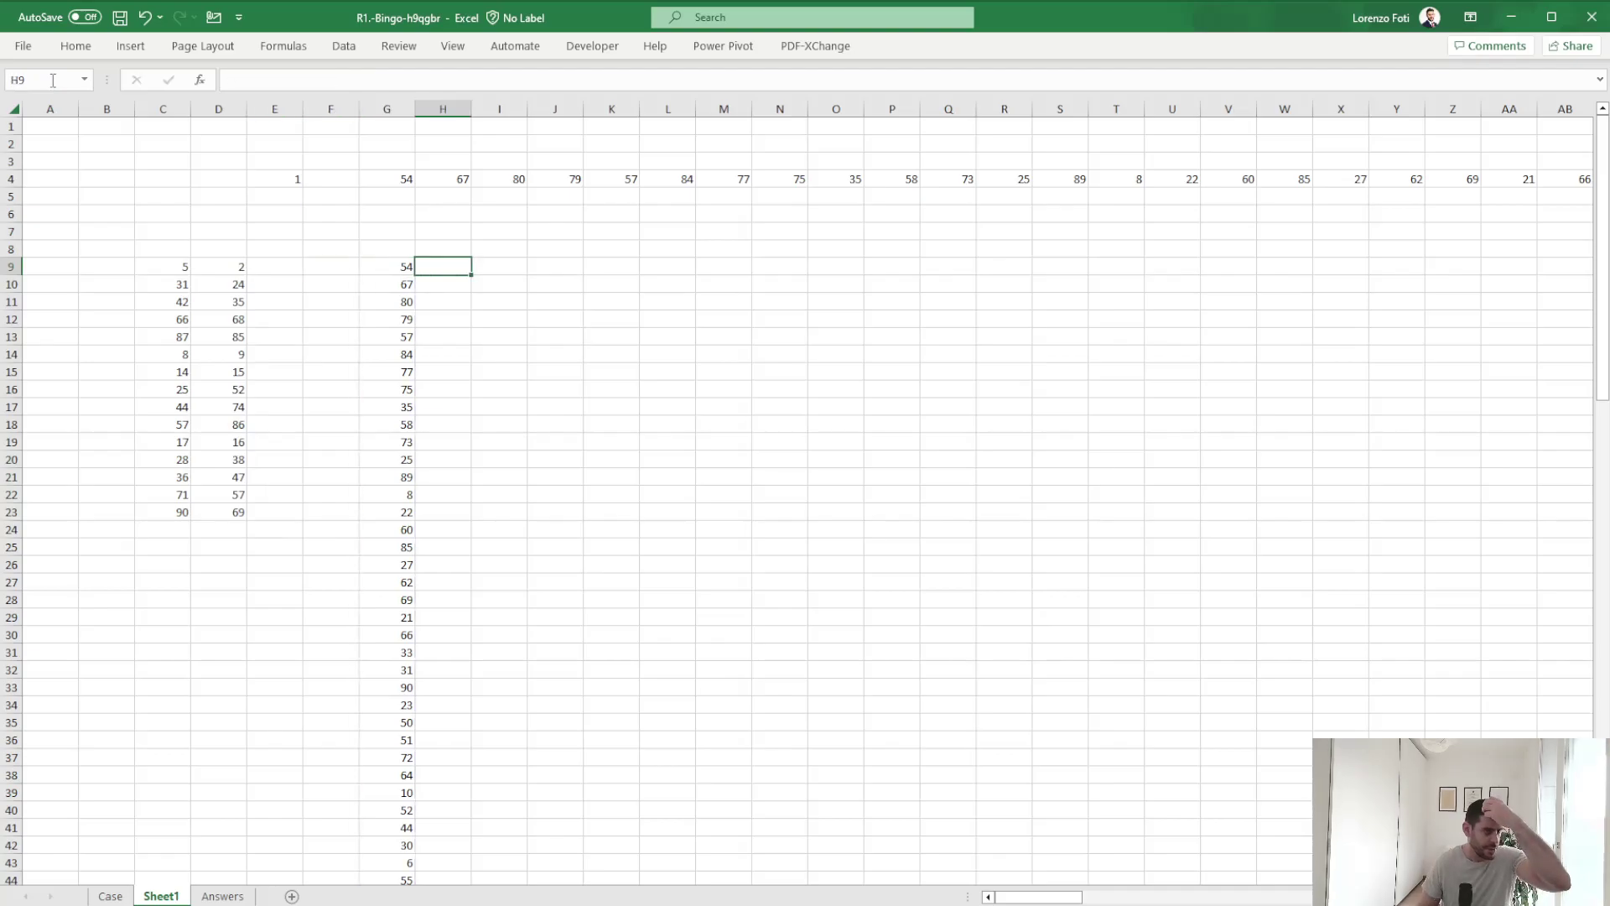
# Compare the players' ticket lines and the instructions on the Case sheet with the number columns on Sheet1.
pyautogui.click(112, 896)
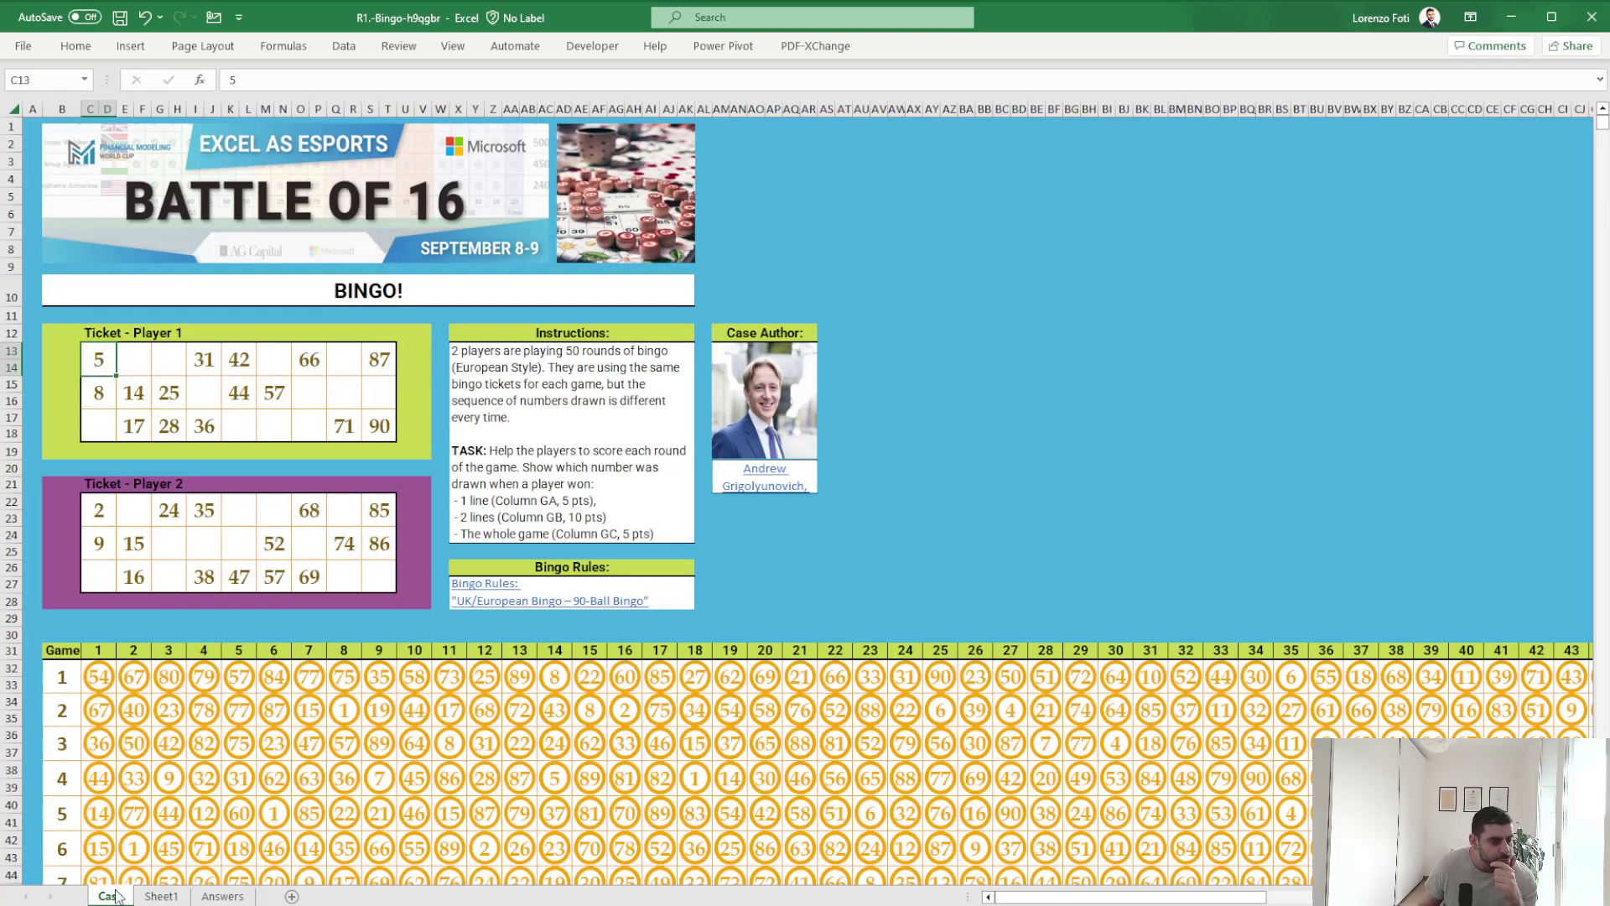
pyautogui.click(160, 896)
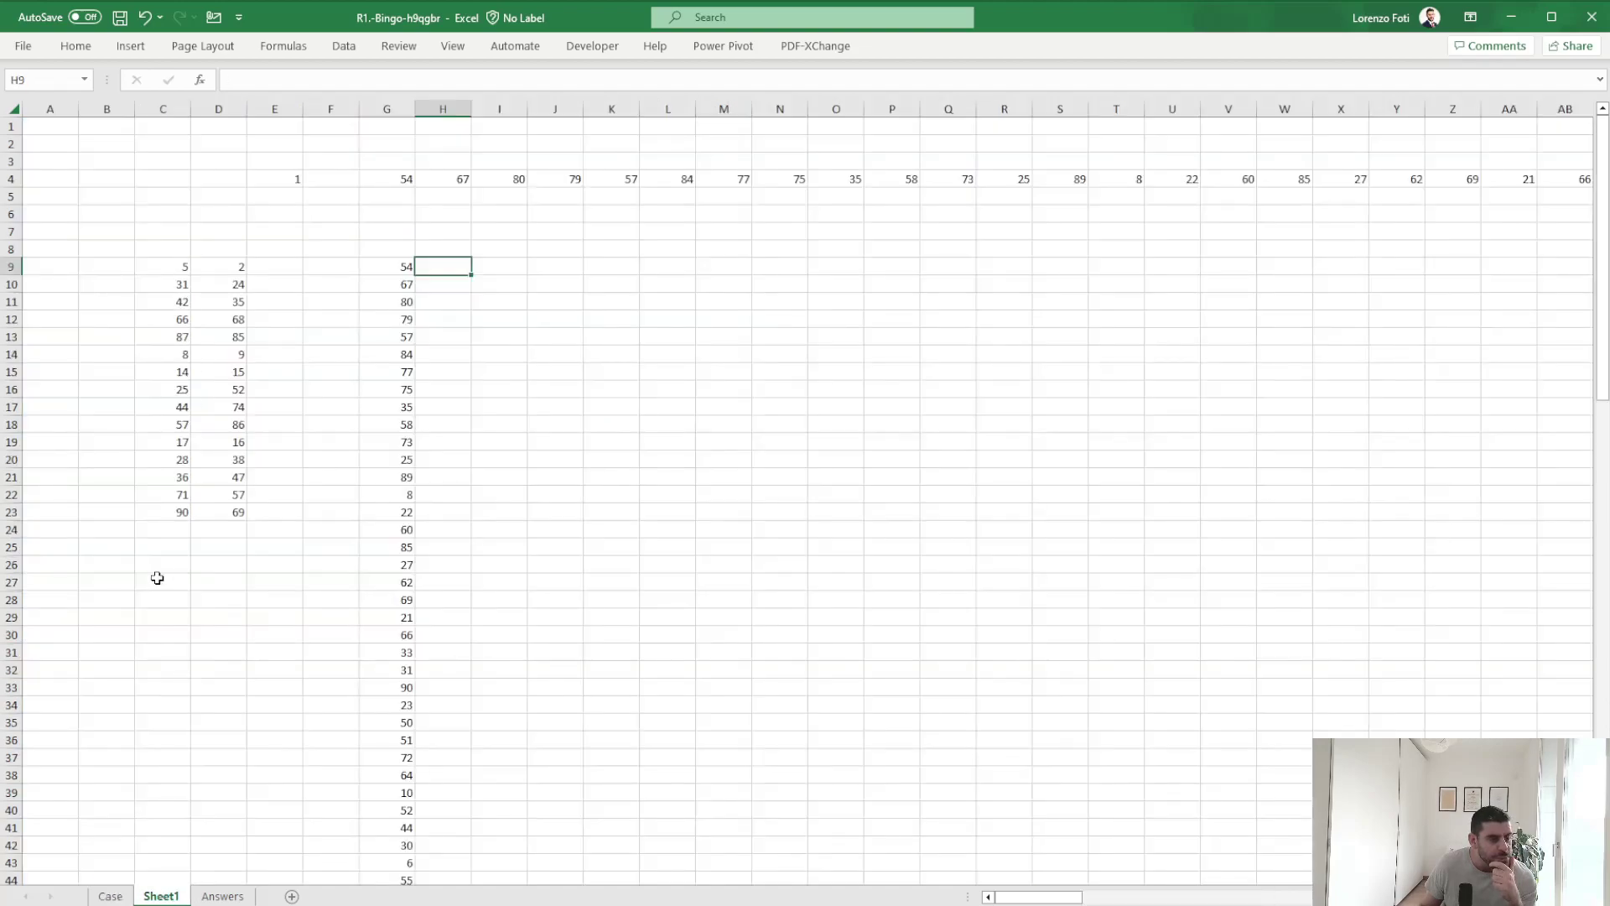
pyautogui.click(112, 896)
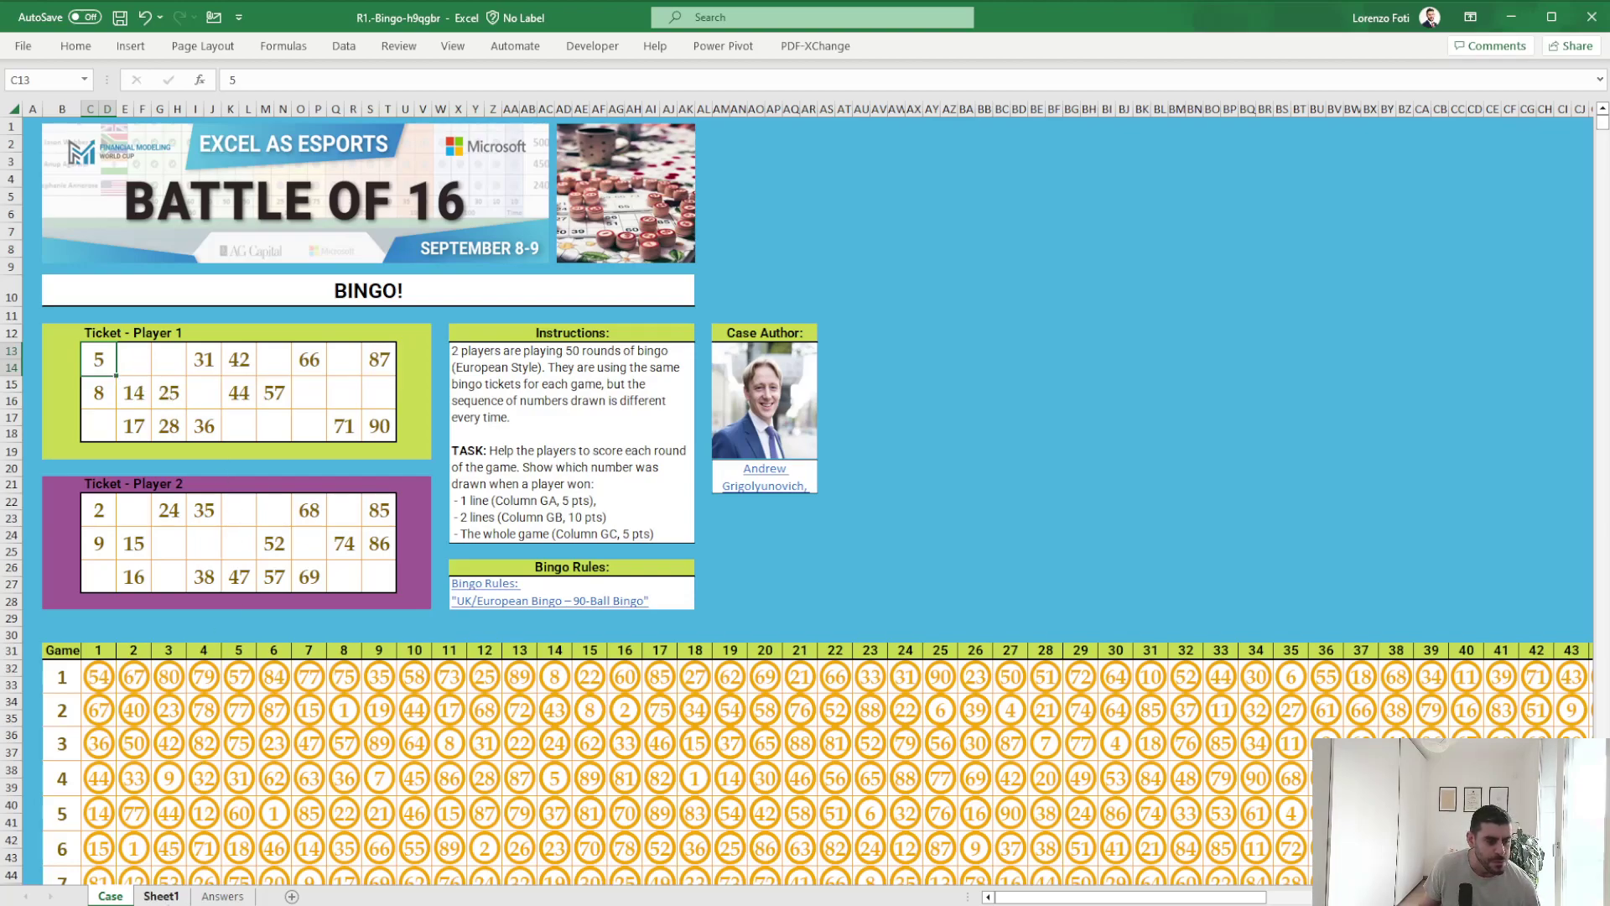
pyautogui.click(161, 897)
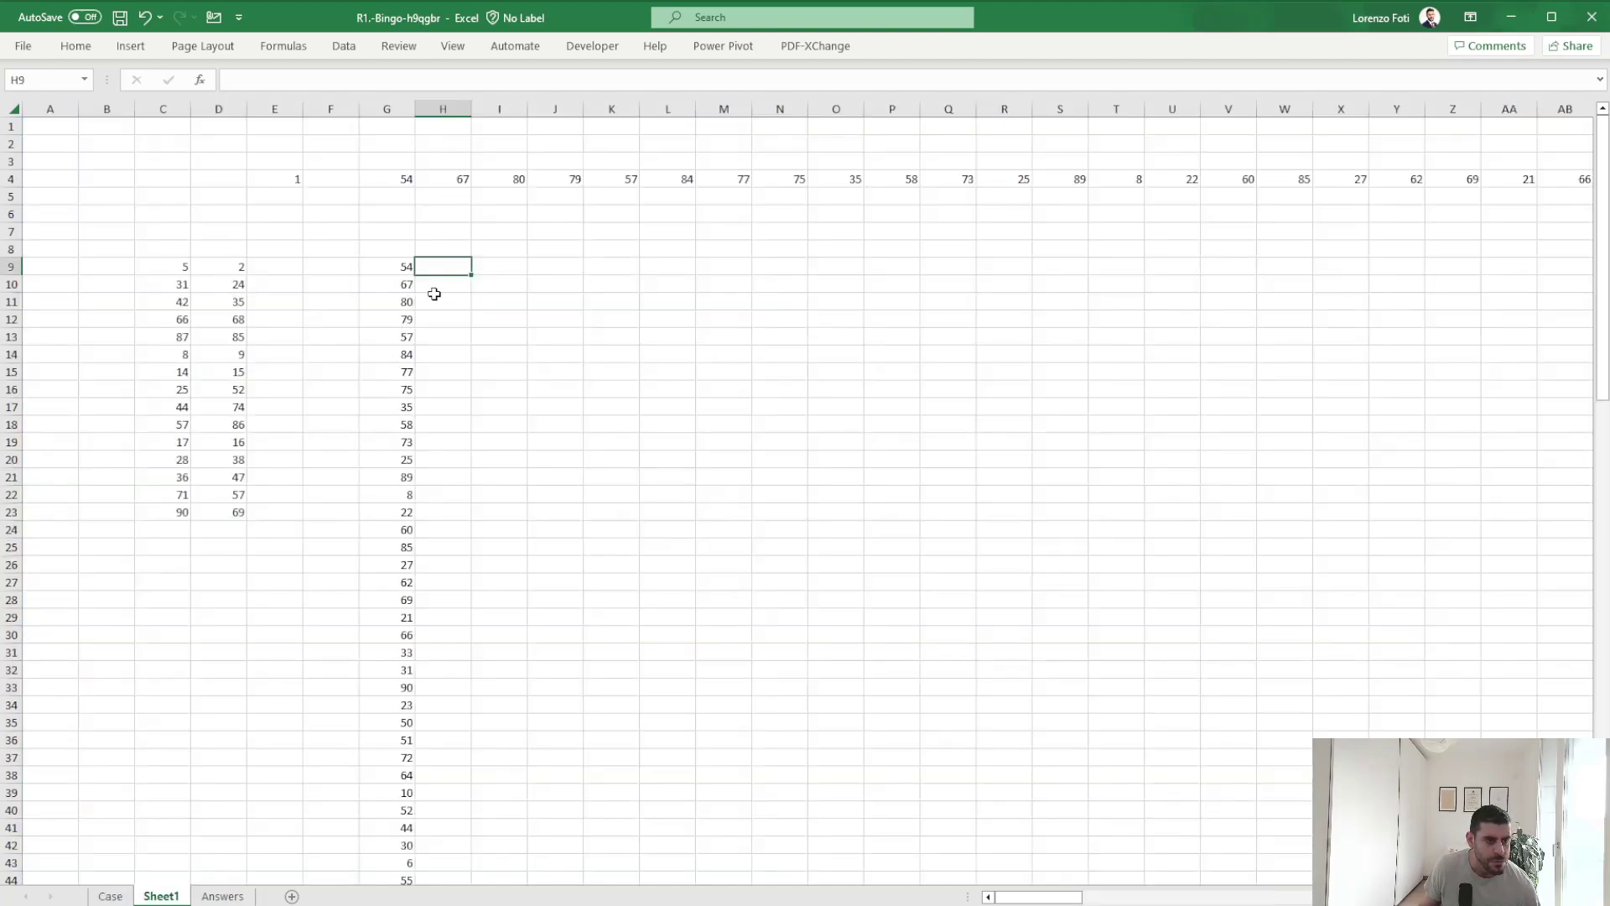
pyautogui.click(458, 246)
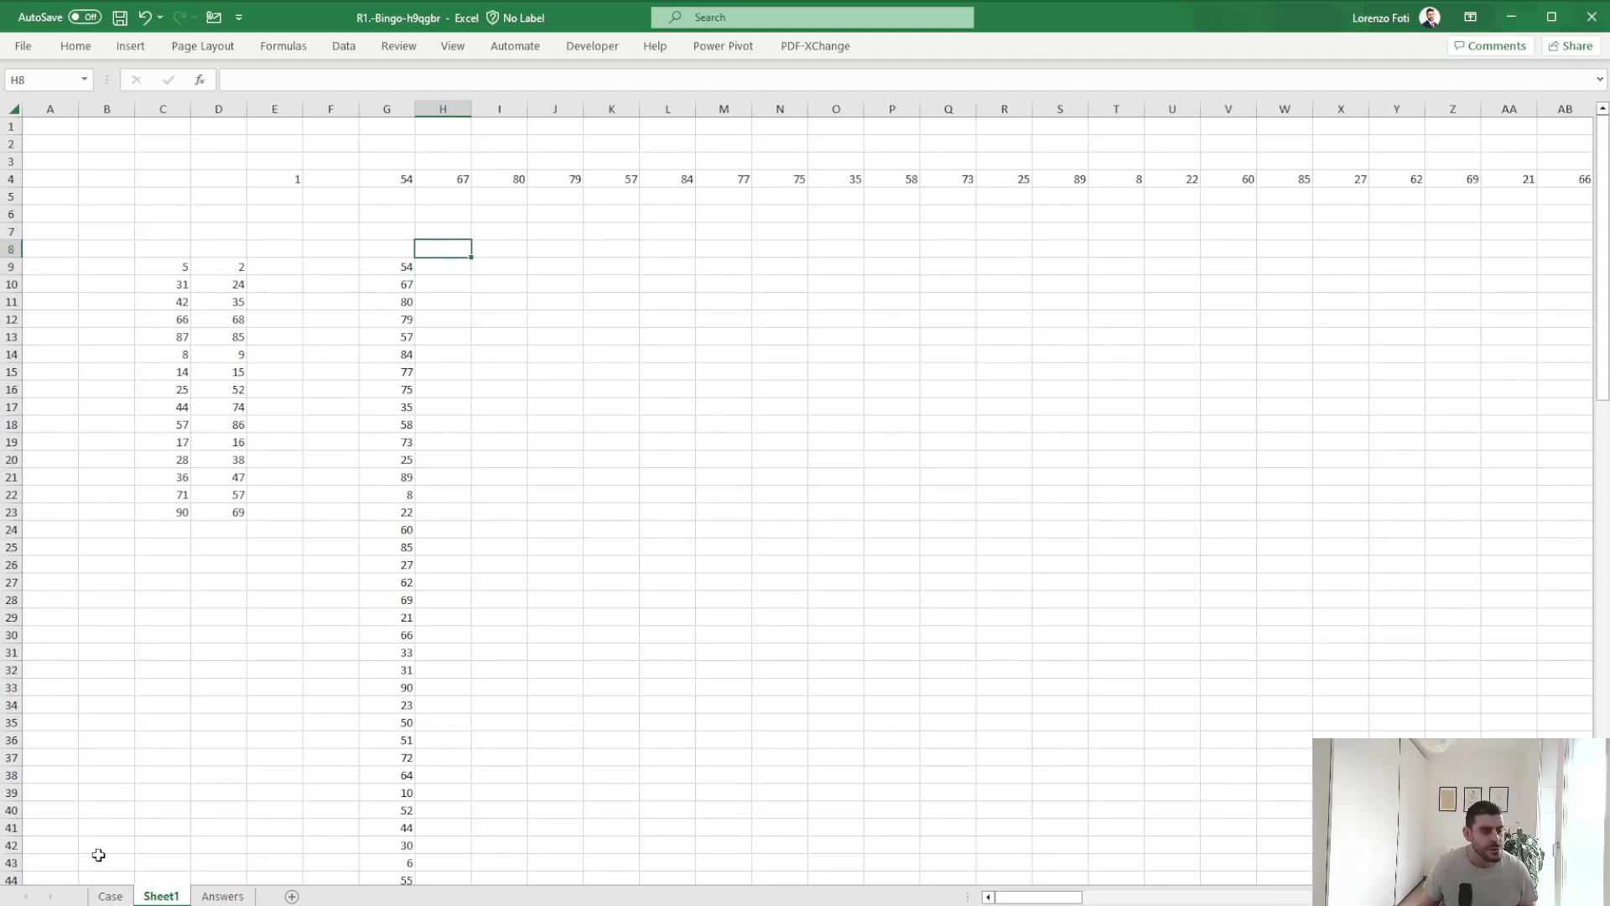
pyautogui.click(109, 896)
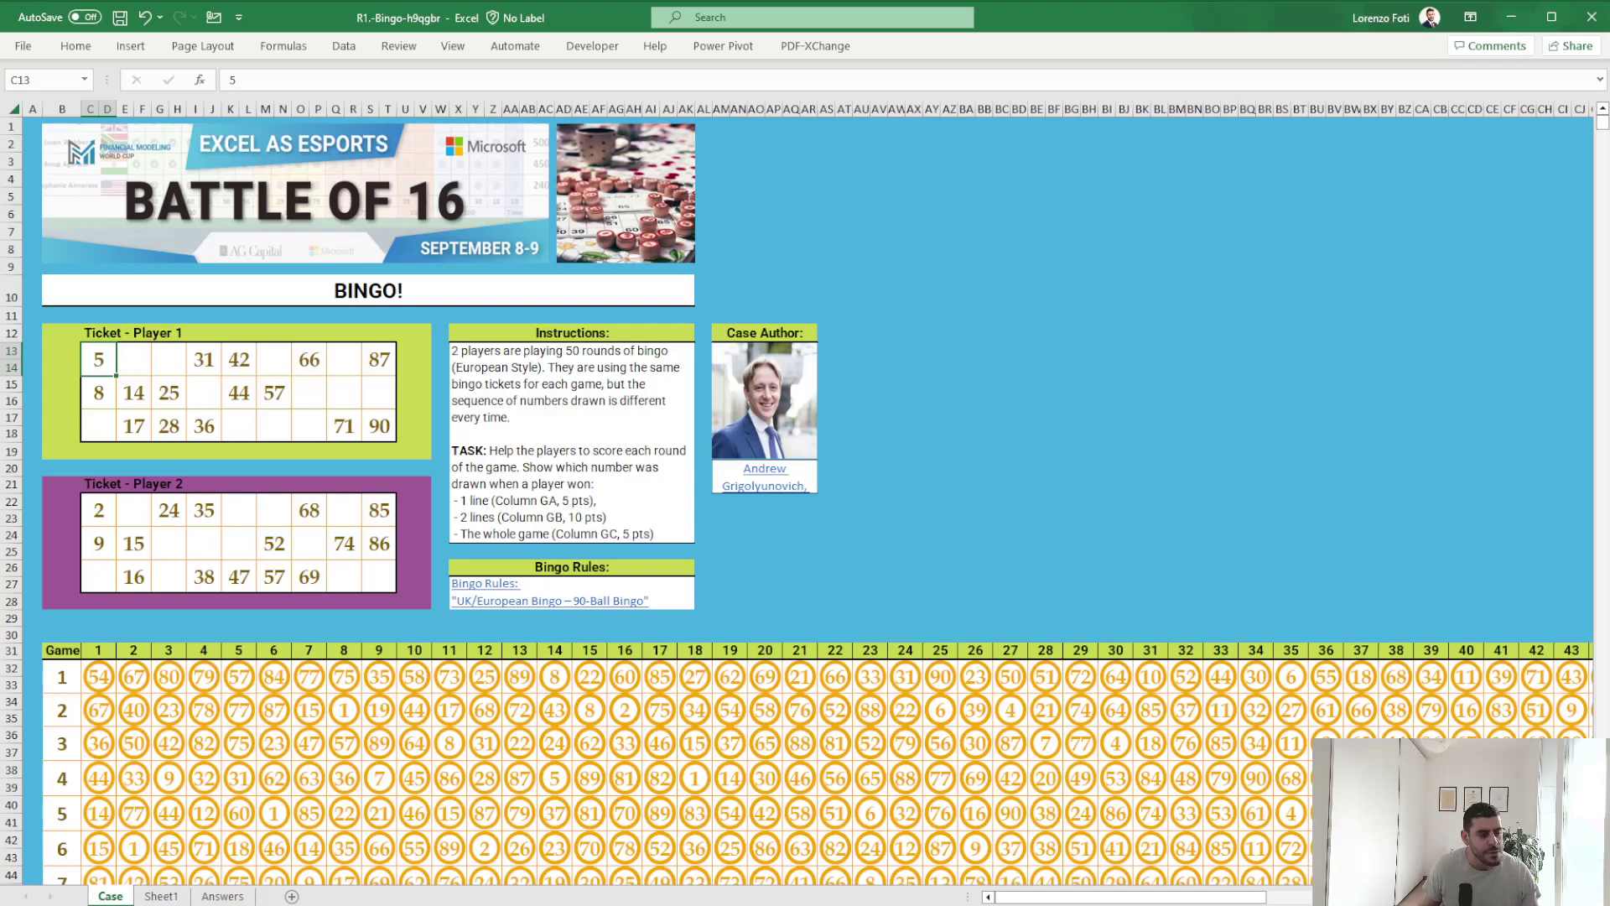
pyautogui.hotkey('ctrl', 'pagedown')
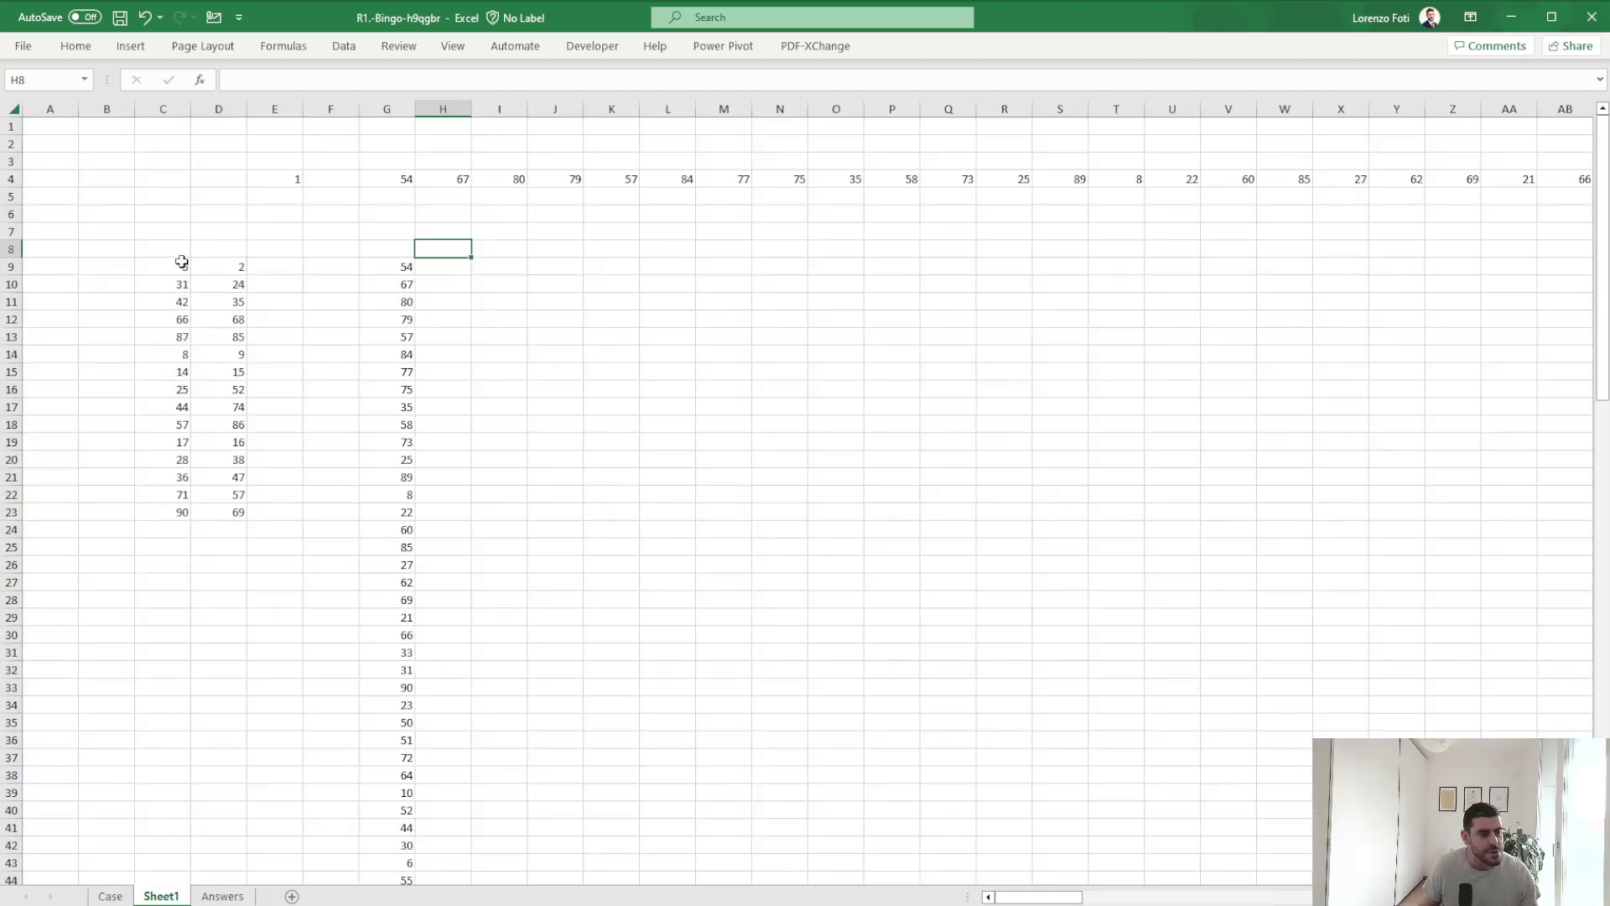
# Name the range C9:C13, holding the first line of Player 1's ticket, p1l1.
pyautogui.moveTo(184, 265); pyautogui.dragTo(172, 333)
pyautogui.click(57, 80)
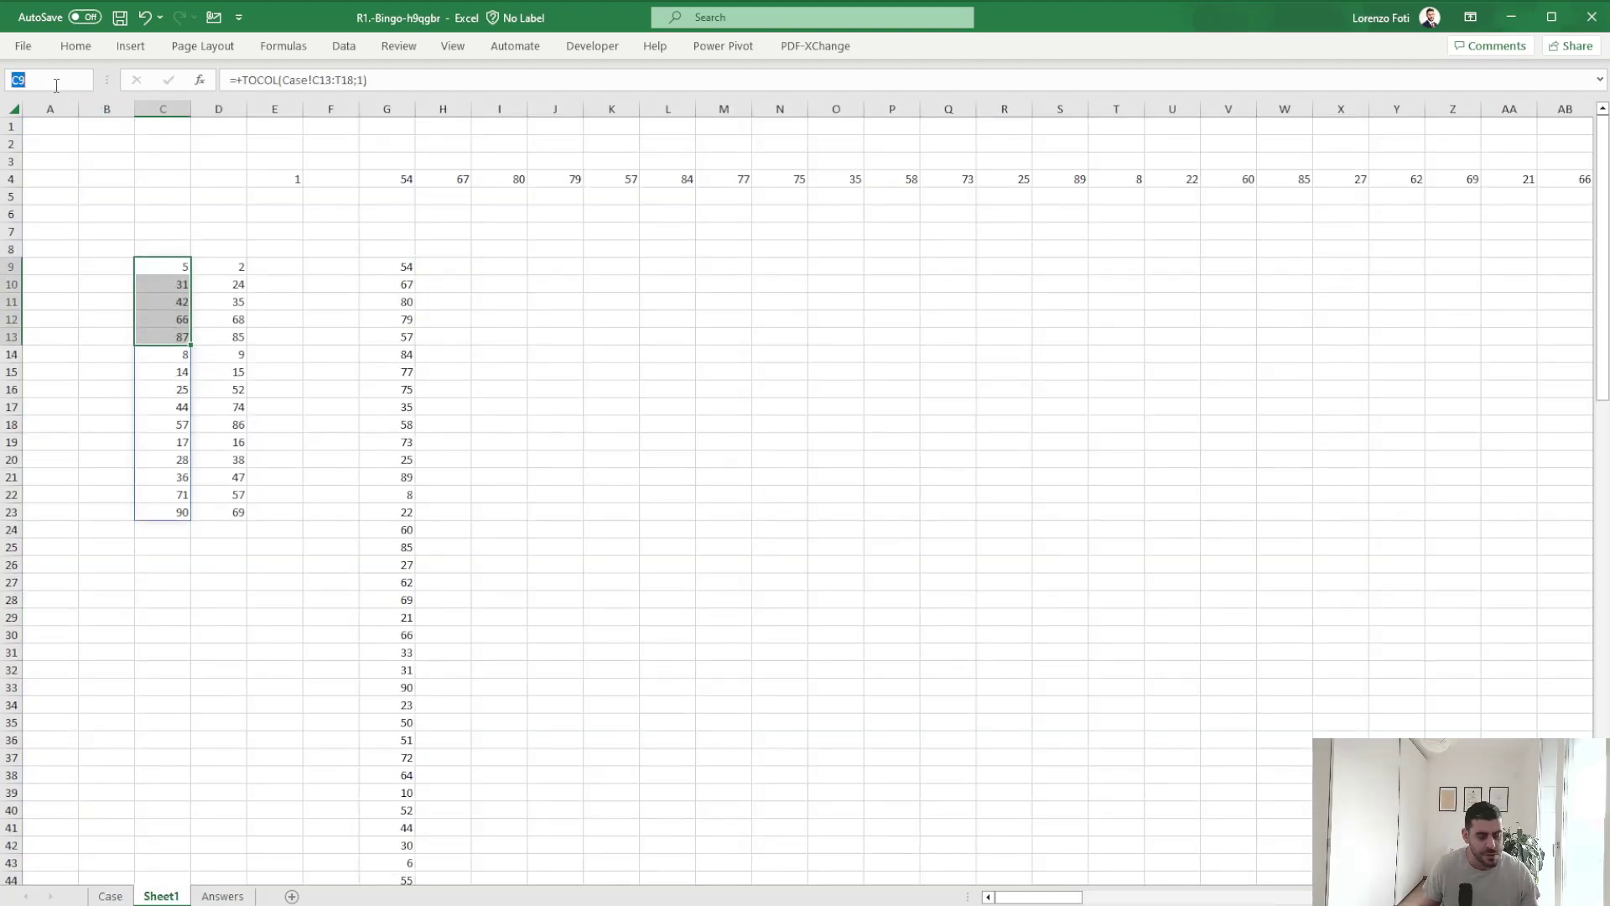
pyautogui.write('p1l')
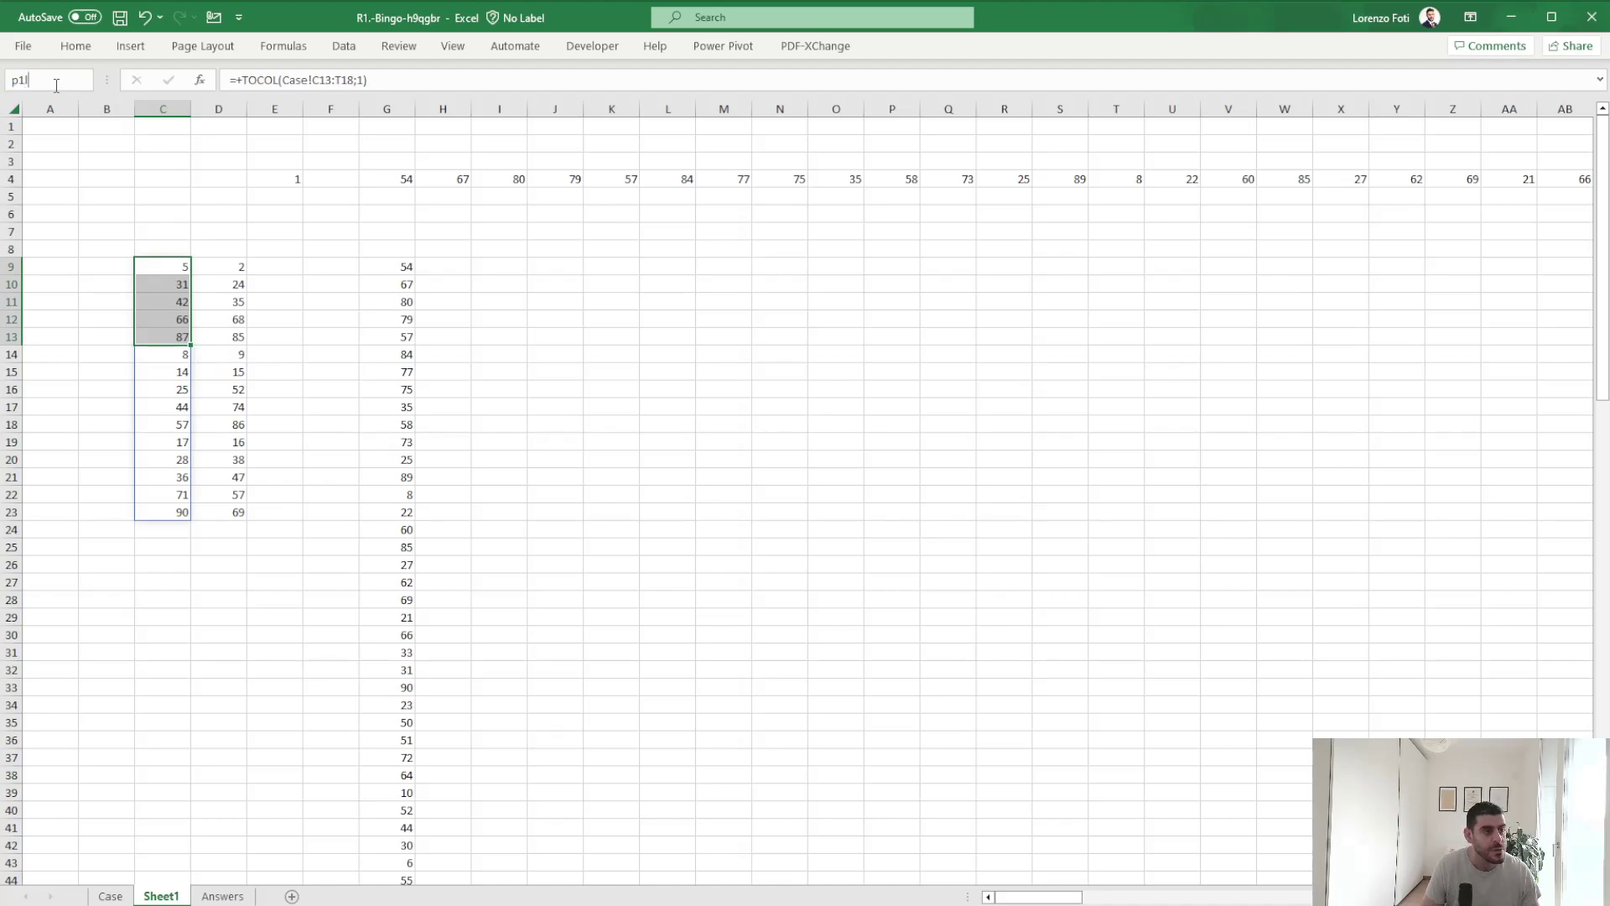
pyautogui.write('1')
pyautogui.press('Return')
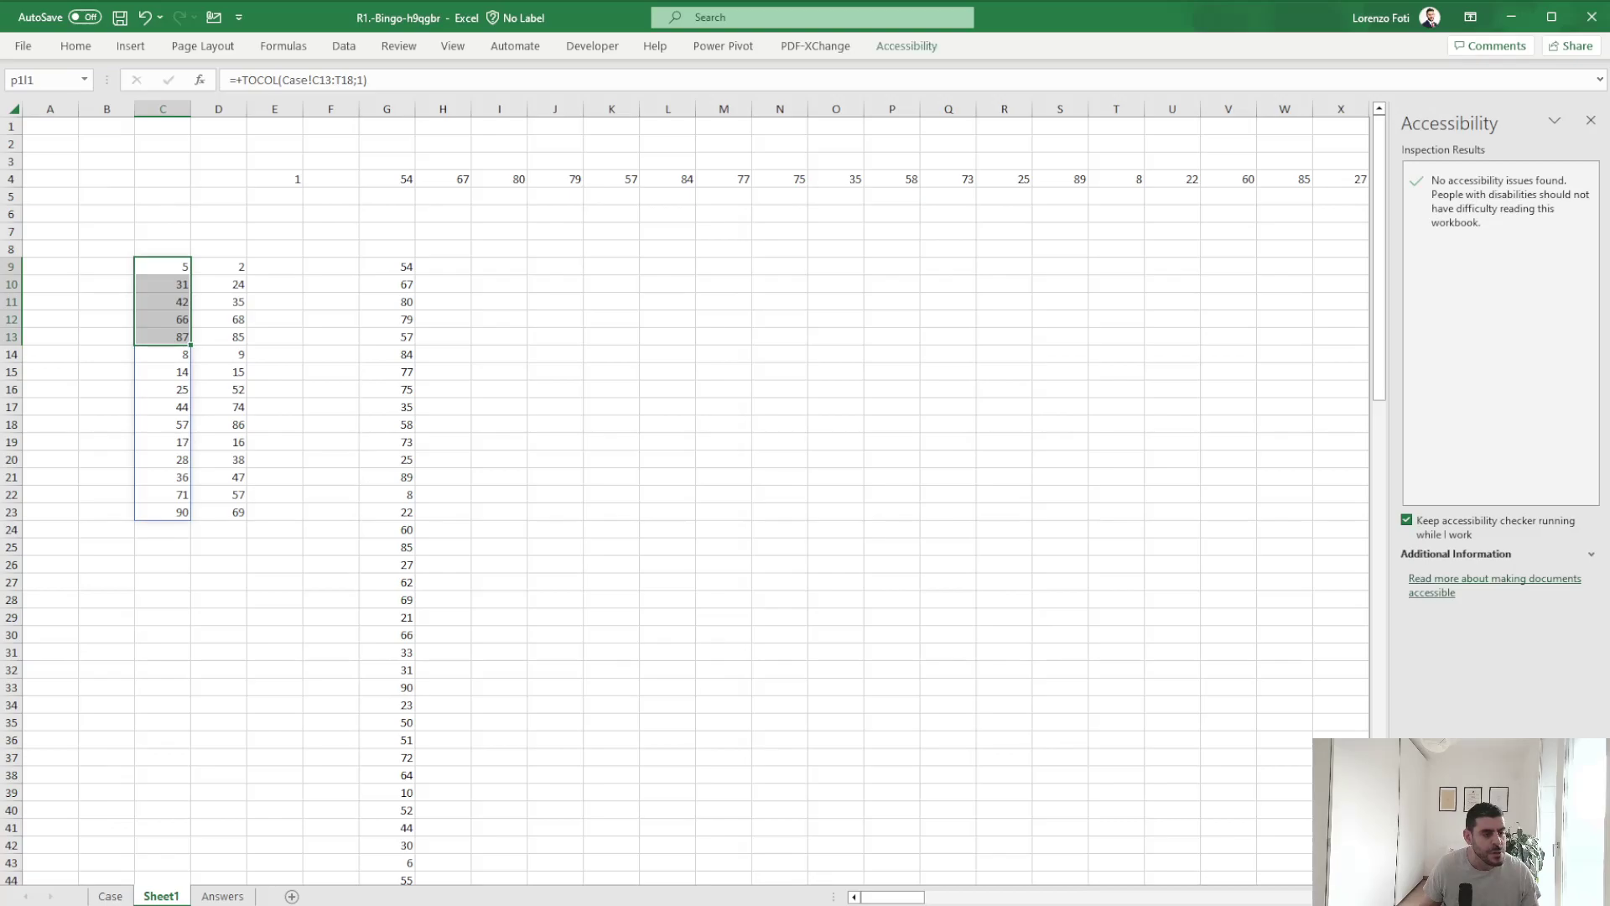
# Close the Accessibility pane.
pyautogui.click(120, 896)
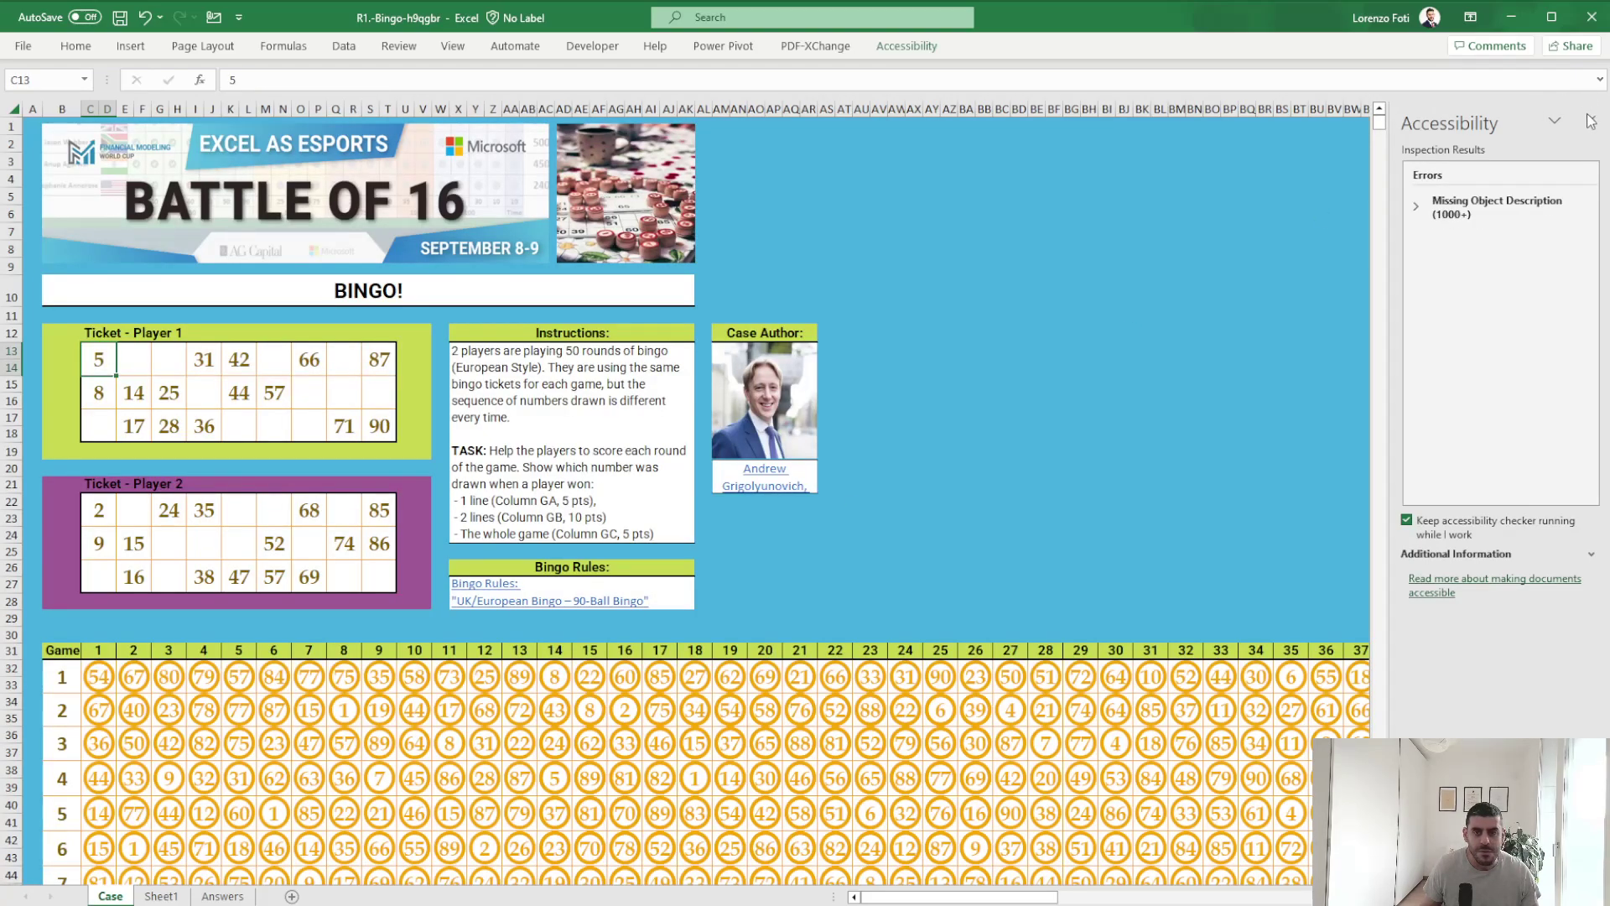
pyautogui.click(1591, 122)
pyautogui.click(1591, 125)
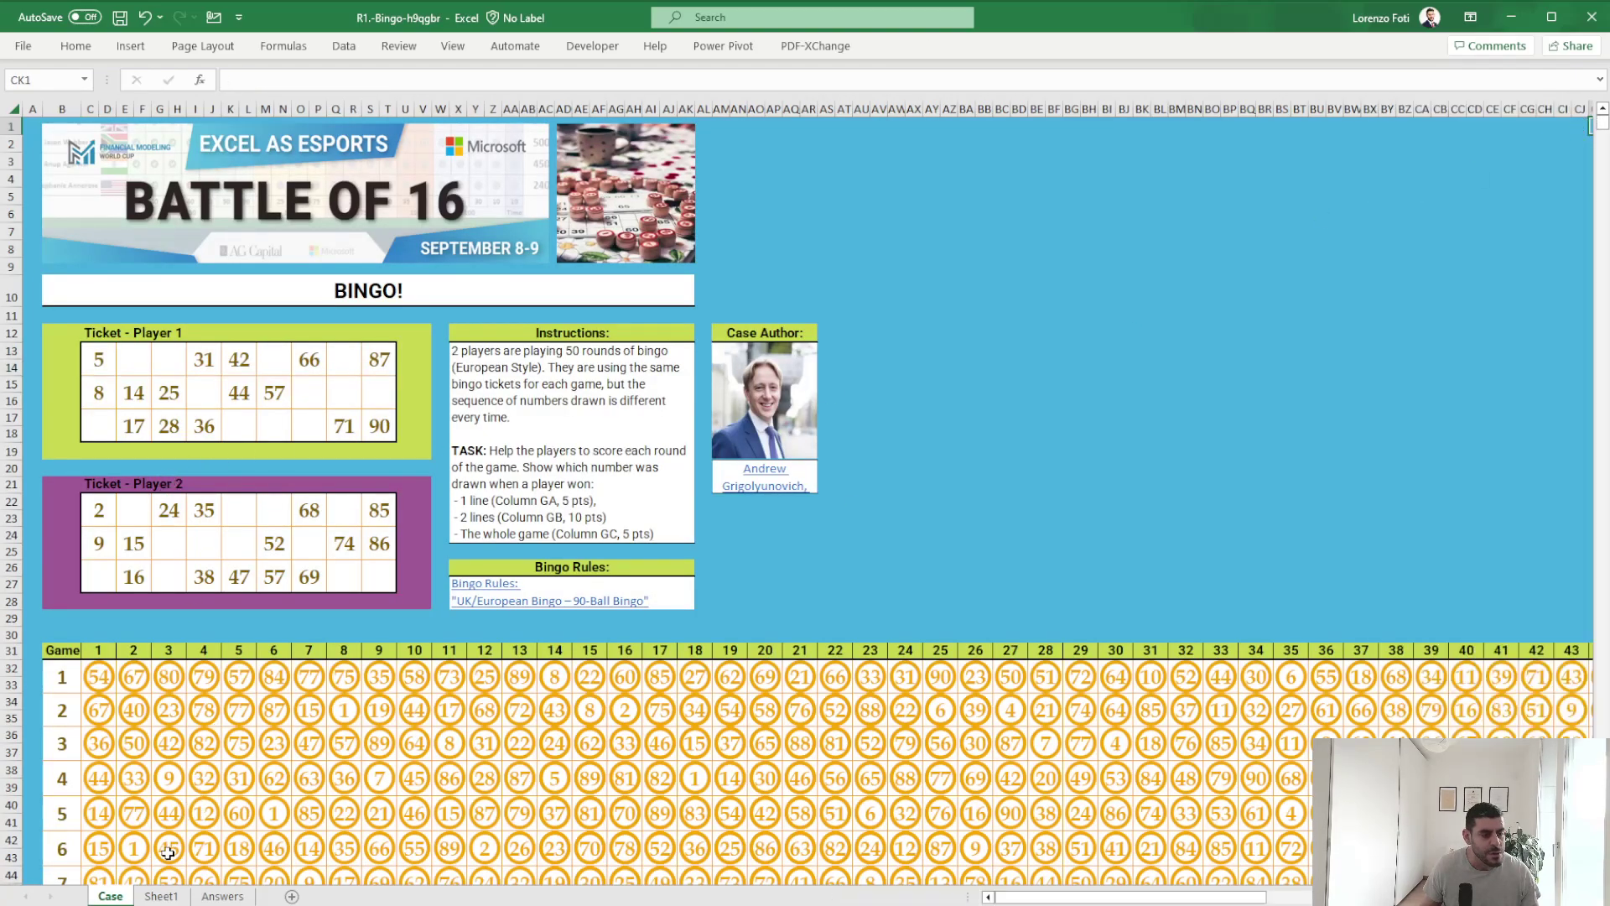
# Name the range C14:C18 on Sheet1, holding the second line of Player 1's ticket, p1l2.
pyautogui.click(161, 896)
pyautogui.moveTo(162, 354); pyautogui.dragTo(169, 425)
pyautogui.click(65, 80)
pyautogui.write('p1l2')
pyautogui.press('Return')
# Name the range C19:C23 on Sheet1, holding the third line of Player 1's ticket, p1l3.
pyautogui.moveTo(159, 450); pyautogui.dragTo(159, 511)
pyautogui.click(26, 80)
pyautogui.write('p1l3')
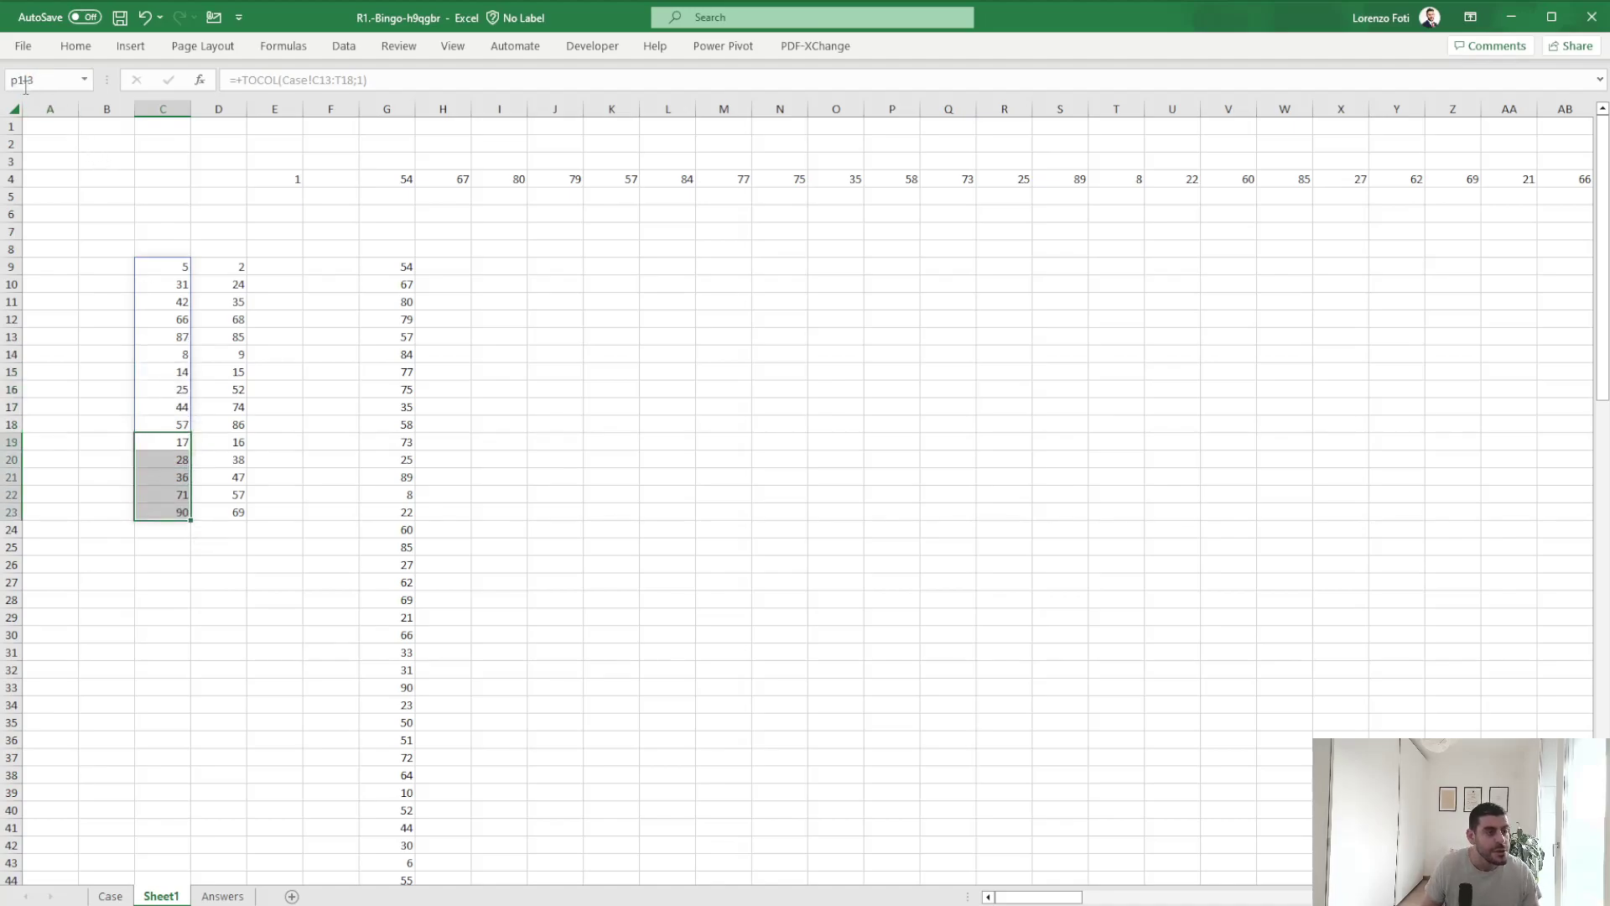
# Name the range D9:D13 on Sheet1, holding the first line of Player 2's ticket, p2l1.
pyautogui.click(110, 896)
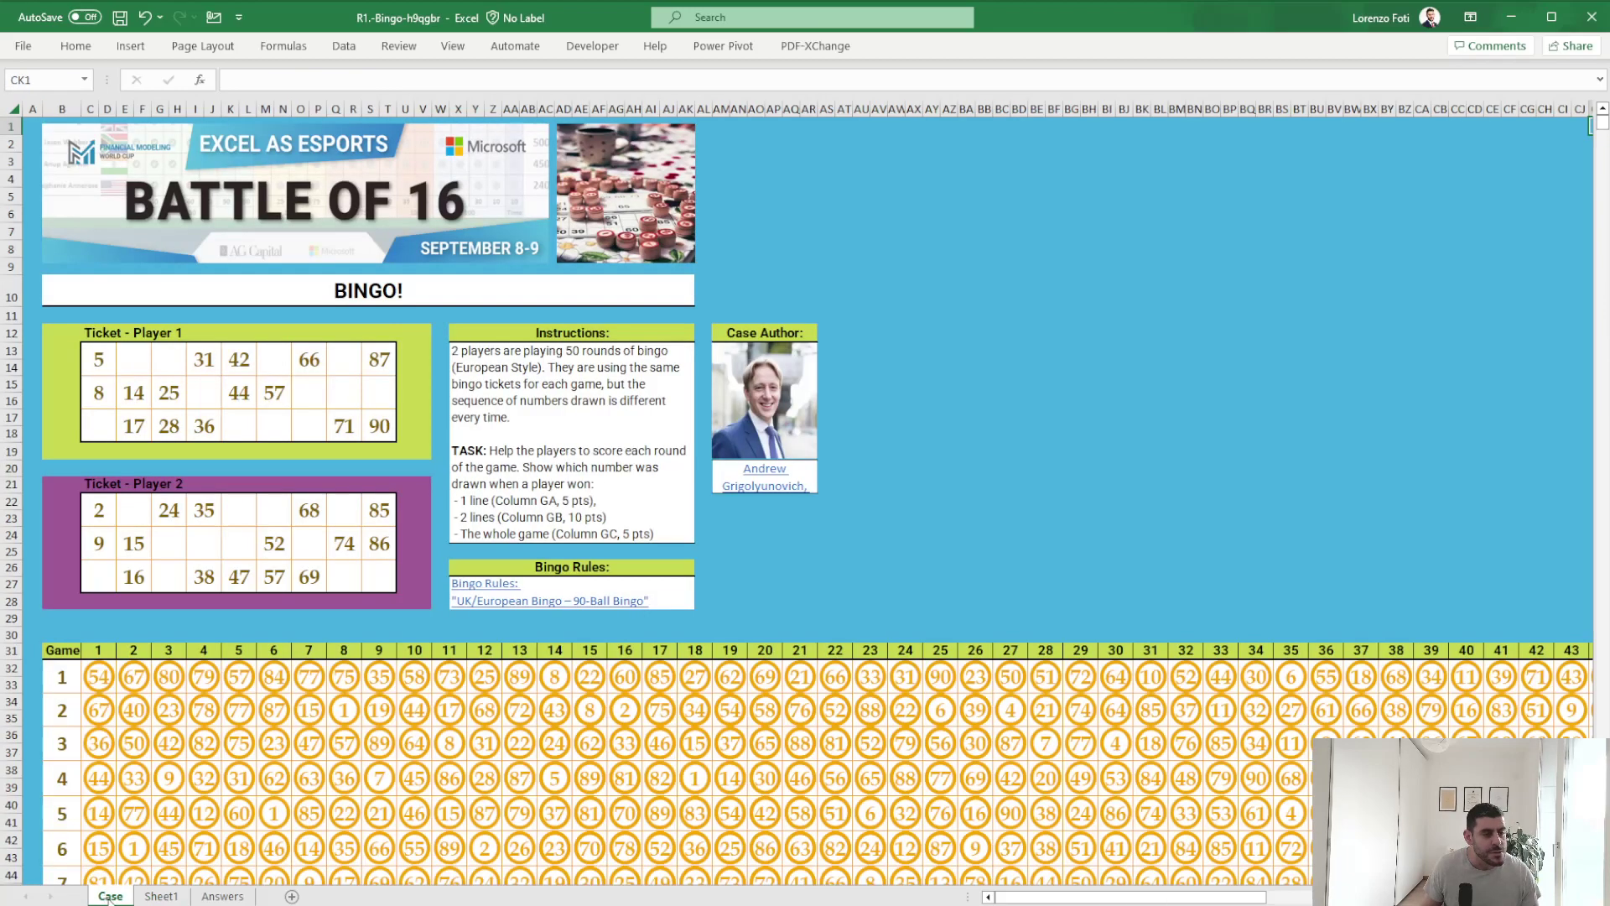
pyautogui.hotkey('ctrl', 'pagedown')
pyautogui.moveTo(219, 267); pyautogui.dragTo(220, 337)
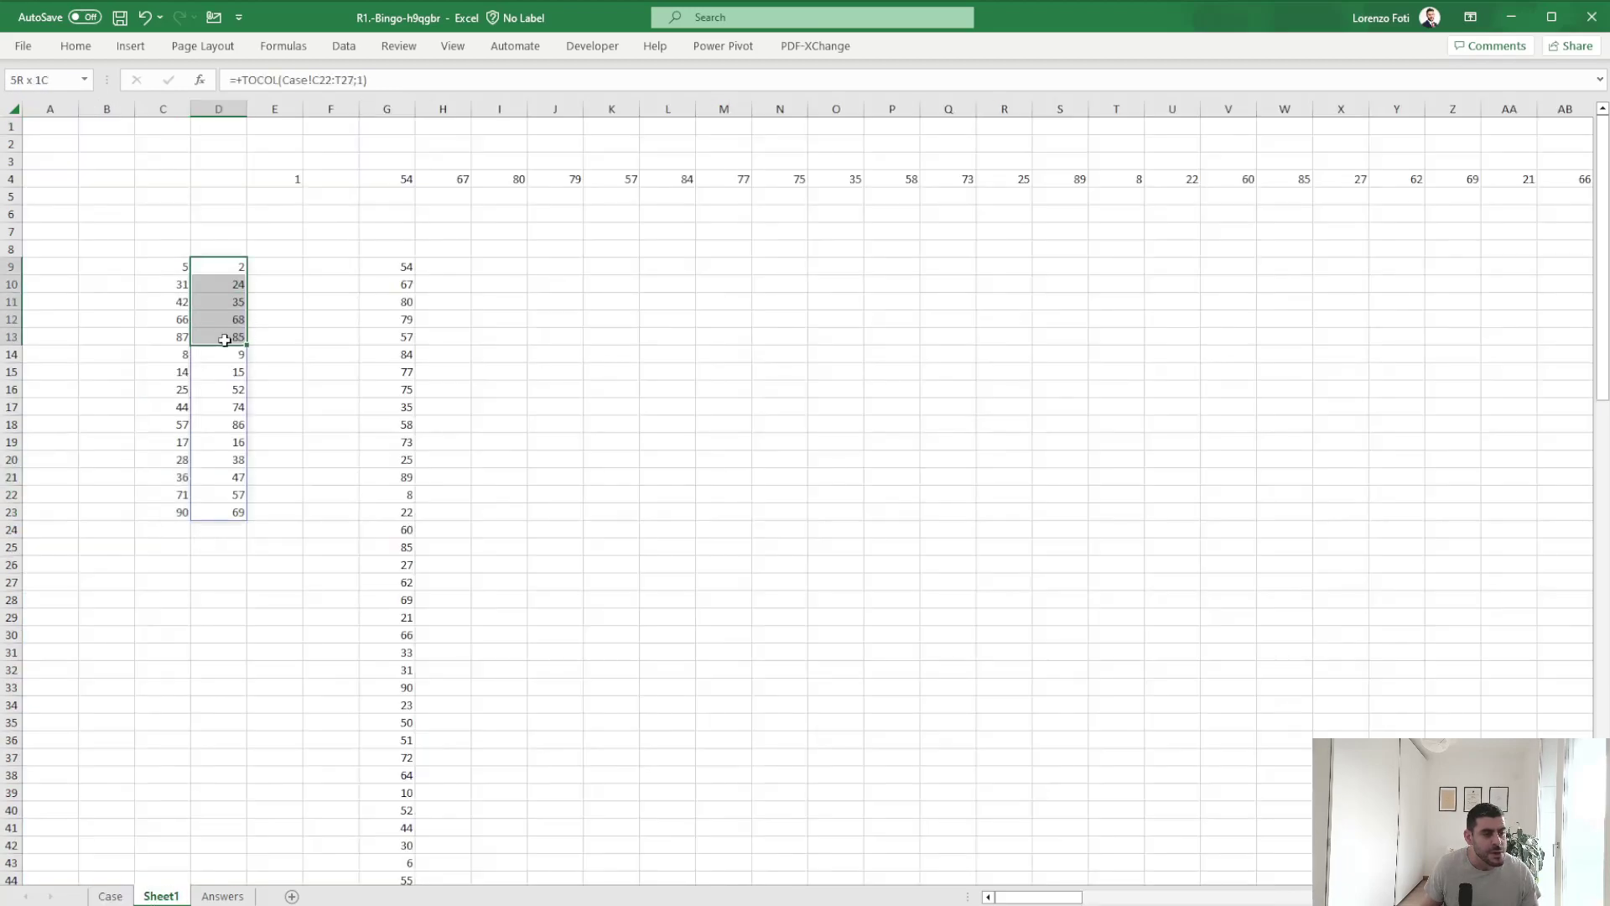
pyautogui.write('p2l1')
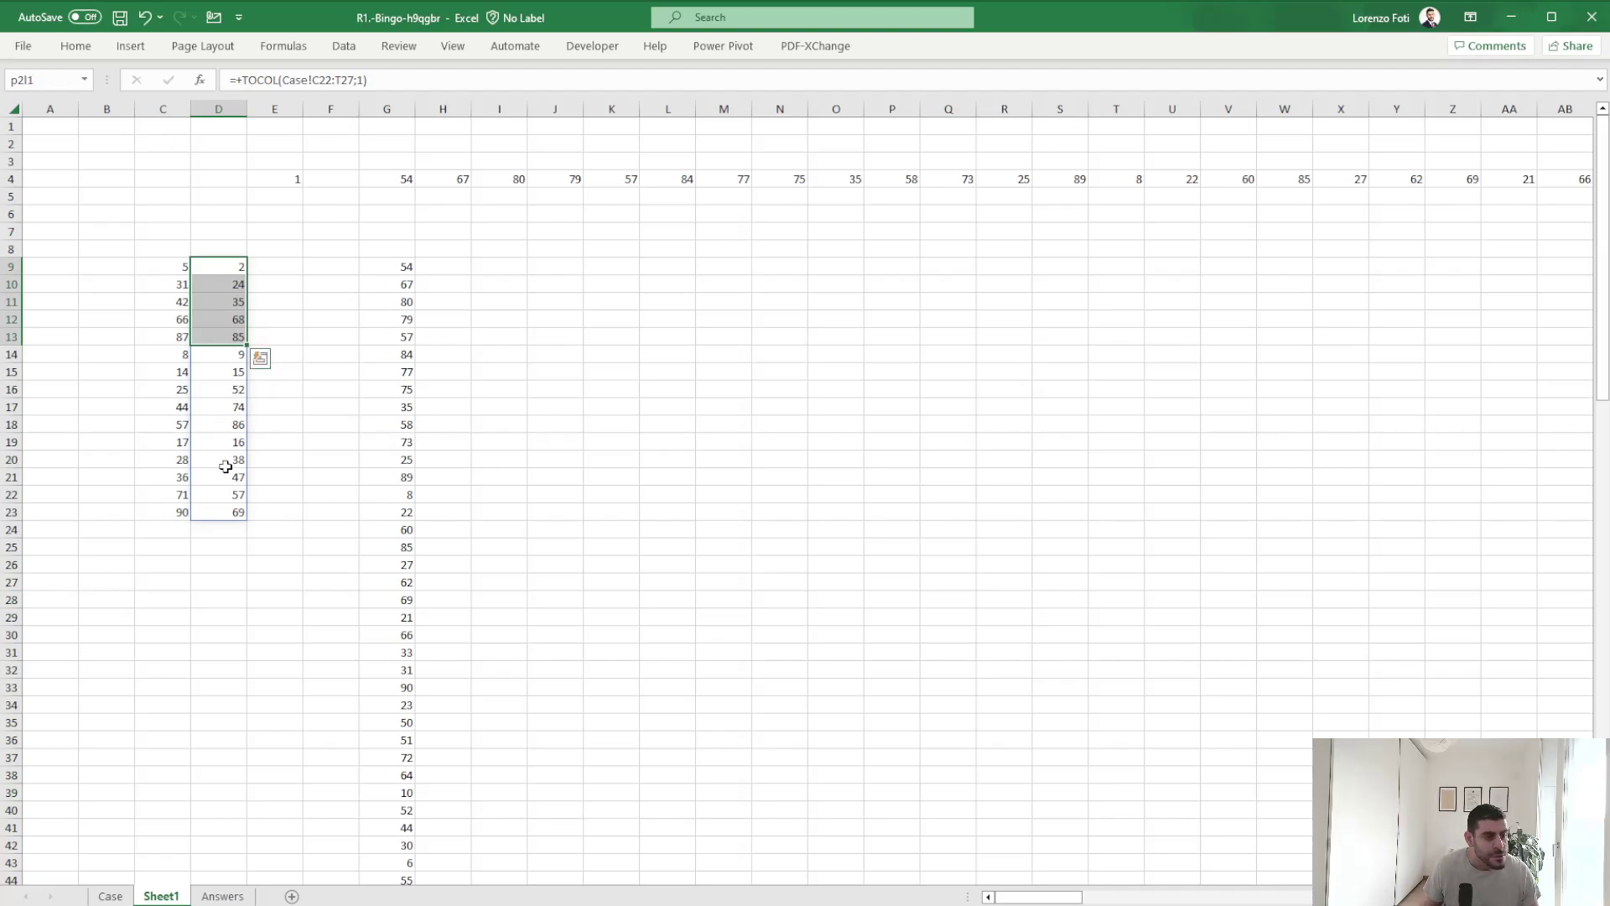
# Name the range D14:D18 on Sheet1, holding the second line of Player 2's ticket, p2l2.
pyautogui.click(111, 896)
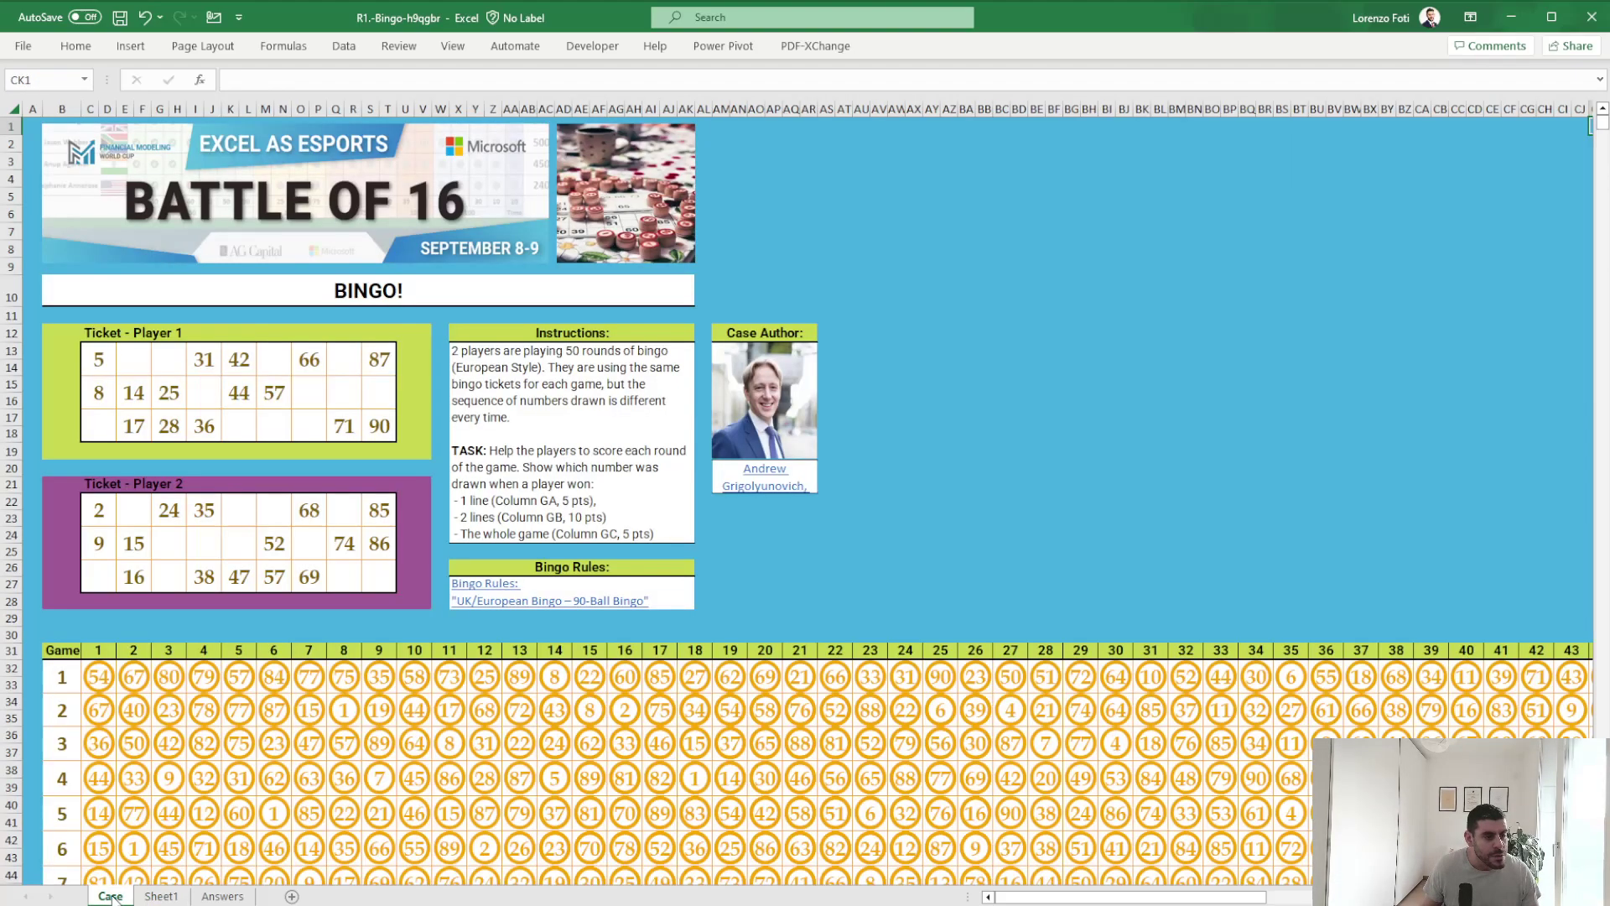
pyautogui.click(161, 896)
pyautogui.moveTo(231, 354); pyautogui.dragTo(231, 426)
pyautogui.click(52, 77)
pyautogui.write('p2l2')
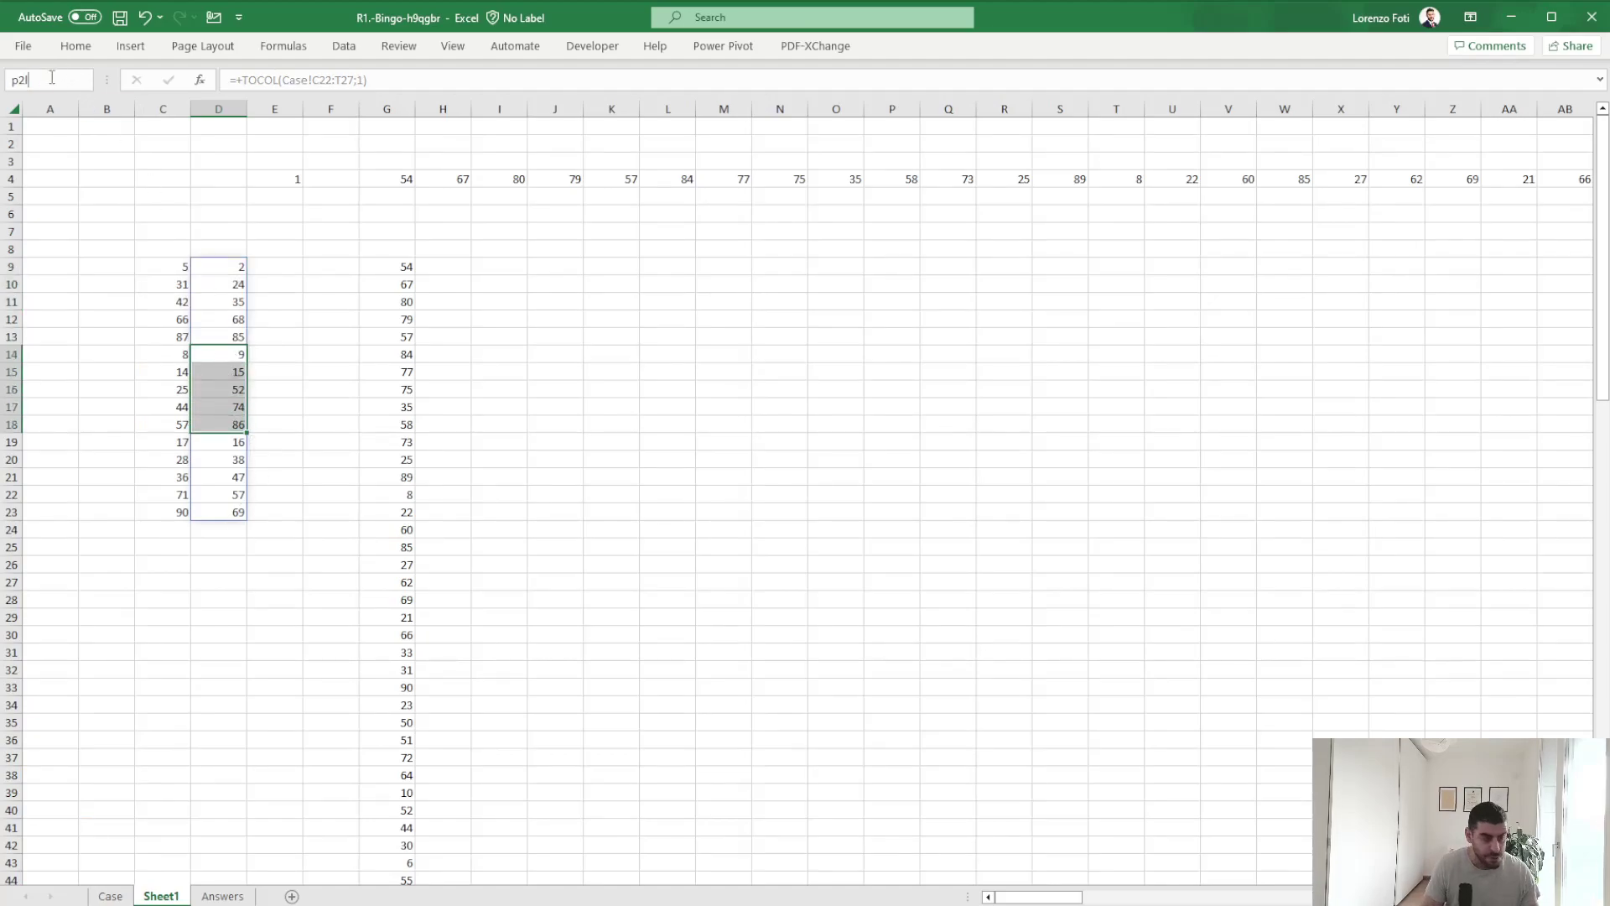
pyautogui.press('Return')
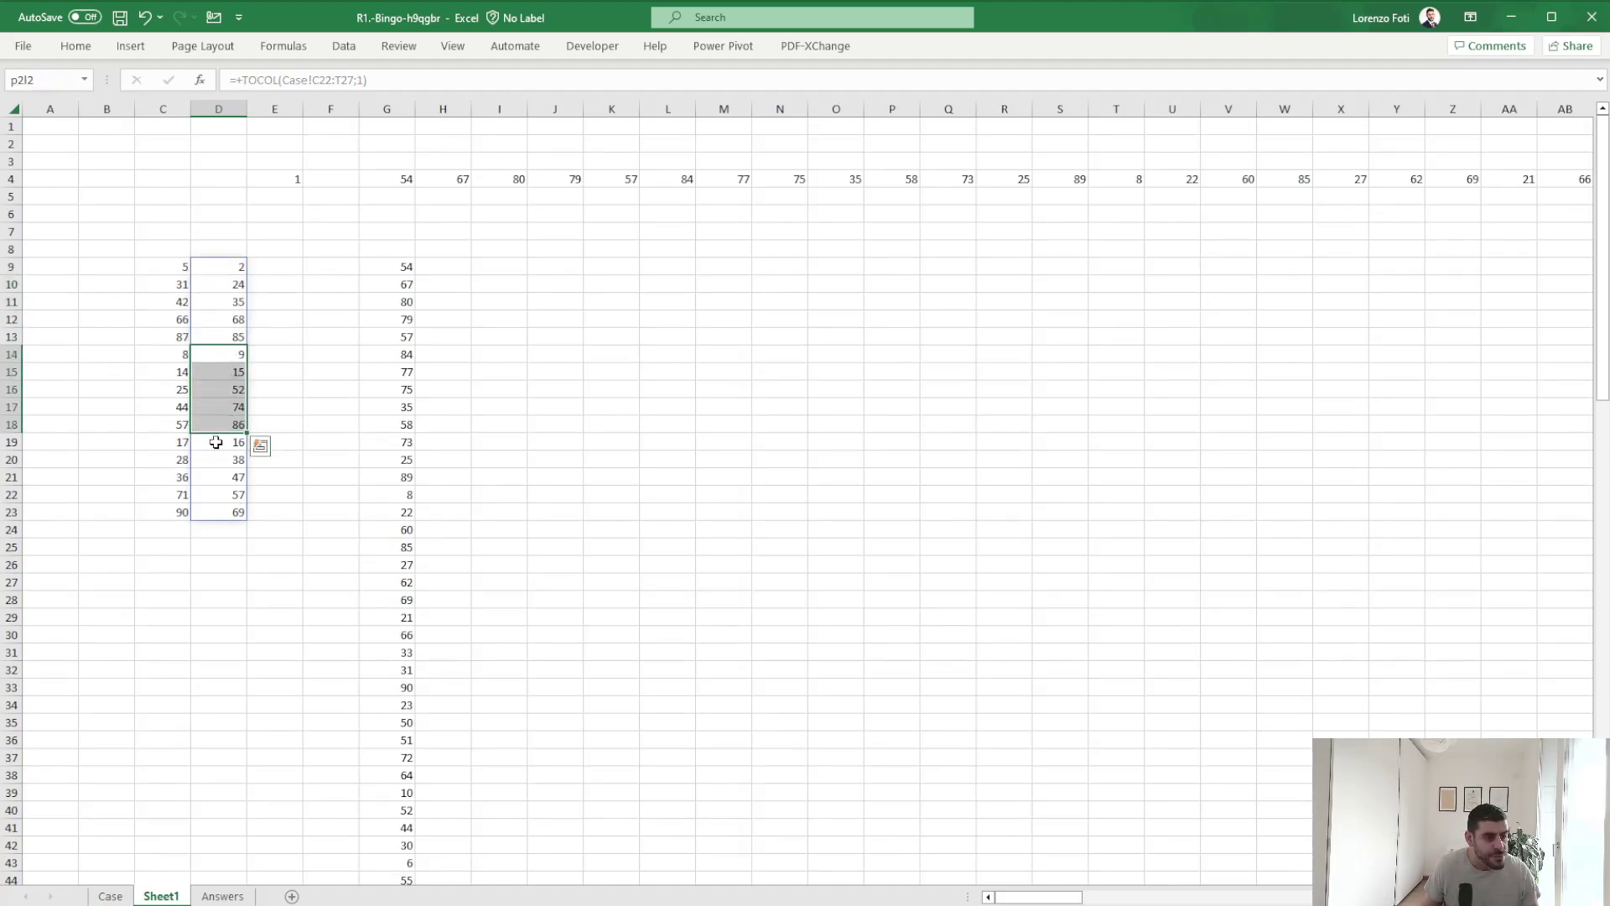
# Name the range D19:D23, holding the third line of Player 2's ticket, p2l3.
pyautogui.moveTo(221, 441); pyautogui.dragTo(231, 512)
pyautogui.click(55, 79)
pyautogui.write('p2')
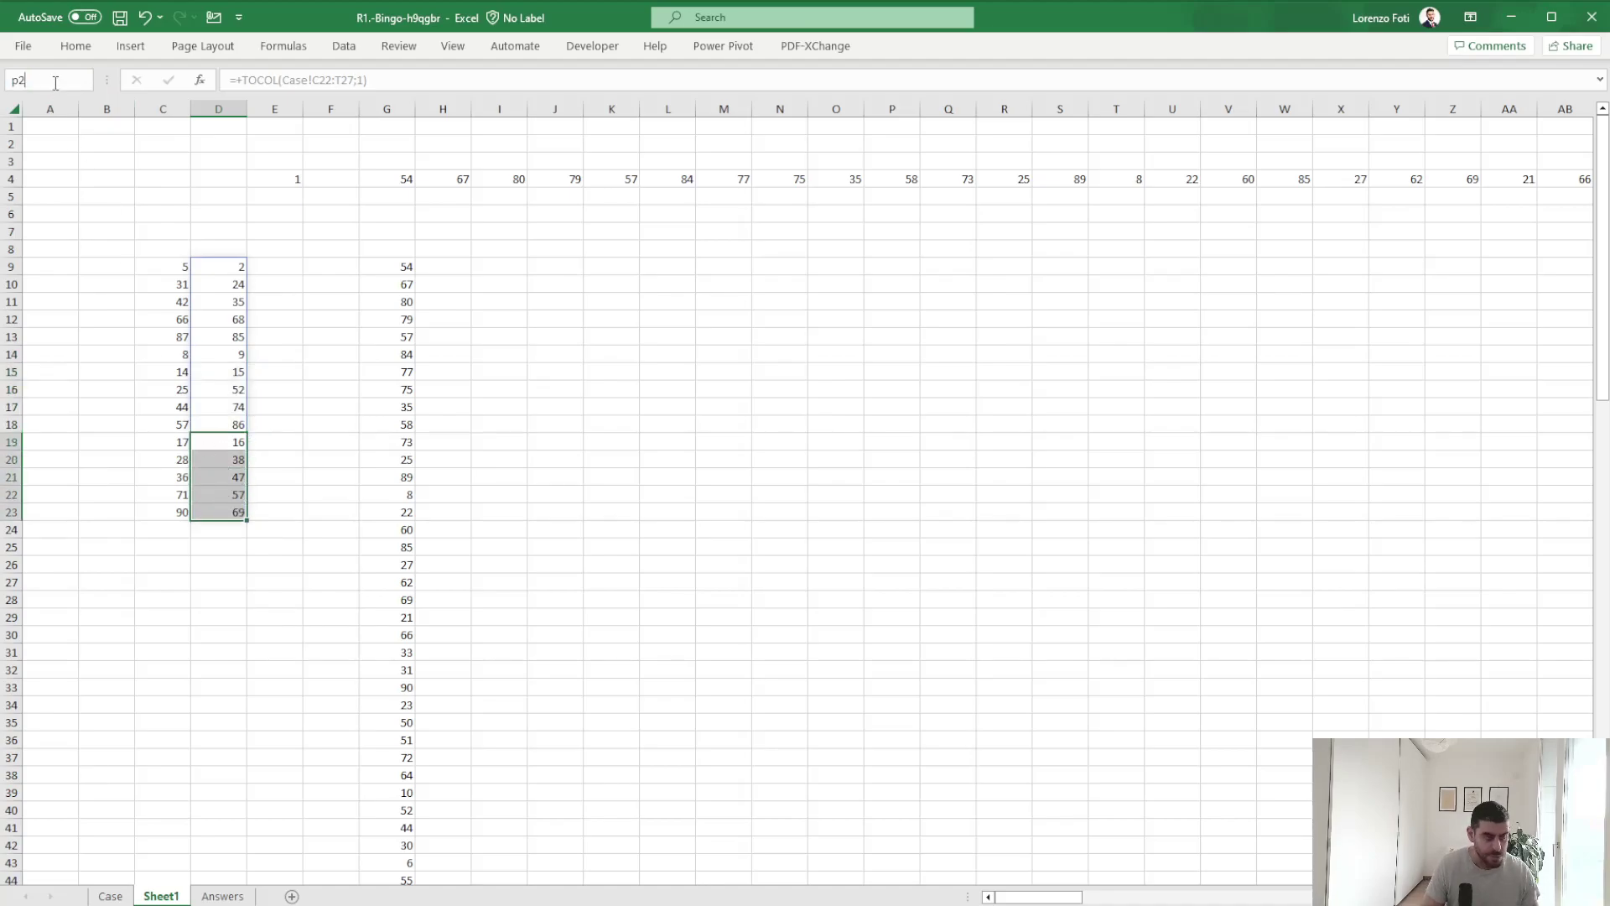
pyautogui.write('l3')
pyautogui.press('Return')
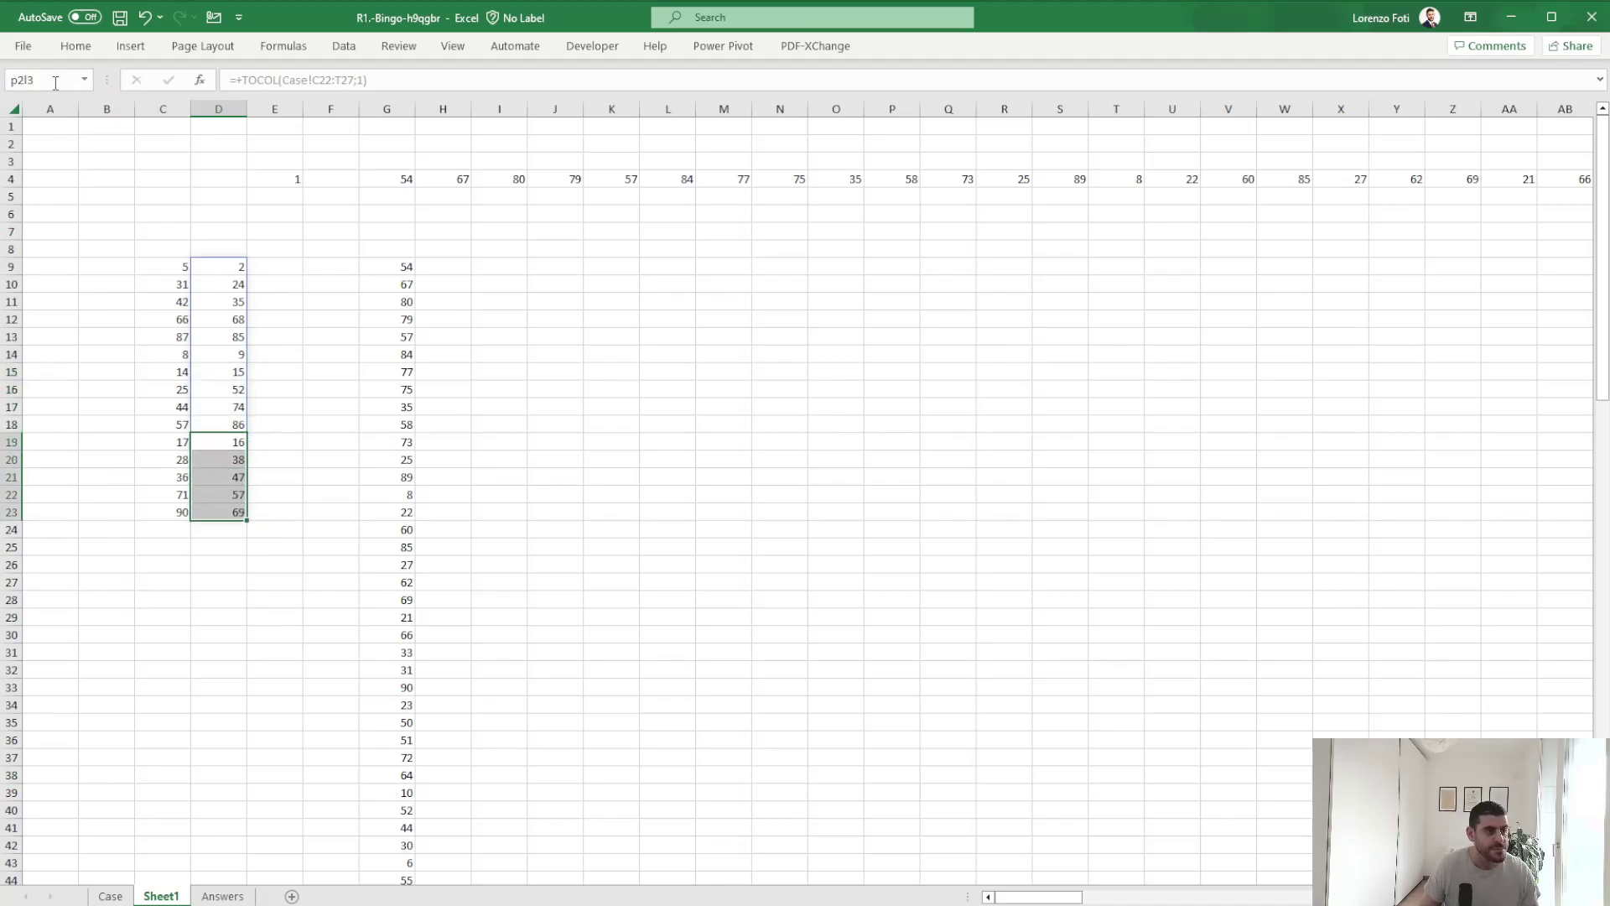
# Enter the headings l1, l2, l3 and tot in H8:K8, beside the column of drawn numbers.
pyautogui.click(433, 262)
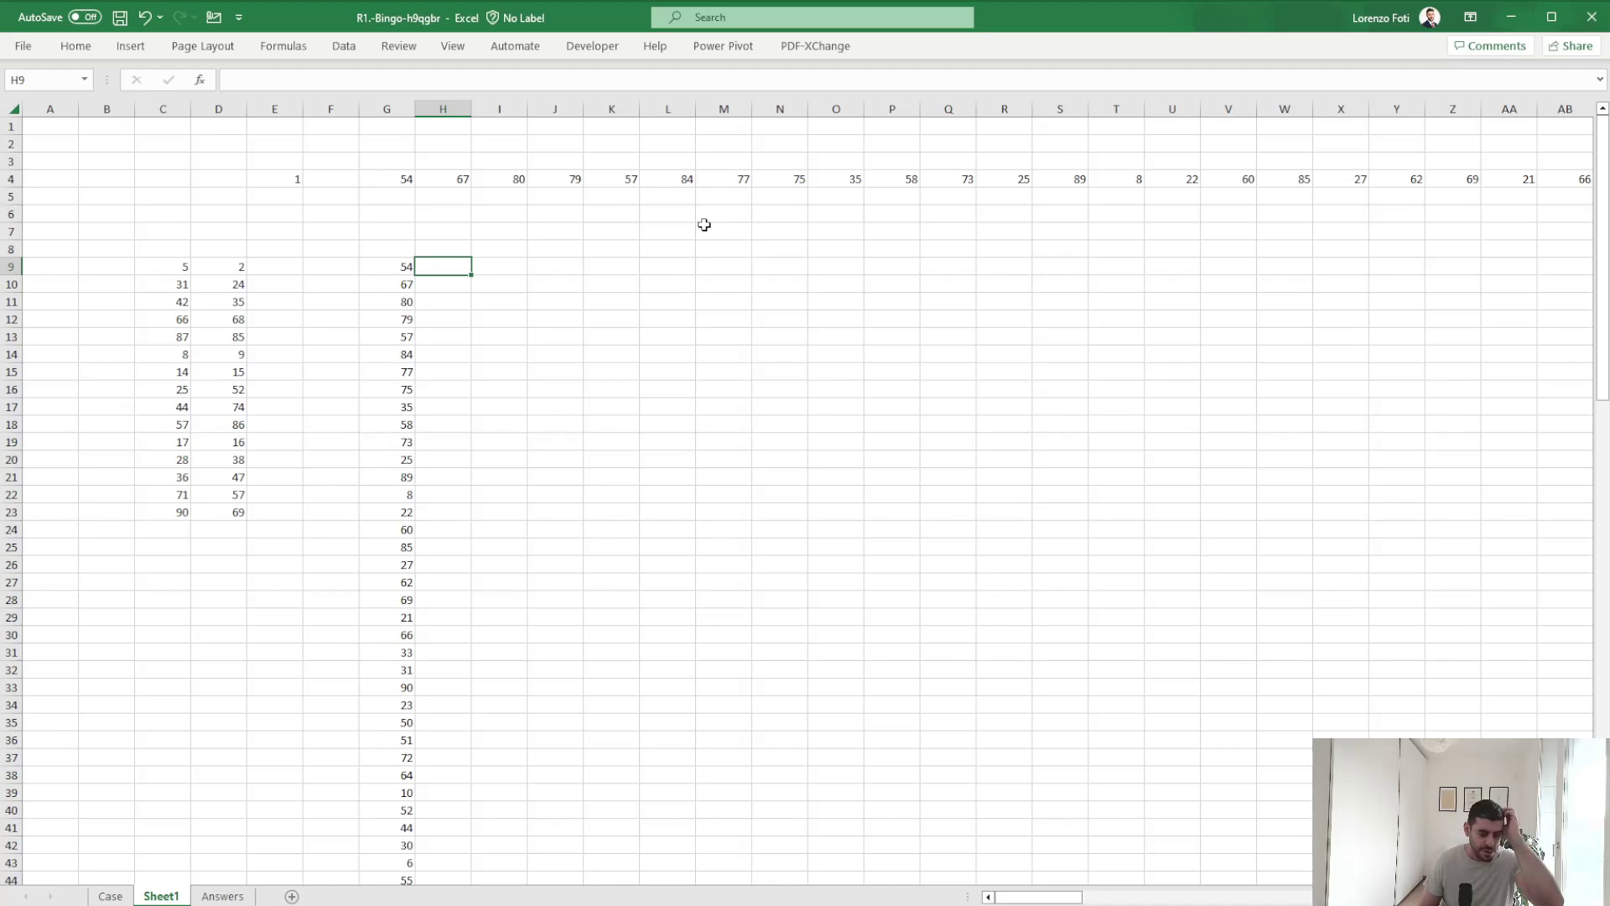
pyautogui.press('Up')
pyautogui.write('I1')
pyautogui.press('Tab')
pyautogui.write('I2')
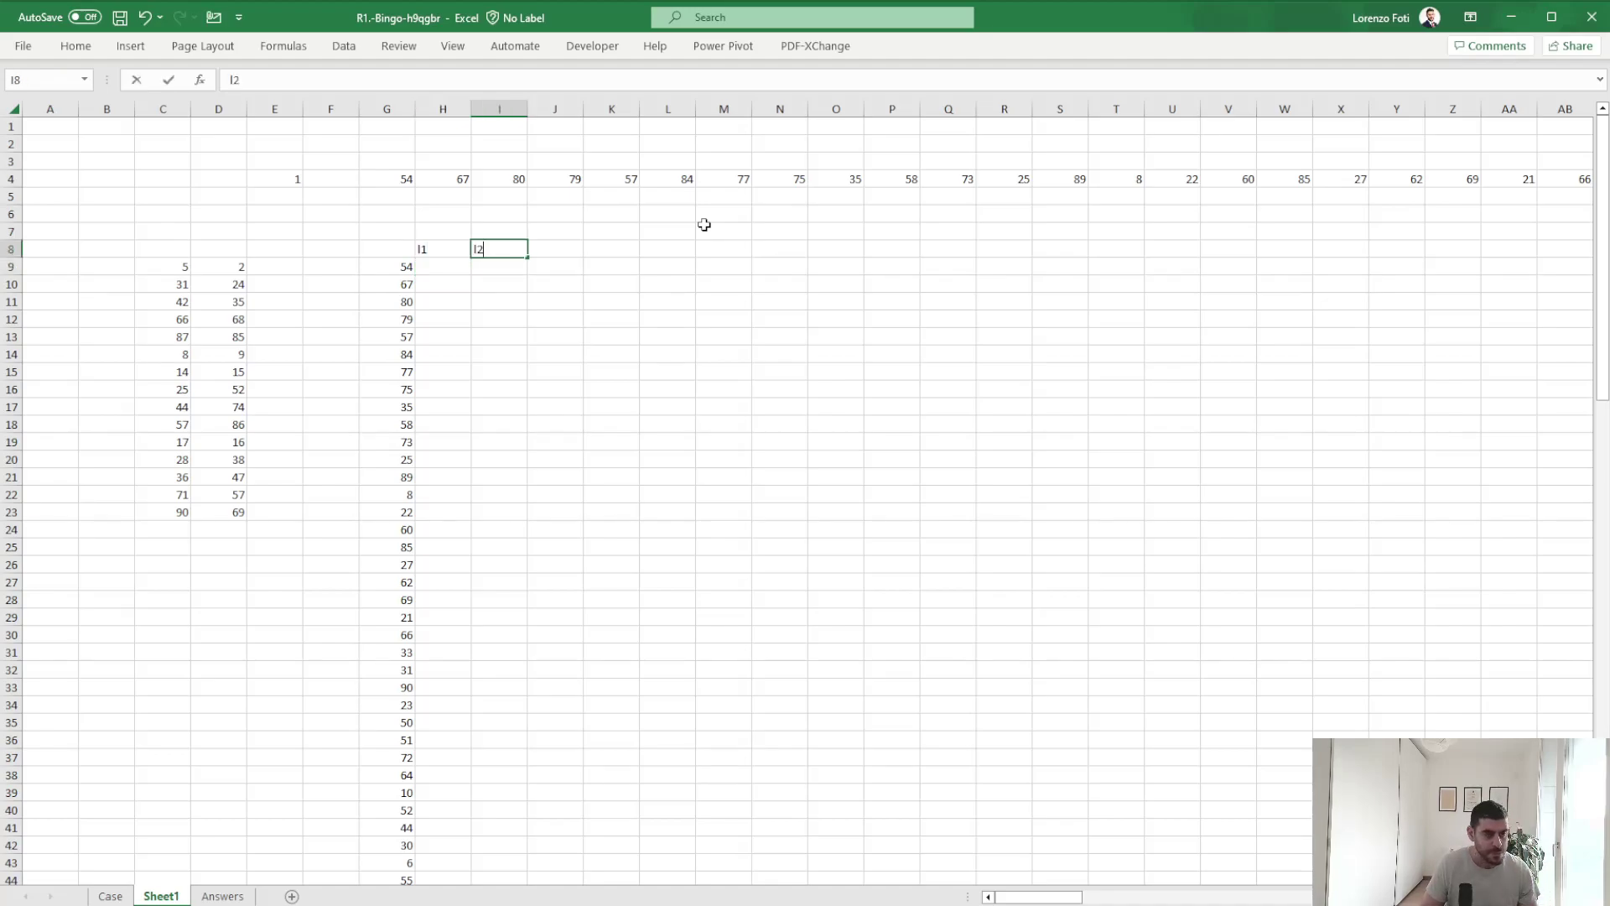
pyautogui.press('Tab')
pyautogui.write('I3')
pyautogui.press('Tab')
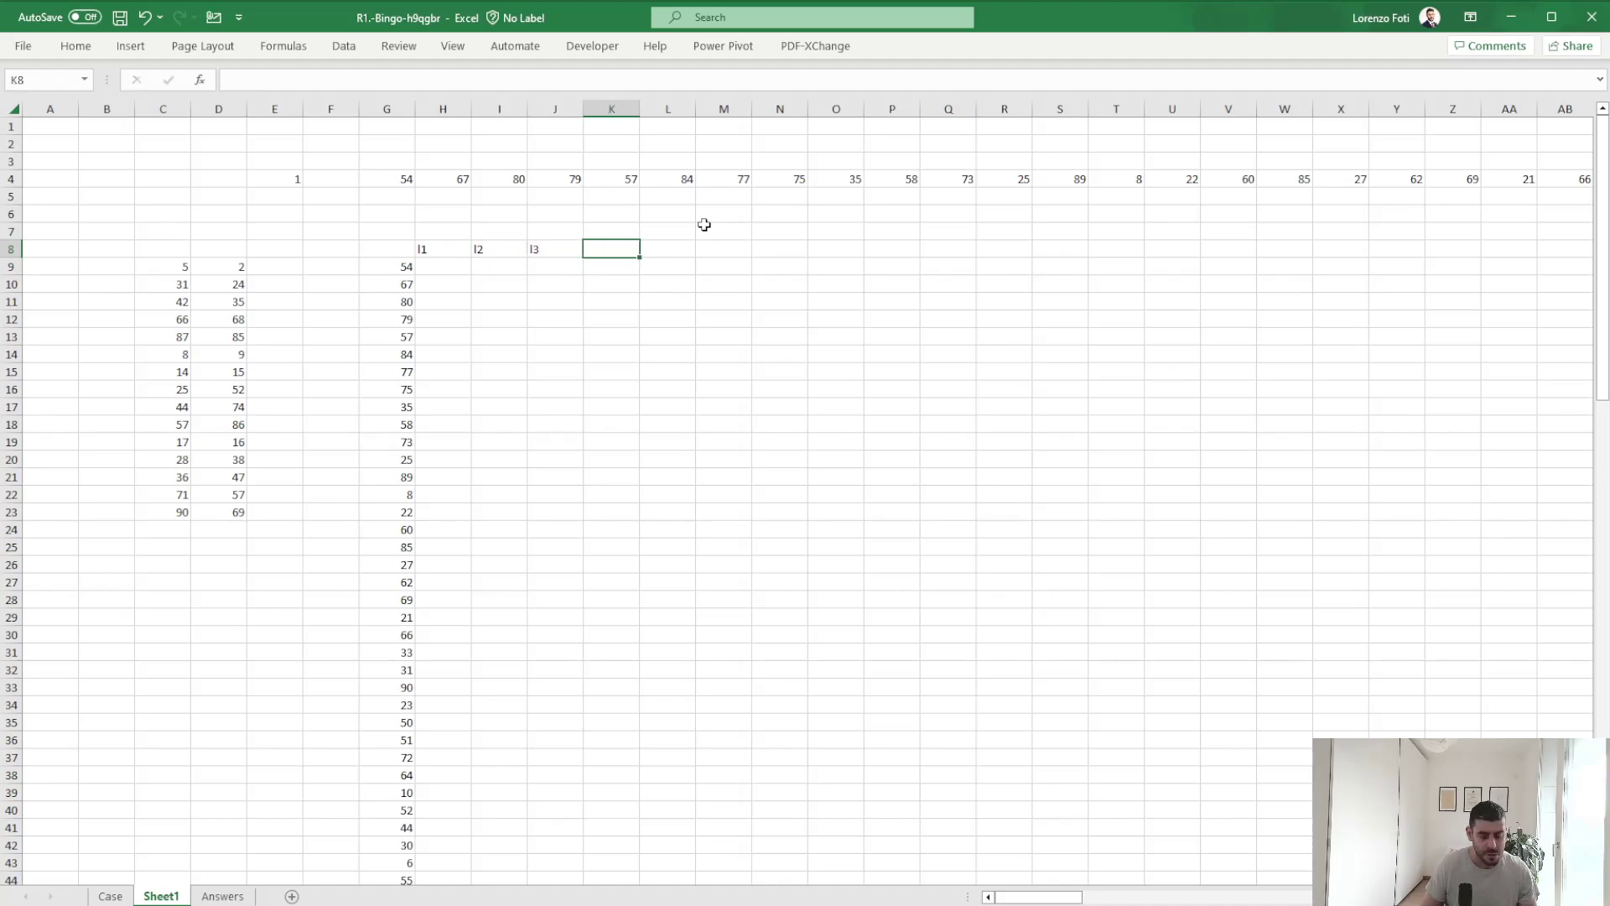
pyautogui.write('totl')
pyautogui.press('Return')
# Enter the formula +IF(OR($G9=p1l1);1;0) in H9 to flag drawn numbers on Player 1's first line.
pyautogui.press('Left')
pyautogui.write('+if(')
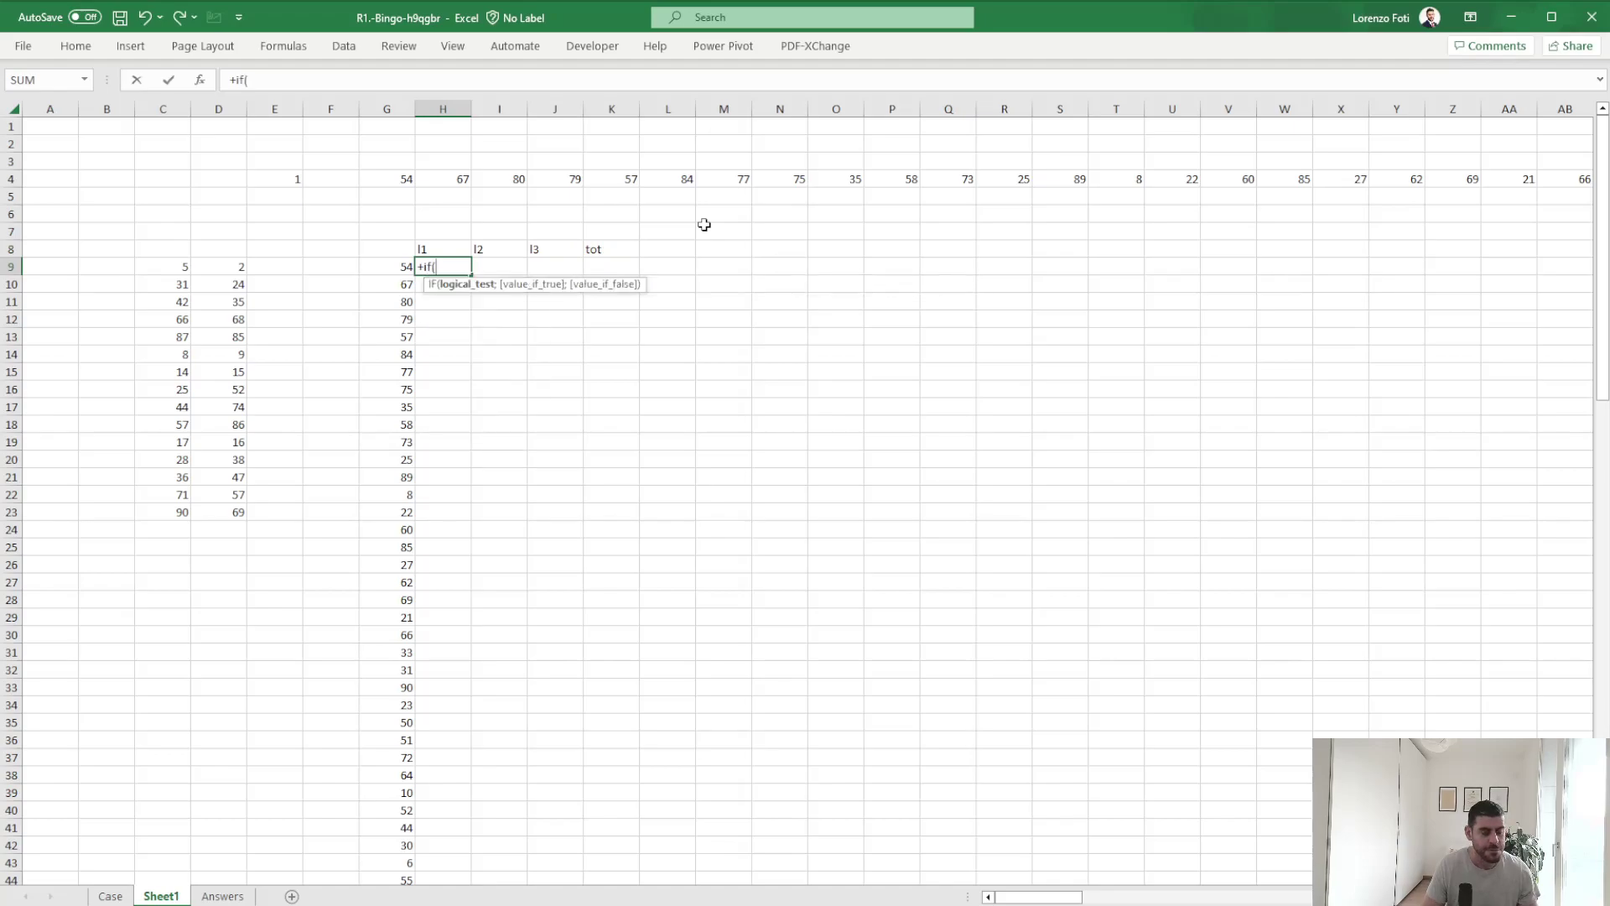
pyautogui.write('or(')
pyautogui.press('Left')
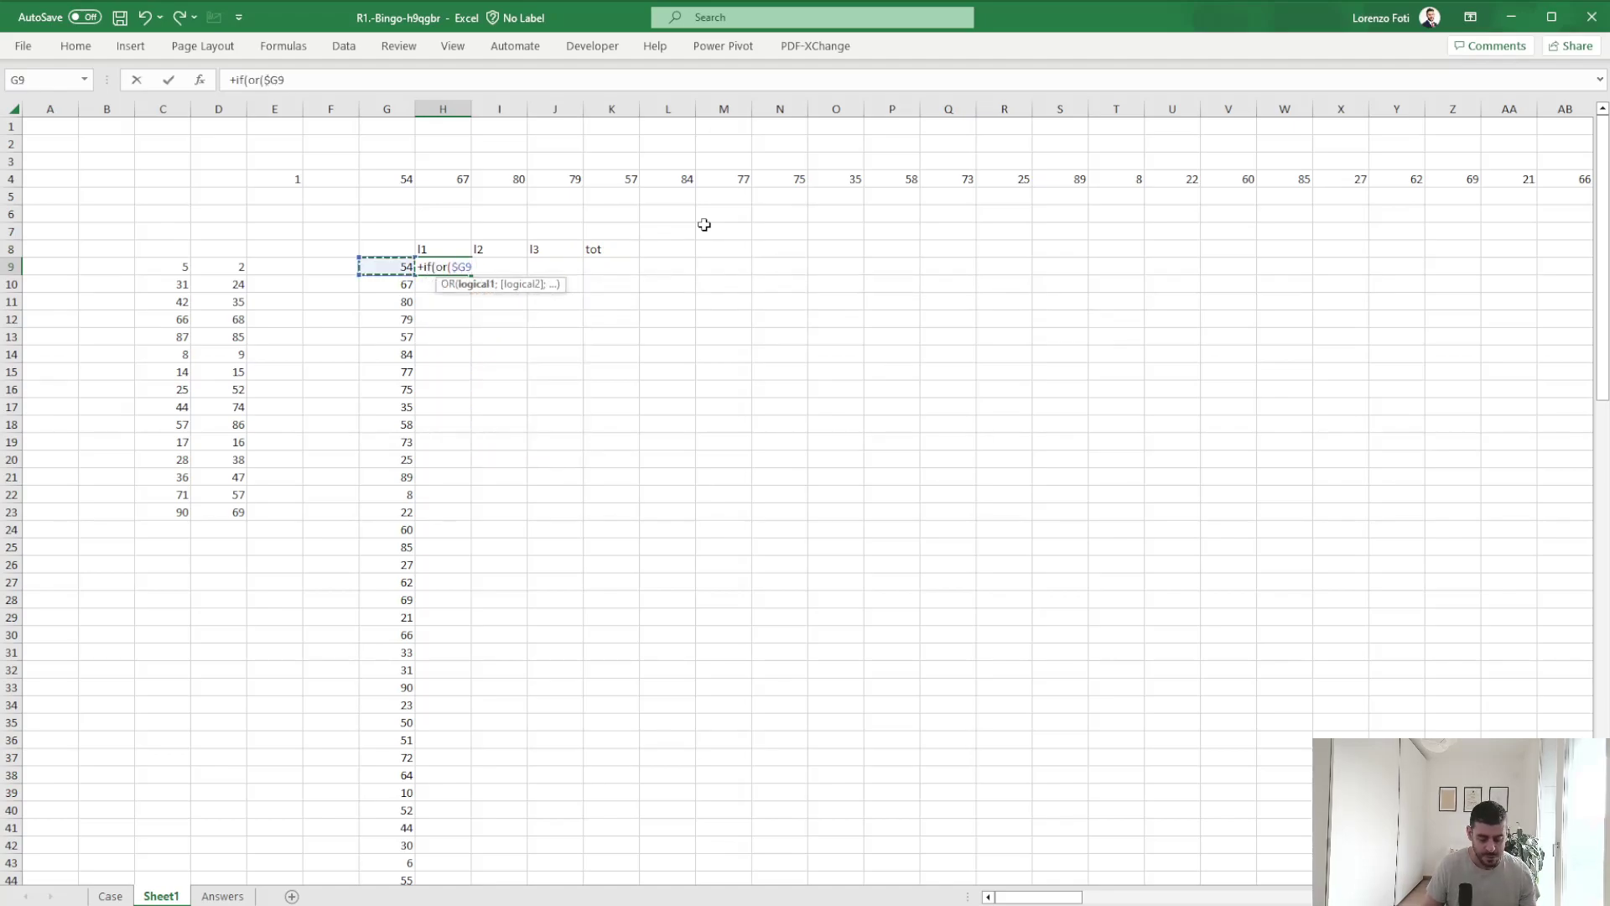
pyautogui.write('=')
pyautogui.write('pl1')
pyautogui.write('1k')
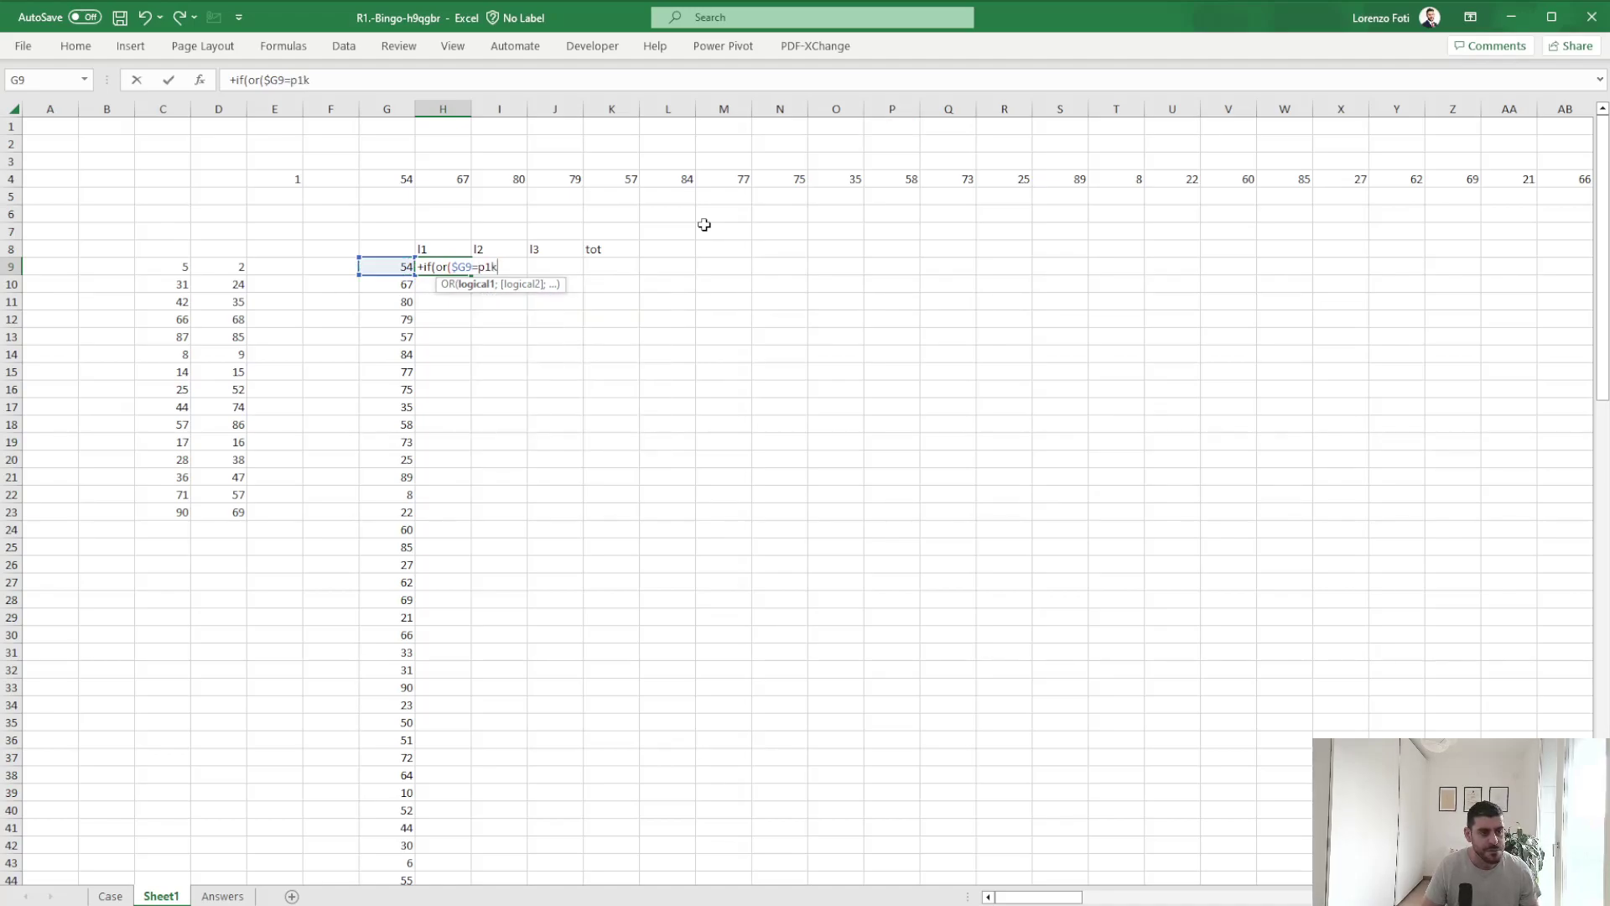
pyautogui.write(');')
pyautogui.write('1;9')
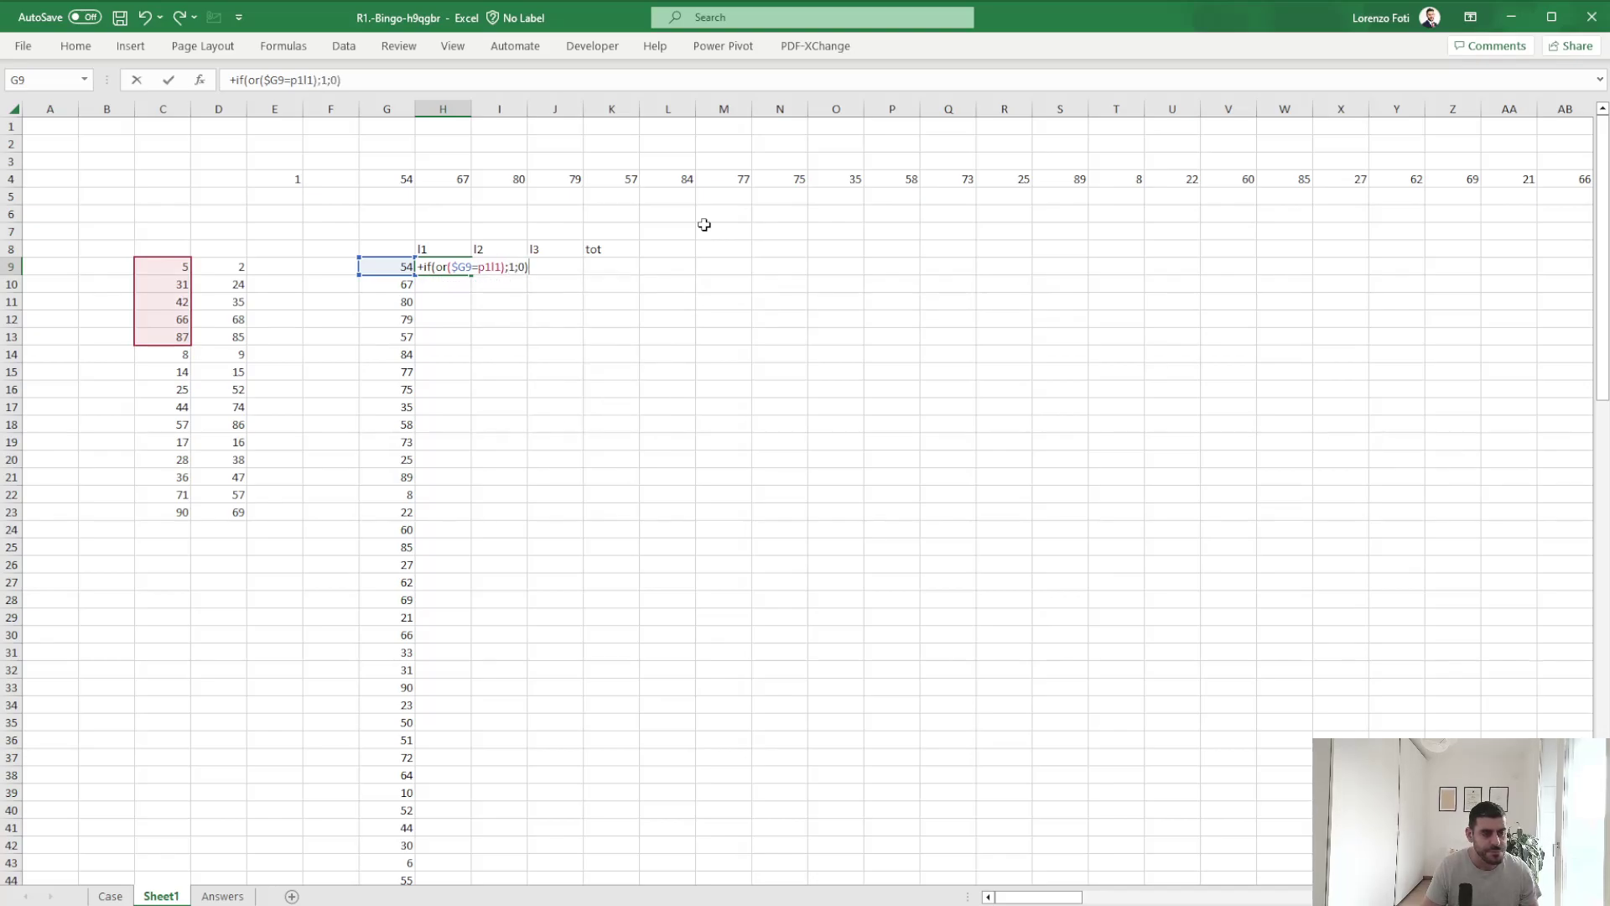
pyautogui.press('Tab')
# Copy the H9 formula into I9 and J9, testing against p1l2 and p1l3 respectively.
pyautogui.hotkey('ctrl', 'r')
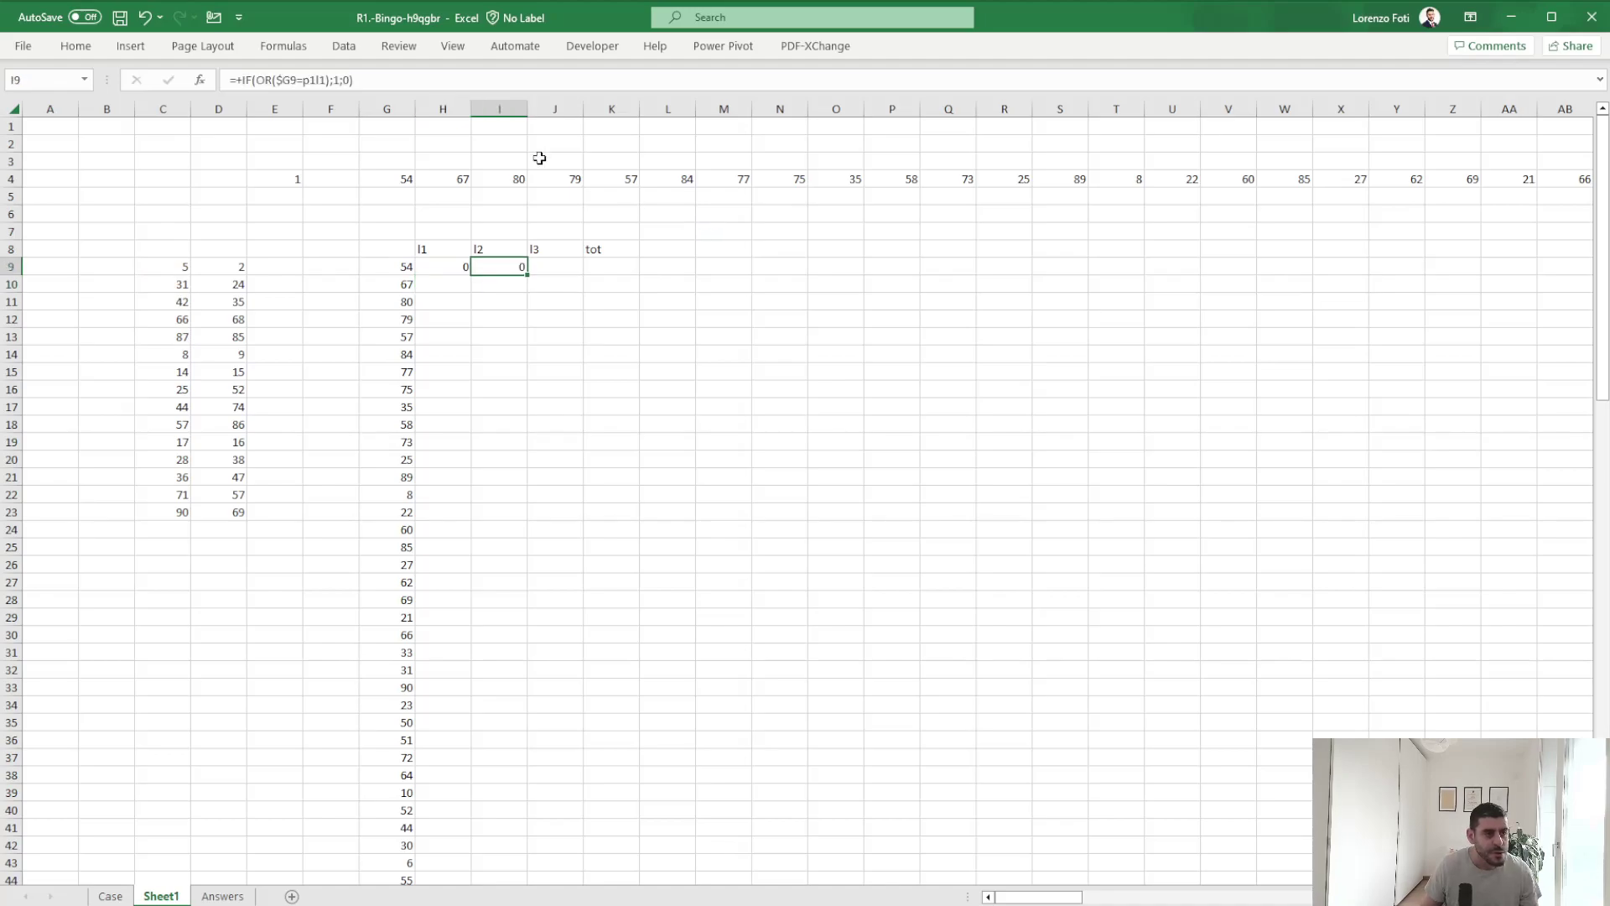
pyautogui.click(325, 80)
pyautogui.press('BackSpace')
pyautogui.write('2')
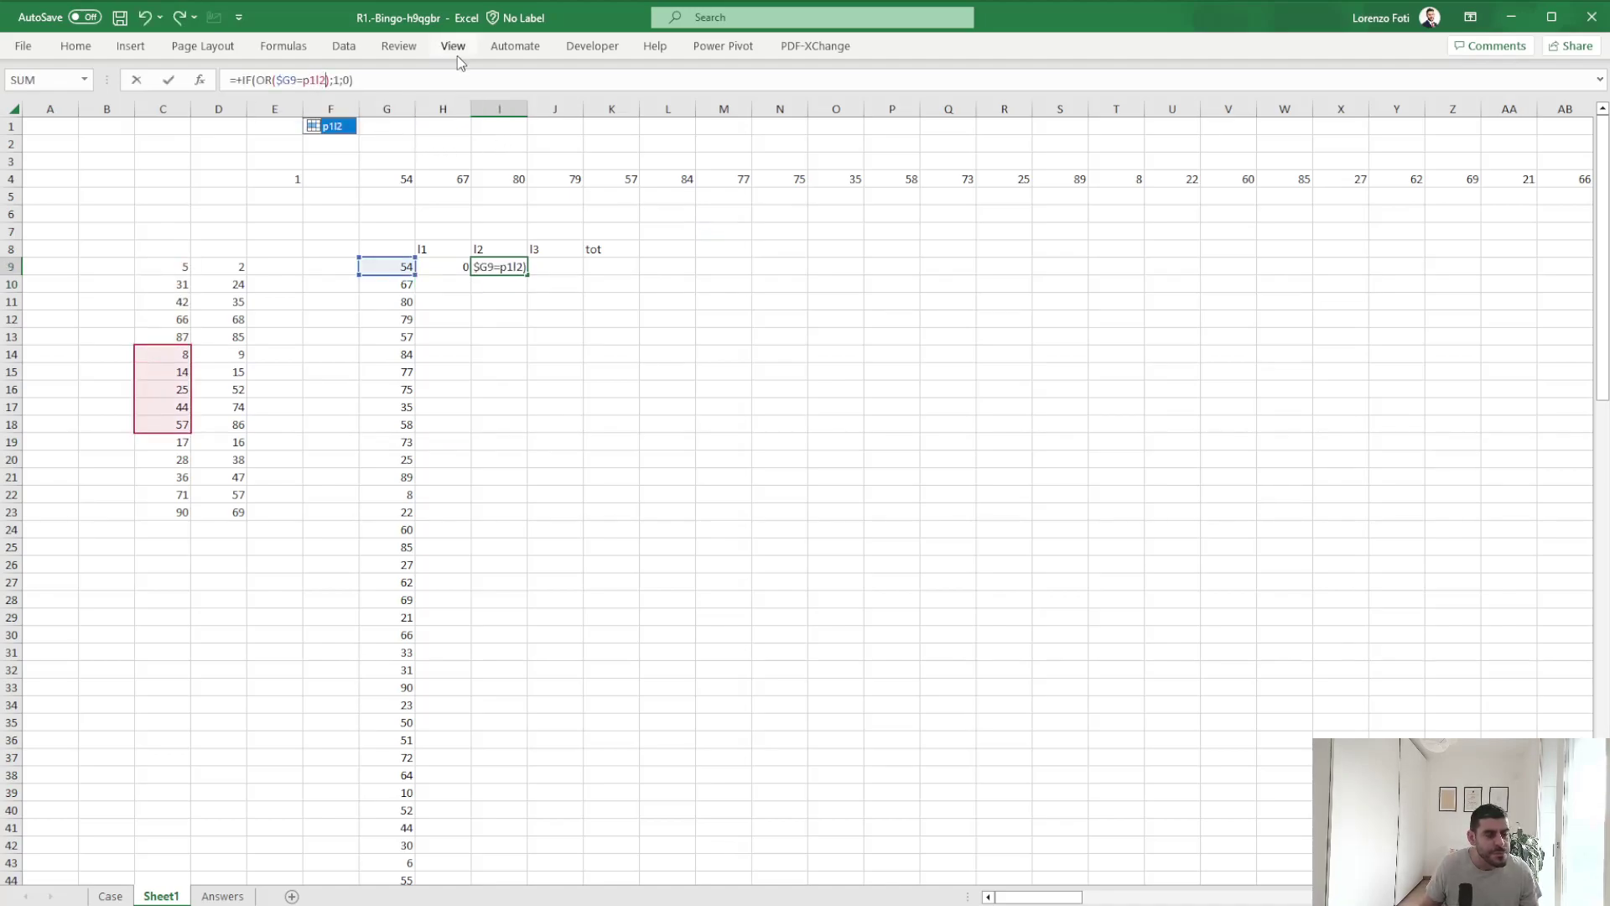
pyautogui.press('Tab')
pyautogui.hotkey('ctrl', 'r')
pyautogui.click(322, 79)
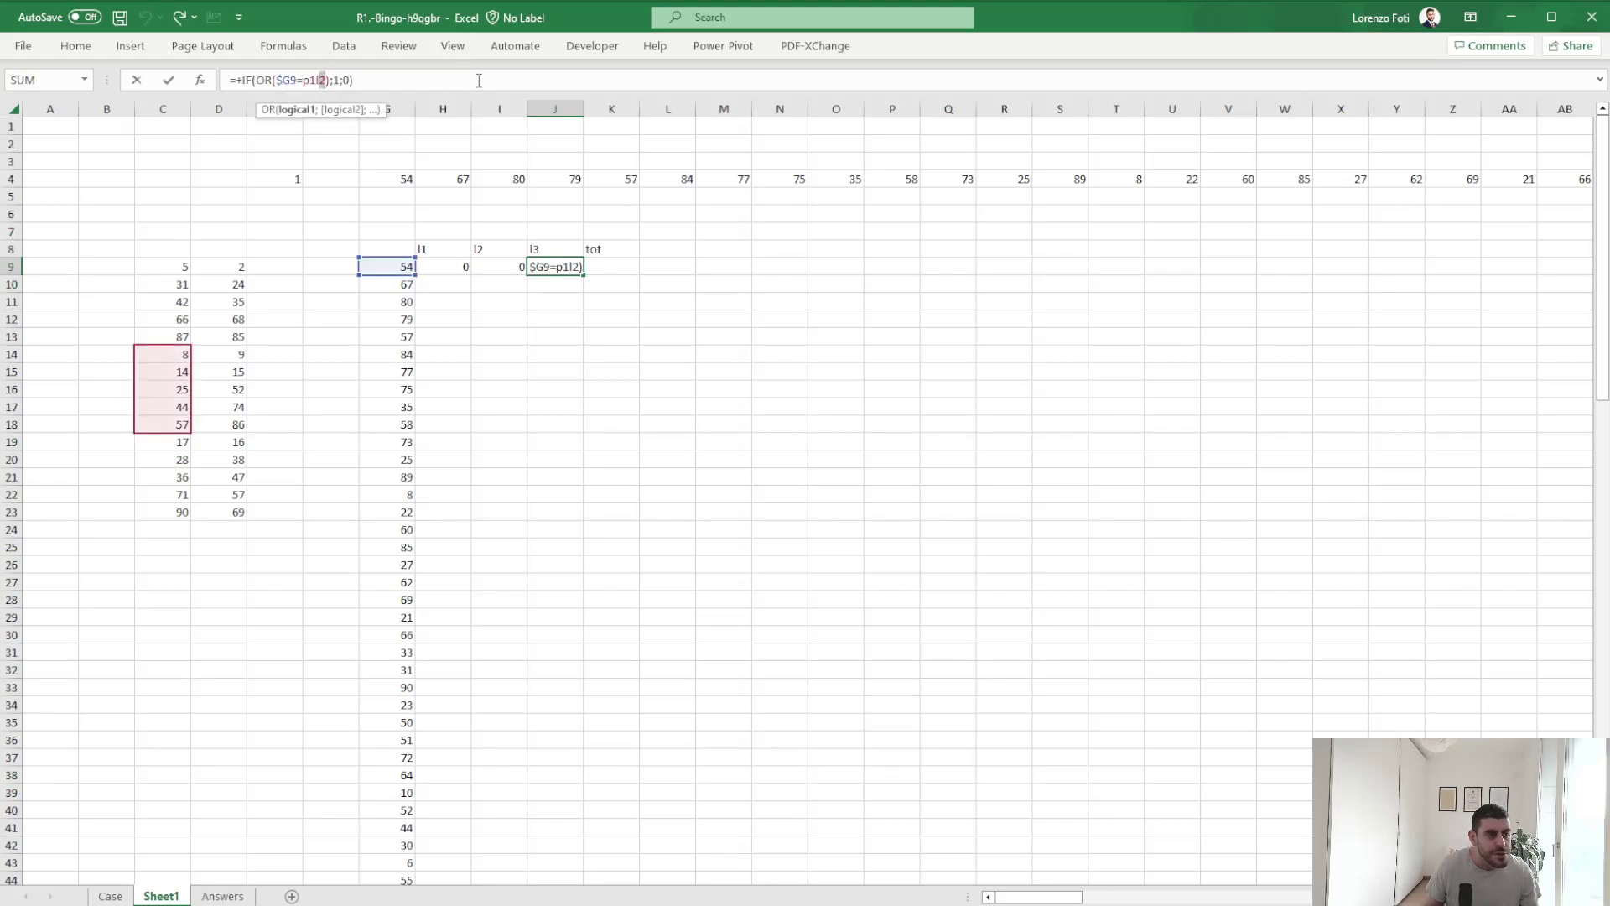
pyautogui.press('BackSpace')
pyautogui.write('3')
pyautogui.press('Return')
# Clear the tot heading from K8.
pyautogui.press('Up')
pyautogui.press('Right')
pyautogui.press('Up')
pyautogui.press('Delete')
# Copy the headings and formulas in H8:J9 to K8:M9 as the block for Player 2.
pyautogui.press('Left')
pyautogui.press('Left')
pyautogui.press('Left')
pyautogui.hotkey('shift', 'Right')
pyautogui.hotkey('shift', 'Right')
pyautogui.hotkey('shift', 'Down')
pyautogui.hotkey('ctrl', 'c')
pyautogui.press('Right')
pyautogui.press('Right')
pyautogui.press('Right')
pyautogui.hotkey('ctrl', 'v')
# Change the formula in K9 to test the drawn number against p2l1.
pyautogui.press('Down')
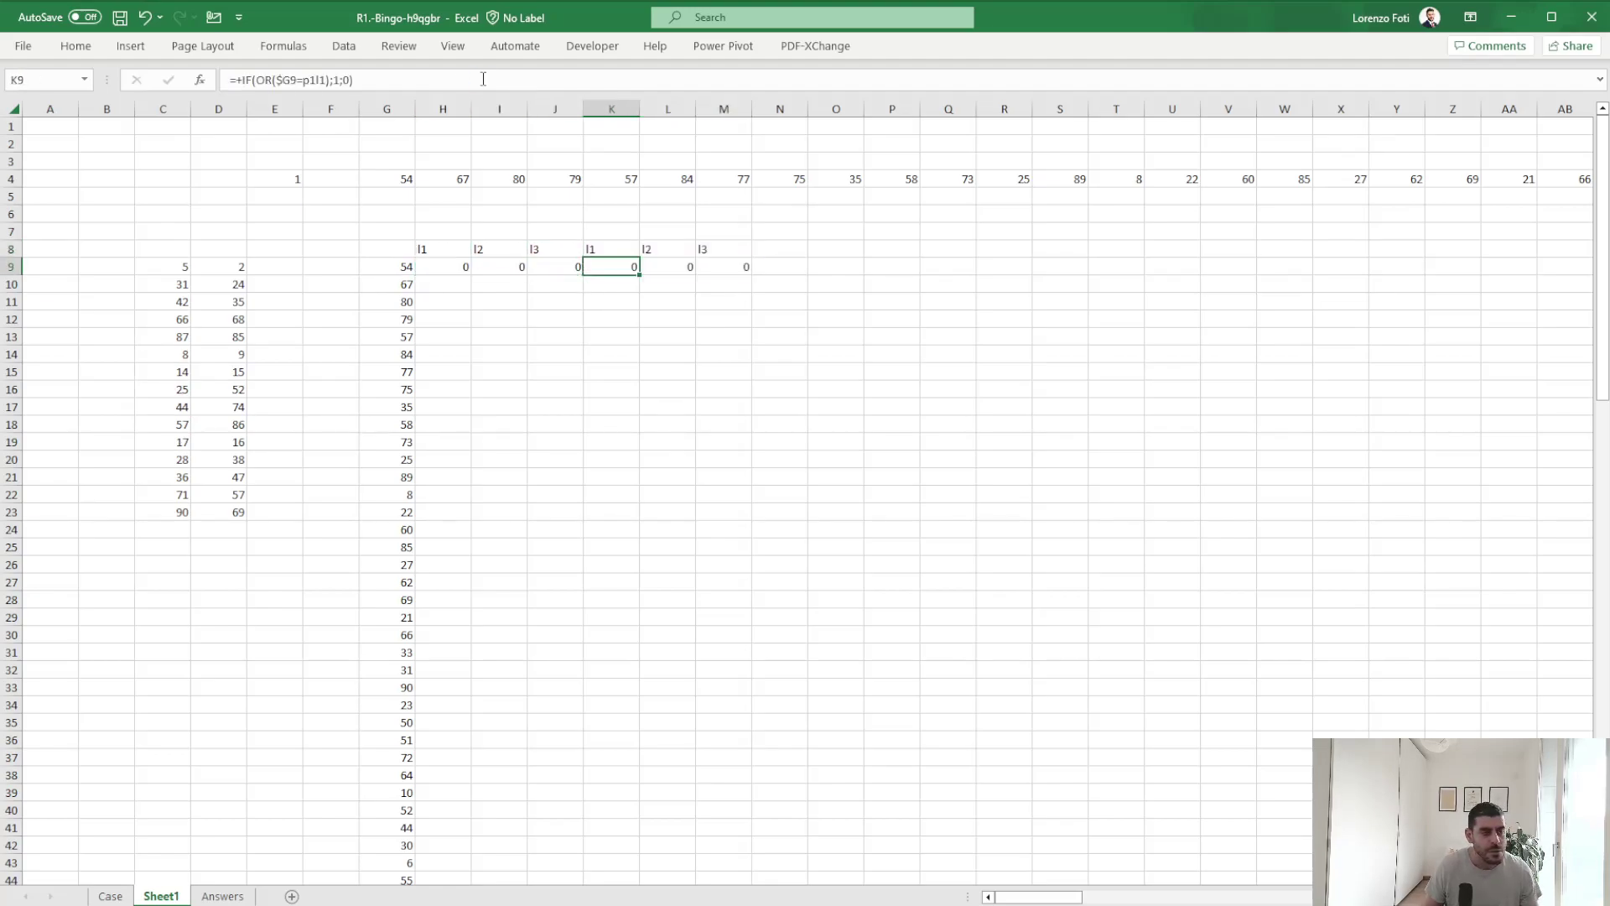
pyautogui.click(317, 81)
pyautogui.press('BackSpace')
pyautogui.write('2')
pyautogui.press('Return')
# Change the formula in L9 to test the drawn number against p2l2.
pyautogui.press('Up')
pyautogui.press('Right')
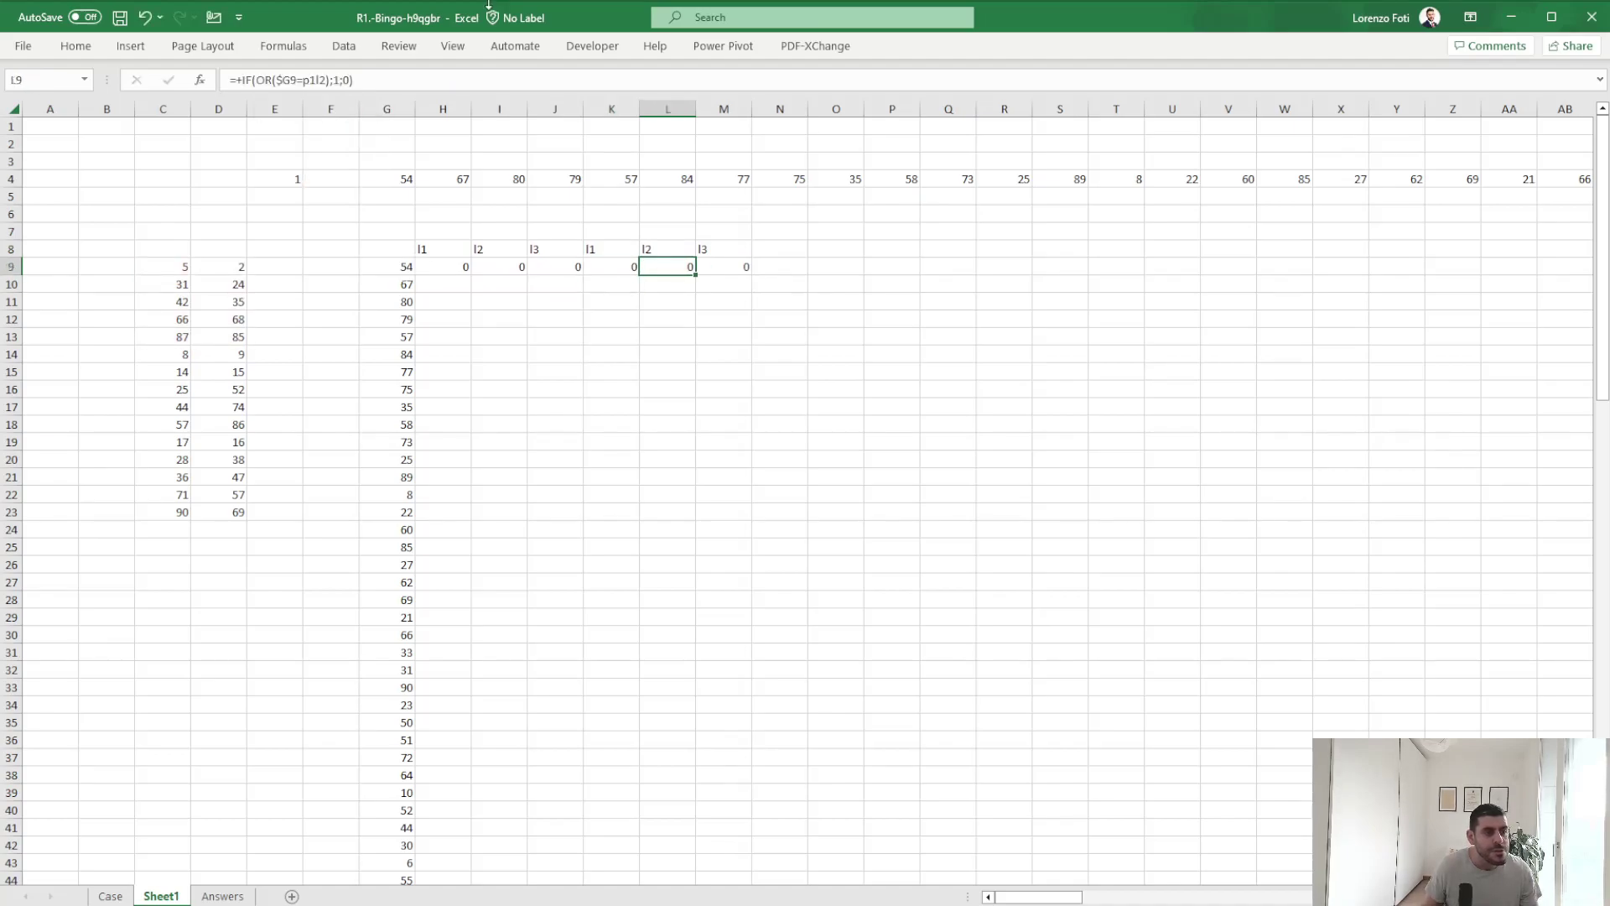
pyautogui.click(314, 80)
pyautogui.press('BackSpace')
pyautogui.write('2')
pyautogui.press('Return')
# Change the formula in M9 to test the drawn number against p2l3.
pyautogui.press('Up')
pyautogui.press('Right')
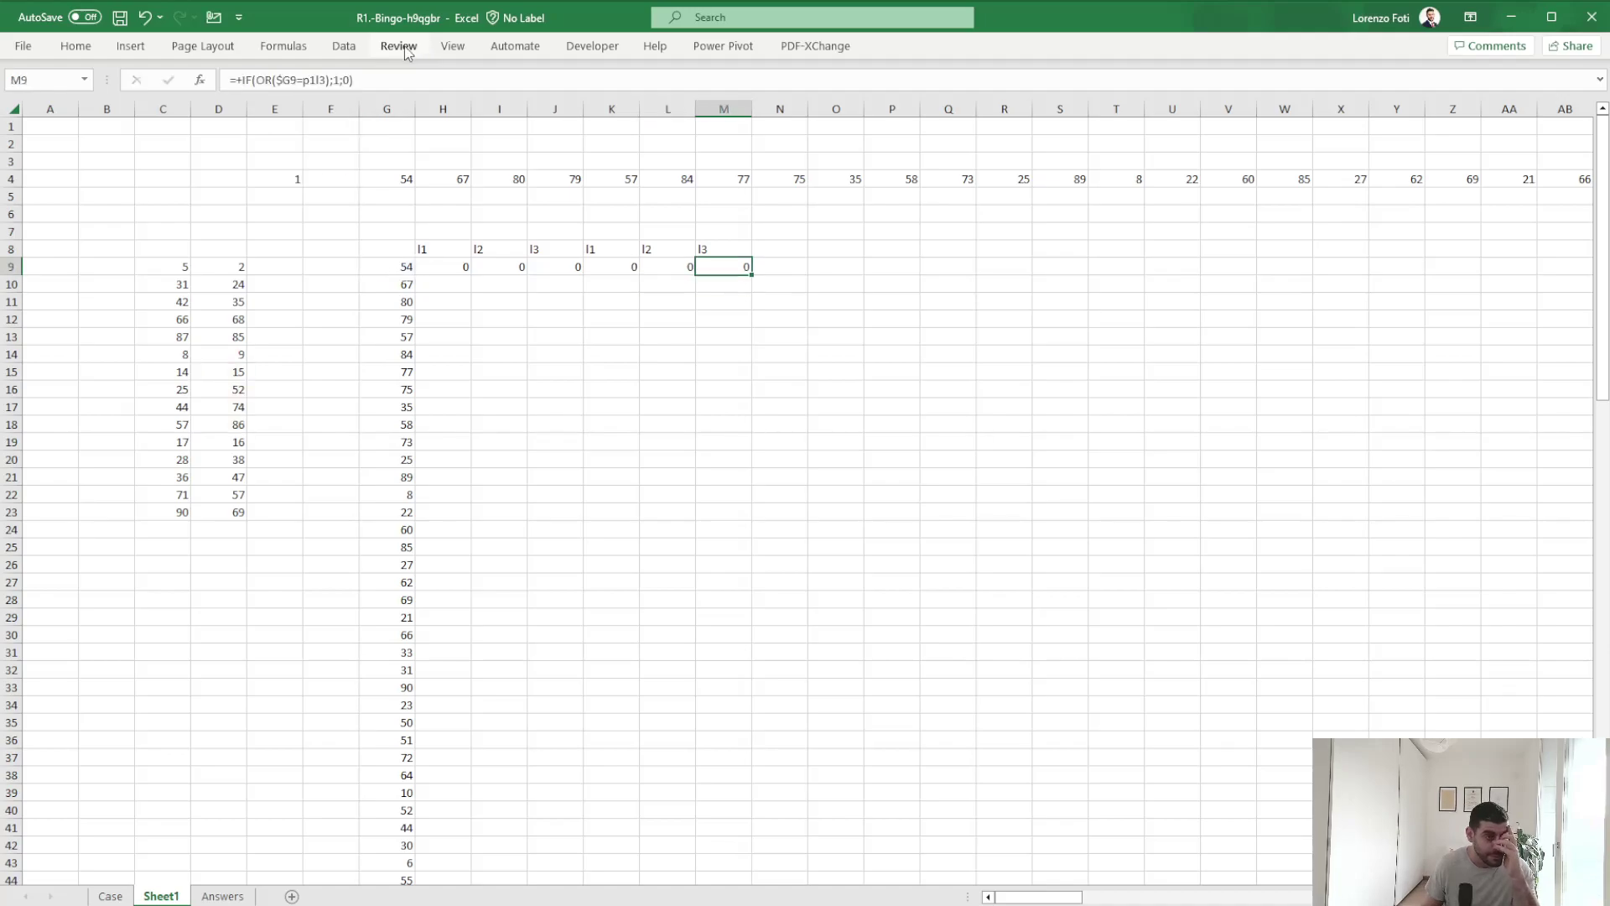
pyautogui.click(316, 80)
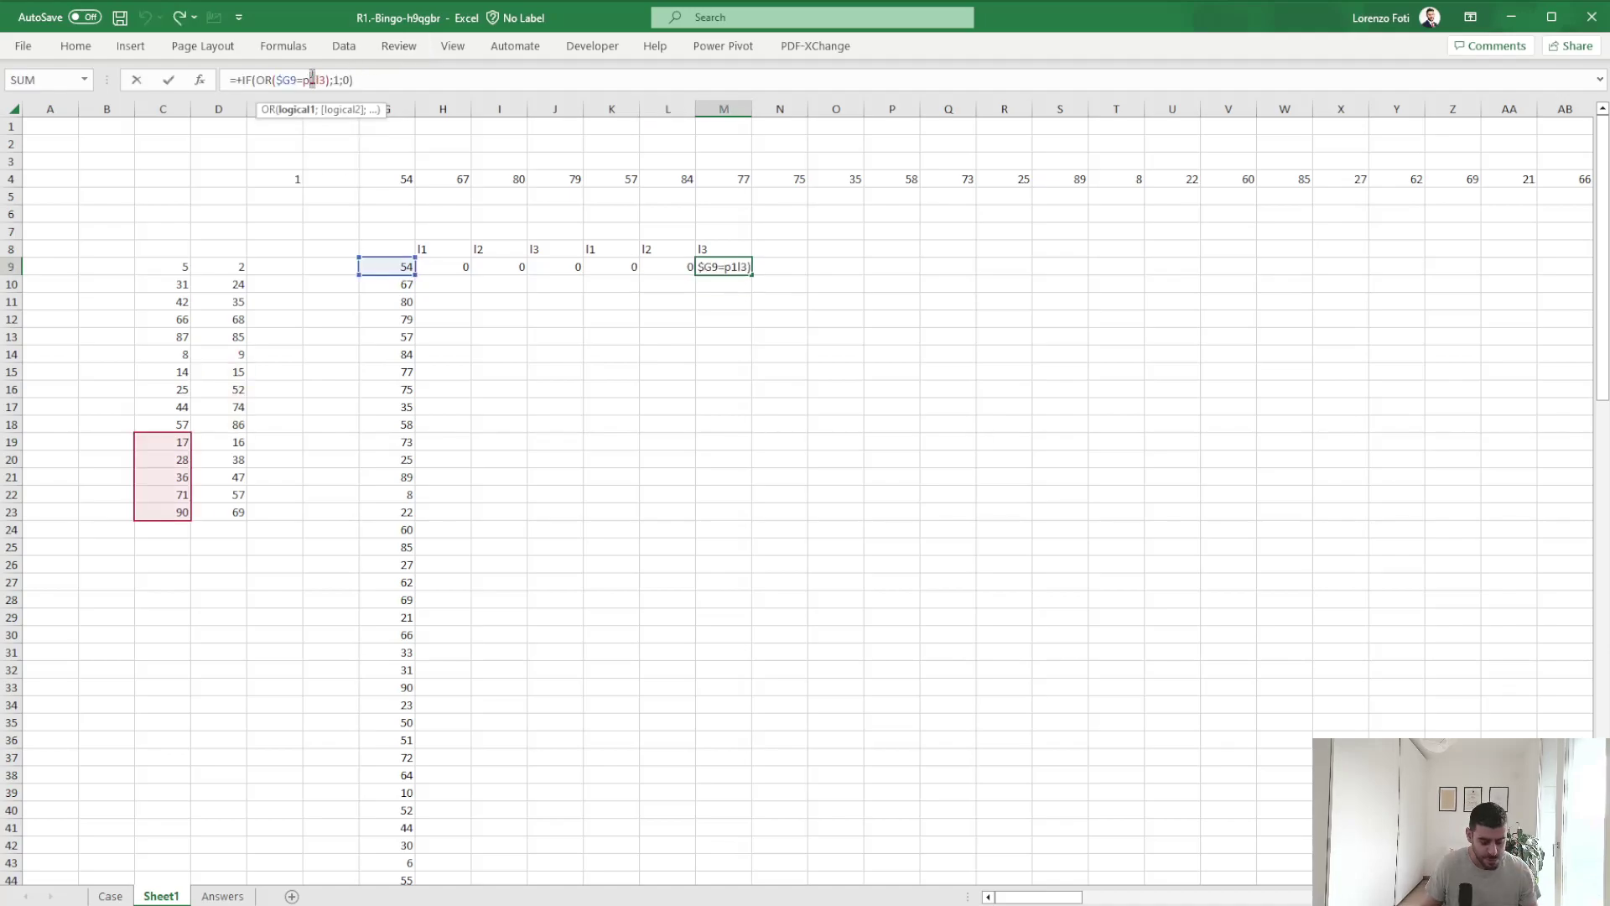
pyautogui.press('Return')
# Fill the H9:M9 formulas down to the last drawn number in column G.
pyautogui.press('Left')
pyautogui.press('Left')
pyautogui.press('Up')
pyautogui.press('Left')
pyautogui.press('Left')
pyautogui.press('Left')
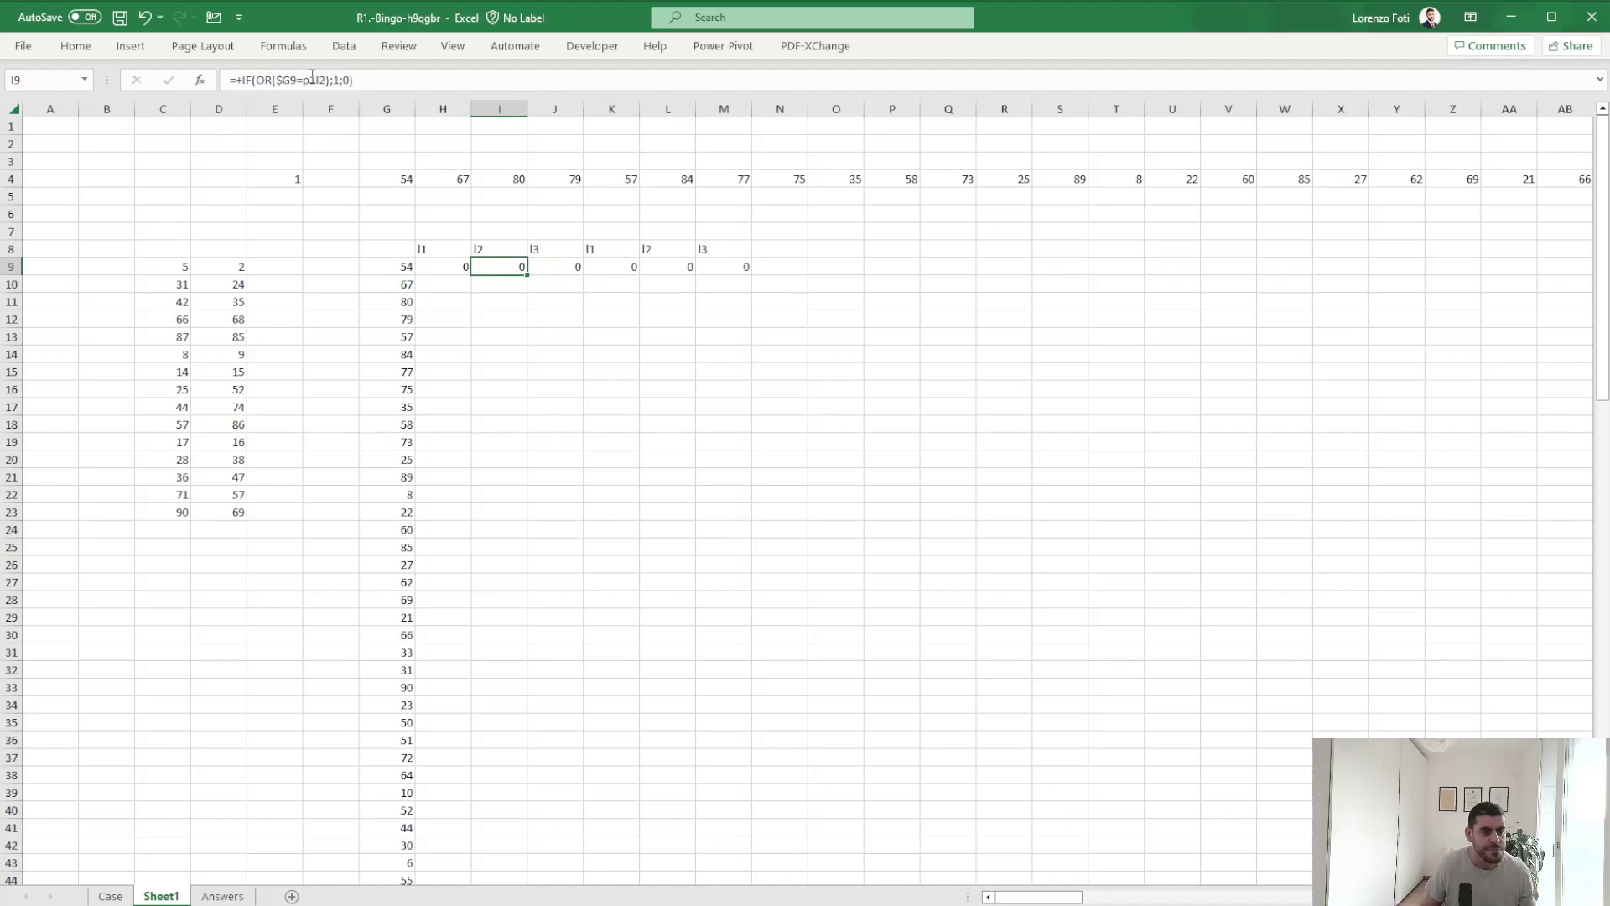
pyautogui.hotkey('ctrl', 'shift', 'Right')
pyautogui.hotkey('ctrl', 'q')
pyautogui.press('Escape')
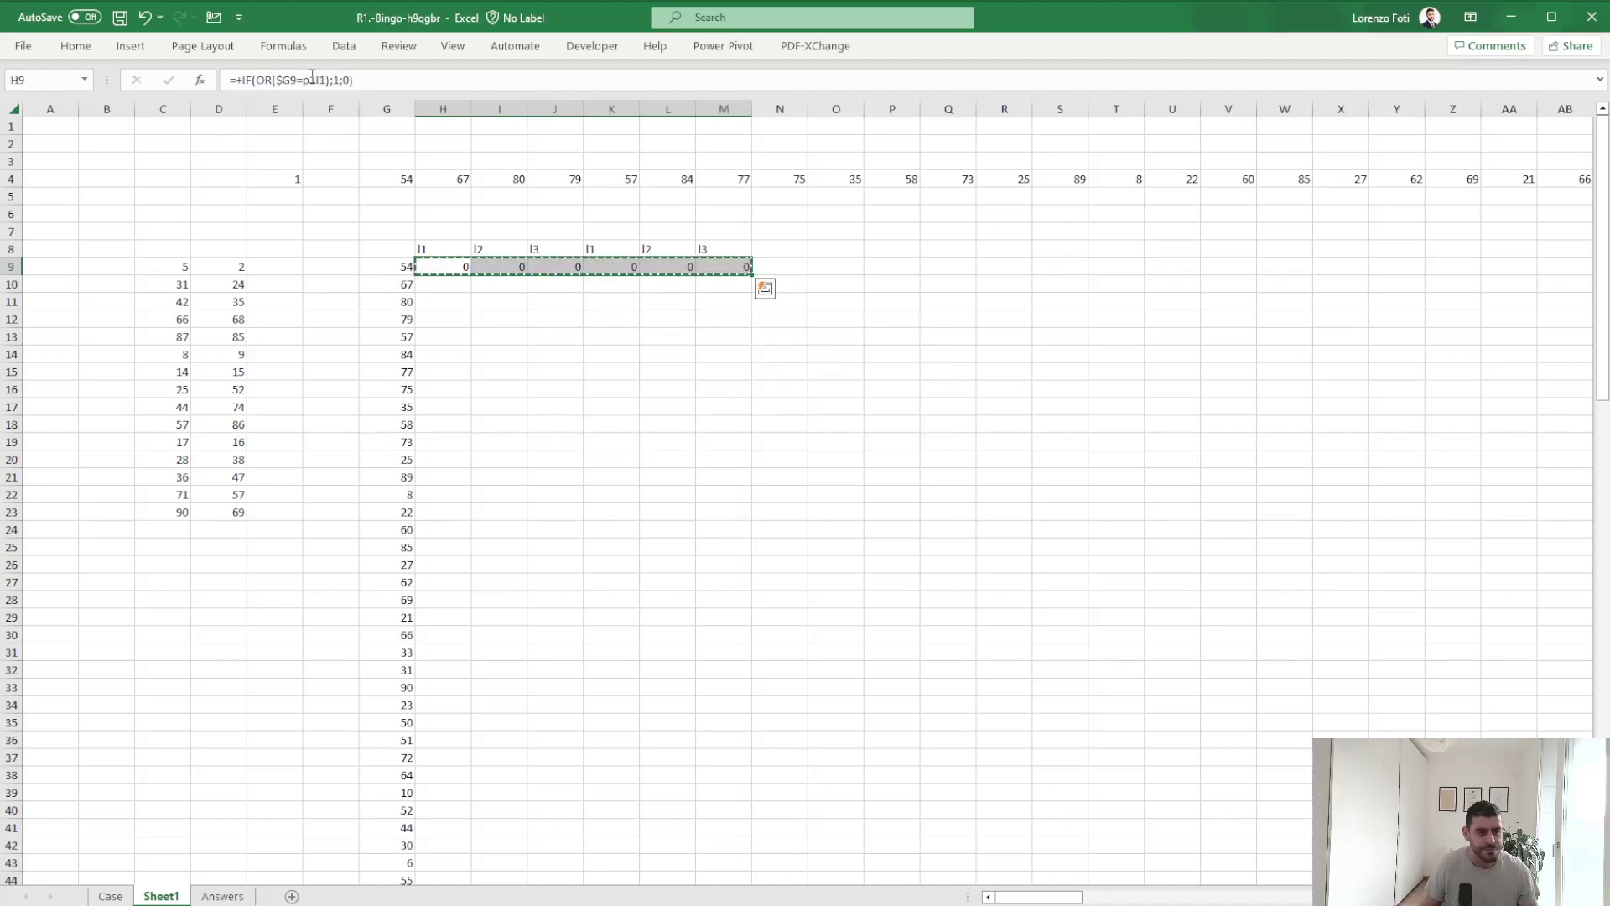
pyautogui.press('Left')
pyautogui.hotkey('ctrl', 'Down')
pyautogui.press('Right')
pyautogui.hotkey('ctrl', 'shift', 'Up')
pyautogui.hotkey('shift', 'Right')
pyautogui.hotkey('shift', 'Right')
pyautogui.hotkey('shift', 'Right')
pyautogui.hotkey('shift', 'Right')
pyautogui.hotkey('shift', 'Right')
pyautogui.hotkey('ctrl', 'd')
# Insert a blank column at K, between the Player 1 and Player 2 blocks.
pyautogui.hotkey('ctrl', 'Up')
pyautogui.hotkey('ctrl', 'Up')
pyautogui.hotkey('ctrl', 'Up')
pyautogui.press('Down')
pyautogui.press('Down')
pyautogui.press('Down')
pyautogui.press('Down')
pyautogui.press('Down')
pyautogui.press('Down')
pyautogui.press('Right')
pyautogui.press('Right')
pyautogui.press('Right')
pyautogui.press('Down')
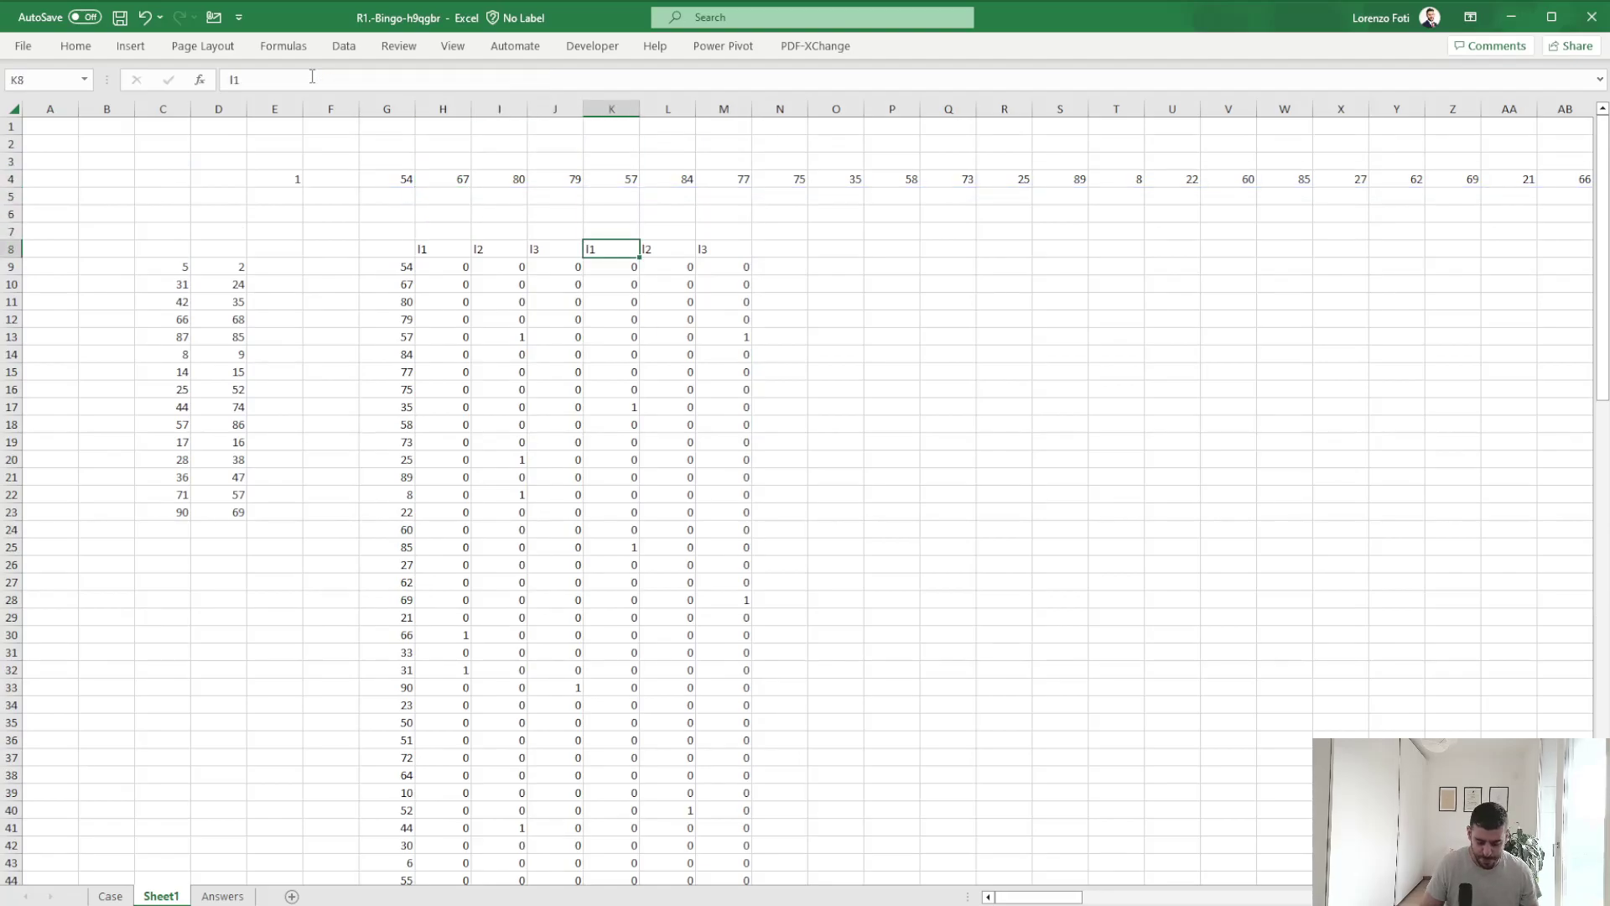
pyautogui.hotkey('ctrl', 'space')
pyautogui.hotkey('ctrl', 'shift', '+')
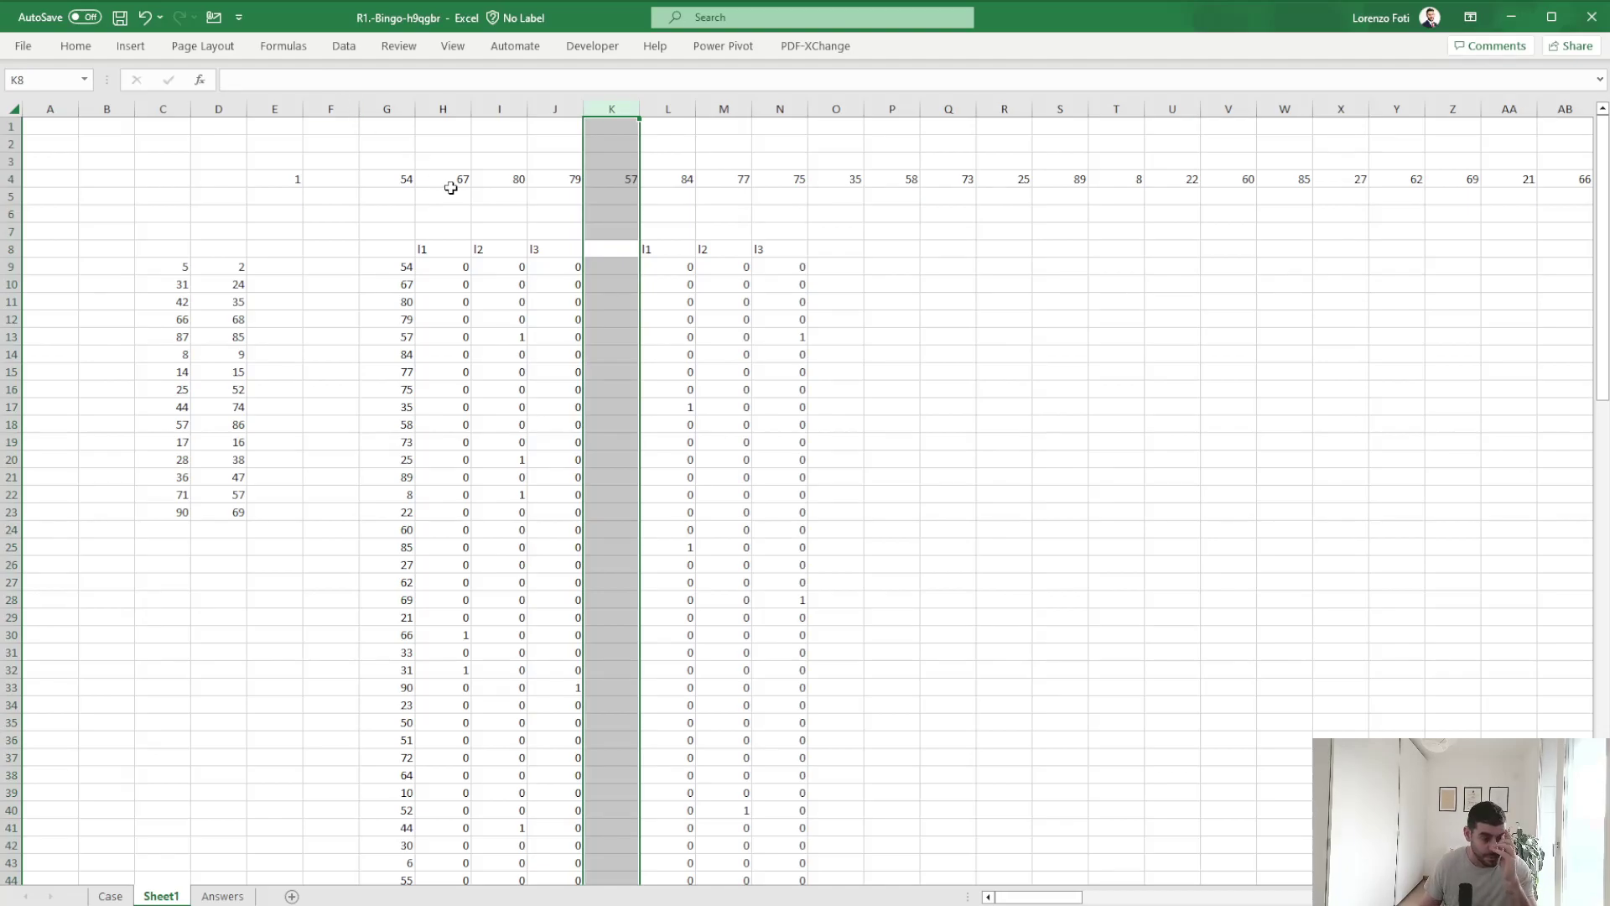
# Review the task instructions and the 1 Line, 2 Lines and Winner answer columns on the Case sheet.
pyautogui.click(110, 895)
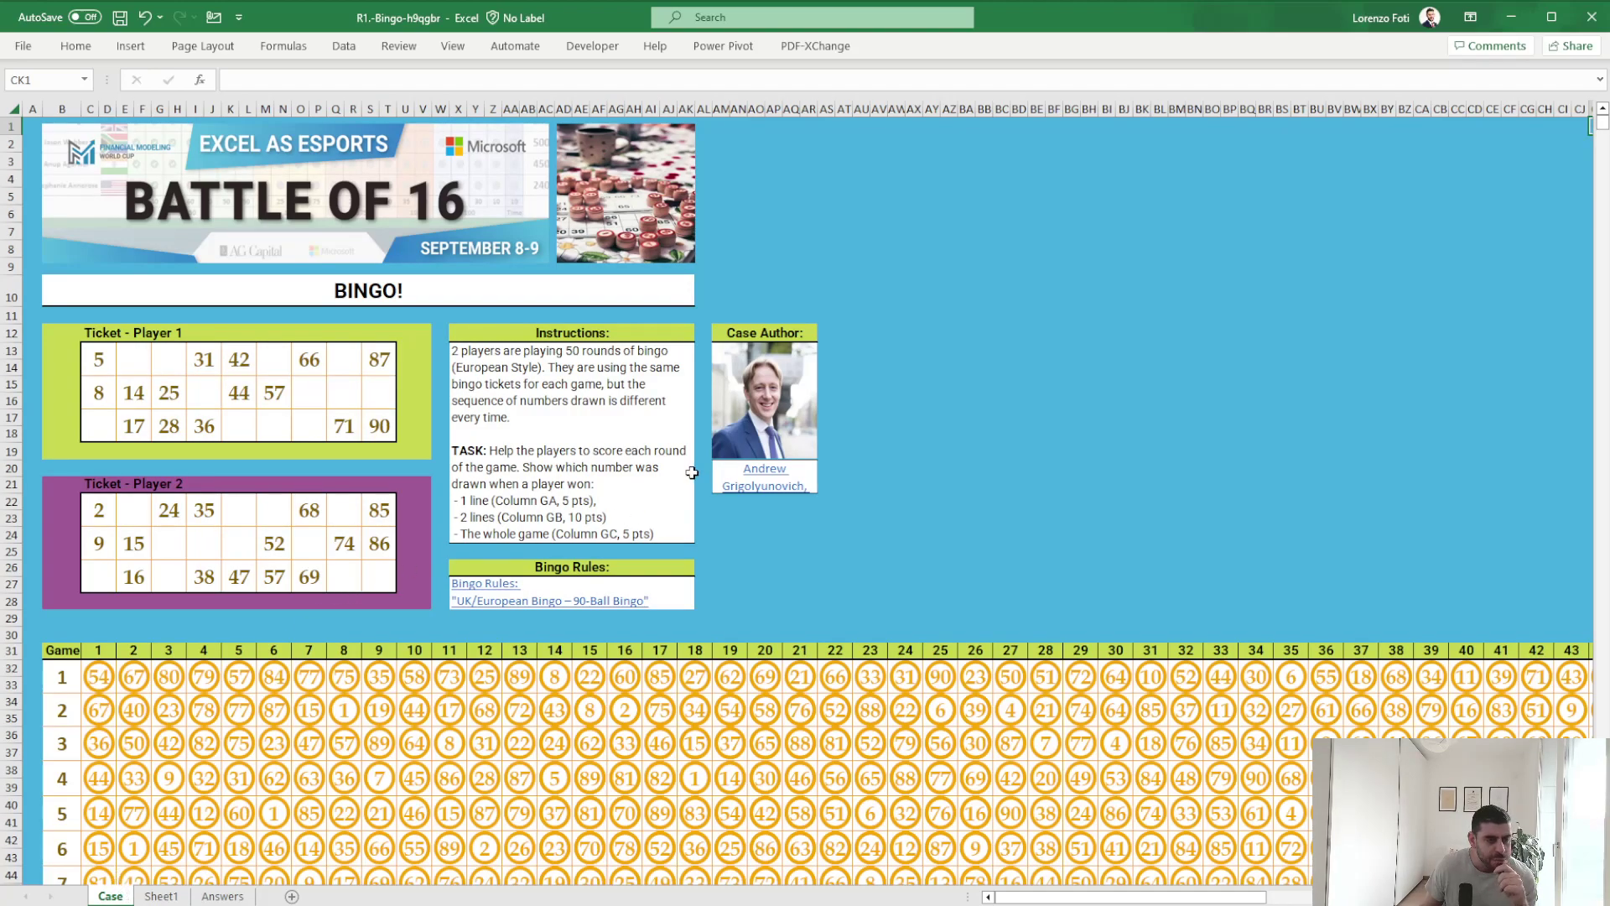
pyautogui.click(158, 897)
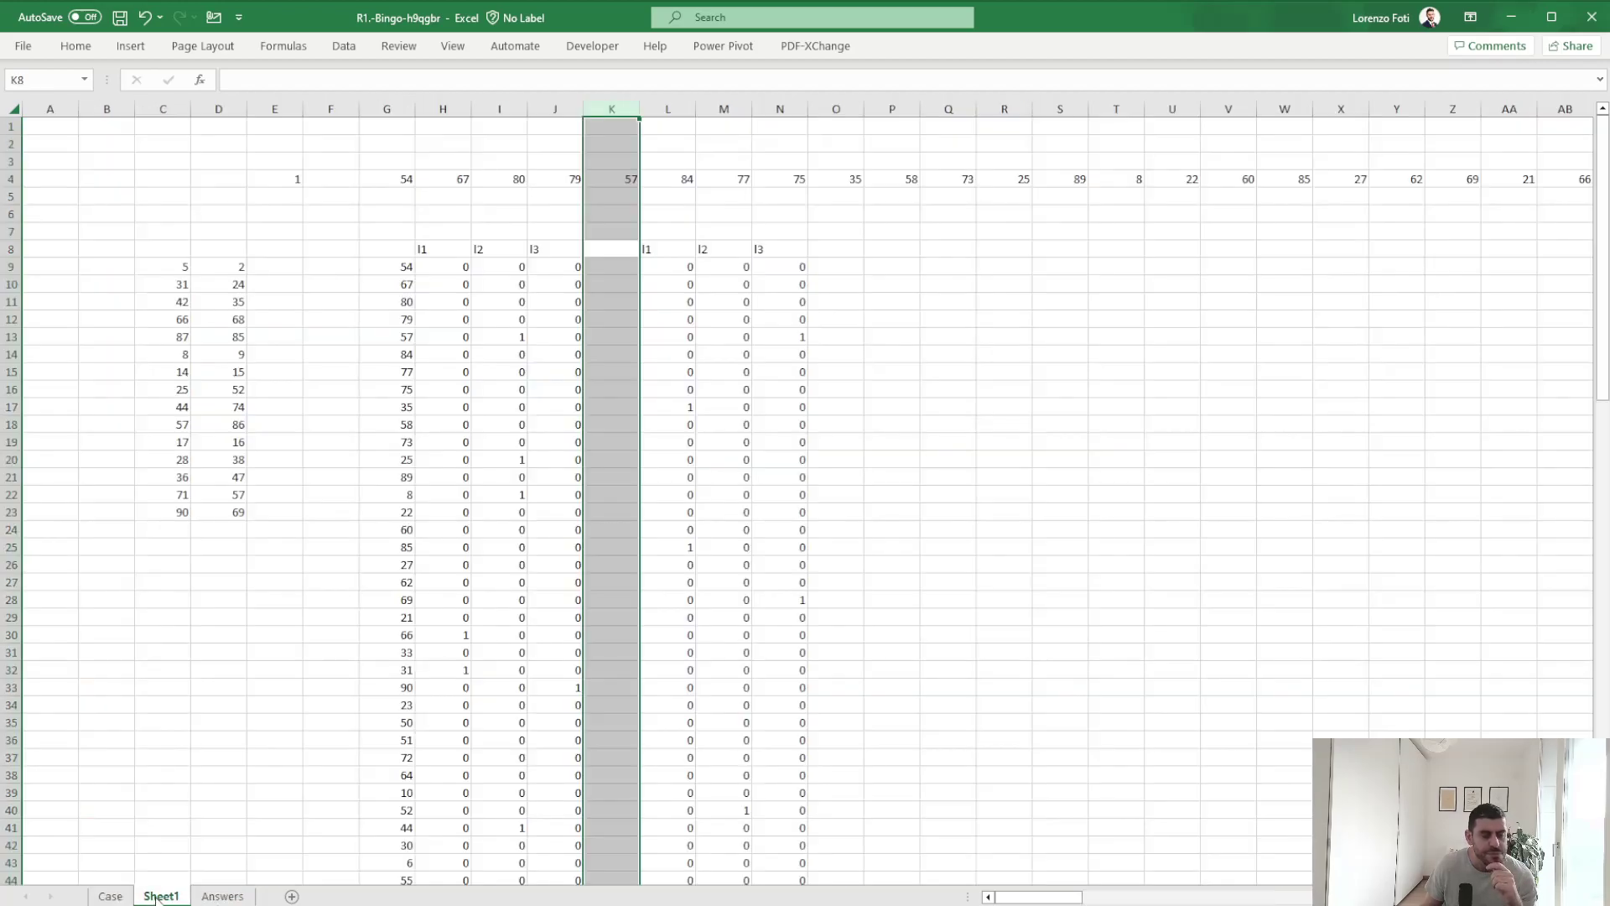
pyautogui.click(110, 896)
pyautogui.moveTo(1352, 584); pyautogui.dragTo(1523, 585)
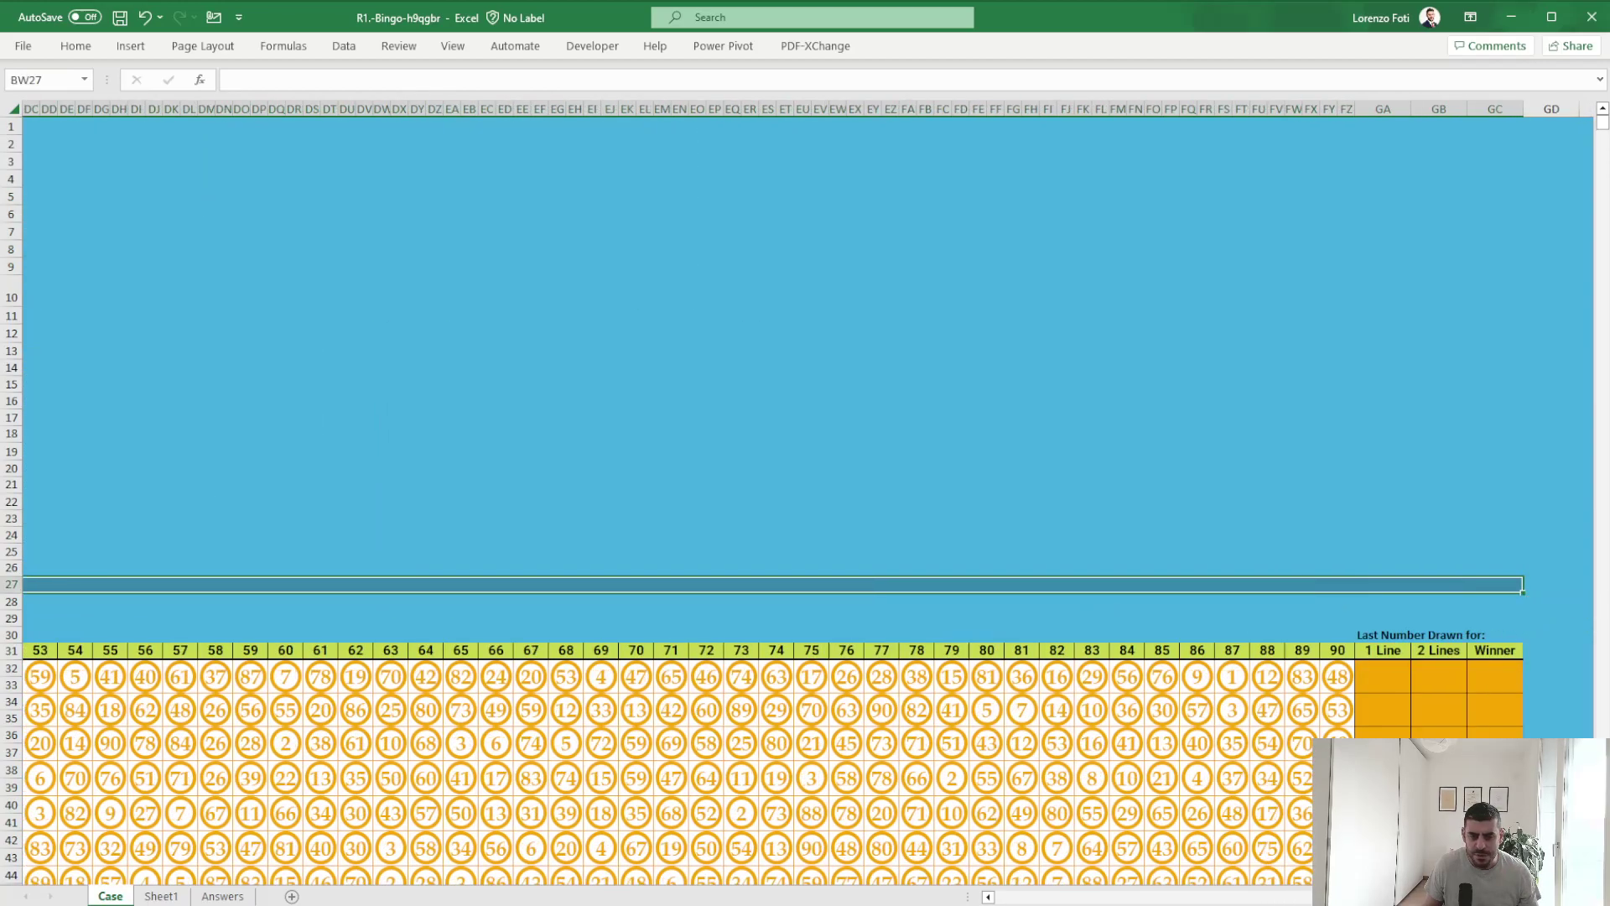
pyautogui.click(1241, 535)
pyautogui.click(161, 896)
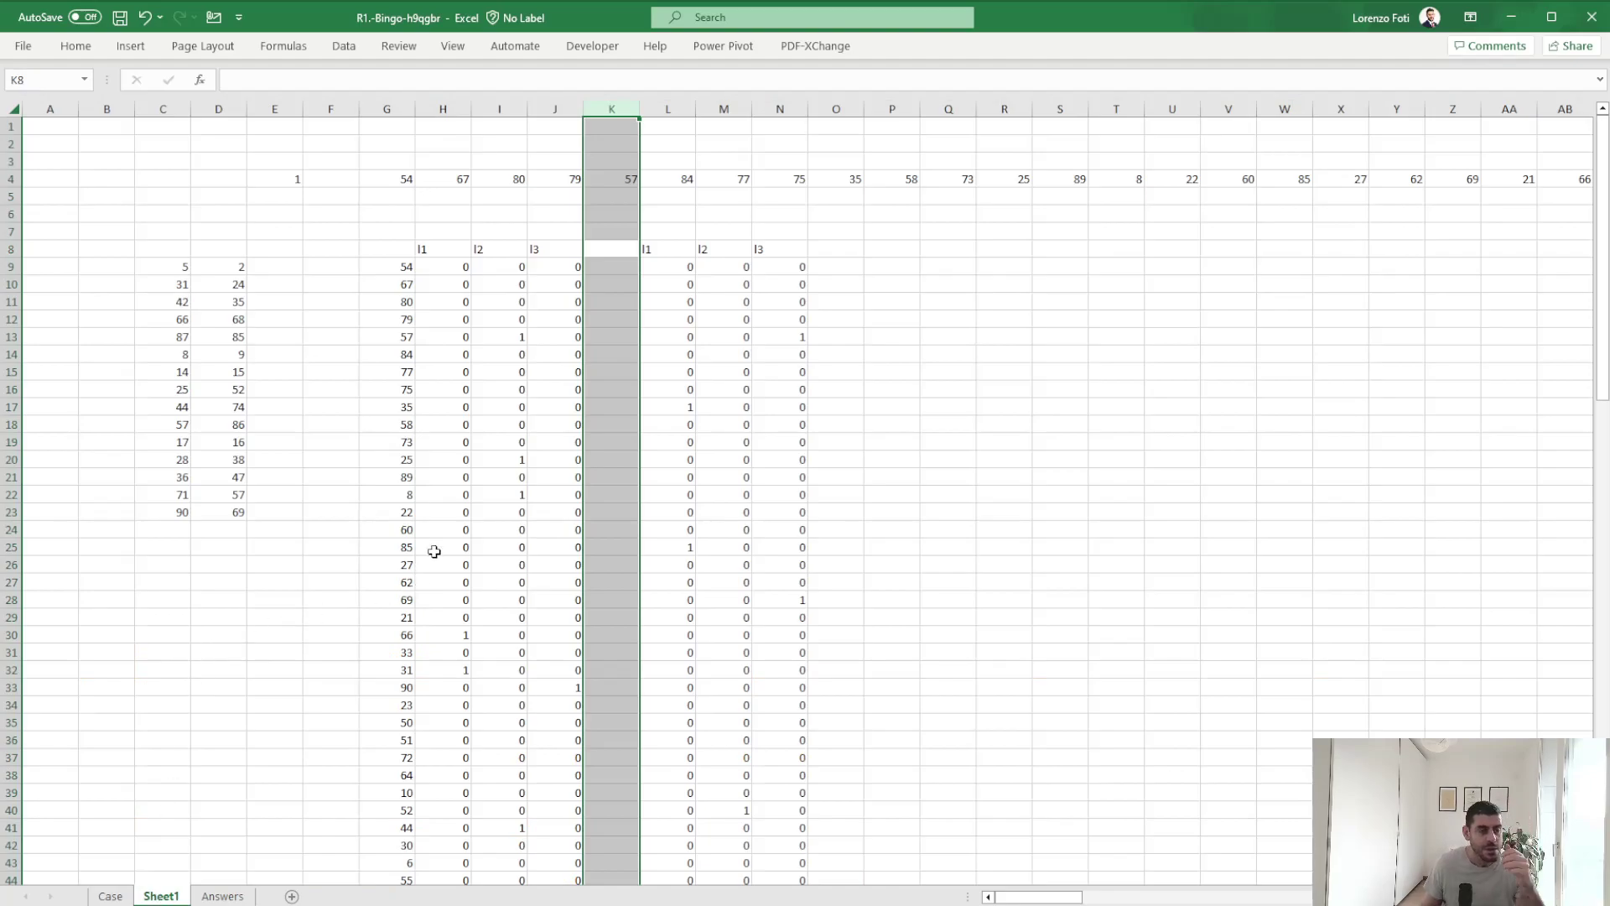
# Insert four more blank columns before Player 2's block on Sheet1 and copy the l1, l2, l3 headings from H8:J8 to K8:M8.
pyautogui.hotkey('ctrl', 'shift', '+')
pyautogui.hotkey('ctrl', 'shift', '+')
pyautogui.press('Left')
pyautogui.press('Left')
pyautogui.press('Left')
pyautogui.press('Right')
pyautogui.press('Down')
pyautogui.press('Left')
pyautogui.press('Up')
pyautogui.hotkey('shift', 'Right')
pyautogui.hotkey('shift', 'Right')
pyautogui.hotkey('ctrl', 'c')
pyautogui.press('Right')
pyautogui.press('Right')
pyautogui.press('Right')
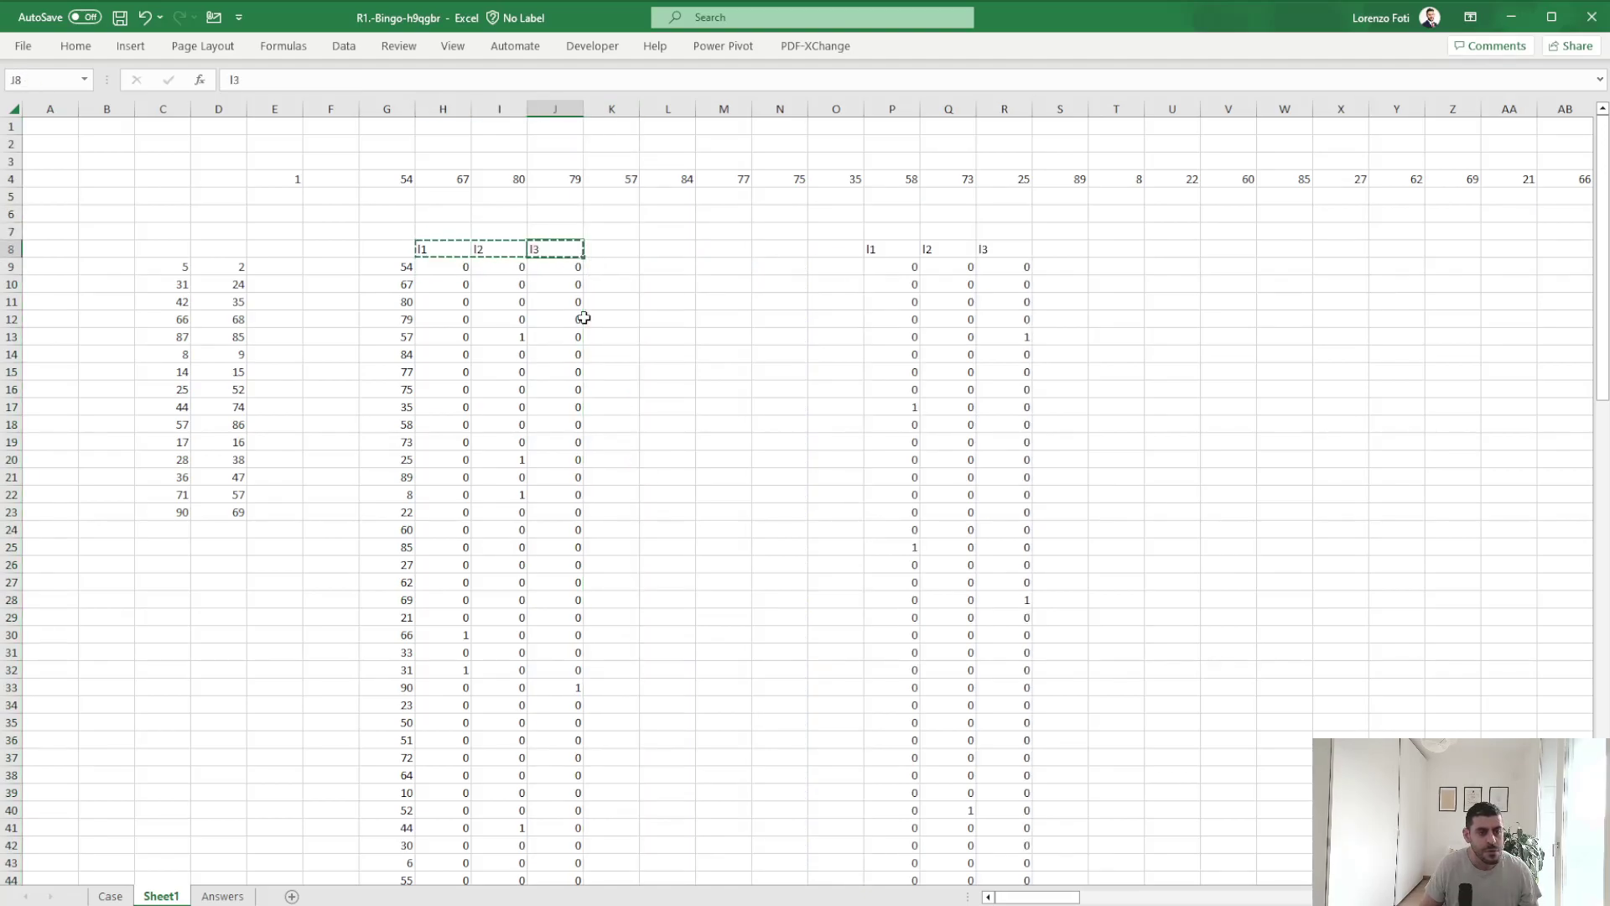
pyautogui.hotkey('ctrl', 'v')
# Start the running l1 count for Player 1 in K9 with a reference to H9.
pyautogui.press('Down')
pyautogui.write('+')
pyautogui.press('Left')
pyautogui.press('Left')
pyautogui.press('Left')
pyautogui.write('+')
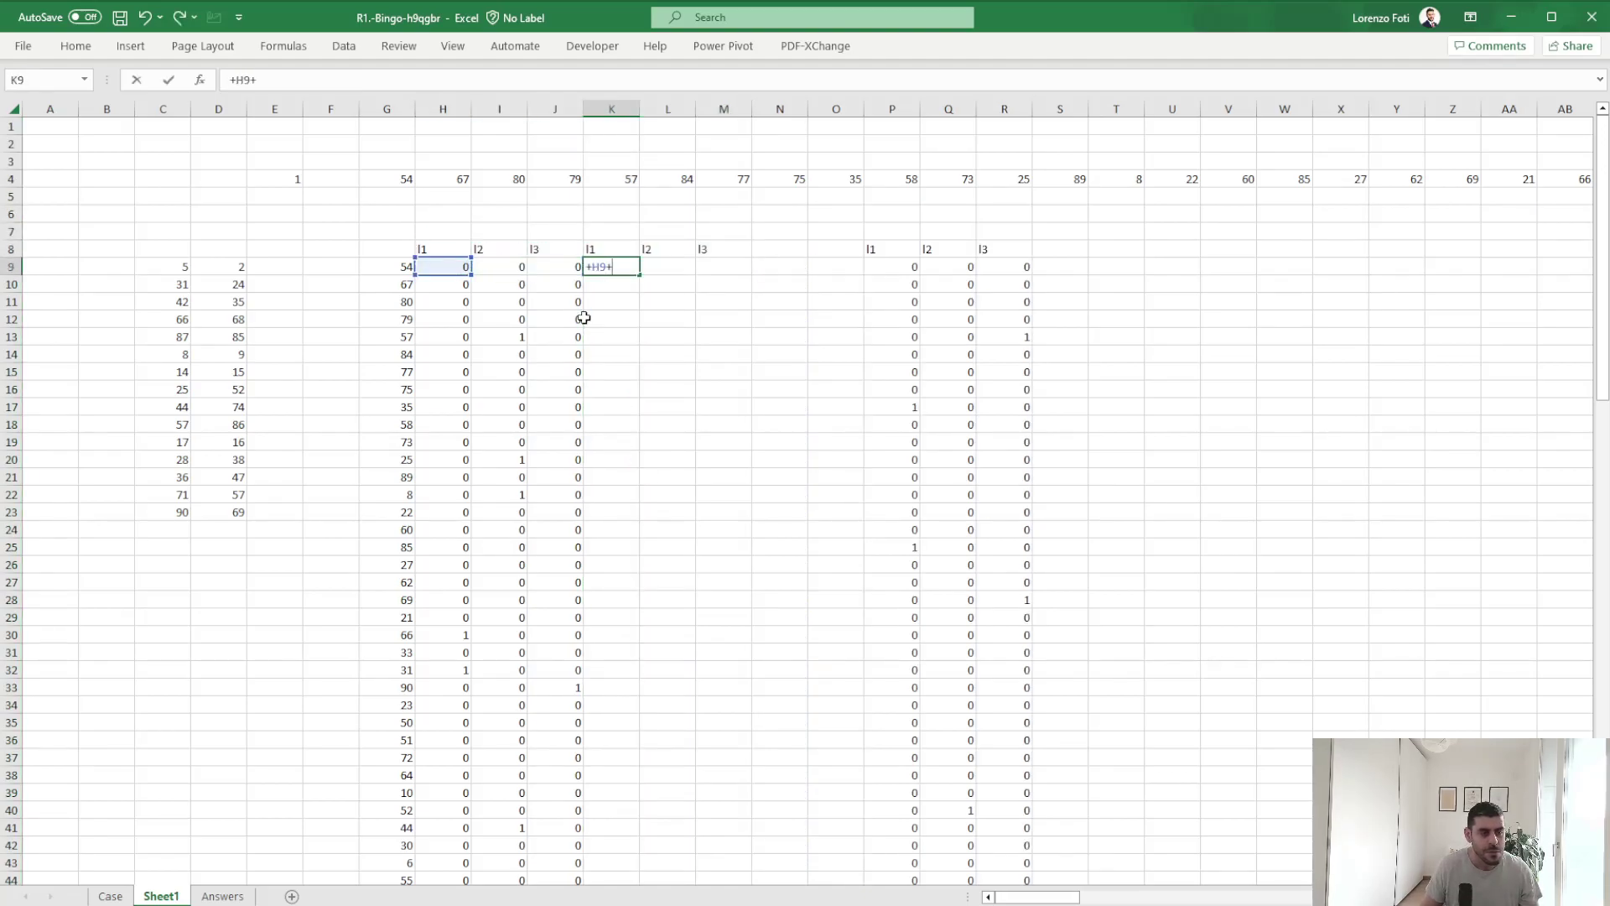
pyautogui.press('Return')
pyautogui.press('Return')
# Enter a running-total formula in K10 that adds K9 to a match flag in row 10.
pyautogui.write('+')
pyautogui.press('Up')
pyautogui.write('+')
pyautogui.press('Left')
pyautogui.press('Left')
pyautogui.press('Left')
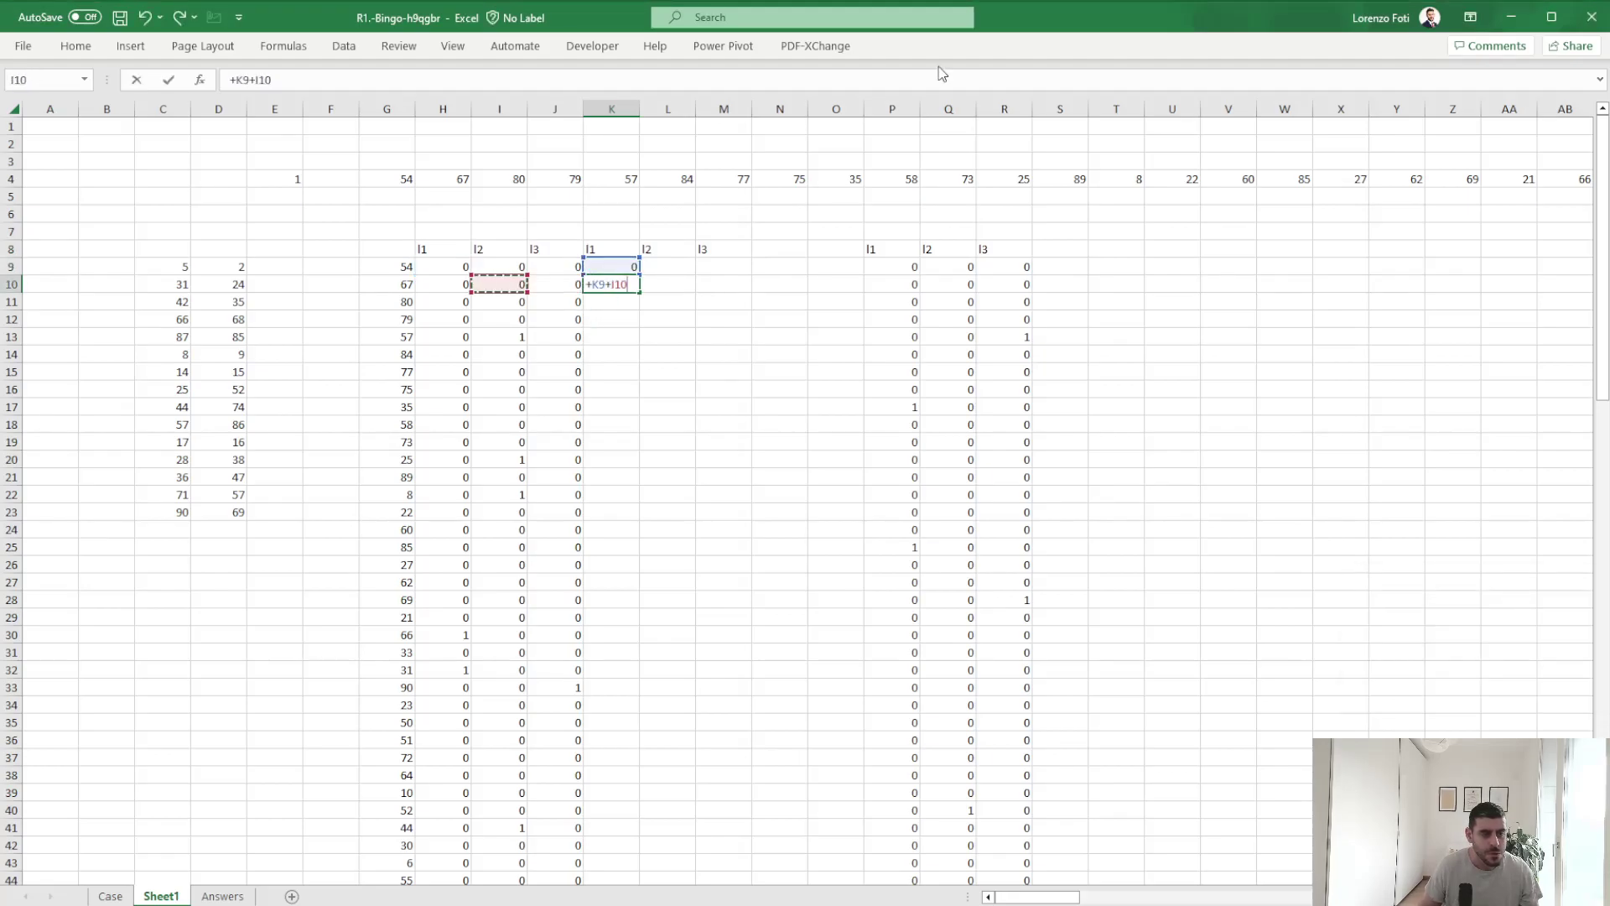
pyautogui.press('Return')
# Complete the K10 running total with Player 1's l1 match flag and copy it down column K to row 98.
pyautogui.press('Up')
pyautogui.hotkey('ctrl', 'c')
pyautogui.press('Left')
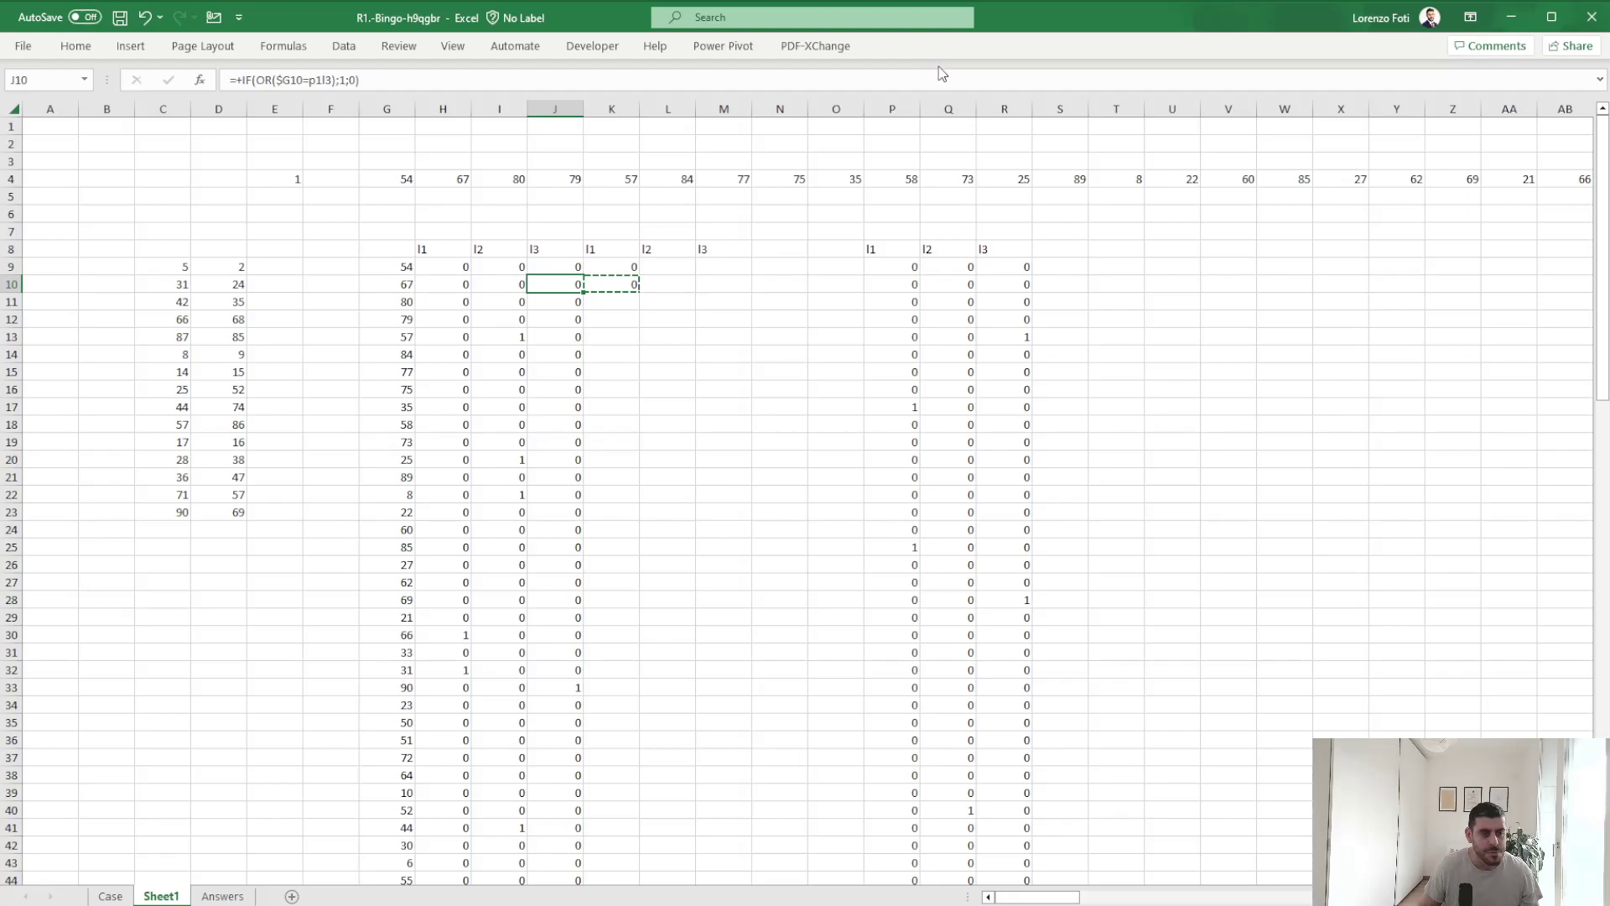
pyautogui.hotkey('ctrl', 'Down')
pyautogui.press('Right')
pyautogui.hotkey('ctrl', 'shift', 'Up')
pyautogui.press('Return')
# Copy the running l1 count in K9:K98 into the l2 and l3 columns, L9:M98.
pyautogui.hotkey('ctrl', 'Up')
pyautogui.press('Down')
pyautogui.hotkey('ctrl', 'shift', 'Down')
pyautogui.hotkey('ctrl', 'c')
pyautogui.hotkey('ctrl', 'Up')
pyautogui.press('Down')
pyautogui.press('Right')
pyautogui.hotkey('shift', 'Right')
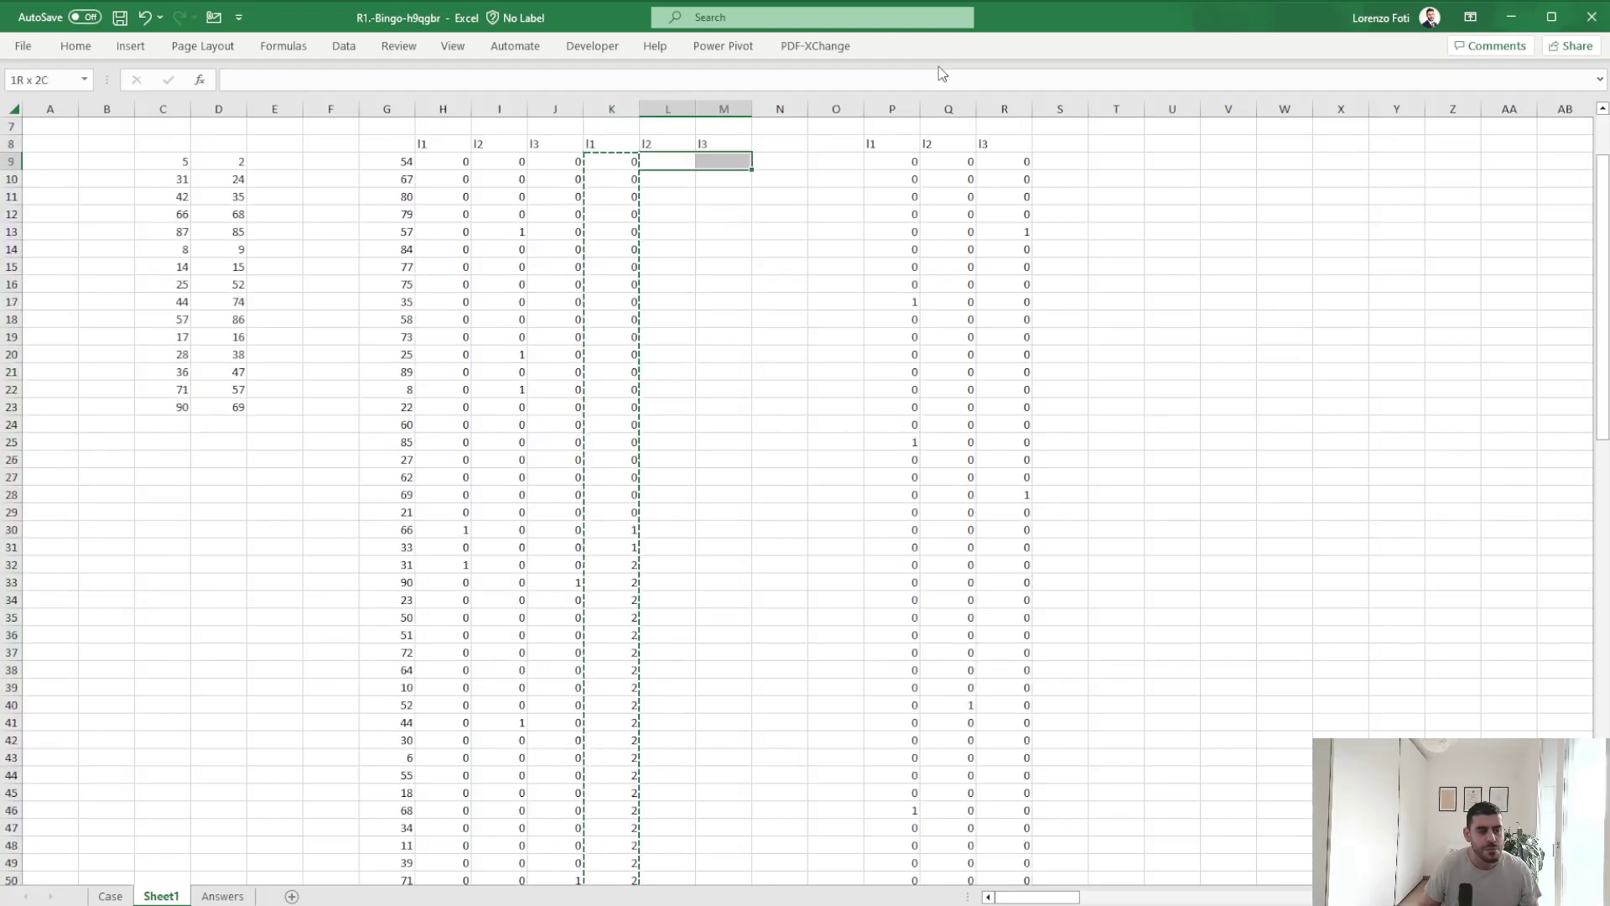
pyautogui.hotkey('ctrl', 'shift', 'Down')
pyautogui.hotkey('ctrl', 'v')
pyautogui.press('Escape')
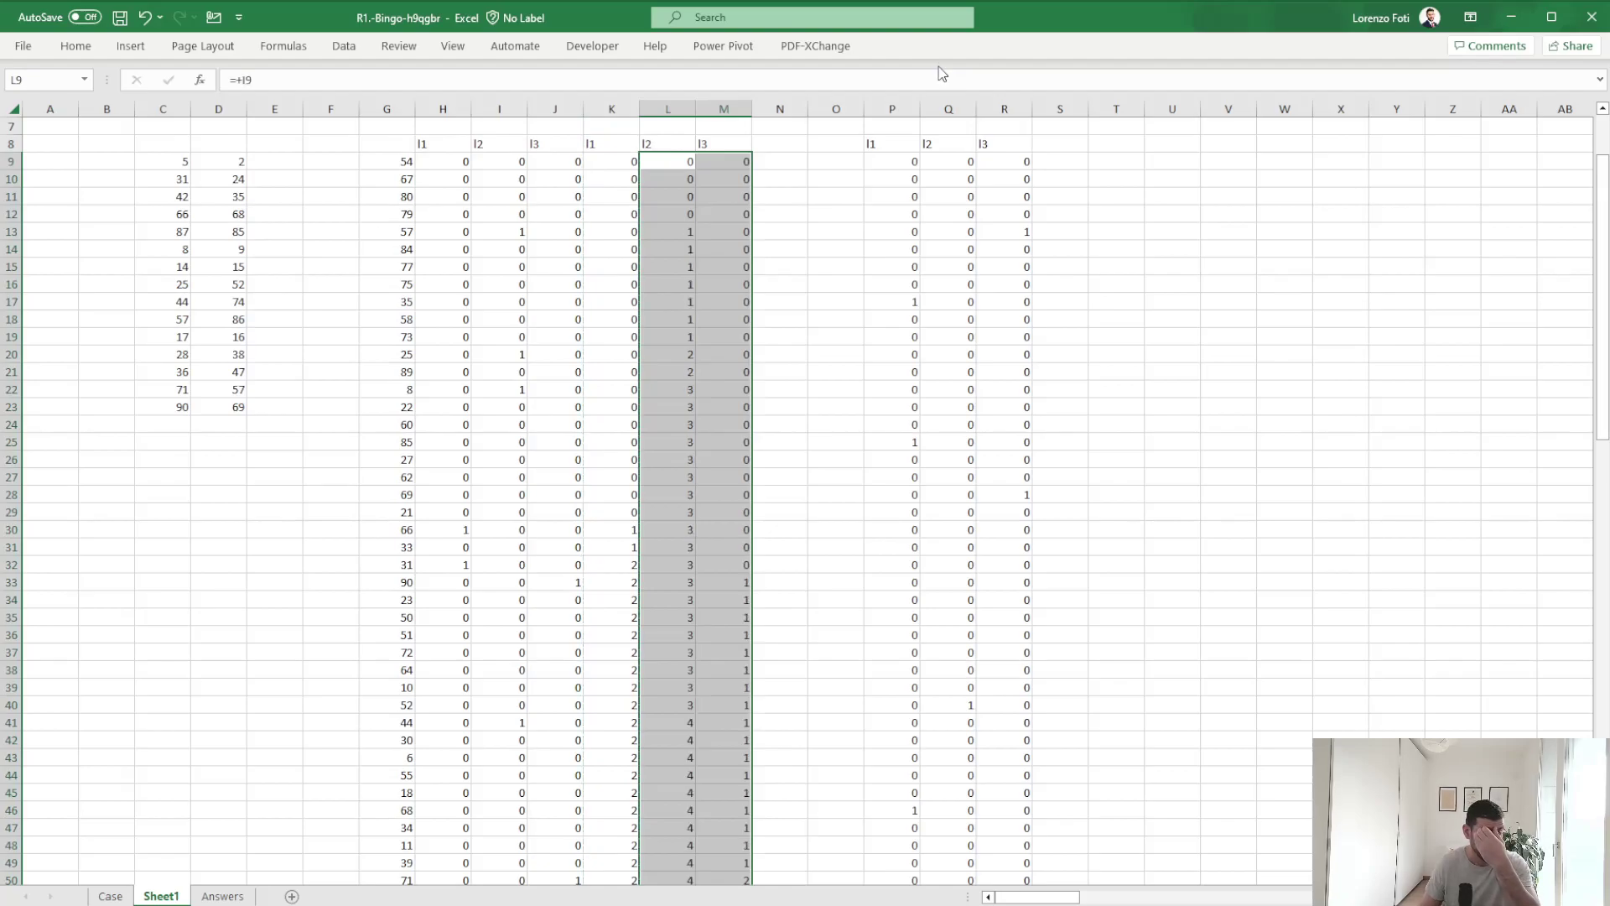
# Review Player 1's ticket on the Case sheet and enter +MATCH(5;K9:K98;0) in K7 of Sheet1.
pyautogui.click(111, 896)
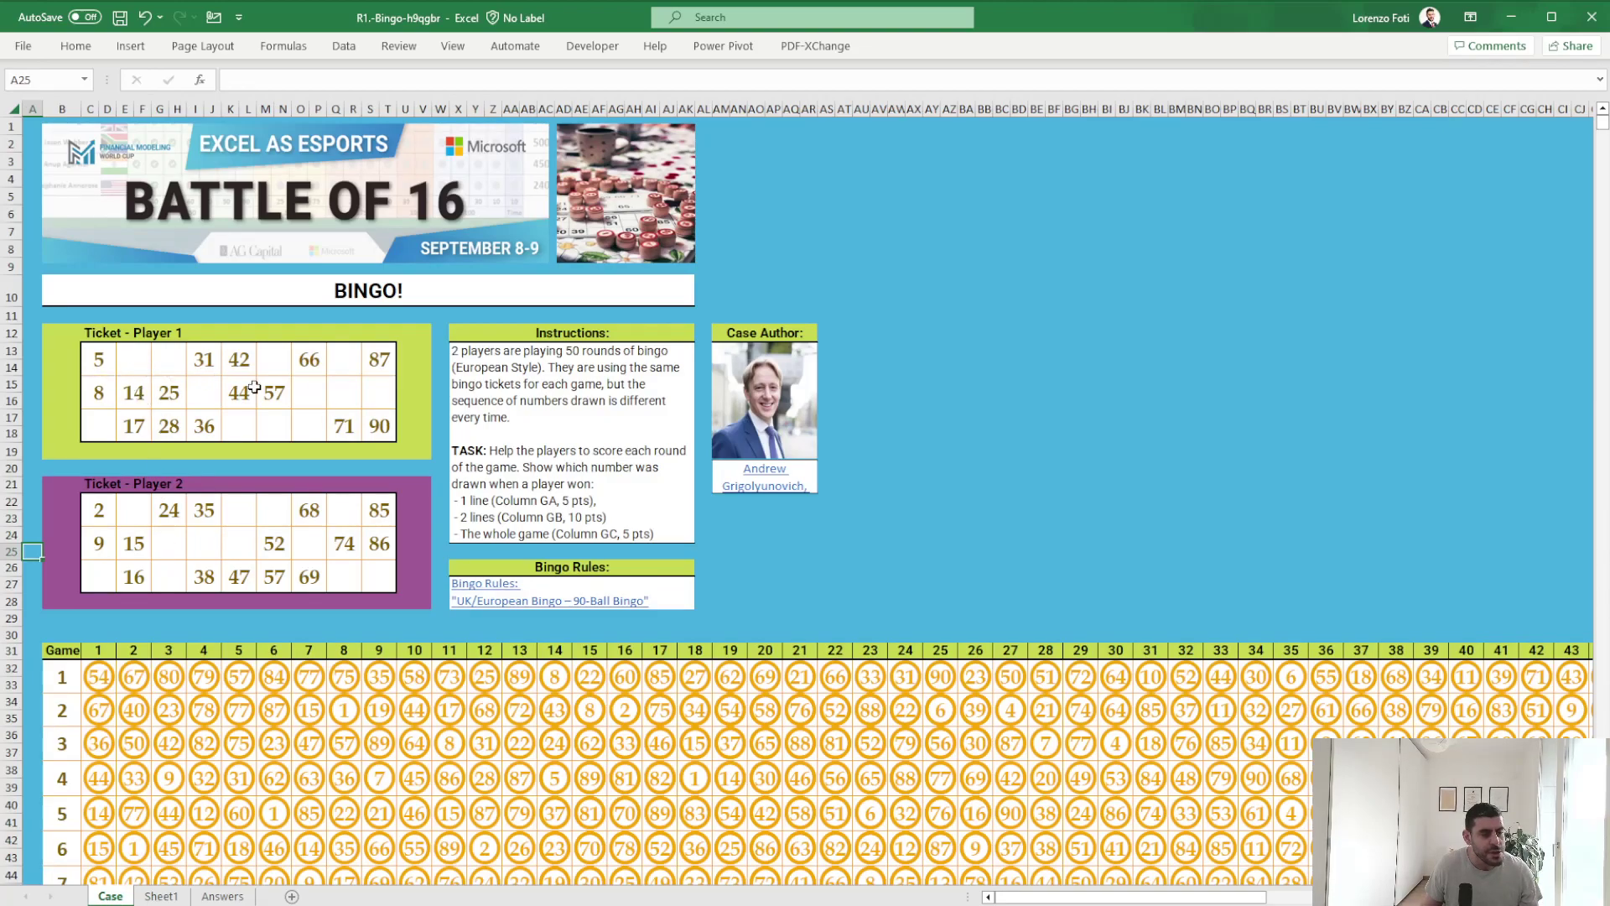
pyautogui.click(161, 896)
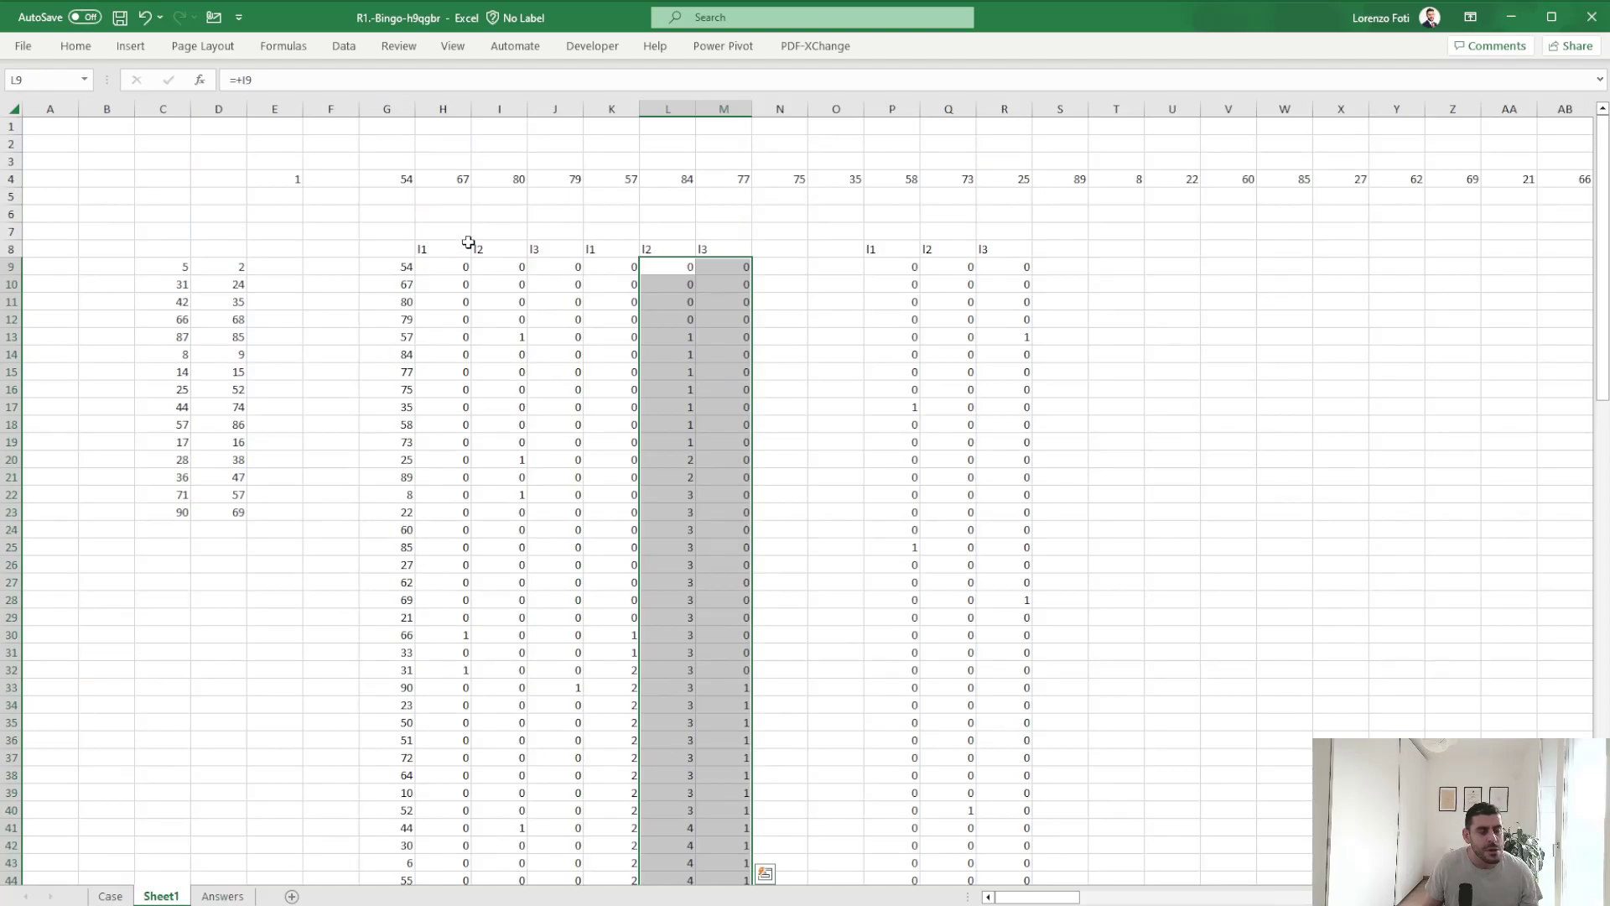
pyautogui.click(631, 228)
pyautogui.write('+match(5;')
pyautogui.press('Down')
pyautogui.press('Down')
pyautogui.hotkey('ctrl', 'shift', 'Down')
pyautogui.write(';0)')
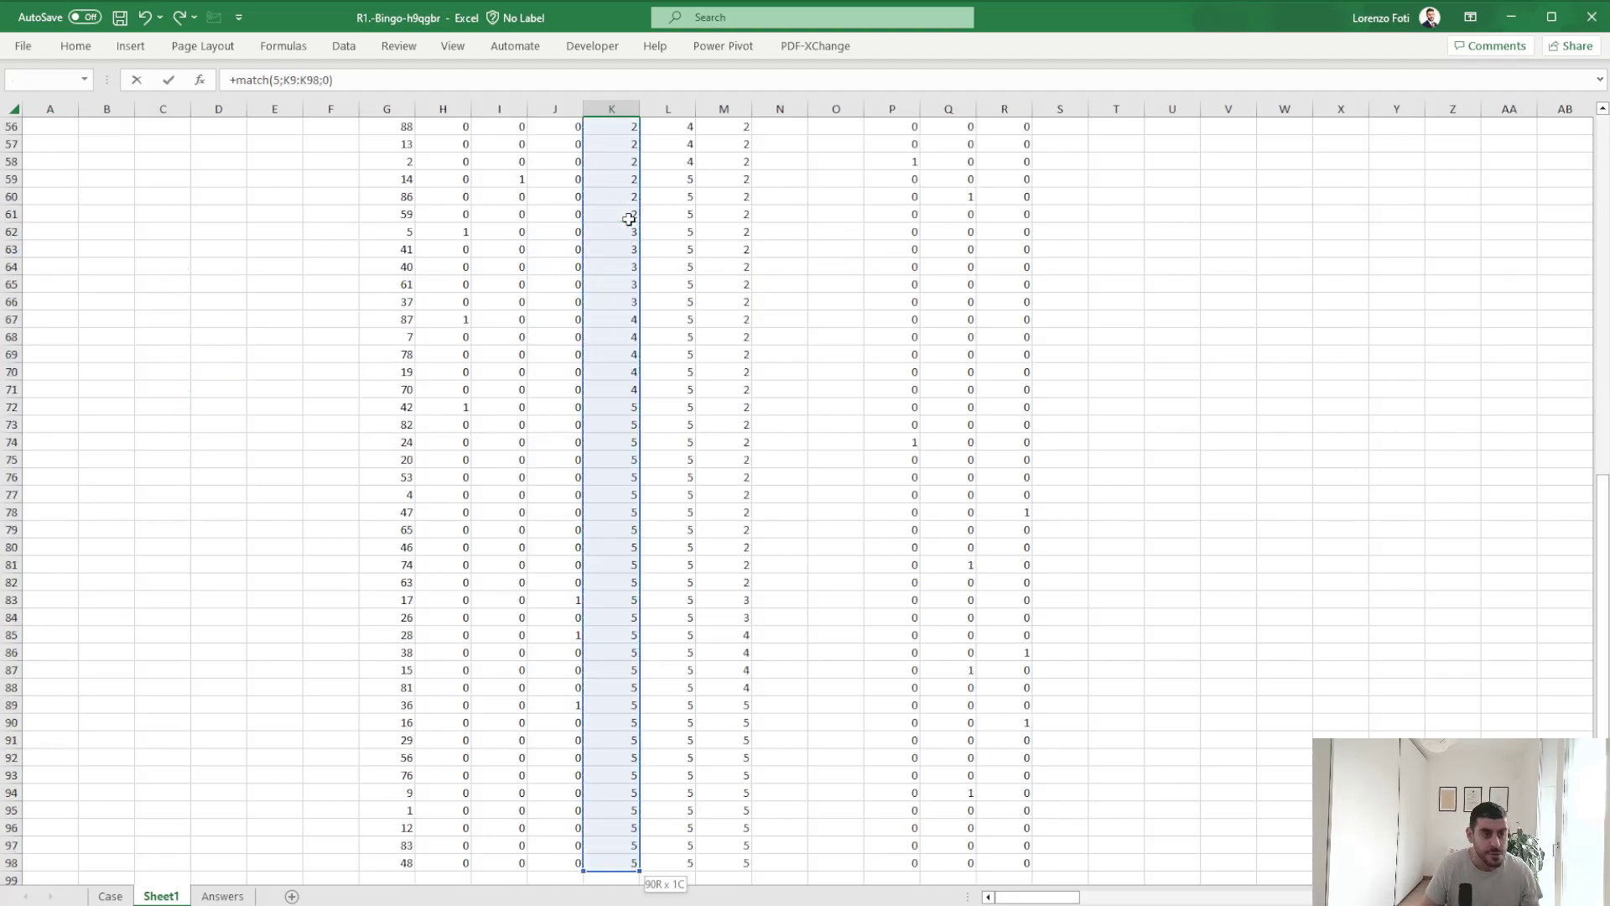
pyautogui.press('Return')
# Fill the K7 MATCH formula across to L7 and M7 for l2 and l3.
pyautogui.press('Up')
pyautogui.press('Up')
pyautogui.press('Up')
pyautogui.press('Down')
pyautogui.press('Down')
pyautogui.press('Right')
pyautogui.hotkey('ctrl', 'r')
pyautogui.press('Right')
pyautogui.hotkey('ctrl', 'r')
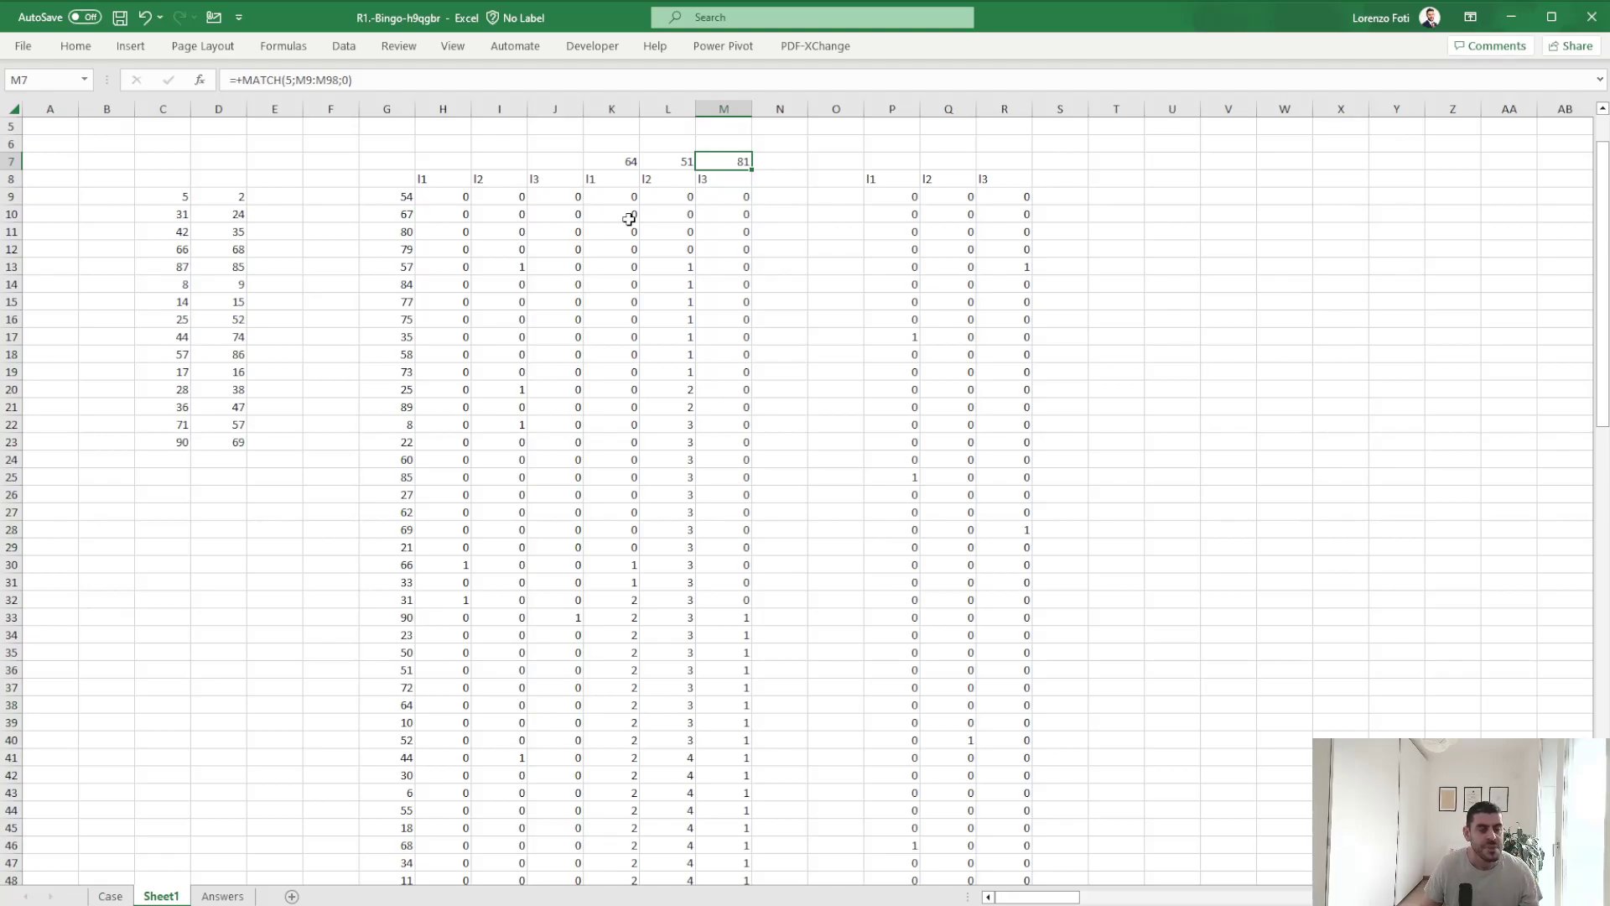
# Copy Player 1's running counts with headings and MATCH formulas from K7:M98 to Player 2's block starting at S7.
pyautogui.scroll(2, 629, 219)
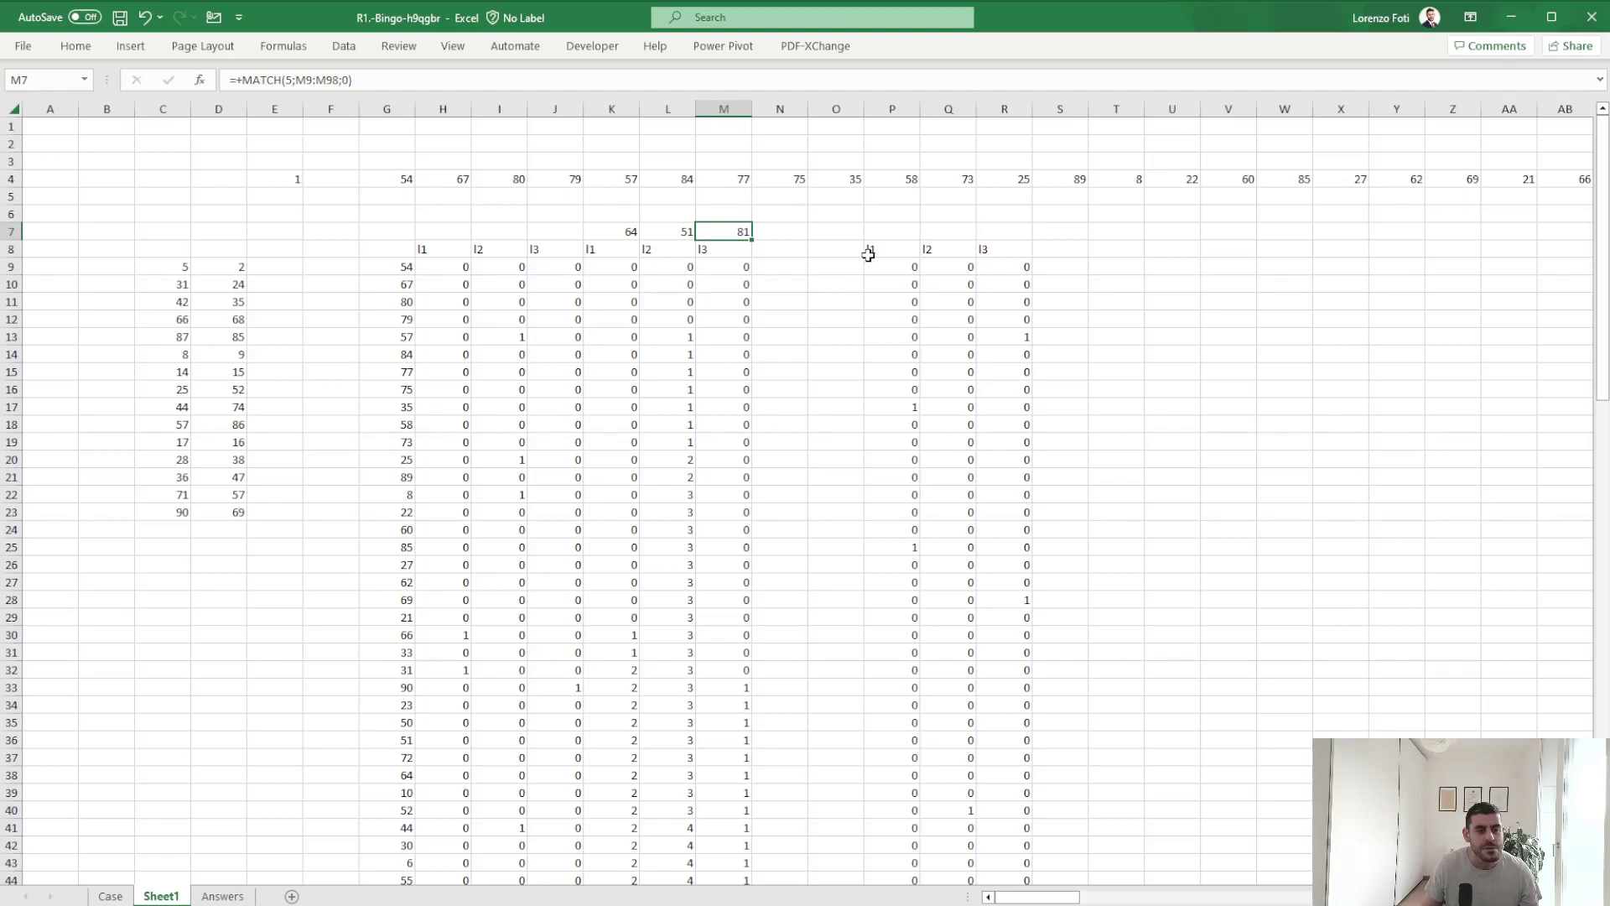
pyautogui.click(604, 249)
pyautogui.press('Up')
pyautogui.hotkey('shift', 'Right')
pyautogui.hotkey('shift', 'Right')
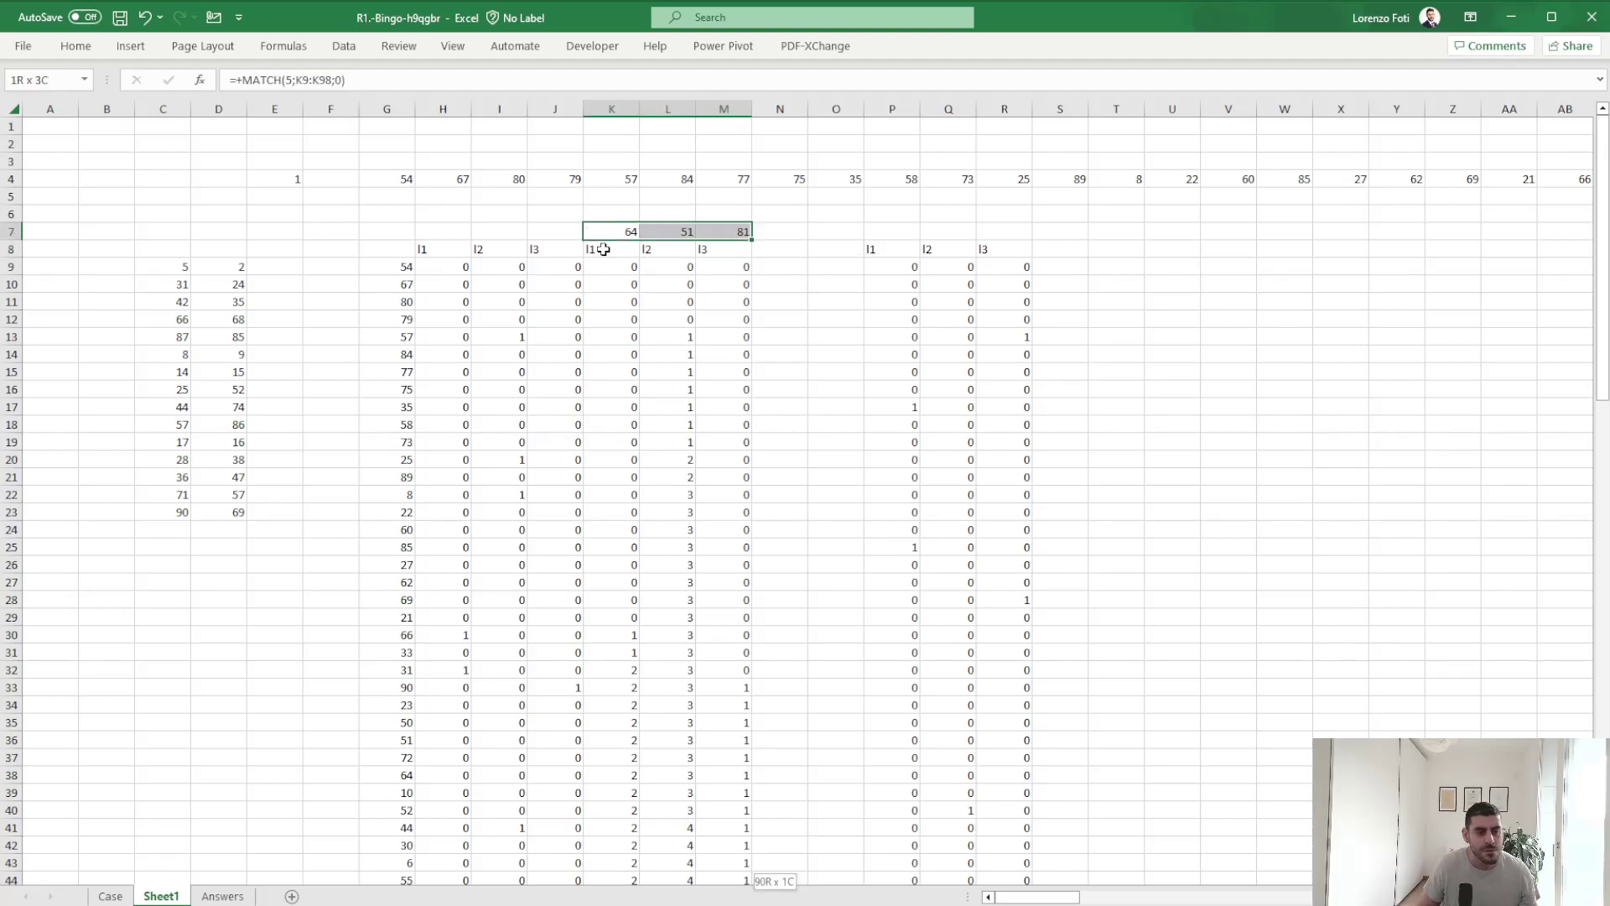
pyautogui.hotkey('ctrl', 'shift', 'Down')
pyautogui.hotkey('ctrl', 'c')
pyautogui.press('Up')
pyautogui.press('Right')
pyautogui.press('Right')
pyautogui.press('Right')
pyautogui.press('Down')
pyautogui.press('Right')
pyautogui.press('Right')
pyautogui.press('Right')
pyautogui.press('Right')
pyautogui.press('Right')
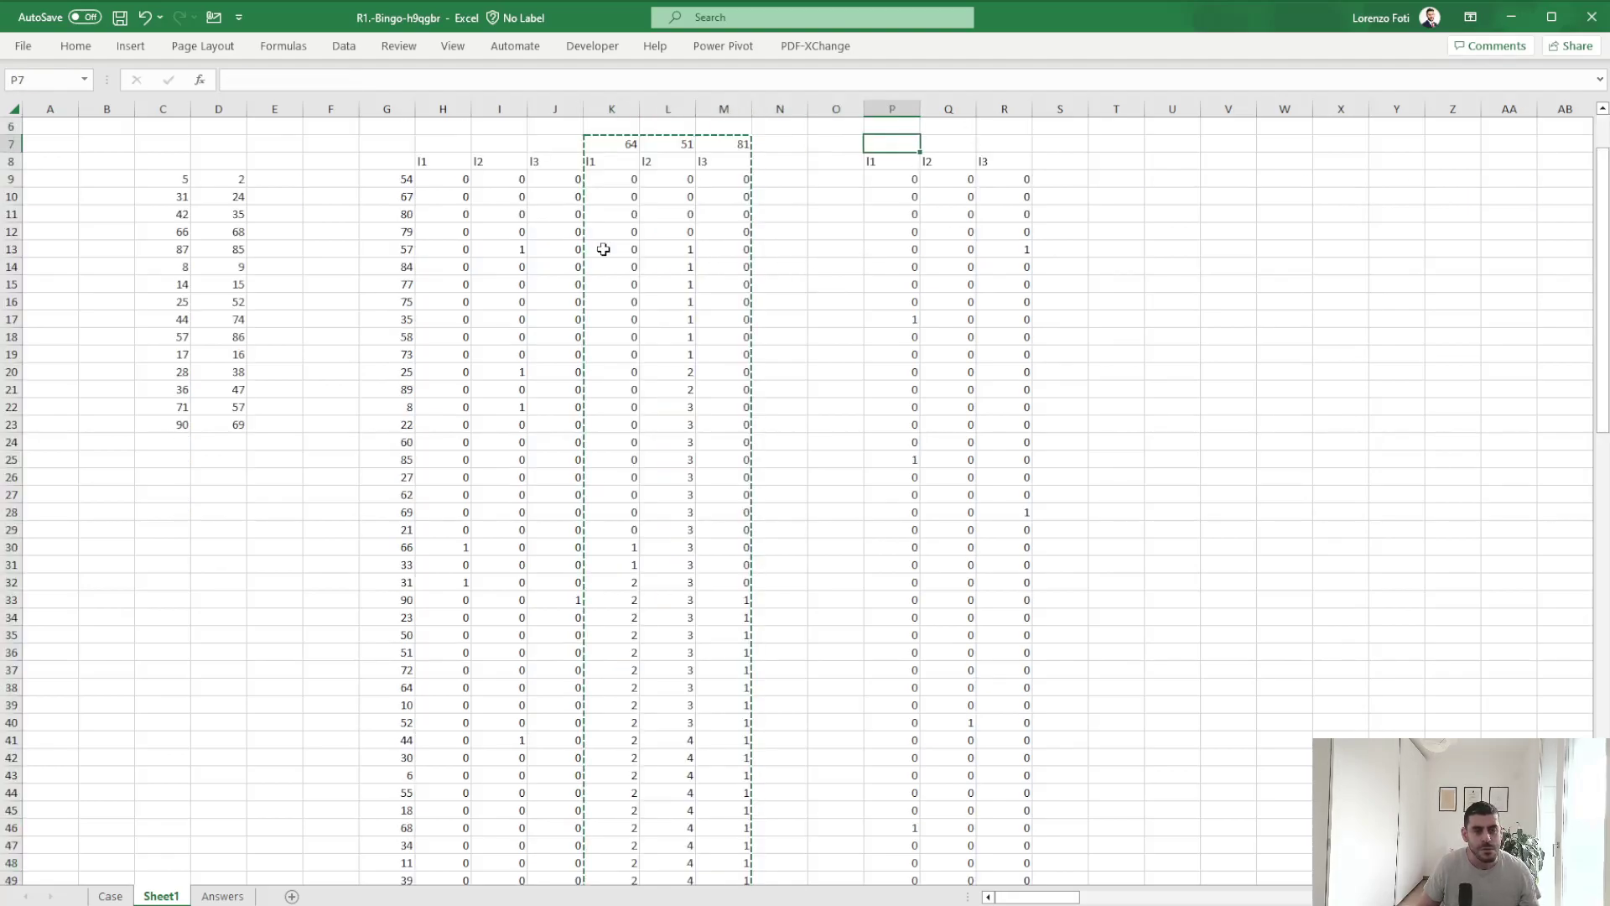
pyautogui.hotkey('ctrl', 'v')
pyautogui.press('Escape')
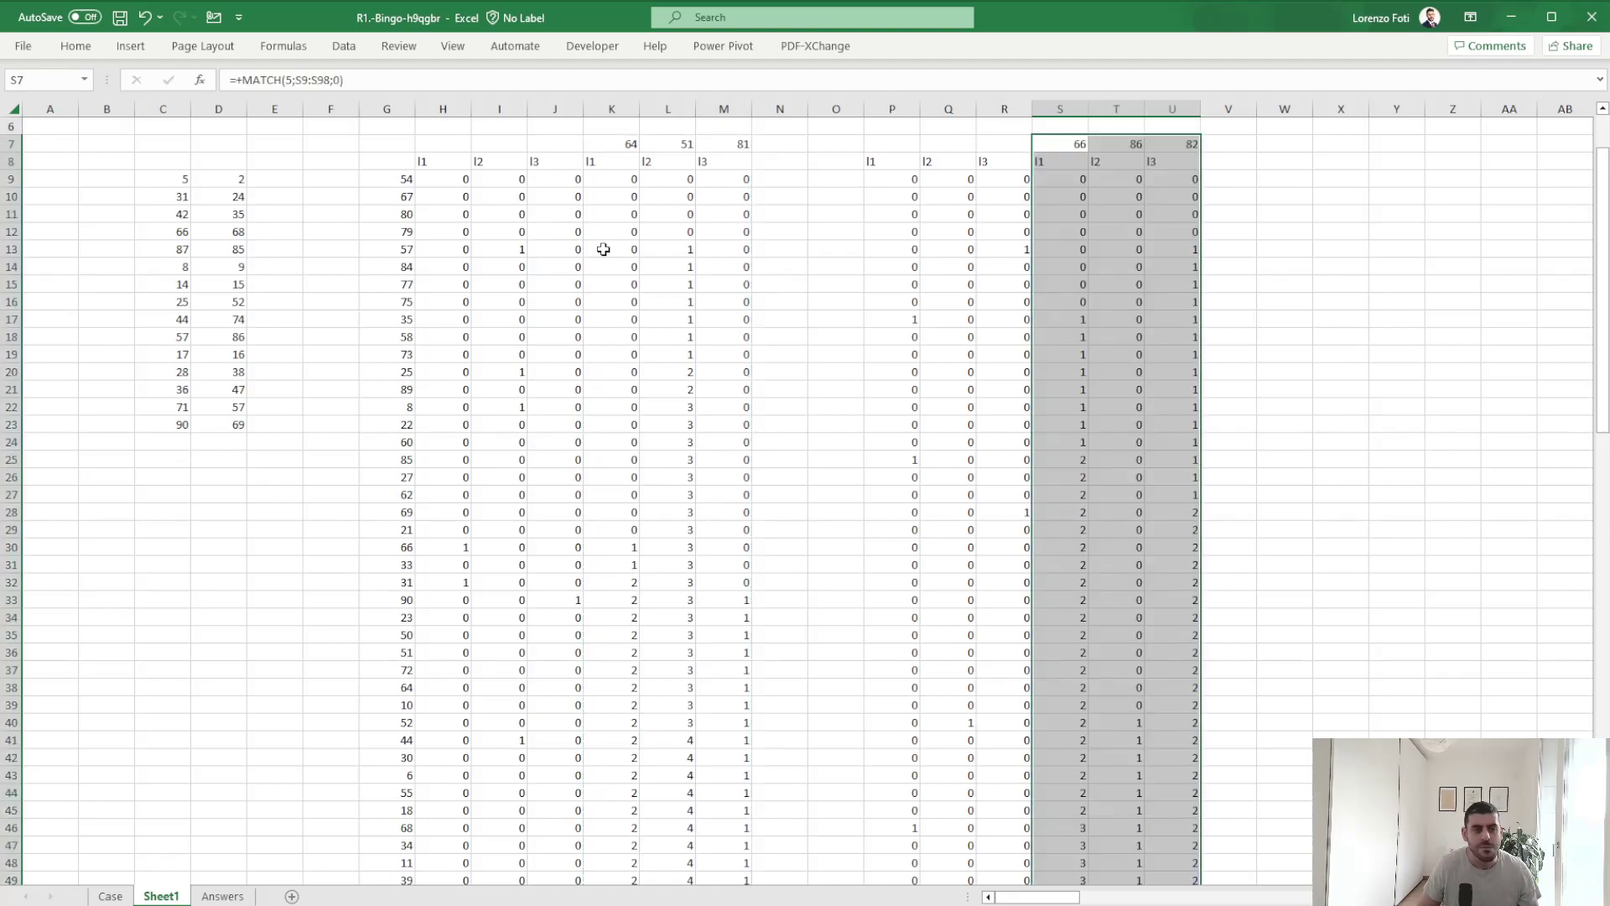
# Check Player 2's copied running counts and match positions in columns S to U.
pyautogui.press('Down')
pyautogui.press('Up')
pyautogui.hotkey('ctrl', 'shift', 'Down')
pyautogui.press('Down')
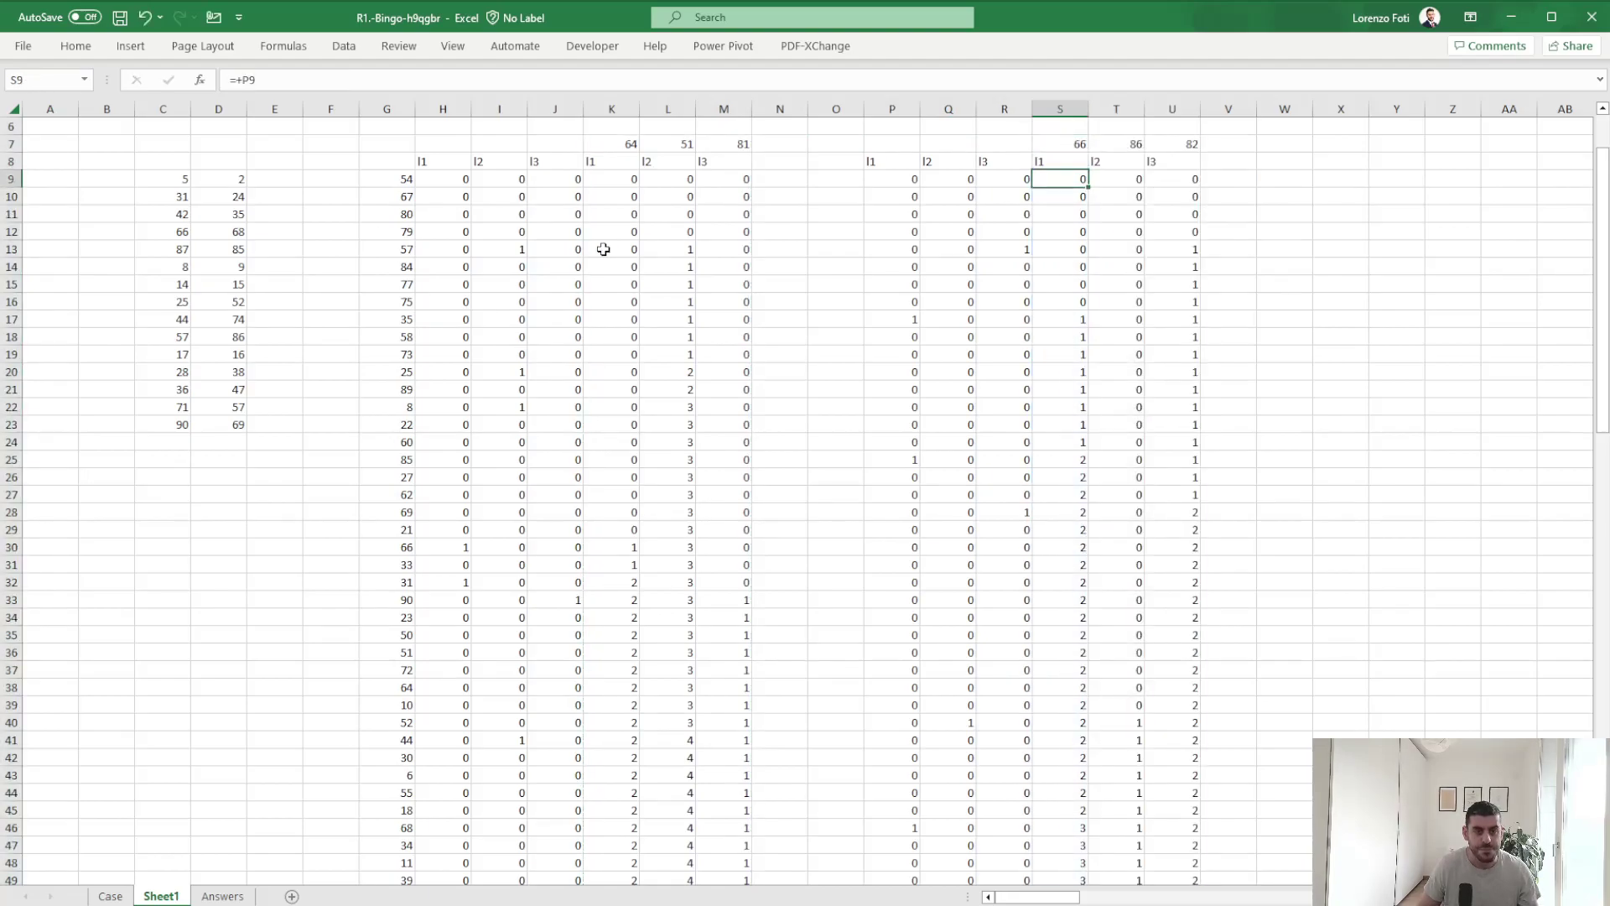
pyautogui.press('Up')
pyautogui.press('Up')
pyautogui.press('Up')
pyautogui.press('Up')
pyautogui.press('Up')
pyautogui.press('Up')
pyautogui.press('Up')
pyautogui.press('Down')
pyautogui.press('Down')
pyautogui.press('Down')
pyautogui.press('Down')
pyautogui.press('Down')
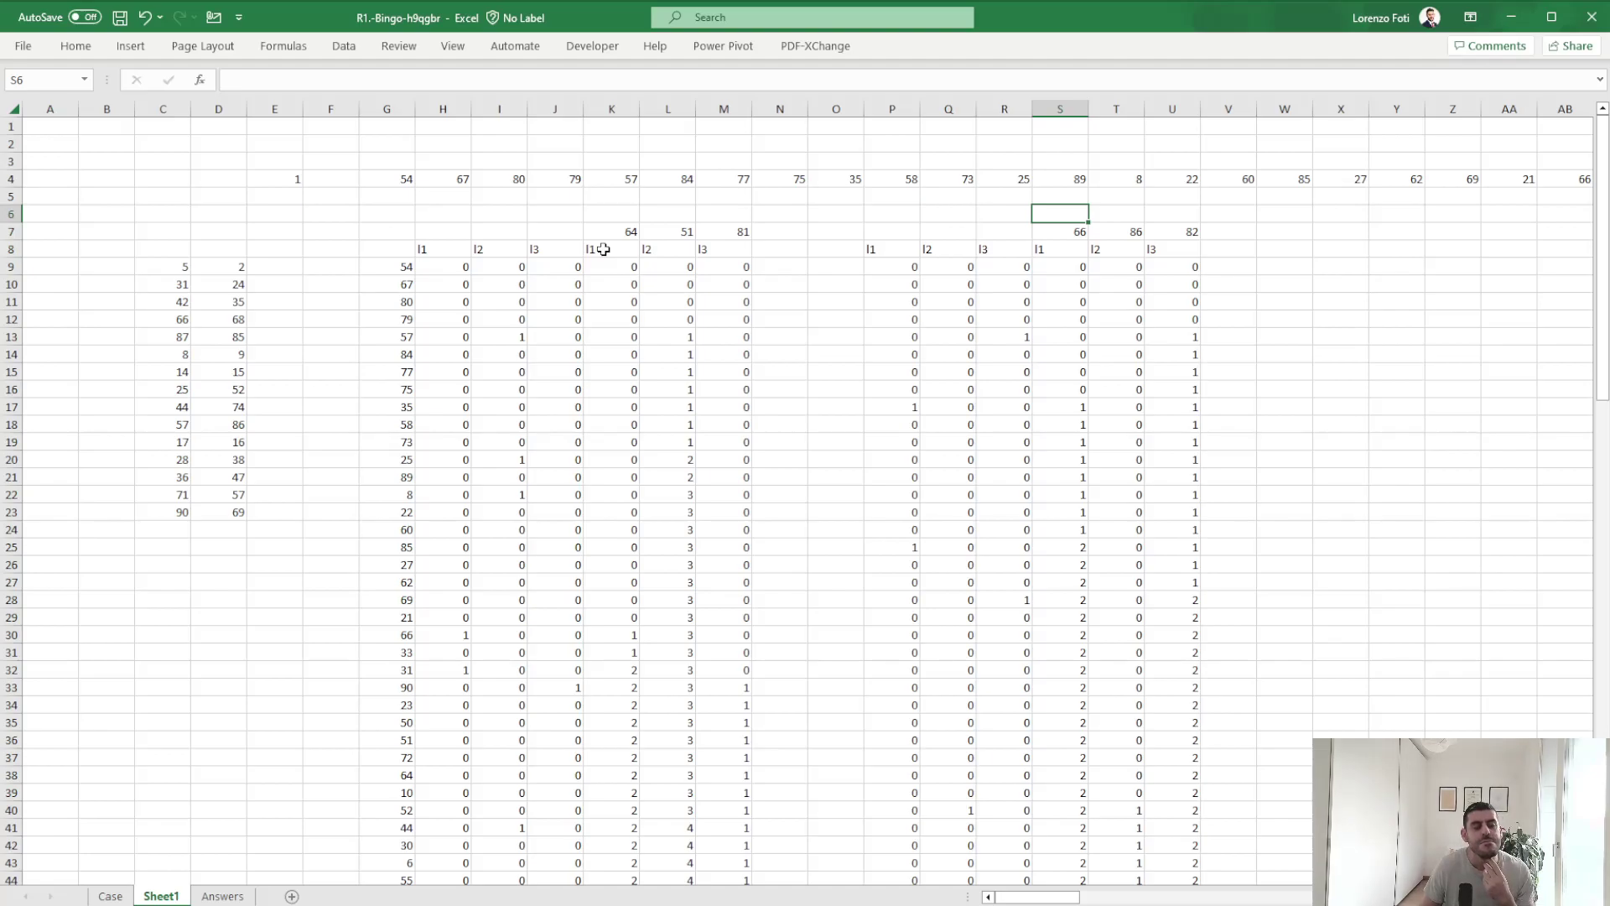
# Examine Player 1's match positions in K7:M7 to judge which lines are completed first, second and last.
pyautogui.press('Left')
pyautogui.press('Left')
pyautogui.press('Left')
pyautogui.press('Left')
pyautogui.press('Left')
pyautogui.press('Left')
pyautogui.press('Down')
pyautogui.press('Left')
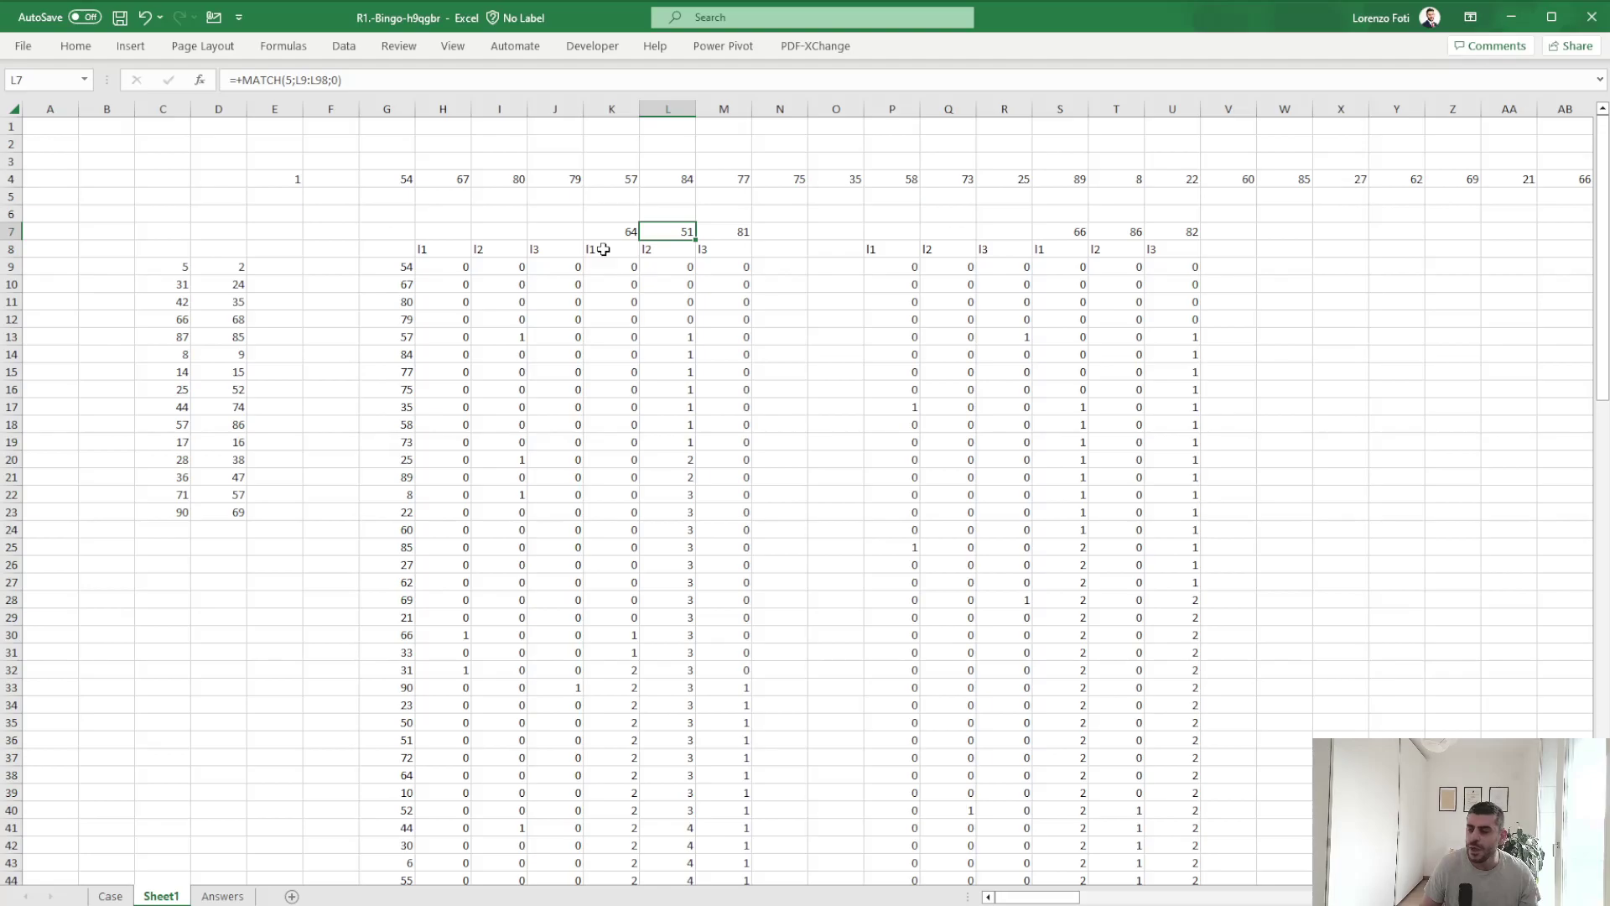
pyautogui.press('Left')
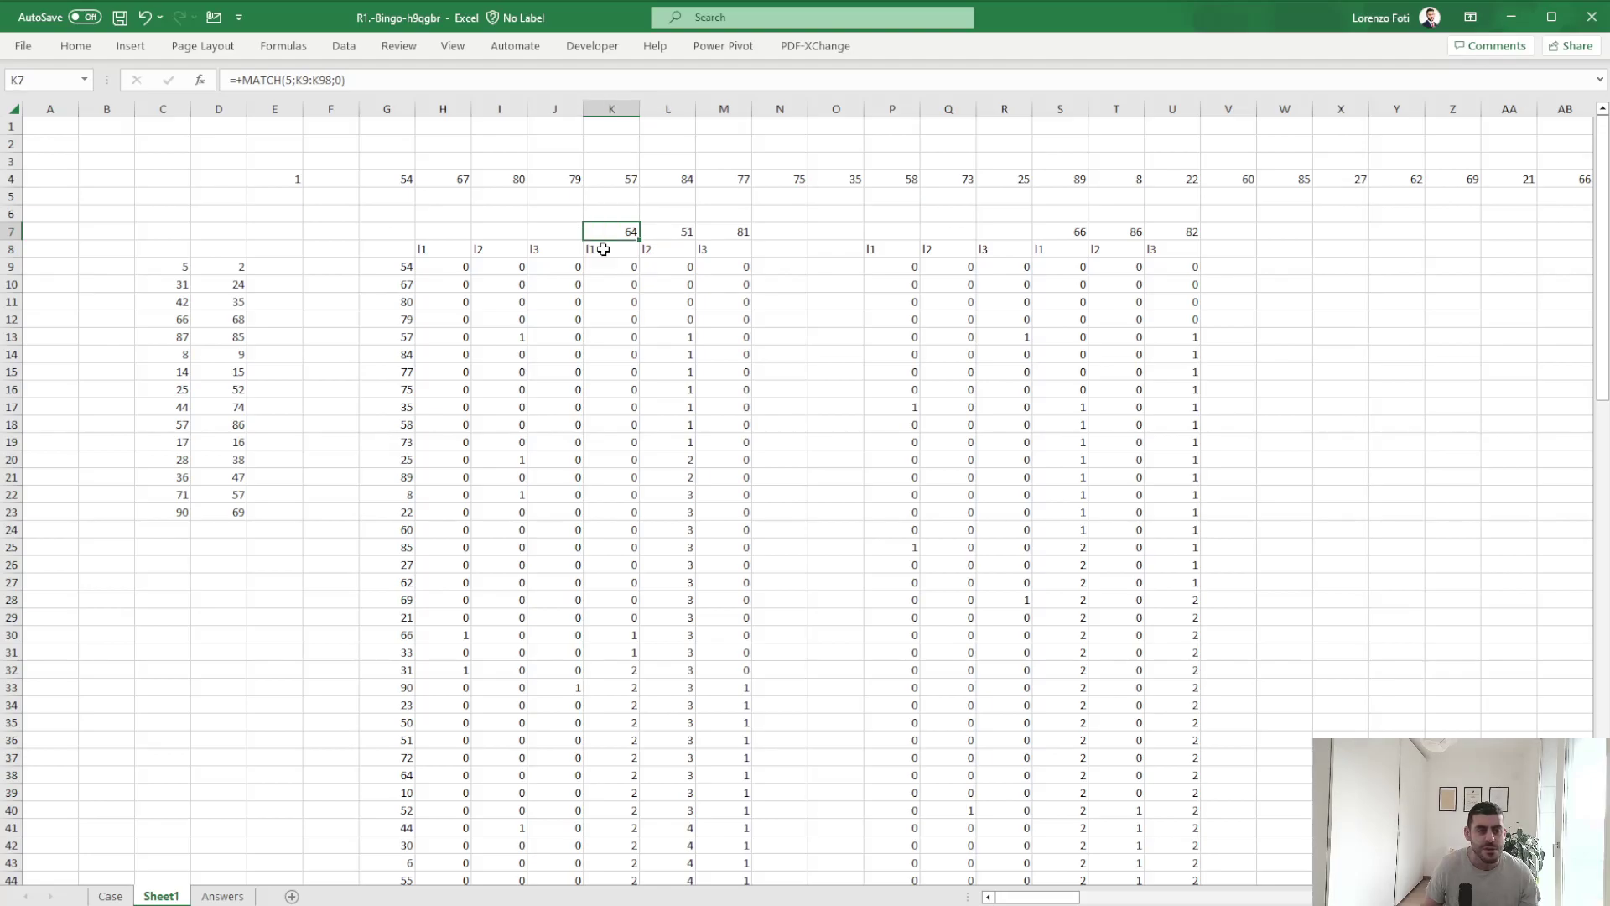
pyautogui.click(745, 233)
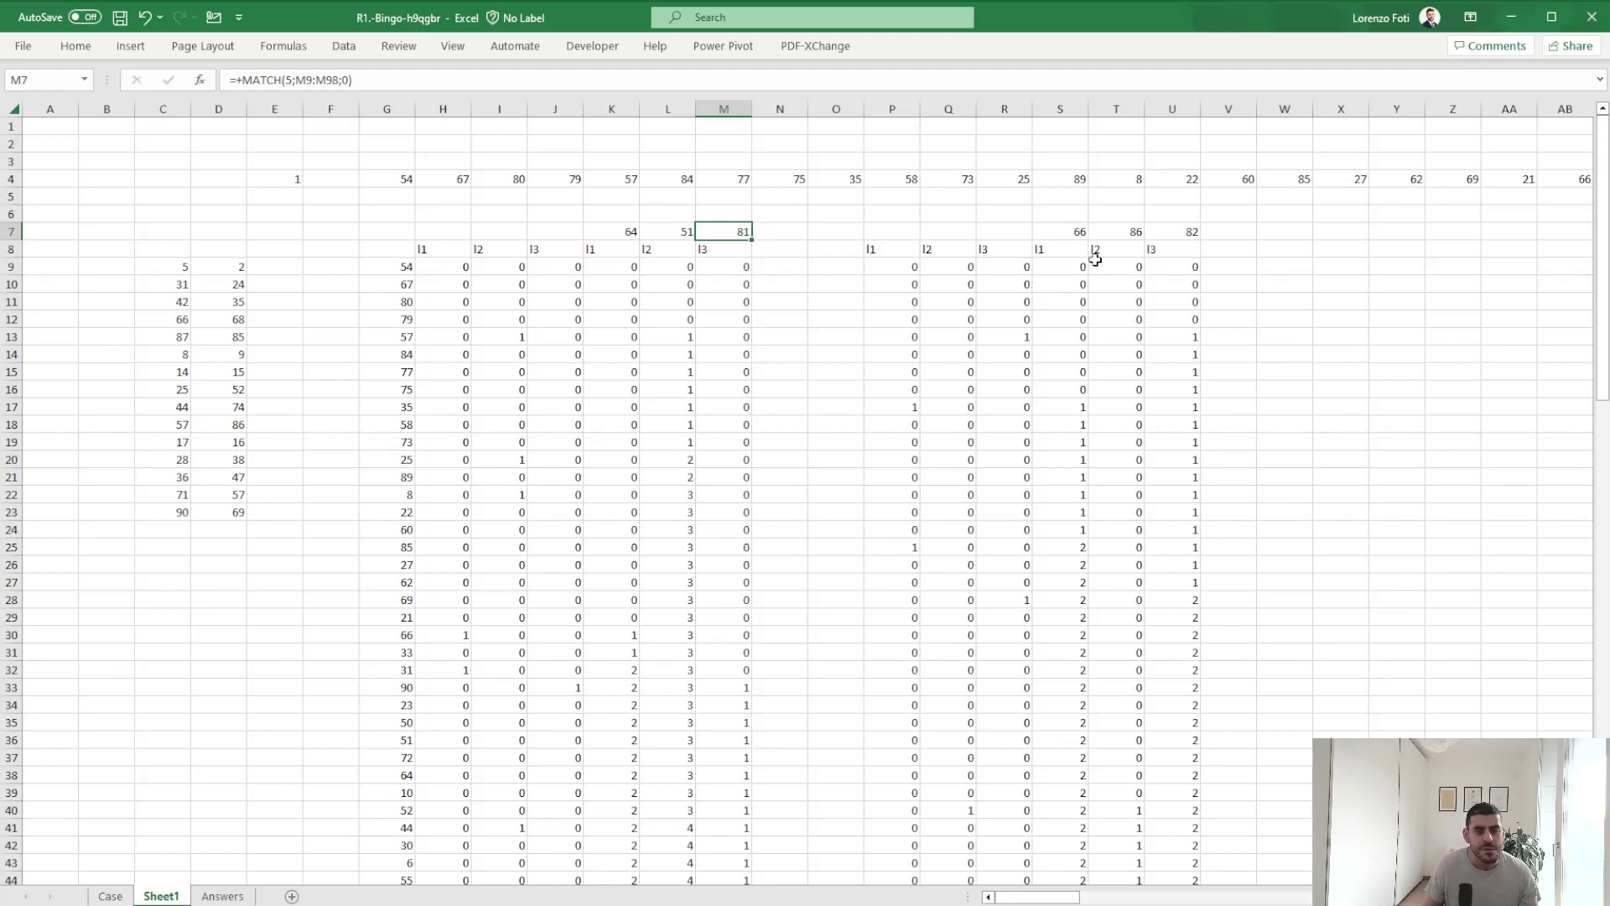
pyautogui.click(646, 232)
pyautogui.click(628, 233)
pyautogui.click(667, 233)
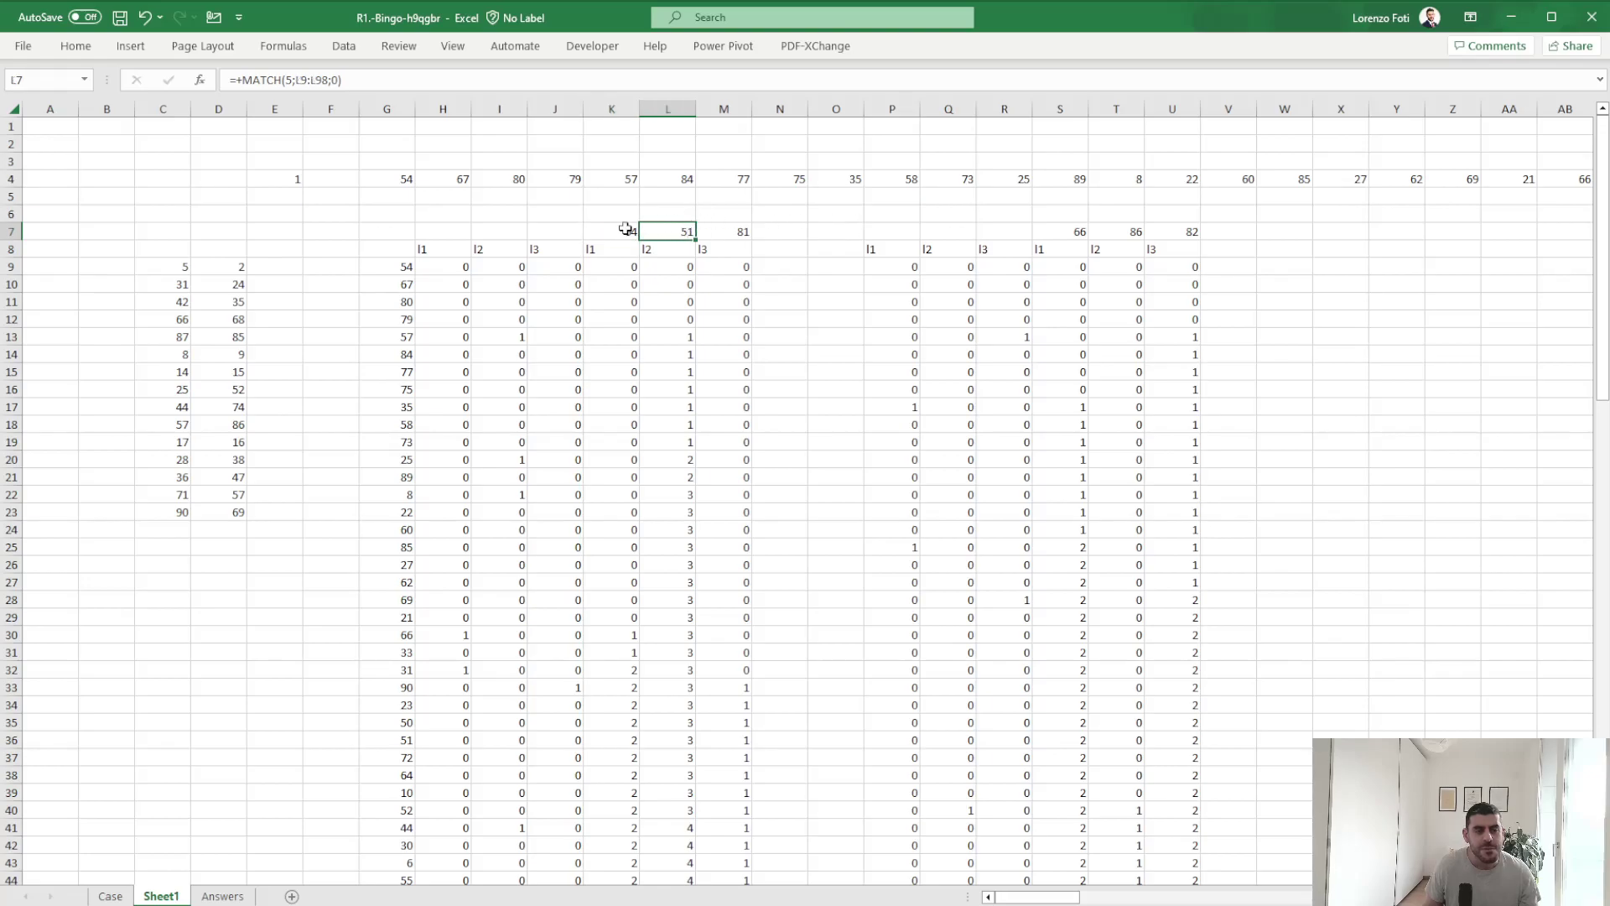
pyautogui.click(730, 234)
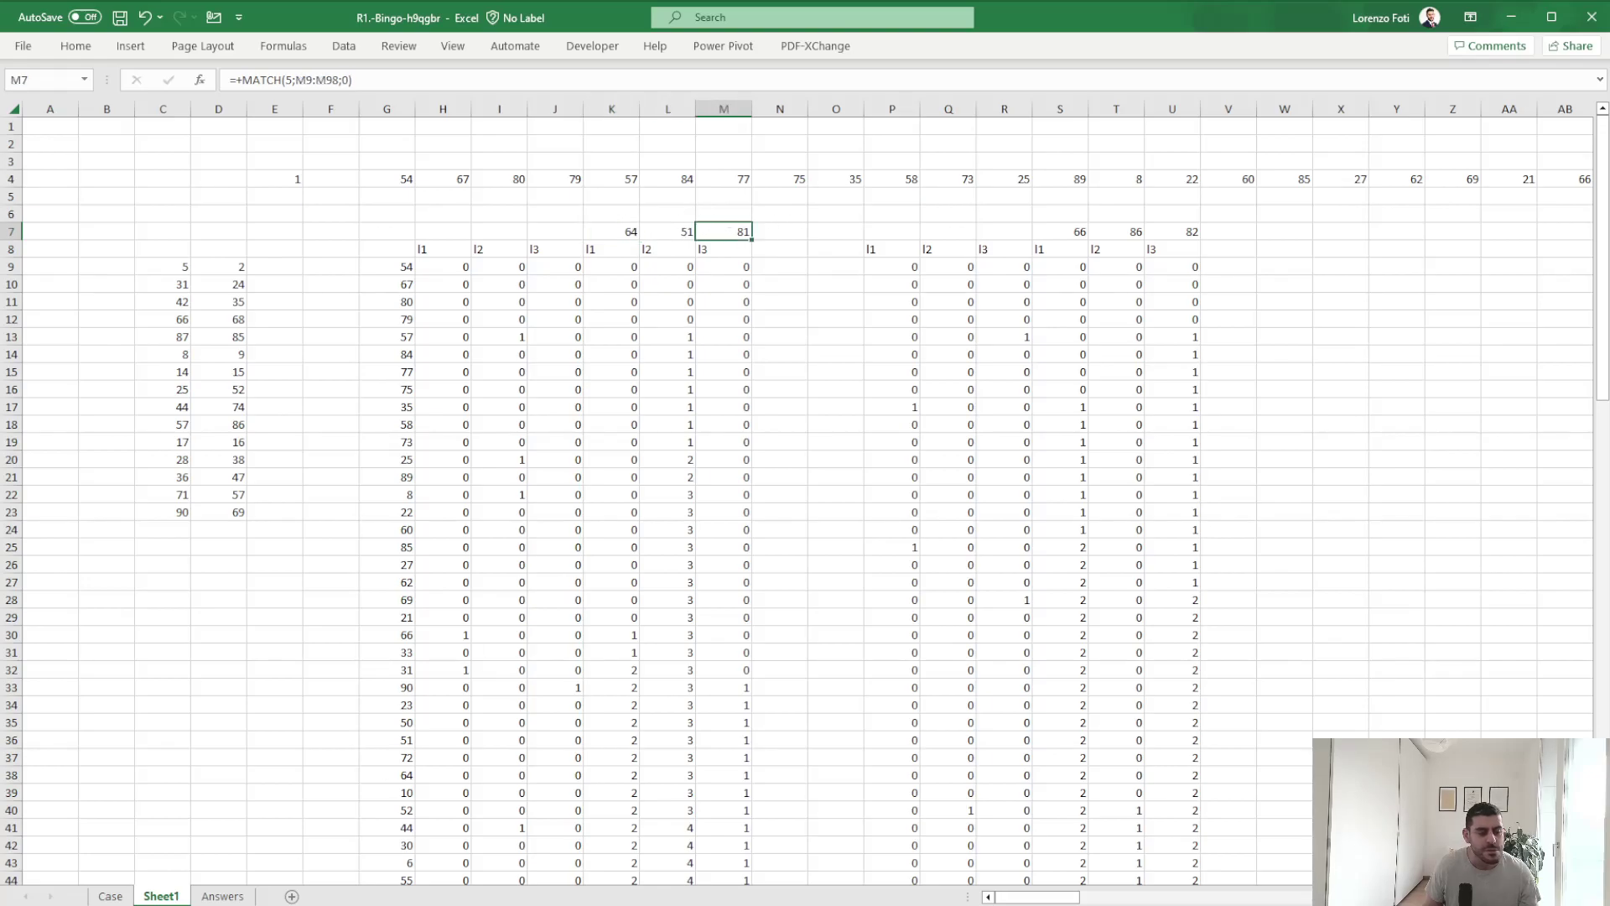
# Check the 1 Line, 2 Lines and Winner columns on the Answers sheet and return to Sheet1.
pyautogui.click(223, 896)
pyautogui.moveTo(1108, 601); pyautogui.dragTo(1522, 603)
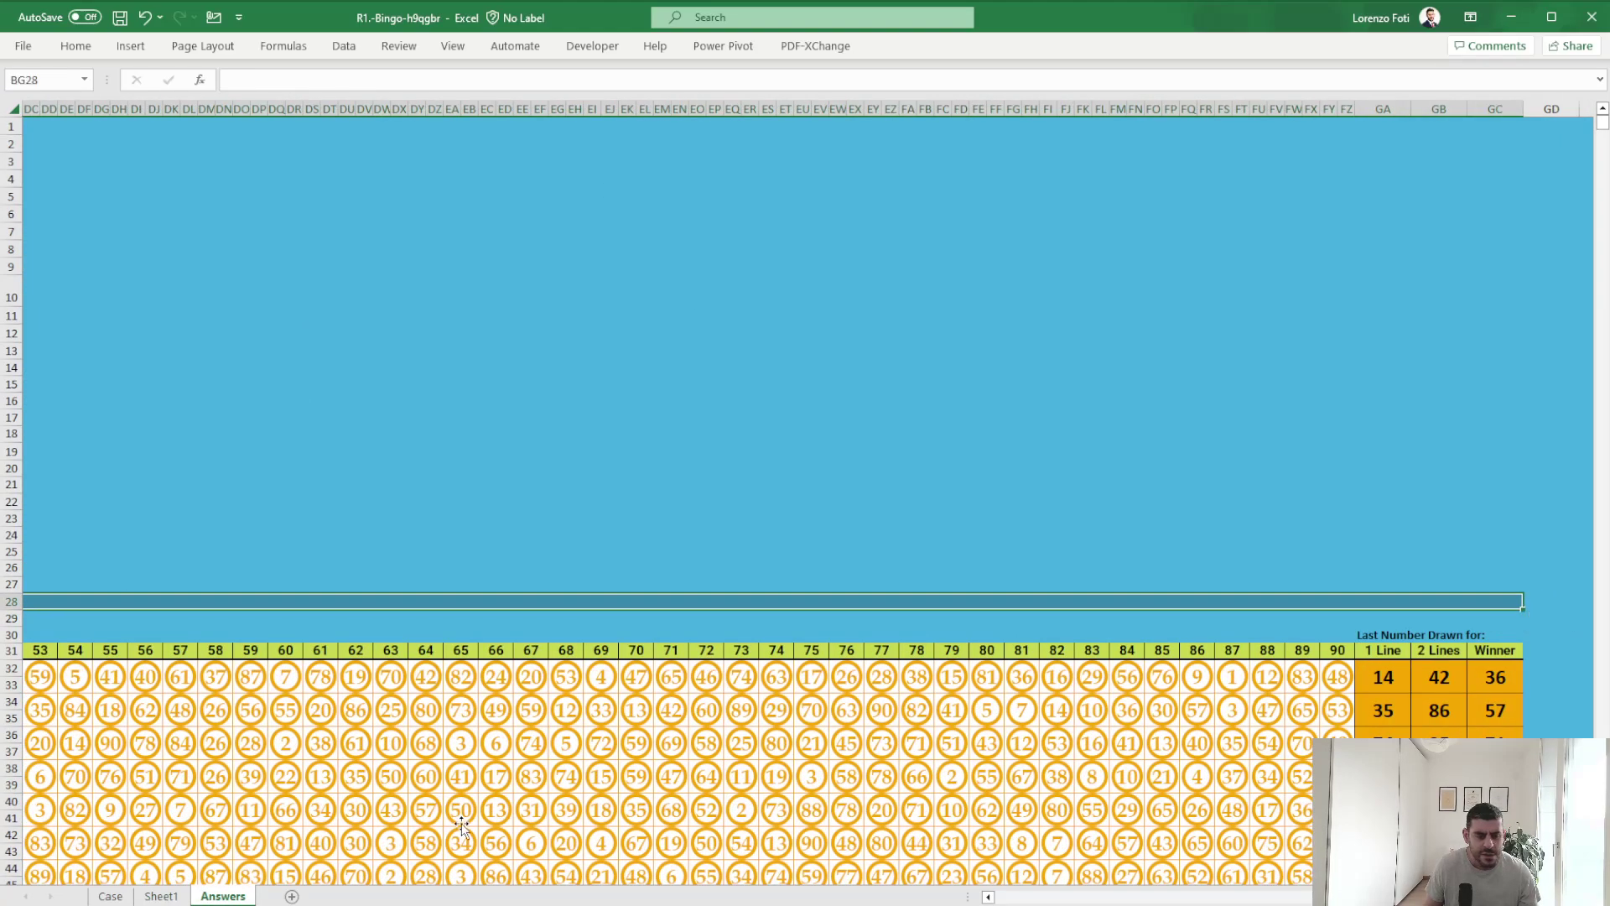
pyautogui.click(160, 896)
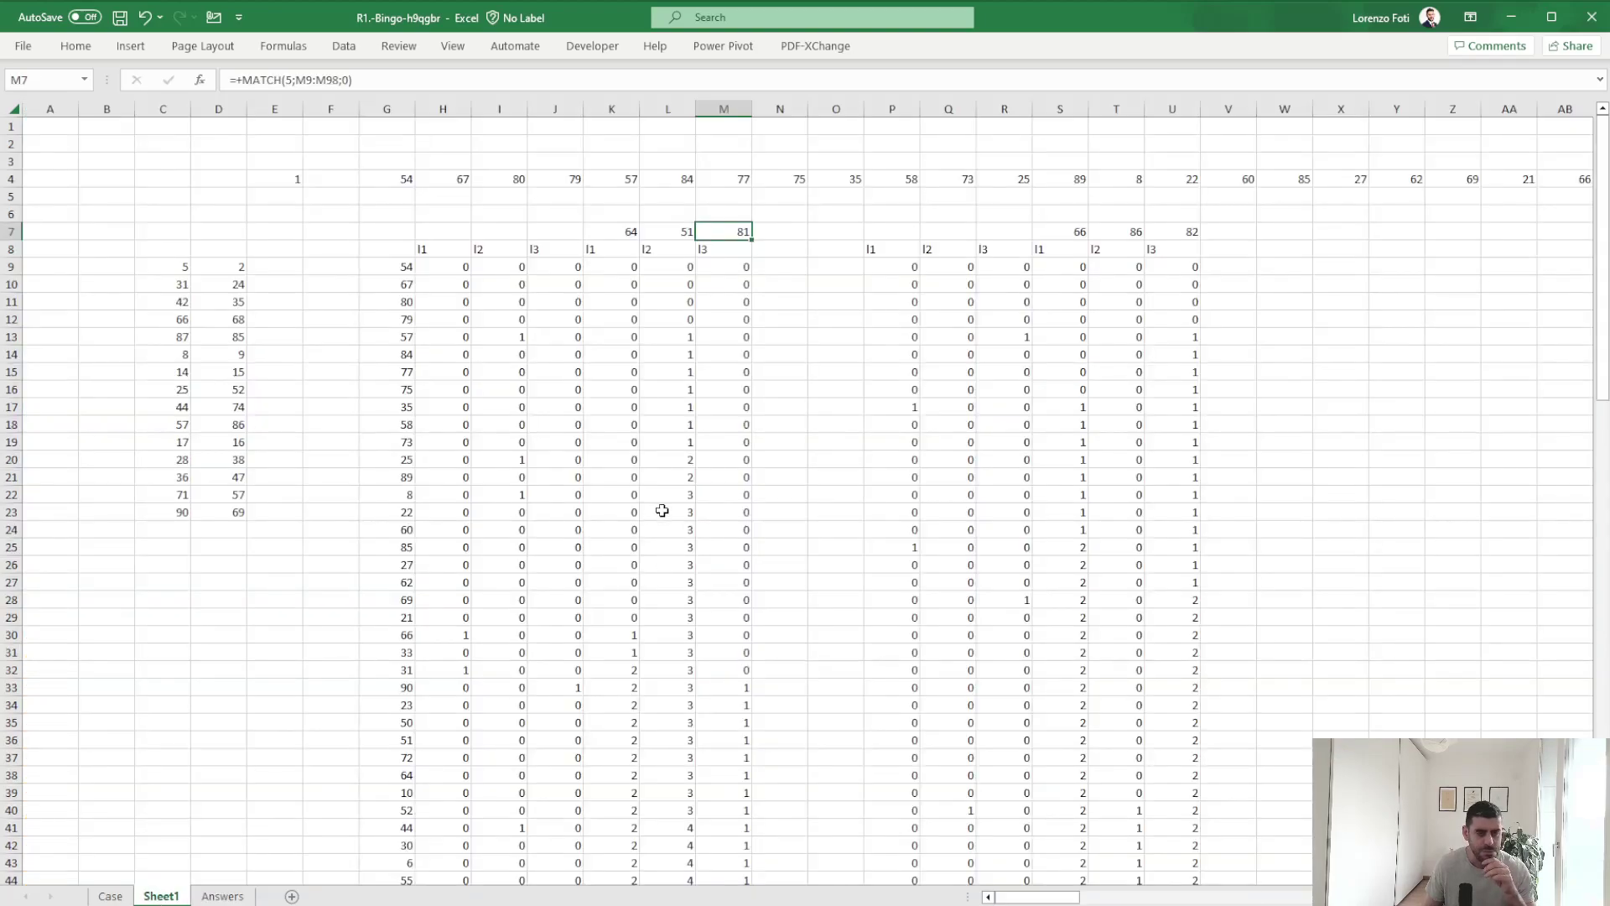
# Enter a MIN formula in X7 covering both players' match positions in row 7.
pyautogui.click(1361, 230)
pyautogui.write('+min(')
pyautogui.press('Left')
pyautogui.press('Left')
pyautogui.press('Left')
pyautogui.hotkey('shift', 'Left')
pyautogui.hotkey('shift', 'Left')
pyautogui.hotkey('shift', 'Left')
pyautogui.hotkey('shift', 'Left')
pyautogui.hotkey('shift', 'Left')
pyautogui.hotkey('shift', 'Left')
pyautogui.hotkey('shift', 'Left')
pyautogui.hotkey('shift', 'Left')
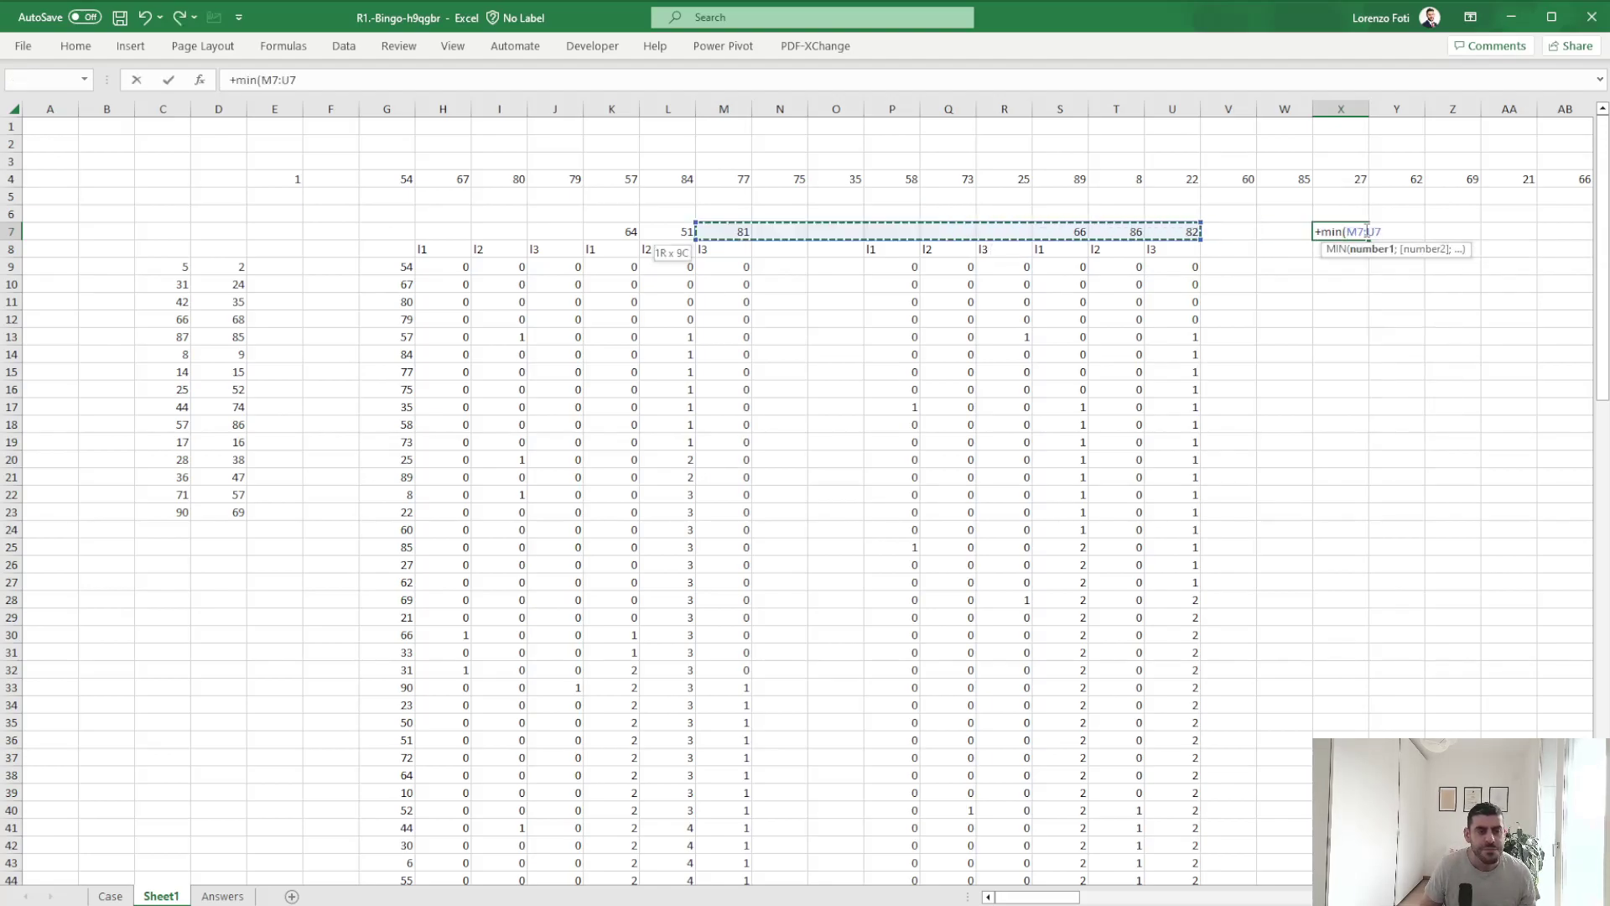
pyautogui.write(')')
pyautogui.press('Return')
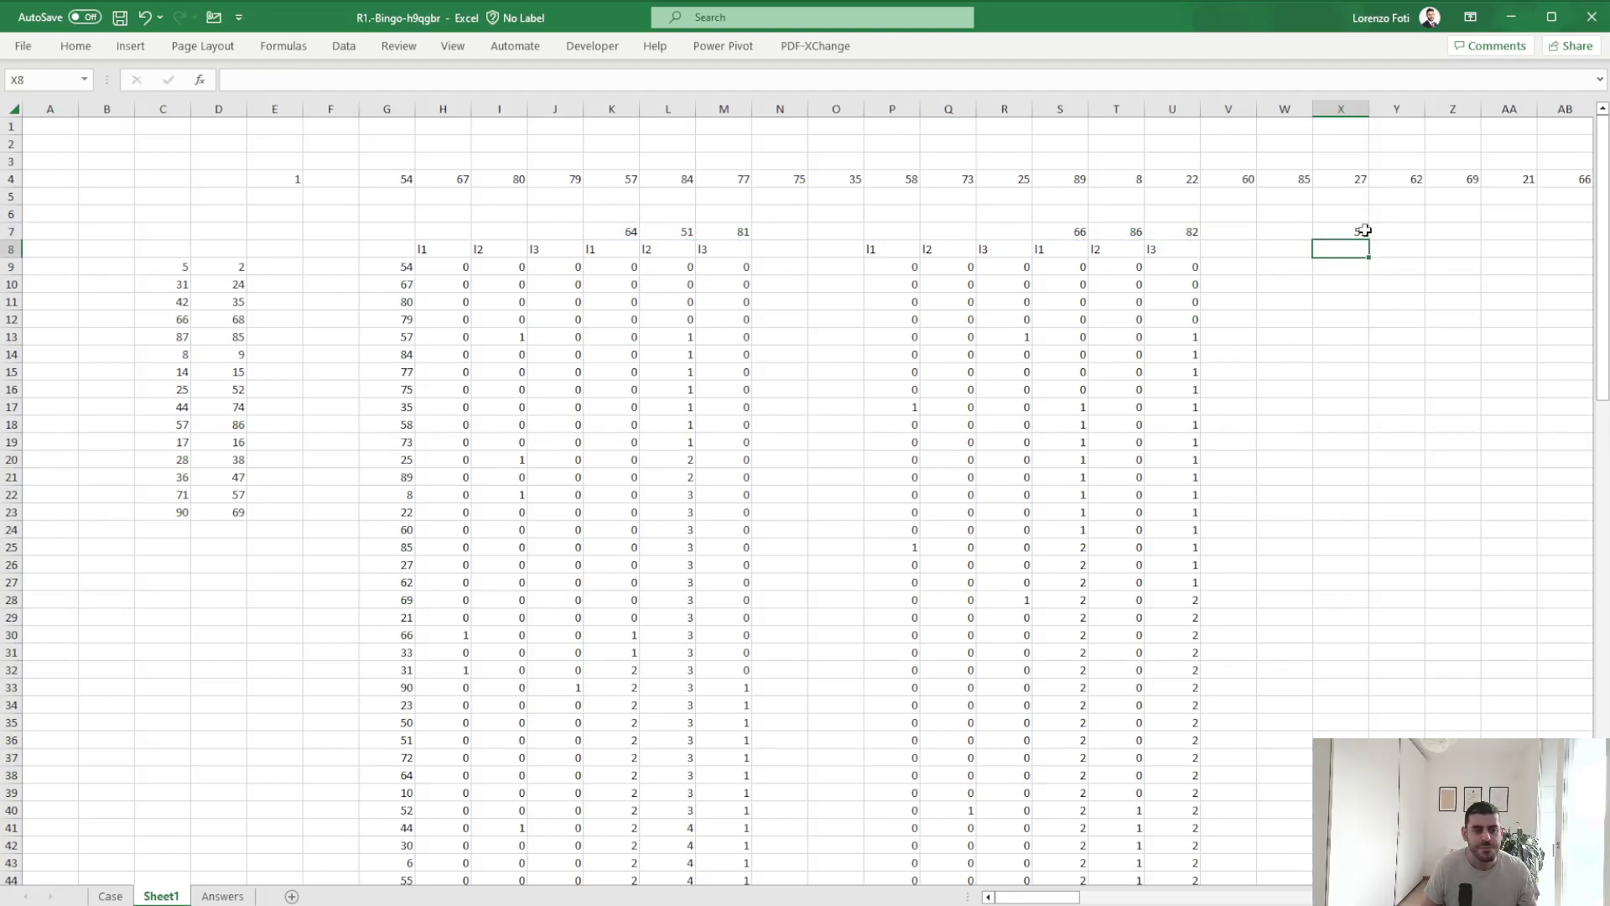
# Insert three blank rows above the match positions in row 7.
pyautogui.press('Left')
pyautogui.press('Left')
pyautogui.press('Up')
pyautogui.hotkey('shift', 'space')
pyautogui.hotkey('ctrl', '+')
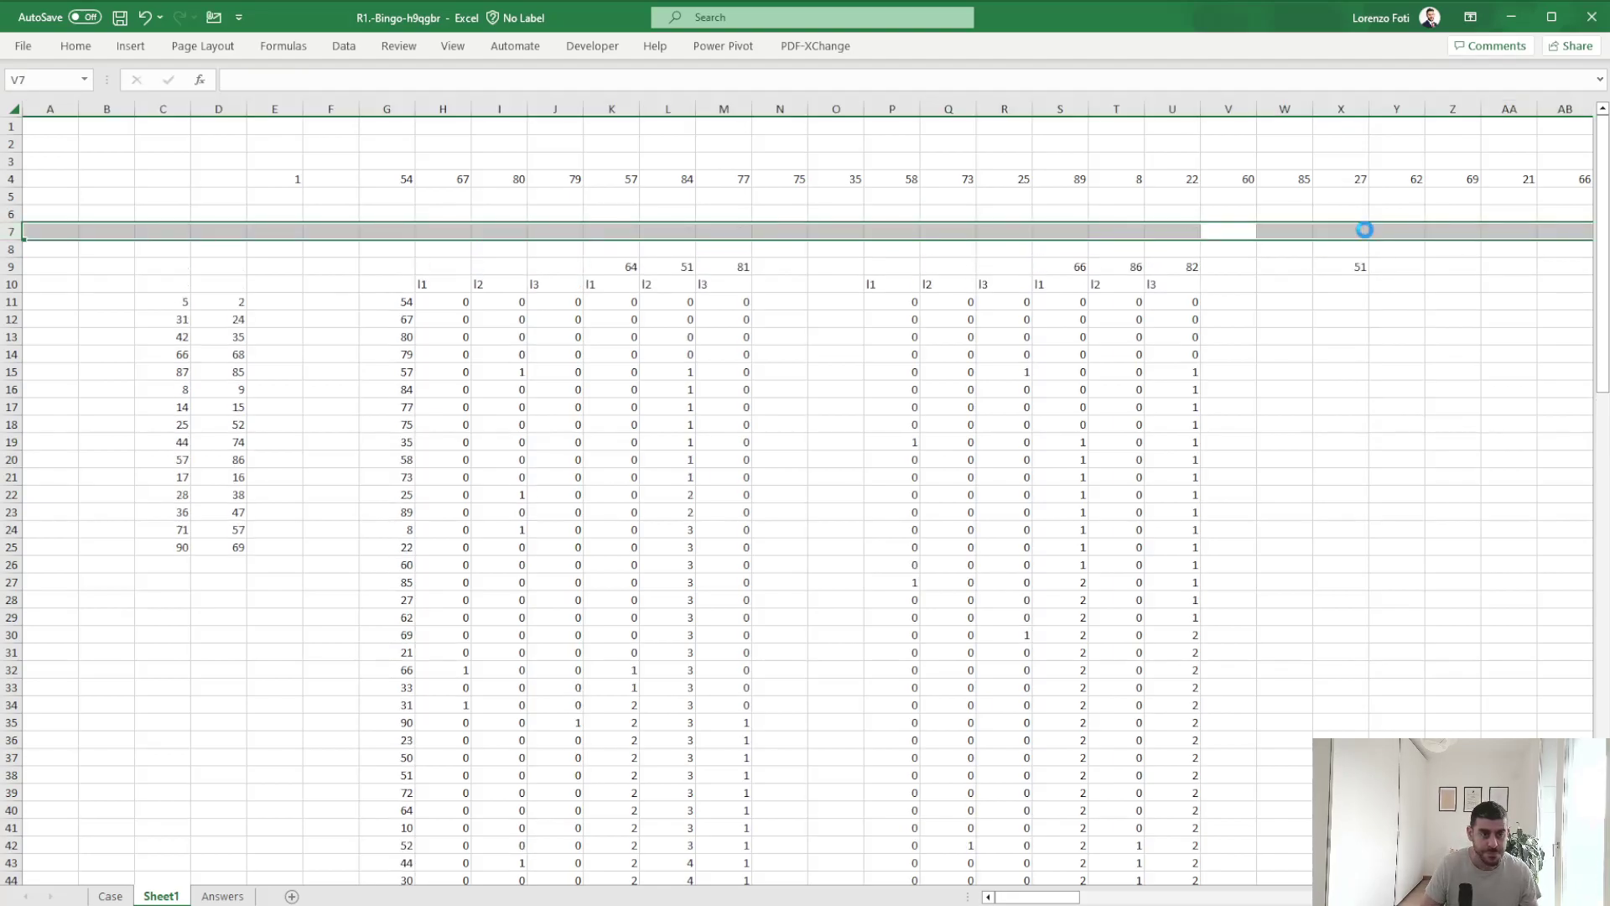
# Label K6, K7 and K8 as 1l, 2l and whole above Player 1's match positions.
pyautogui.press('Left')
pyautogui.press('Left')
pyautogui.press('Left')
pyautogui.press('Left')
pyautogui.press('Left')
pyautogui.press('Left')
pyautogui.press('Left')
pyautogui.press('Left')
pyautogui.press('Left')
pyautogui.press('Left')
pyautogui.press('Left')
pyautogui.press('Up')
pyautogui.write('1')
pyautogui.press('Return')
pyautogui.write('2l')
pyautogui.press('Return')
pyautogui.write('whole')
pyautogui.press('Return')
# Enter +MIN(K10:M10) in L6 for Player 1's first completed line.
pyautogui.press('Right')
pyautogui.press('Up')
pyautogui.press('Up')
pyautogui.press('Up')
pyautogui.write('+min(')
pyautogui.press('Down')
pyautogui.press('Down')
pyautogui.press('Down')
pyautogui.press('Down')
pyautogui.press('Left')
pyautogui.hotkey('shift', 'Right')
pyautogui.hotkey('shift', 'Right')
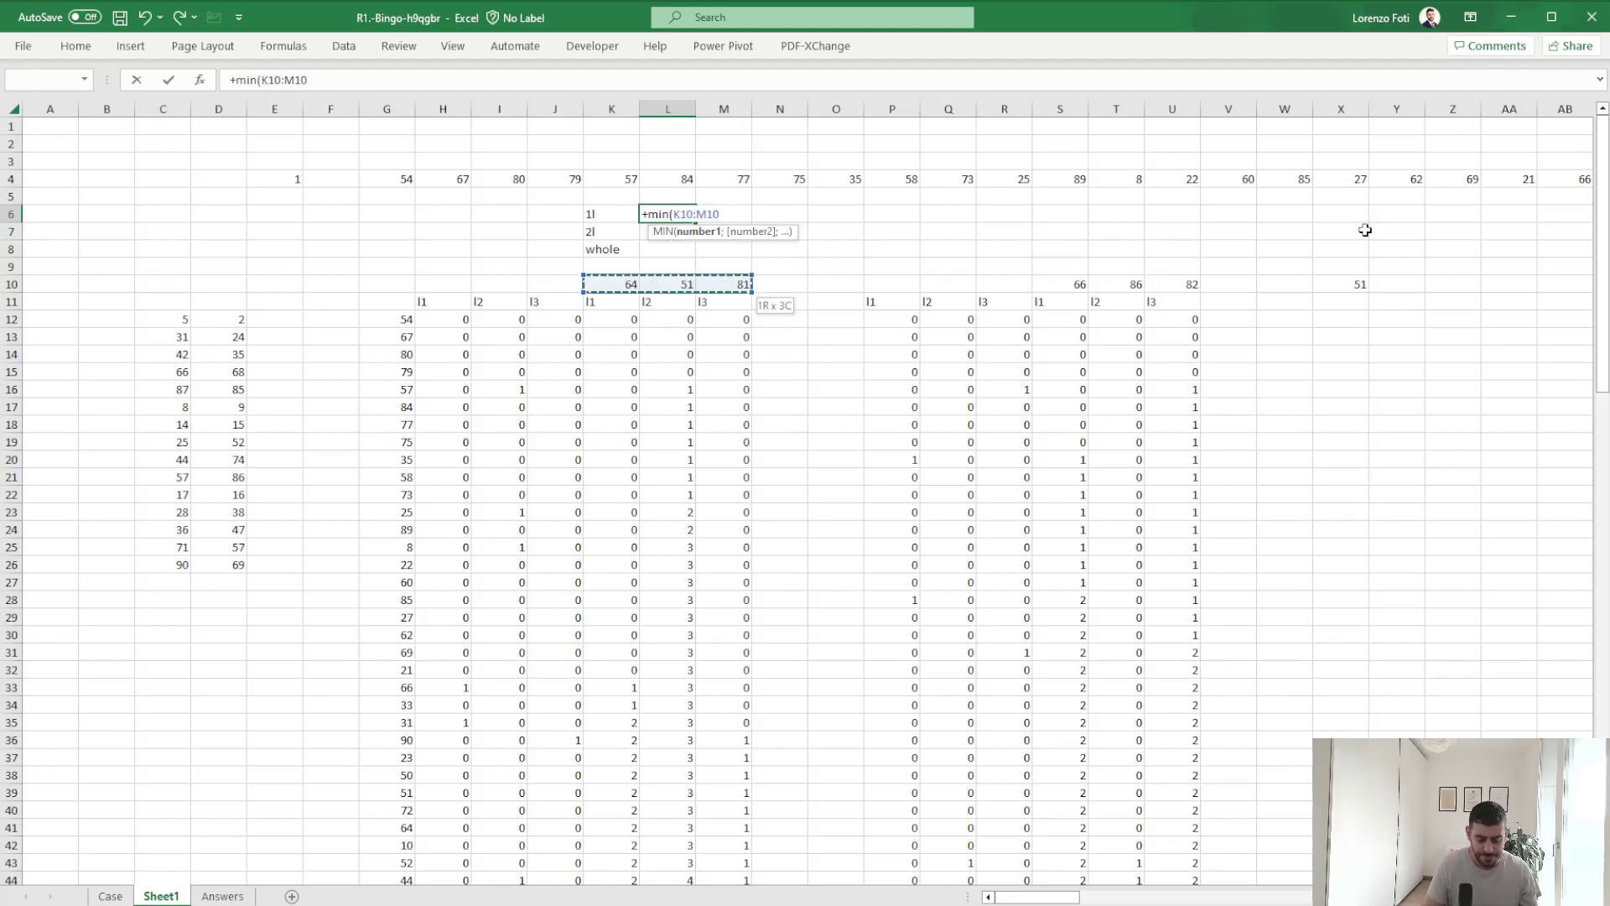
pyautogui.write(')')
pyautogui.press('Return')
# Enter +MAX(K10:M10) in L8 for Player 1's whole ticket and return to L7.
pyautogui.press('Return')
pyautogui.write('+max(')
pyautogui.press('Down')
pyautogui.press('Down')
pyautogui.press('Left')
pyautogui.hotkey('shift', 'Right')
pyautogui.hotkey('shift', 'Right')
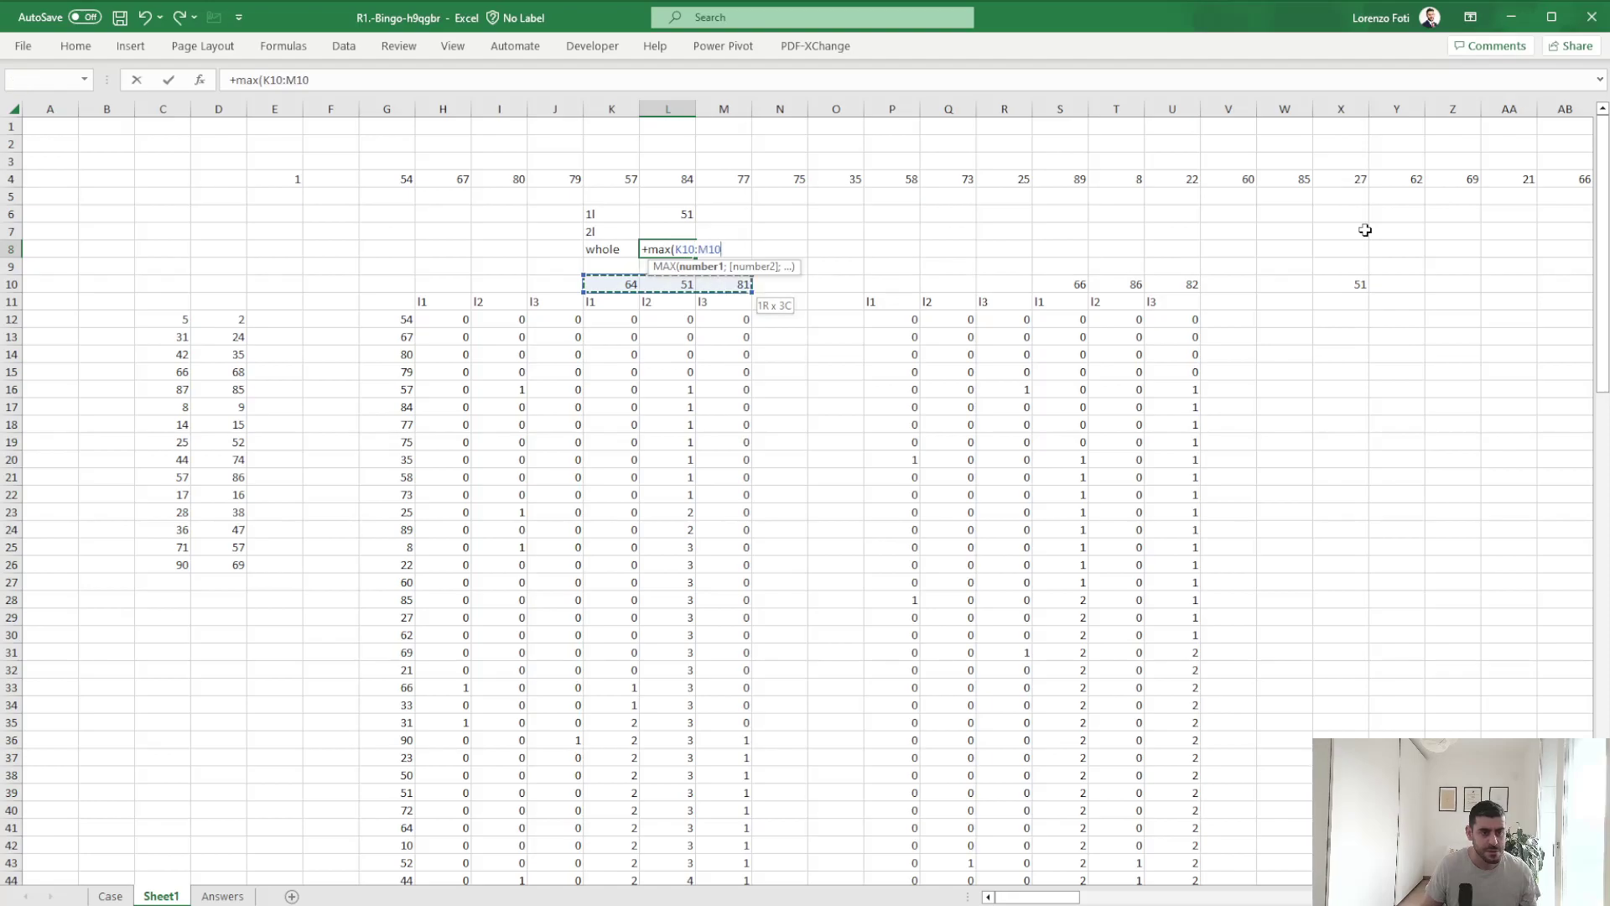
pyautogui.write(')')
pyautogui.press('Return')
pyautogui.press('Up')
pyautogui.press('Up')
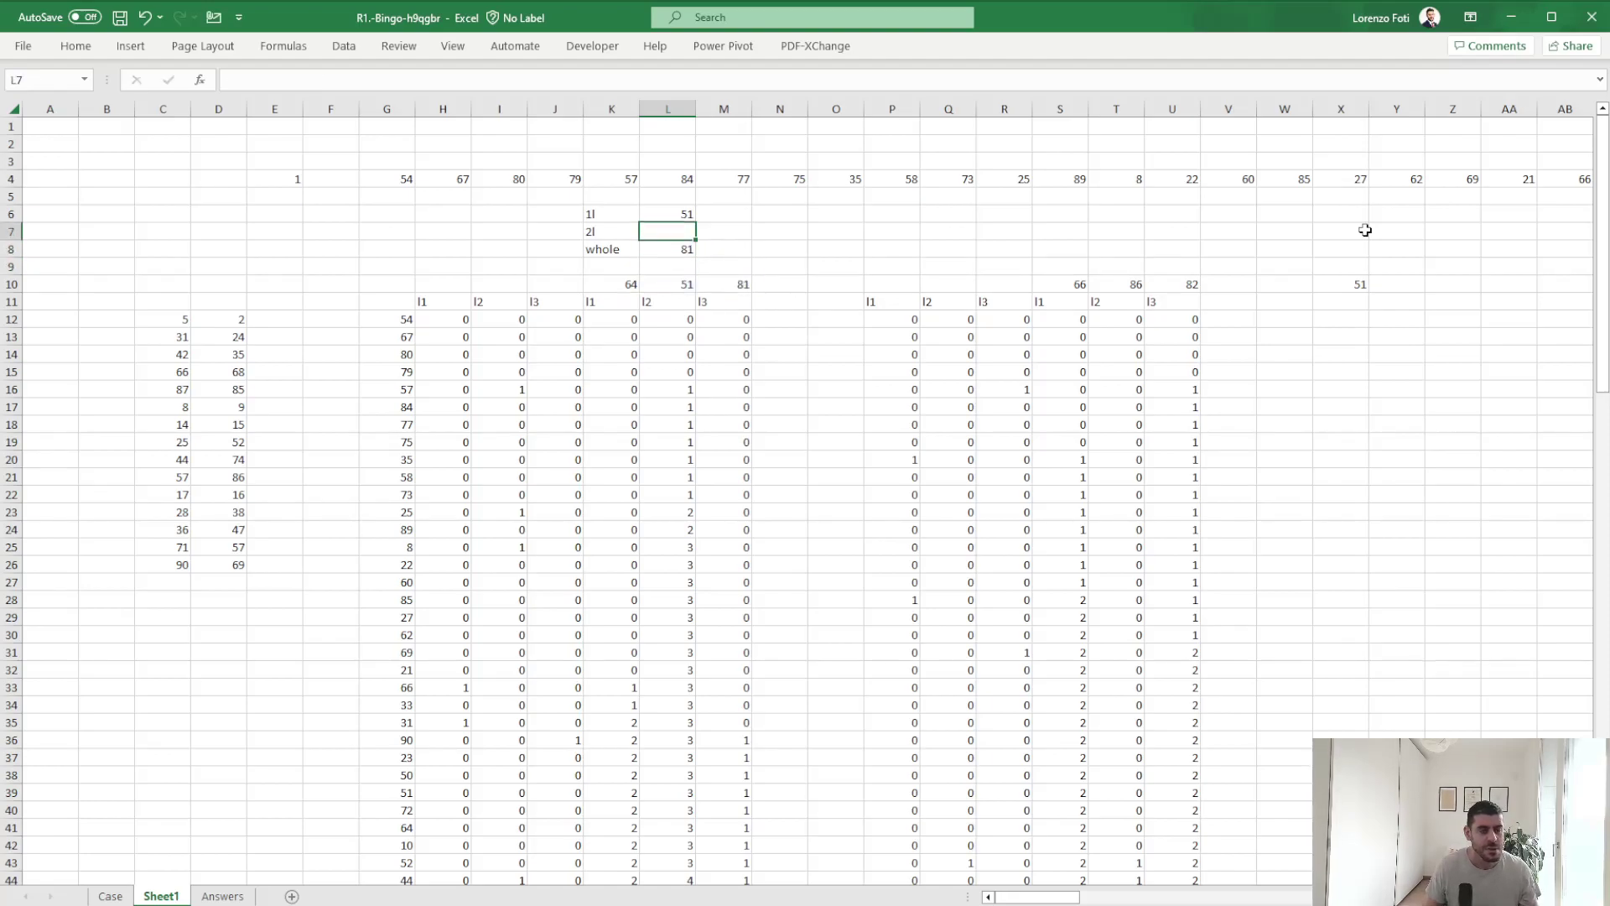
pyautogui.write('+')
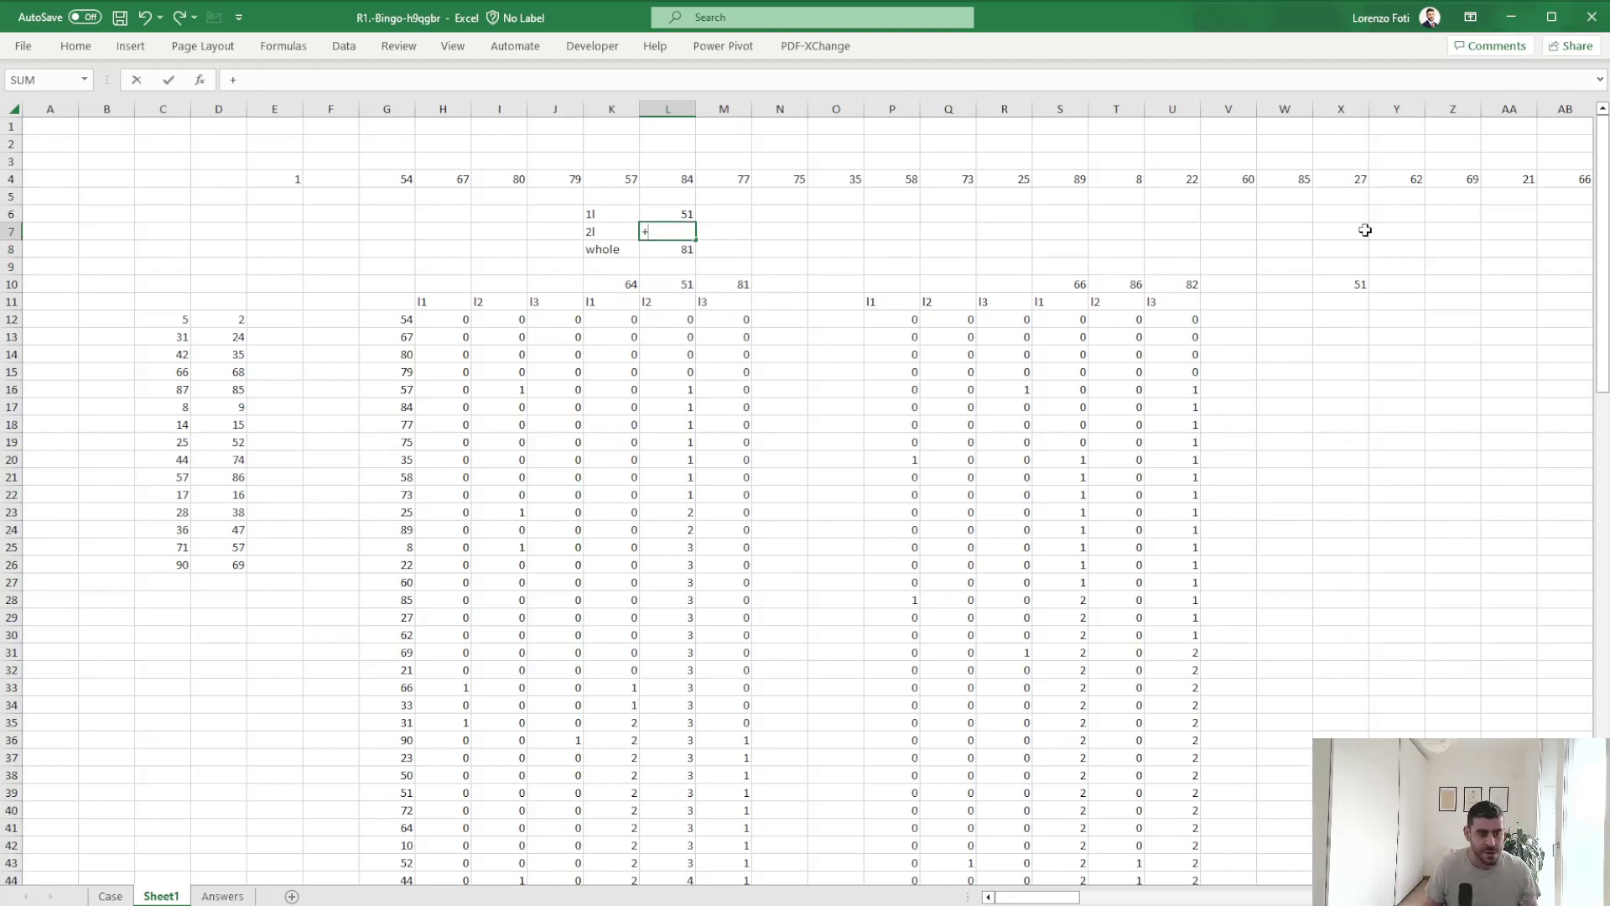
pyautogui.write('filter(')
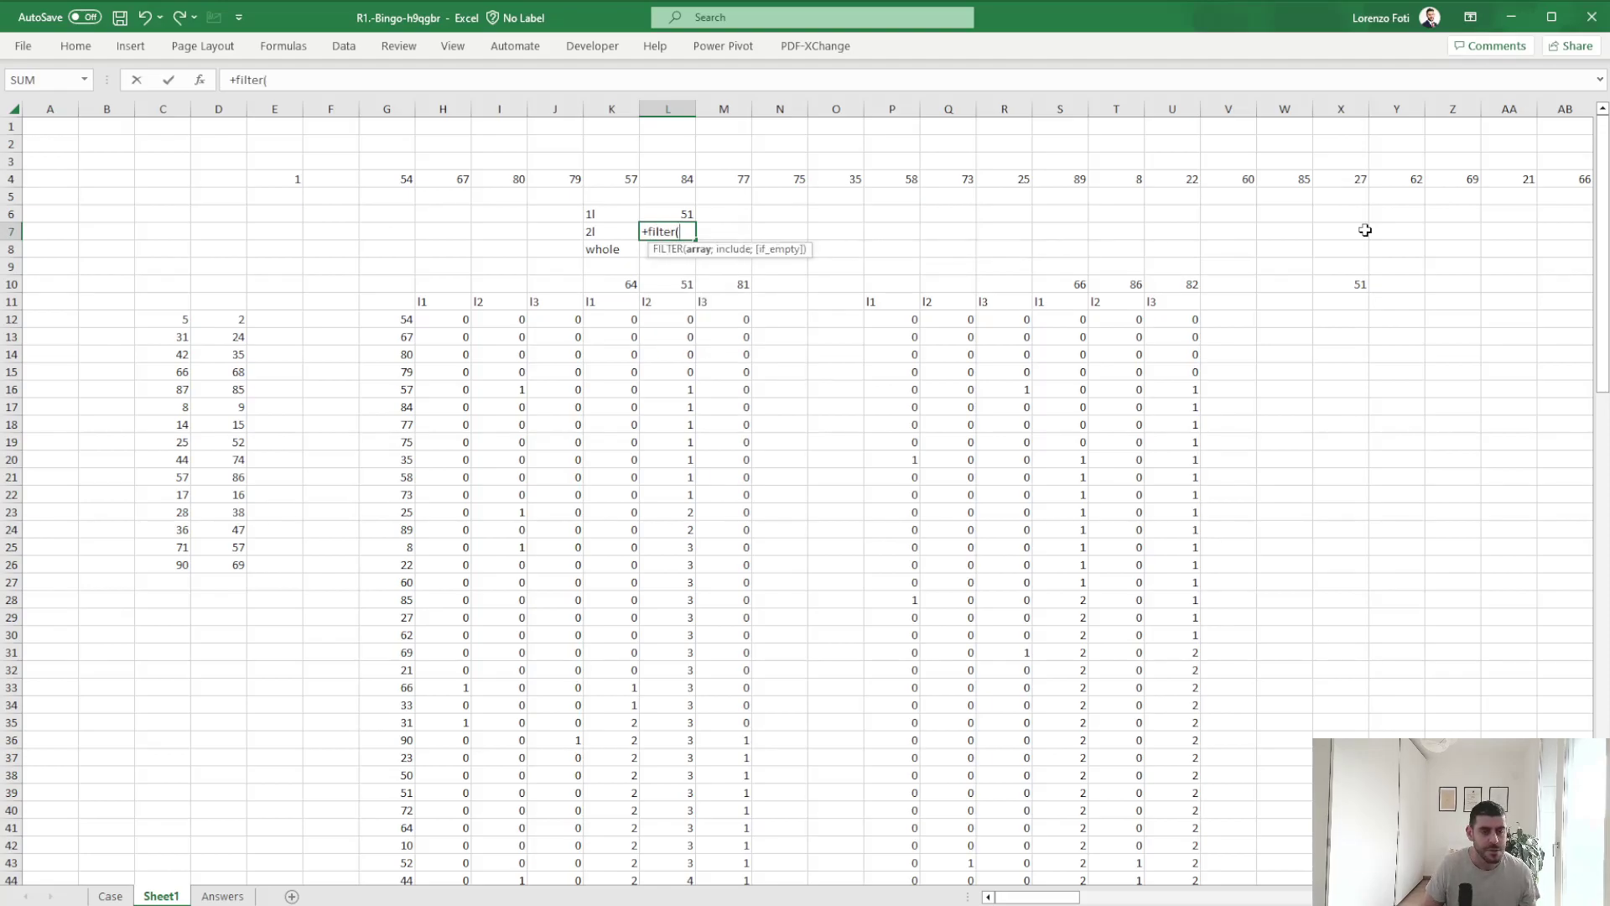
pyautogui.press('Escape')
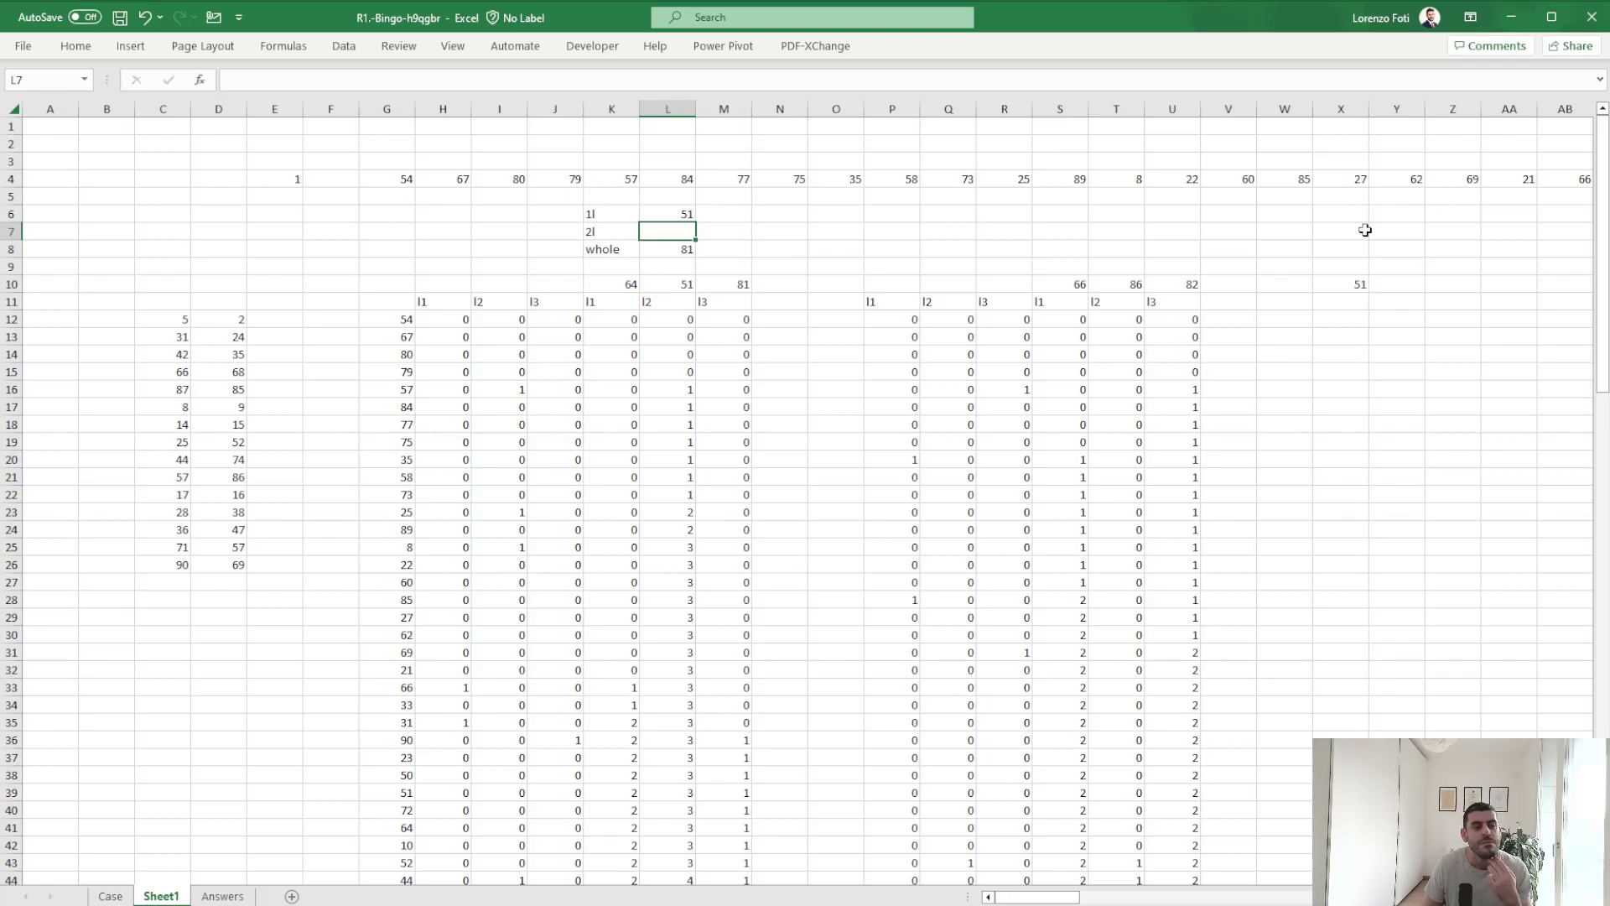
# Enter +XLOOKUP(L6+1;K10:M10;K10:M10;;1) in L7 for Player 1's second completed line.
pyautogui.write('+xl')
pyautogui.press('Tab')
pyautogui.press('Up')
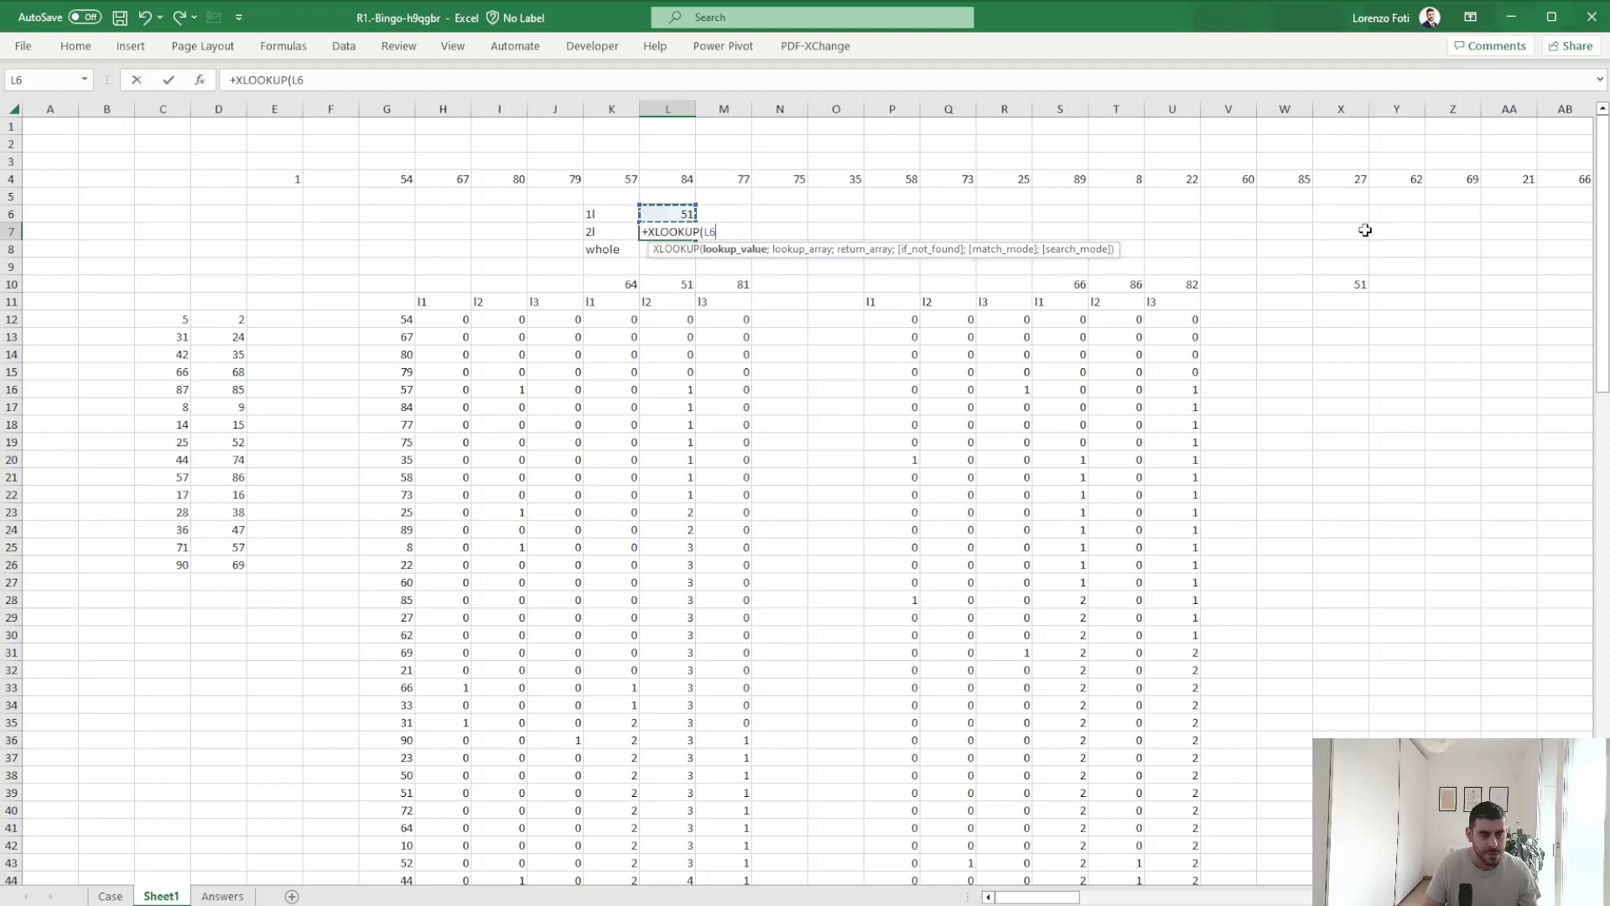
pyautogui.write('+1;')
pyautogui.press('Down')
pyautogui.press('Left')
pyautogui.press('Down')
pyautogui.press('Down')
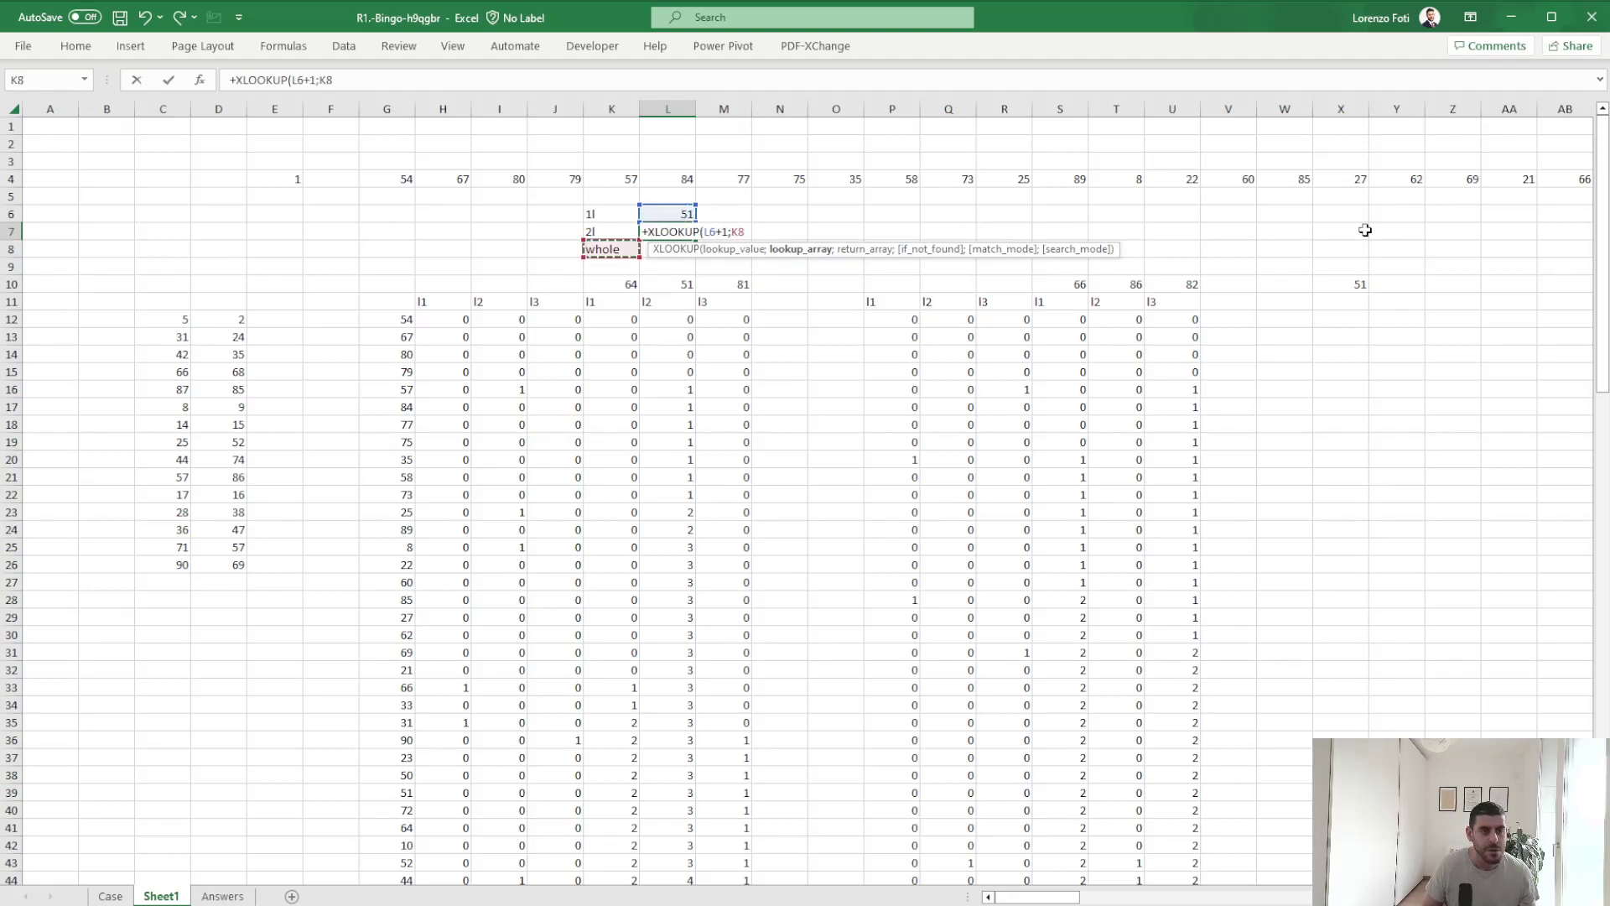
pyautogui.hotkey('shift', 'Right')
pyautogui.hotkey('shift', 'Right')
pyautogui.write(';')
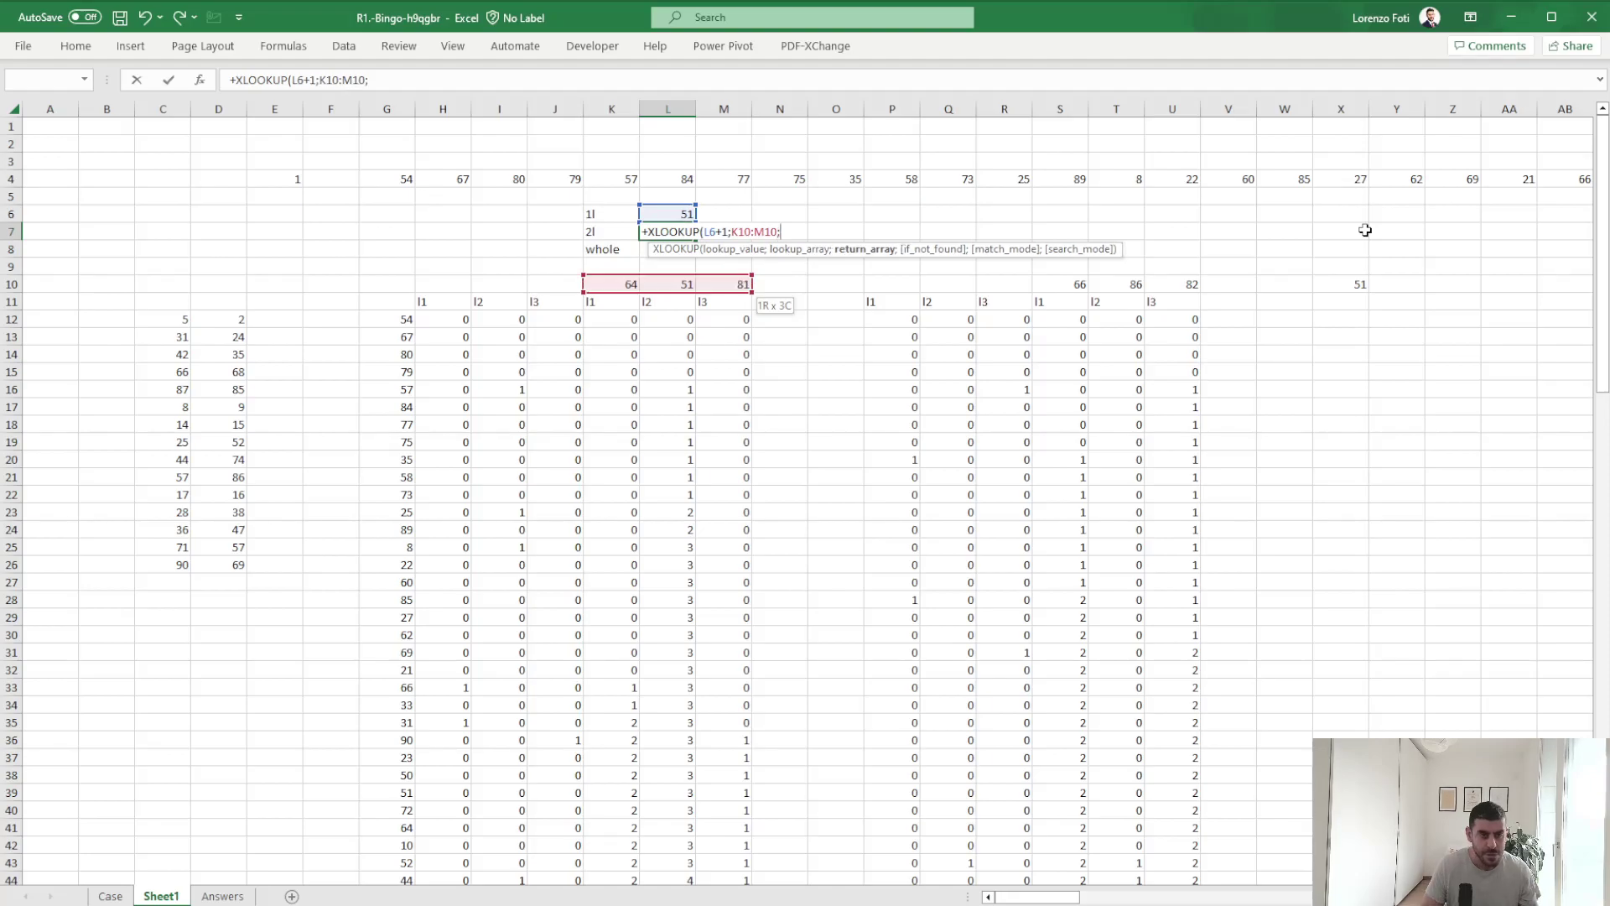
pyautogui.press('Down')
pyautogui.press('Left')
pyautogui.press('Down')
pyautogui.press('Down')
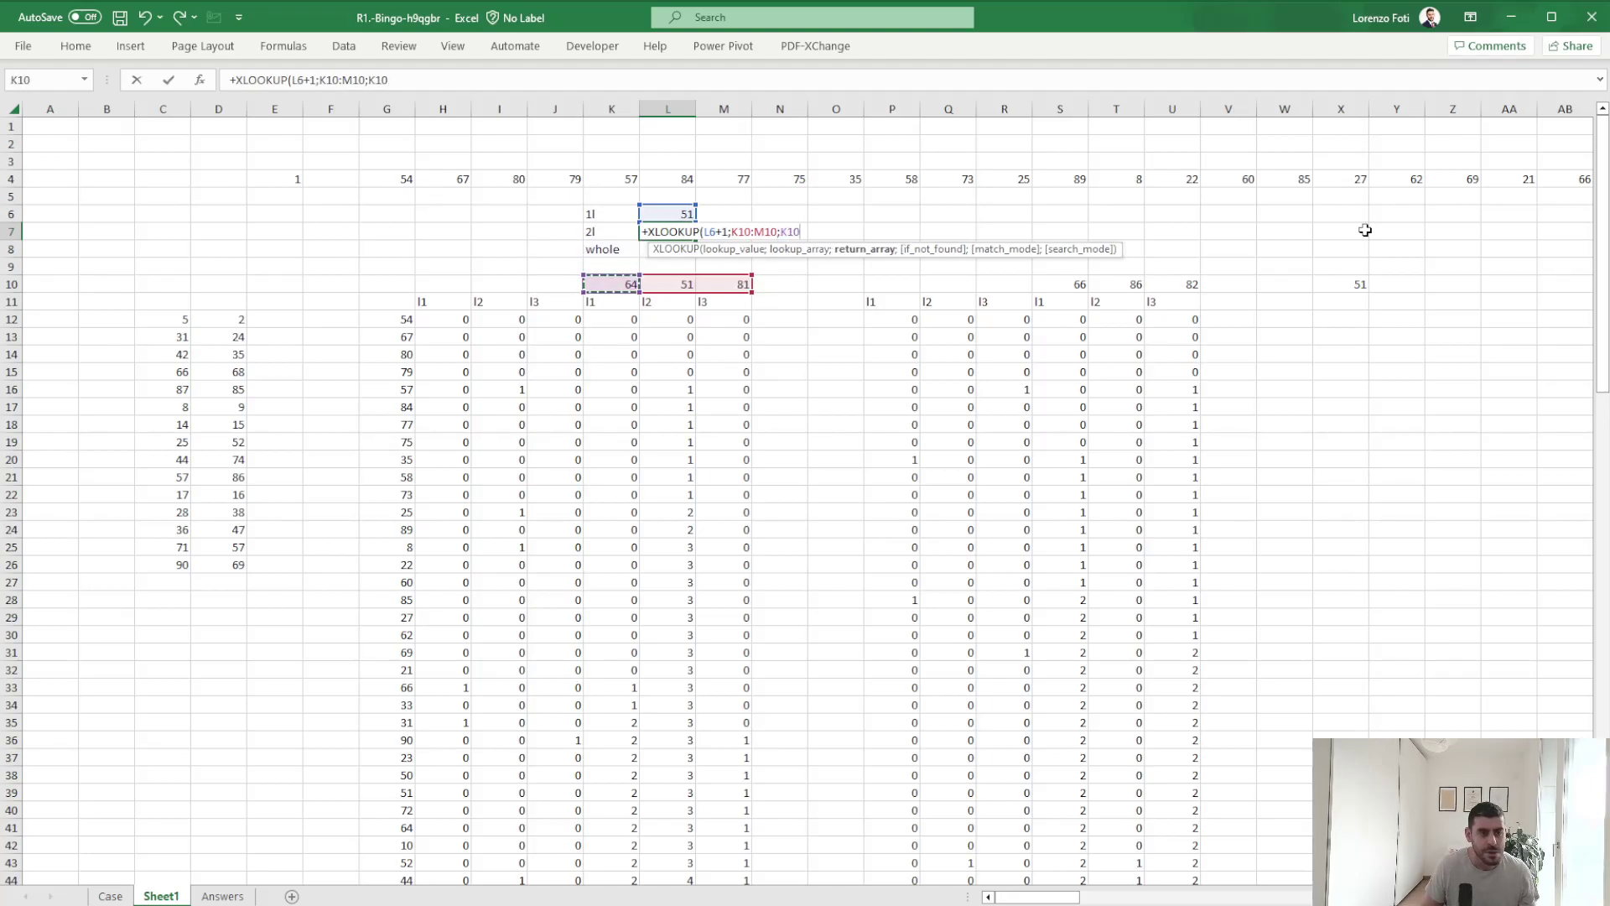
pyautogui.hotkey('shift', 'Right')
pyautogui.hotkey('shift', 'Right')
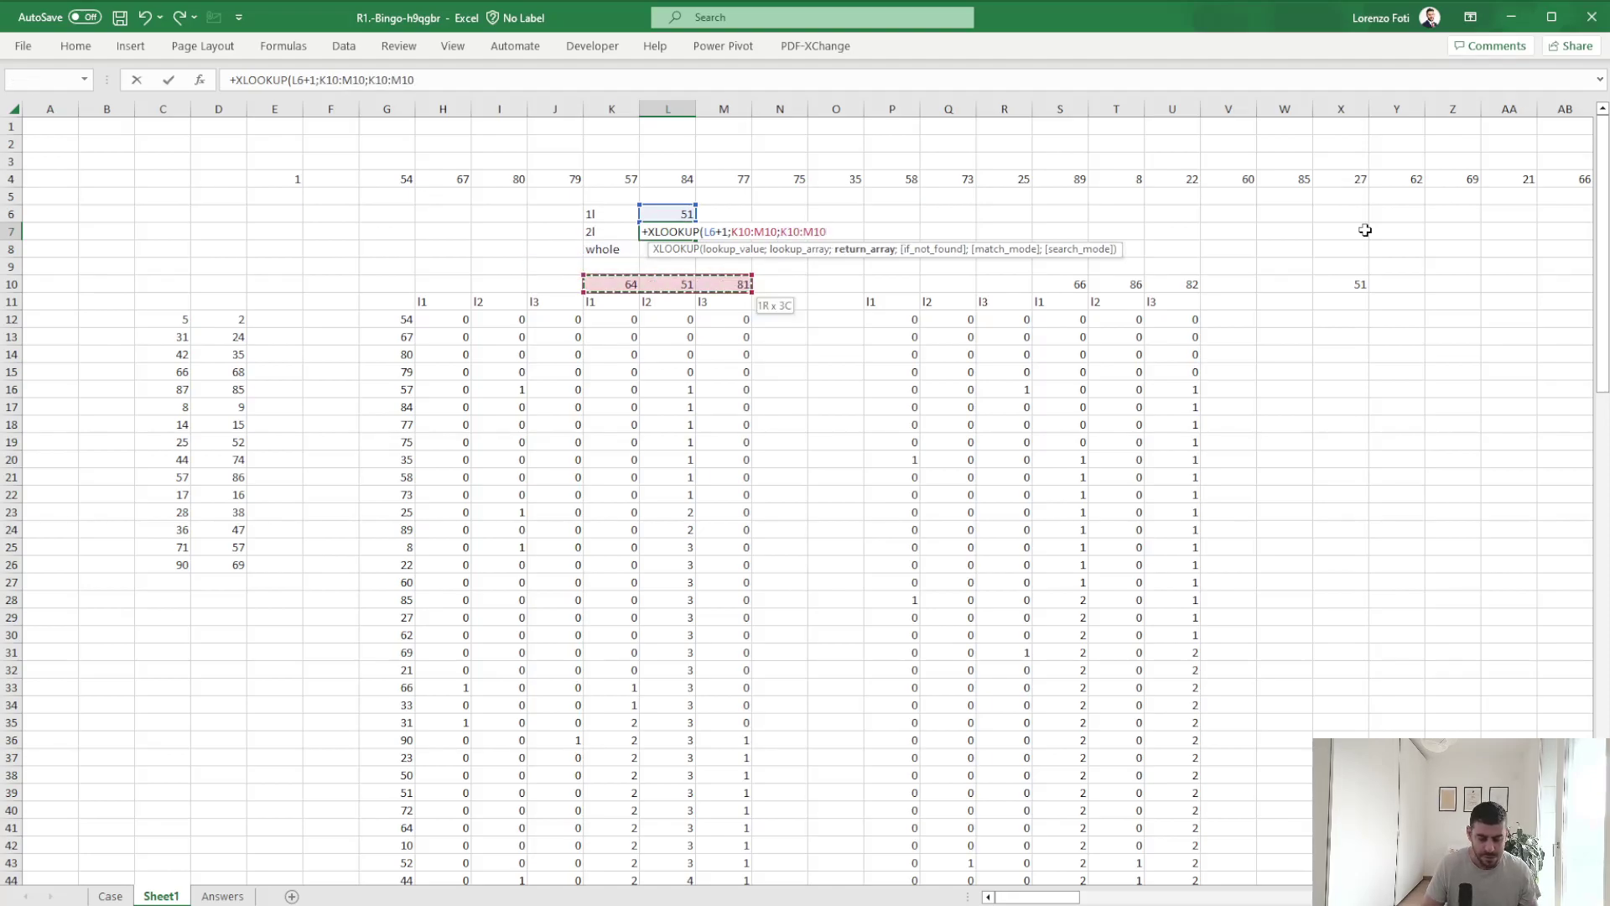
pyautogui.write(';;1)')
pyautogui.press('Return')
# Copy Player 1's labelled results block K6:L8 to S6:T8 for Player 2.
pyautogui.press('Up')
pyautogui.press('Up')
pyautogui.hotkey('shift', 'Down')
pyautogui.hotkey('shift', 'Down')
pyautogui.hotkey('ctrl', 'q')
pyautogui.hotkey('shift', 'Left')
pyautogui.hotkey('ctrl', 'c')
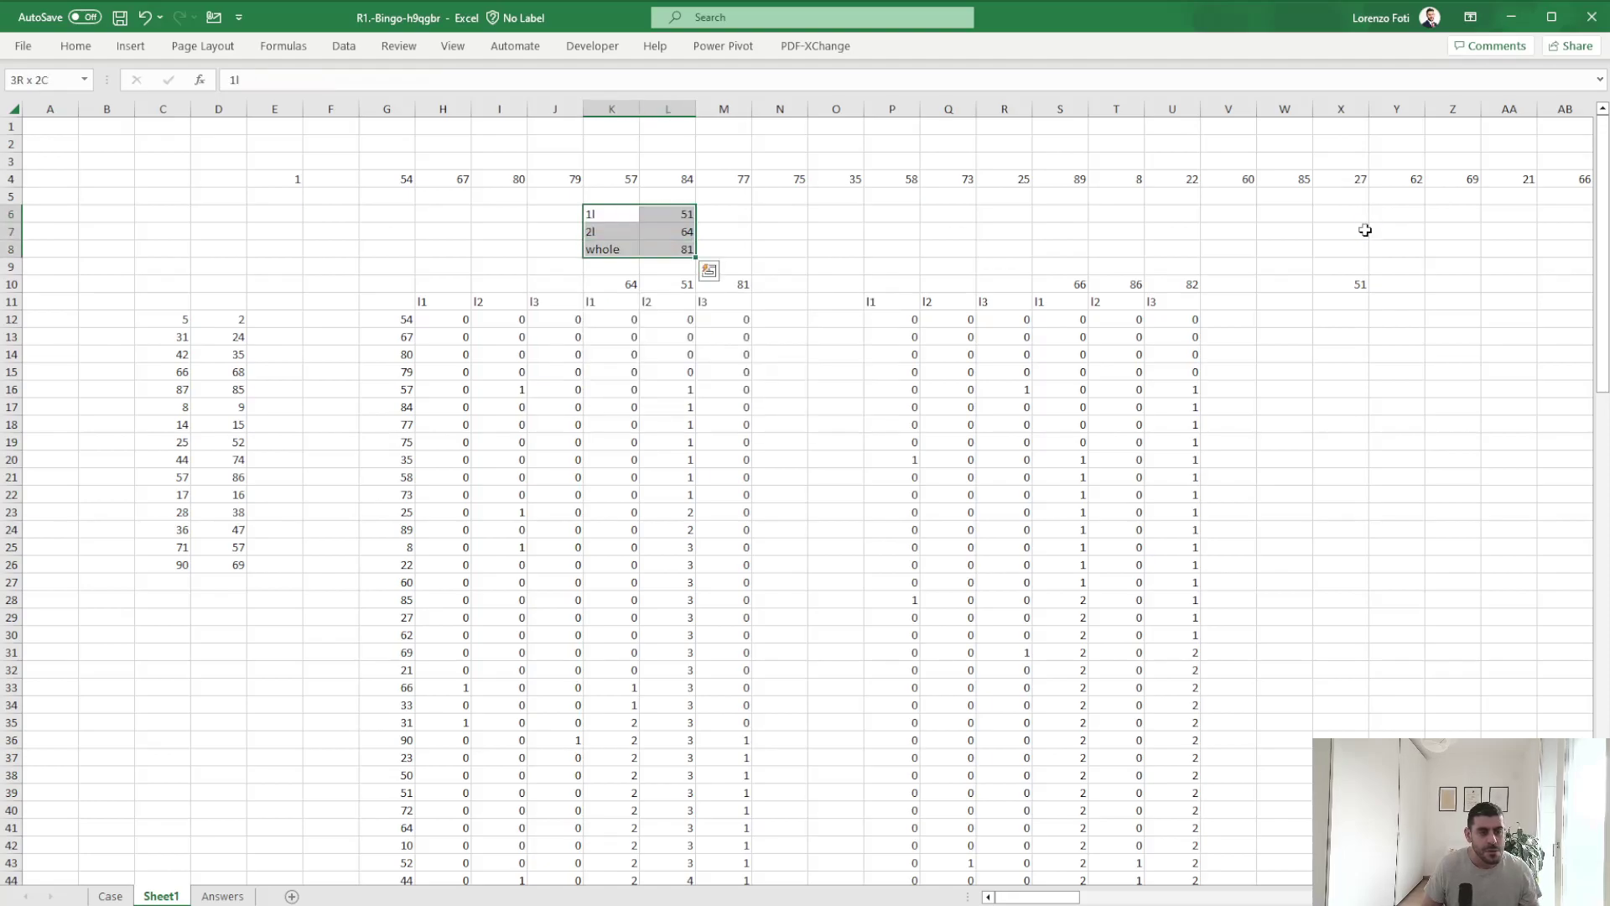
pyautogui.press('Left')
pyautogui.press('Right')
pyautogui.press('Right')
pyautogui.press('Right')
pyautogui.press('Right')
pyautogui.press('Right')
pyautogui.press('Right')
pyautogui.press('Right')
pyautogui.press('Right')
pyautogui.press('Right')
pyautogui.press('Left')
pyautogui.hotkey('ctrl', 'v')
pyautogui.press('Escape')
# Clear the old +MIN(K10:U10) formula from X10.
pyautogui.press('Right')
pyautogui.press('Right')
pyautogui.press('Right')
pyautogui.press('Right')
pyautogui.press('Right')
pyautogui.press('Down')
pyautogui.press('Down')
pyautogui.press('Down')
pyautogui.press('Down')
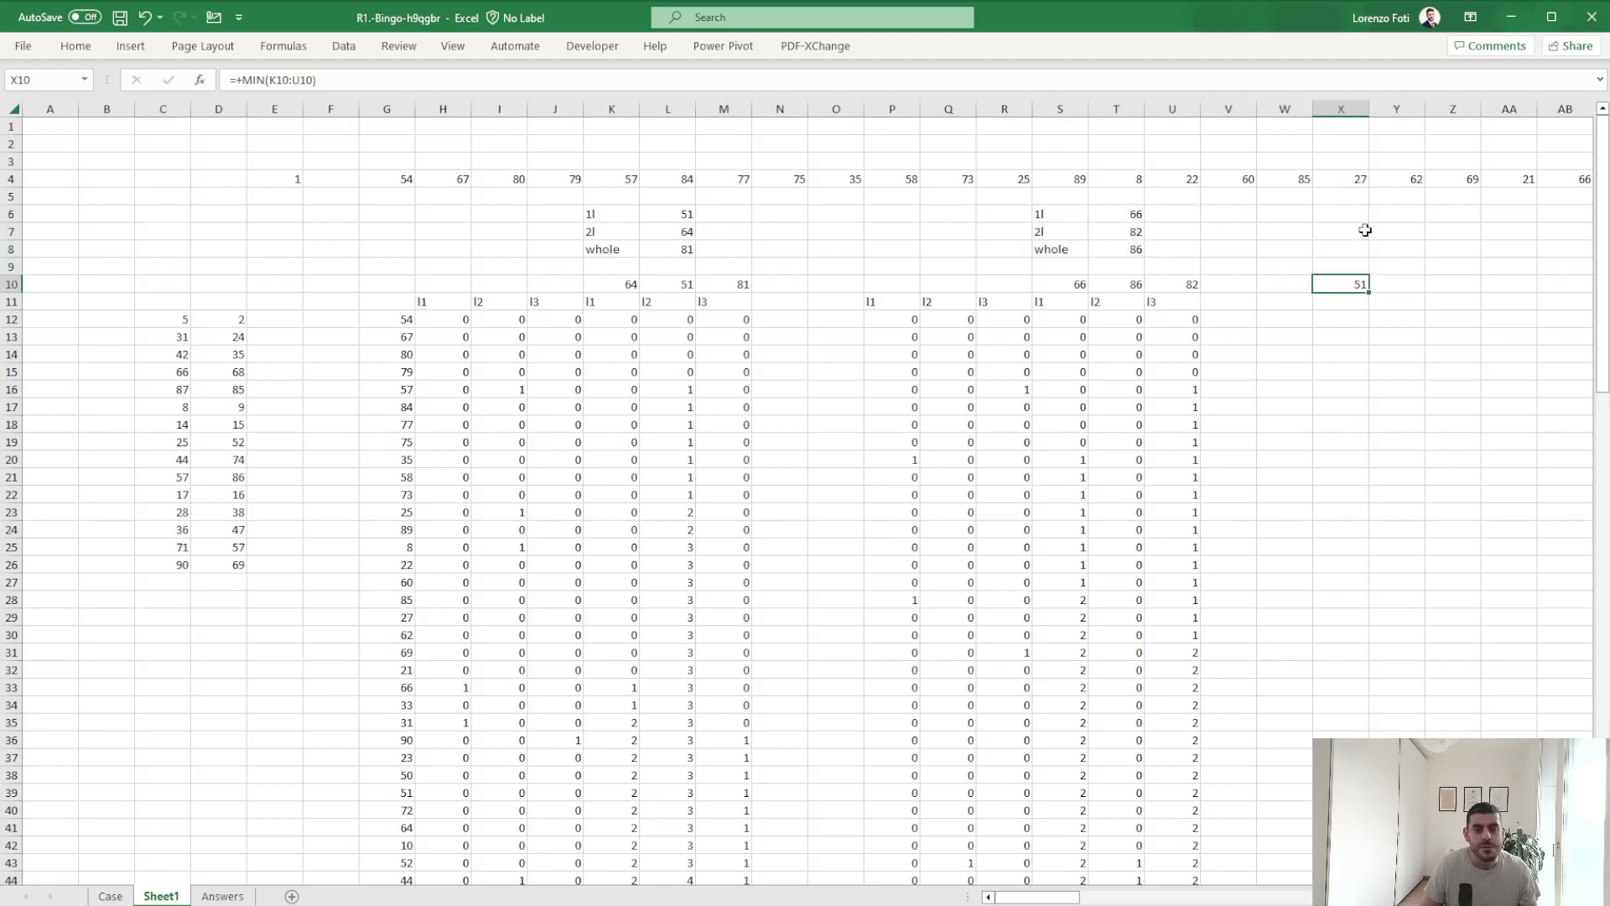
# Enter a MIN formula in X6 that takes the earlier of both players' one-line positions, T6 and L6.
pyautogui.press('Up')
pyautogui.press('Up')
pyautogui.press('Up')
pyautogui.press('Up')
pyautogui.write('+min(')
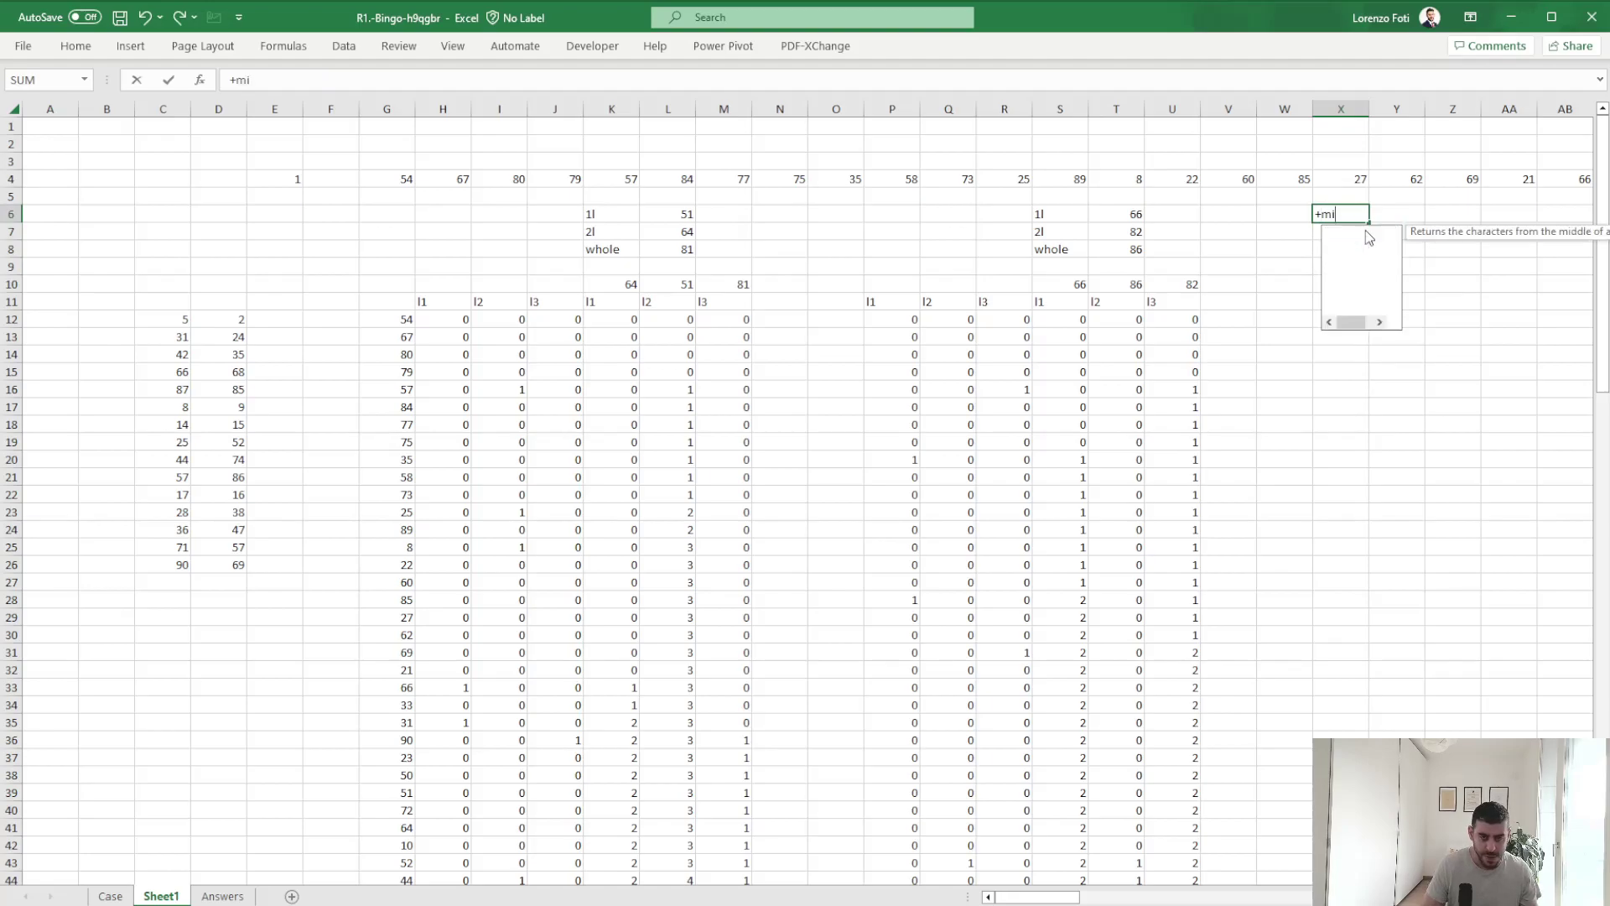
pyautogui.hotkey('ctrl', 'Left')
pyautogui.hotkey('ctrl', 'Left')
pyautogui.hotkey('ctrl', 'Left')
pyautogui.write(';')
pyautogui.hotkey('ctrl', 'Left')
pyautogui.press('Return')
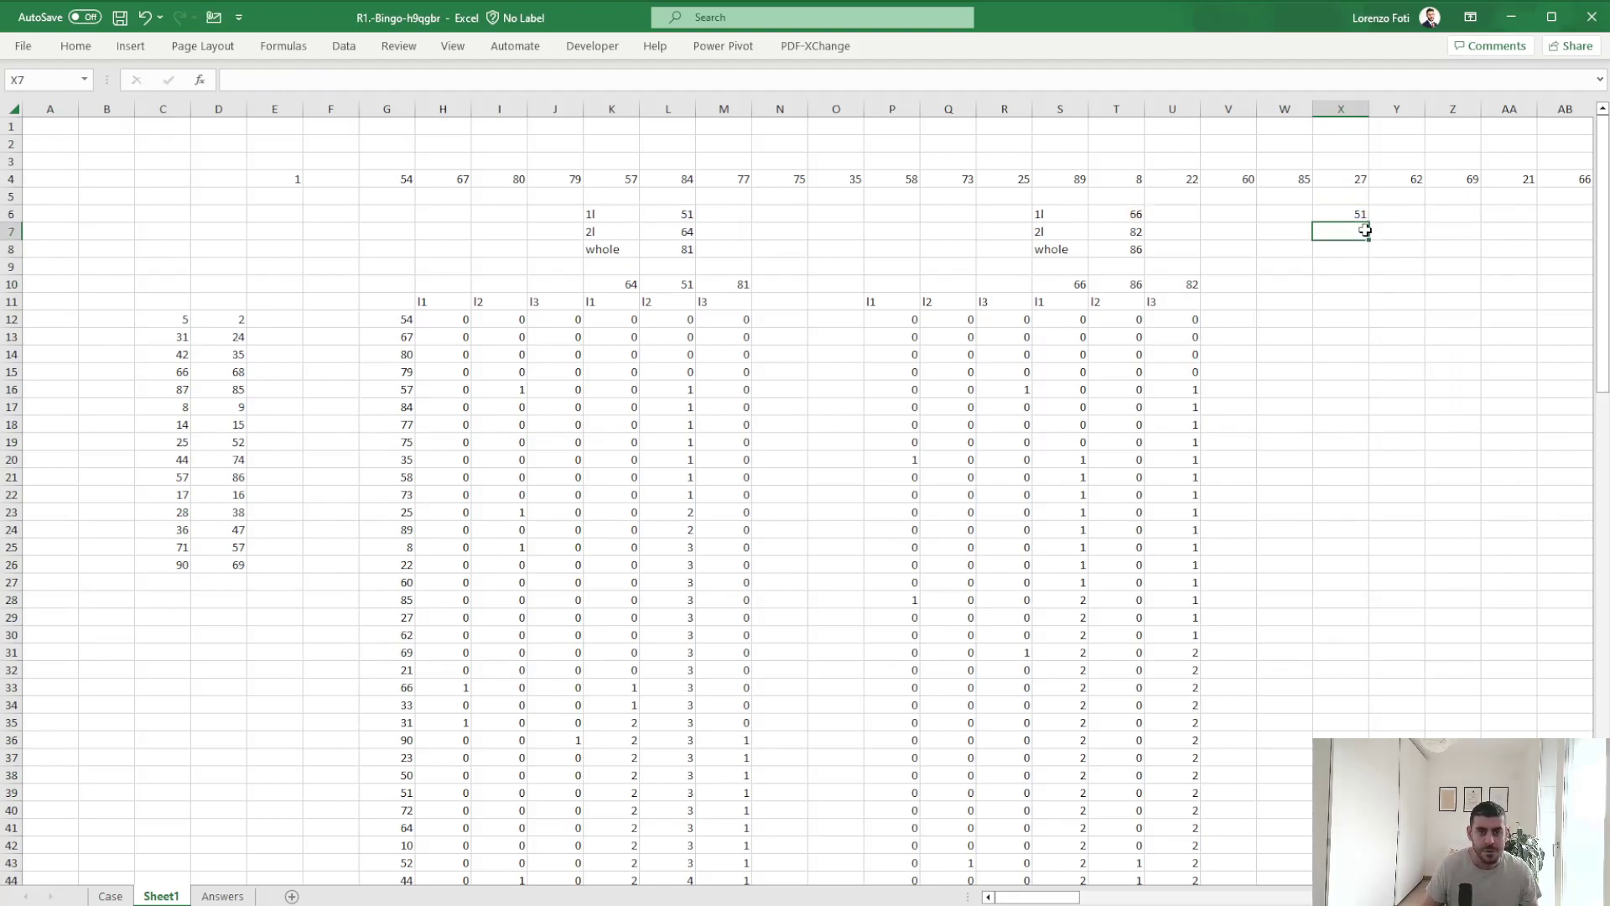
# Fill the MIN formula from X6 down to X8 for the two-line and whole-ticket positions.
pyautogui.press('Up')
pyautogui.hotkey('shift', 'Down')
pyautogui.hotkey('shift', 'Down')
pyautogui.hotkey('ctrl', 'd')
# Enter +INDEX($G$12#;X6) in Y6 to return the number drawn at the winning one-line position.
pyautogui.press('Right')
pyautogui.write('+index')
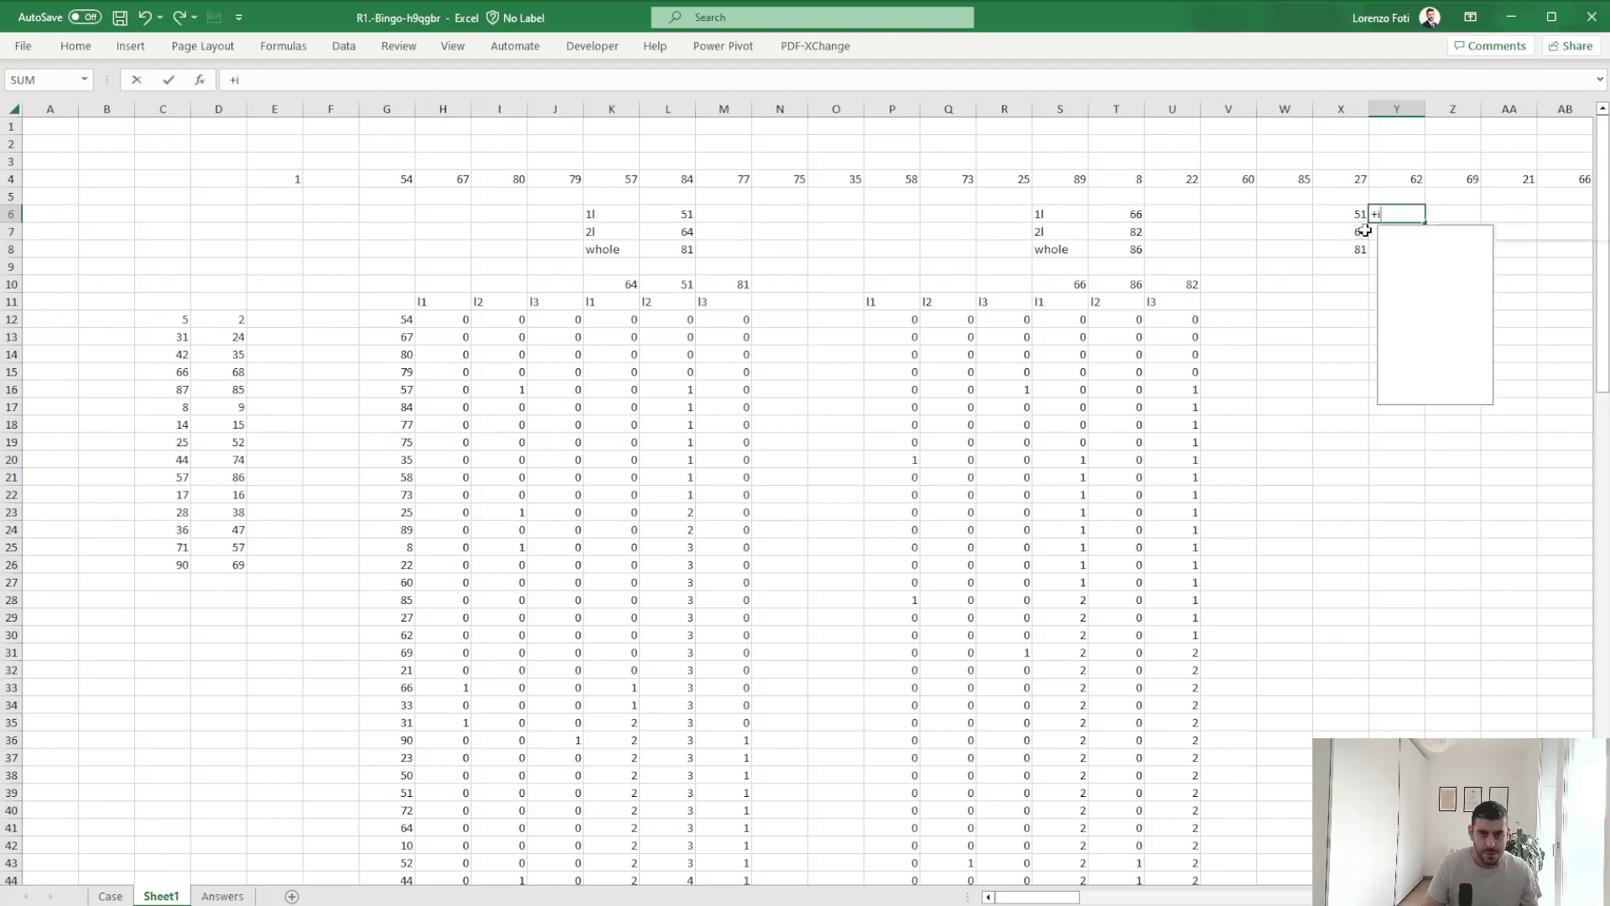
pyautogui.press('Tab')
pyautogui.press('Left')
pyautogui.press('Down')
pyautogui.press('Left')
pyautogui.press('Down')
pyautogui.press('Left')
pyautogui.press('Down')
pyautogui.press('Left')
pyautogui.press('Down')
pyautogui.press('Left')
pyautogui.press('Down')
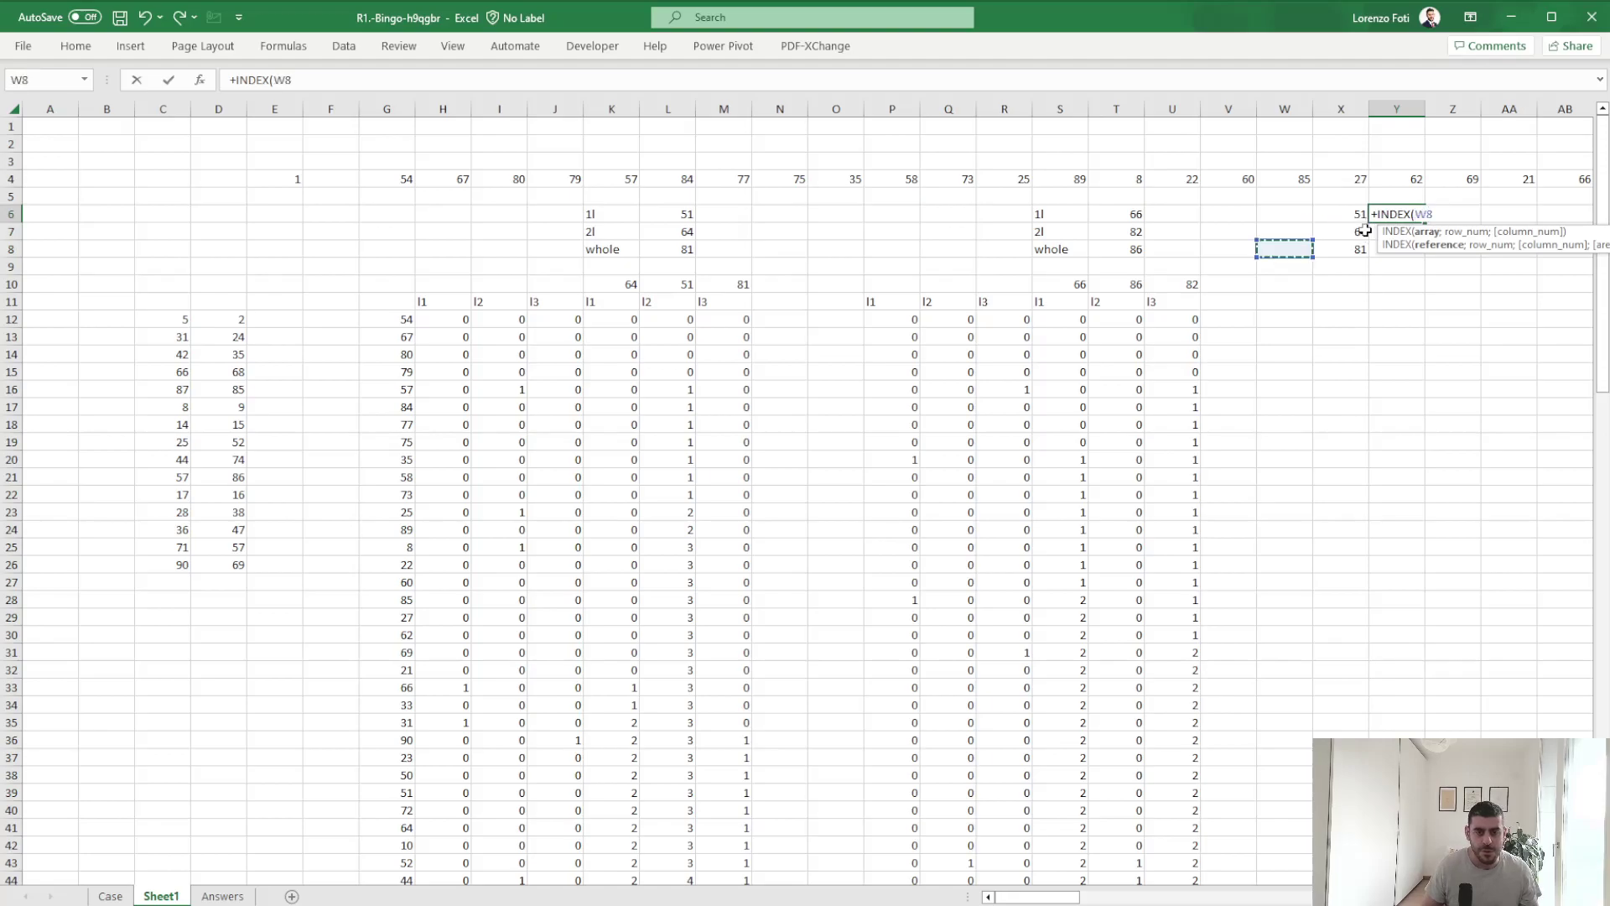
pyautogui.hotkey('ctrl', 'Left')
pyautogui.hotkey('ctrl', 'Left')
pyautogui.hotkey('ctrl', 'Left')
pyautogui.press('Left')
pyautogui.press('Down')
pyautogui.hotkey('ctrl', 'shift', 'Down')
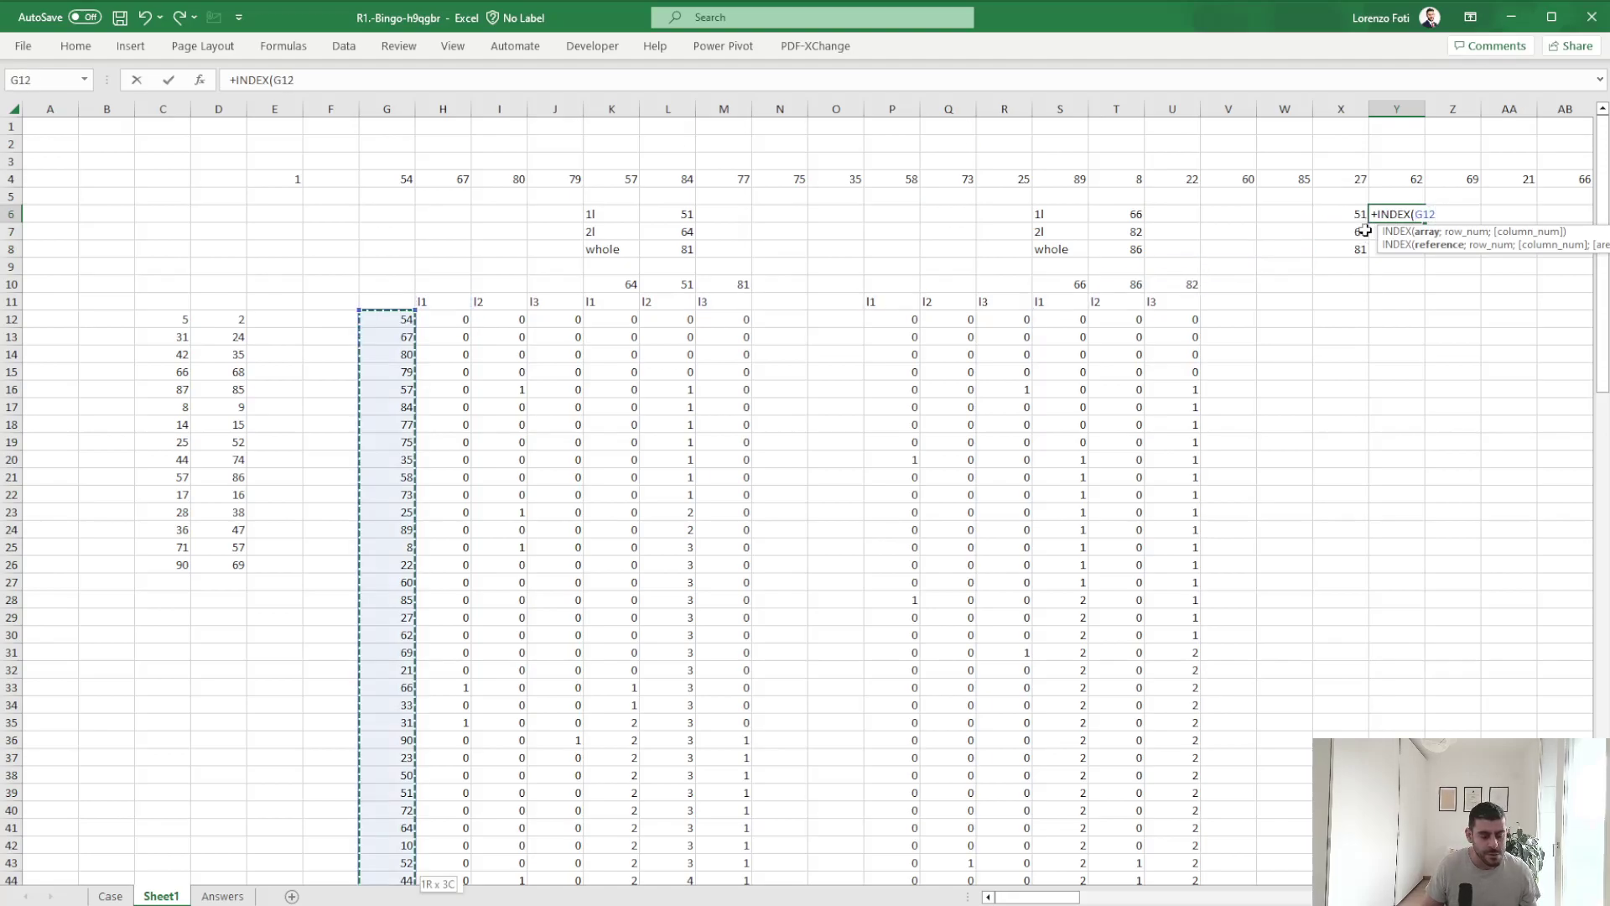
pyautogui.write(';')
pyautogui.press('Left')
pyautogui.press('Up')
pyautogui.press('Down')
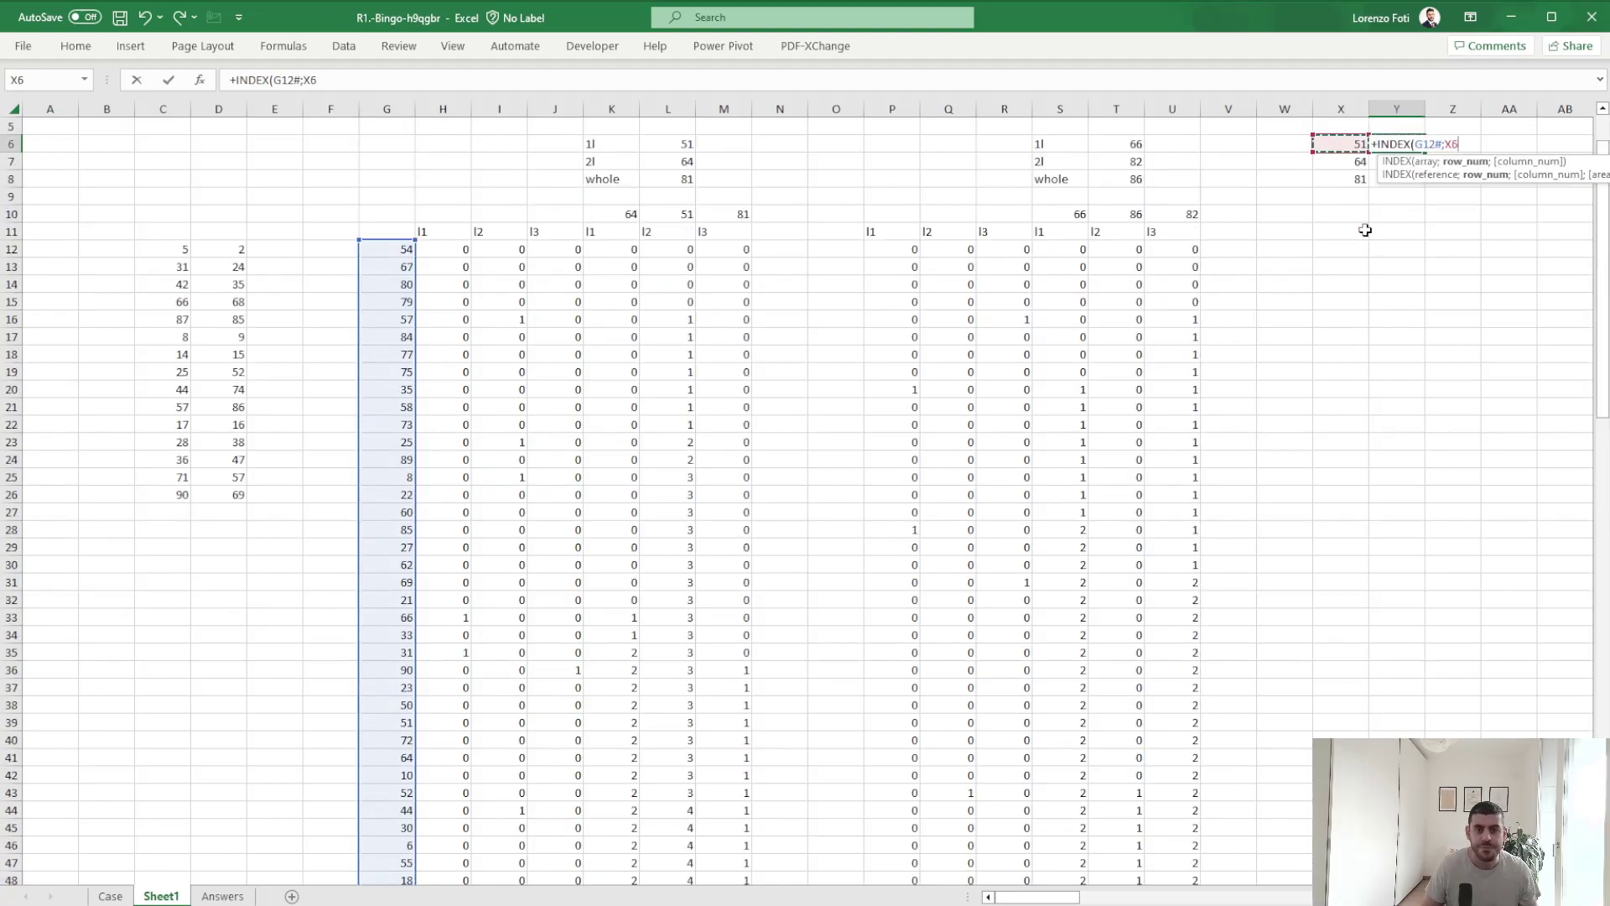
pyautogui.write(')')
pyautogui.click(282, 80)
pyautogui.press('F4')
pyautogui.press('Return')
# Fill the INDEX formula from Y6 down into Y7 and Y8.
pyautogui.hotkey('ctrl', 'd')
pyautogui.press('Down')
pyautogui.hotkey('ctrl', 'd')
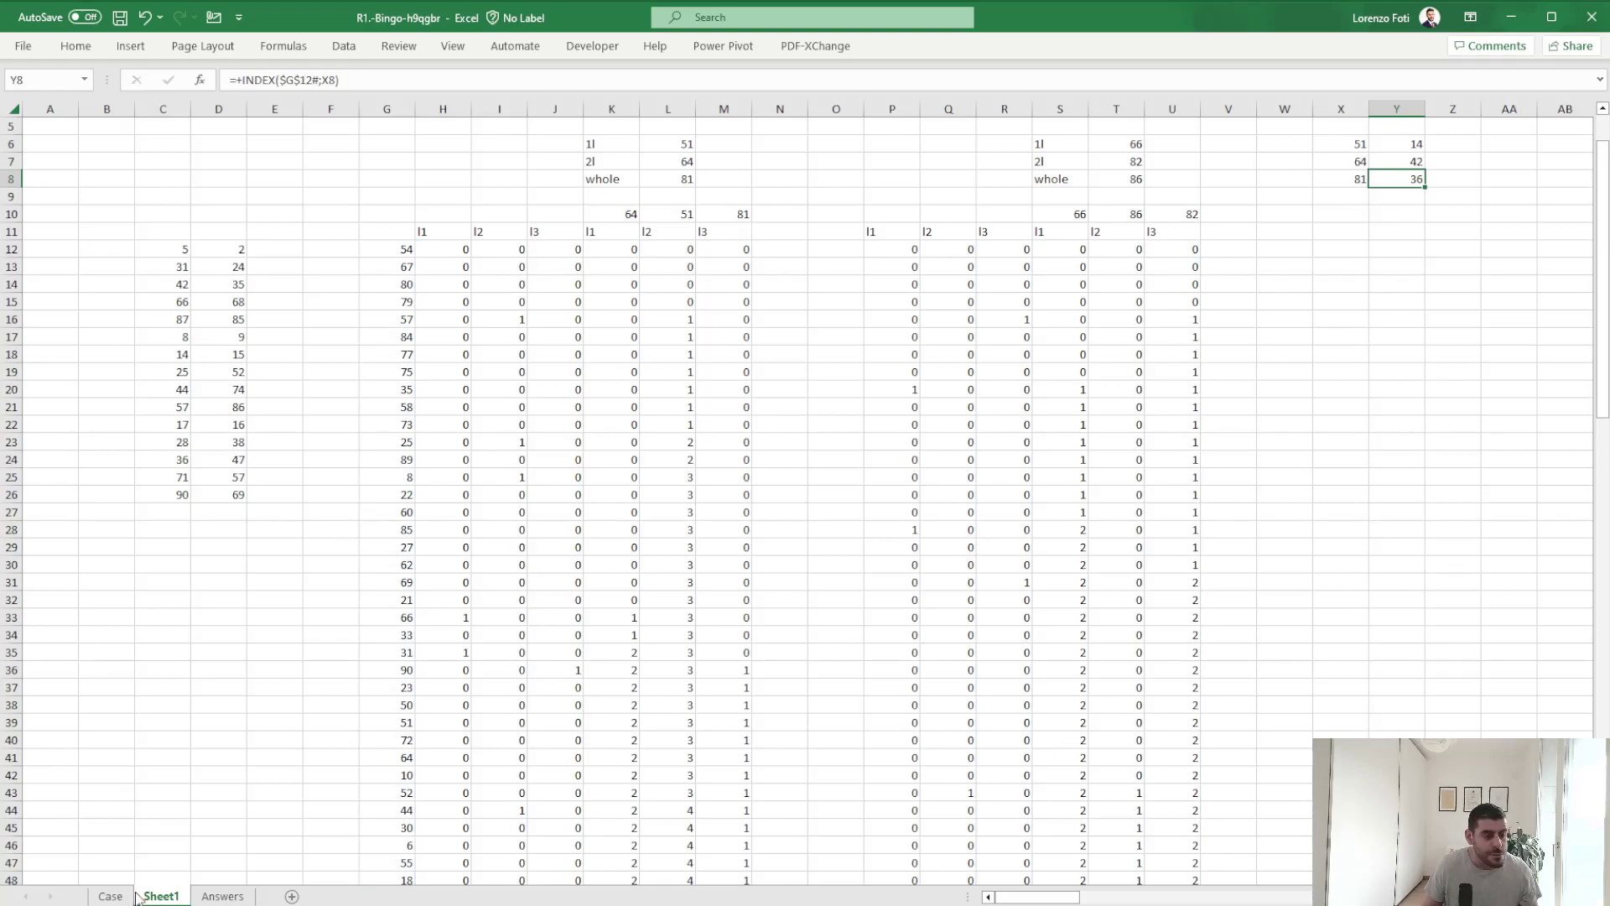
# Compare the game 1 results in Y6:Y8 with the first row of the Answers sheet.
pyautogui.click(111, 896)
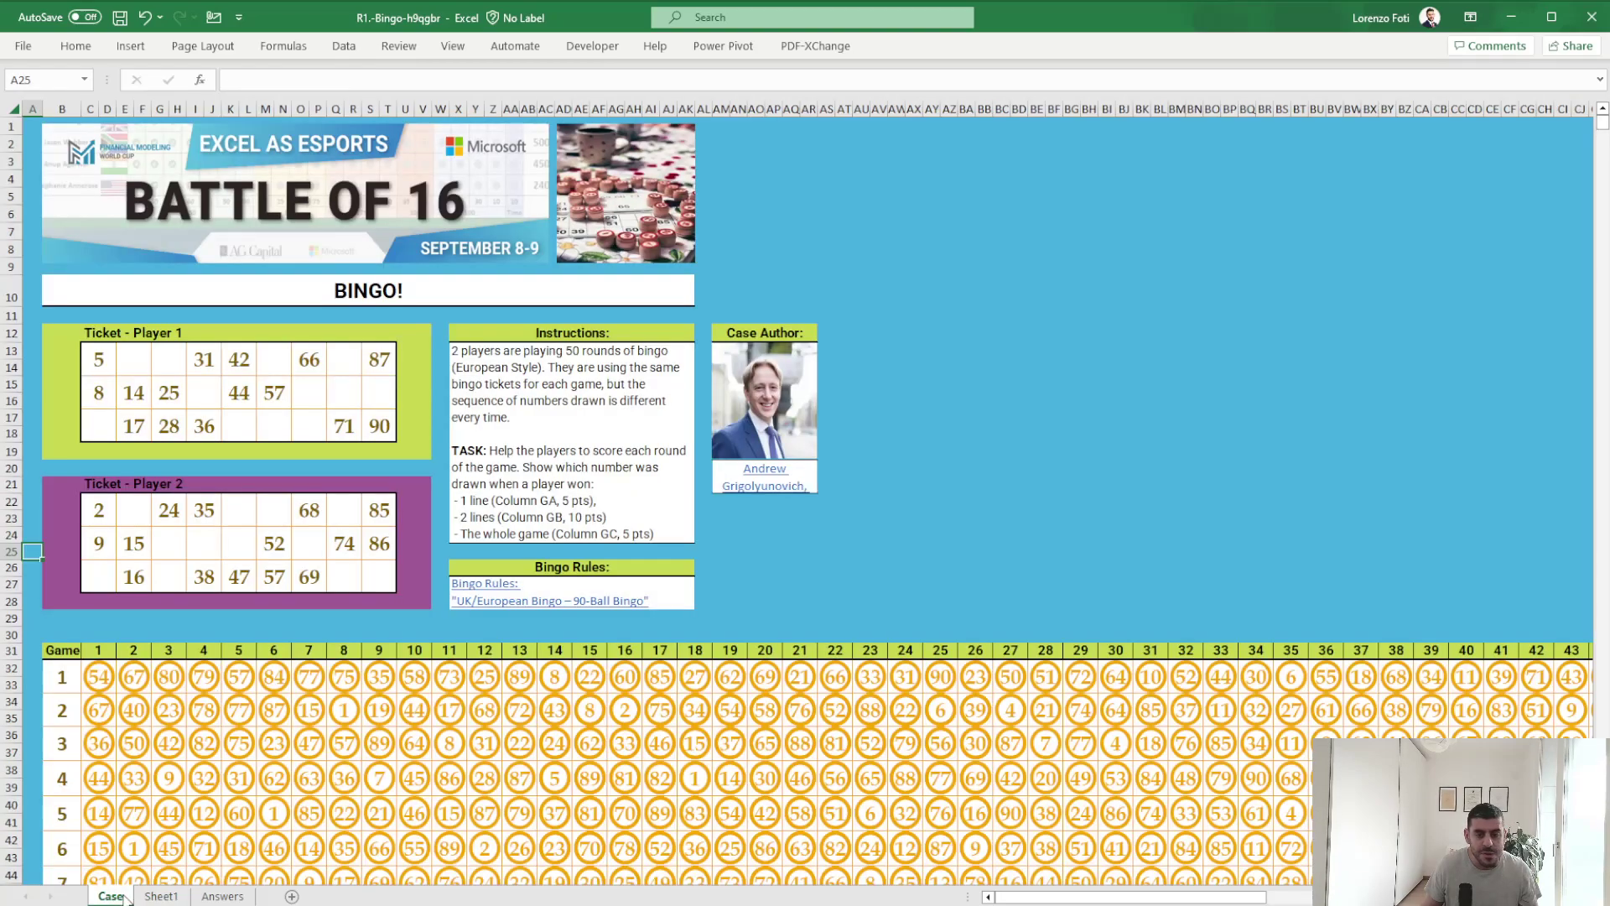
pyautogui.click(223, 896)
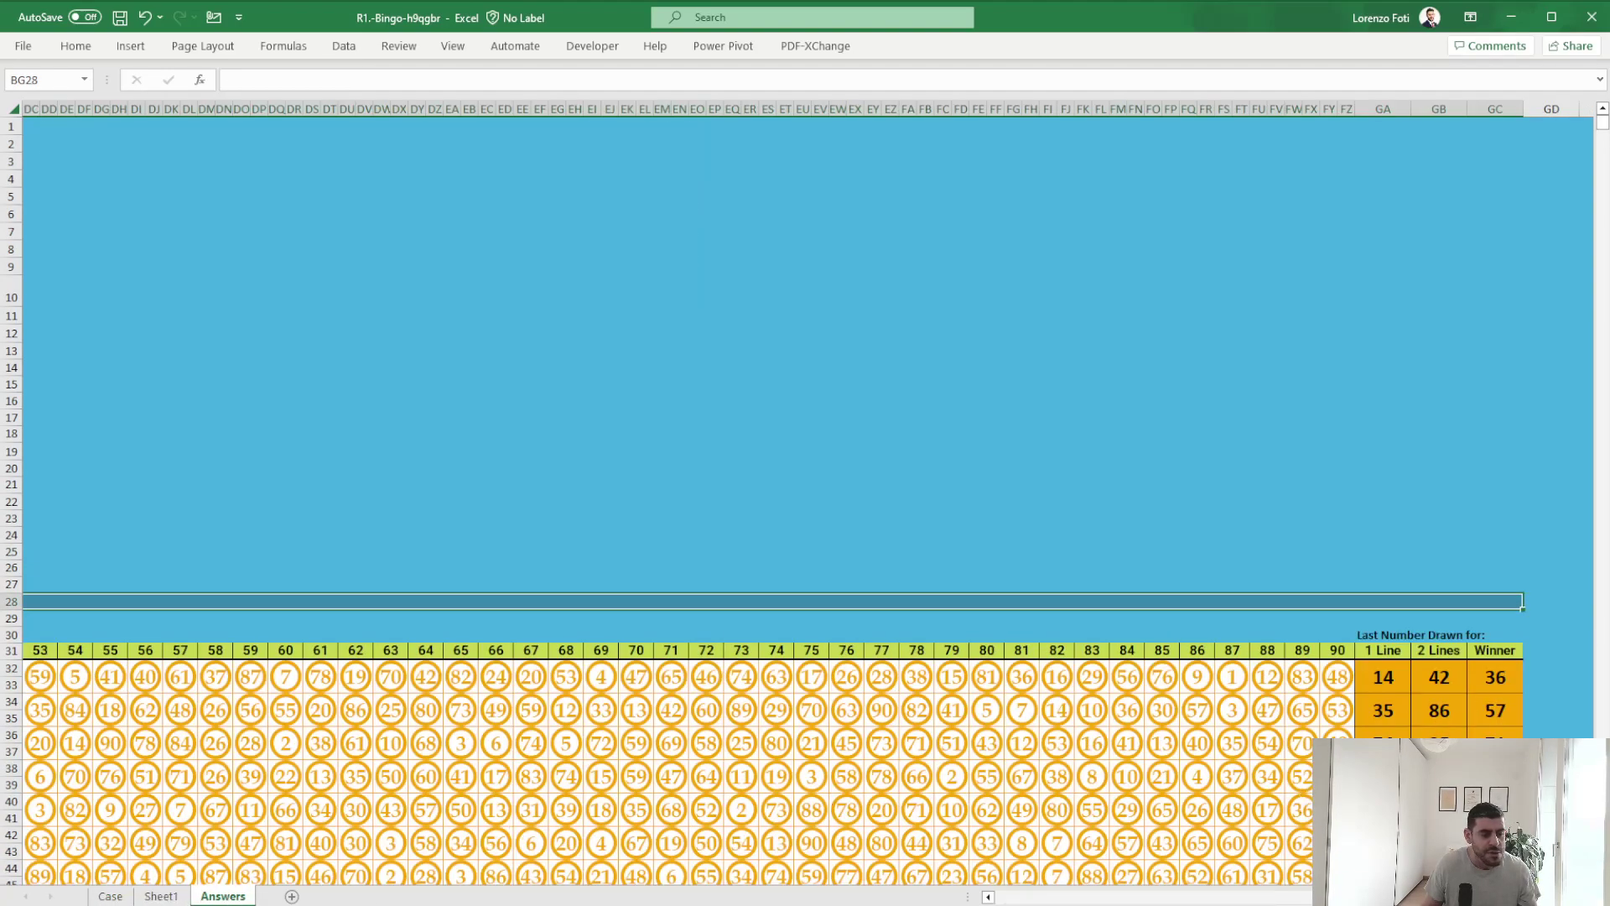
pyautogui.click(111, 896)
pyautogui.click(161, 896)
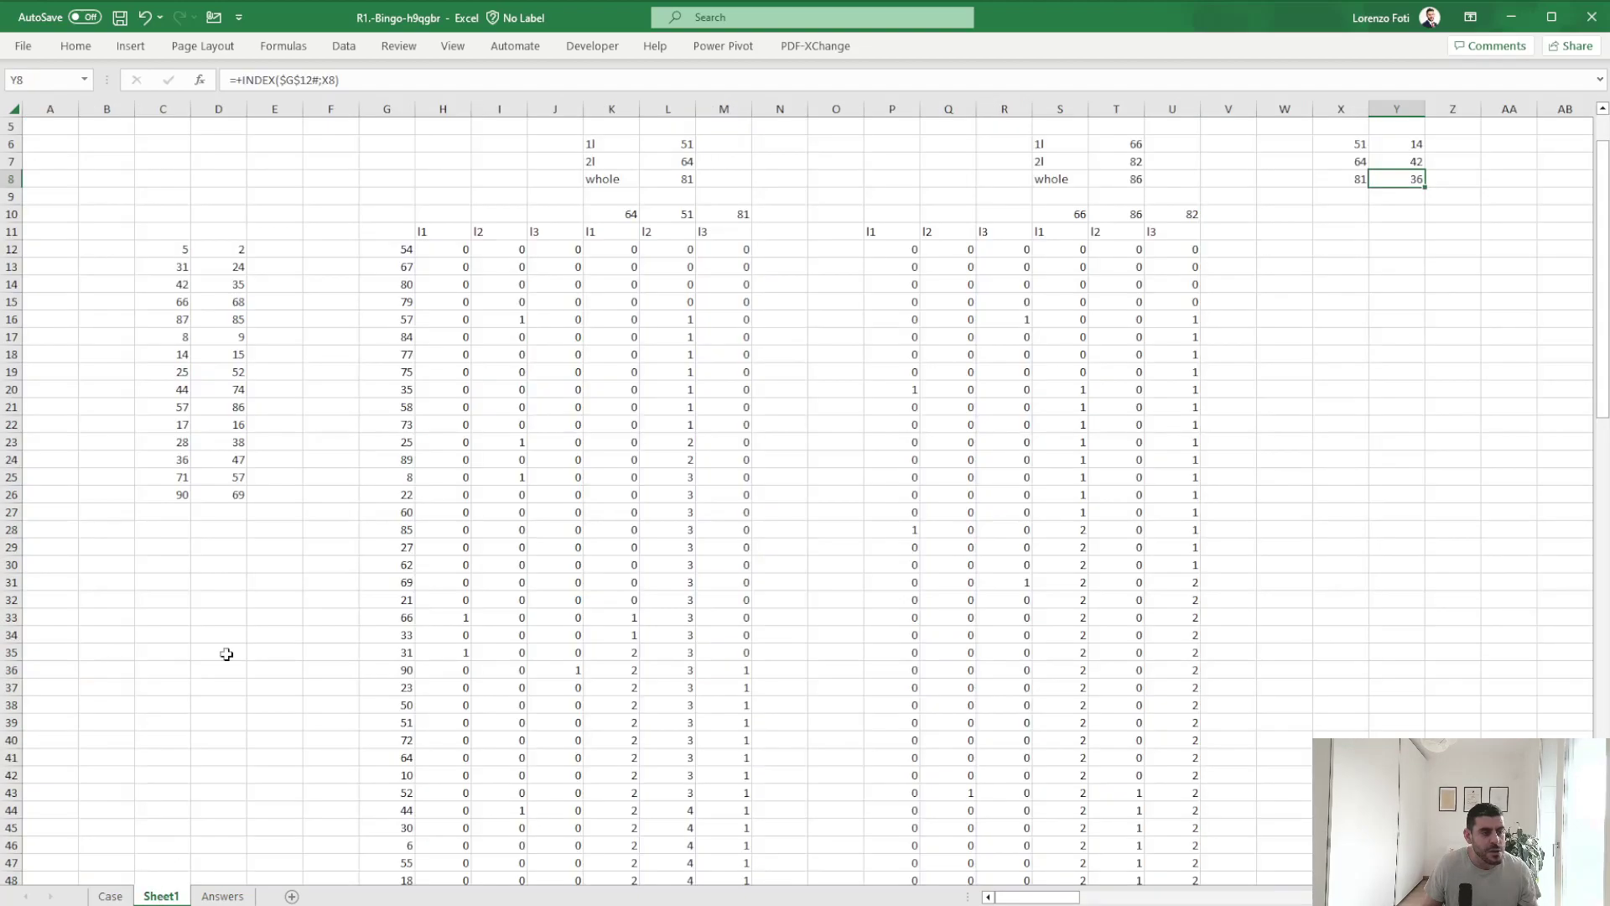
pyautogui.scroll(2, 1426, 340)
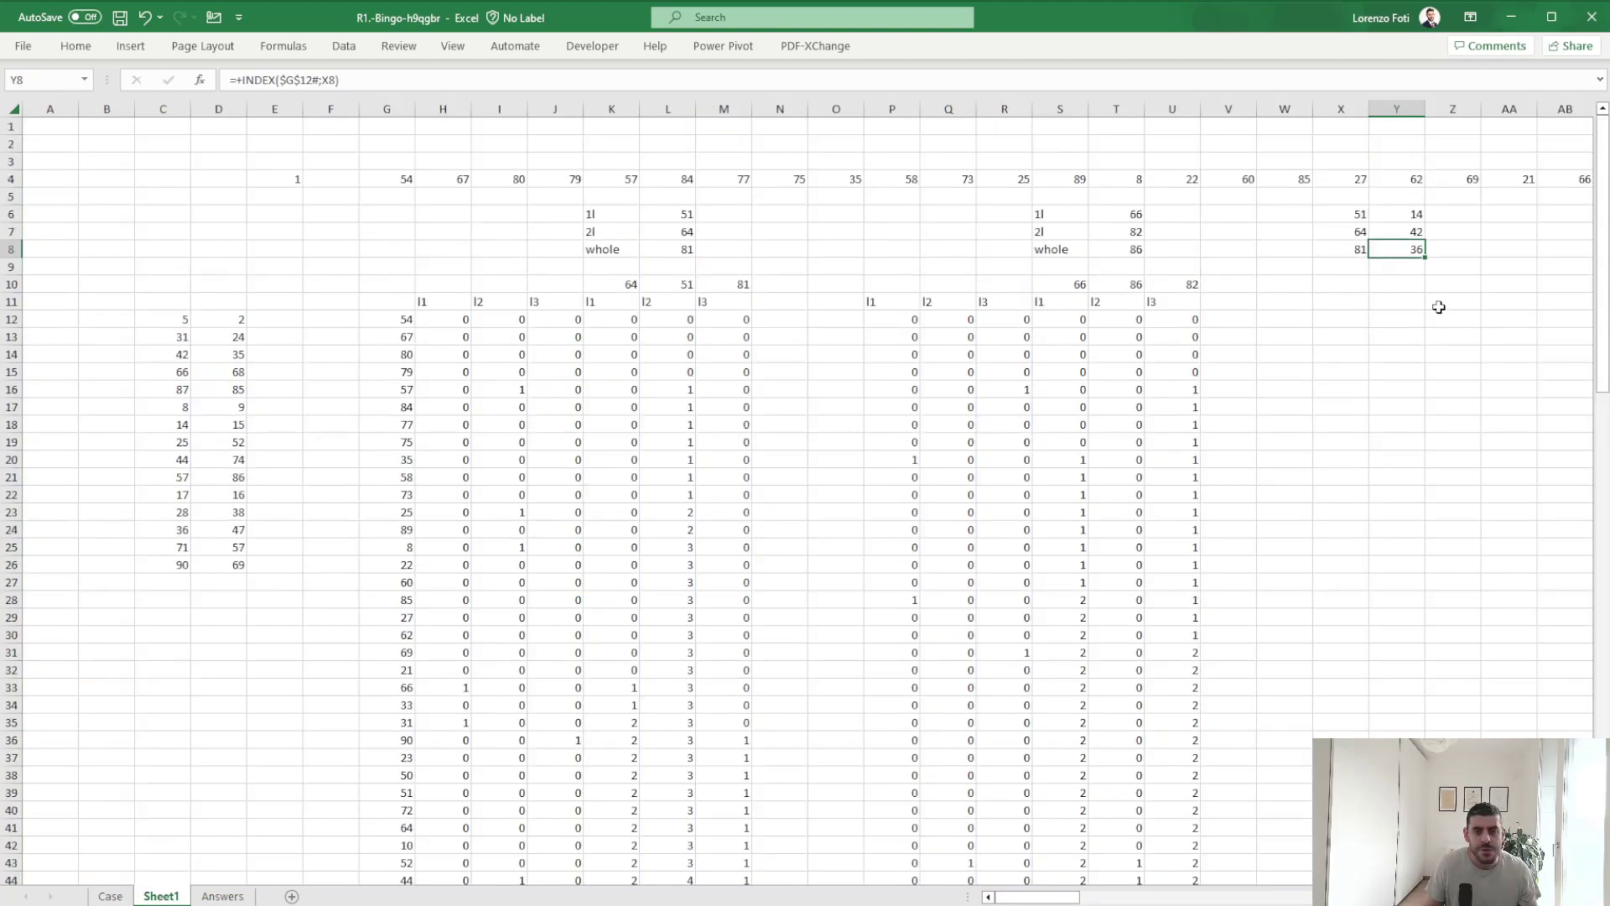
# Check the last game number on the Case sheet and enter +SEQUENCE(50) in Z11 of Sheet1.
pyautogui.click(113, 896)
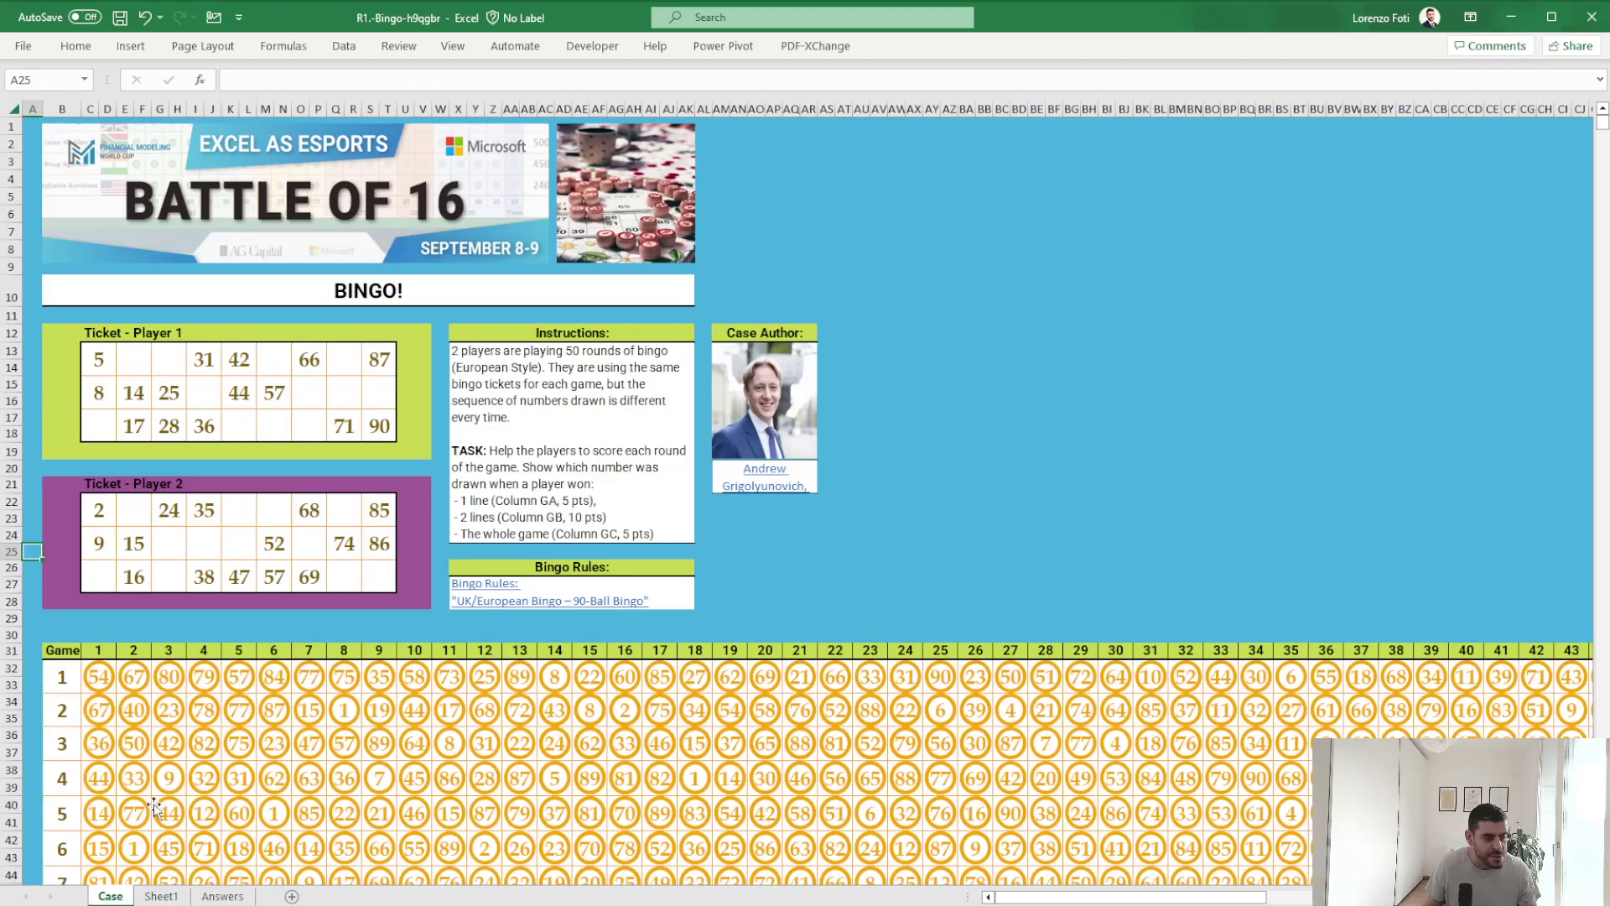
pyautogui.scroll(-20, 154, 811)
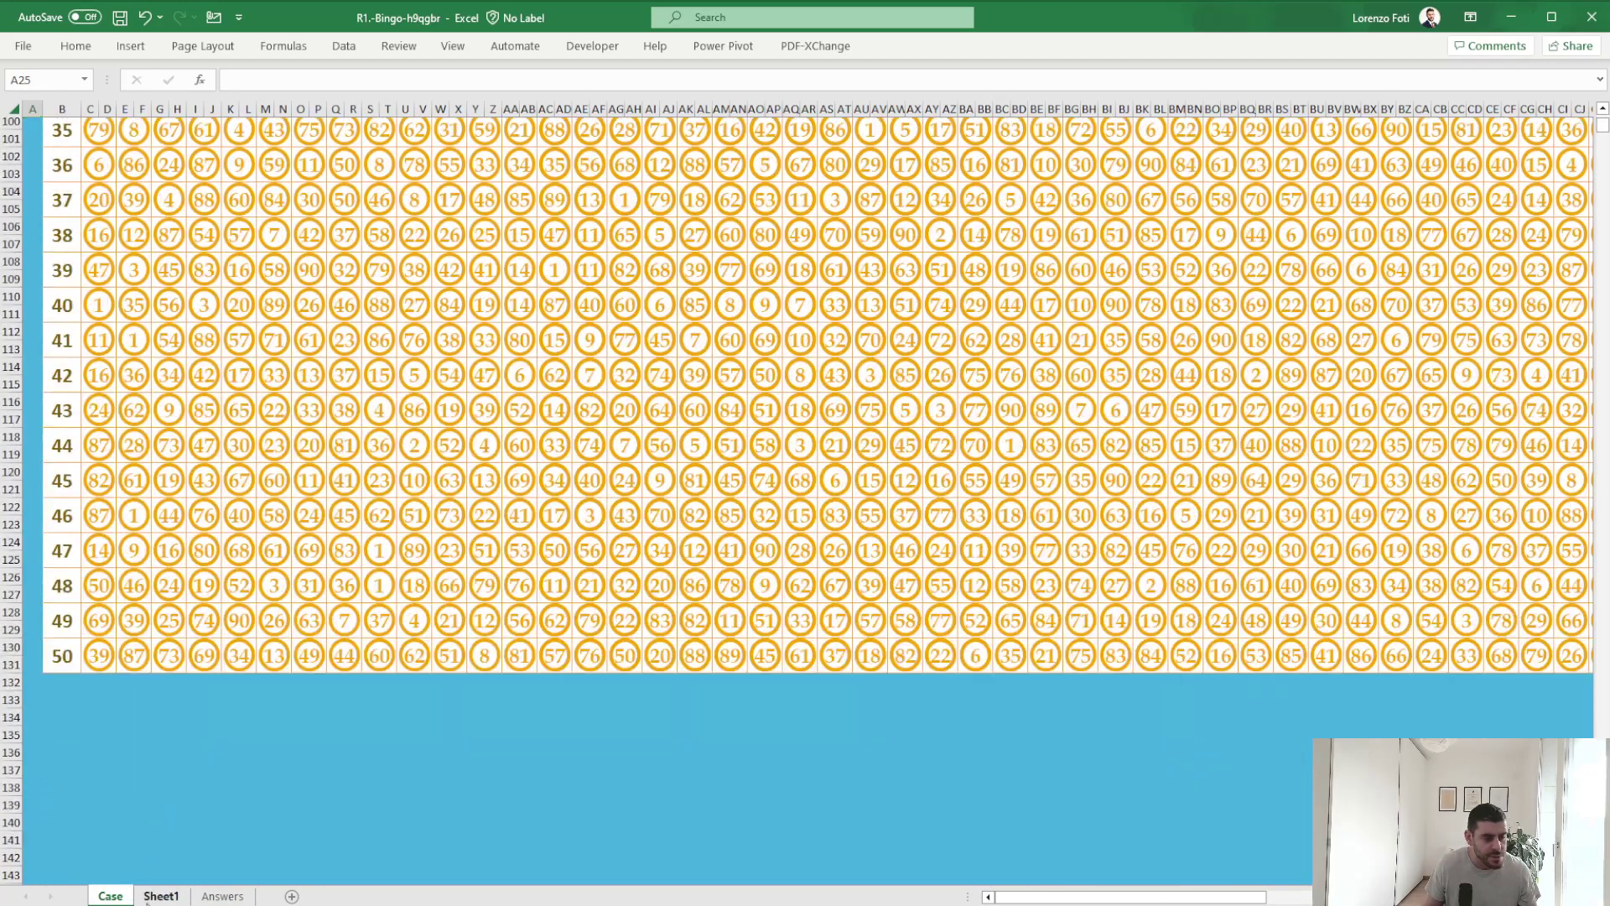
pyautogui.click(149, 897)
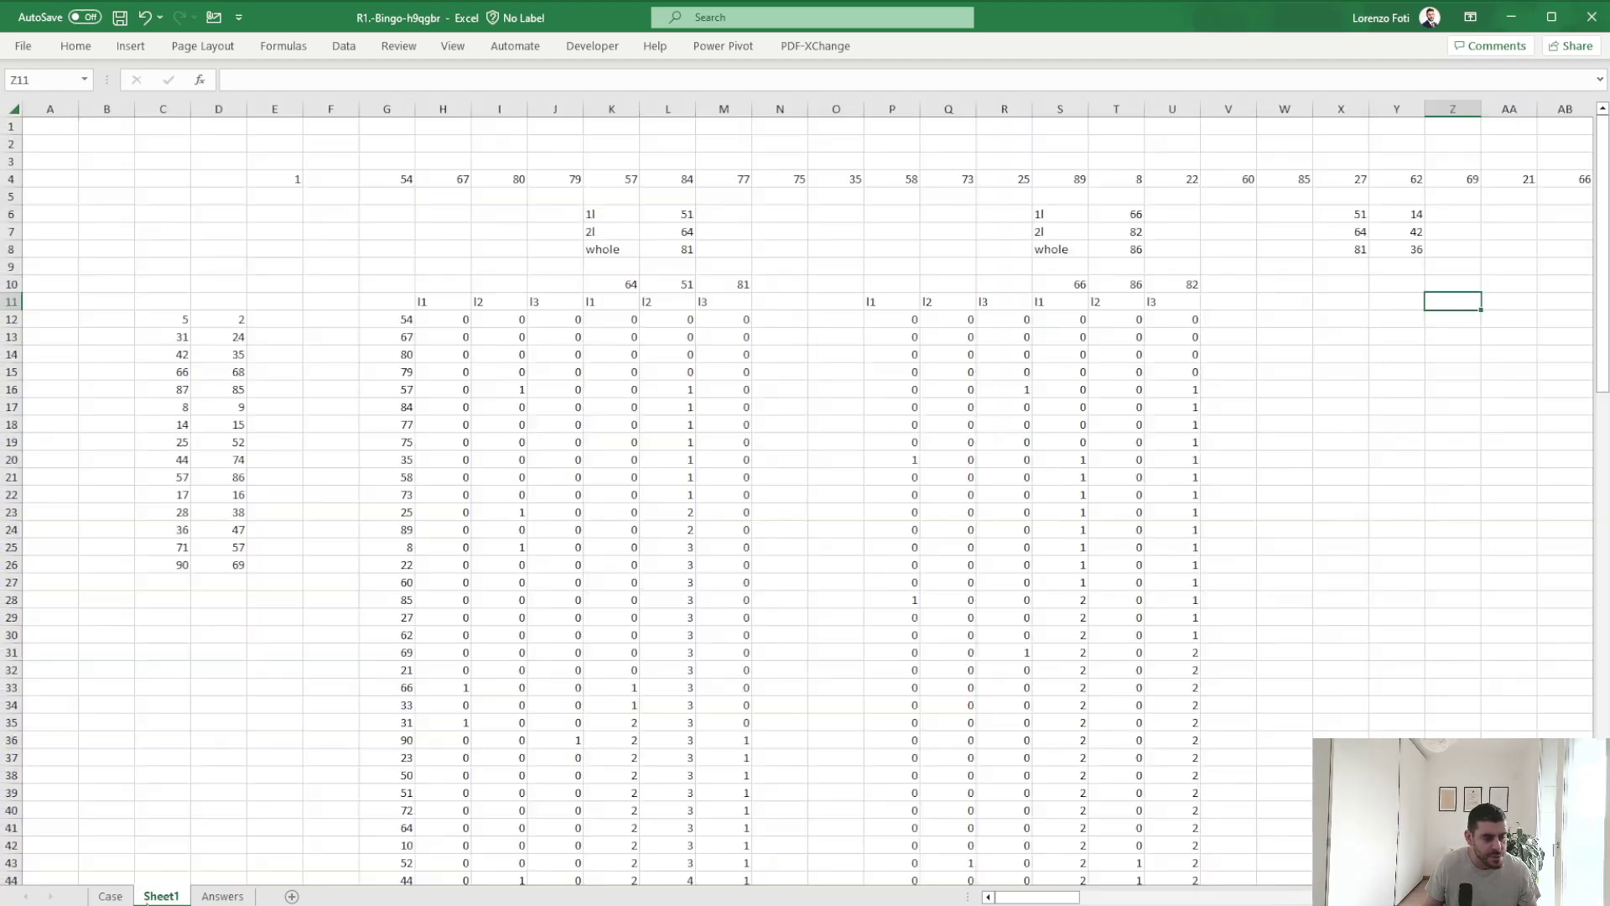
pyautogui.write('+SEQUENCE(50')
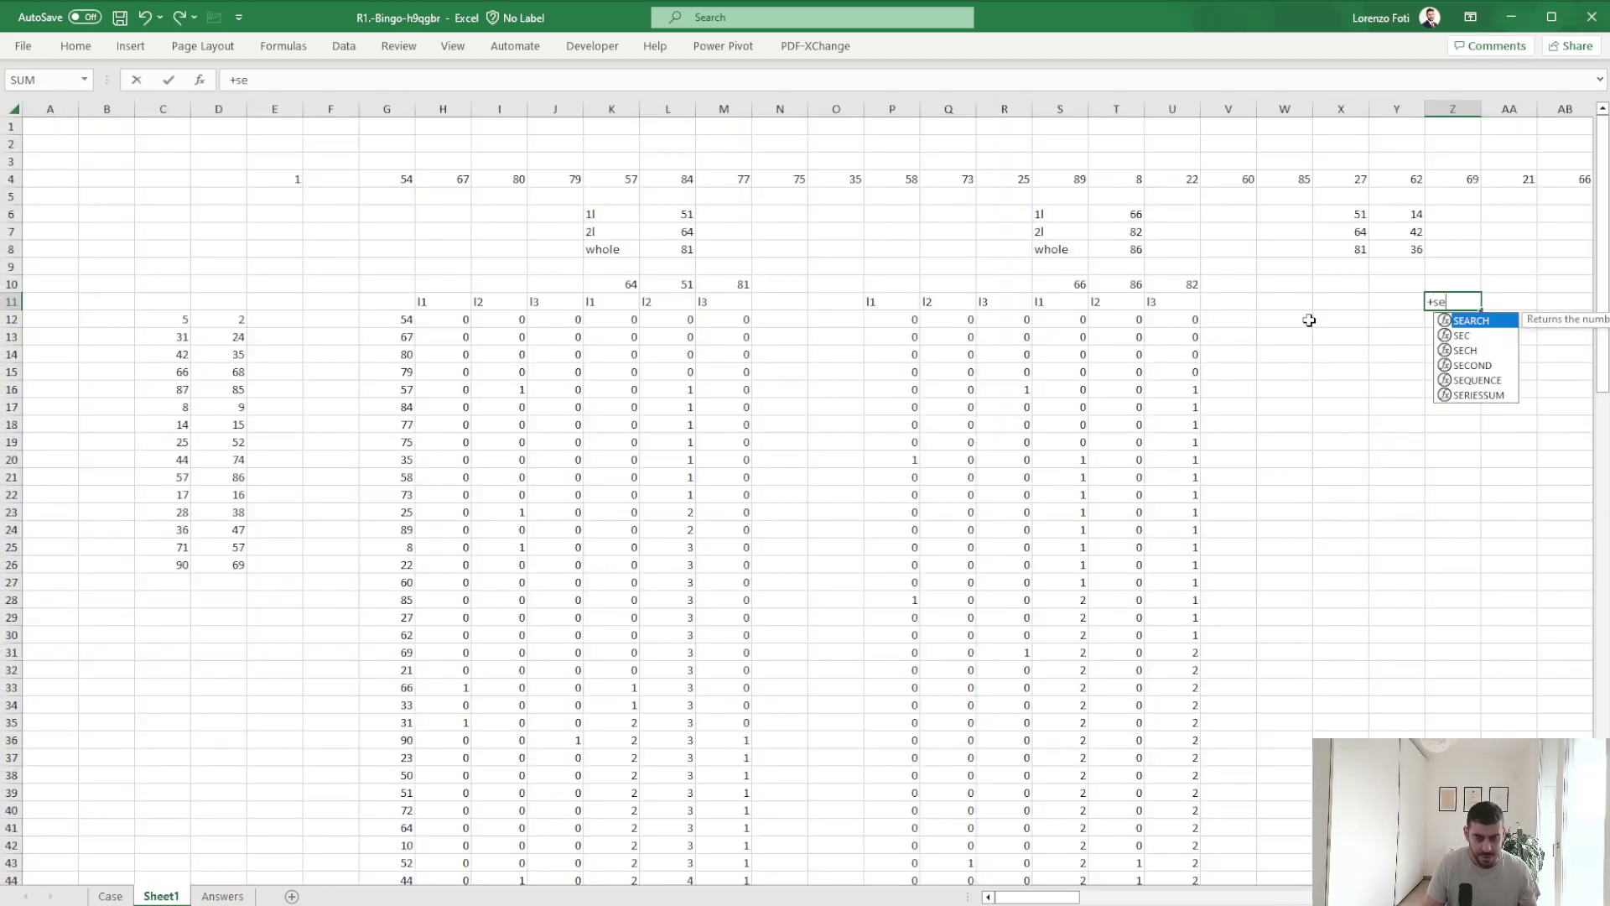
pyautogui.write(')')
pyautogui.press('Tab')
# Enter +TRANSPOSE(Y6:Y8) in AA10 to head the game list with the three winning numbers.
pyautogui.press('Up')
pyautogui.write('+tr')
pyautogui.press('Tab')
pyautogui.press('Left')
pyautogui.press('Left')
pyautogui.press('Up')
pyautogui.press('Up')
pyautogui.press('Up')
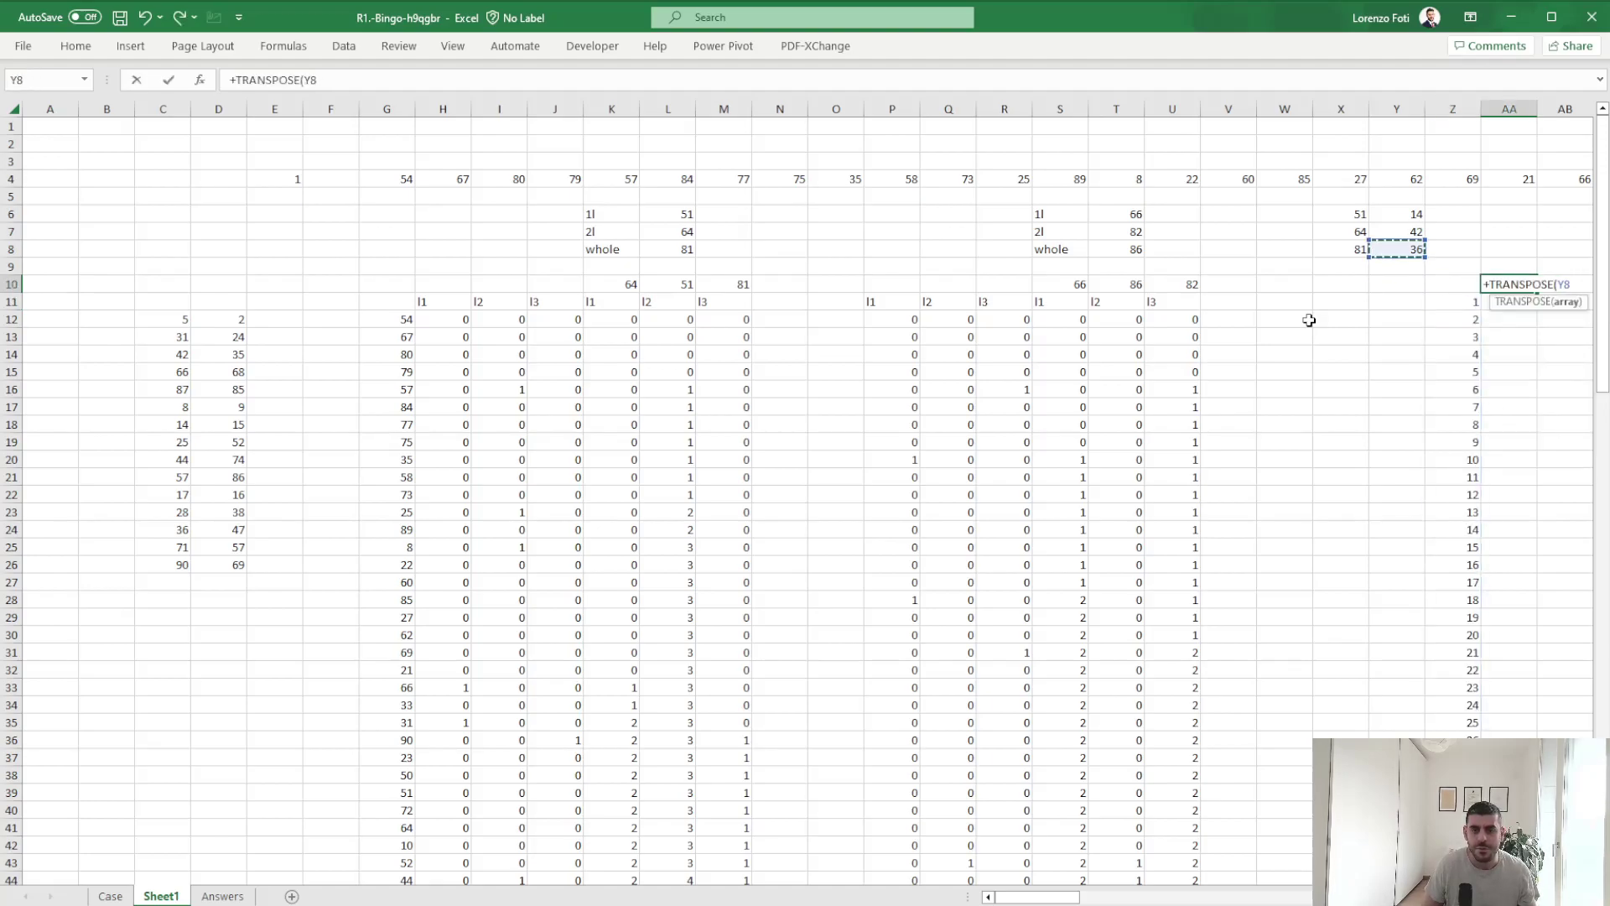
pyautogui.hotkey('shift', 'Down')
pyautogui.hotkey('shift', 'Down')
pyautogui.write(')')
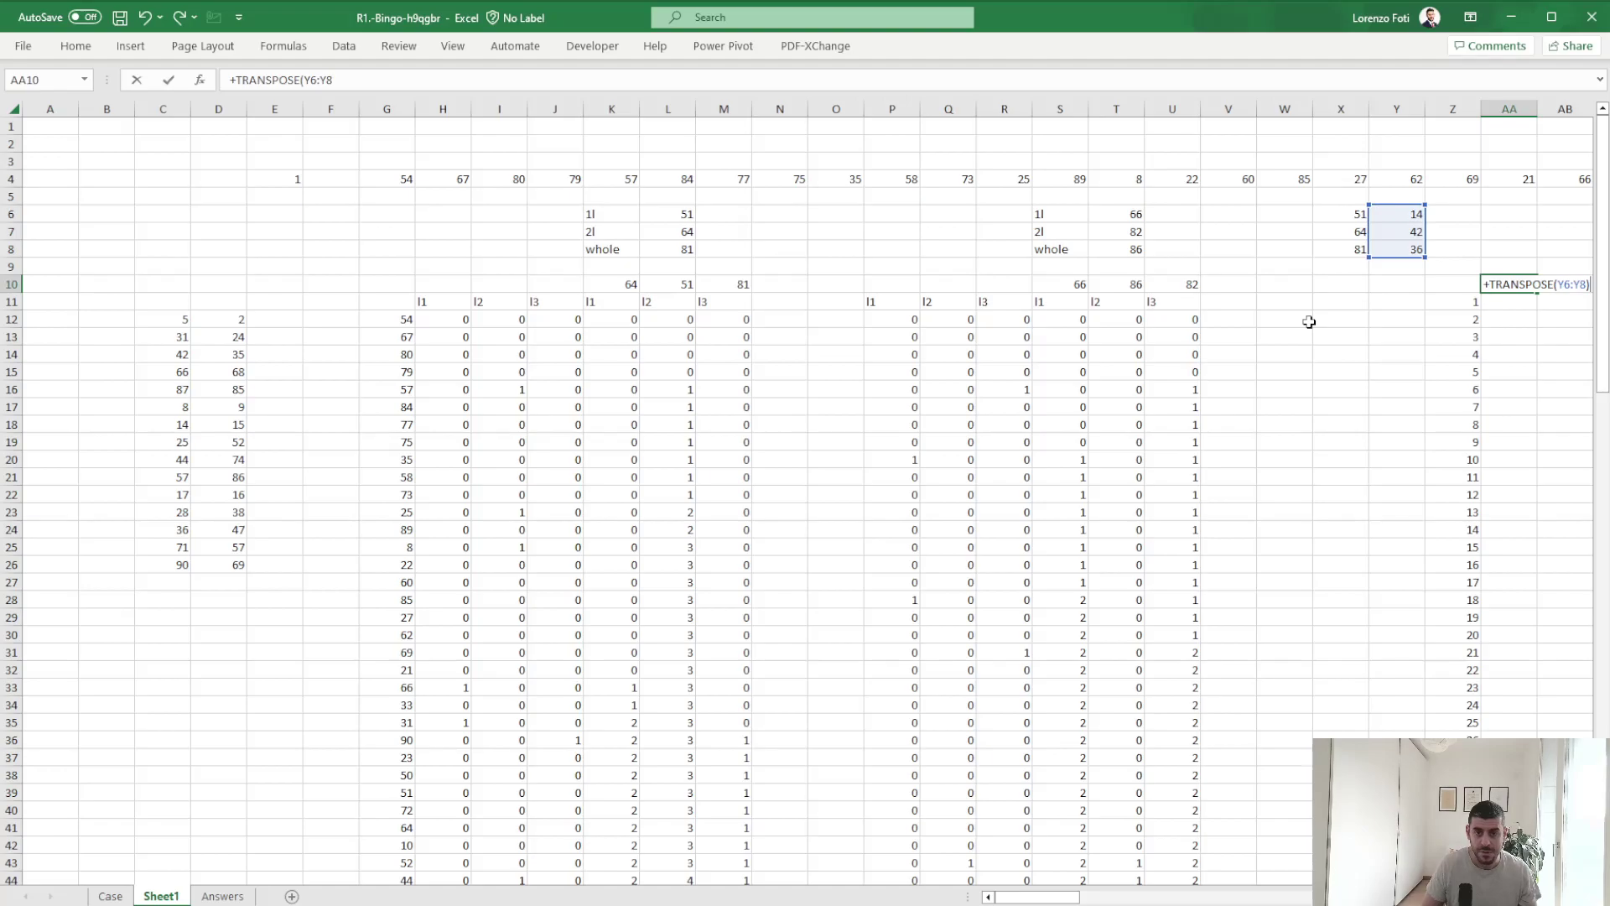
pyautogui.press('Return')
# Create a what-if data table over Z10:AC60 with game number cell E4 as the column input cell.
pyautogui.press('Right')
pyautogui.press('Right')
pyautogui.press('Right')
pyautogui.press('Right')
pyautogui.press('Right')
pyautogui.press('Left')
pyautogui.press('Left')
pyautogui.press('Left')
pyautogui.press('Left')
pyautogui.press('Left')
pyautogui.press('Left')
pyautogui.press('Left')
pyautogui.press('Up')
pyautogui.press('Right')
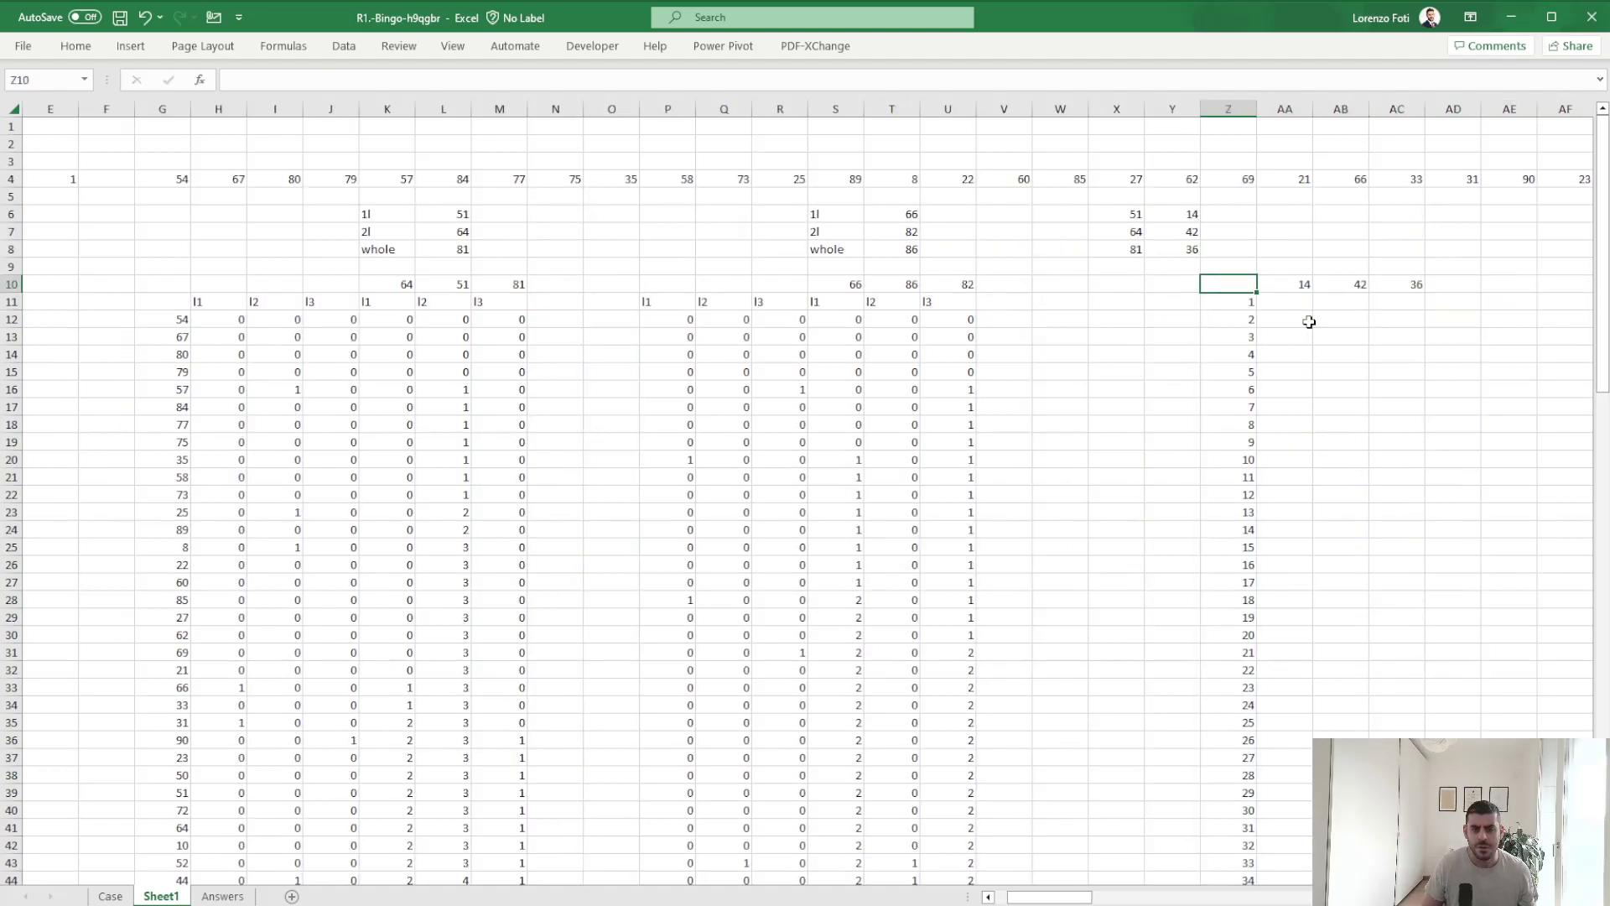
pyautogui.hotkey('ctrl', 'shift', 'Right')
pyautogui.hotkey('ctrl', 'shift', 'Down')
pyautogui.hotkey('ctrl', 'shift', 'Down')
pyautogui.hotkey('ctrl', 'shift', 'Right')
pyautogui.hotkey('alt', 'a')
pyautogui.press('w')
pyautogui.press('t')
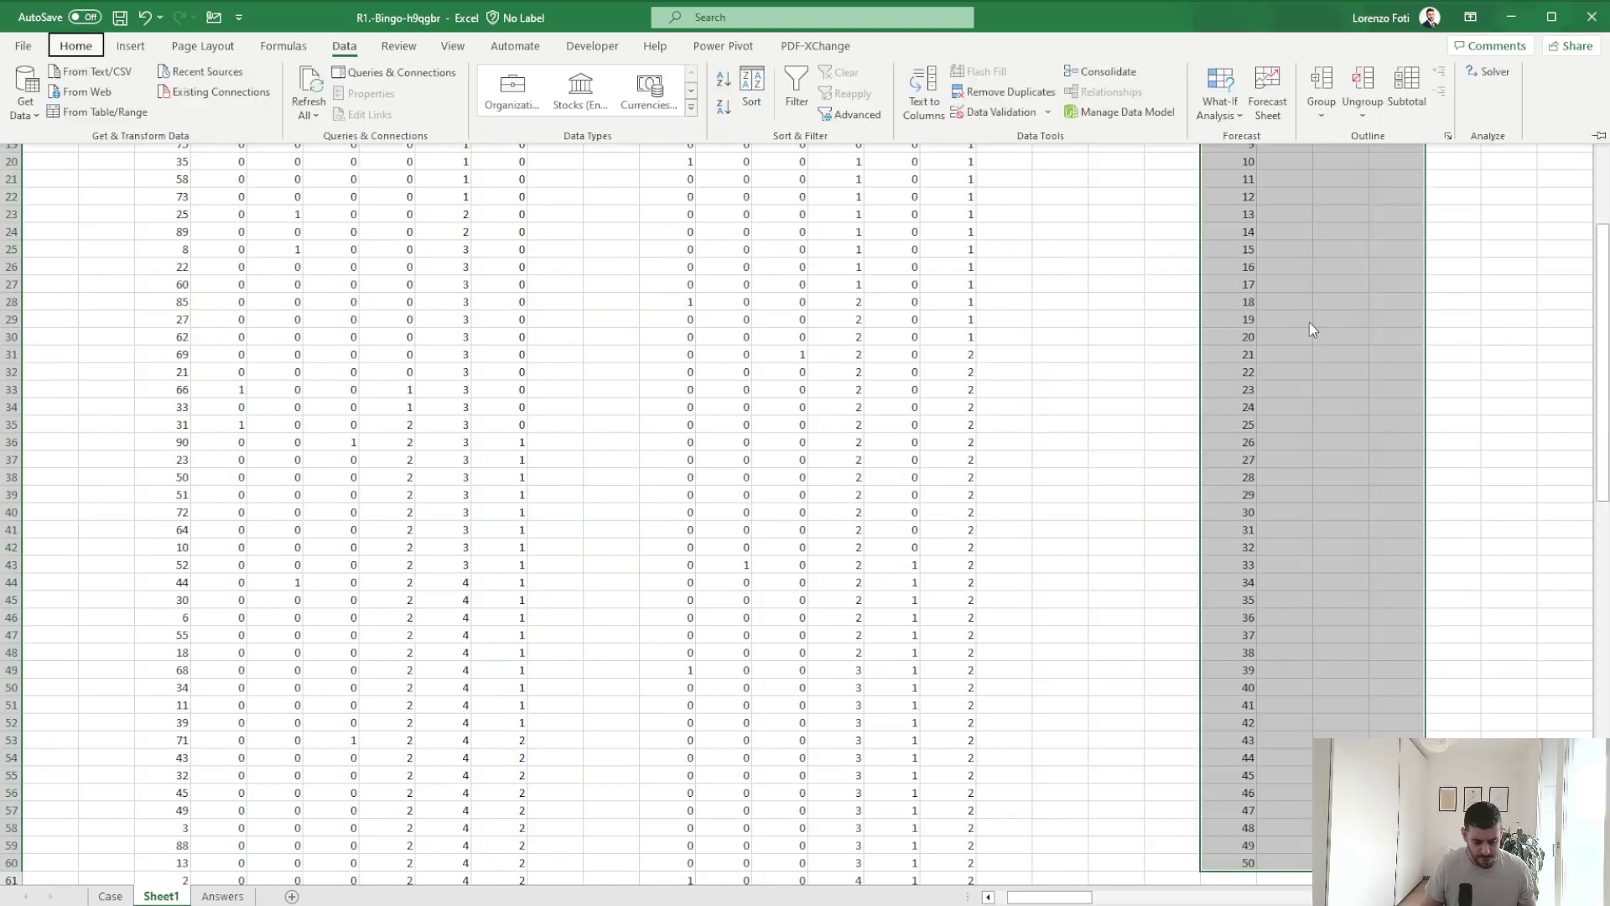
pyautogui.click(65, 182)
pyautogui.press('Return')
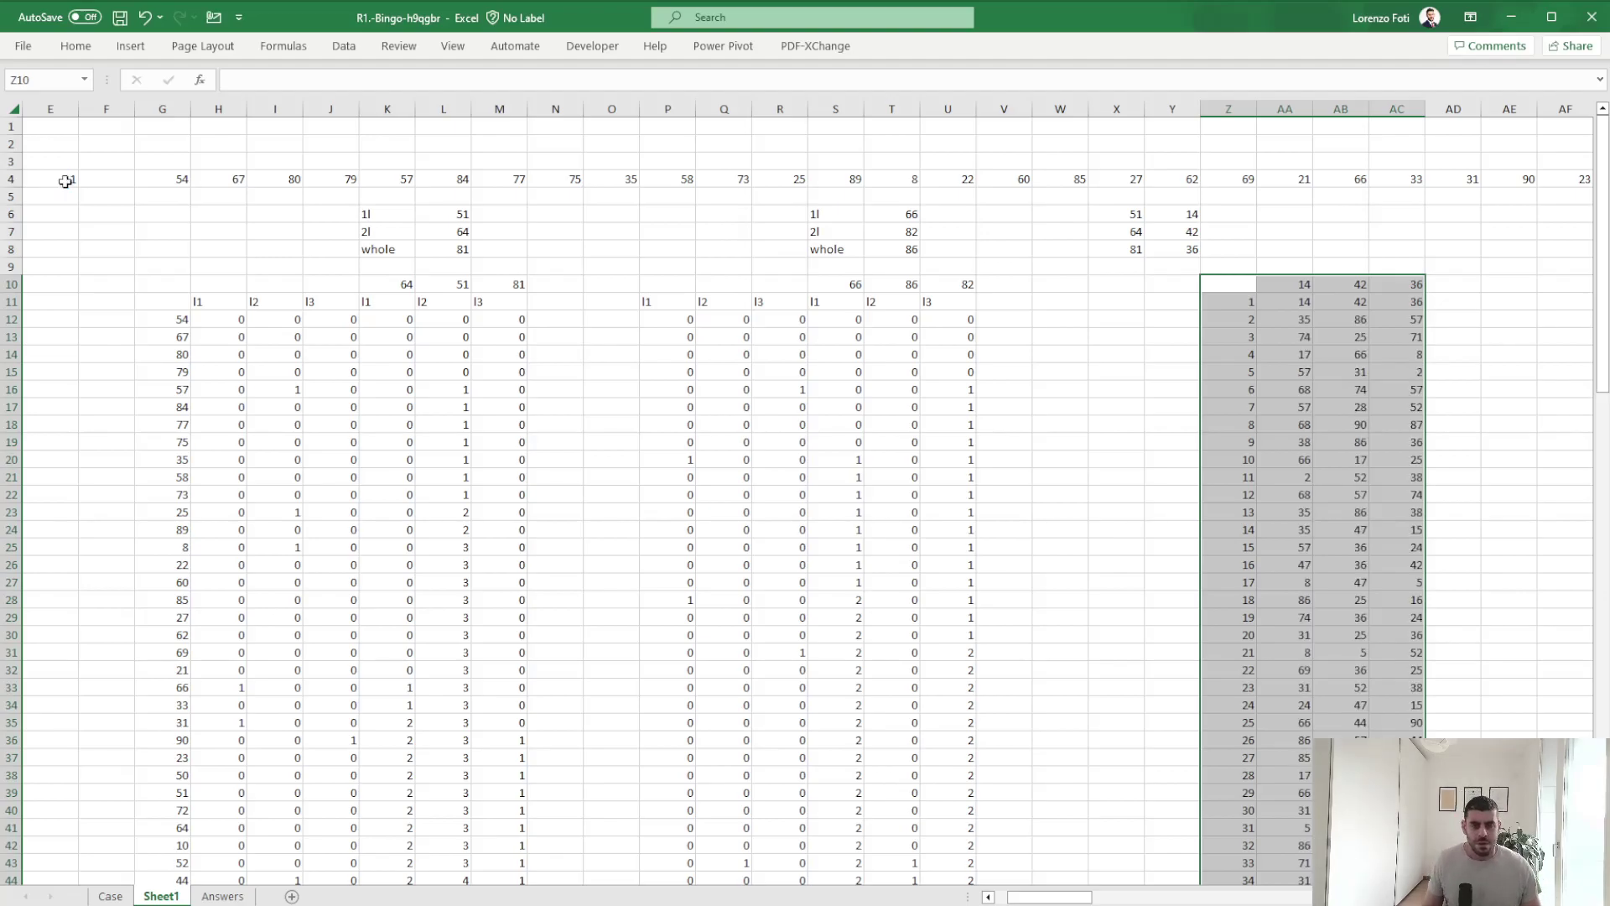
# Compare the data table results in AA11:AC60 with columns GA to GC of the Answers sheet.
pyautogui.click(1223, 543)
pyautogui.moveTo(1492, 458); pyautogui.dragTo(1510, 442)
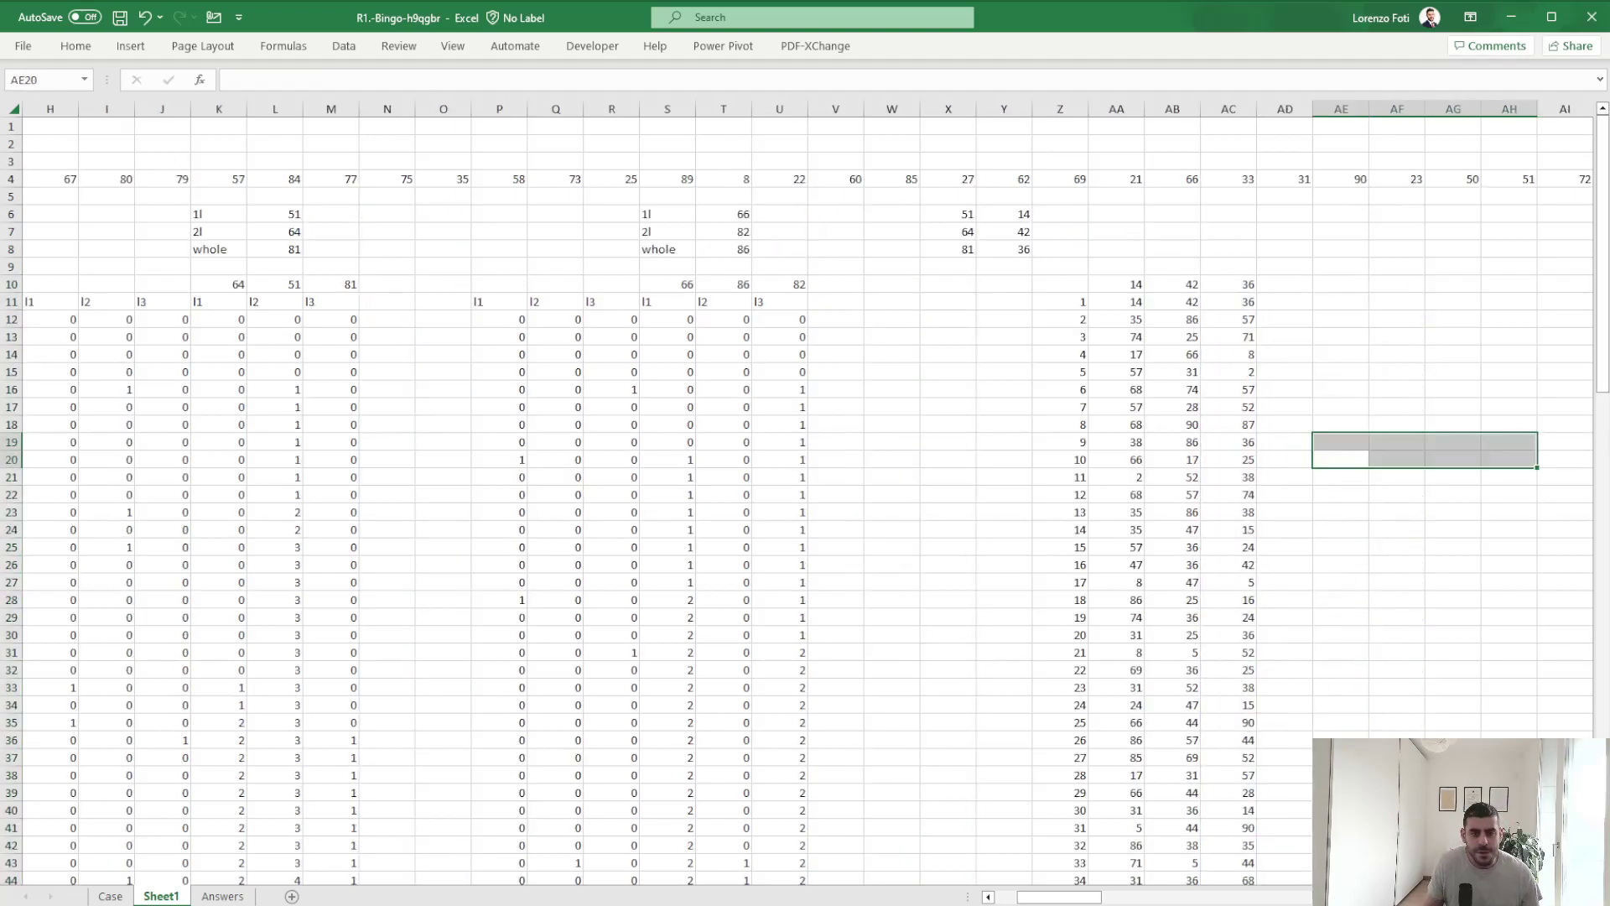
pyautogui.click(1136, 302)
pyautogui.hotkey('ctrl', 'shift', 'Right')
pyautogui.hotkey('ctrl', 'shift', 'Down')
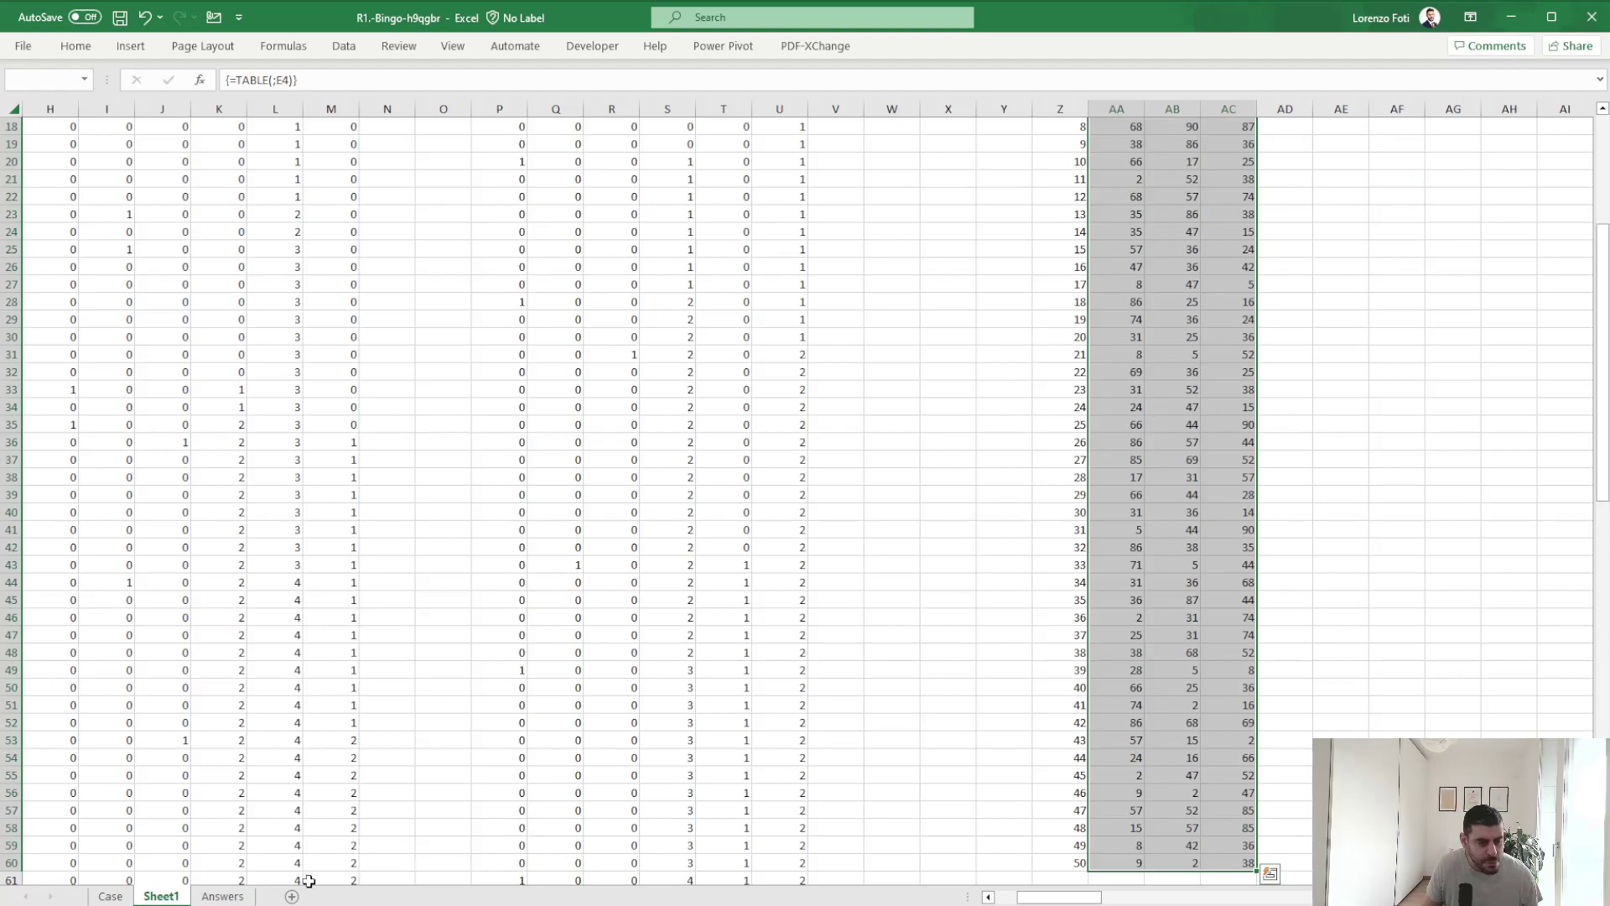
pyautogui.click(222, 896)
pyautogui.moveTo(1383, 677)
pyautogui.mouseDown()
pyautogui.moveTo(1439, 696)
pyautogui.moveTo(1496, 755)
pyautogui.moveTo(1496, 877)
pyautogui.moveTo(1496, 768)
pyautogui.mouseUp()
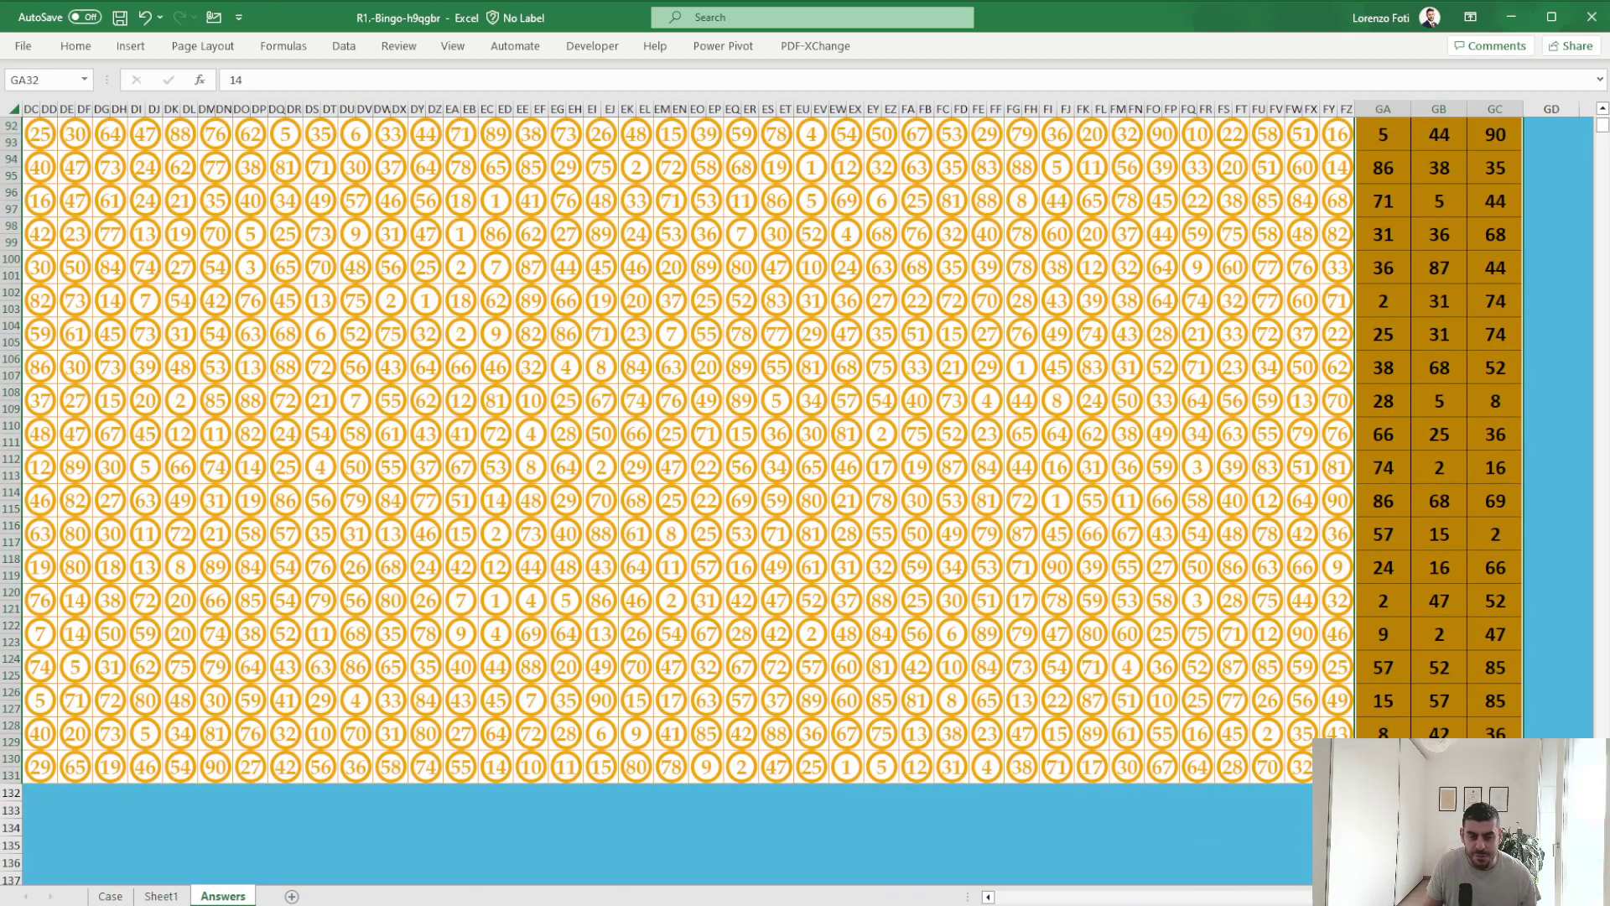
pyautogui.click(178, 897)
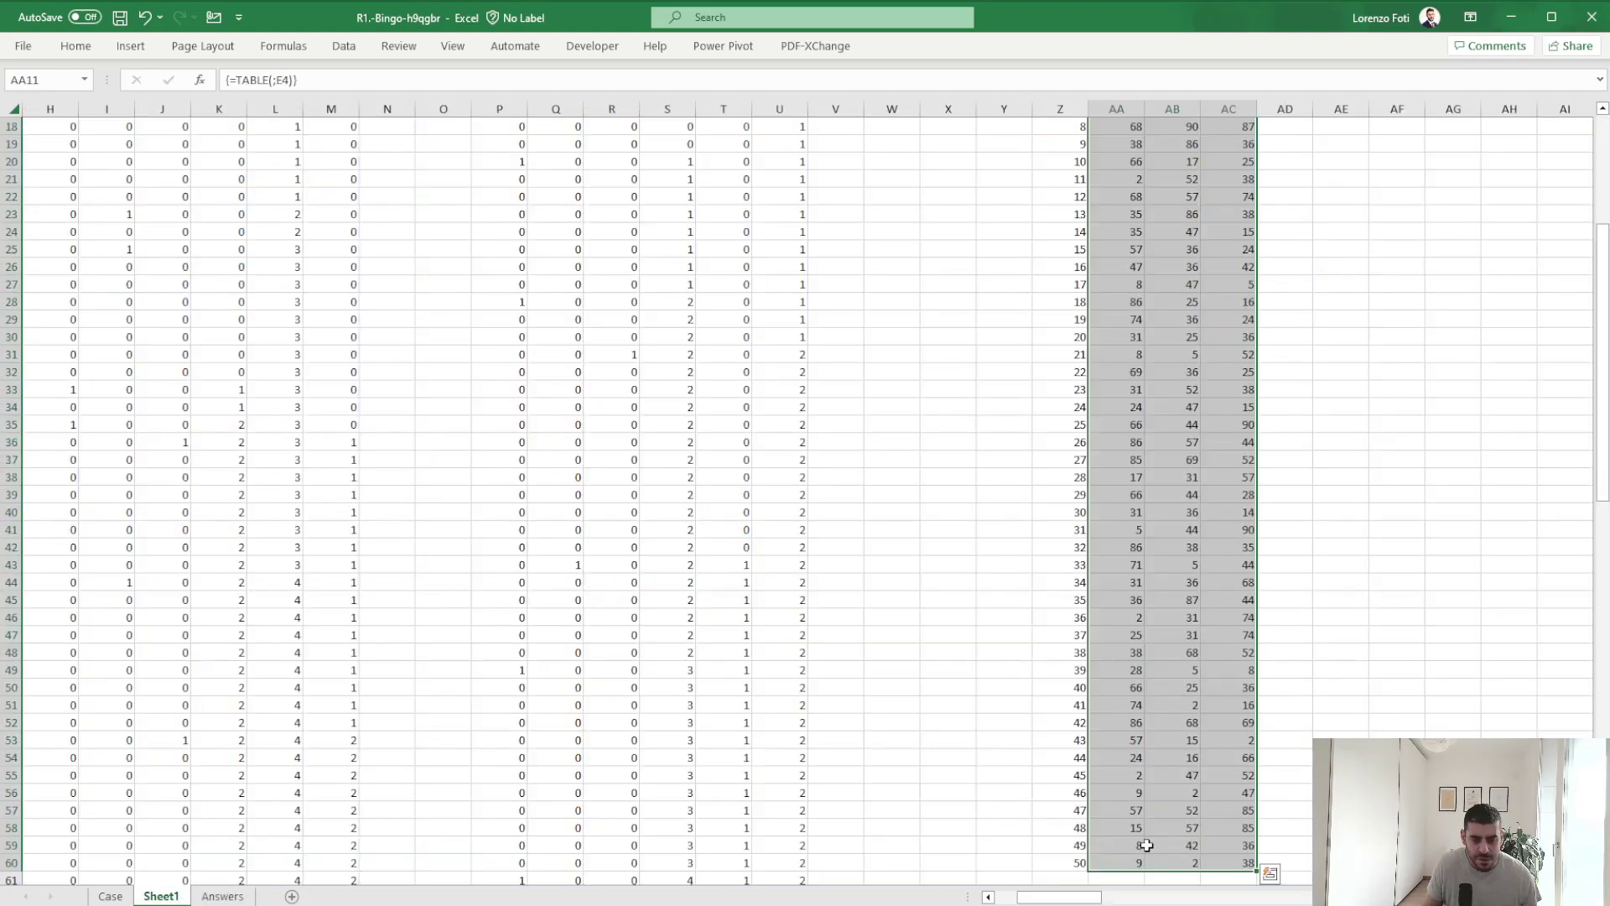
pyautogui.moveTo(1147, 844); pyautogui.dragTo(1239, 860)
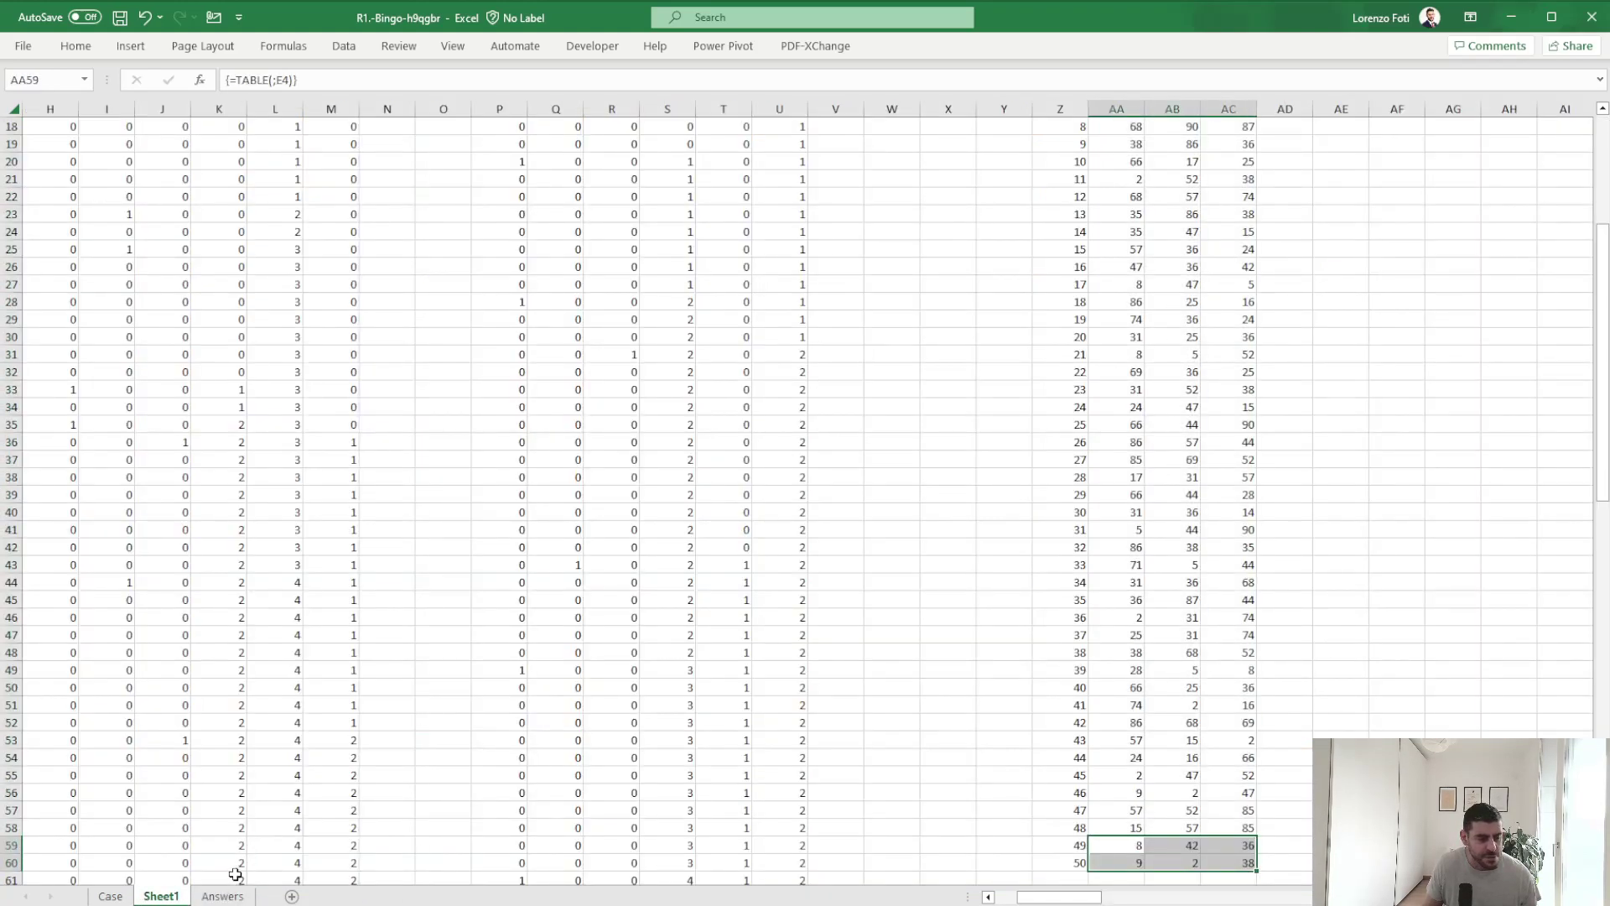
# Return to the top of the Case sheet and save the workbook.
pyautogui.click(110, 896)
pyautogui.scroll(12, 152, 831)
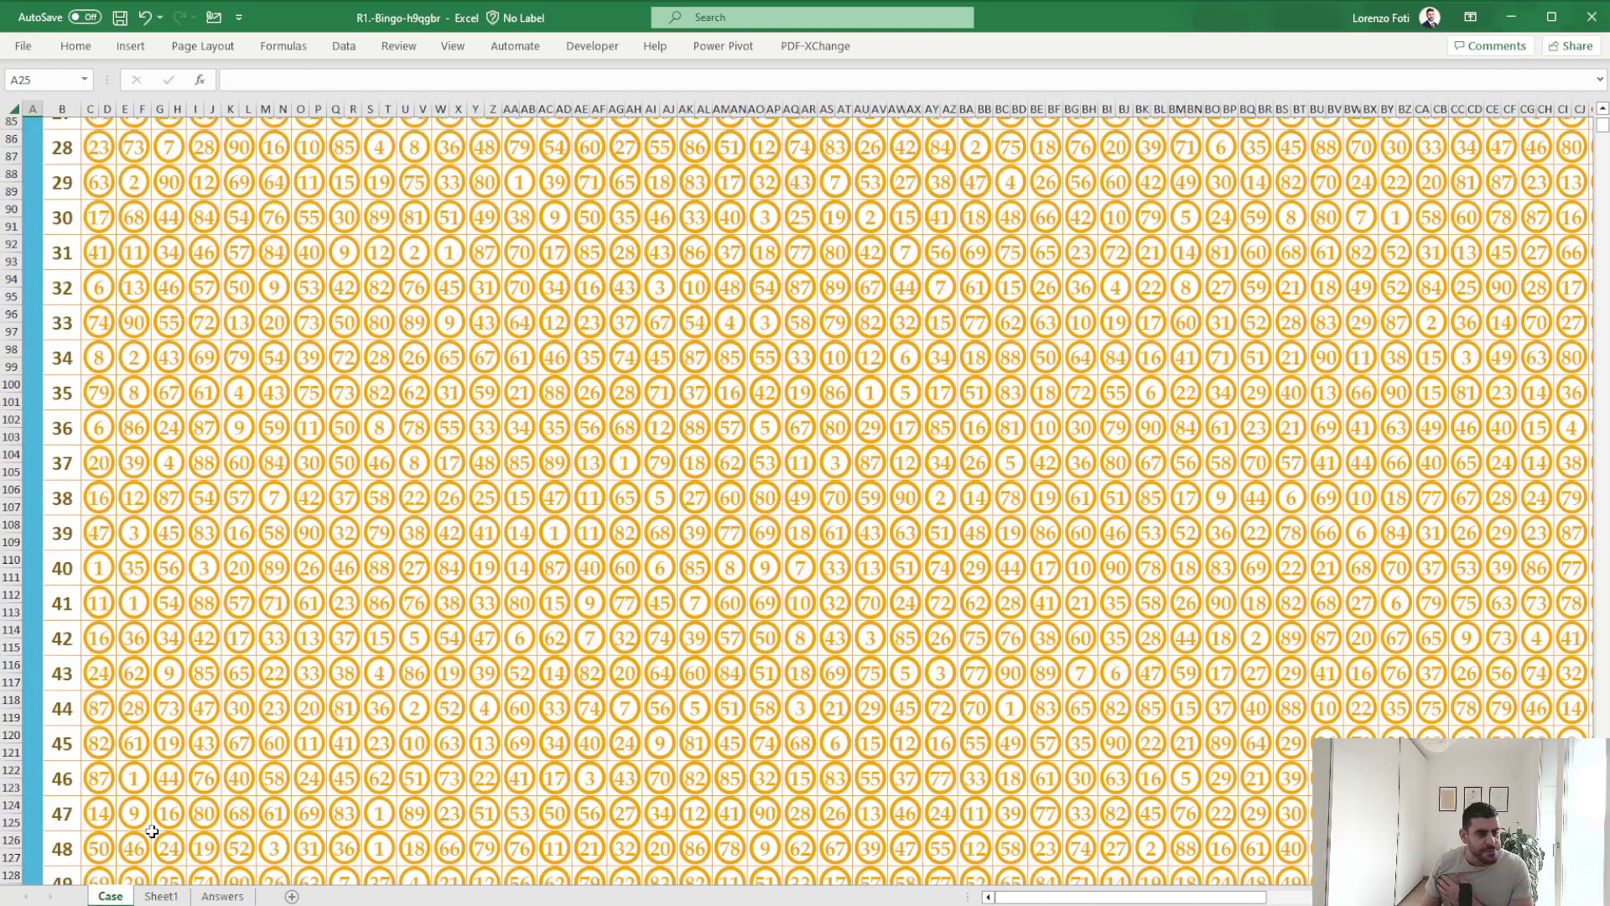
pyautogui.scroll(20, 151, 831)
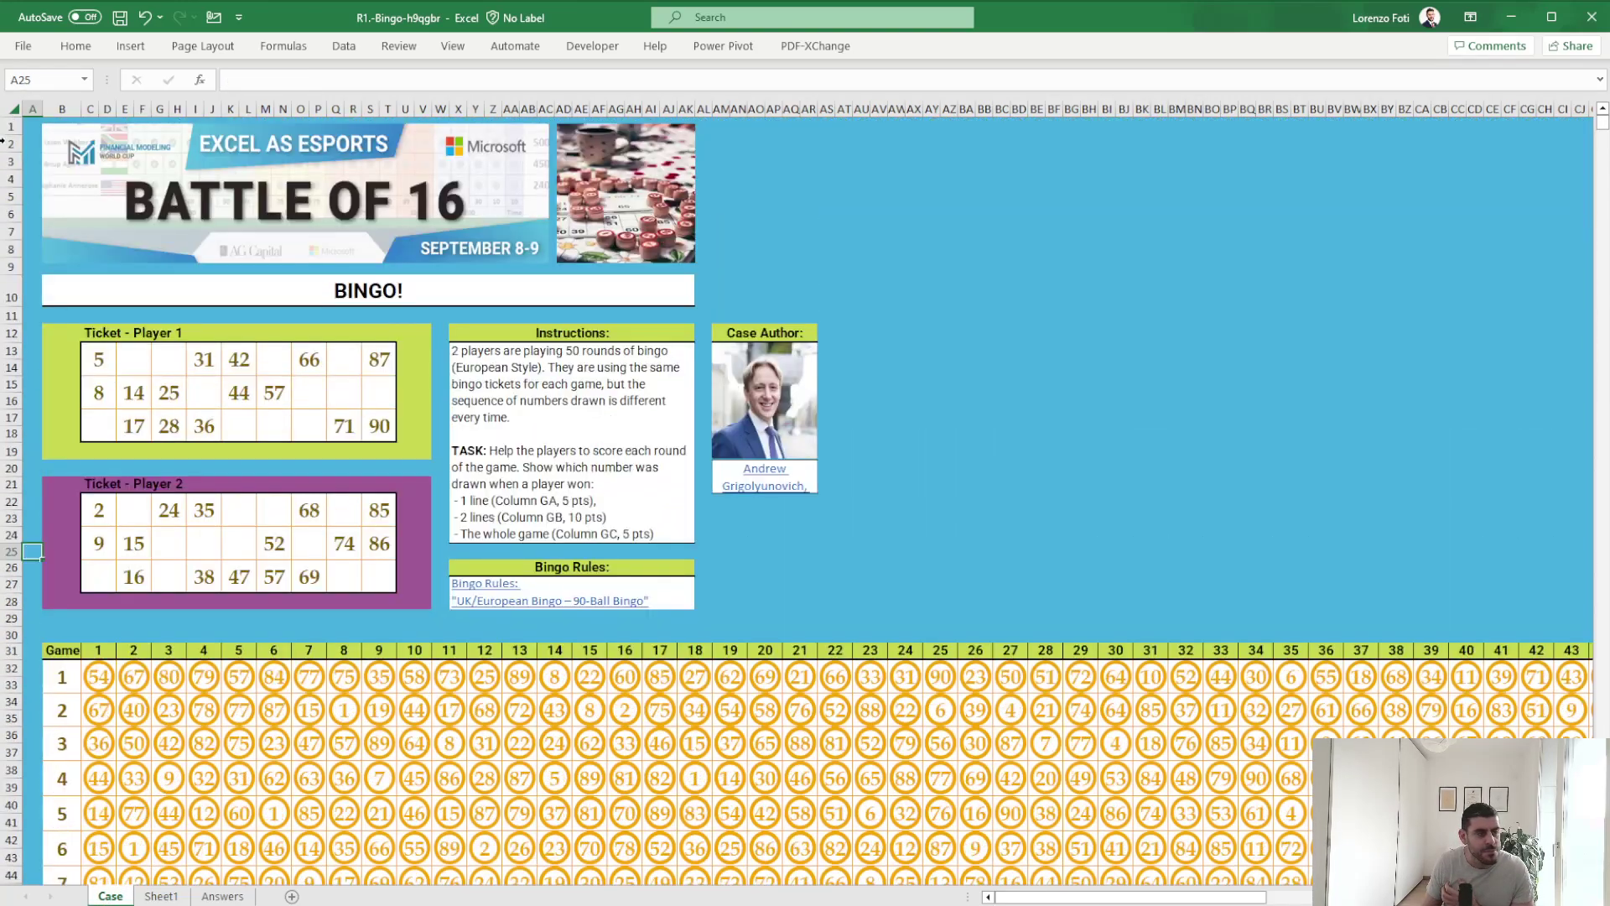
pyautogui.click(120, 18)
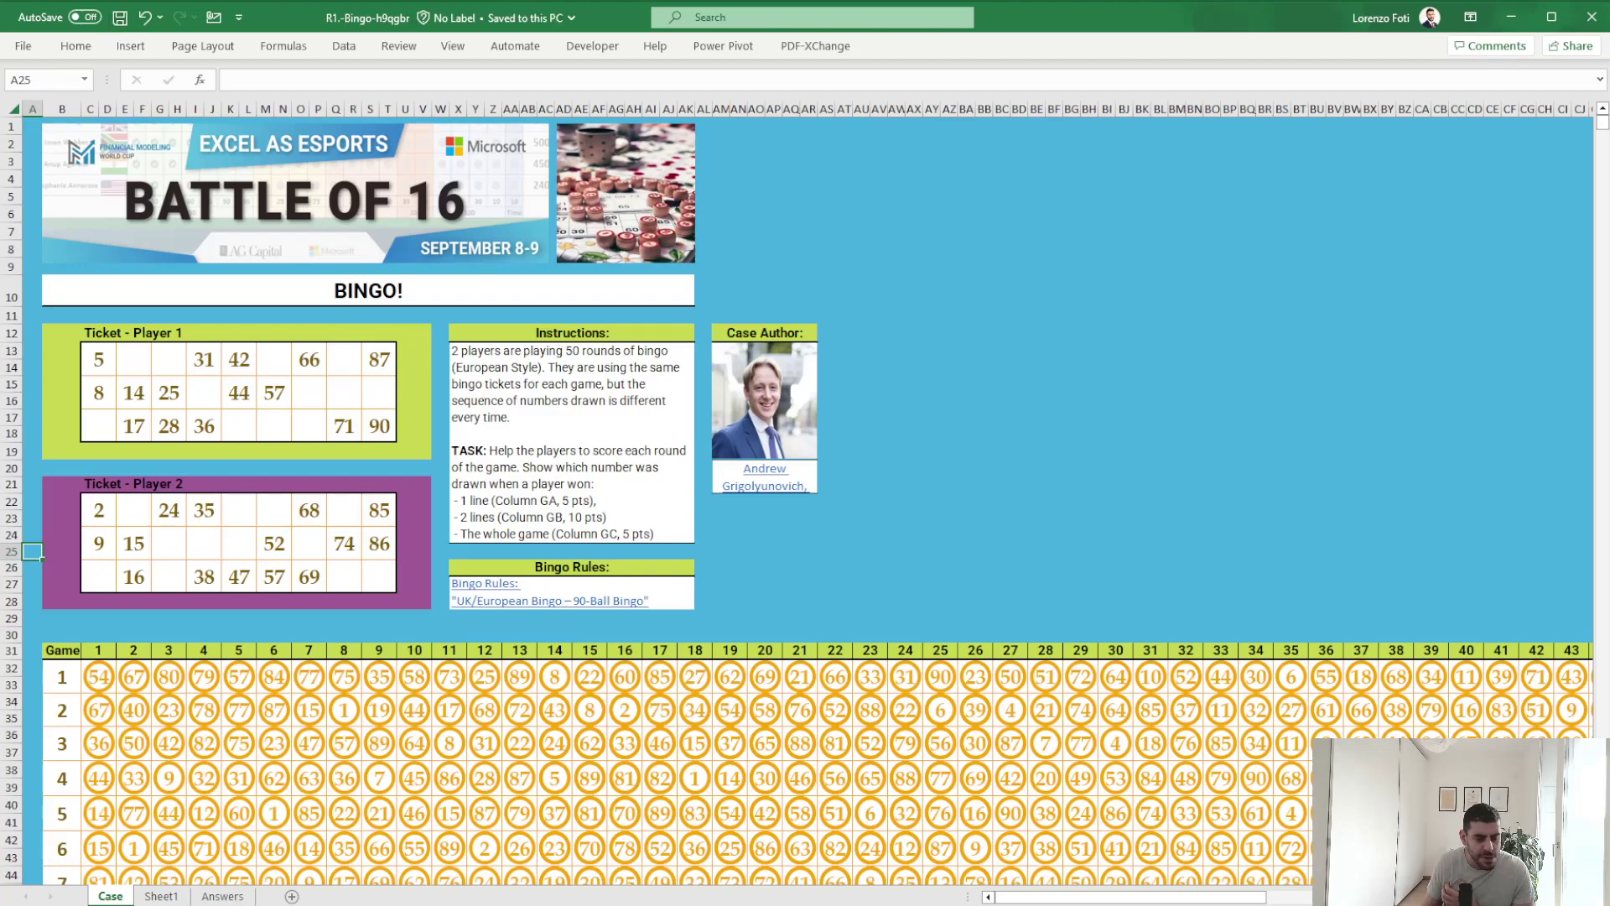
# Switch to the QF.-American-Bingo workbook.
pyautogui.click(849, 600)
pyautogui.hotkey('alt', 'Tab')
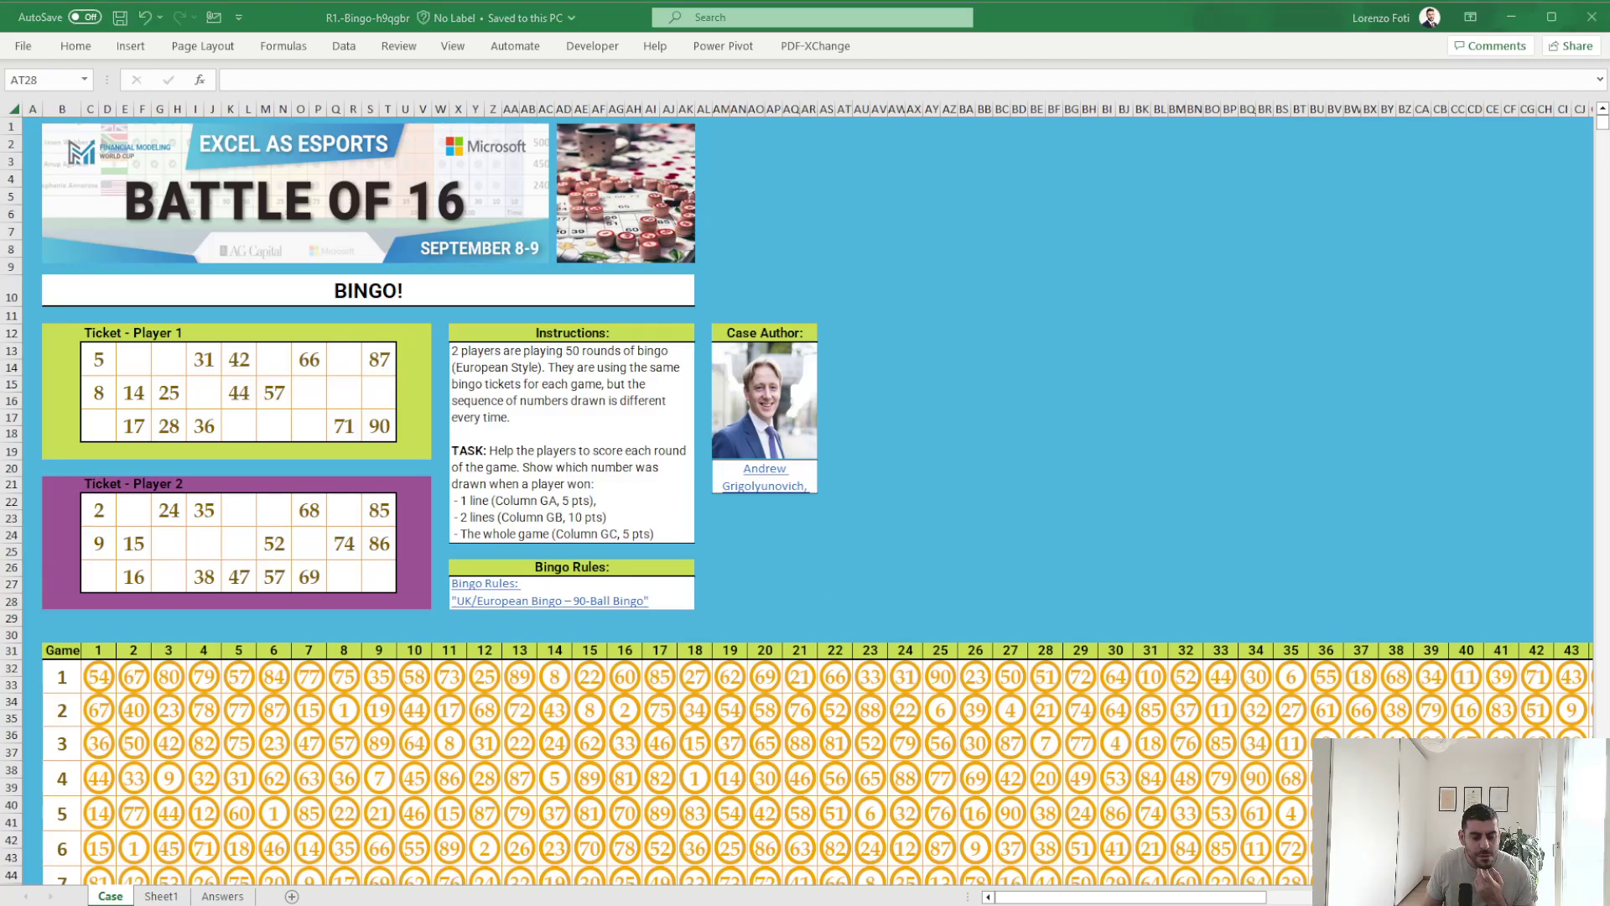
pyautogui.hotkey('alt', 'Tab')
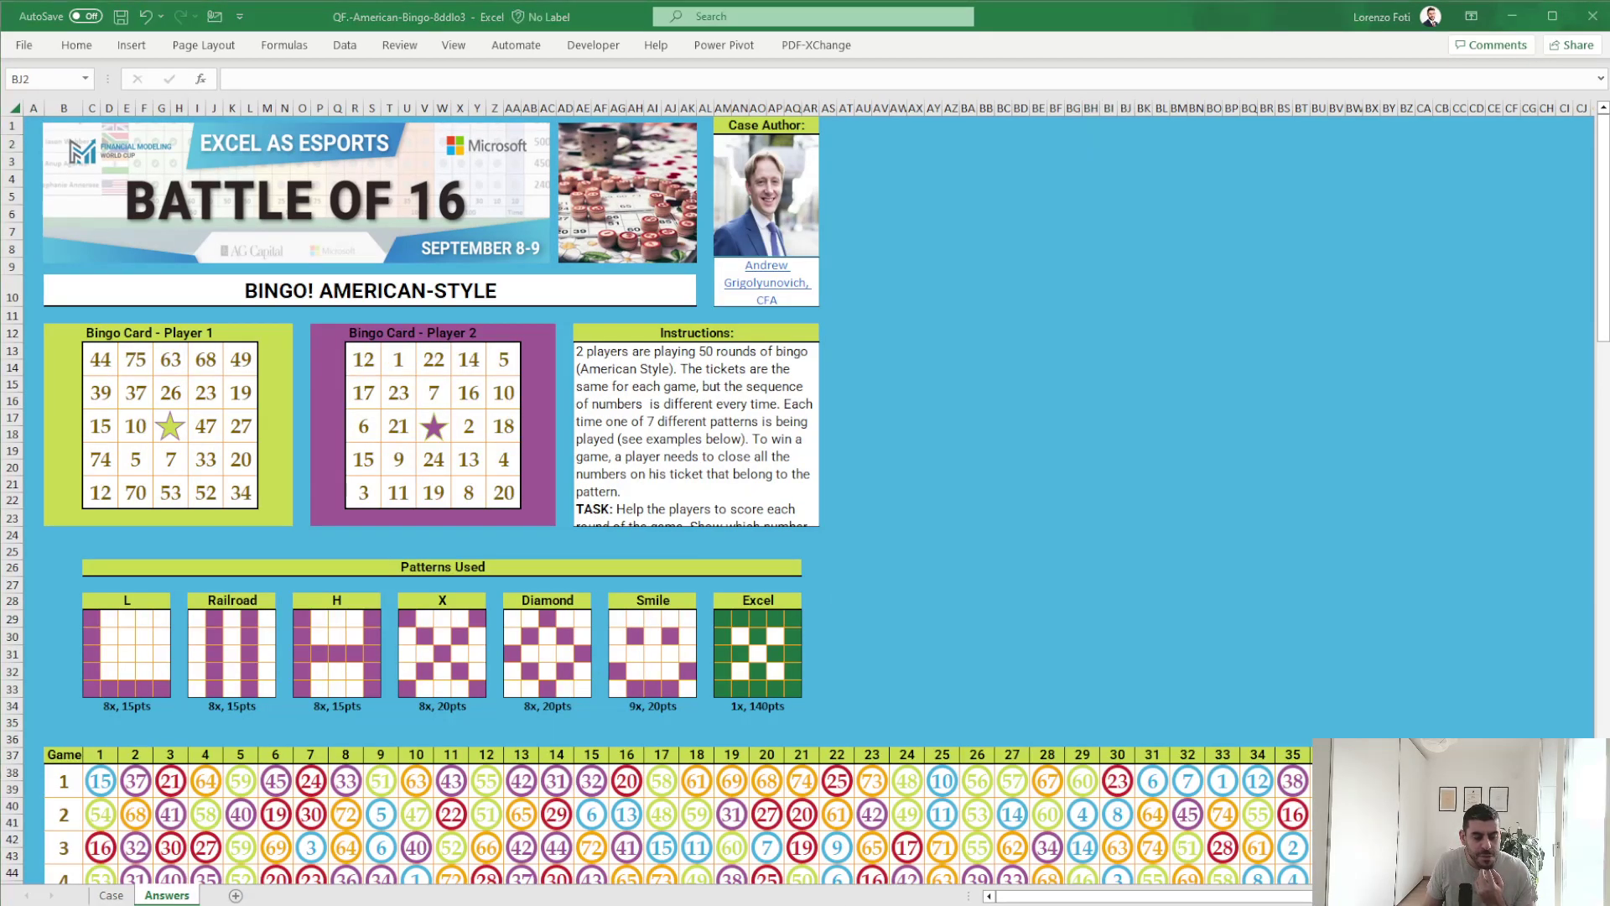
pyautogui.hotkey('alt', 'Tab')
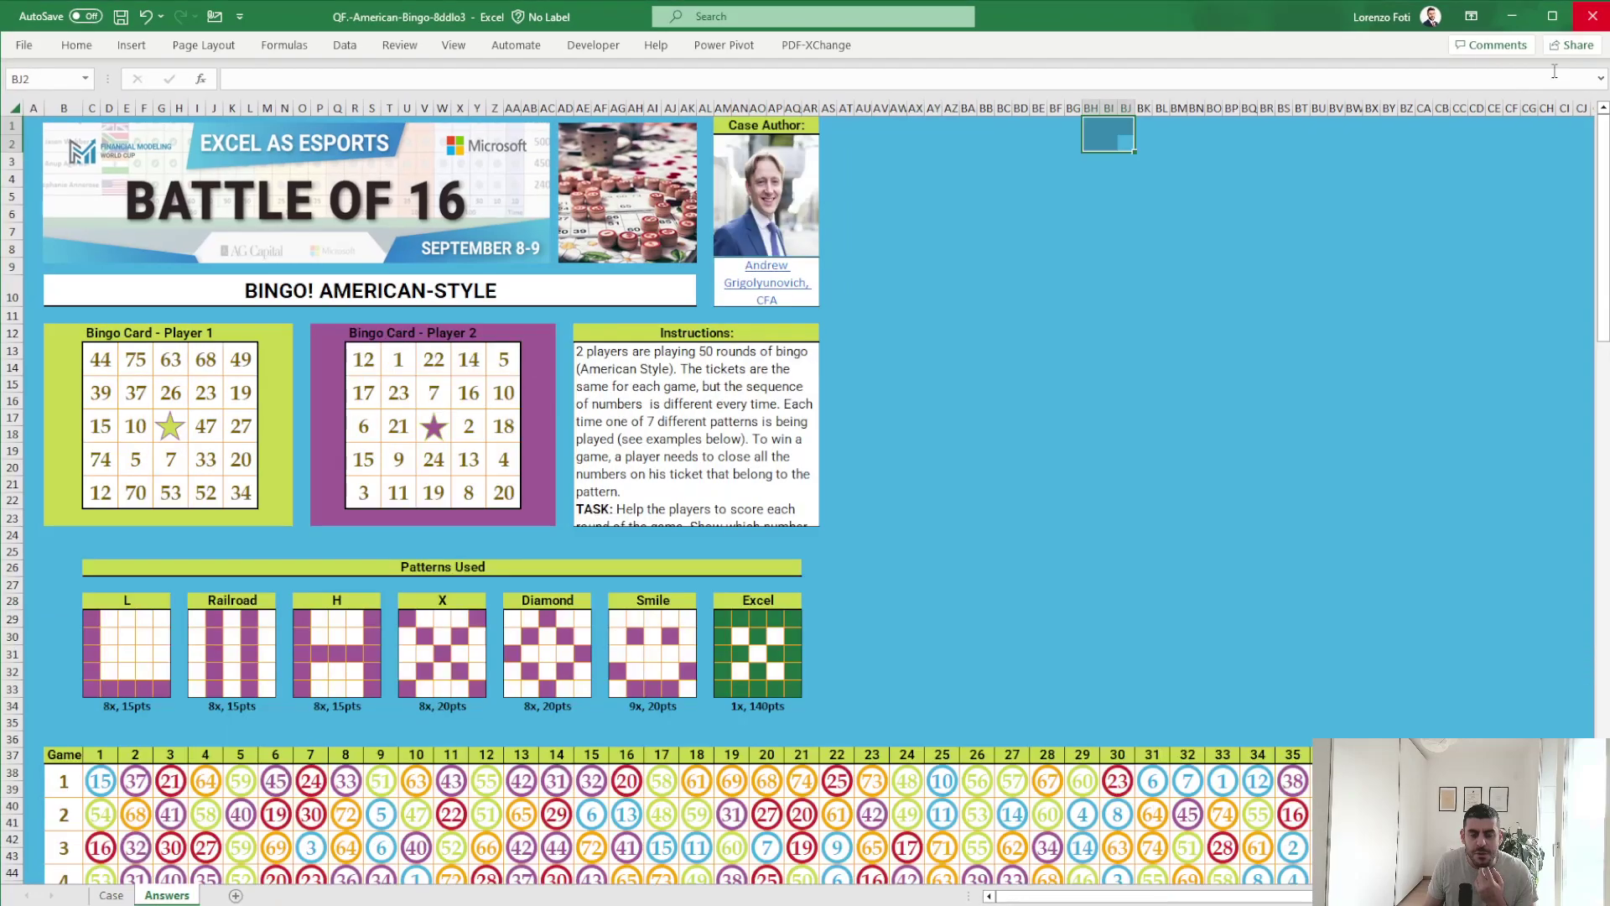
pyautogui.click(885, 478)
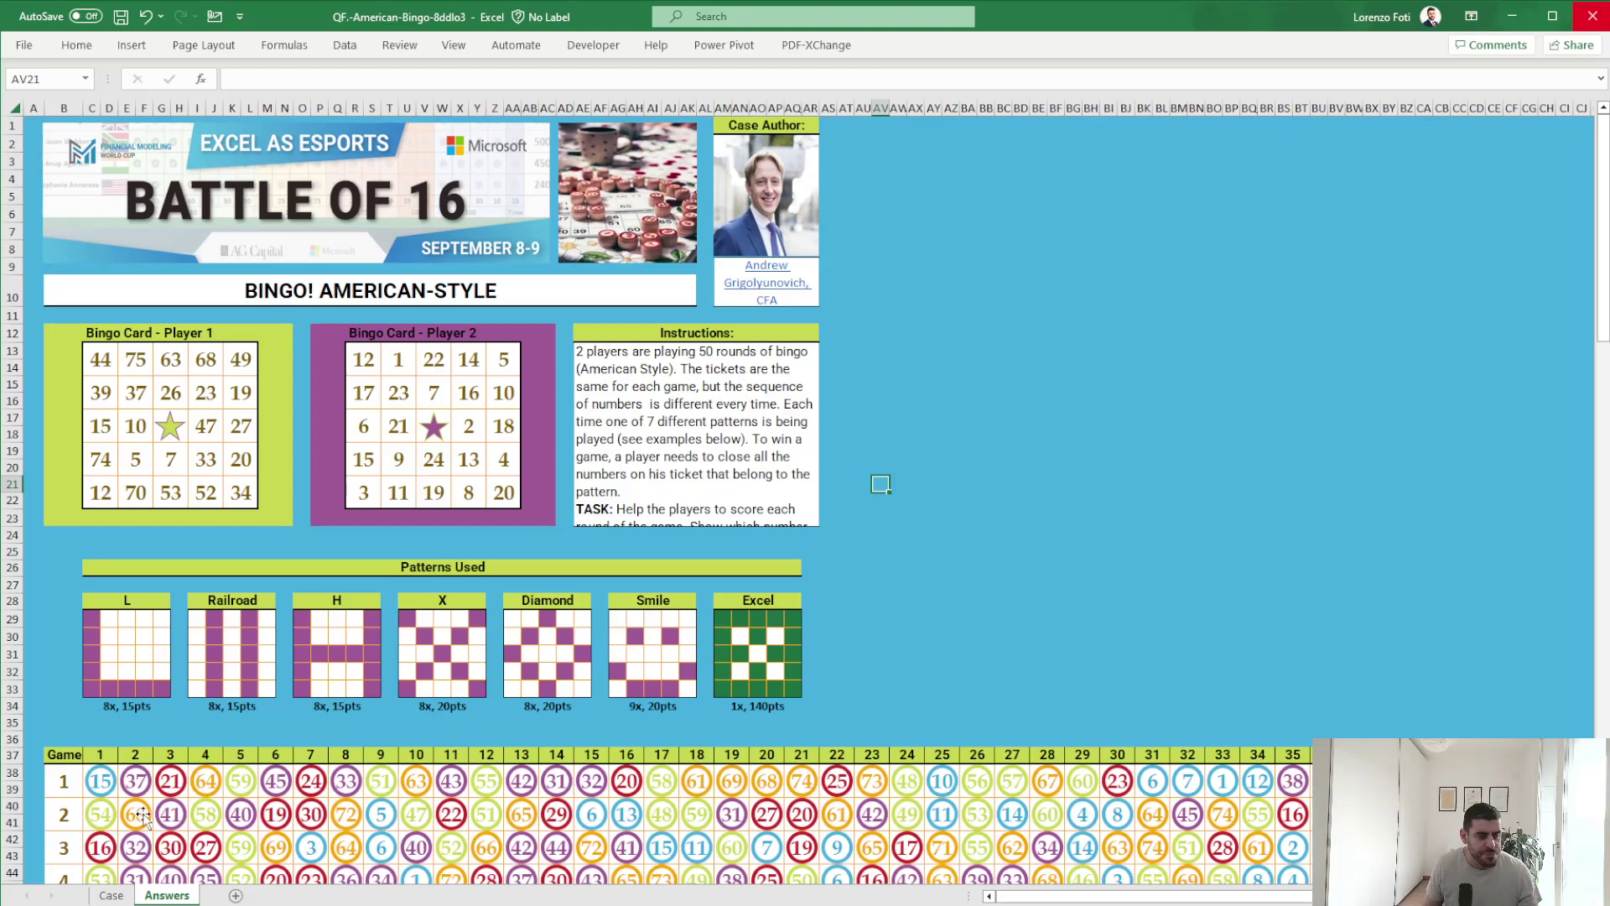
# Examine player 1's bingo card, the L pattern, and the Pattern, Points and Last Ball columns of the game table.
pyautogui.moveTo(106, 348); pyautogui.dragTo(236, 483)
pyautogui.moveTo(89, 617); pyautogui.dragTo(164, 701)
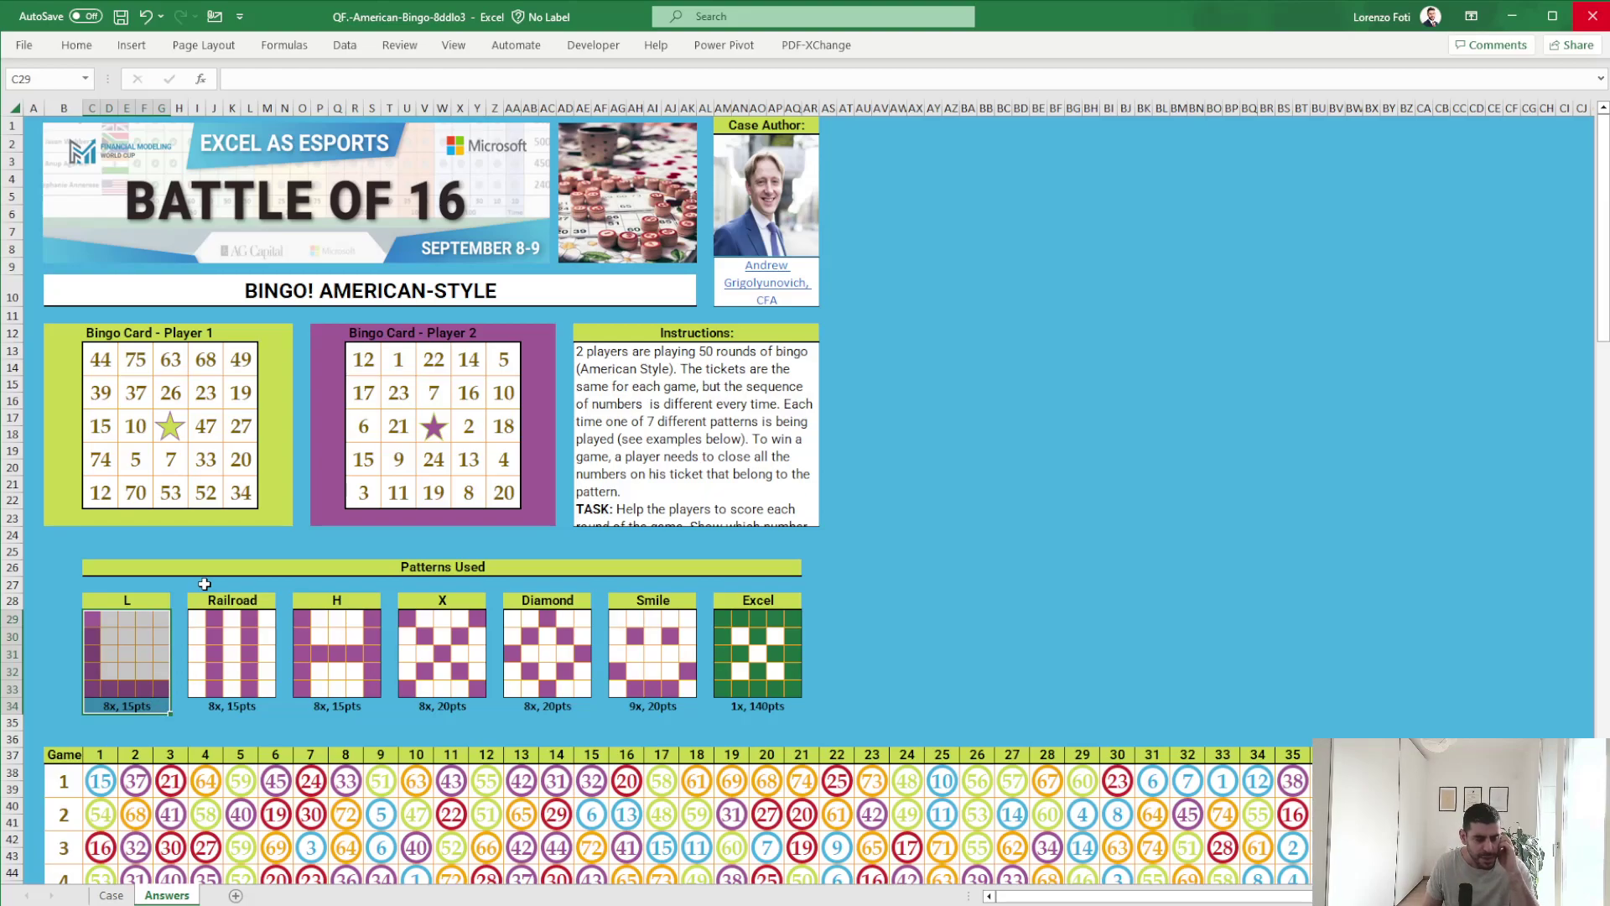
pyautogui.moveTo(1023, 896); pyautogui.dragTo(520, 904)
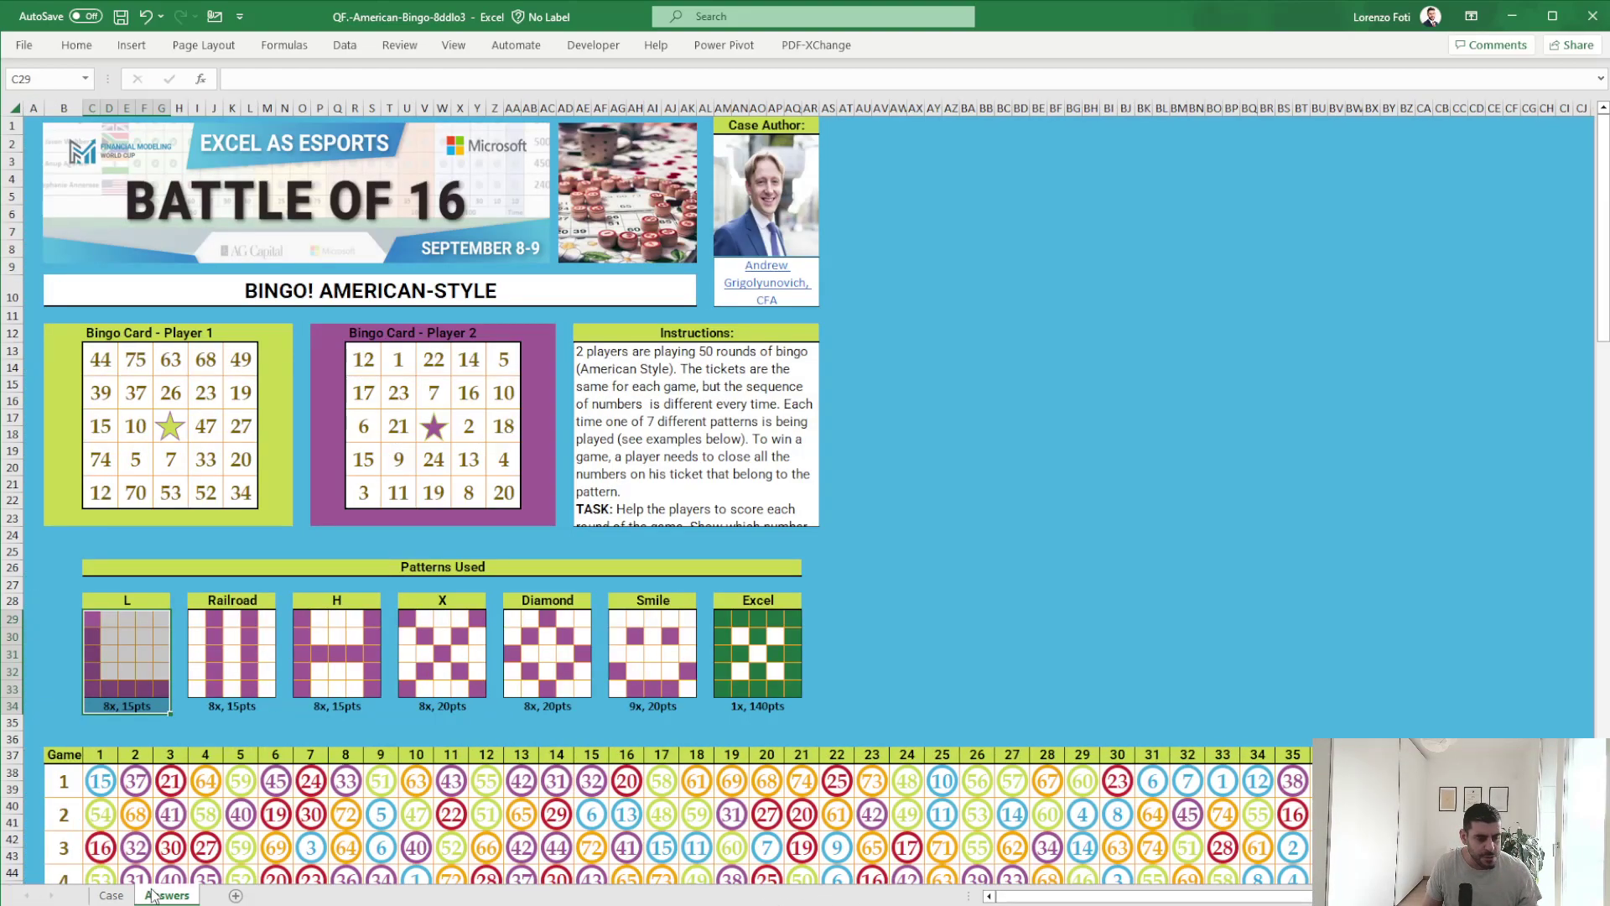
pyautogui.click(112, 895)
pyautogui.moveTo(1011, 896); pyautogui.dragTo(1058, 896)
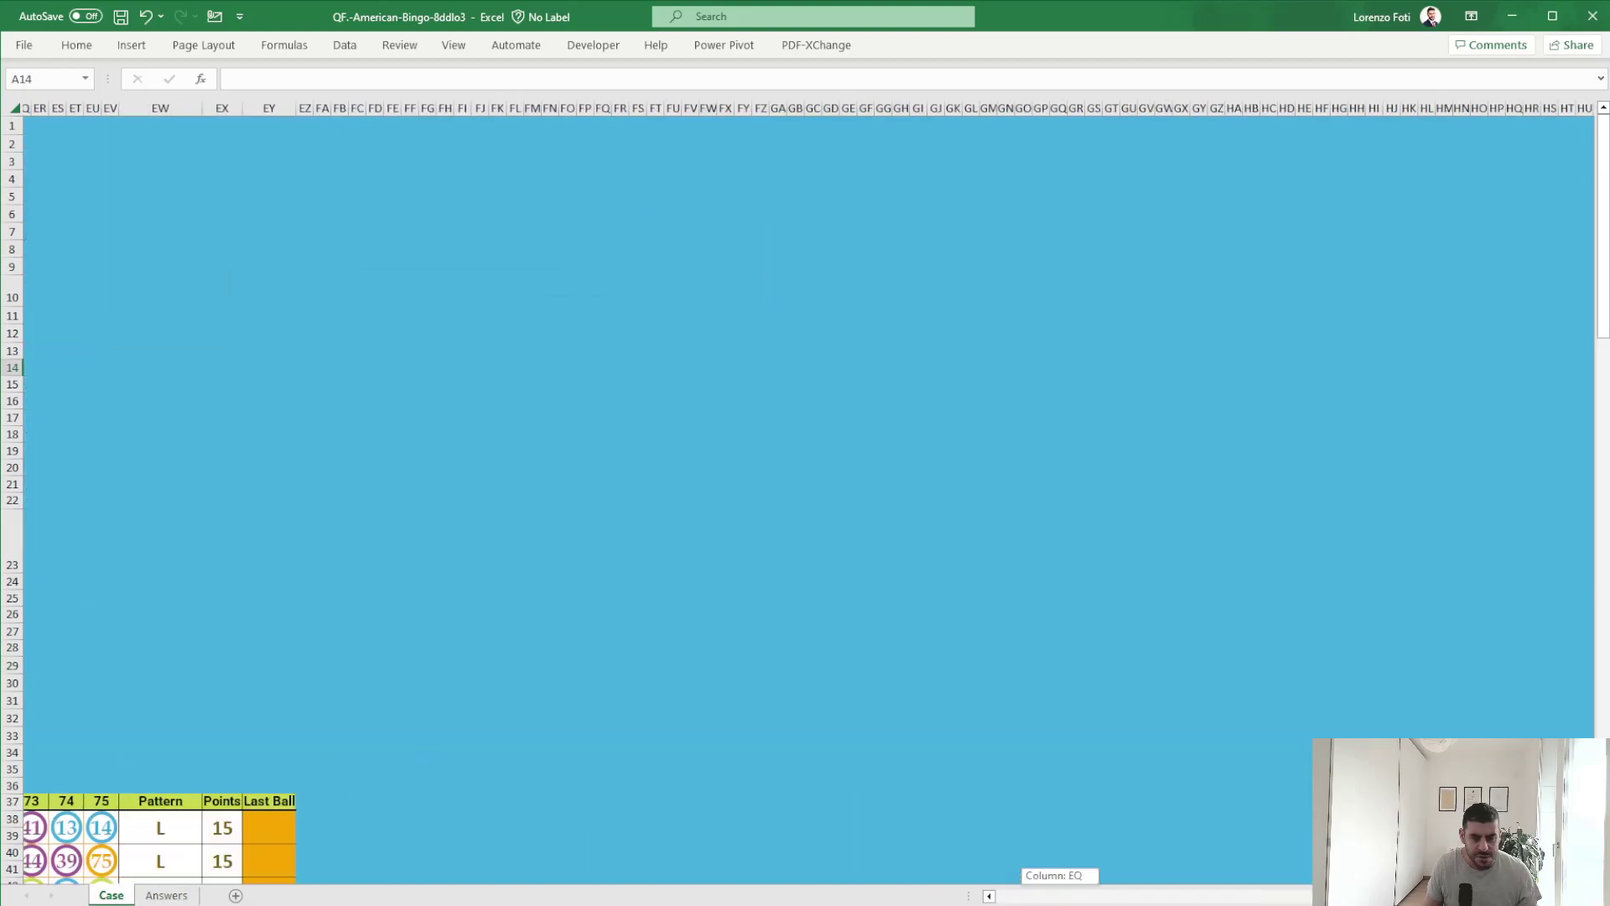
pyautogui.scroll(-7, 222, 861)
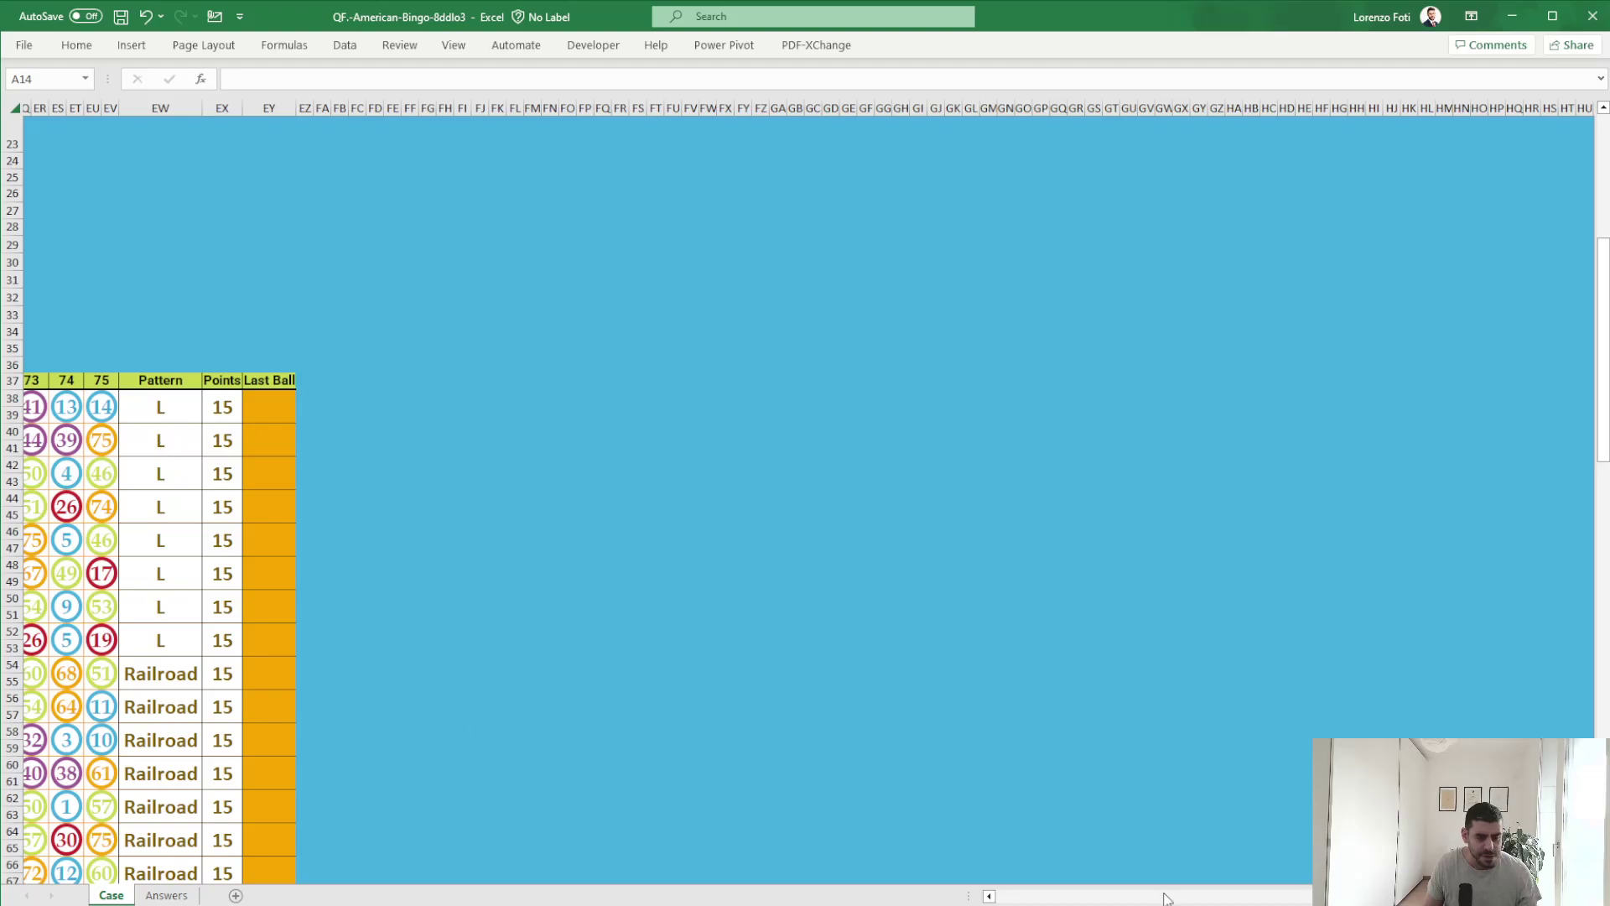
pyautogui.moveTo(1059, 896); pyautogui.dragTo(998, 896)
pyautogui.scroll(4, 147, 503)
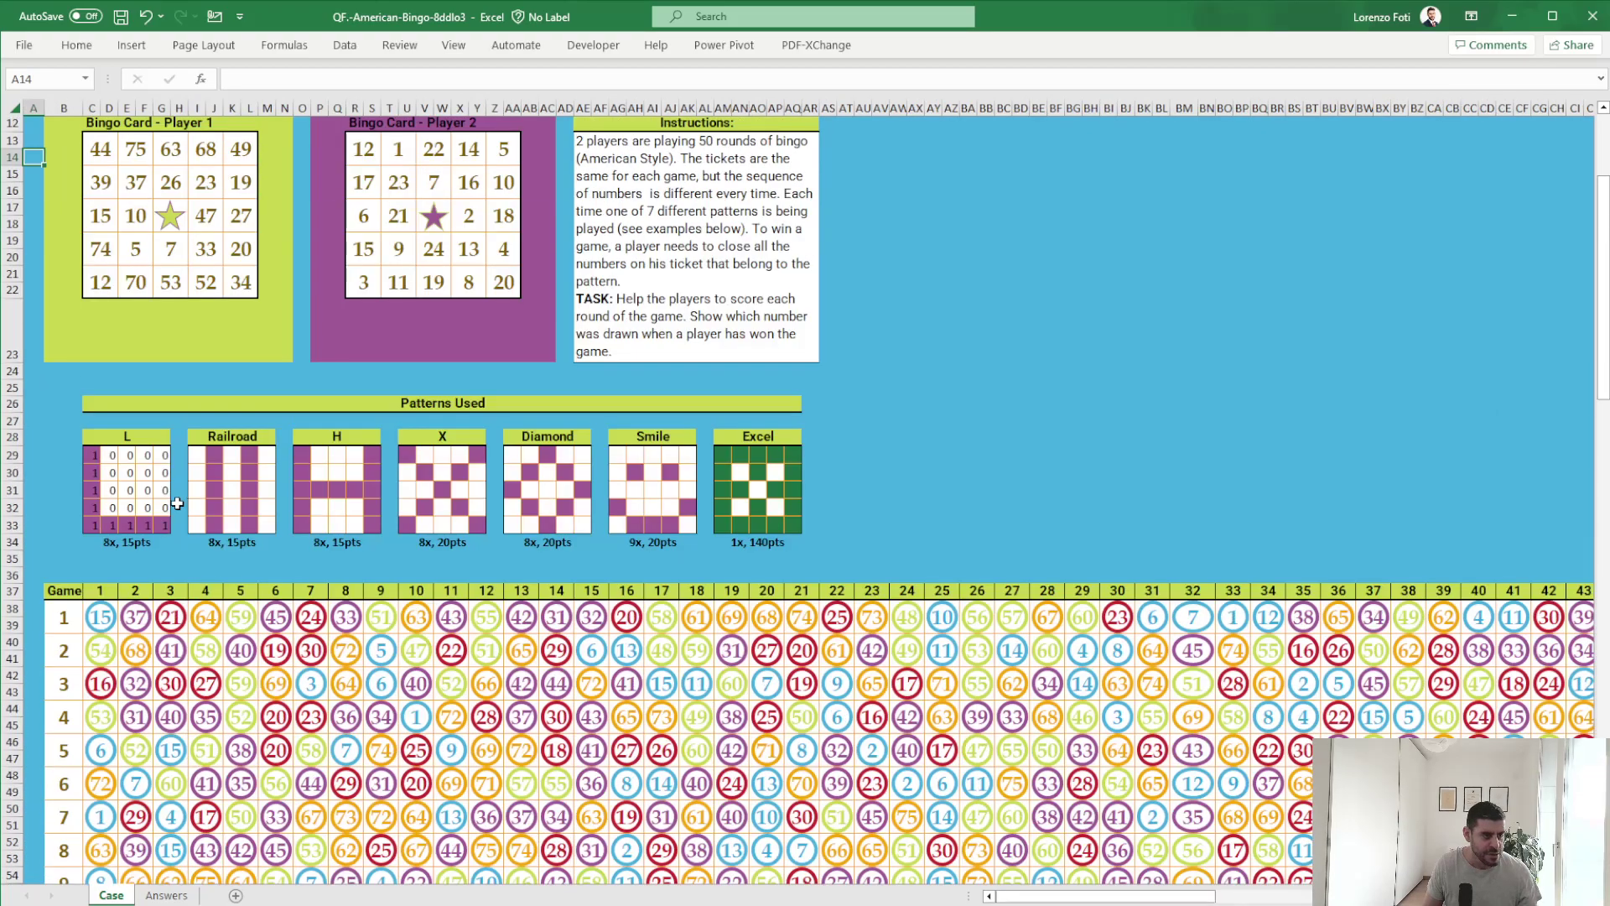
# Add a new worksheet and clear the 1 and 0 values from the L pattern grid C29:G33 on the Case sheet.
pyautogui.click(236, 897)
pyautogui.click(111, 896)
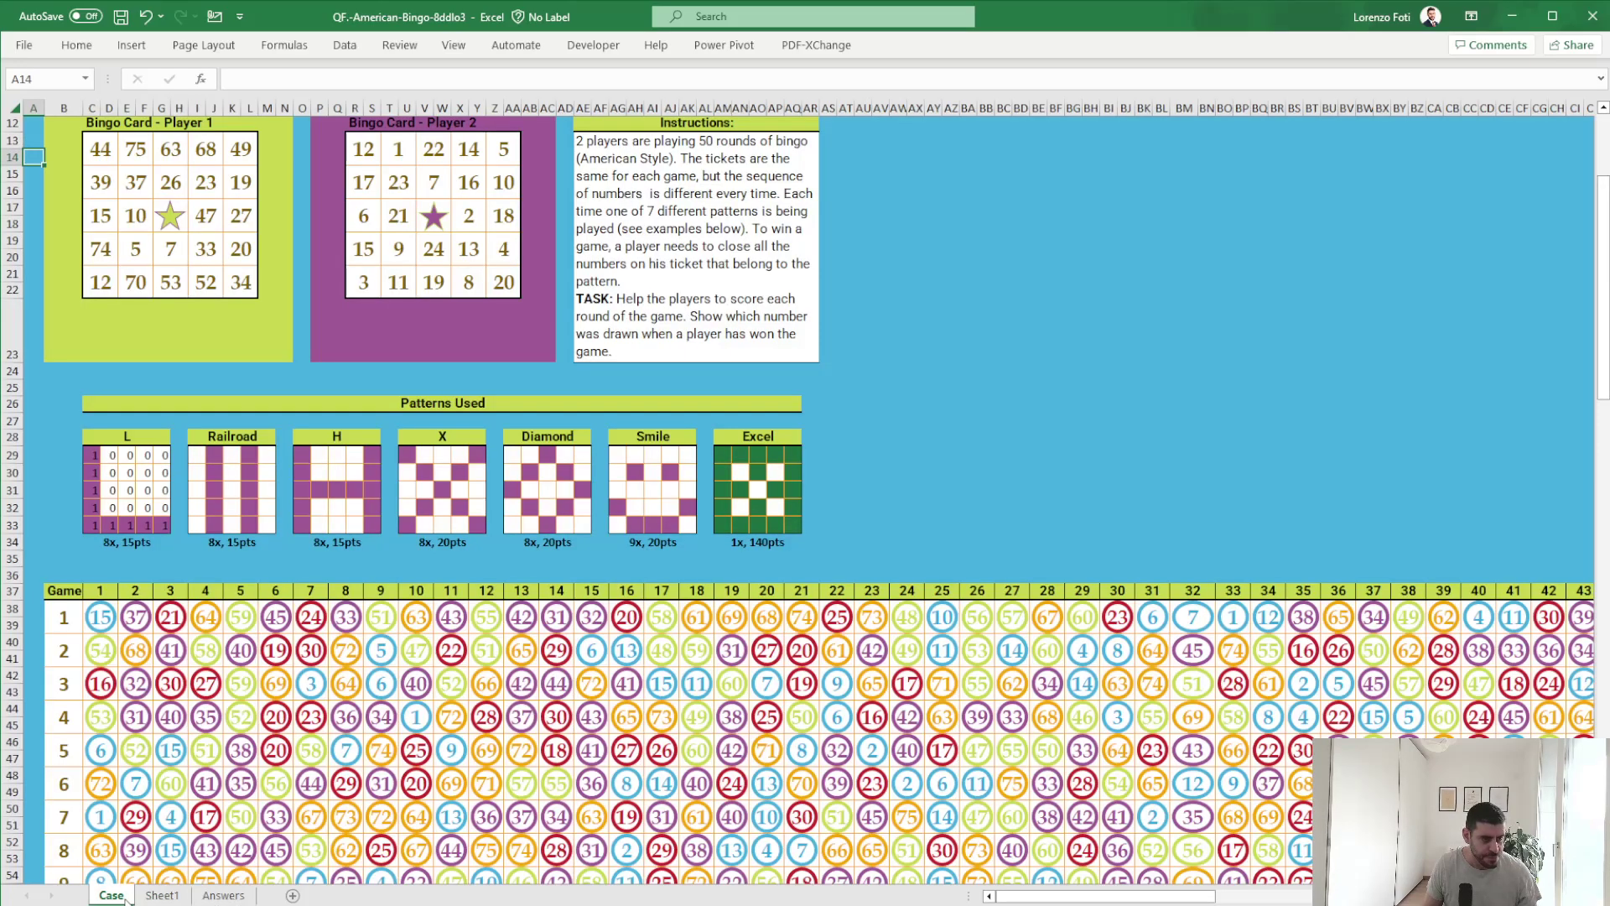
pyautogui.moveTo(84, 458); pyautogui.dragTo(169, 522)
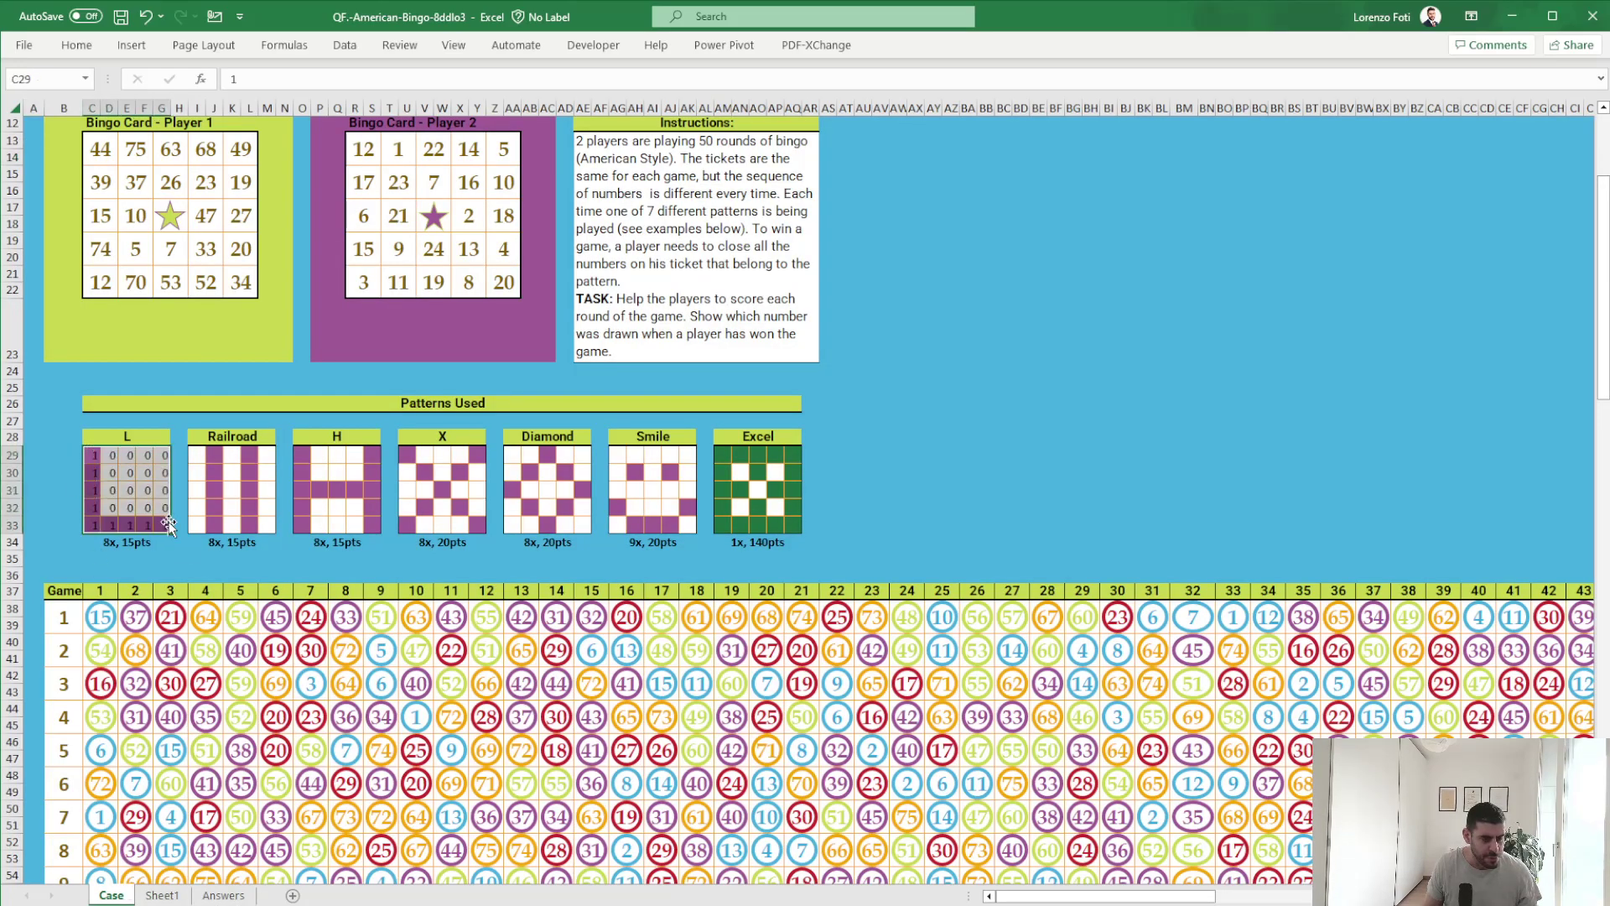
pyautogui.click(190, 526)
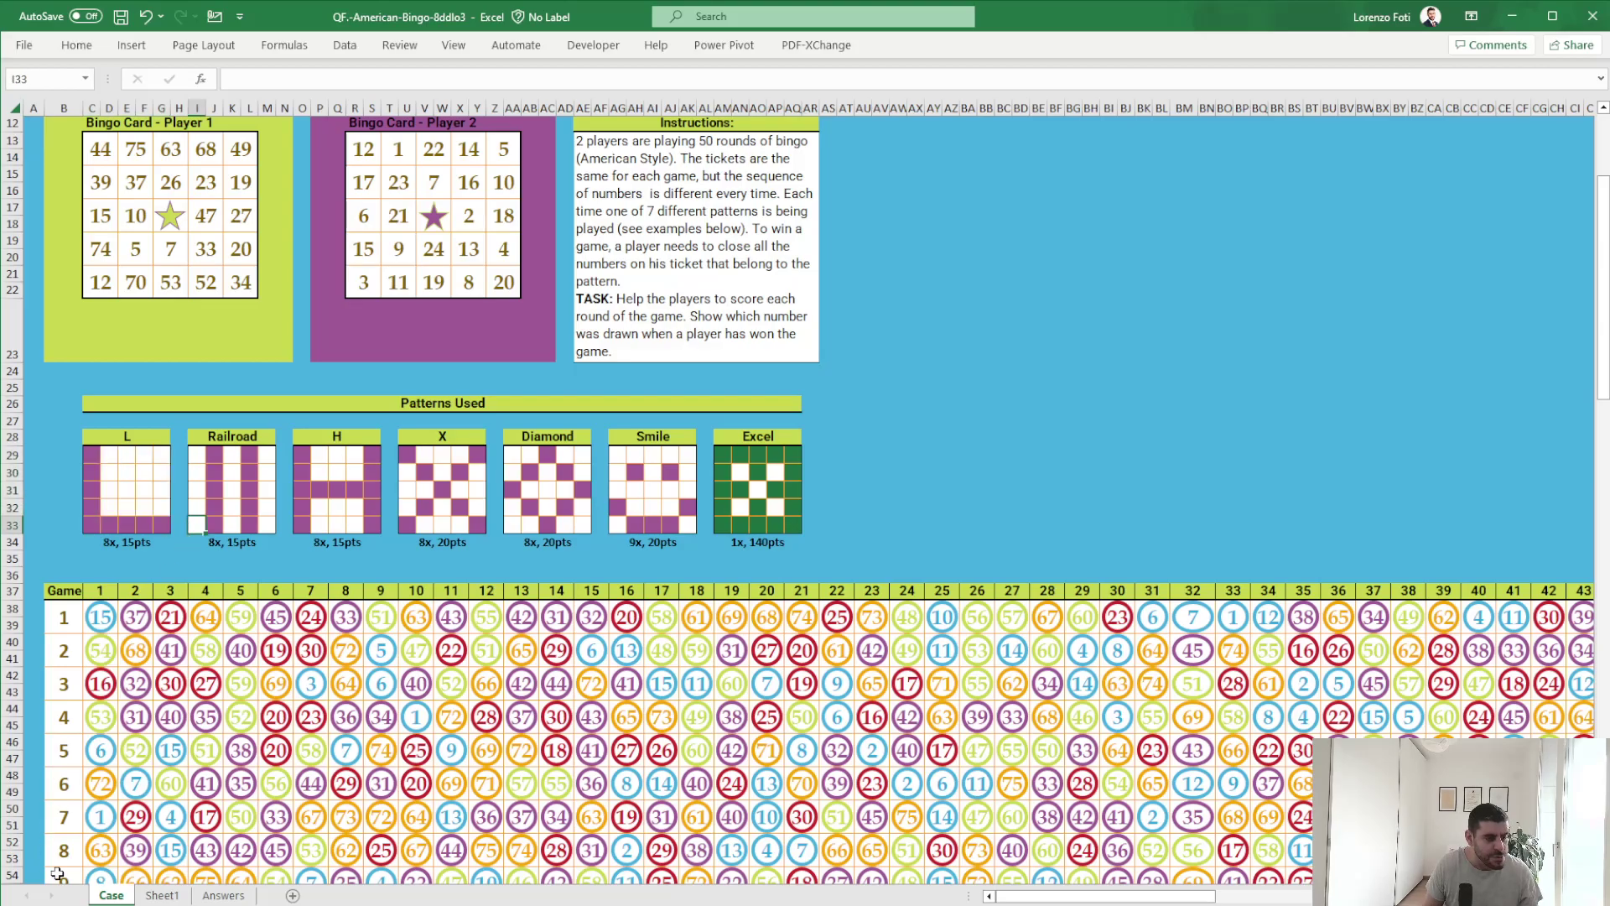
# Enter game number 1 in cell C3 of Sheet1.
pyautogui.click(161, 896)
pyautogui.click(156, 161)
pyautogui.write('1')
# Begin an XLOOKUP formula in F3 of Sheet1 with C3 as lookup value and column B of the Case sheet as lookup array.
pyautogui.click(343, 163)
pyautogui.write('+x')
pyautogui.press('Down')
pyautogui.press('Tab')
pyautogui.press('Left')
pyautogui.press('Left')
pyautogui.press('Left')
pyautogui.write(';')
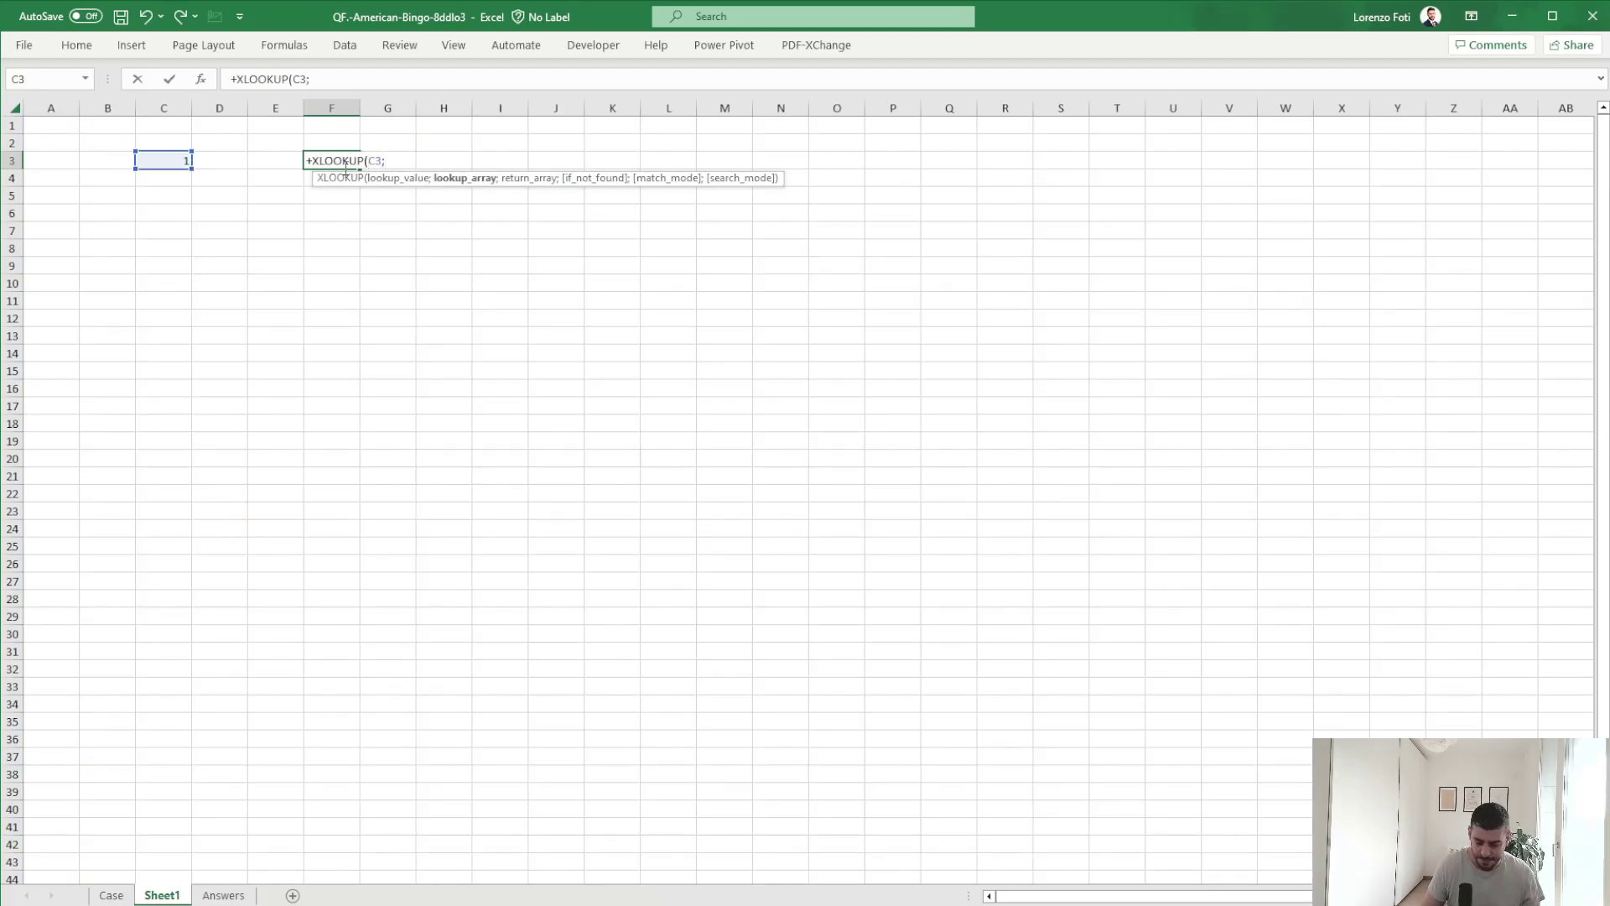
pyautogui.hotkey('ctrl', 'pageup')
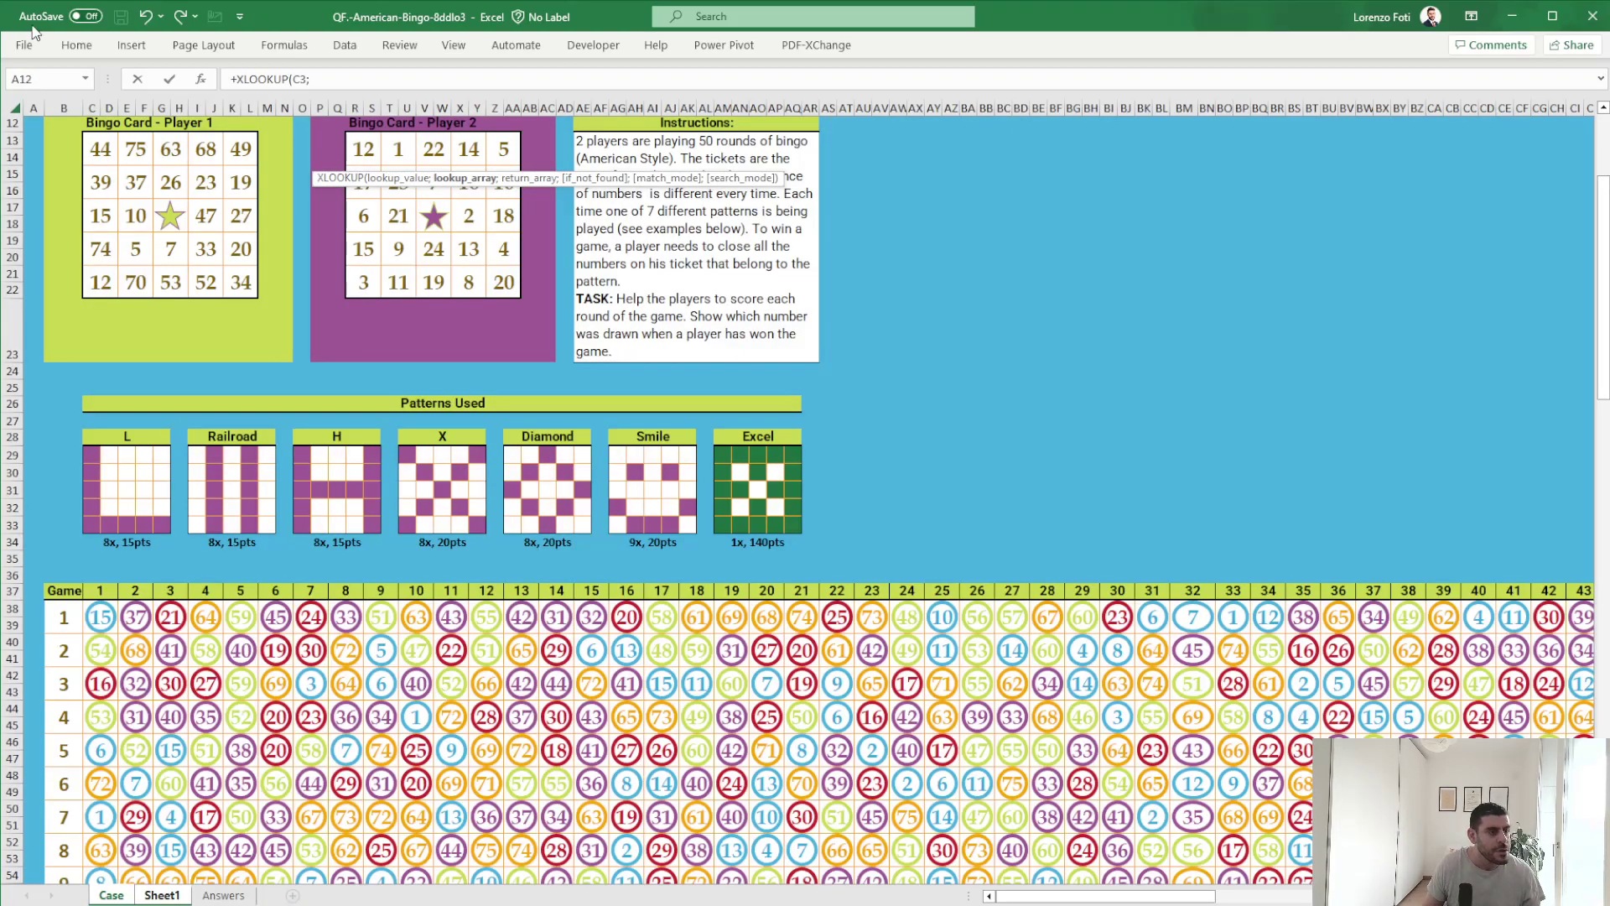
pyautogui.click(65, 108)
pyautogui.click(385, 78)
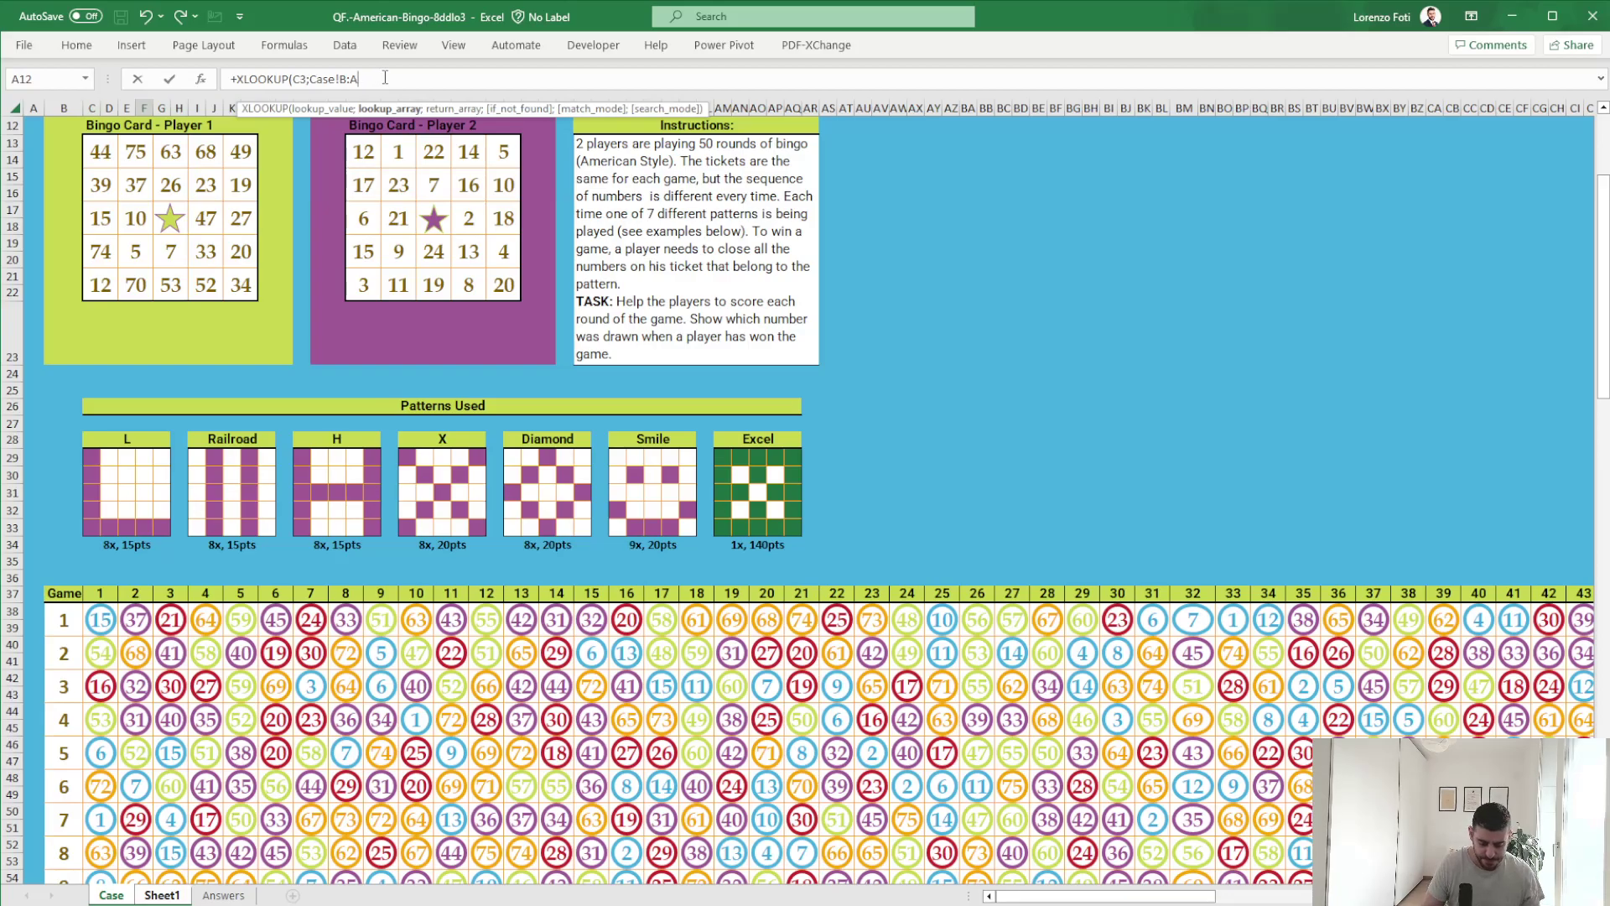
pyautogui.press('BackSpace')
pyautogui.press('BackSpace')
pyautogui.write('b;')
# Complete the F3 XLOOKUP with columns C:EV of the Case sheet as the return array.
pyautogui.moveTo(110, 595); pyautogui.dragTo(1374, 595)
pyautogui.click(409, 78)
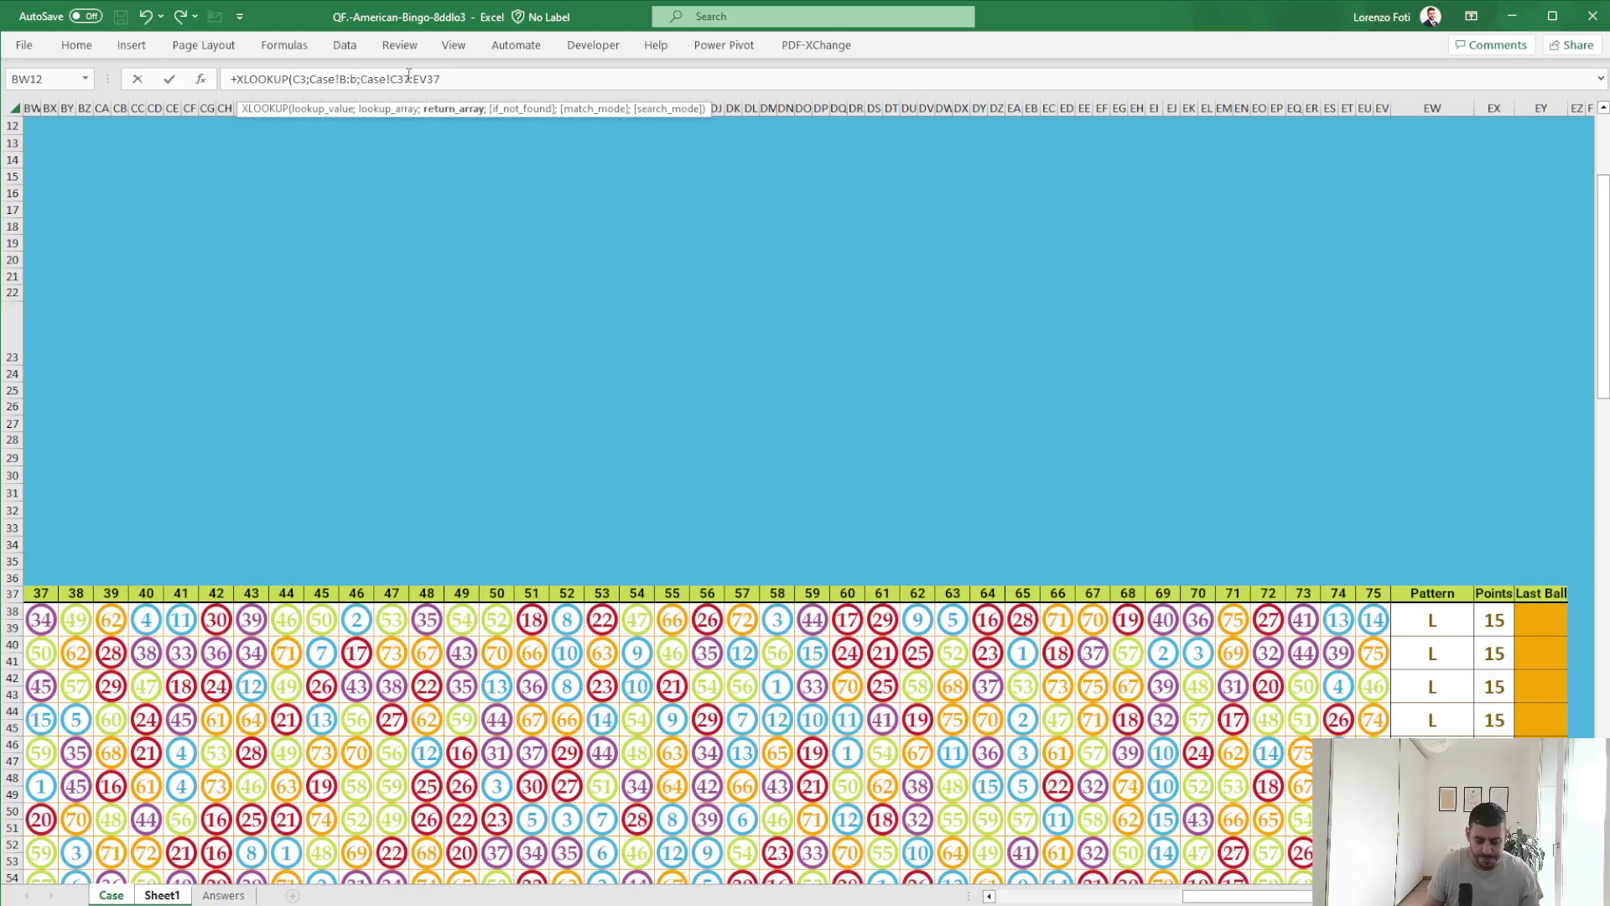
pyautogui.press('BackSpace')
pyautogui.press('BackSpace')
pyautogui.click(462, 78)
pyautogui.press('BackSpace')
pyautogui.press('BackSpace')
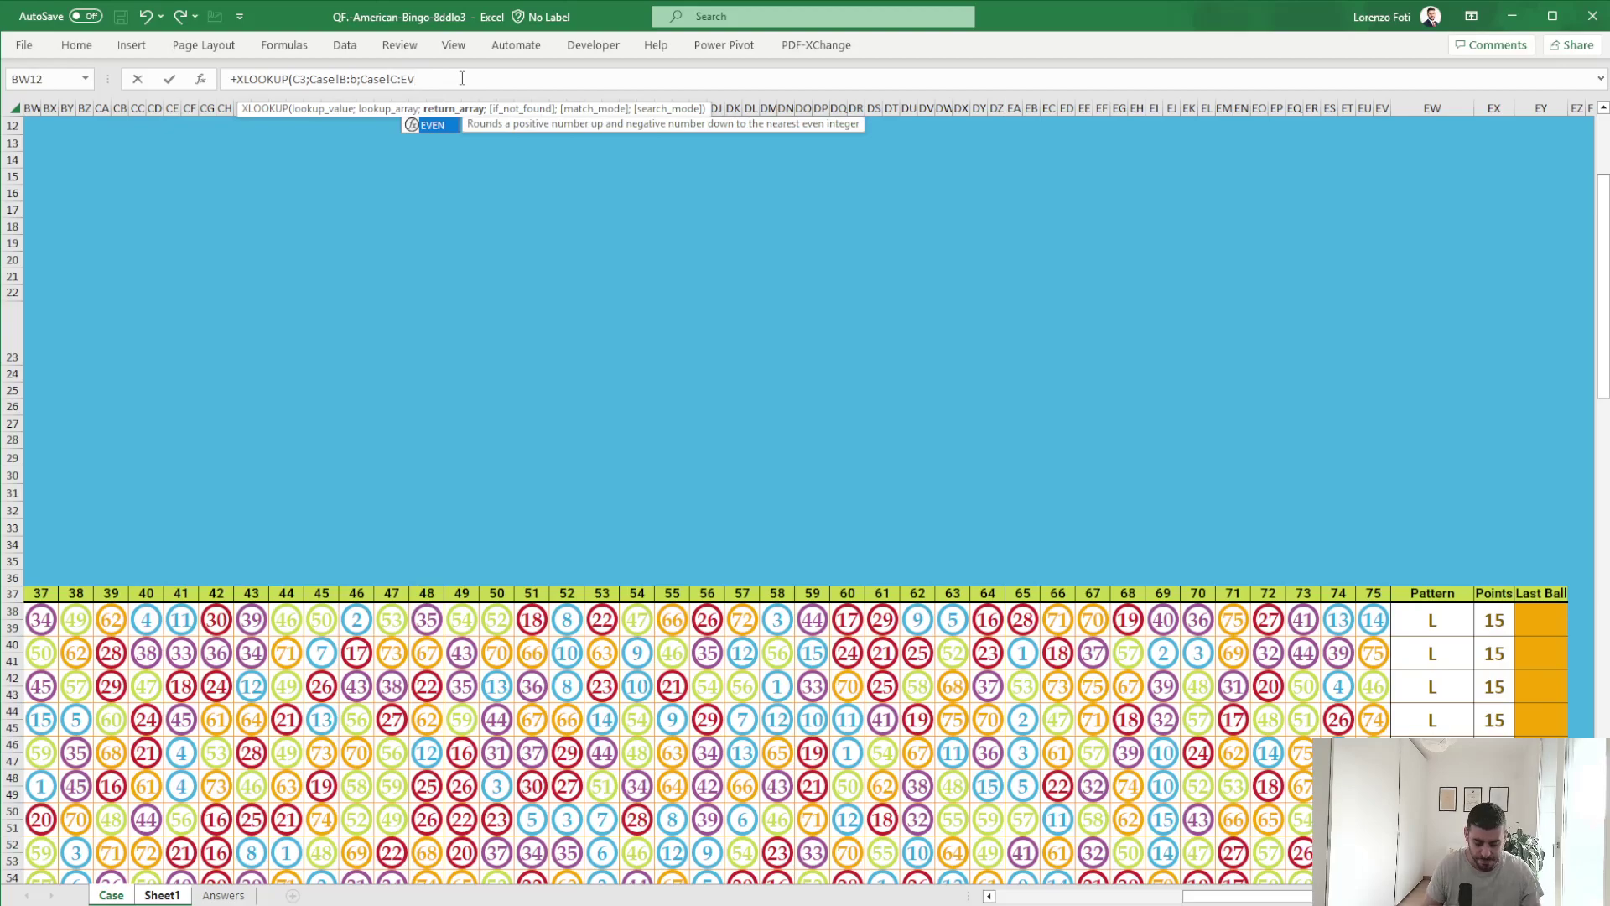
pyautogui.press('Return')
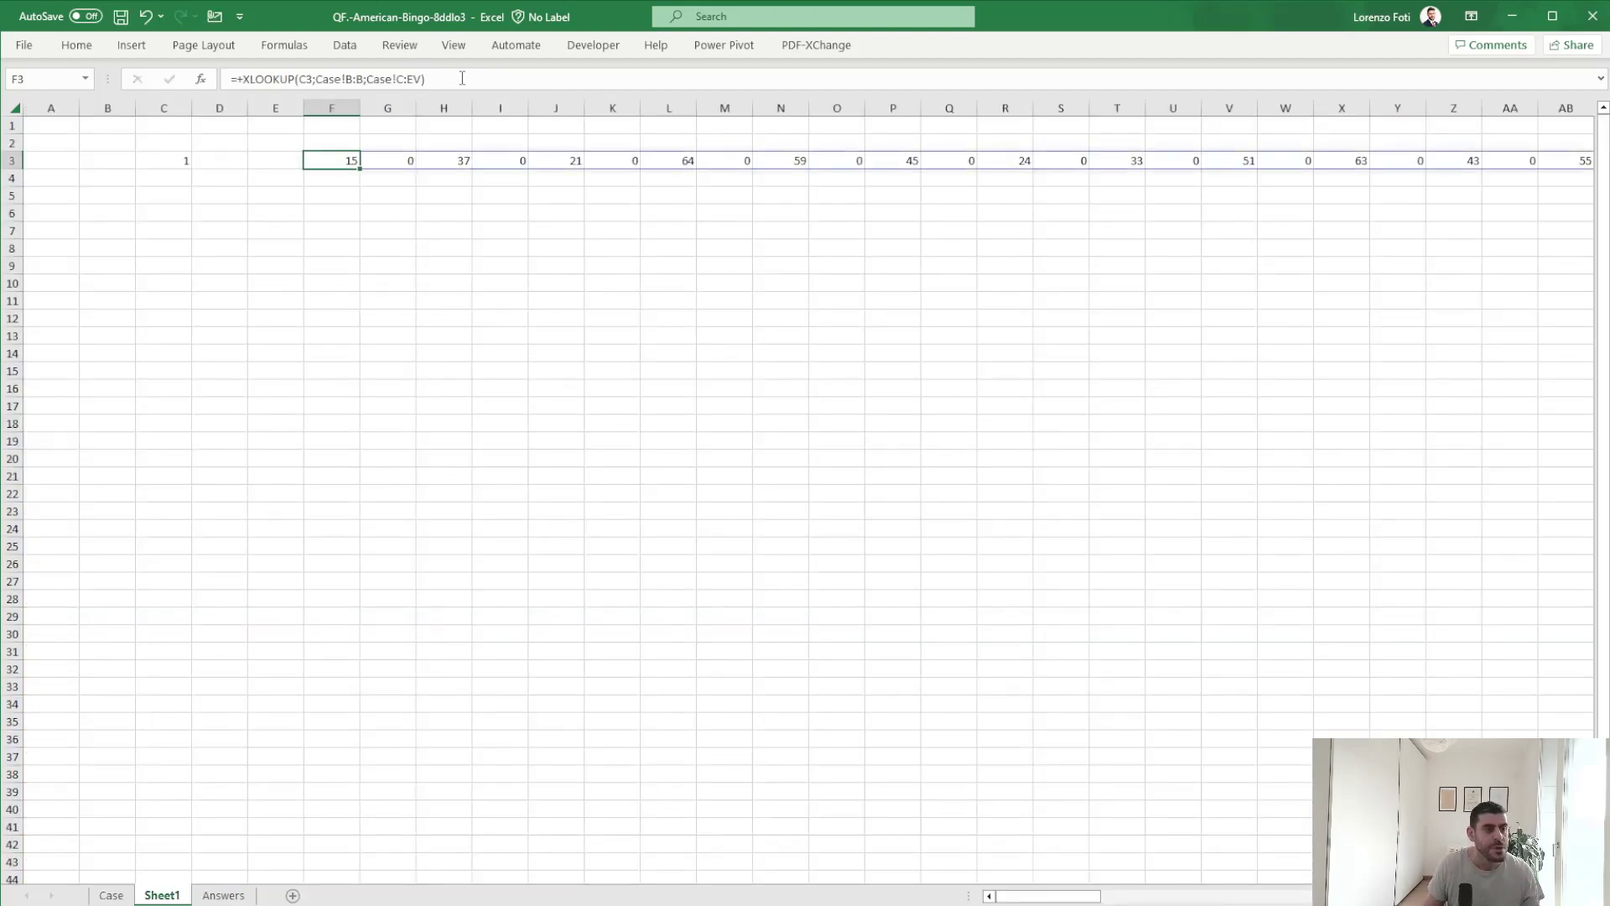
# Wrap the F3 formula as LET(x;XLOOKUP(C3;Case!B:B;Case!C:EV);FILTER(x;x<>"")) to drop the blank draws.
pyautogui.click(243, 78)
pyautogui.write('let(x;')
pyautogui.click(498, 76)
pyautogui.write(';filte')
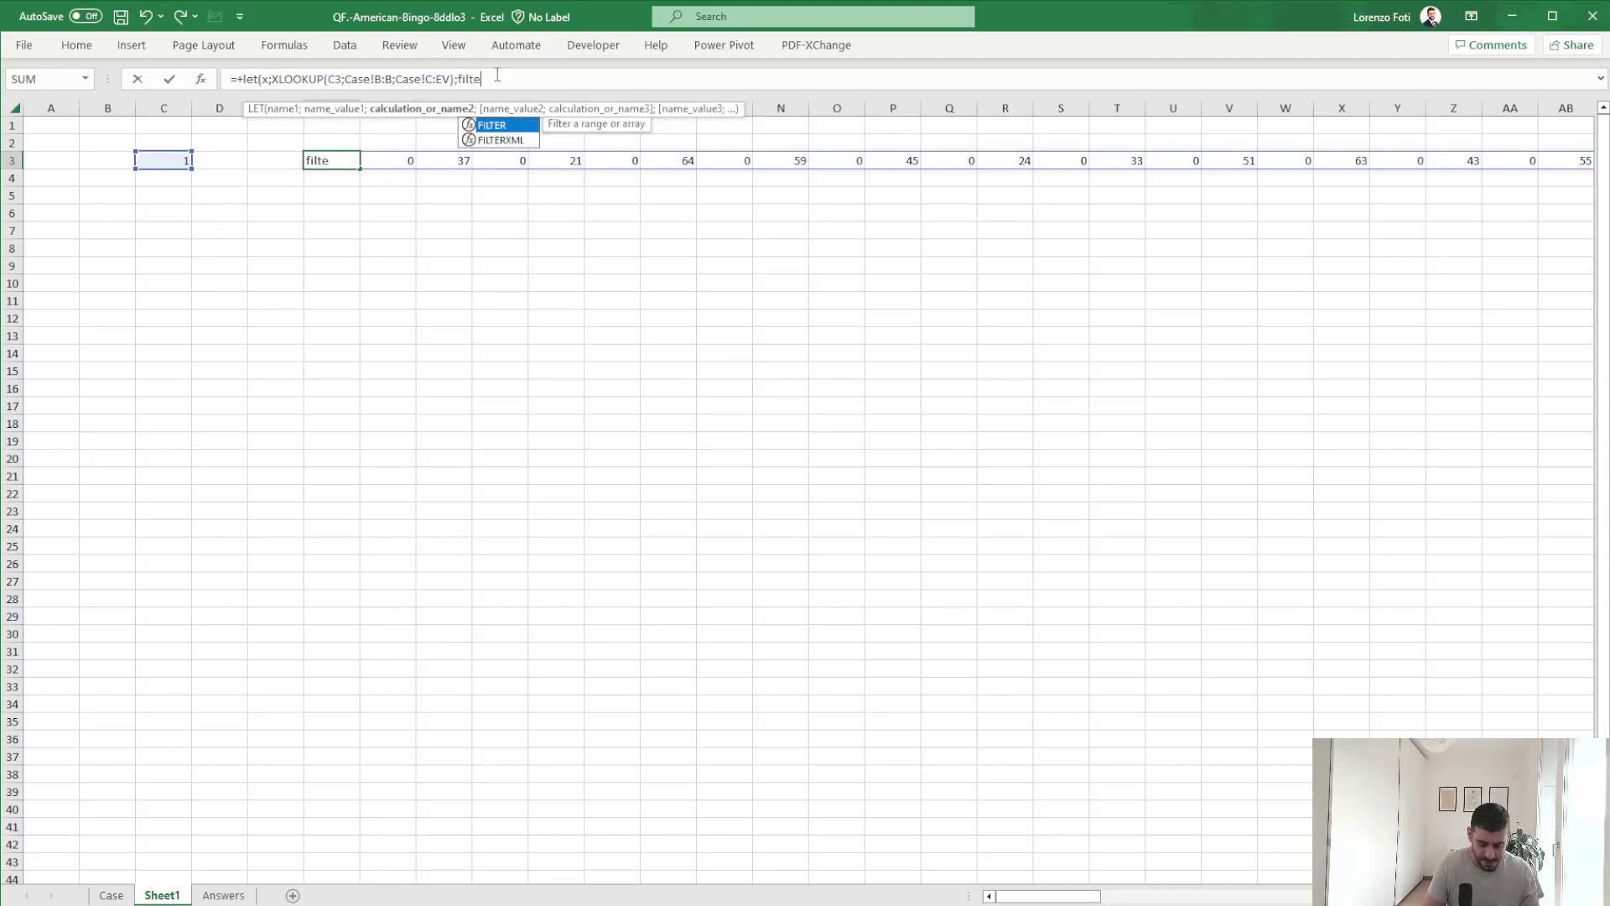
pyautogui.write('r(x;')
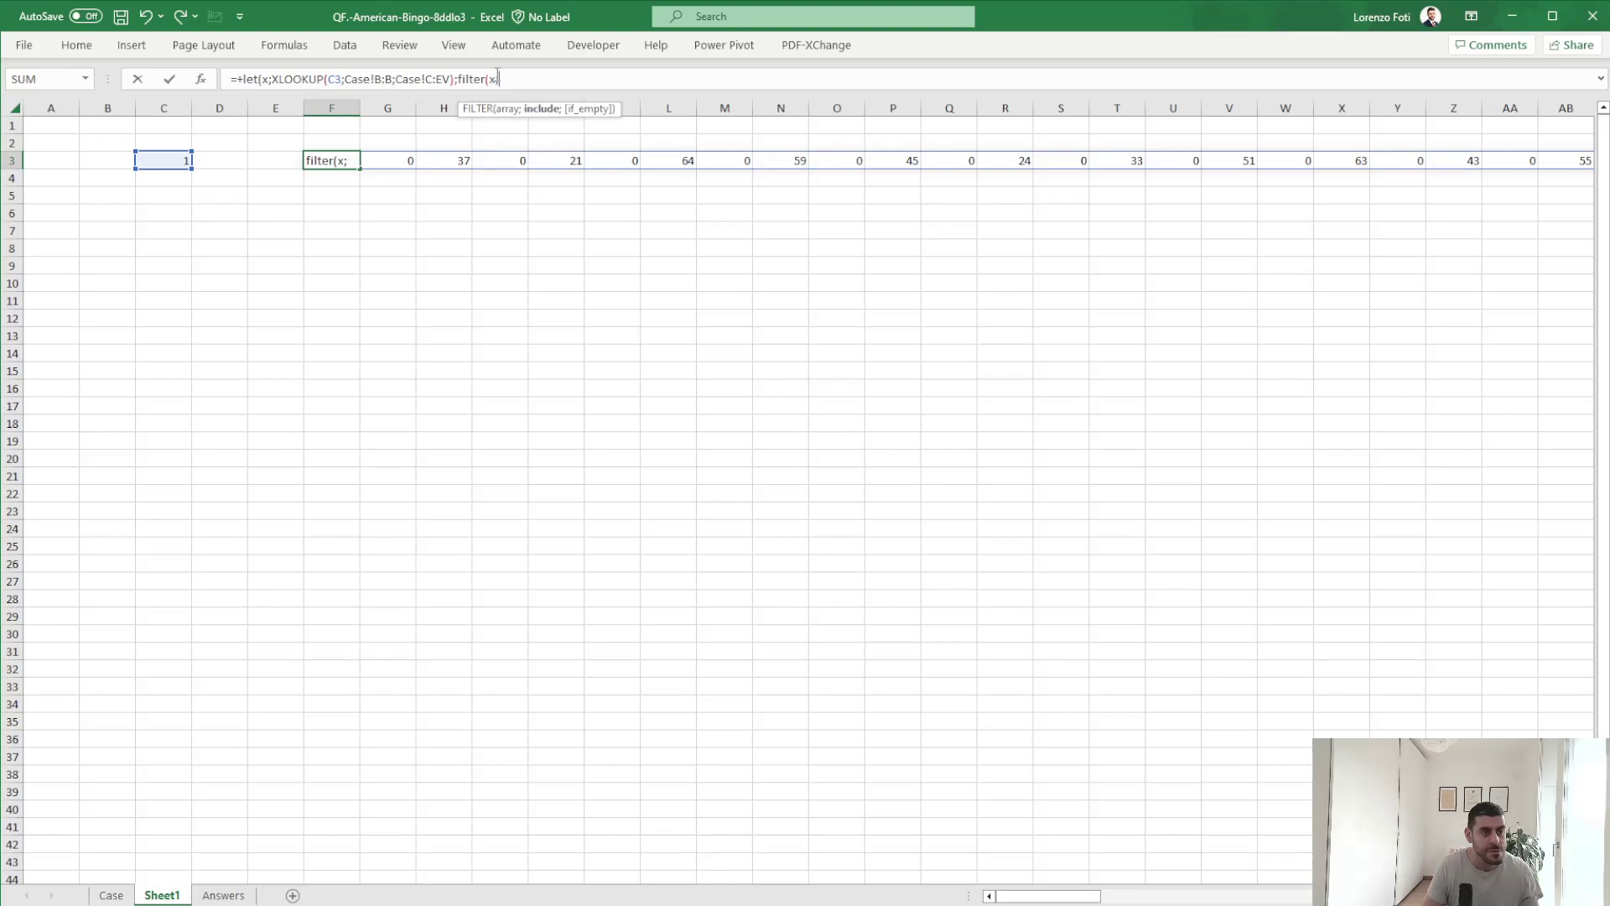
pyautogui.write('x<>"")')
pyautogui.press('Return')
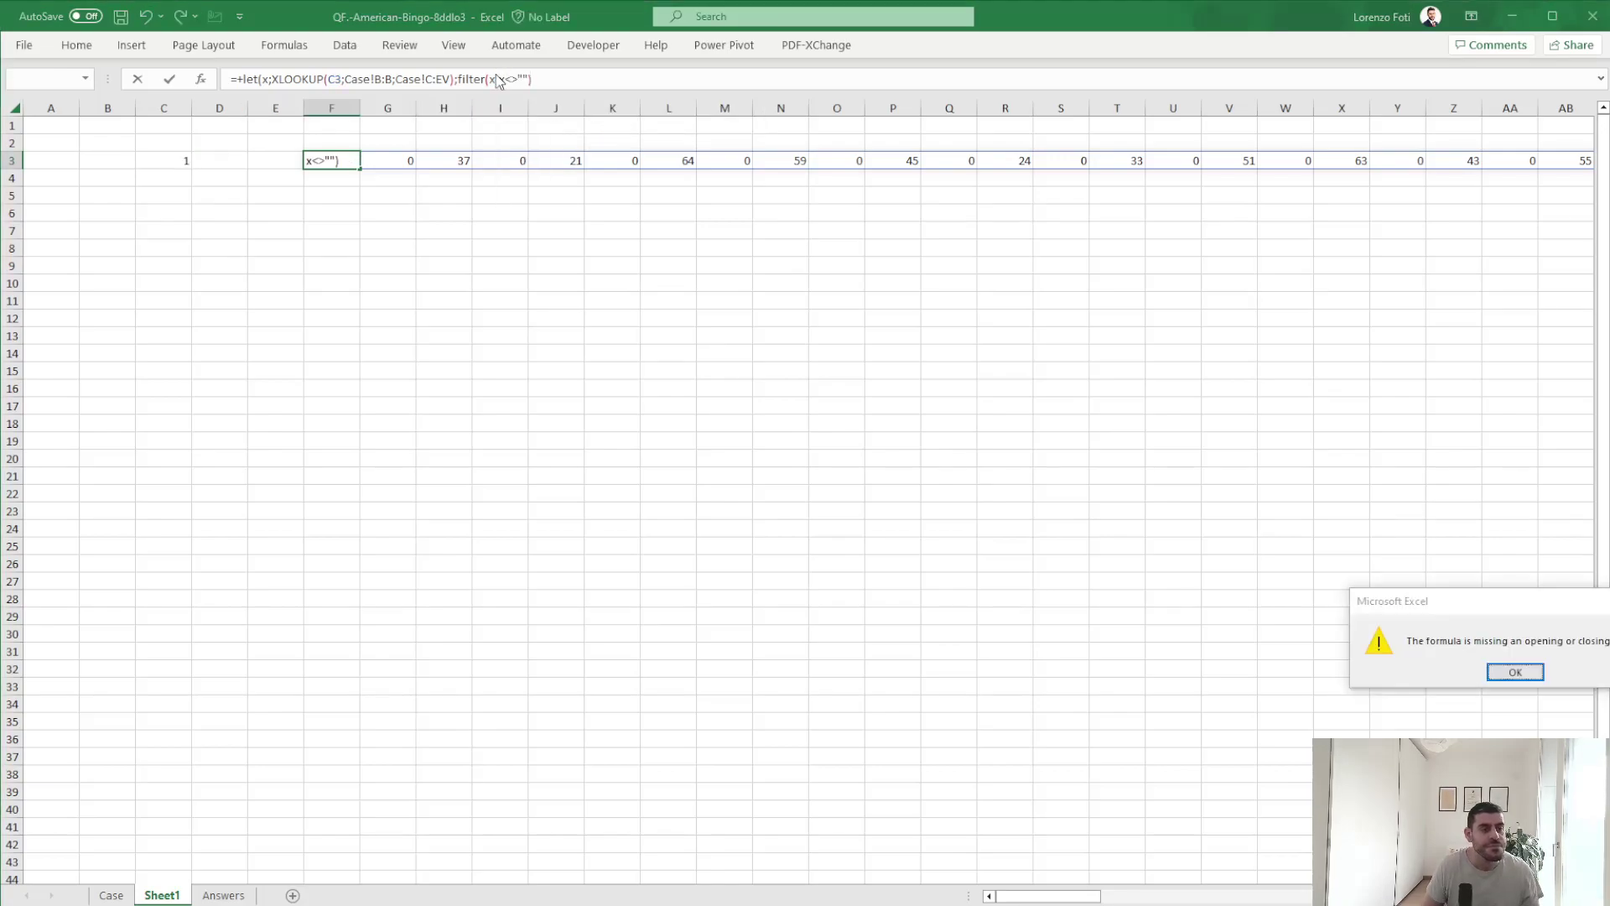
pyautogui.press('Return')
pyautogui.write(')')
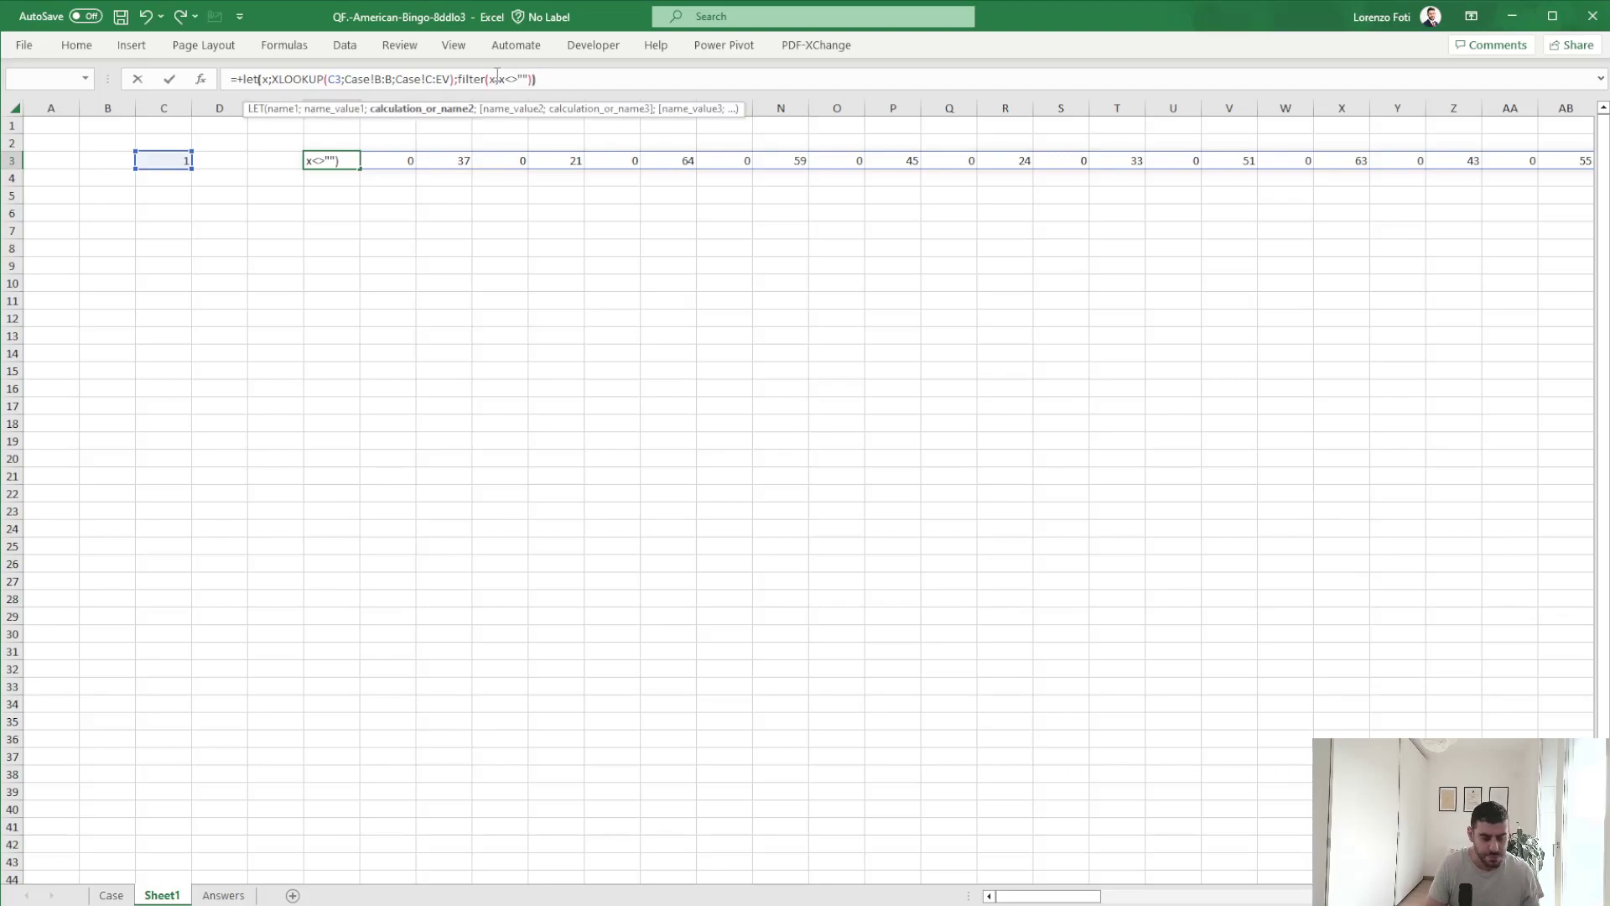
pyautogui.press('Return')
# Enter +TRANSPOSE(F3#) in F12 to list the game's draws vertically.
pyautogui.click(330, 316)
pyautogui.write('+tr')
pyautogui.press('Tab')
pyautogui.press('Up')
pyautogui.press('Up')
pyautogui.press('Up')
pyautogui.press('Up')
pyautogui.press('Up')
pyautogui.press('Up')
pyautogui.press('Up')
pyautogui.press('Up')
pyautogui.press('Up')
pyautogui.hotkey('ctrl', 'shift', 'Right')
pyautogui.write(')')
pyautogui.press('Return')
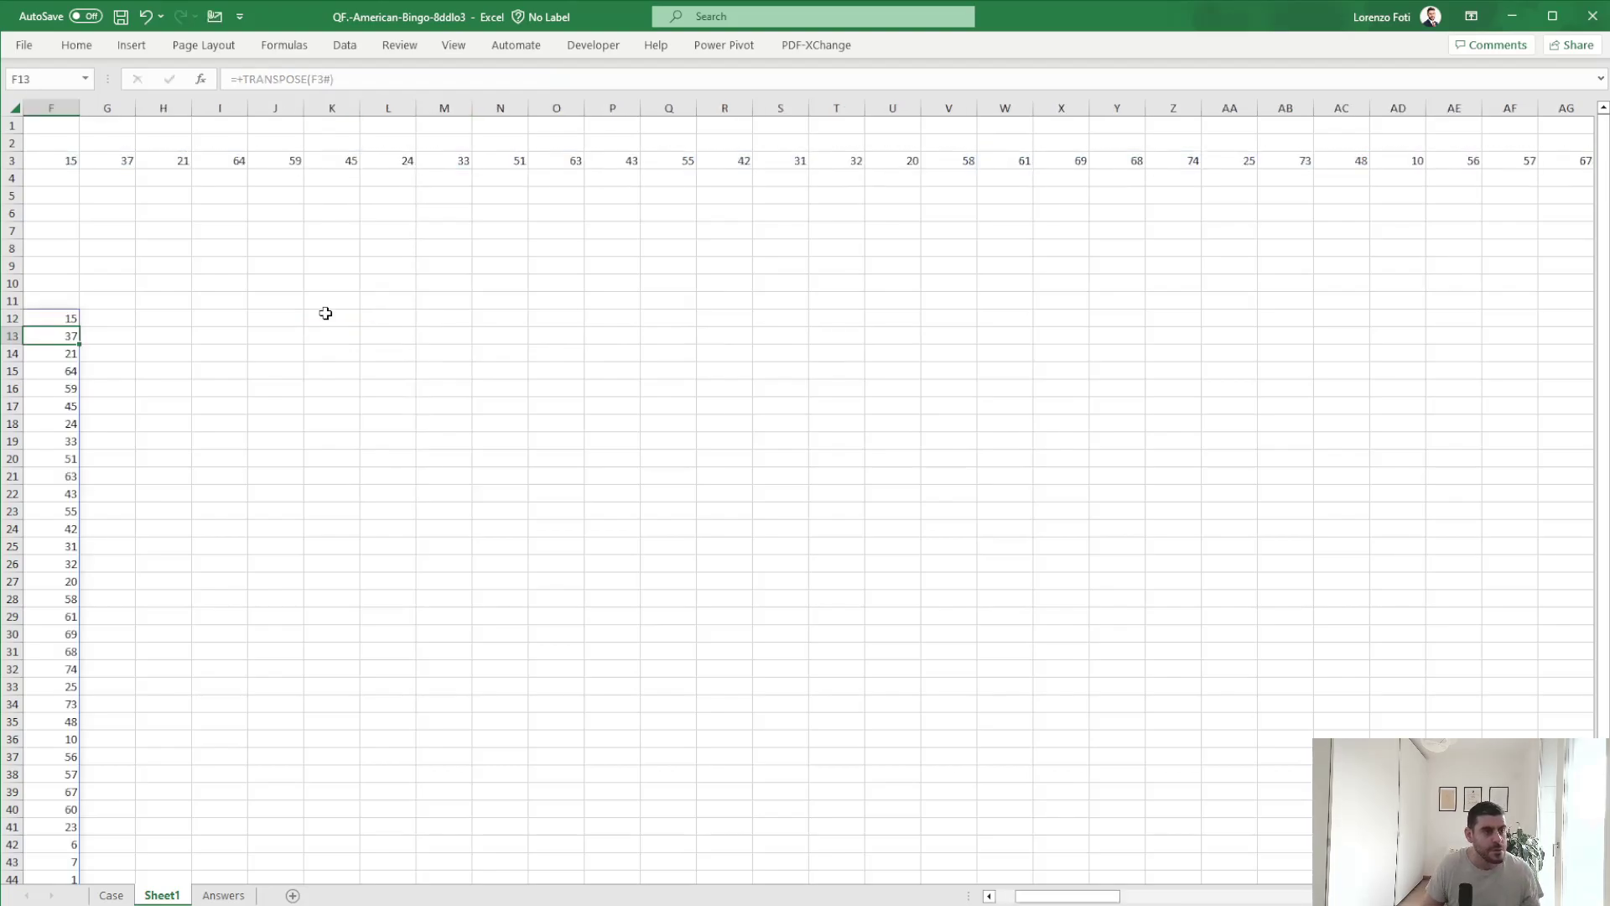
# Review the draw lists on Sheet1, and examine the cards, instructions and patterns at the top of the Case sheet.
pyautogui.hotkey('ctrl', 'Left')
pyautogui.press('Right')
pyautogui.press('Right')
pyautogui.press('Right')
pyautogui.press('Right')
pyautogui.press('Right')
pyautogui.hotkey('ctrl', 'Down')
pyautogui.hotkey('ctrl', 'Up')
pyautogui.hotkey('ctrl', 'Up')
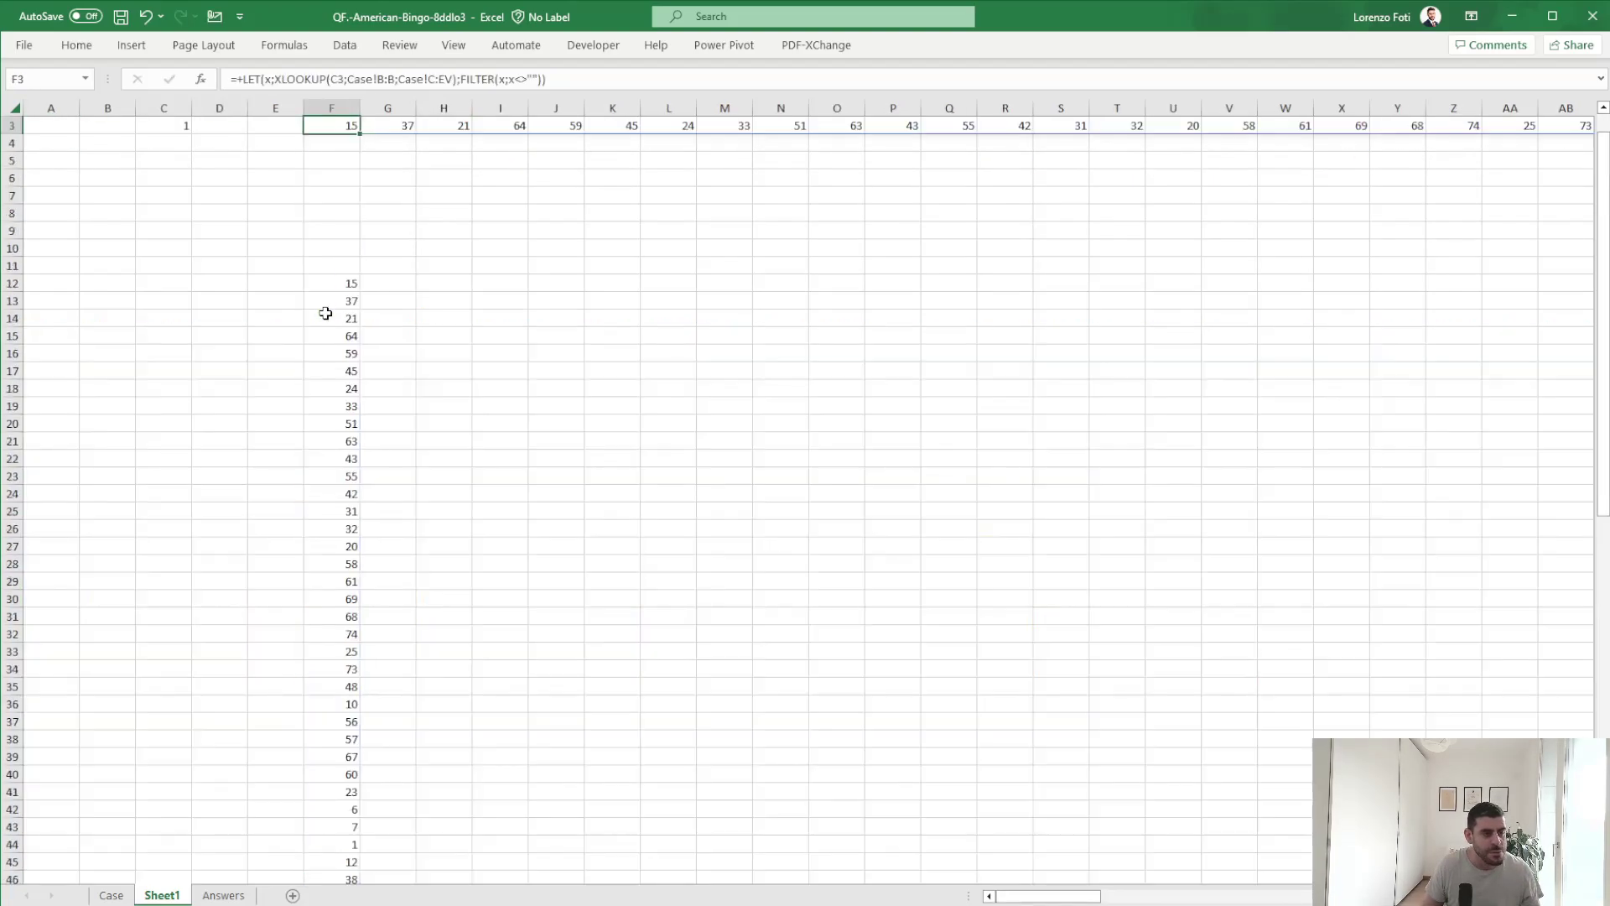
pyautogui.hotkey('ctrl', 'Home')
pyautogui.click(112, 895)
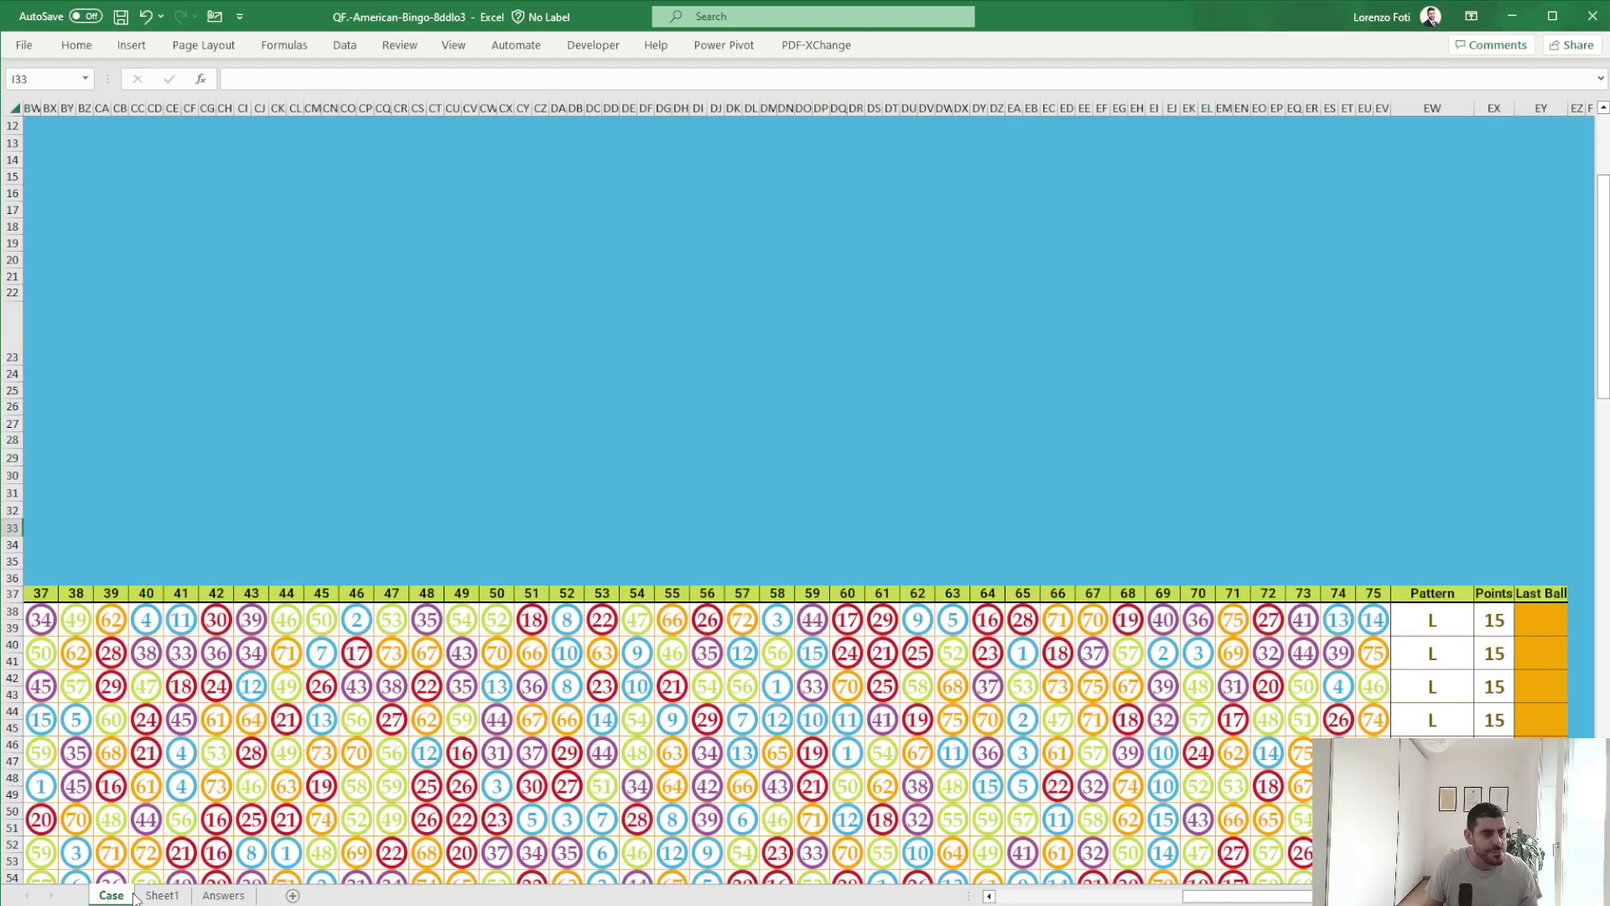
pyautogui.press('Home')
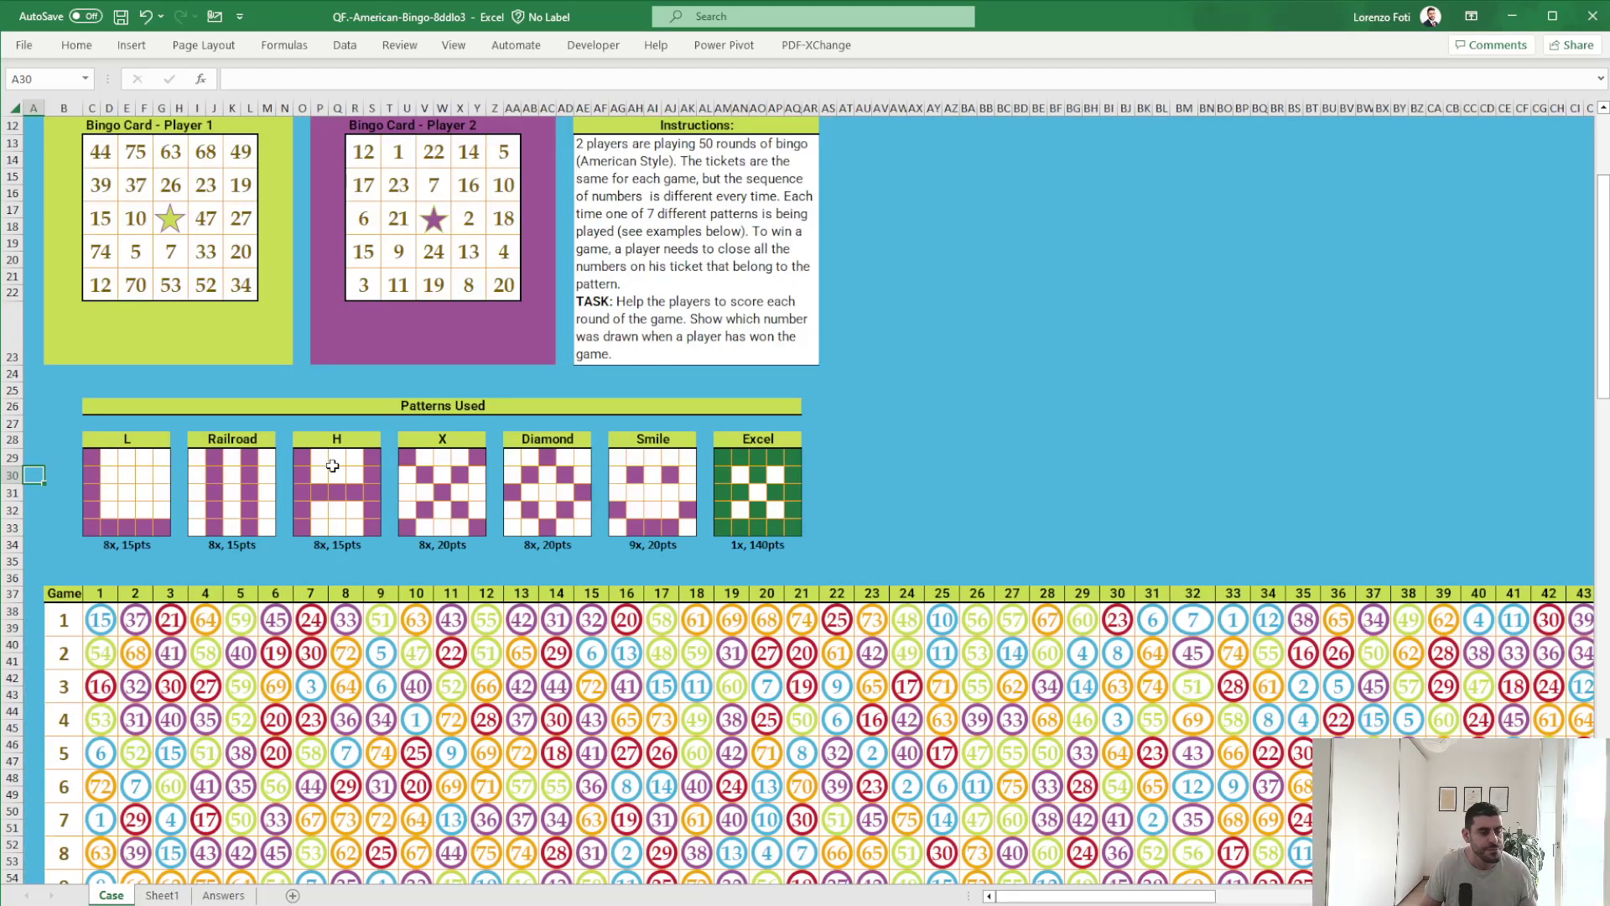
pyautogui.hotkey('ctrl', 'Home')
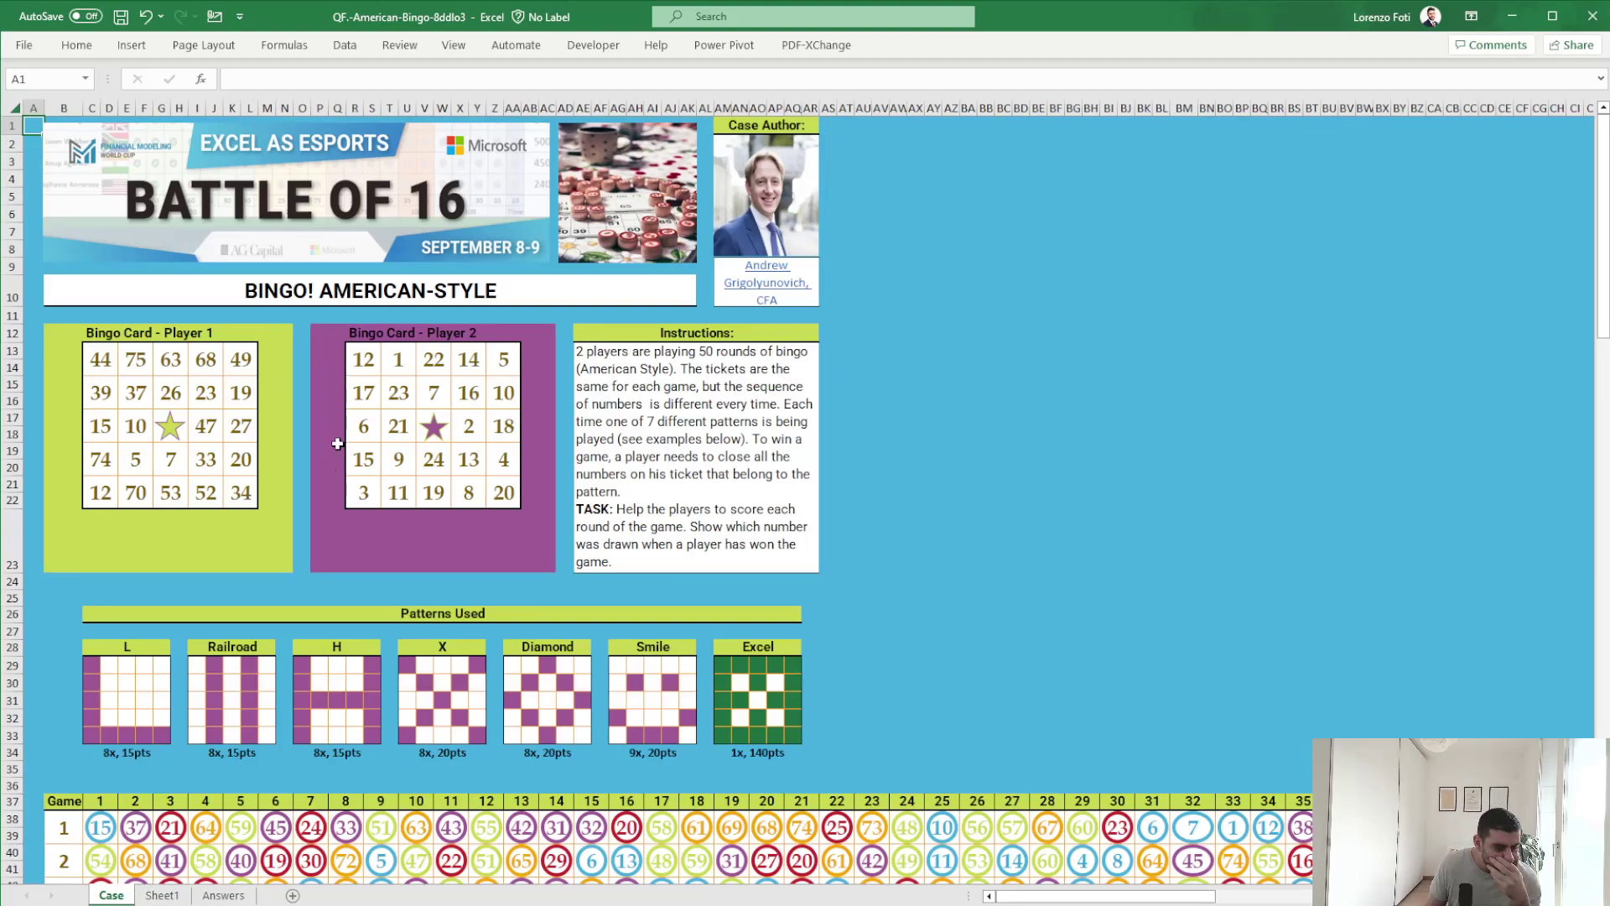
# Enter +TOCOL(Case!C13:L22;1) in B12 of Sheet1 to list player 1's card numbers in one column.
pyautogui.click(162, 895)
pyautogui.click(113, 324)
pyautogui.write('+TOCOL(')
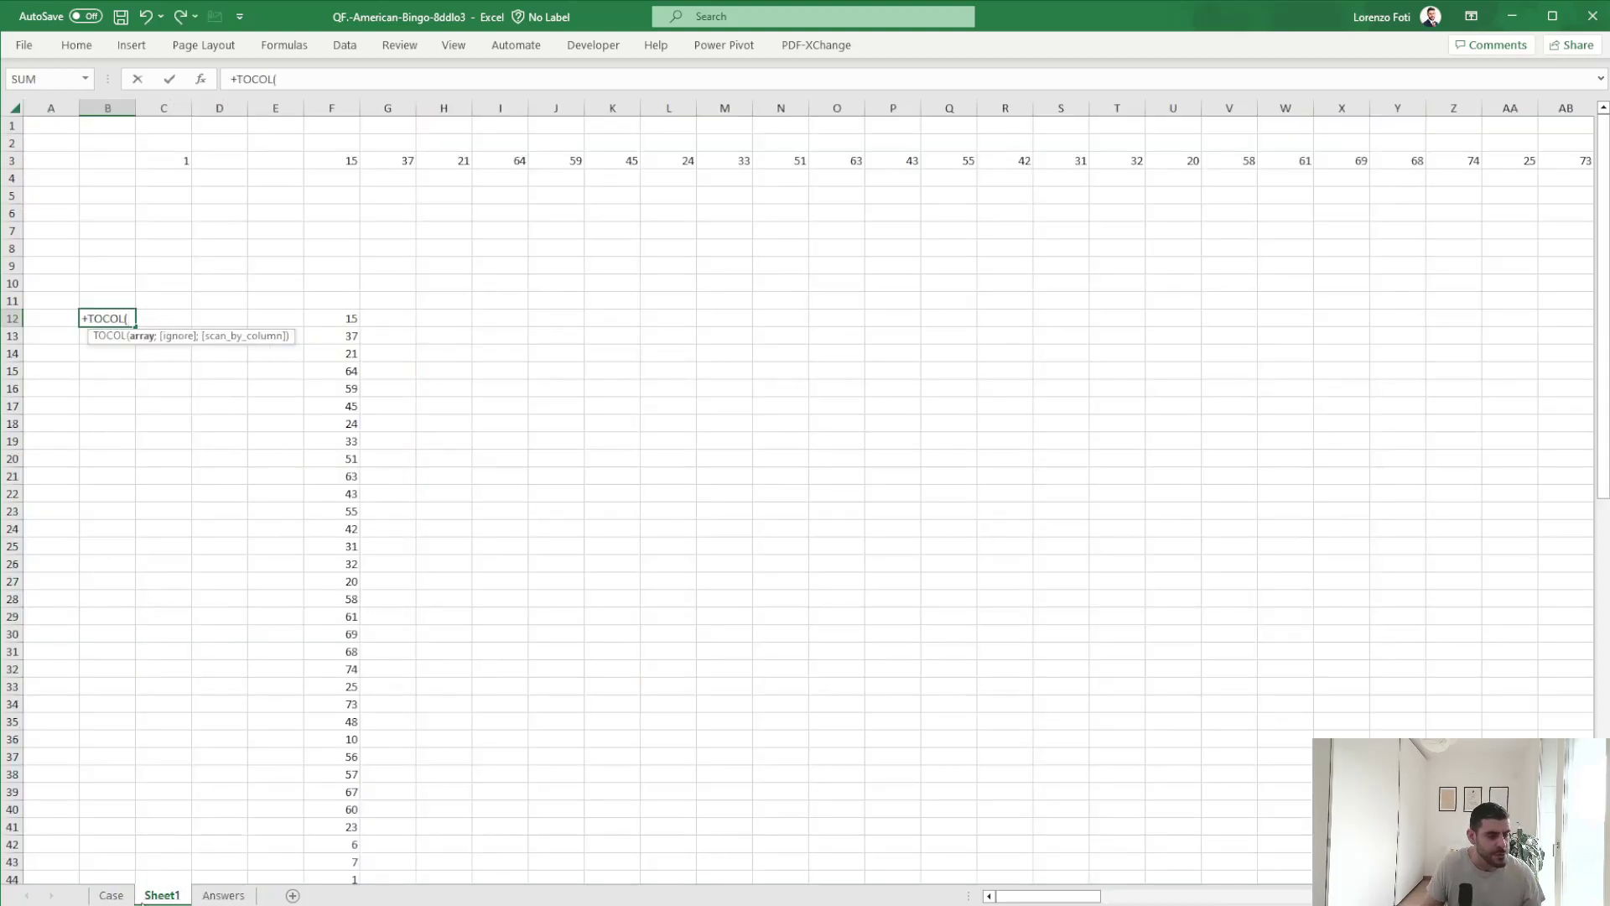
pyautogui.click(112, 895)
pyautogui.moveTo(99, 361); pyautogui.dragTo(239, 492)
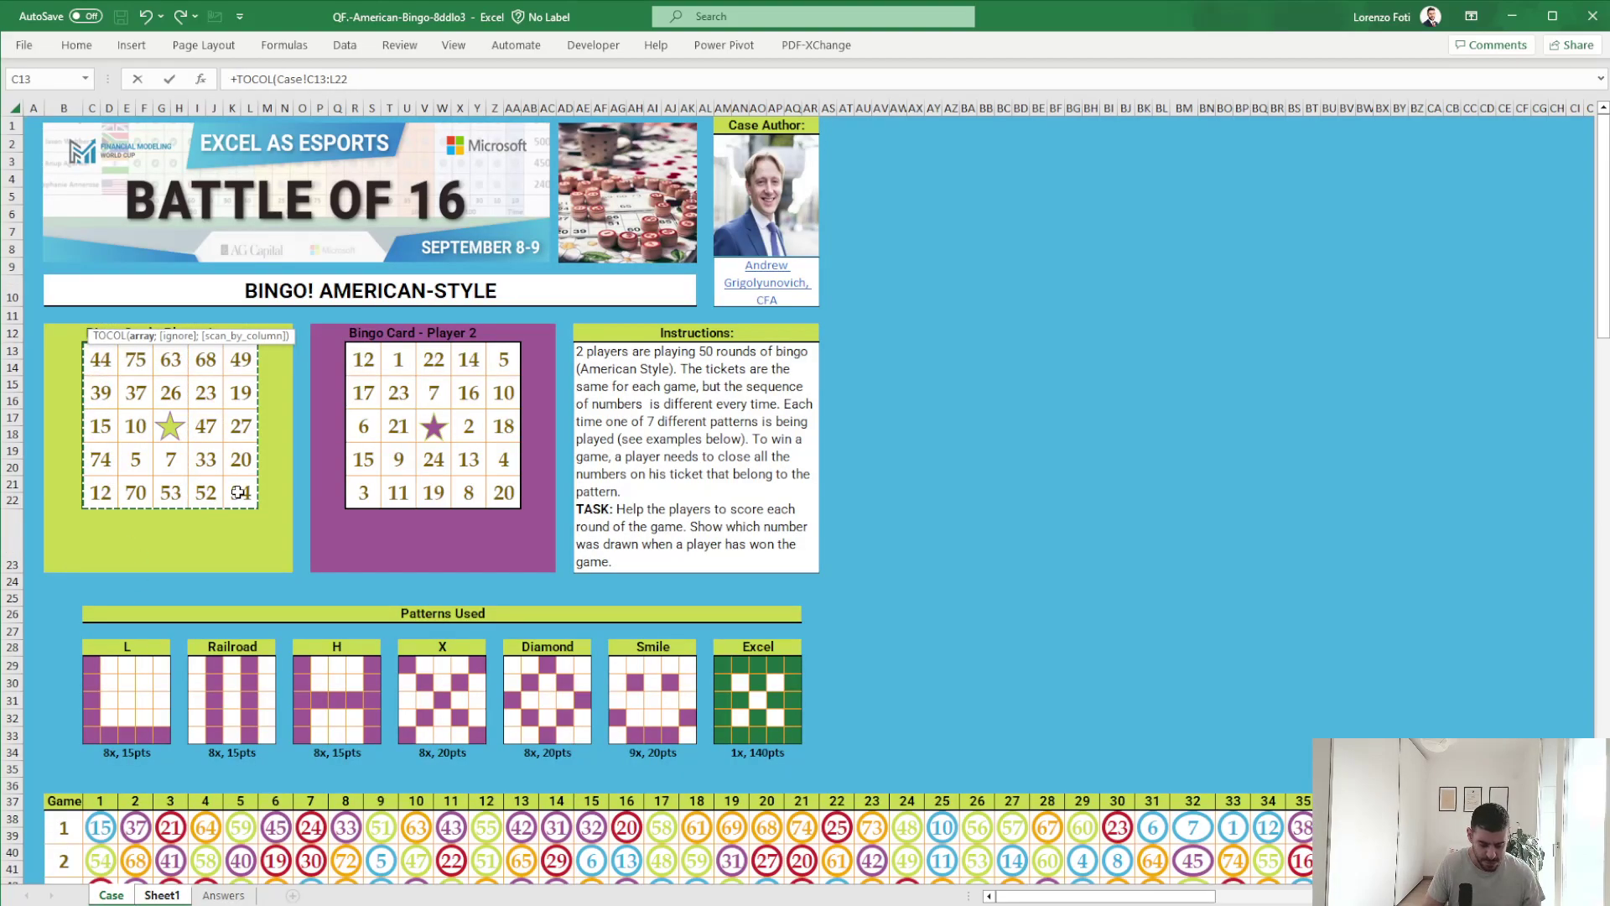
pyautogui.write(';1)')
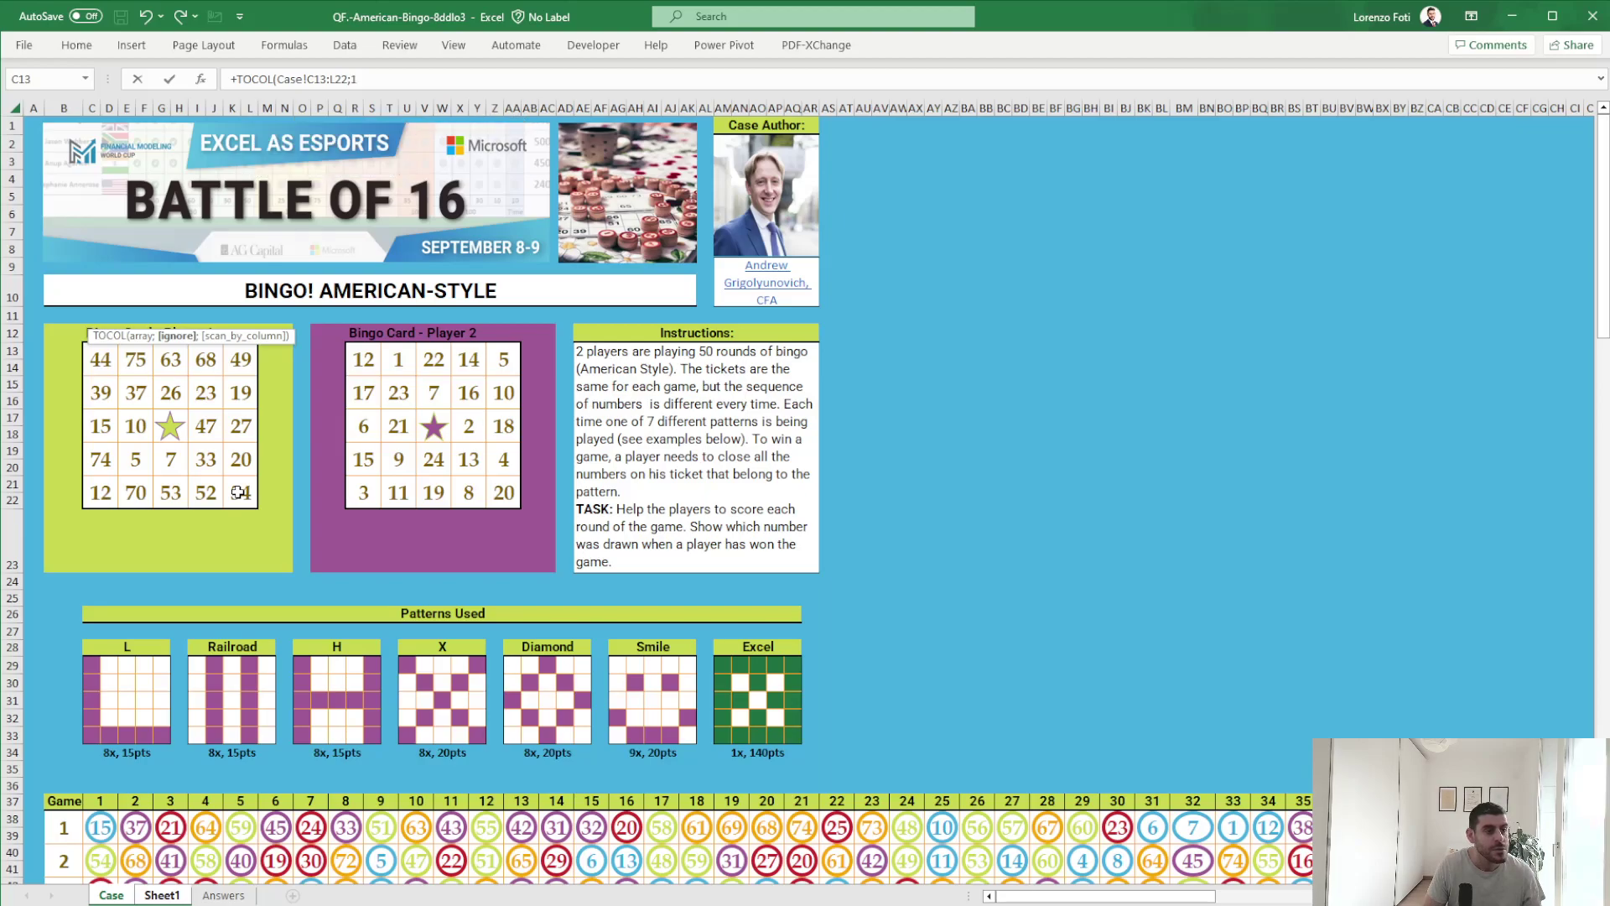
pyautogui.press('Return')
# Enter +TOCOL(Case!R13:AA22;1) in C12 of Sheet1 to list player 2's card numbers in one column.
pyautogui.write('+TOCOL(')
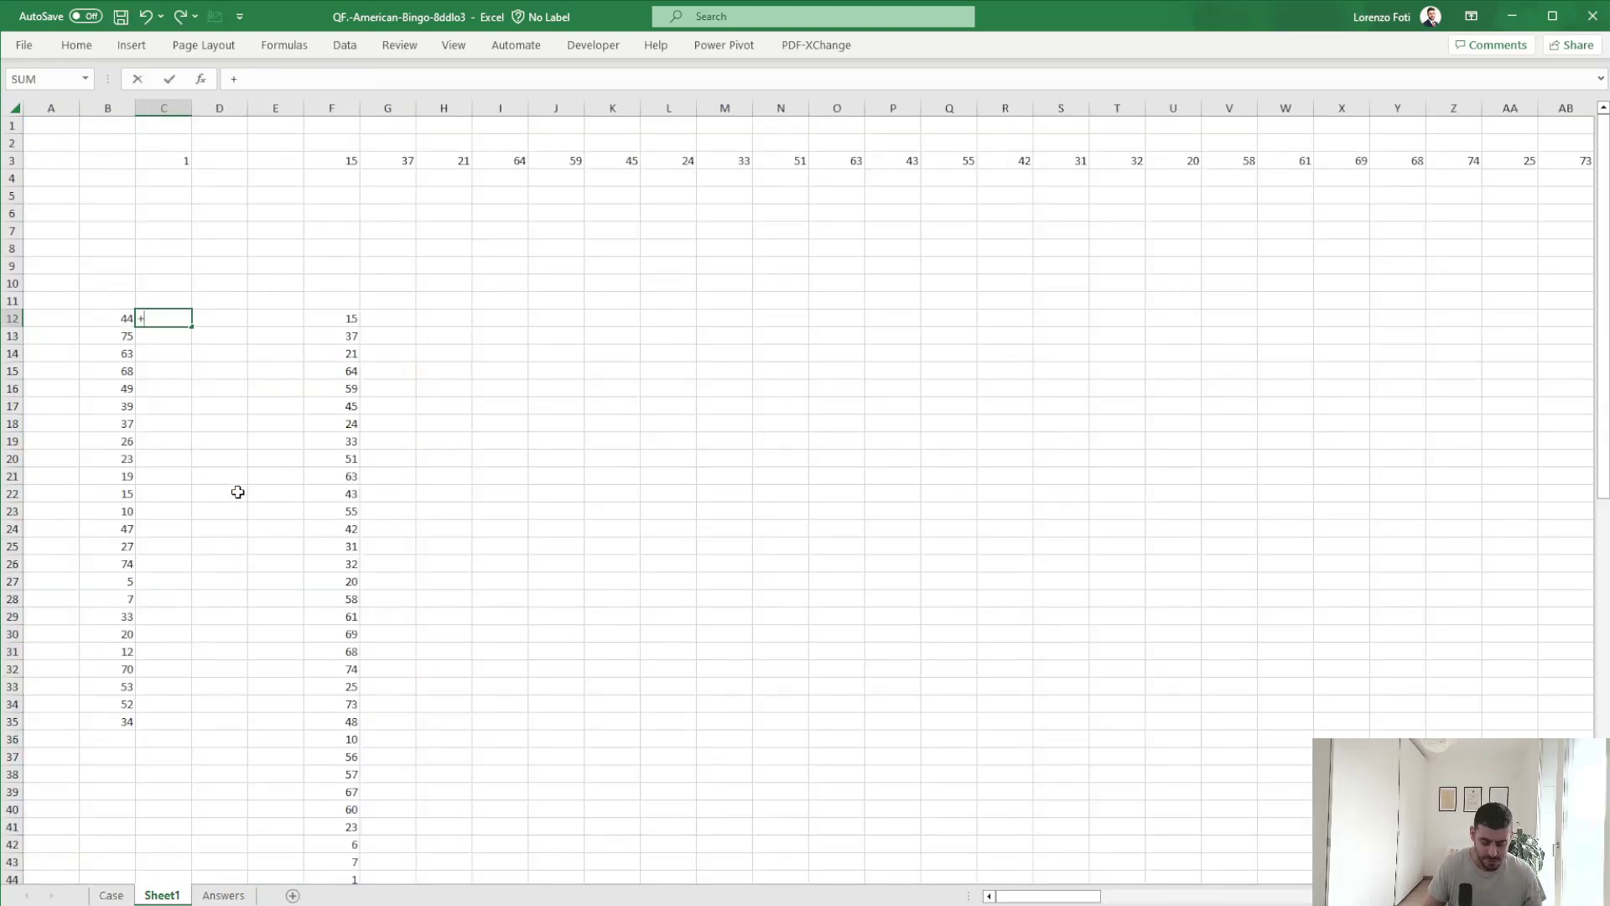
pyautogui.click(110, 896)
pyautogui.moveTo(363, 359); pyautogui.dragTo(518, 500)
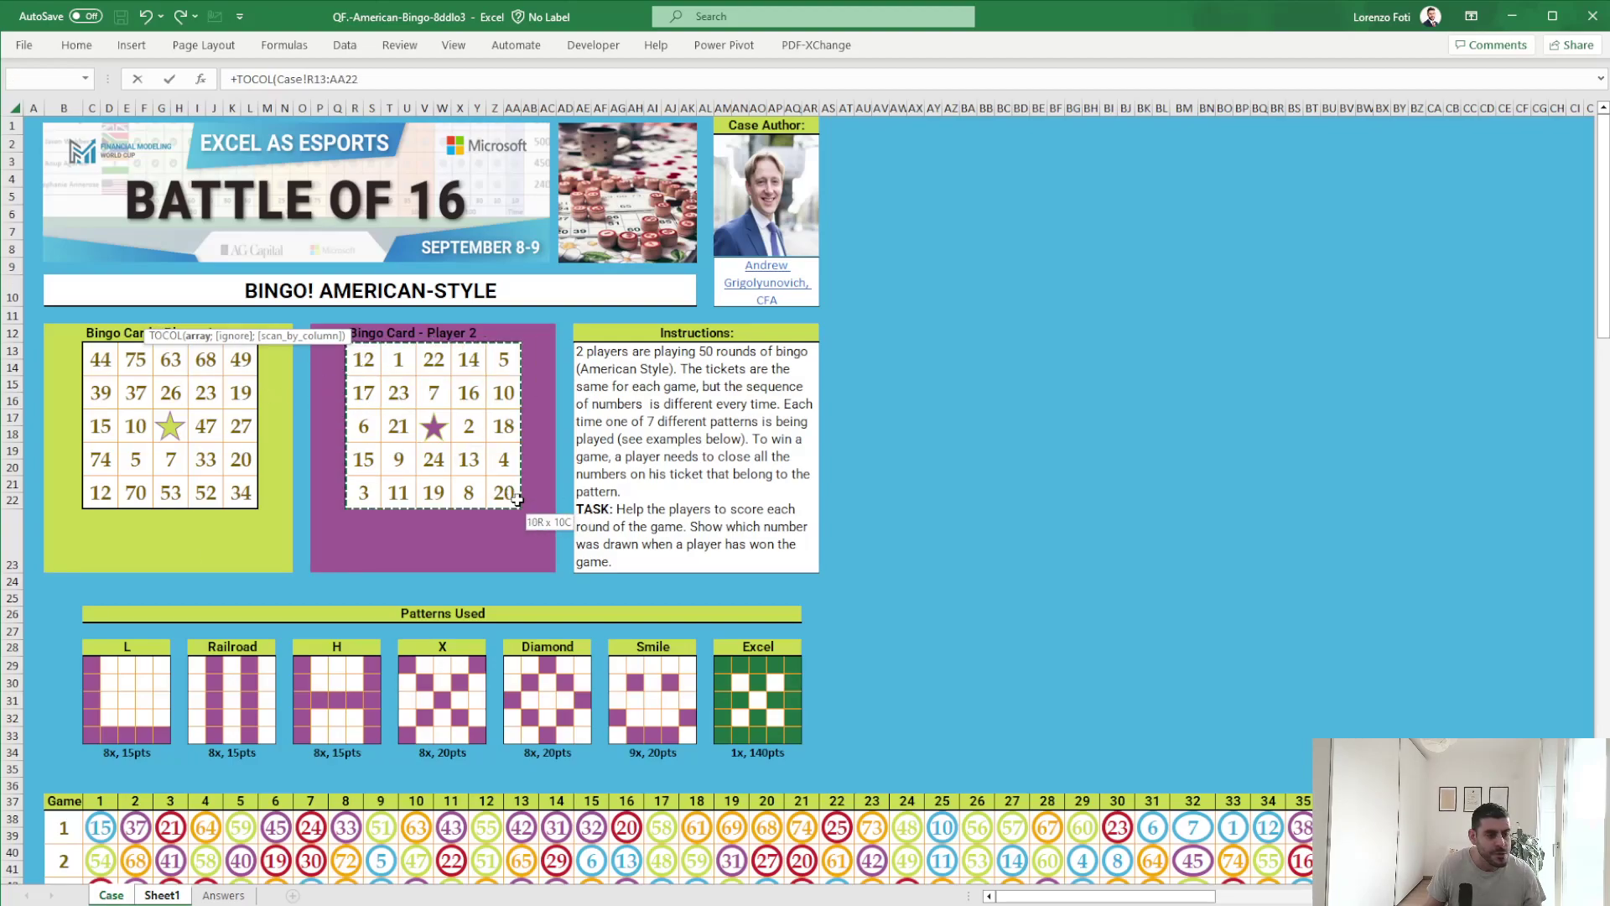
pyautogui.write(';1)')
pyautogui.press('Return')
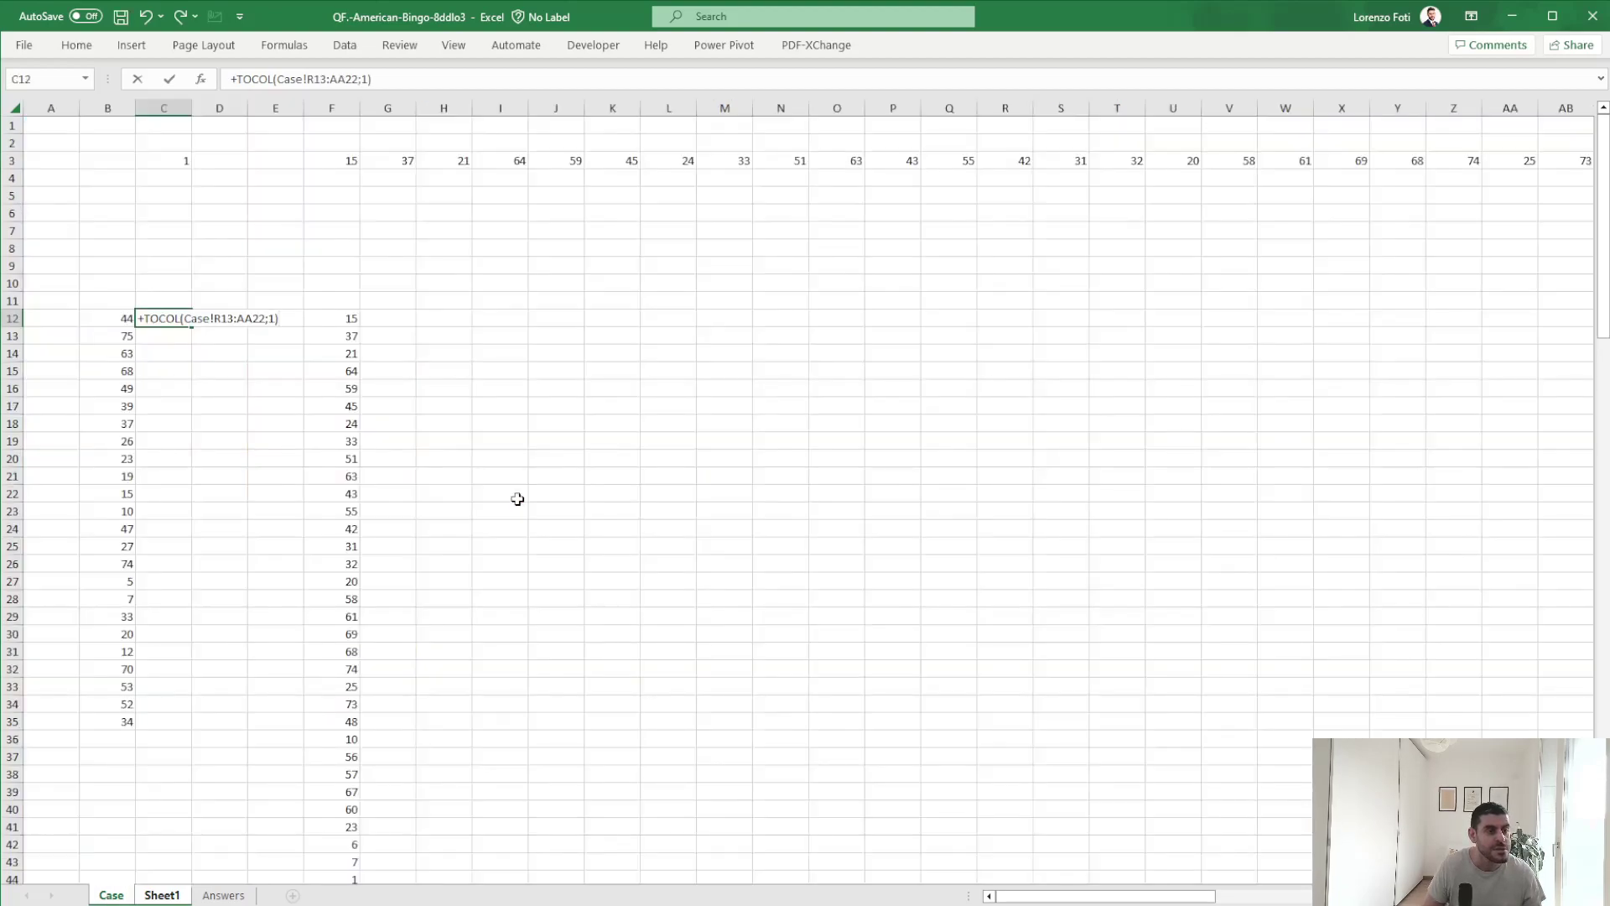
pyautogui.press('Right')
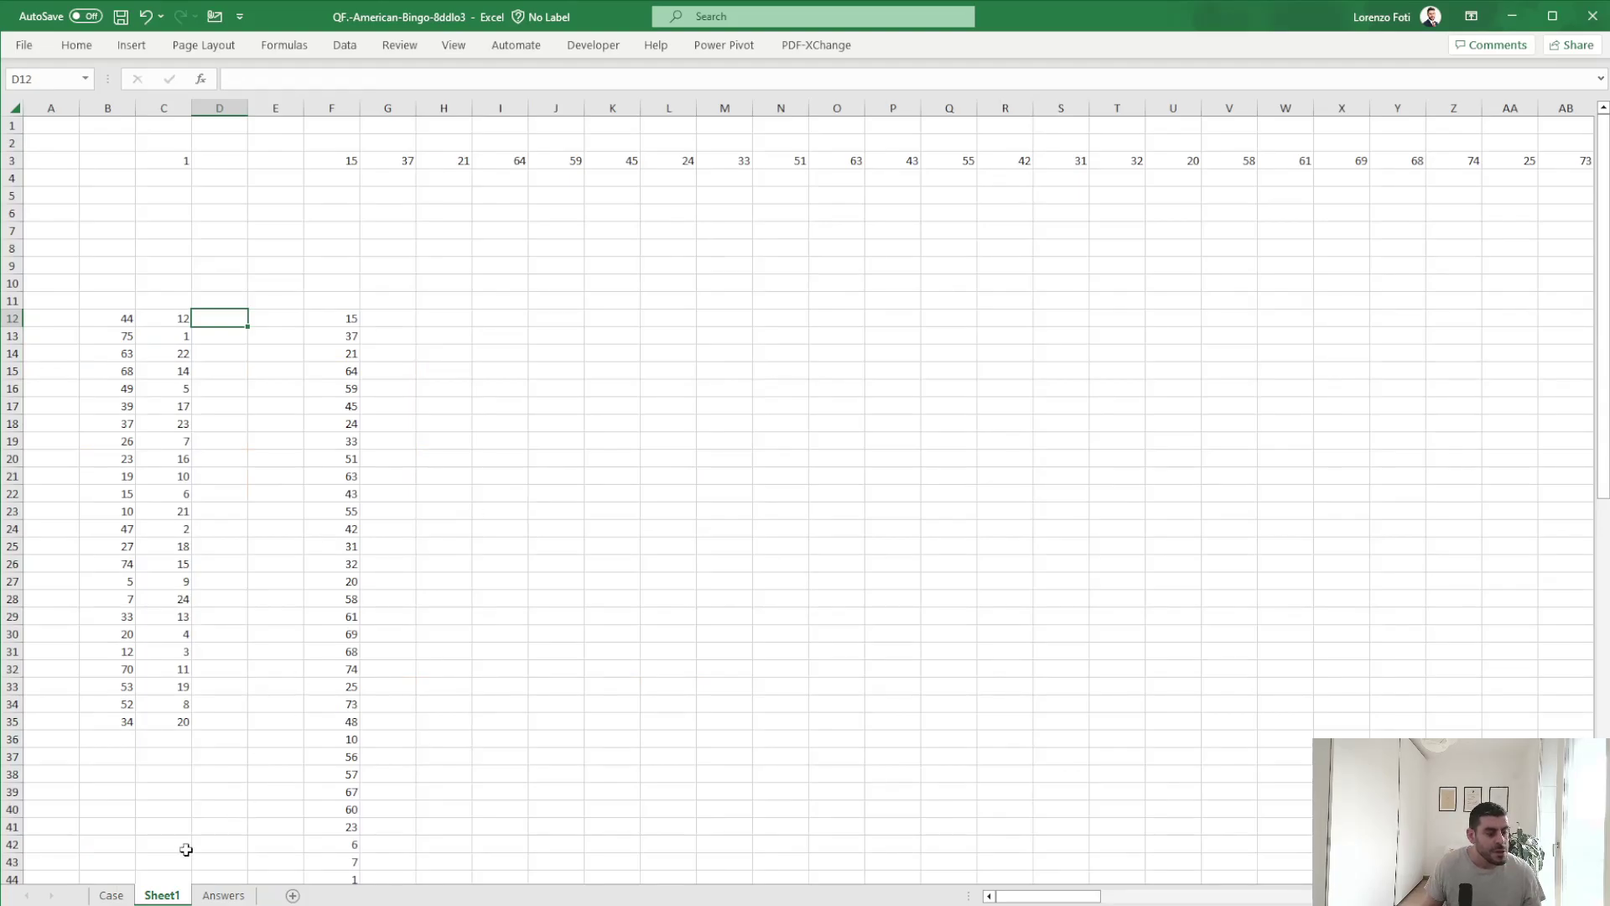
# Enter 1 in each shaded cell of the L pattern's vertical stroke (C29:C33) on the Case sheet.
pyautogui.click(111, 896)
pyautogui.moveTo(94, 669); pyautogui.dragTo(162, 731)
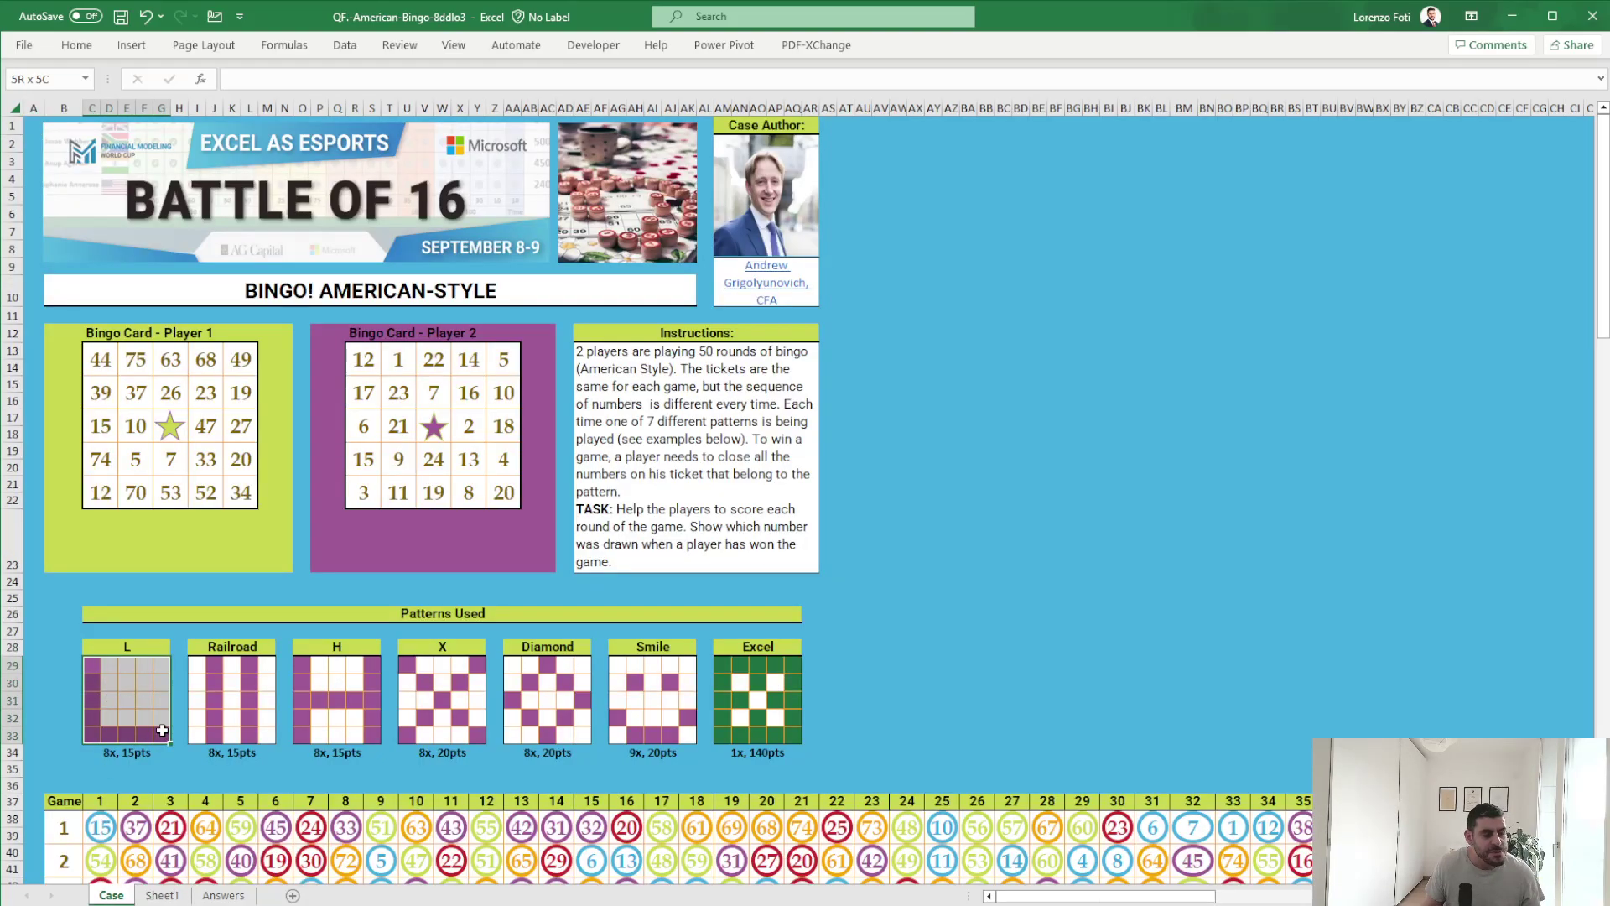
pyautogui.click(110, 666)
pyautogui.press('Left')
pyautogui.write('1')
pyautogui.press('Return')
pyautogui.write('1')
pyautogui.press('Return')
pyautogui.write('1')
pyautogui.press('Return')
pyautogui.write('1')
pyautogui.press('Return')
pyautogui.write('1')
pyautogui.press('Right')
# Enter 1 in the remaining shaded cells of the L pattern's base, D33:G33.
pyautogui.write('1')
pyautogui.press('Right')
pyautogui.write('1')
pyautogui.hotkey('ctrl', 'Return')
pyautogui.press('Right')
pyautogui.write('1')
pyautogui.press('Right')
pyautogui.write('1')
pyautogui.press('Right')
# Copy a 1 from the L pattern and paste it into the Railroad pattern's first shaded column, J29:J33.
pyautogui.press('Right')
pyautogui.press('Left')
pyautogui.press('Left')
pyautogui.hotkey('ctrl', 'c')
pyautogui.press('Right')
pyautogui.press('Right')
pyautogui.press('Right')
pyautogui.press('Up')
pyautogui.press('Up')
pyautogui.press('Up')
pyautogui.press('Up')
pyautogui.press('Up')
pyautogui.hotkey('shift', 'Down')
pyautogui.hotkey('shift', 'Down')
pyautogui.press('Down')
pyautogui.hotkey('shift', 'Down')
pyautogui.hotkey('shift', 'Down')
pyautogui.hotkey('shift', 'Down')
pyautogui.hotkey('shift', 'Down')
pyautogui.hotkey('ctrl', 'v')
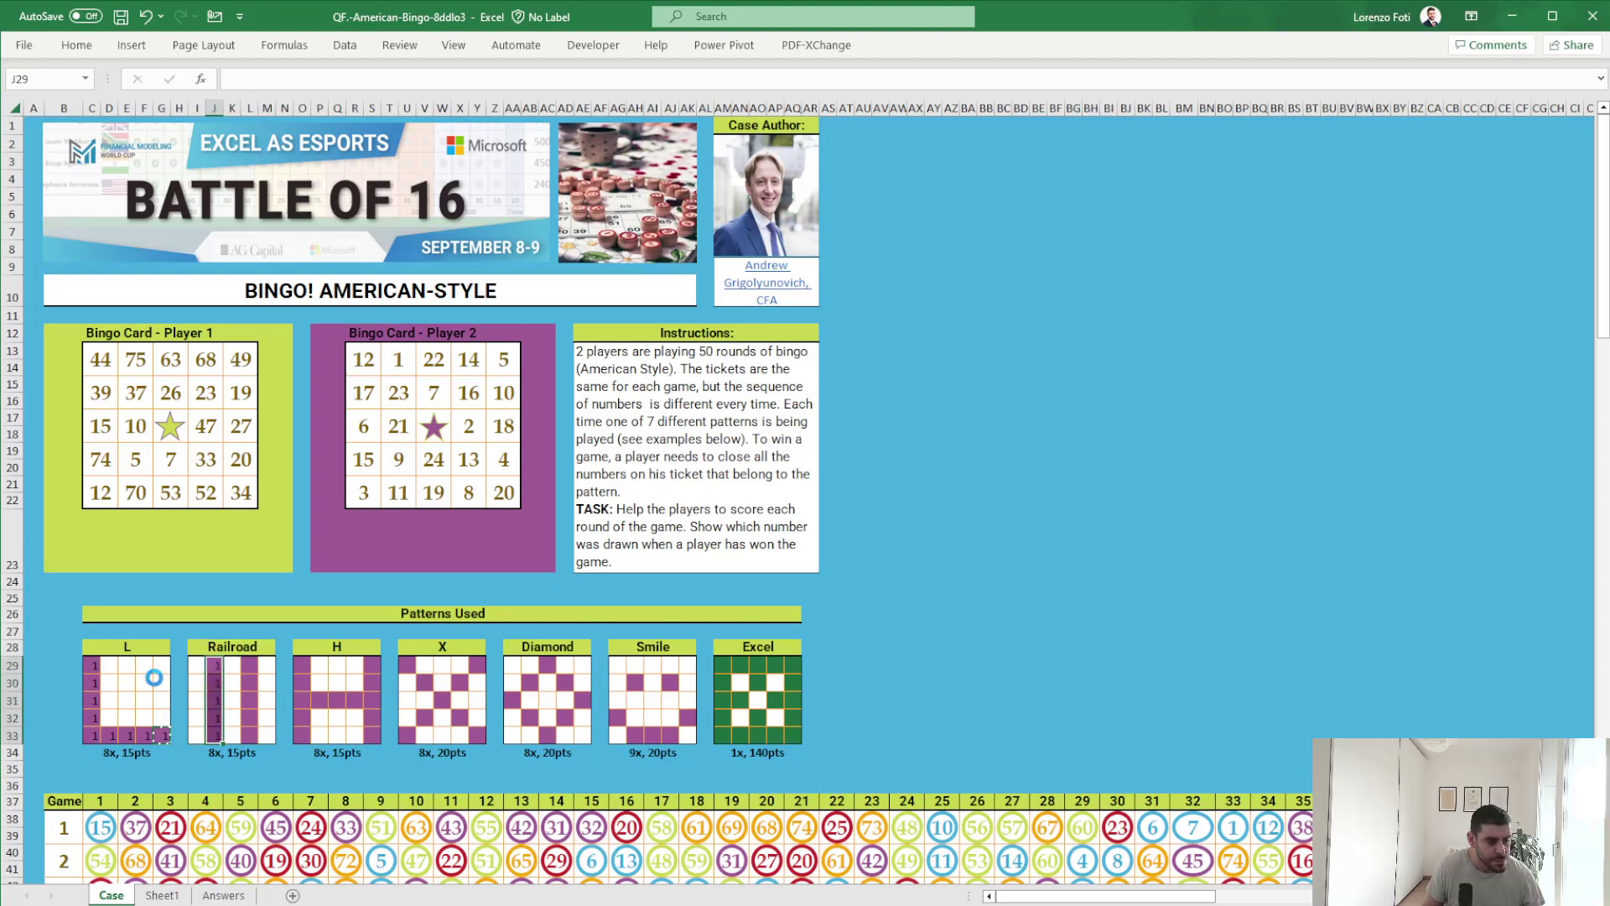
# Paste the copied 1 into the Railroad pattern's second shaded column, L29:L33.
pyautogui.press('Right')
pyautogui.press('Right')
pyautogui.hotkey('shift', 'Down')
pyautogui.hotkey('shift', 'Down')
pyautogui.hotkey('shift', 'Down')
pyautogui.hotkey('shift', 'Down')
pyautogui.press('ctrl')
pyautogui.press('Escape')
pyautogui.hotkey('ctrl', 'v')
# Paste the copied 1 into the first vertical stroke of the H pattern, O29:O33.
pyautogui.press('Right')
pyautogui.press('Right')
pyautogui.press('Right')
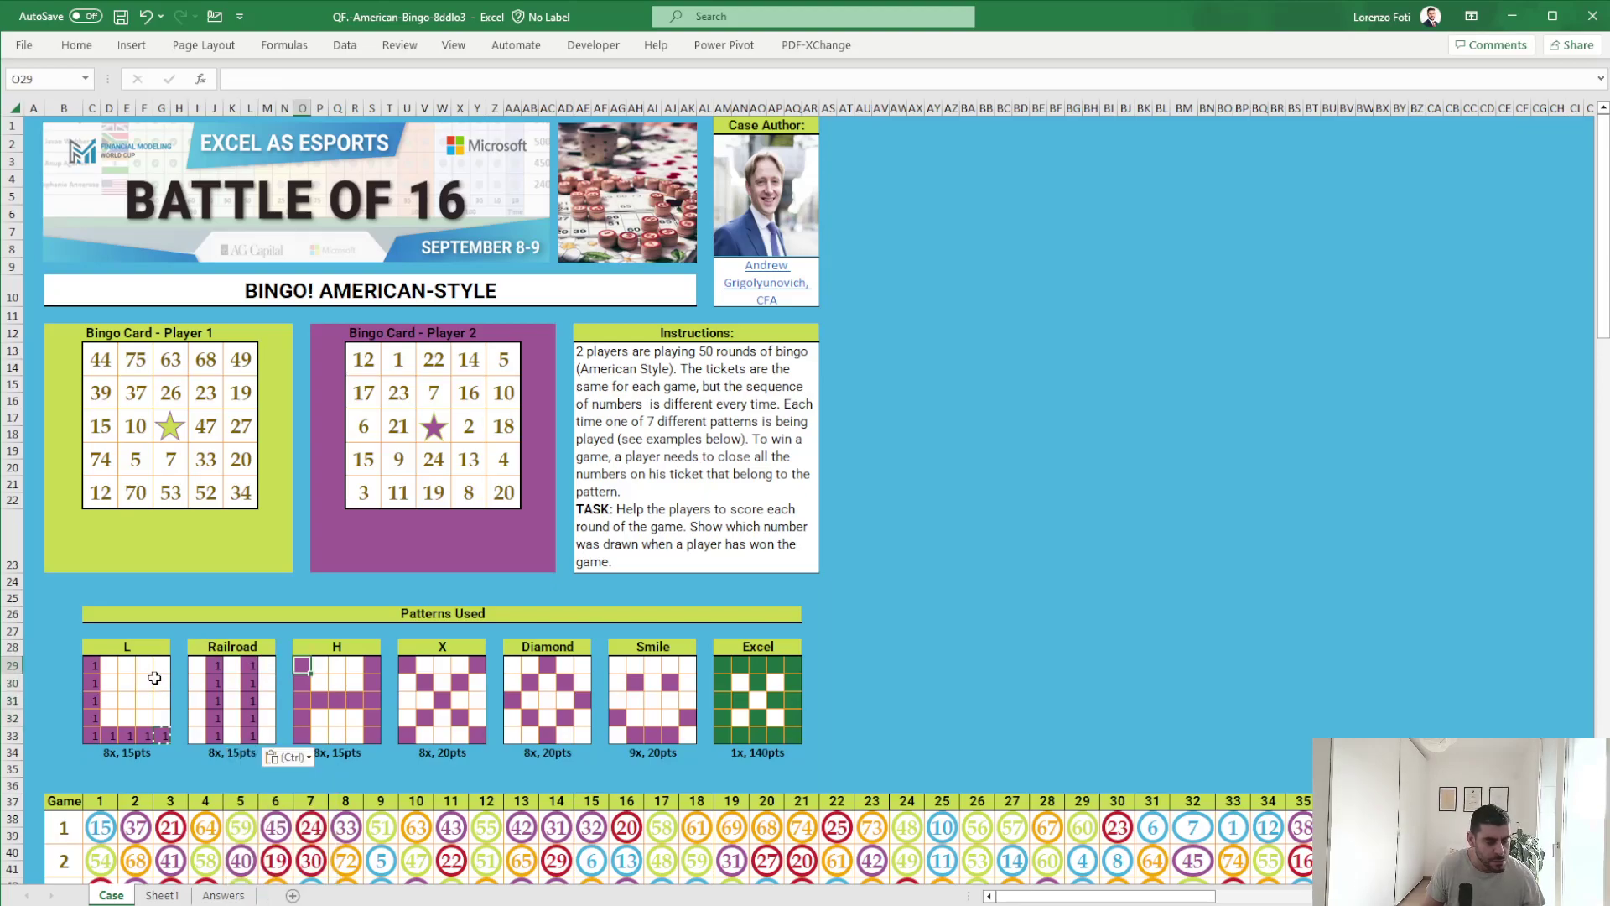
pyautogui.press('ctrl')
pyautogui.press('Escape')
pyautogui.hotkey('shift', 'Down')
pyautogui.hotkey('shift', 'Down')
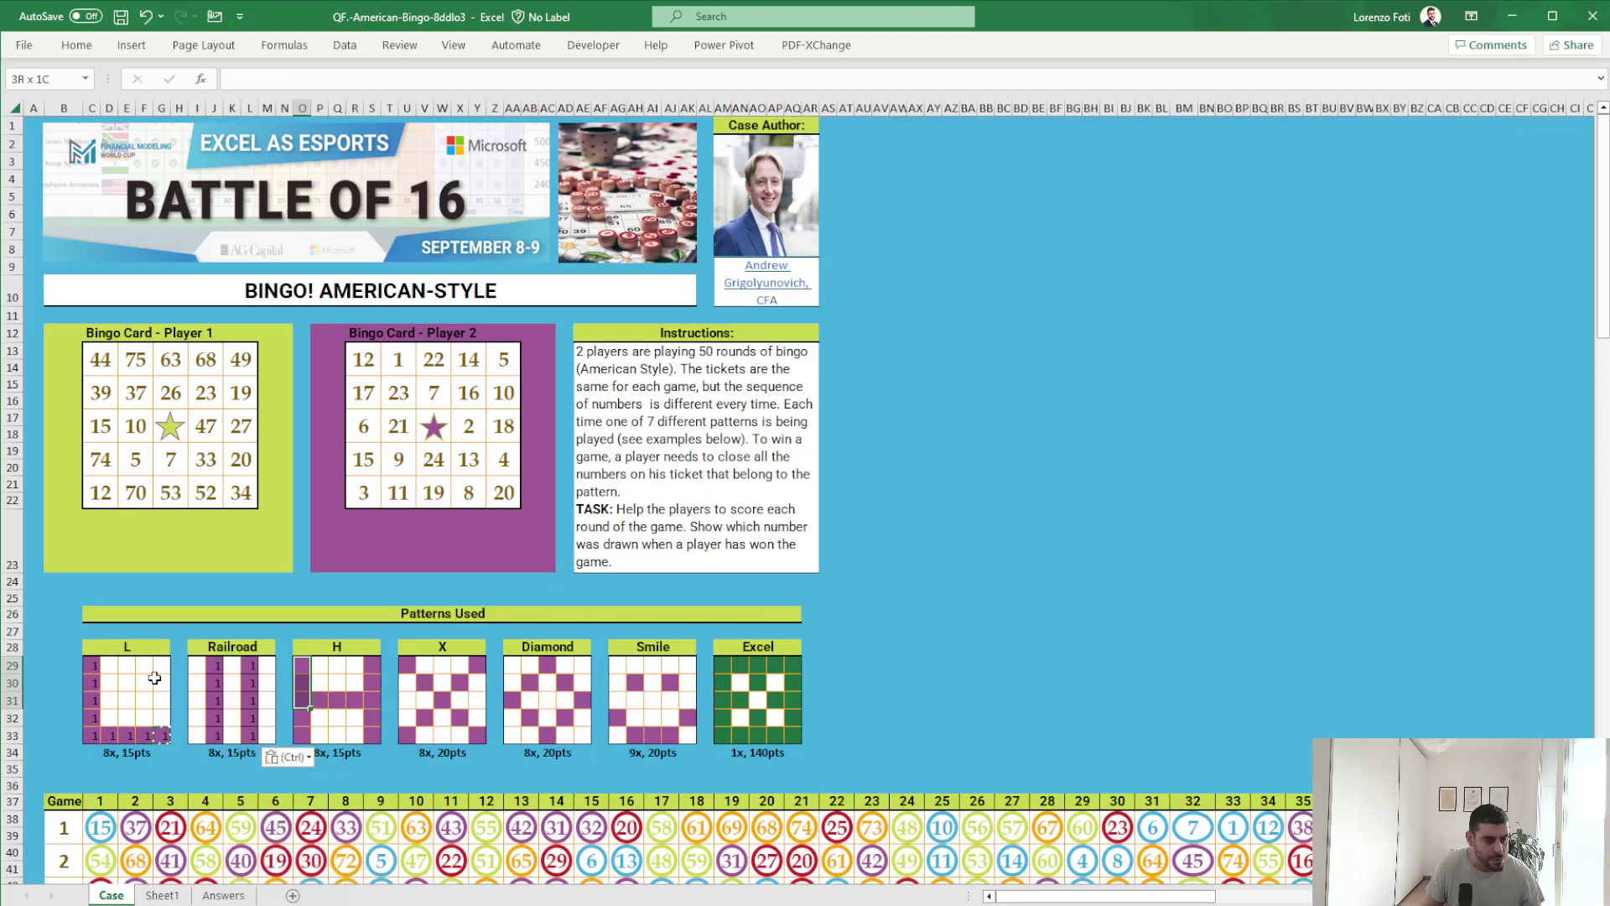
pyautogui.hotkey('shift', 'Down')
pyautogui.hotkey('shift', 'Down')
pyautogui.hotkey('ctrl', 'v')
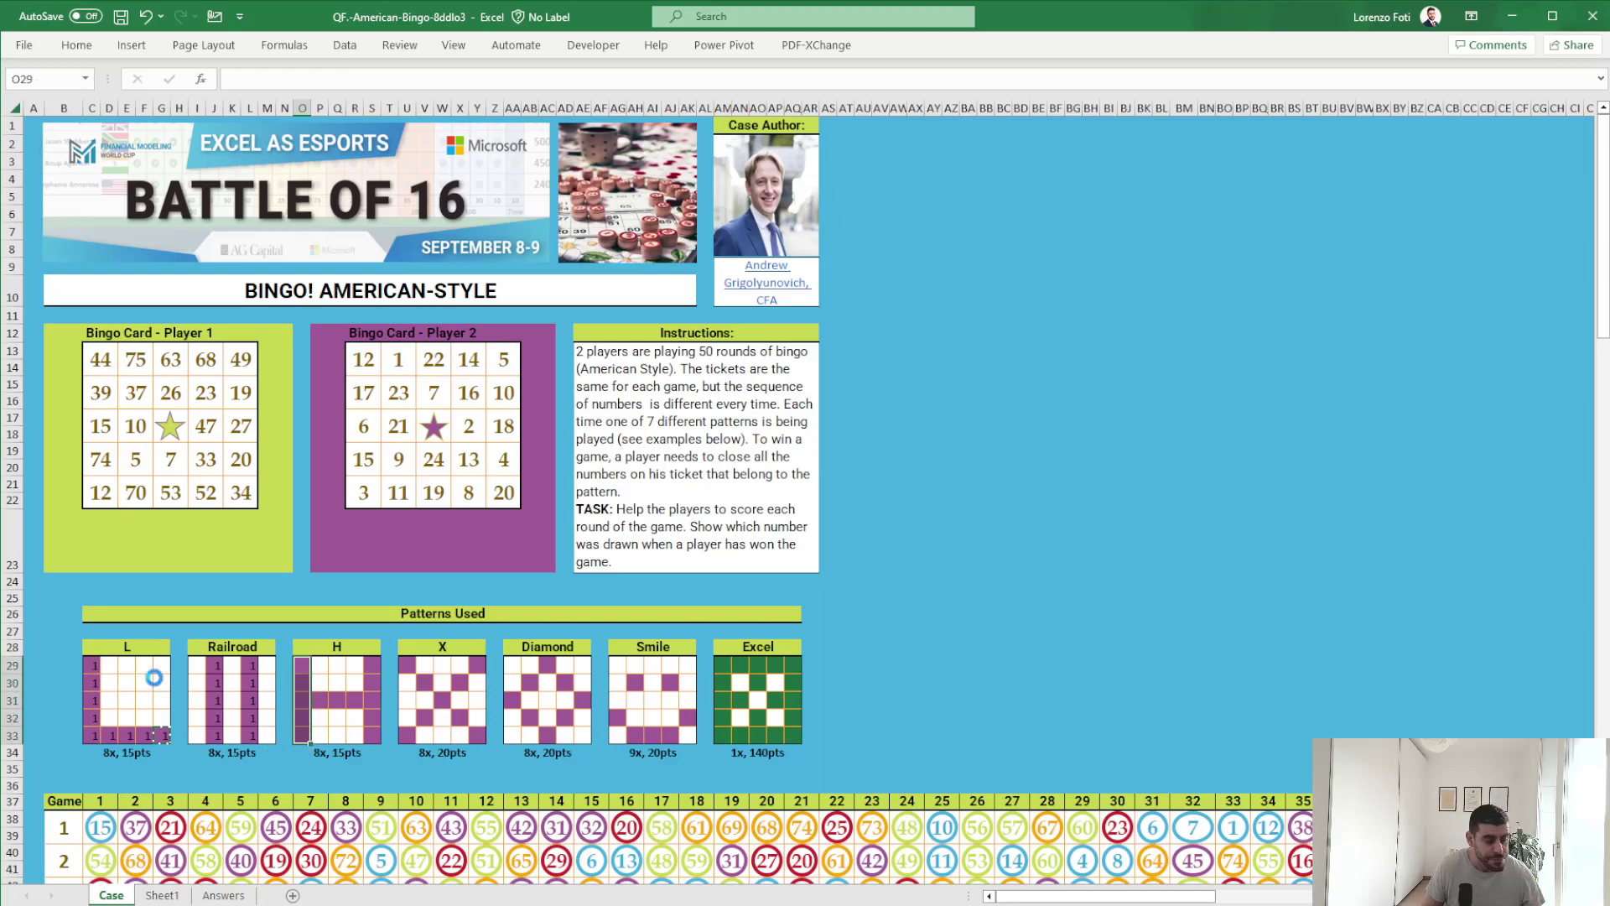
# Paste the copied 1 into the second vertical stroke of the H pattern, S29:S33.
pyautogui.press('Right')
pyautogui.press('Right')
pyautogui.press('Right')
pyautogui.press('Right')
pyautogui.hotkey('shift', 'Down')
pyautogui.hotkey('shift', 'Down')
pyautogui.hotkey('shift', 'Down')
pyautogui.hotkey('shift', 'Down')
pyautogui.hotkey('ctrl', 'v')
# Fill the H pattern's crossbar, P31:R31, with the copied 1.
pyautogui.press('Left')
pyautogui.press('Down')
pyautogui.press('Down')
pyautogui.hotkey('shift', 'Left')
pyautogui.hotkey('shift', 'Left')
pyautogui.hotkey('ctrl', 'v')
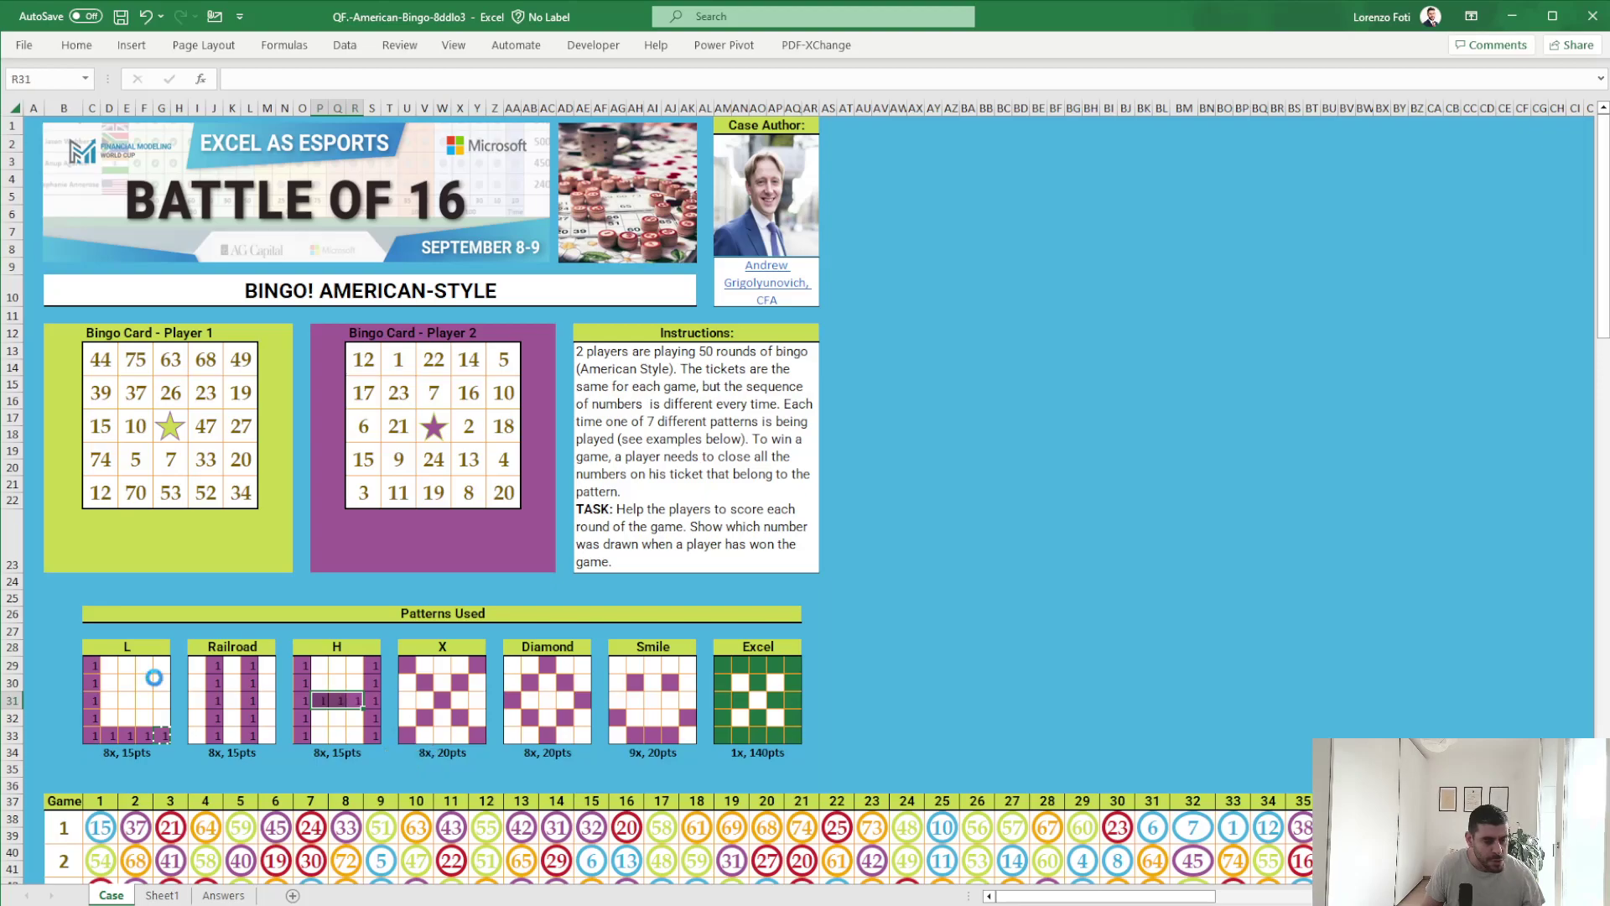
# Paste the copied 1 along the X pattern's descending diagonal, from U29 to Y33.
pyautogui.press('Right')
pyautogui.press('Right')
pyautogui.press('Right')
pyautogui.press('Up')
pyautogui.press('Up')
pyautogui.hotkey('ctrl', 'v')
pyautogui.press('Down')
pyautogui.press('Right')
pyautogui.hotkey('ctrl', 'v')
pyautogui.press('Down')
pyautogui.press('Right')
pyautogui.hotkey('ctrl', 'v')
pyautogui.press('Down')
pyautogui.press('Right')
pyautogui.hotkey('ctrl', 'v')
pyautogui.press('Down')
pyautogui.press('Right')
pyautogui.hotkey('ctrl', 'v')
# Paste the copied 1 into the shaded cells of the X pattern's other diagonal, including V32, X30 and Y29.
pyautogui.press('Left')
pyautogui.press('Left')
pyautogui.press('Left')
pyautogui.press('Up')
pyautogui.hotkey('ctrl', 'v')
pyautogui.press('Up')
pyautogui.press('Right')
pyautogui.press('Up')
pyautogui.press('Right')
pyautogui.hotkey('ctrl', 'v')
pyautogui.press('Up')
pyautogui.press('Right')
pyautogui.hotkey('ctrl', 'v')
# Paste the copied 1 into the Diamond pattern's top point and left side, AC29, AB30, AA31 and AB32.
pyautogui.press('Right')
pyautogui.press('Right')
pyautogui.press('Right')
pyautogui.press('Right')
pyautogui.hotkey('ctrl', 'v')
pyautogui.press('Down')
pyautogui.press('Left')
pyautogui.hotkey('ctrl', 'v')
pyautogui.press('Down')
pyautogui.press('Left')
pyautogui.hotkey('ctrl', 'v')
pyautogui.press('Down')
pyautogui.press('Right')
pyautogui.hotkey('ctrl', 'v')
# Paste the copied 1 into the Diamond pattern's bottom point and right side, AC33, AD32, AE31 and AD30.
pyautogui.press('Down')
pyautogui.press('Right')
pyautogui.hotkey('ctrl', 'v')
pyautogui.press('Up')
pyautogui.press('Right')
pyautogui.hotkey('ctrl', 'v')
pyautogui.press('Up')
pyautogui.press('Right')
pyautogui.hotkey('ctrl', 'v')
pyautogui.press('Up')
pyautogui.press('Left')
pyautogui.hotkey('ctrl', 'v')
# Paste the copied 1 into the two eyes of the Smile pattern, AH30 and AJ30.
pyautogui.press('Right')
pyautogui.press('Right')
pyautogui.press('Right')
pyautogui.press('Right')
pyautogui.hotkey('ctrl', 'v')
pyautogui.press('Right')
pyautogui.press('Right')
pyautogui.hotkey('ctrl', 'v')
# Paste the copied 1 into the Smile pattern's mouth, AK32, AH33:AJ33 and AG32.
pyautogui.press('Down')
pyautogui.press('Down')
pyautogui.press('Down')
pyautogui.press('Up')
pyautogui.press('Right')
pyautogui.hotkey('ctrl', 'v')
pyautogui.press('Down')
pyautogui.press('Left')
pyautogui.press('Left')
pyautogui.hotkey('ctrl', 'v')
pyautogui.press('Left')
pyautogui.hotkey('ctrl', 'v')
pyautogui.press('Up')
pyautogui.press('Left')
pyautogui.hotkey('ctrl', 'v')
# Fill the first column of the Excel pattern with 1s, covering AM29:AM32.
pyautogui.press('Right')
pyautogui.press('Right')
pyautogui.press('Right')
pyautogui.press('Right')
pyautogui.press('Right')
pyautogui.press('Right')
pyautogui.press('Escape')
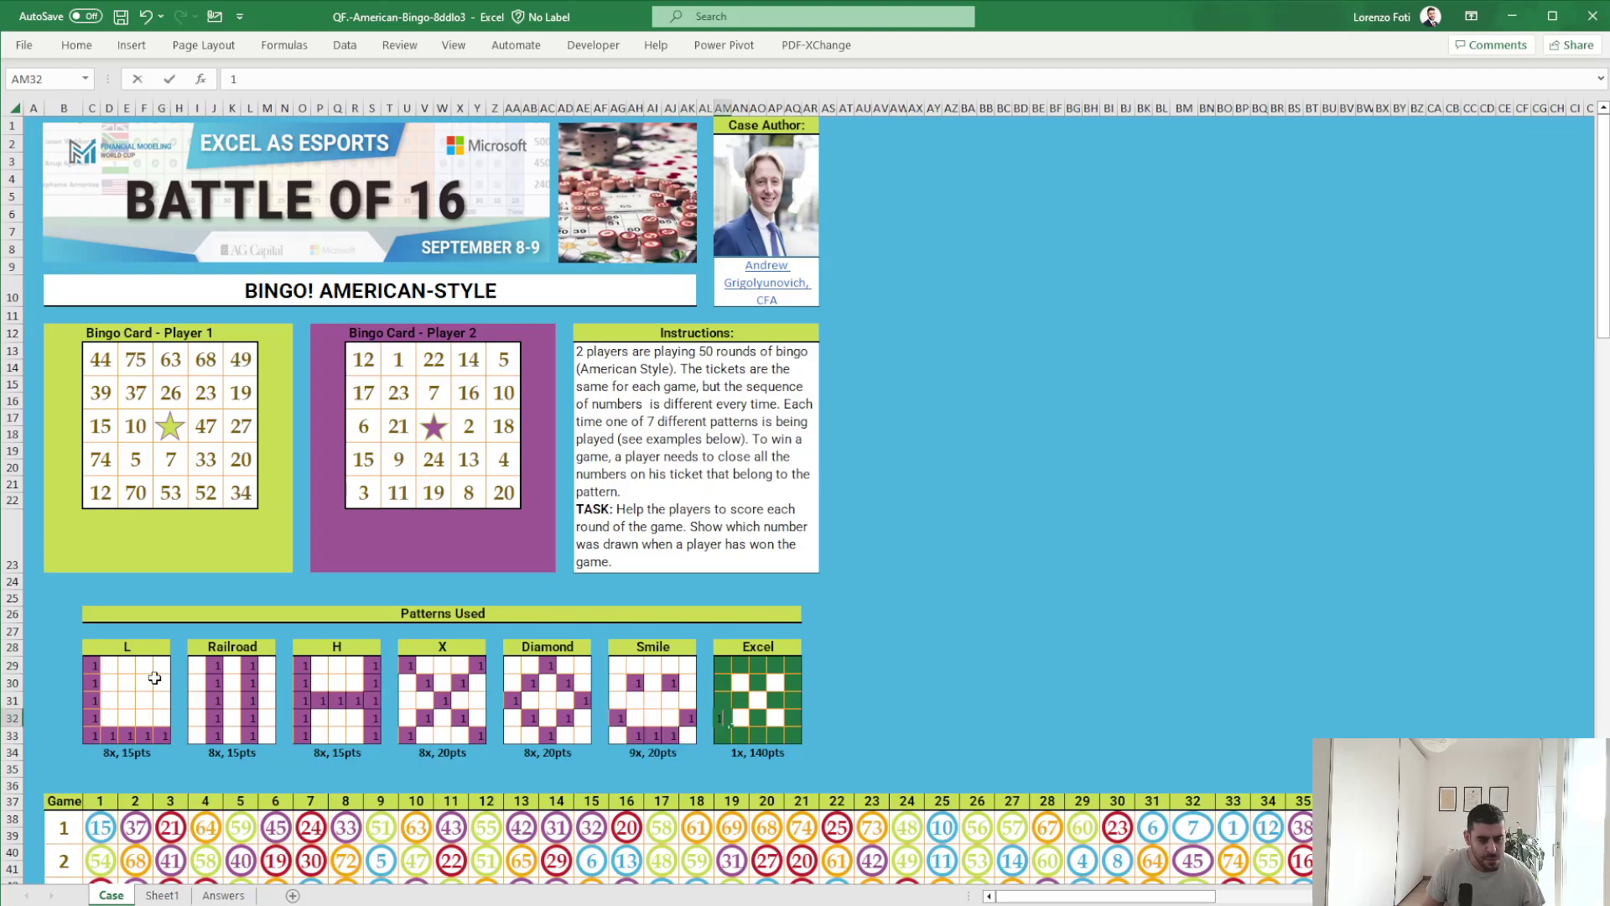
pyautogui.press('Up')
pyautogui.hotkey('shift', 'Up')
pyautogui.hotkey('shift', 'Up')
pyautogui.hotkey('ctrl', 'v')
# Paste the 1 across the rest of the Excel pattern's top row, AN29:AQ29.
pyautogui.press('Right')
pyautogui.hotkey('shift', 'Right')
pyautogui.hotkey('shift', 'Right')
pyautogui.hotkey('shift', 'Right')
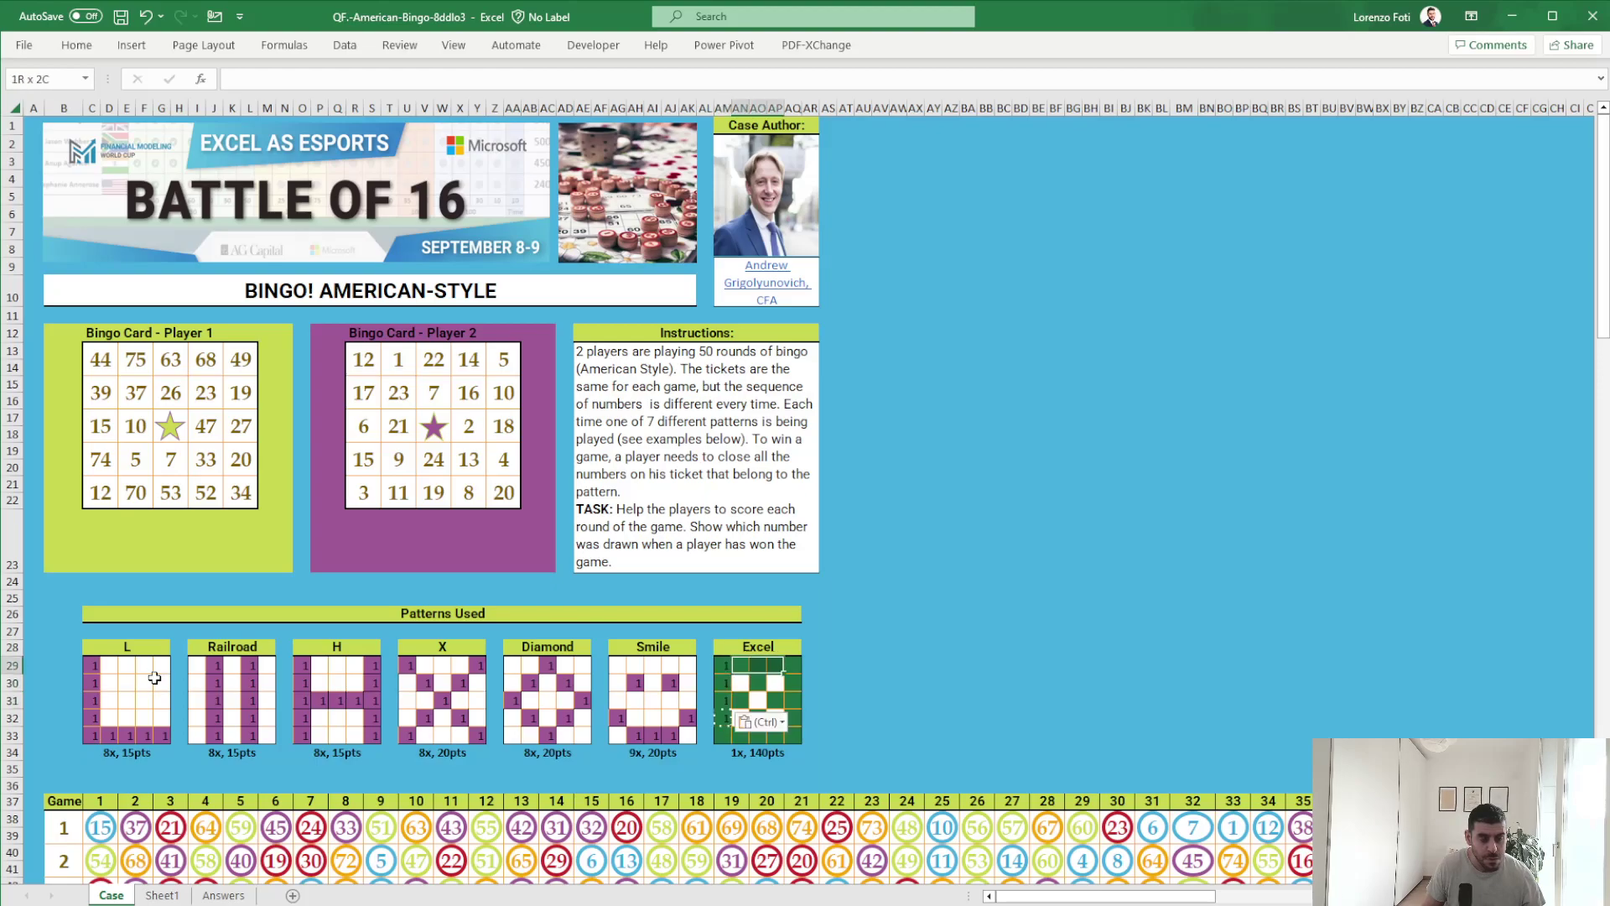
pyautogui.hotkey('ctrl', 'v')
# Paste the 1 down the rest of the Excel pattern's last column, AQ30:AQ33.
pyautogui.press('Right')
pyautogui.press('Right')
pyautogui.press('Right')
pyautogui.press('Down')
pyautogui.hotkey('shift', 'Down')
pyautogui.hotkey('shift', 'Down')
pyautogui.hotkey('shift', 'Down')
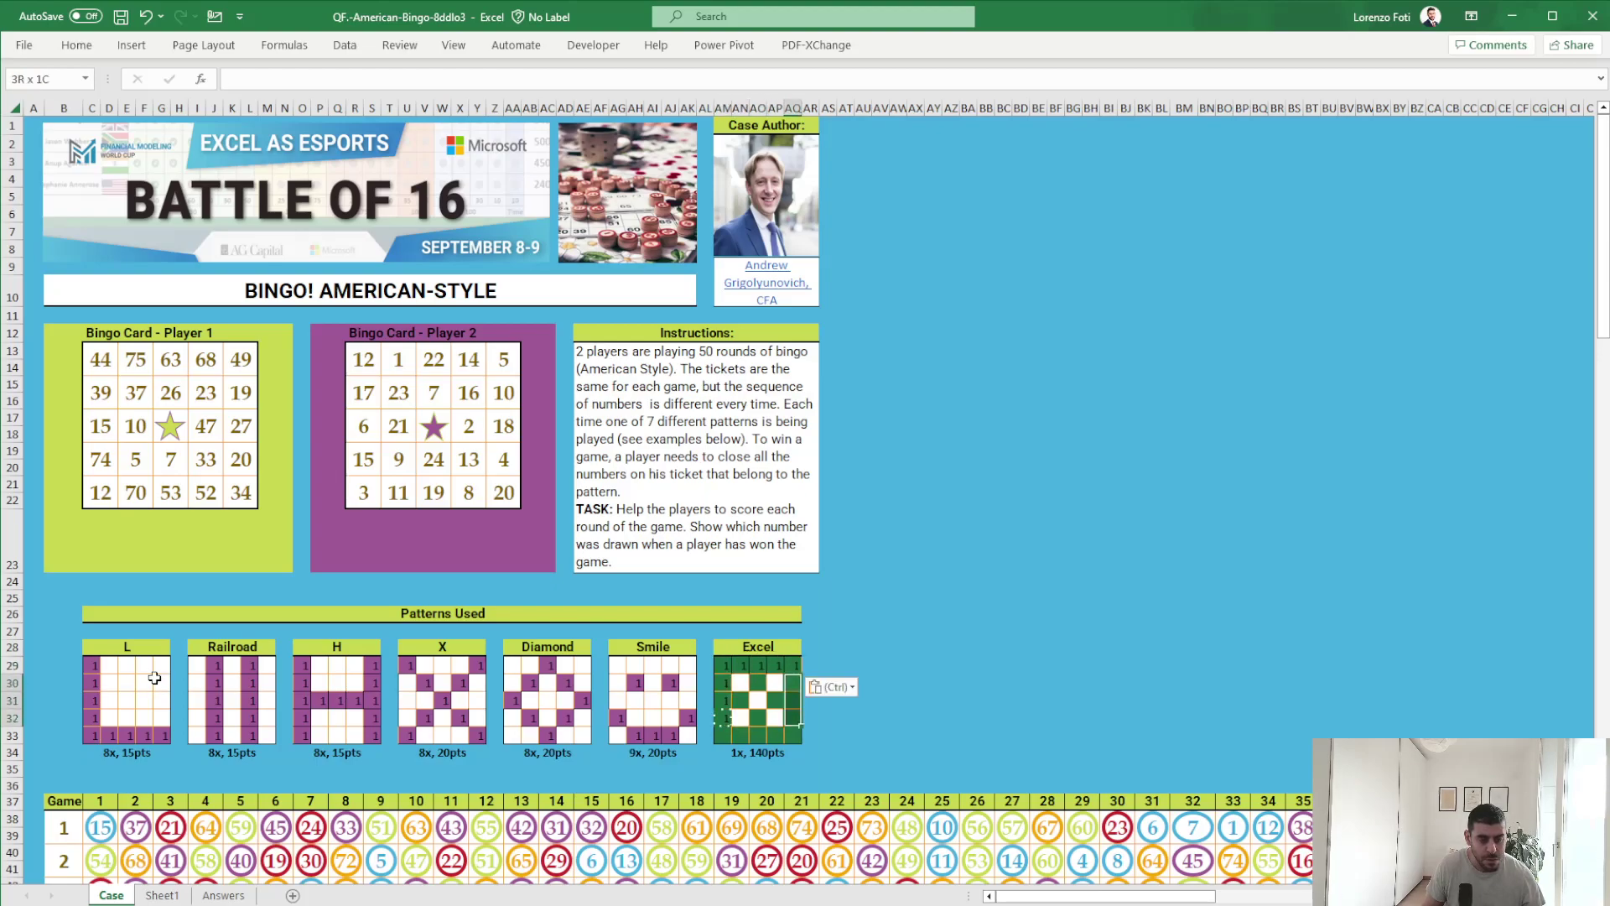
pyautogui.hotkey('ctrl', 'v')
# Paste the 1 into the remaining cells of the Excel pattern's bottom row, AN33:AP33.
pyautogui.hotkey('shift', 'Left')
pyautogui.hotkey('shift', 'Left')
pyautogui.hotkey('shift', 'Left')
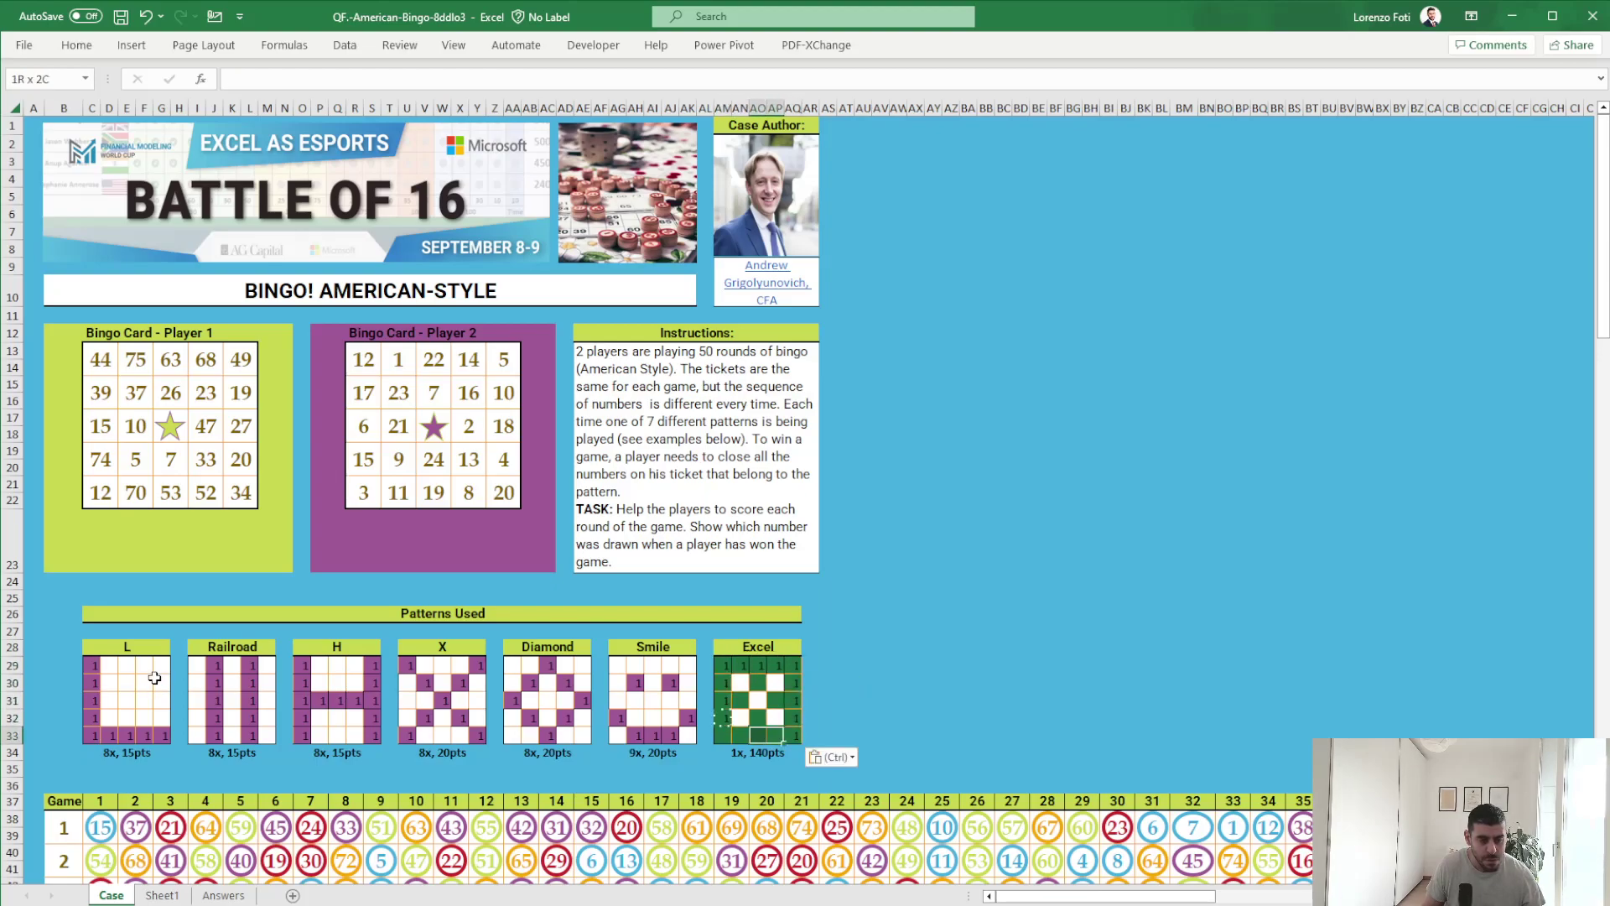
pyautogui.hotkey('ctrl', 'v')
# Paste the 1 into the Excel pattern's inner shaded cells, AO32, AN31, AO30 and AP31.
pyautogui.press('Up')
pyautogui.press('Right')
pyautogui.press('Left')
pyautogui.press('Left')
pyautogui.hotkey('ctrl', 'v')
pyautogui.press('Up')
pyautogui.press('Left')
pyautogui.hotkey('ctrl', 'v')
pyautogui.press('Up')
pyautogui.press('Right')
pyautogui.hotkey('ctrl', 'v')
pyautogui.press('Down')
pyautogui.press('Right')
pyautogui.hotkey('ctrl', 'v')
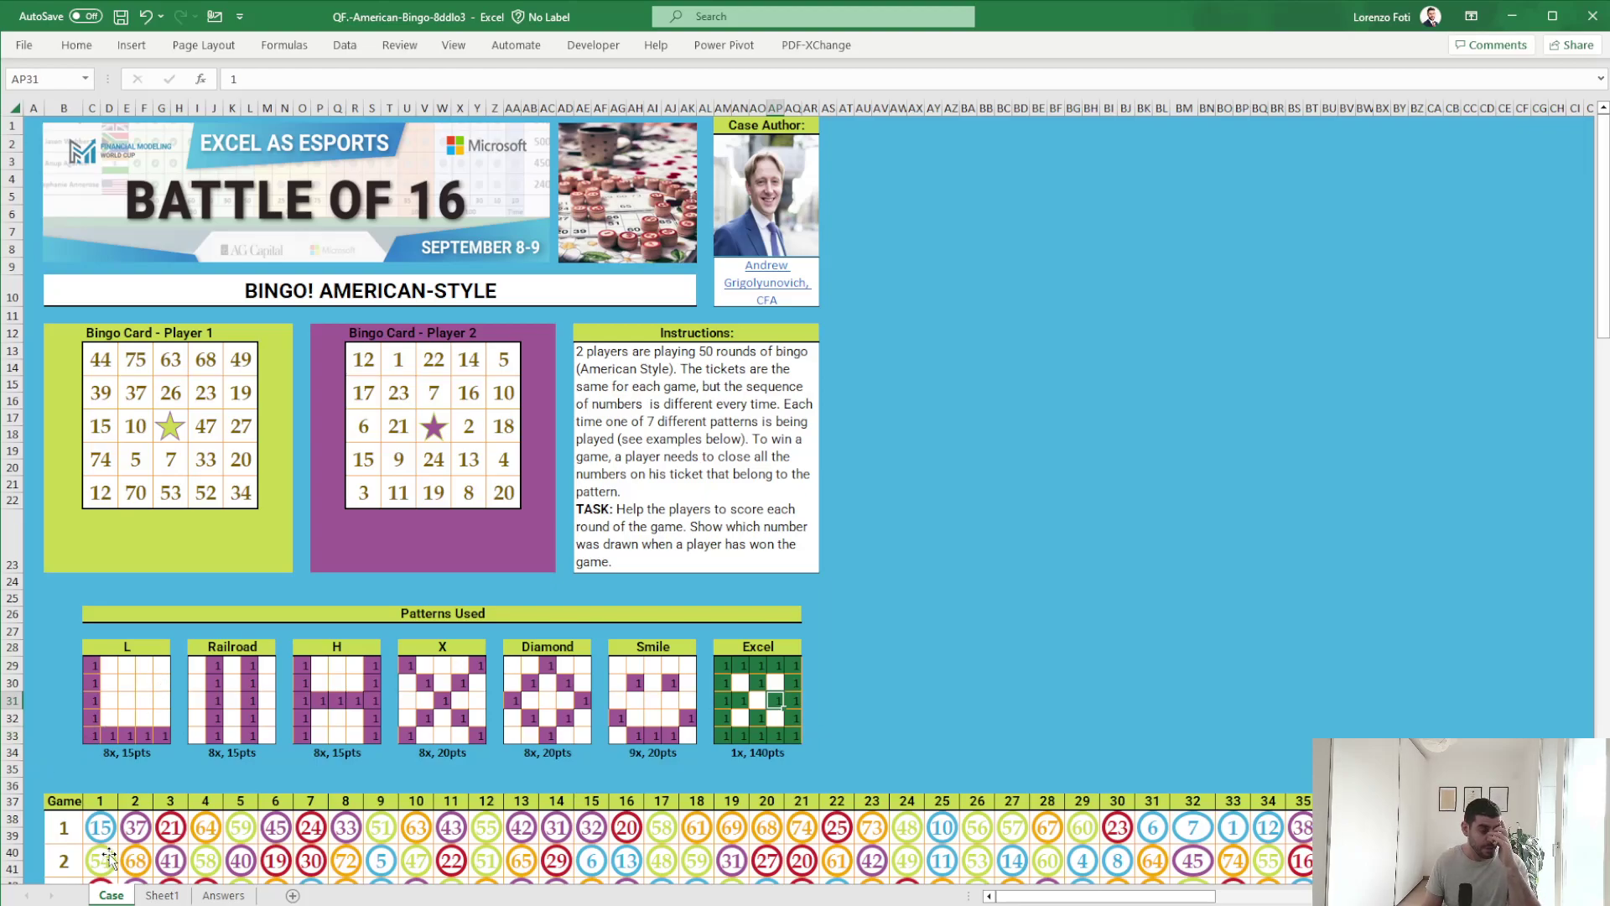
# Insert a blank column at column D on Sheet1, beside the two players' listed card numbers.
pyautogui.click(161, 896)
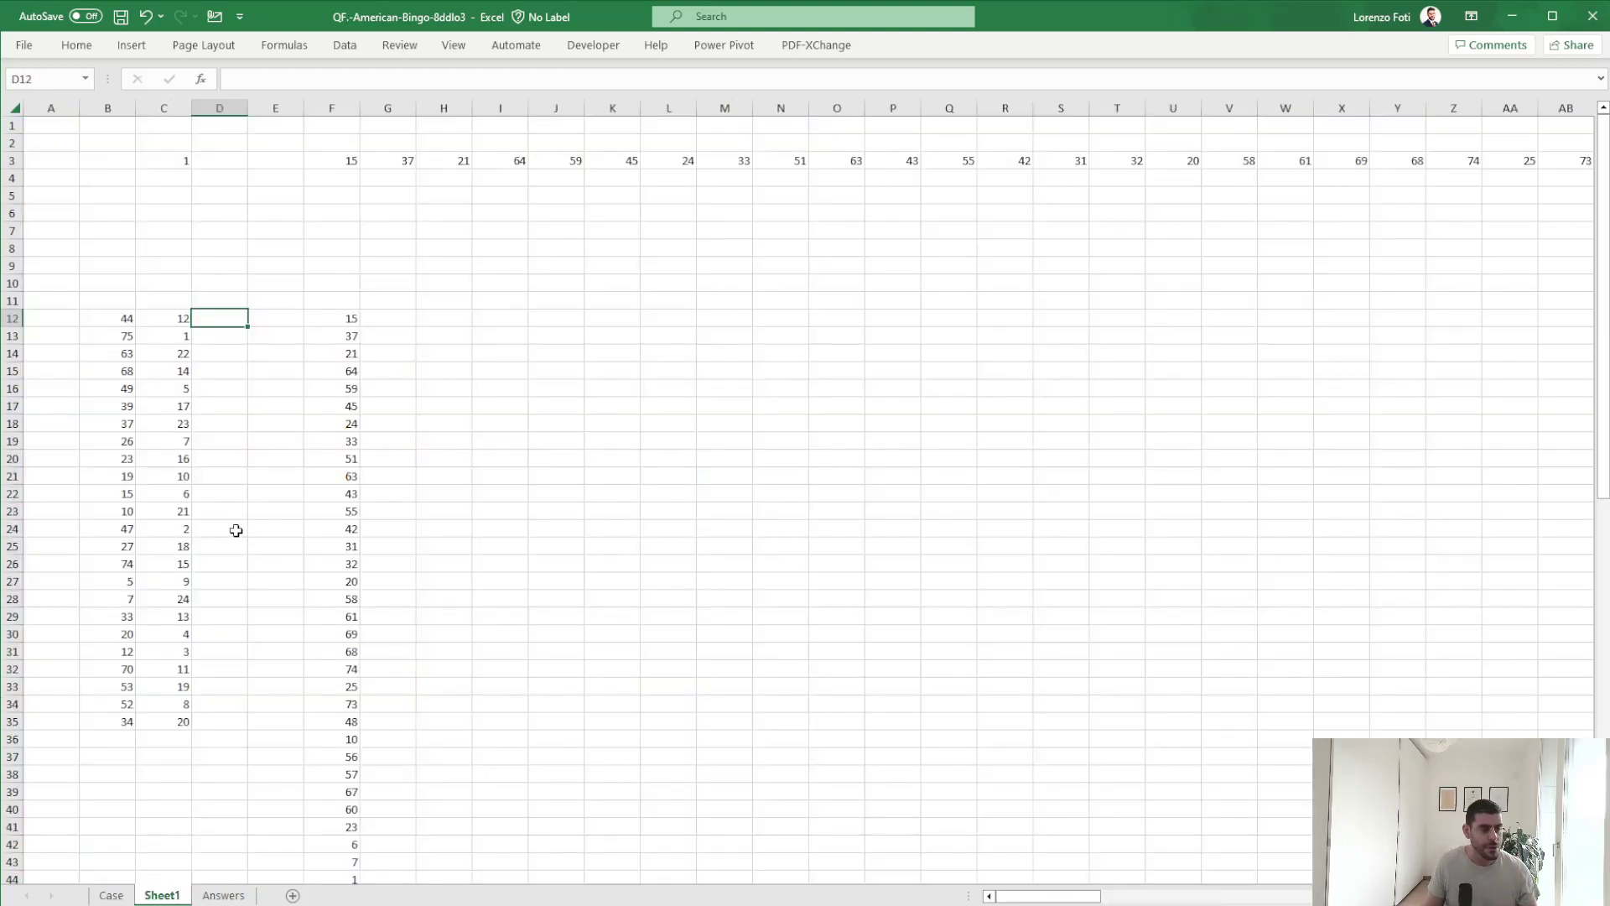
pyautogui.hotkey('ctrl', 'space')
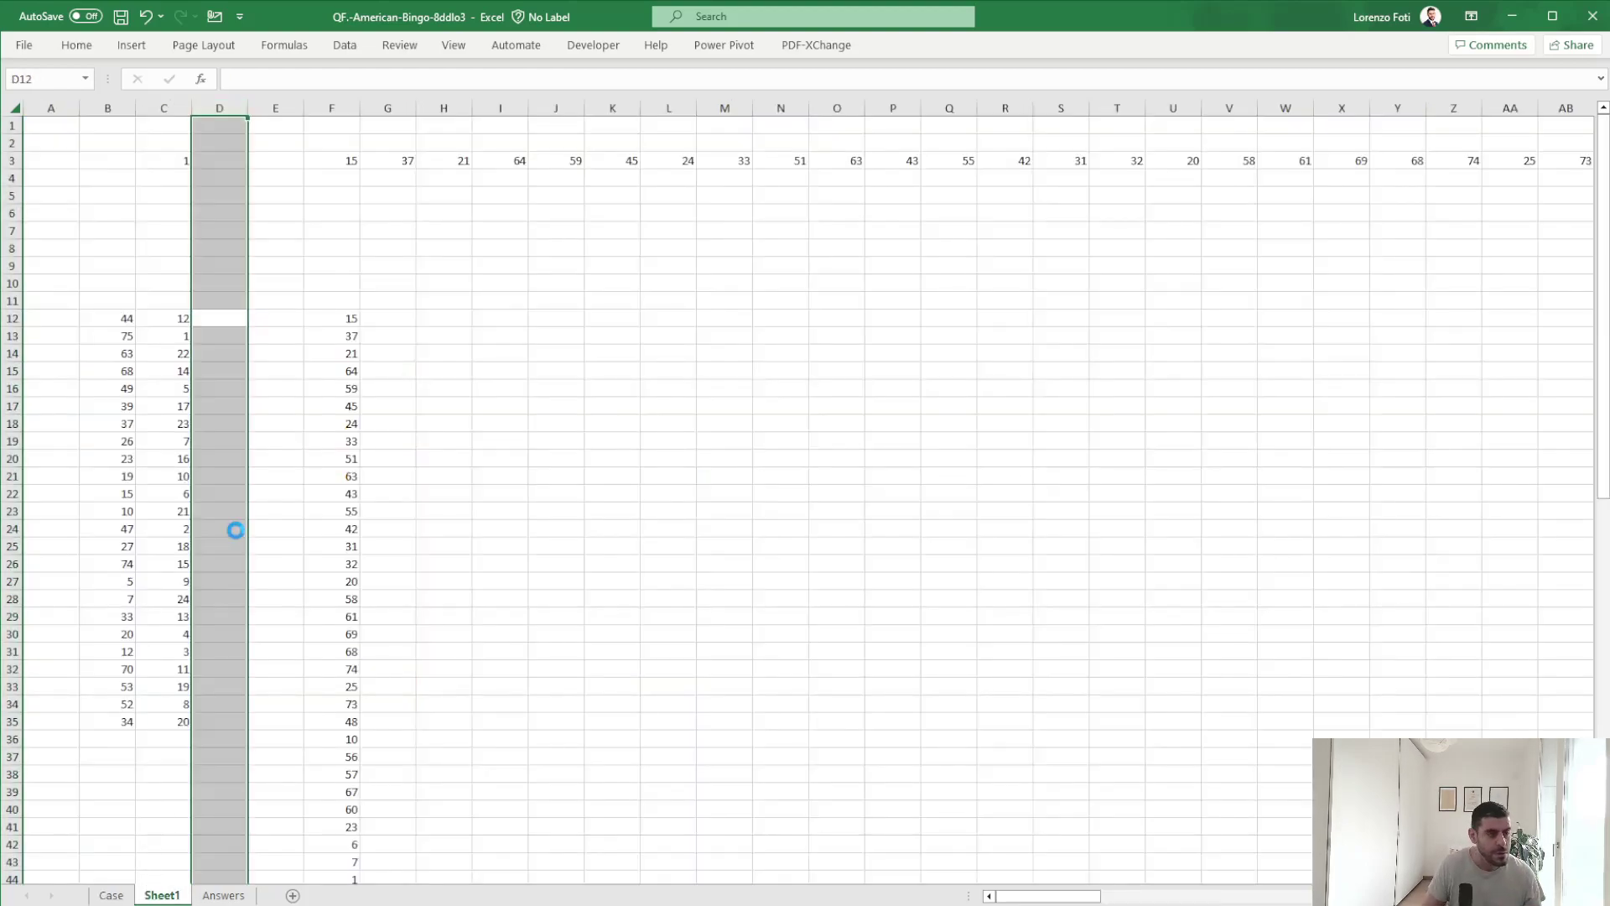
pyautogui.hotkey('ctrl', 'shift', '+')
pyautogui.press('Right')
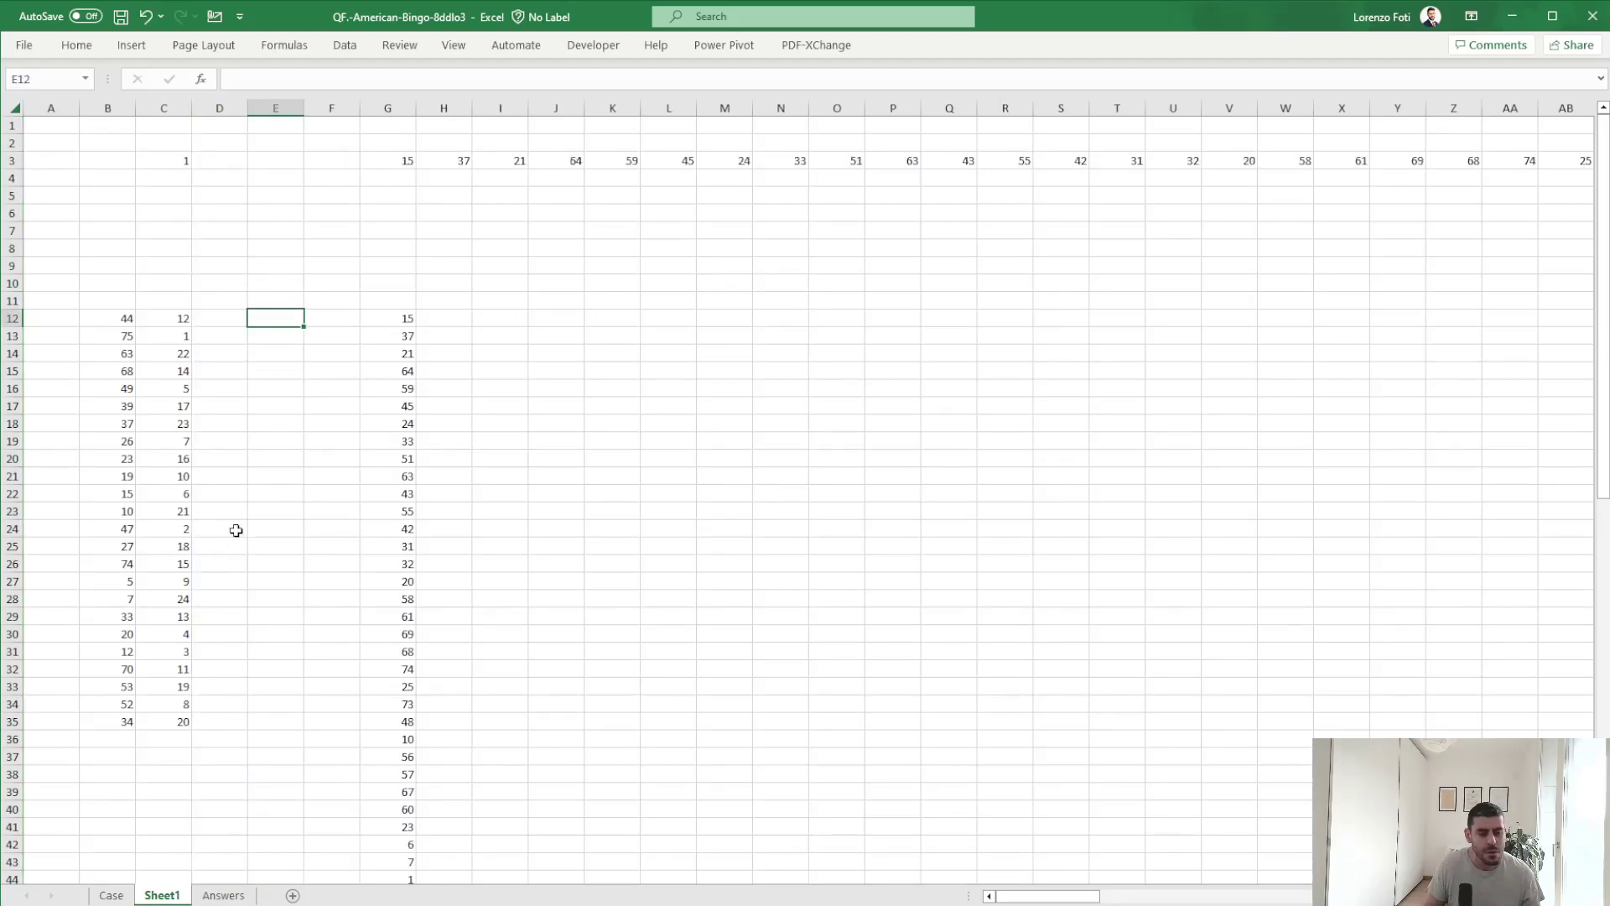
# Enter +TOCOL(Case!C29:G33) in E12 to list the L pattern's cells in one column.
pyautogui.write('+TOCOL(')
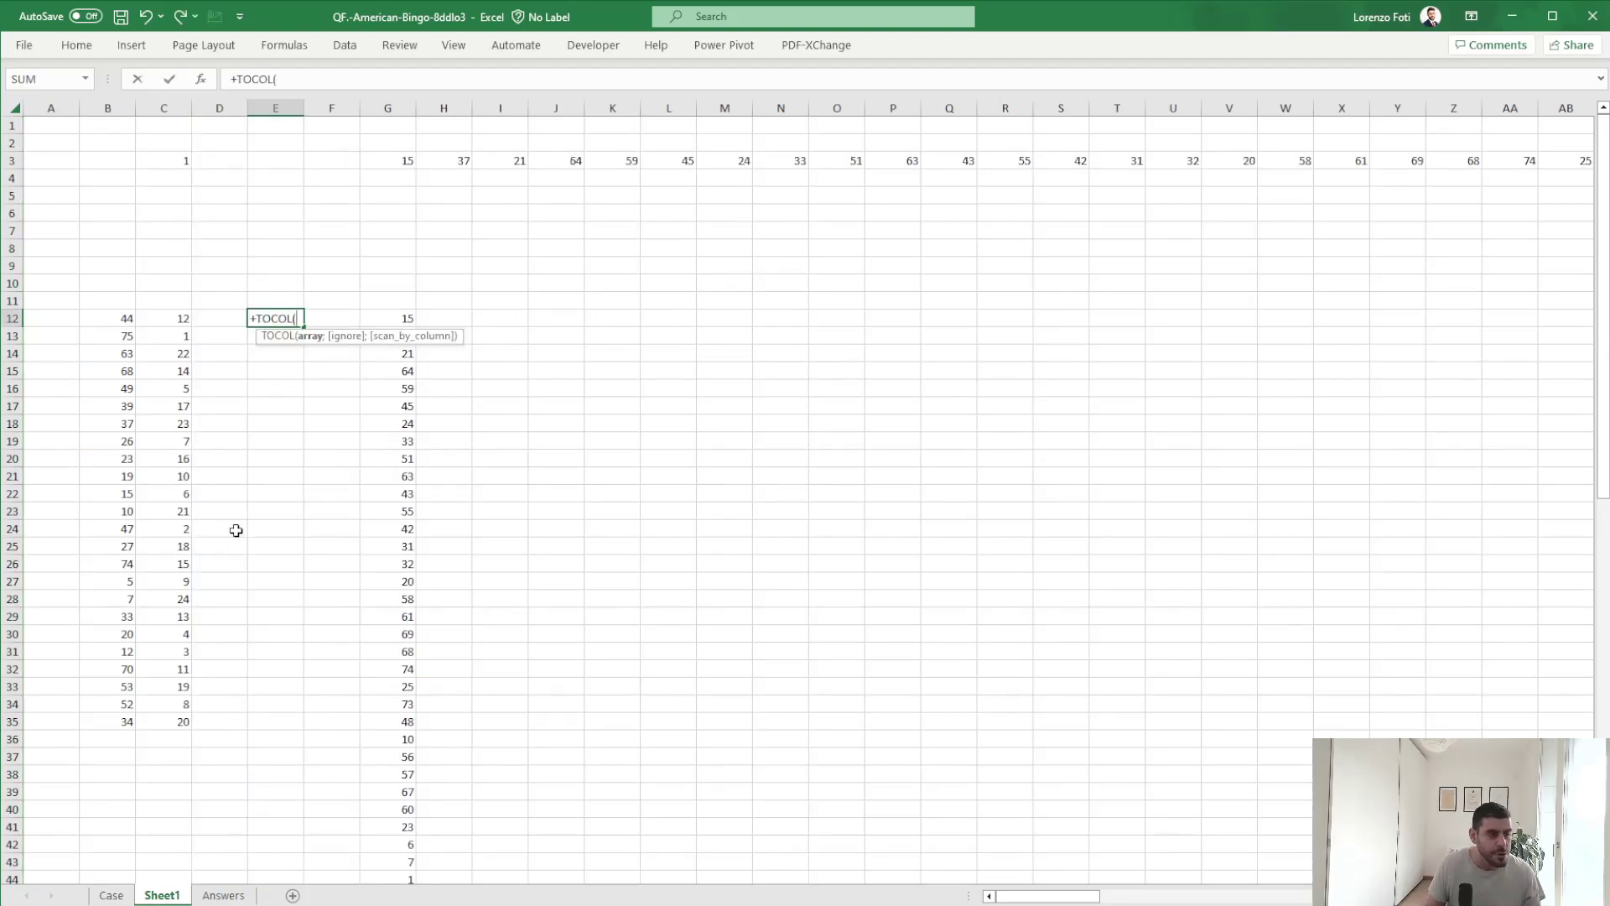
pyautogui.click(106, 895)
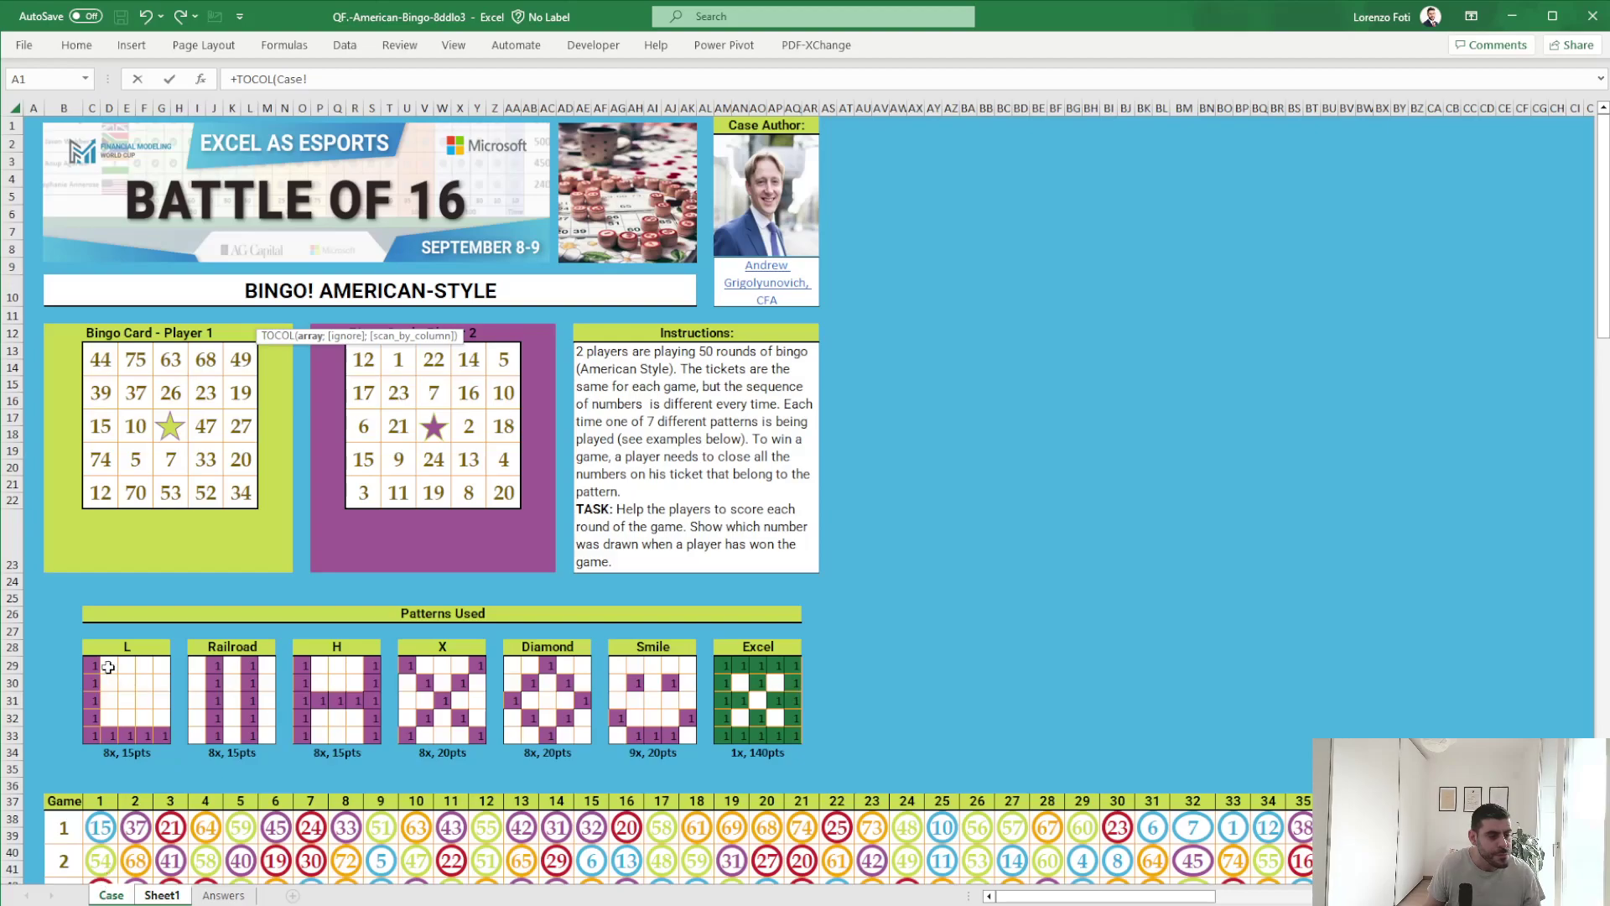
pyautogui.moveTo(93, 666); pyautogui.dragTo(162, 728)
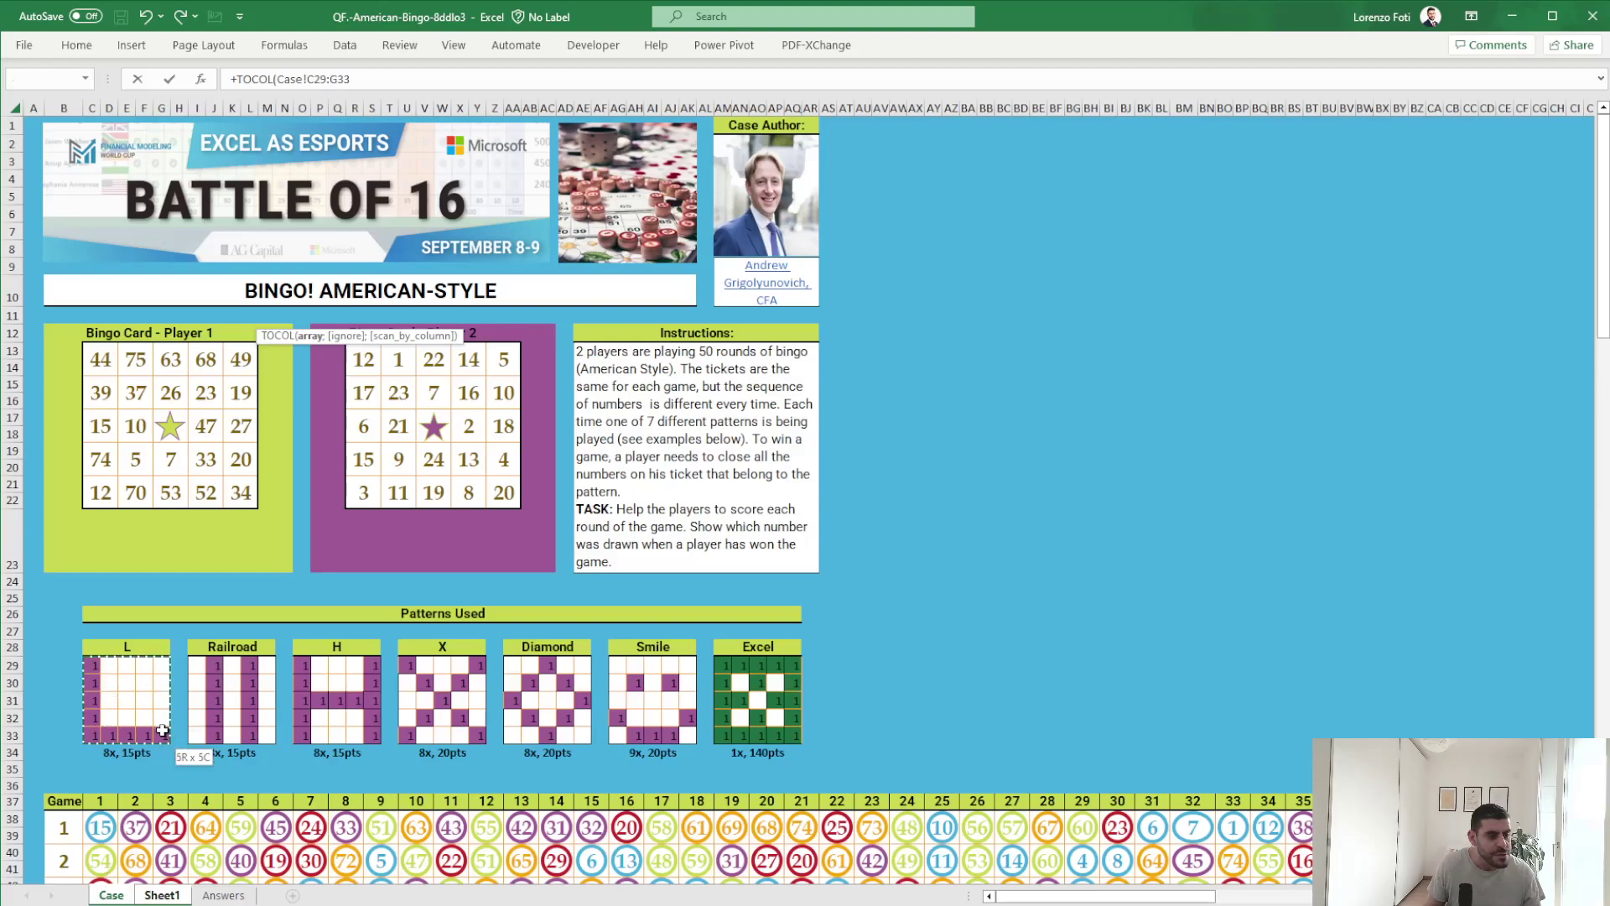
pyautogui.press('Return')
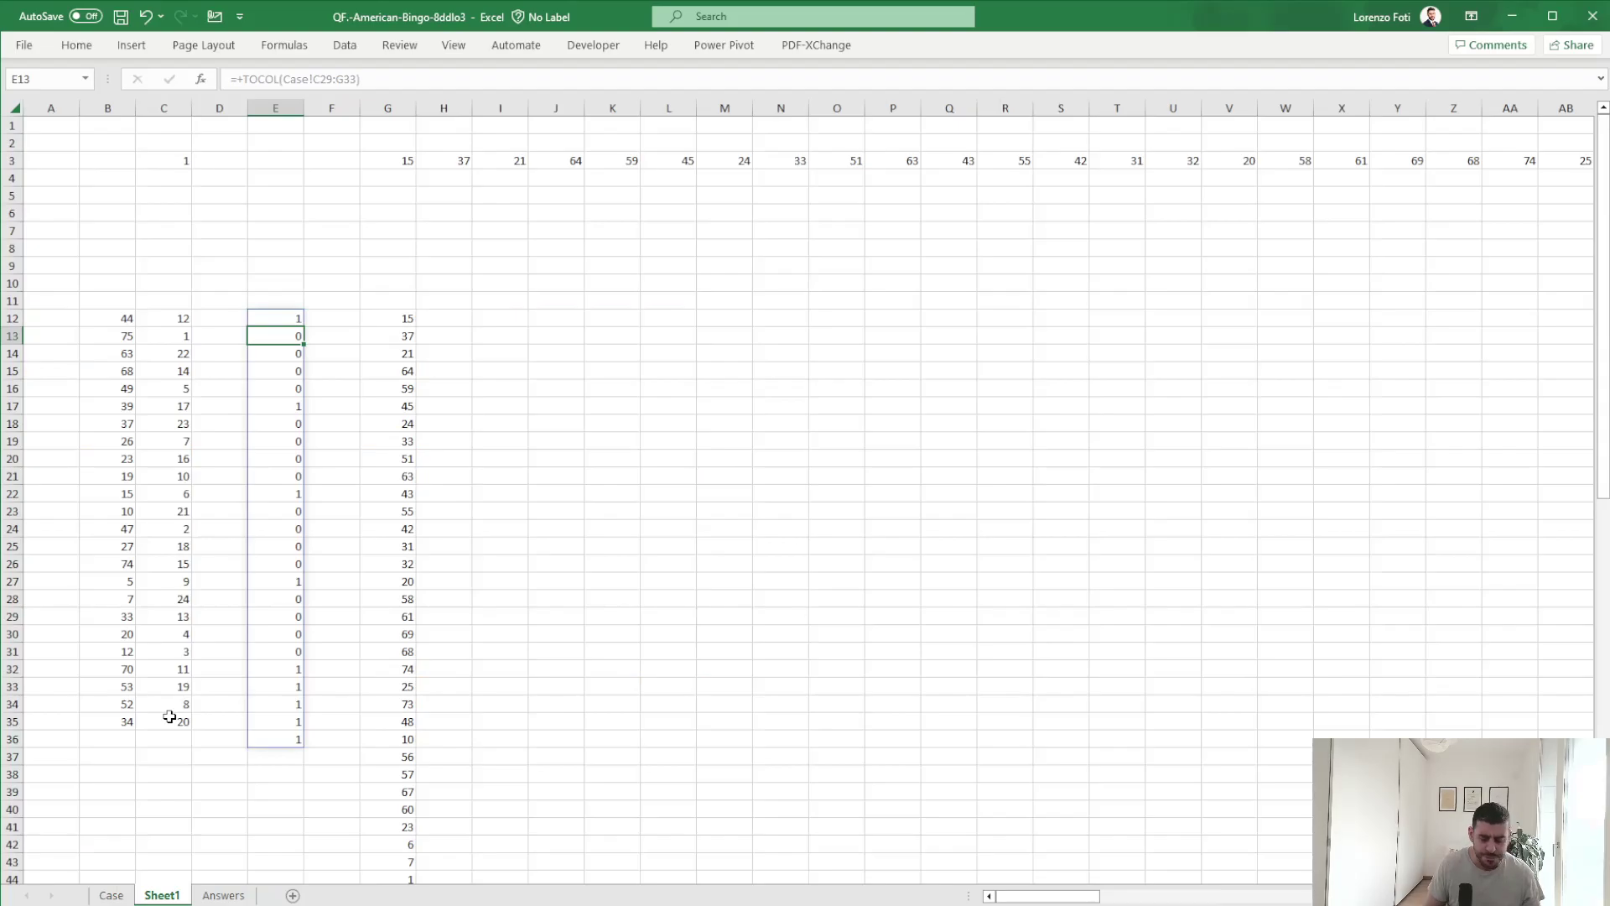
pyautogui.hotkey('ctrl', 'pageup')
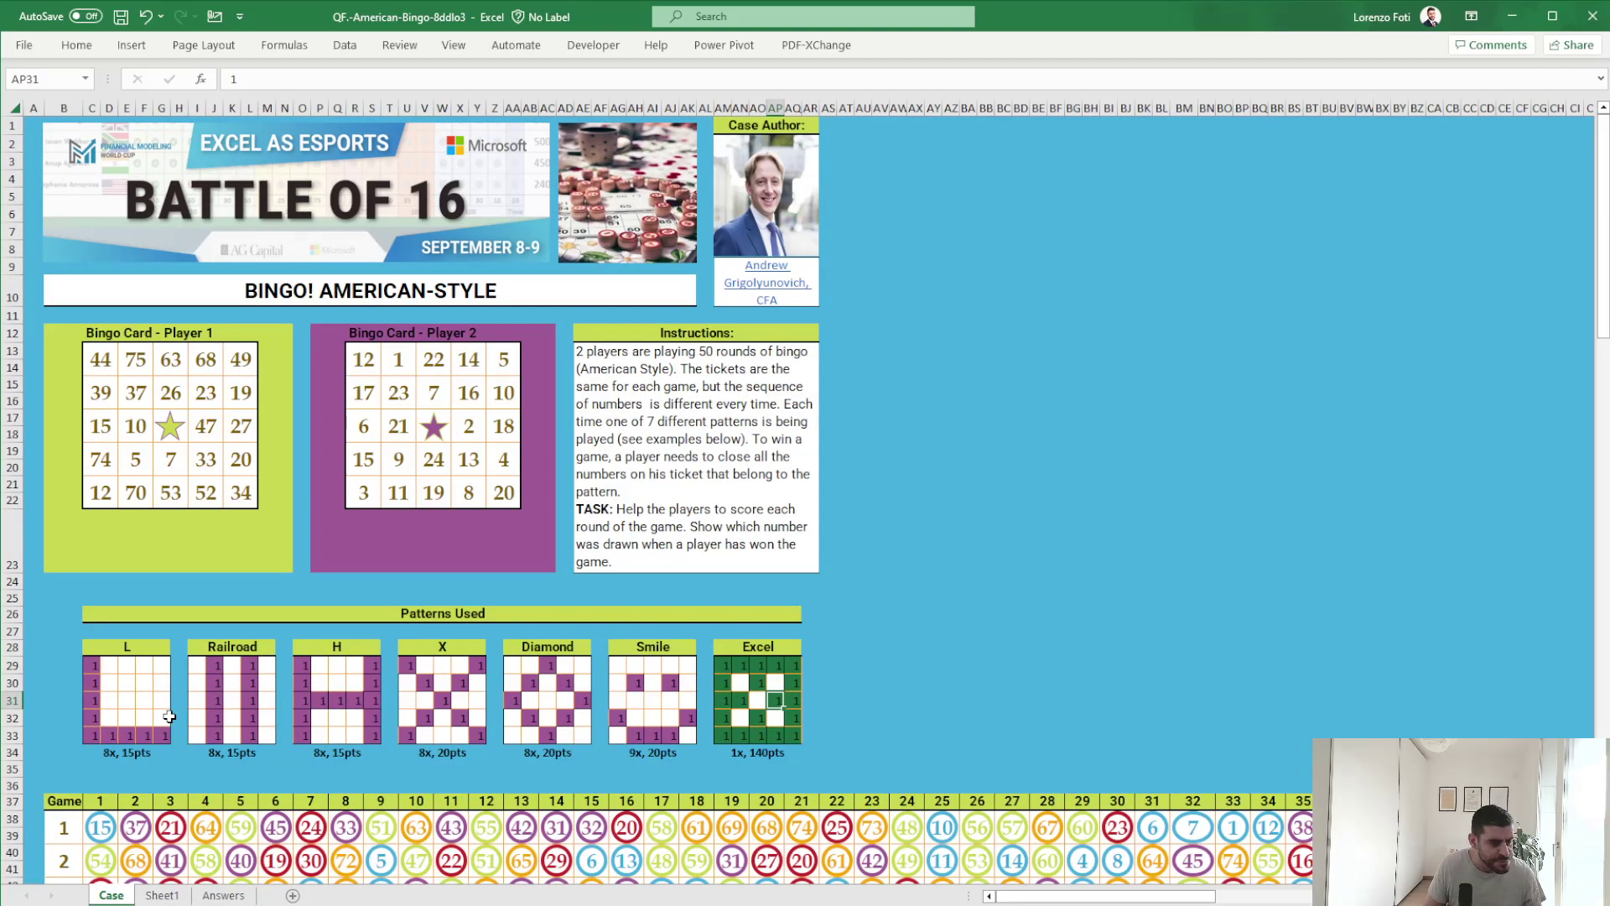
pyautogui.hotkey('ctrl', 'pagedown')
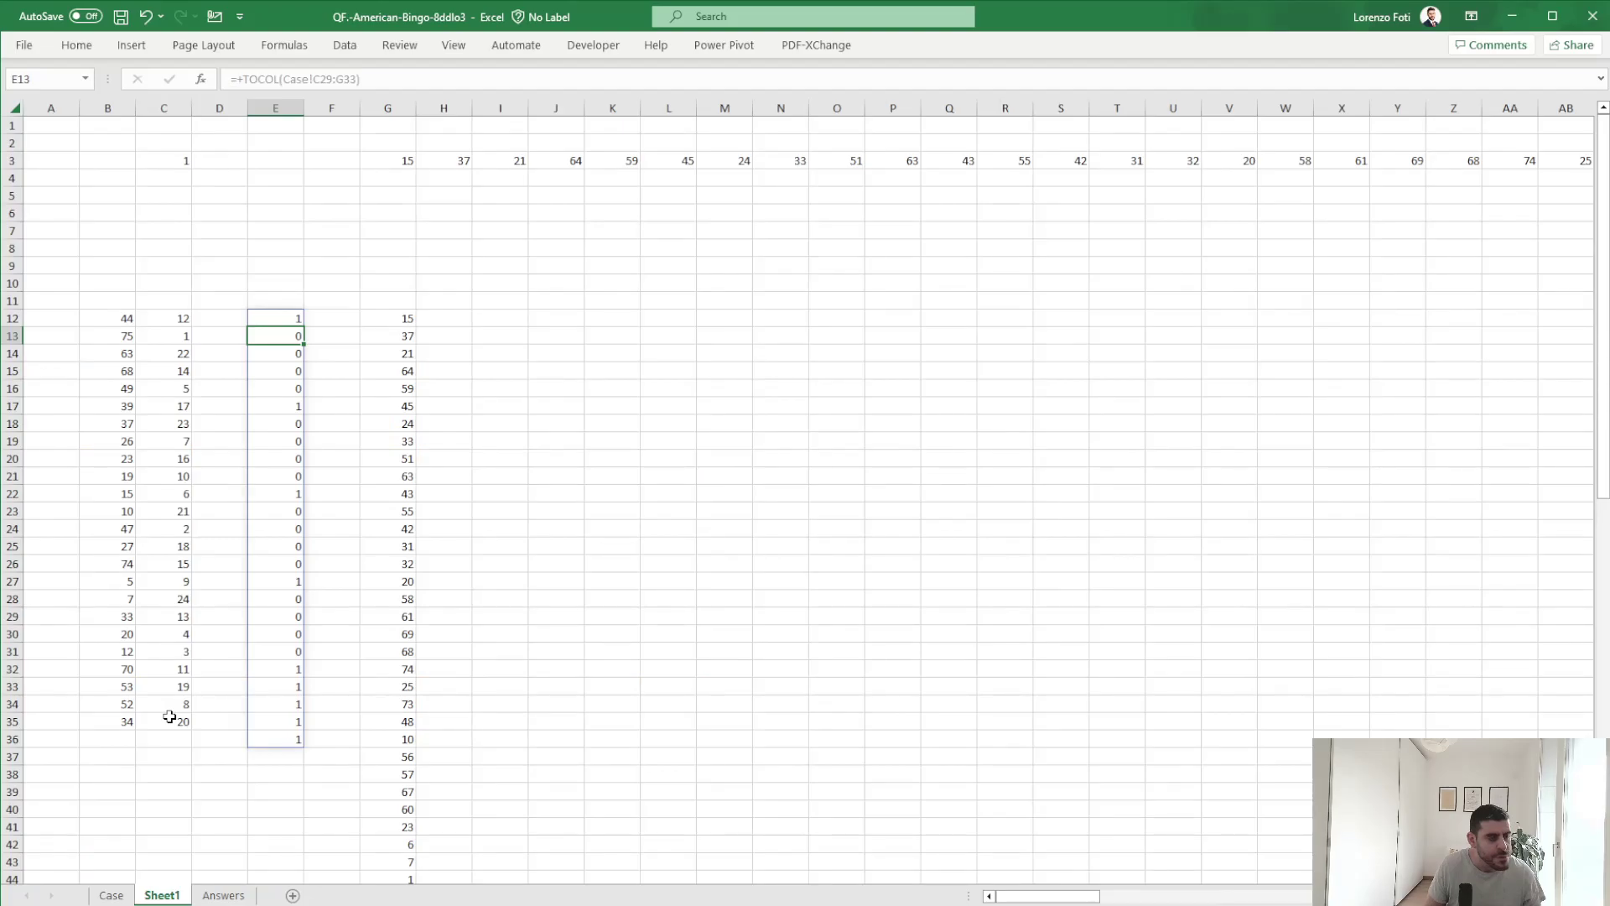
pyautogui.hotkey('ctrl', 'pageup')
pyautogui.hotkey('ctrl', 'pagedown')
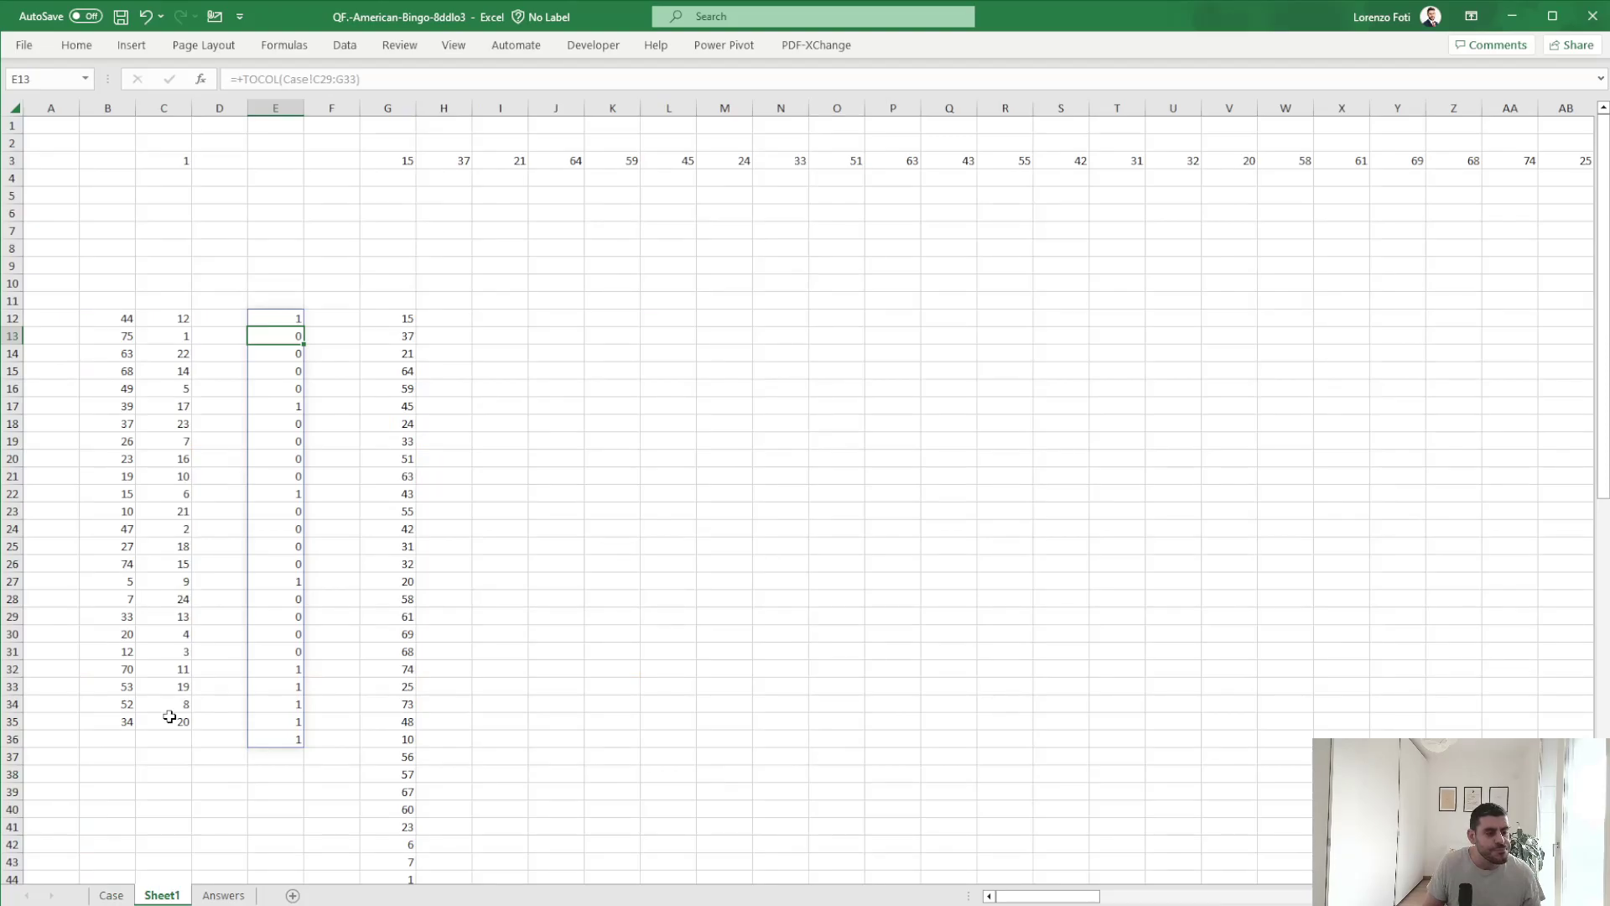
# Insert three blank columns between the L pattern's list in column E and the drawn numbers.
pyautogui.press('Up')
pyautogui.press('Right')
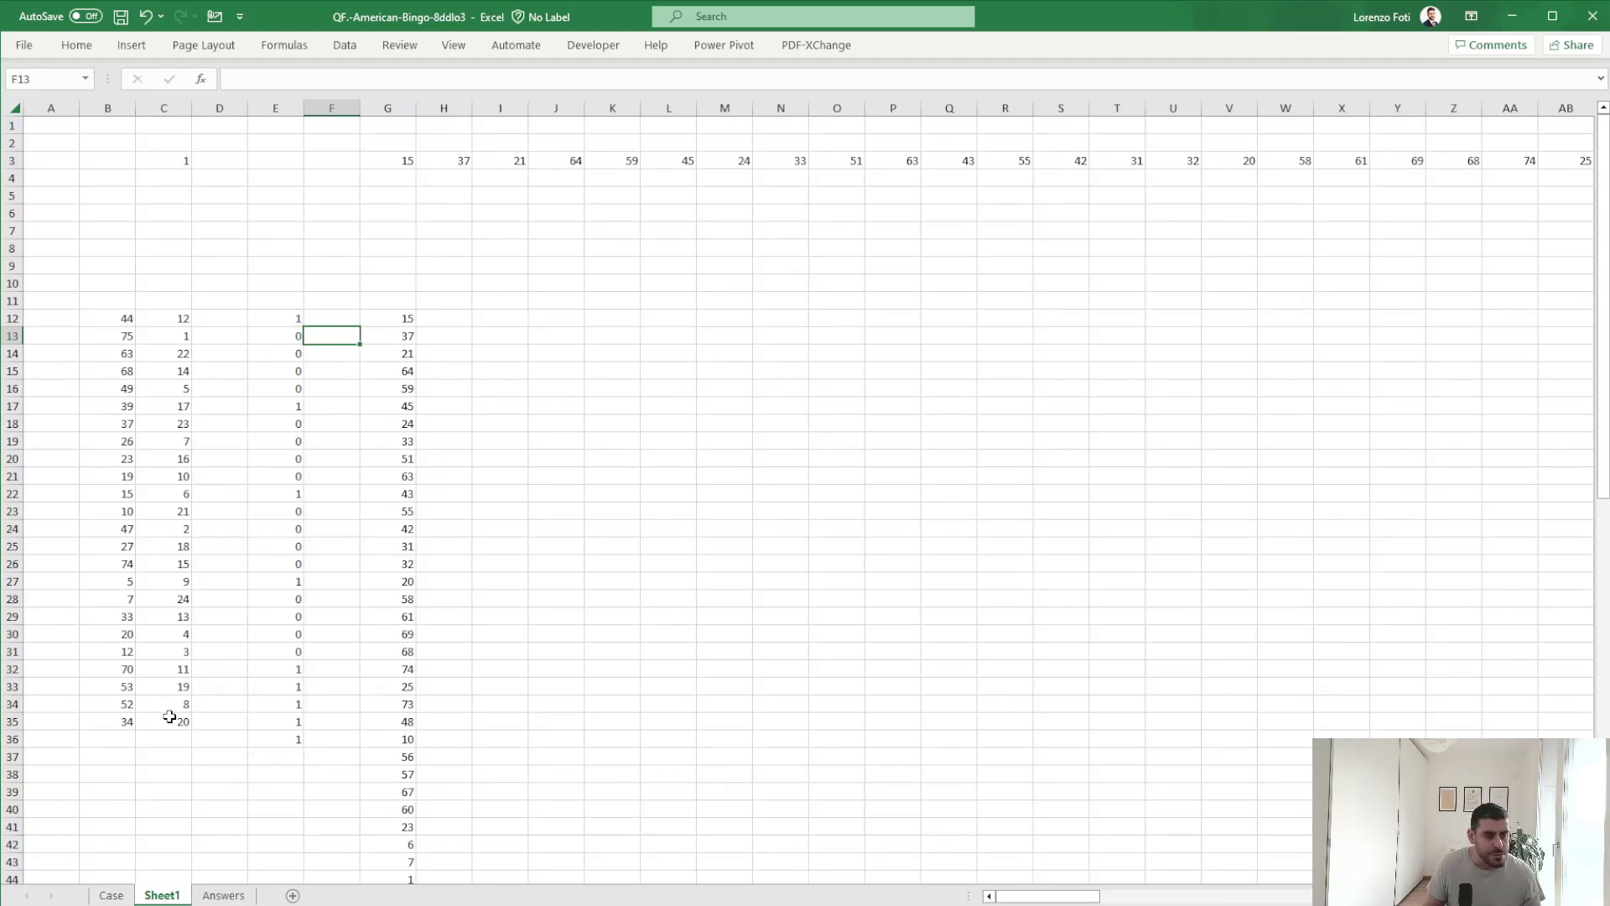
pyautogui.hotkey('ctrl', 'space')
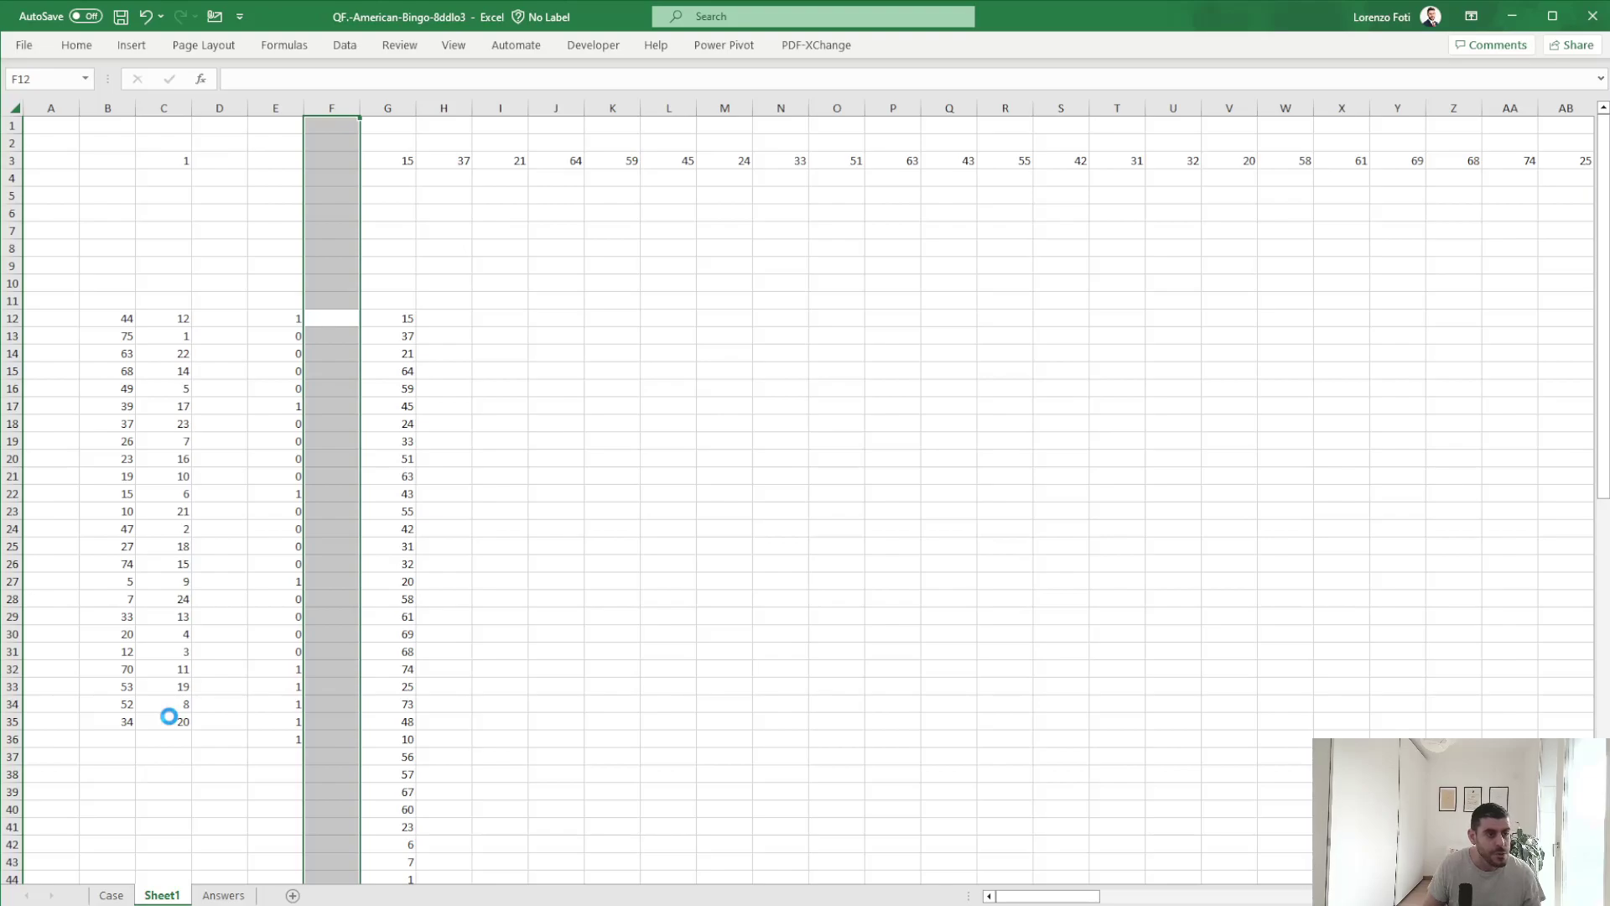
pyautogui.hotkey('ctrl', 'shift', '+')
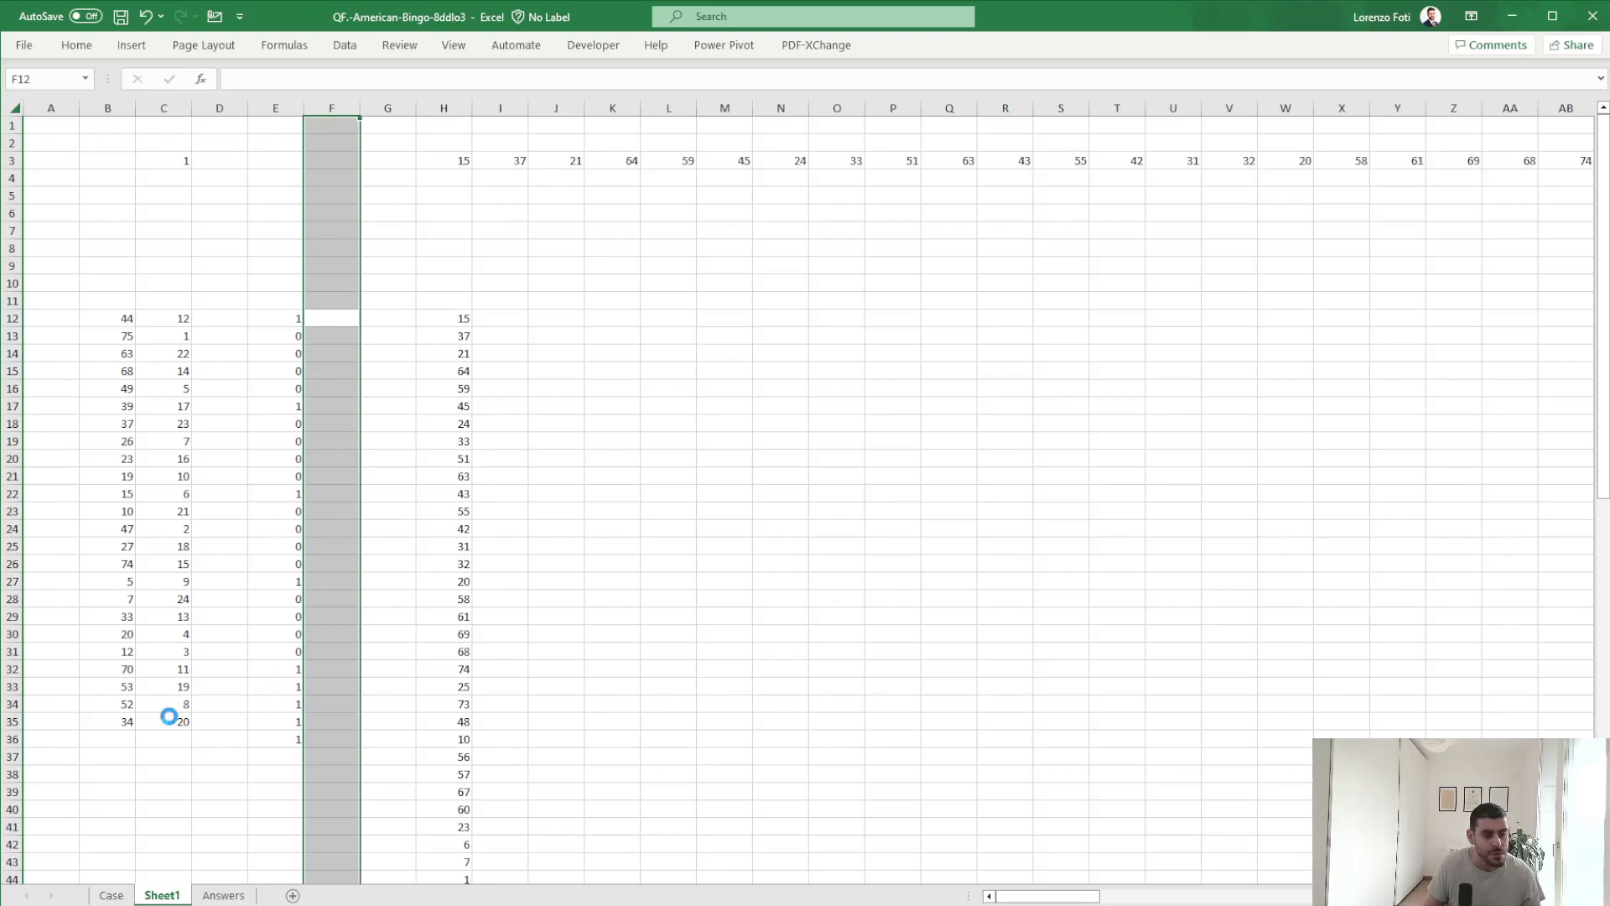
pyautogui.hotkey('ctrl', 'shift', '+')
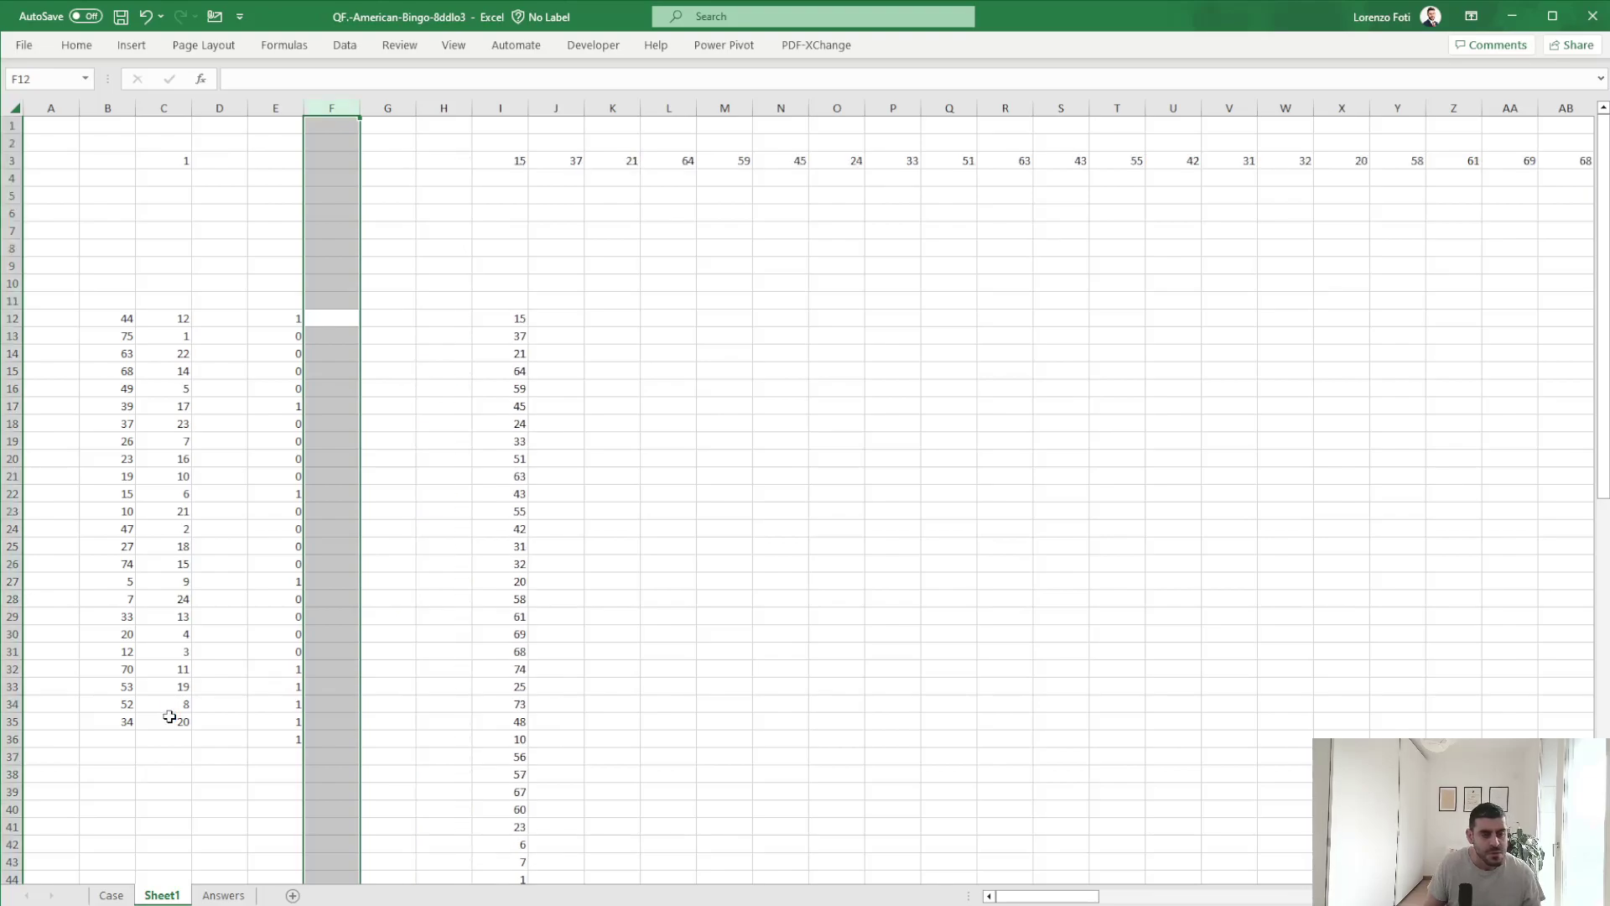
pyautogui.press('Right')
pyautogui.hotkey('ctrl', 'space')
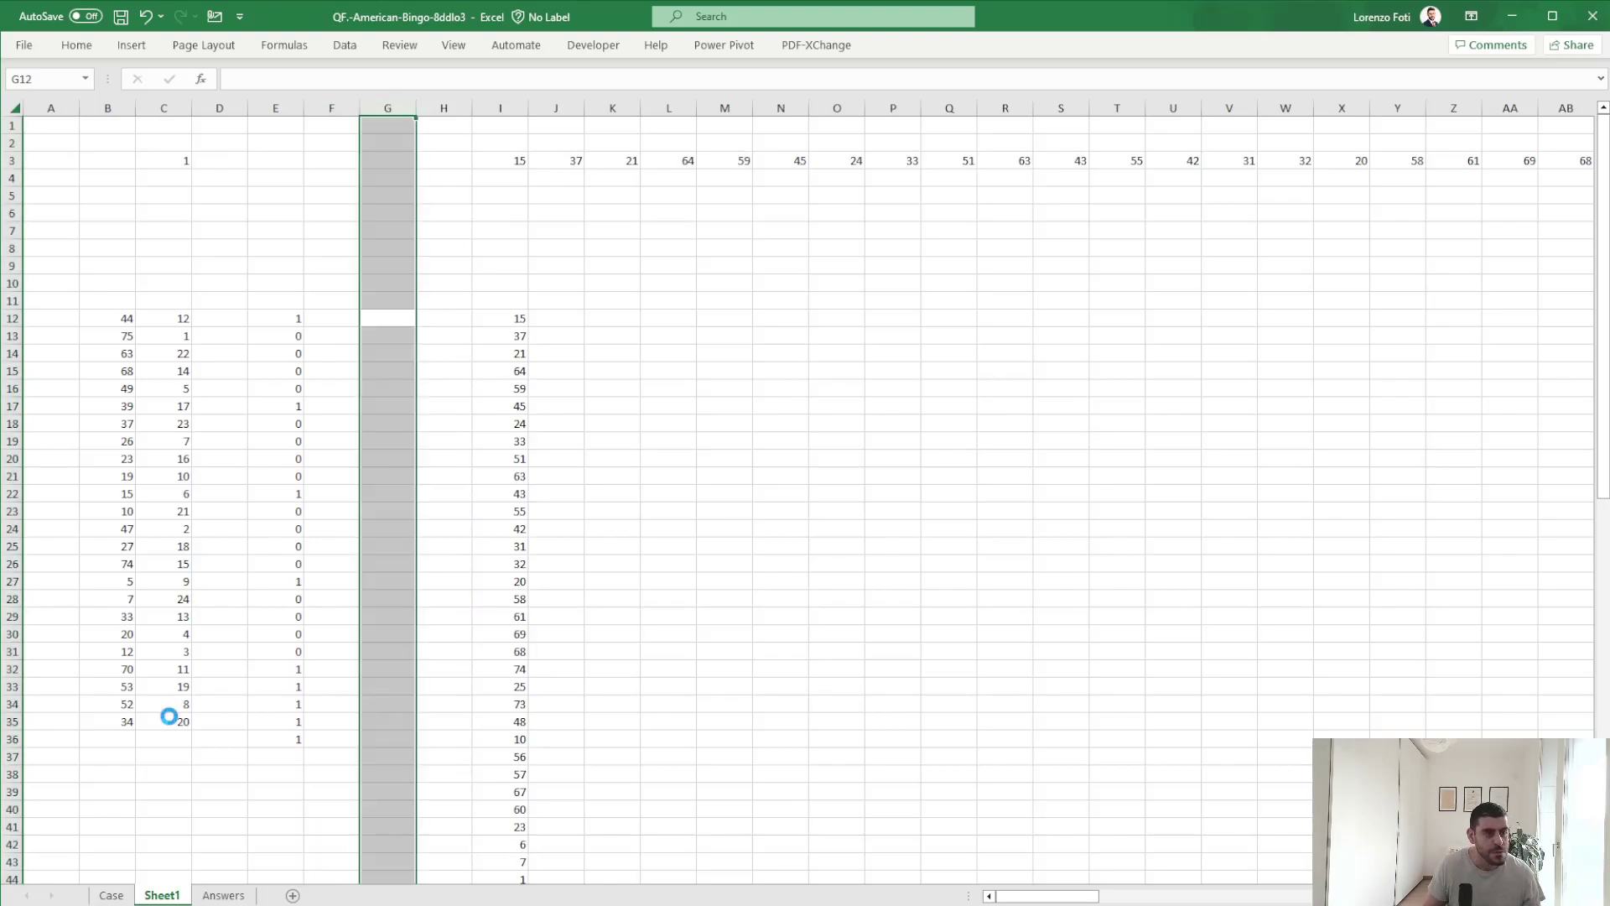
pyautogui.hotkey('ctrl', 'shift', '+')
# Enter +SUMPRODUCT(B12#;$E$12#) in G12 to multiply player 1's card numbers by the L pattern's column.
pyautogui.press('Left')
pyautogui.press('Left')
pyautogui.press('Left')
pyautogui.press('Right')
pyautogui.press('Right')
pyautogui.press('Right')
pyautogui.write('+sump')
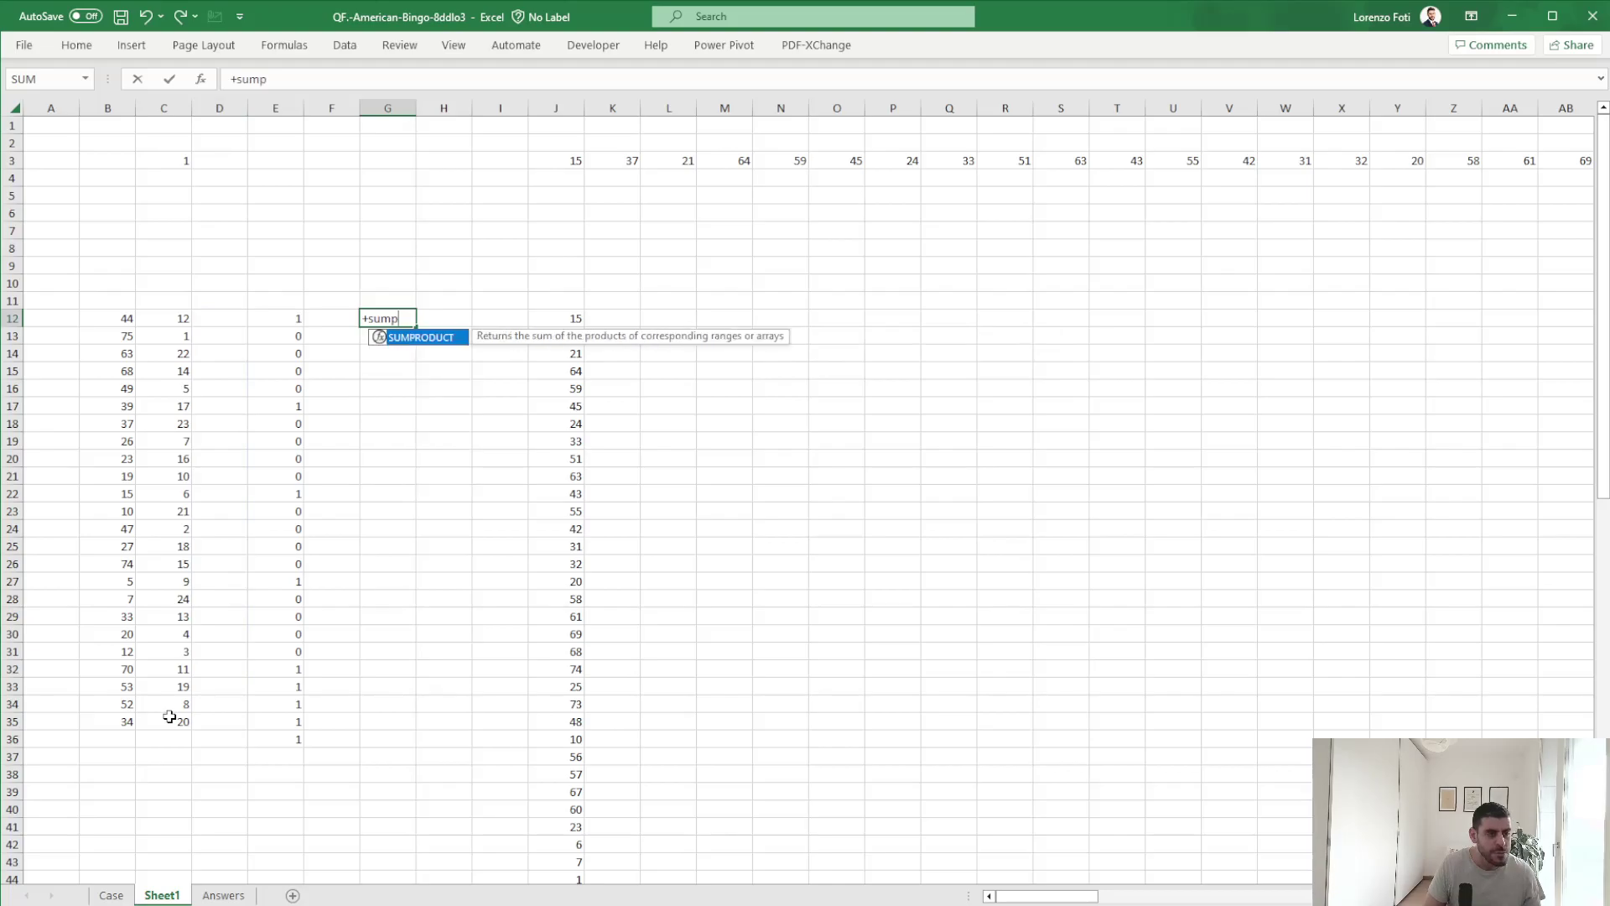
pyautogui.press('Tab')
pyautogui.press('Left')
pyautogui.press('Left')
pyautogui.press('Left')
pyautogui.press('Left')
pyautogui.press('Left')
pyautogui.hotkey('ctrl', 'shift', 'Down')
pyautogui.press('F4')
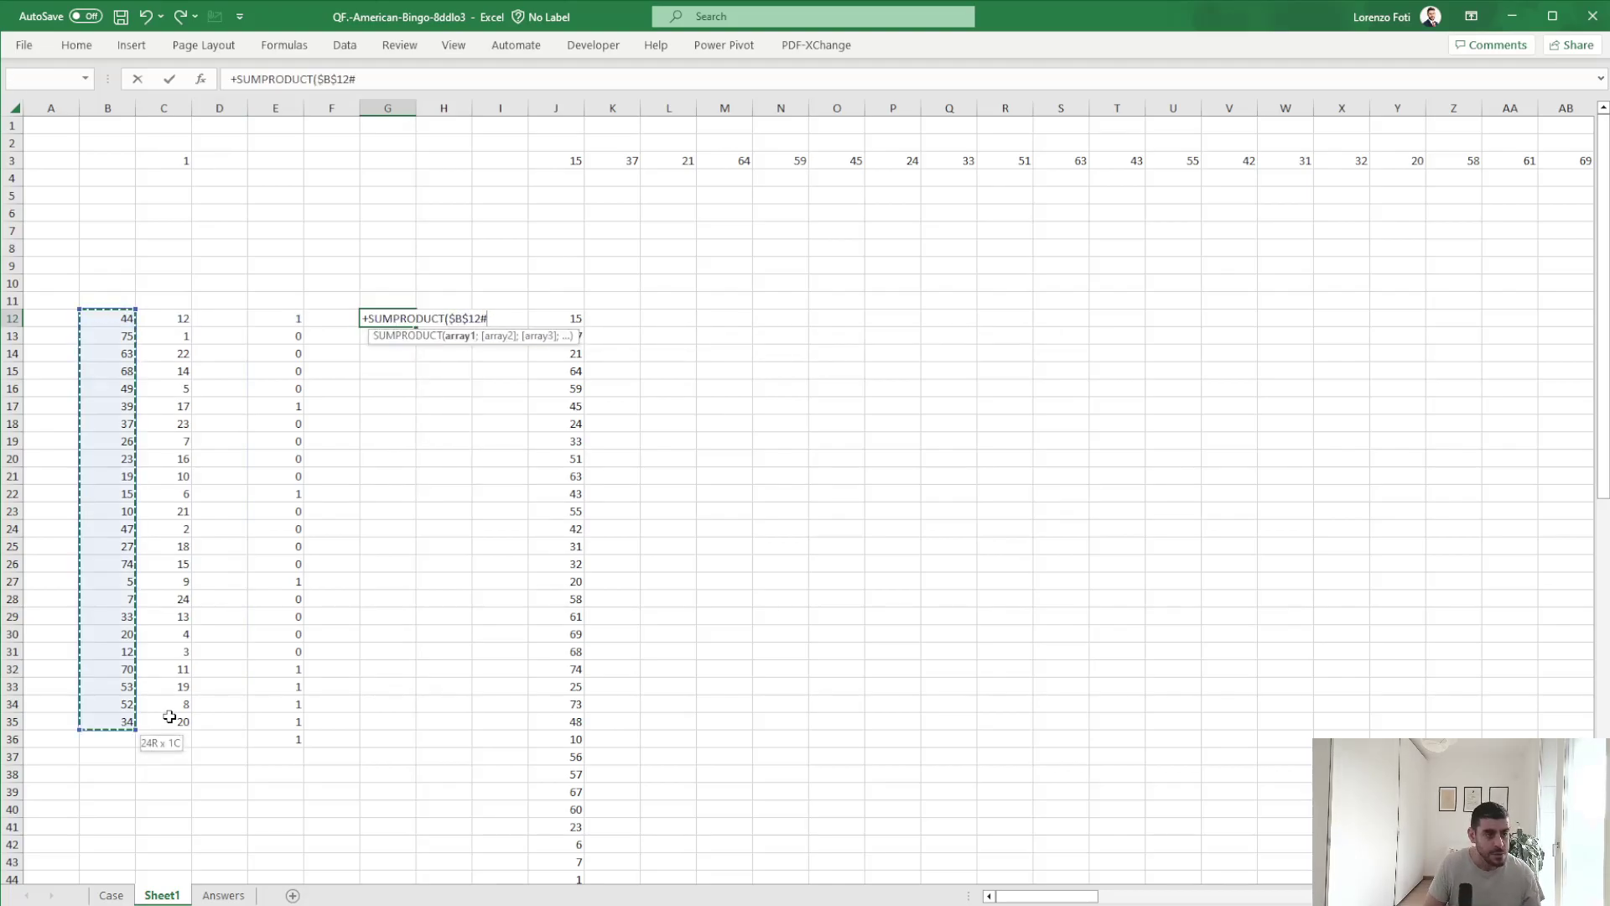
pyautogui.press('F4')
pyautogui.press('F4')
pyautogui.press('F4')
pyautogui.write(';')
pyautogui.press('Left')
pyautogui.press('Left')
pyautogui.hotkey('ctrl', 'shift', 'Down')
pyautogui.press('F4')
pyautogui.write(')')
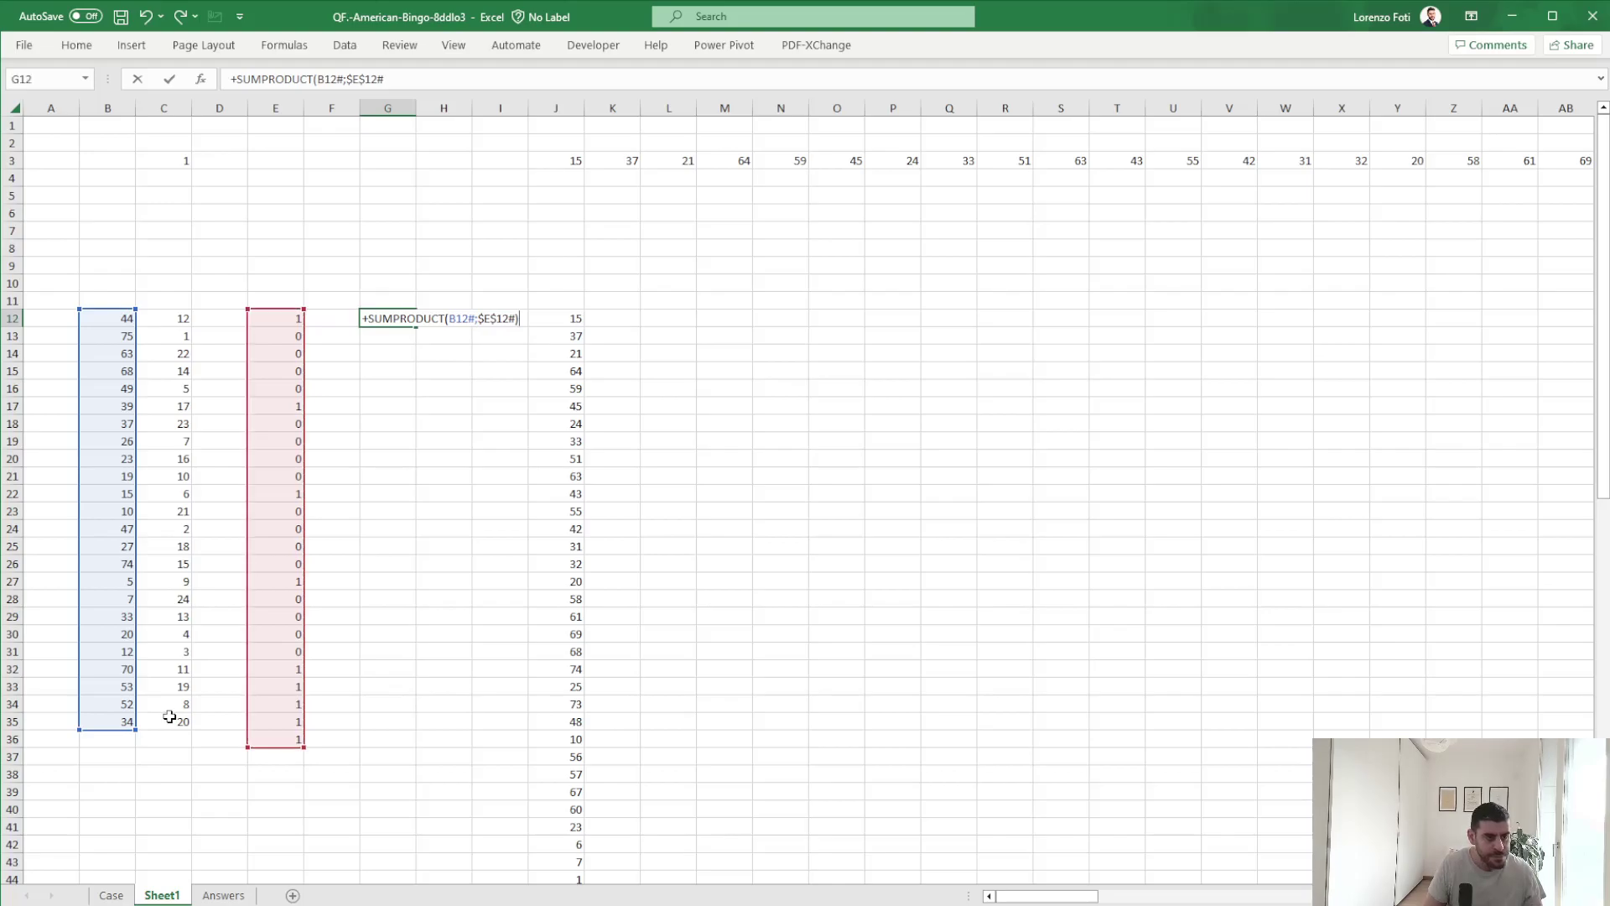
pyautogui.press('Tab')
# Inspect the first array of the SUMPRODUCT formula in G12 and check the players' card layout on the Case sheet.
pyautogui.press('Left')
pyautogui.click(349, 78)
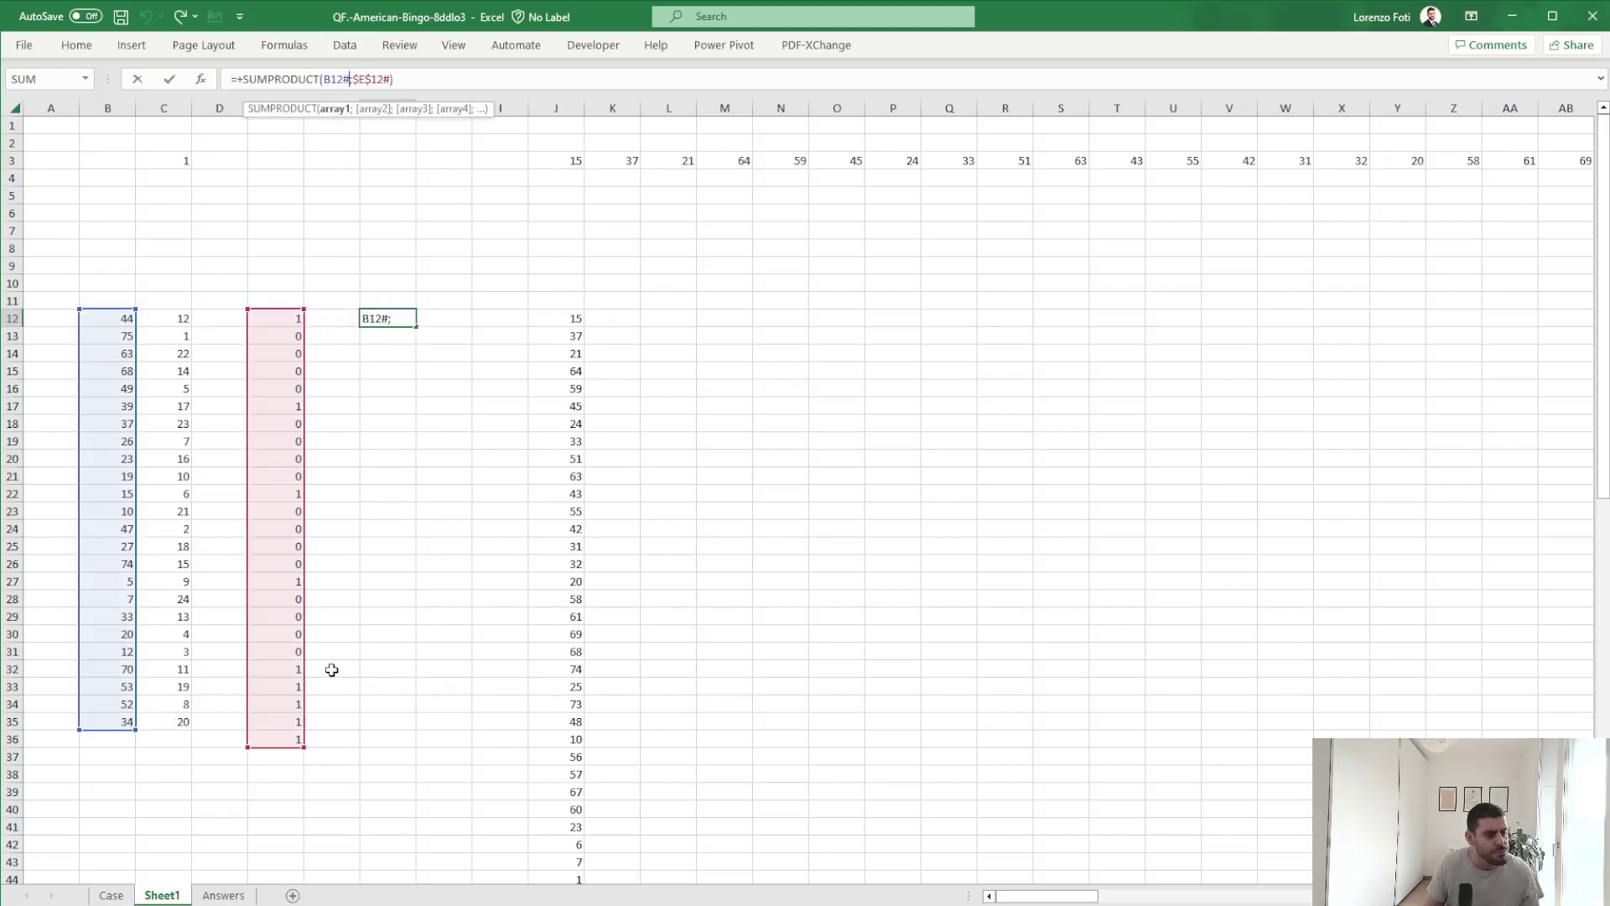
pyautogui.press('Escape')
pyautogui.click(111, 895)
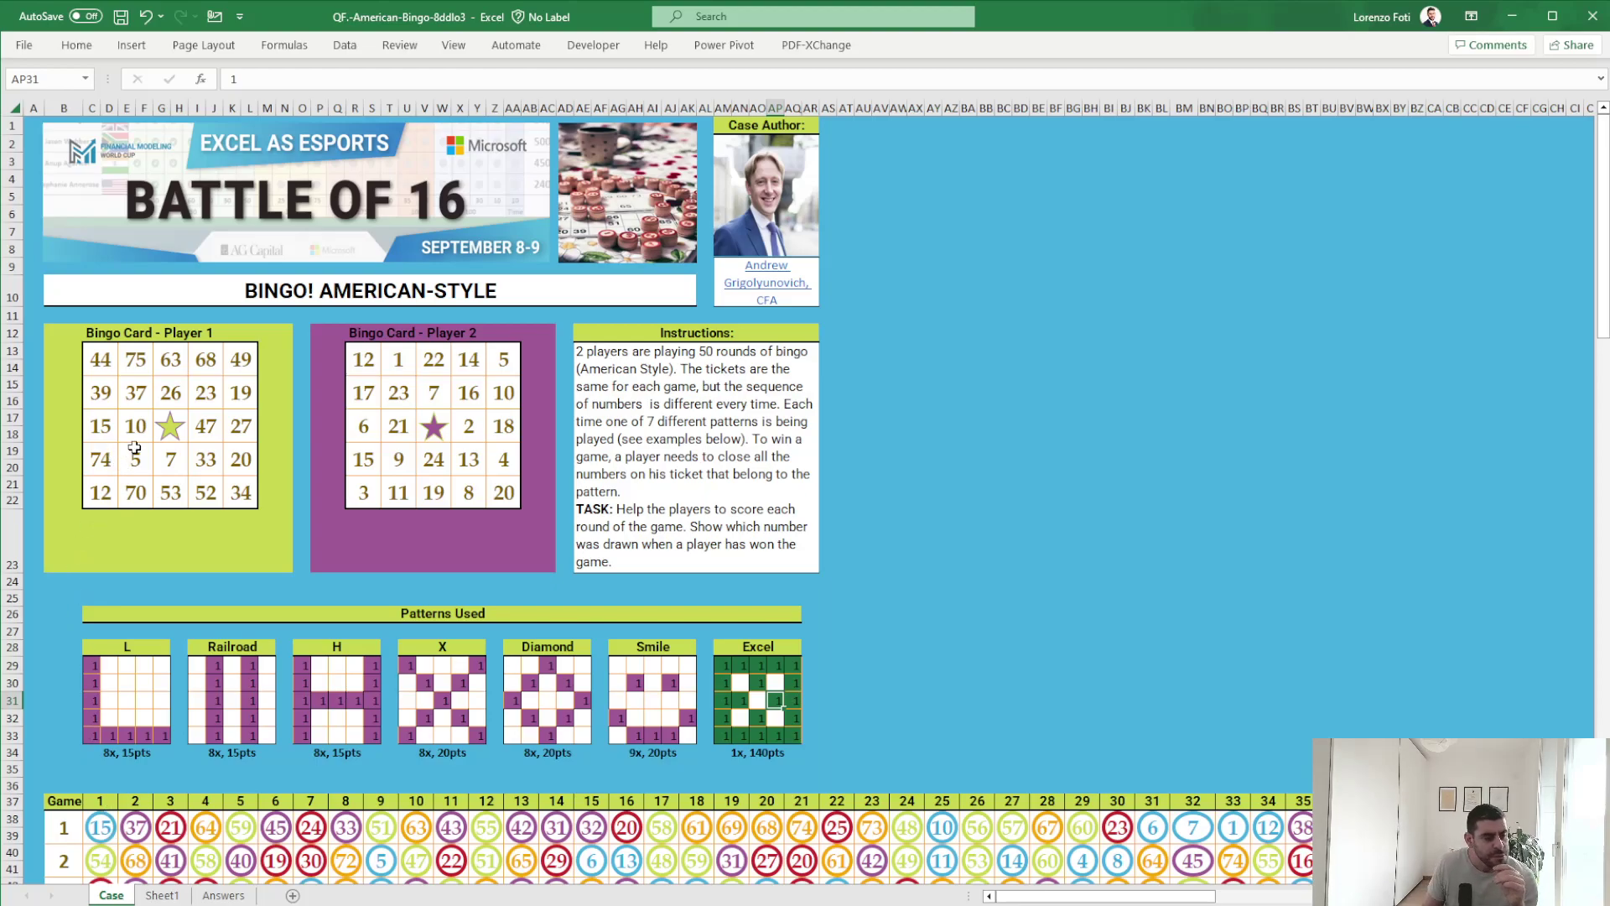
pyautogui.click(156, 896)
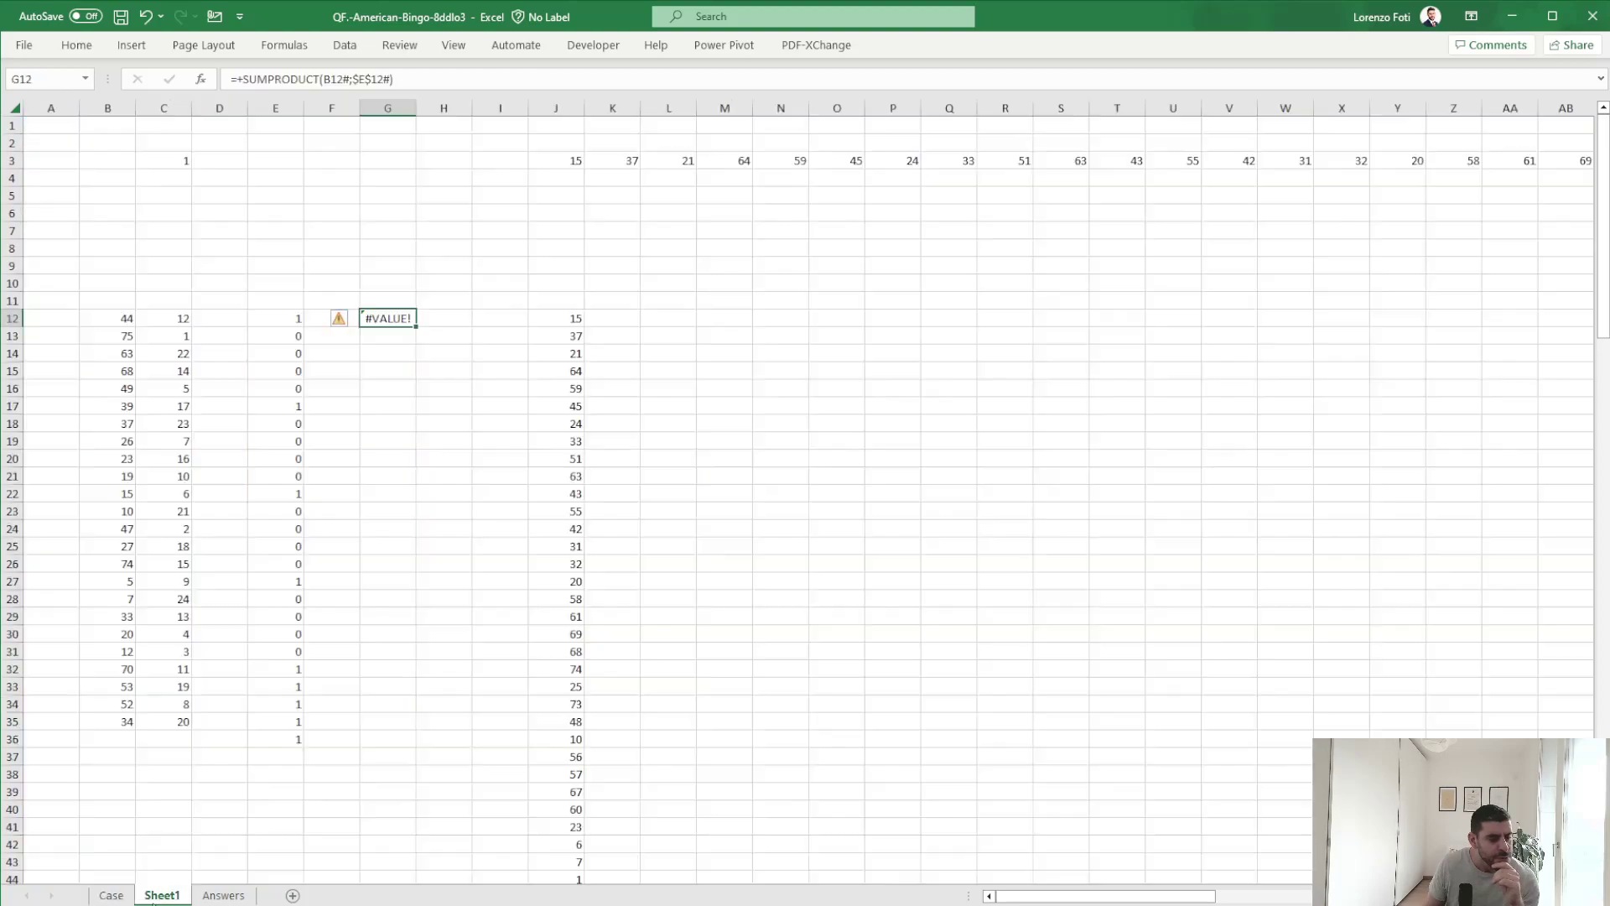
# Remove the ignore argument from player 1's list formula in B12, making it +TOCOL(Case!C13:L22).
pyautogui.click(132, 319)
pyautogui.click(363, 79)
pyautogui.press('BackSpace')
pyautogui.press('BackSpace')
pyautogui.press('Return')
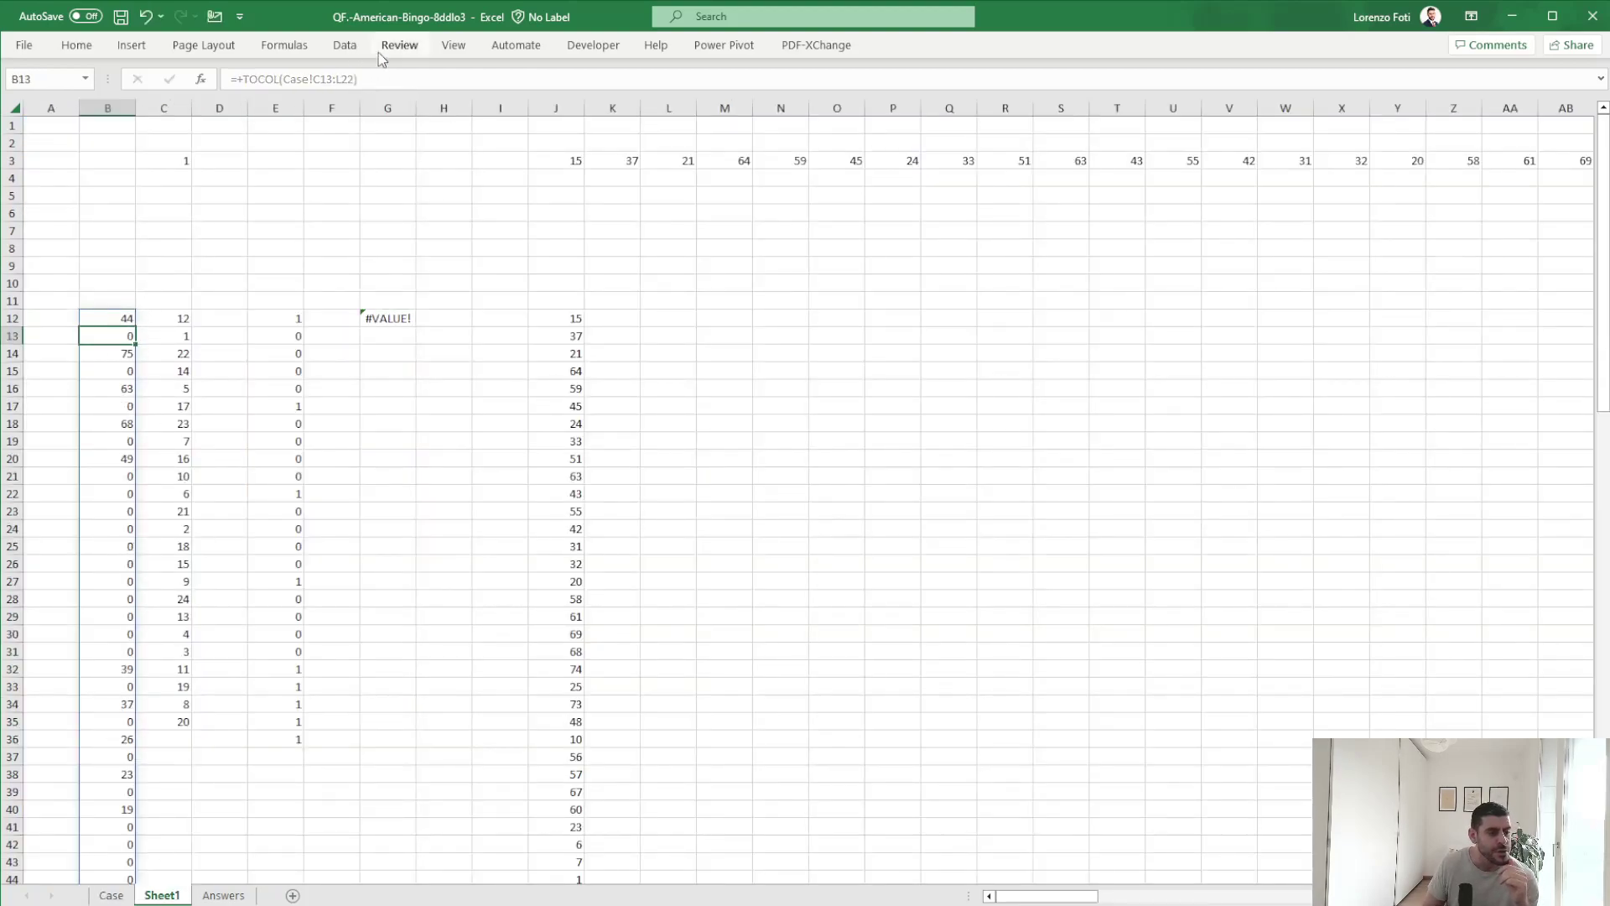
# Undo the last change to the TOCOL formula in B12 and check the bingo cards on the Case sheet.
pyautogui.hotkey('ctrl', 'z')
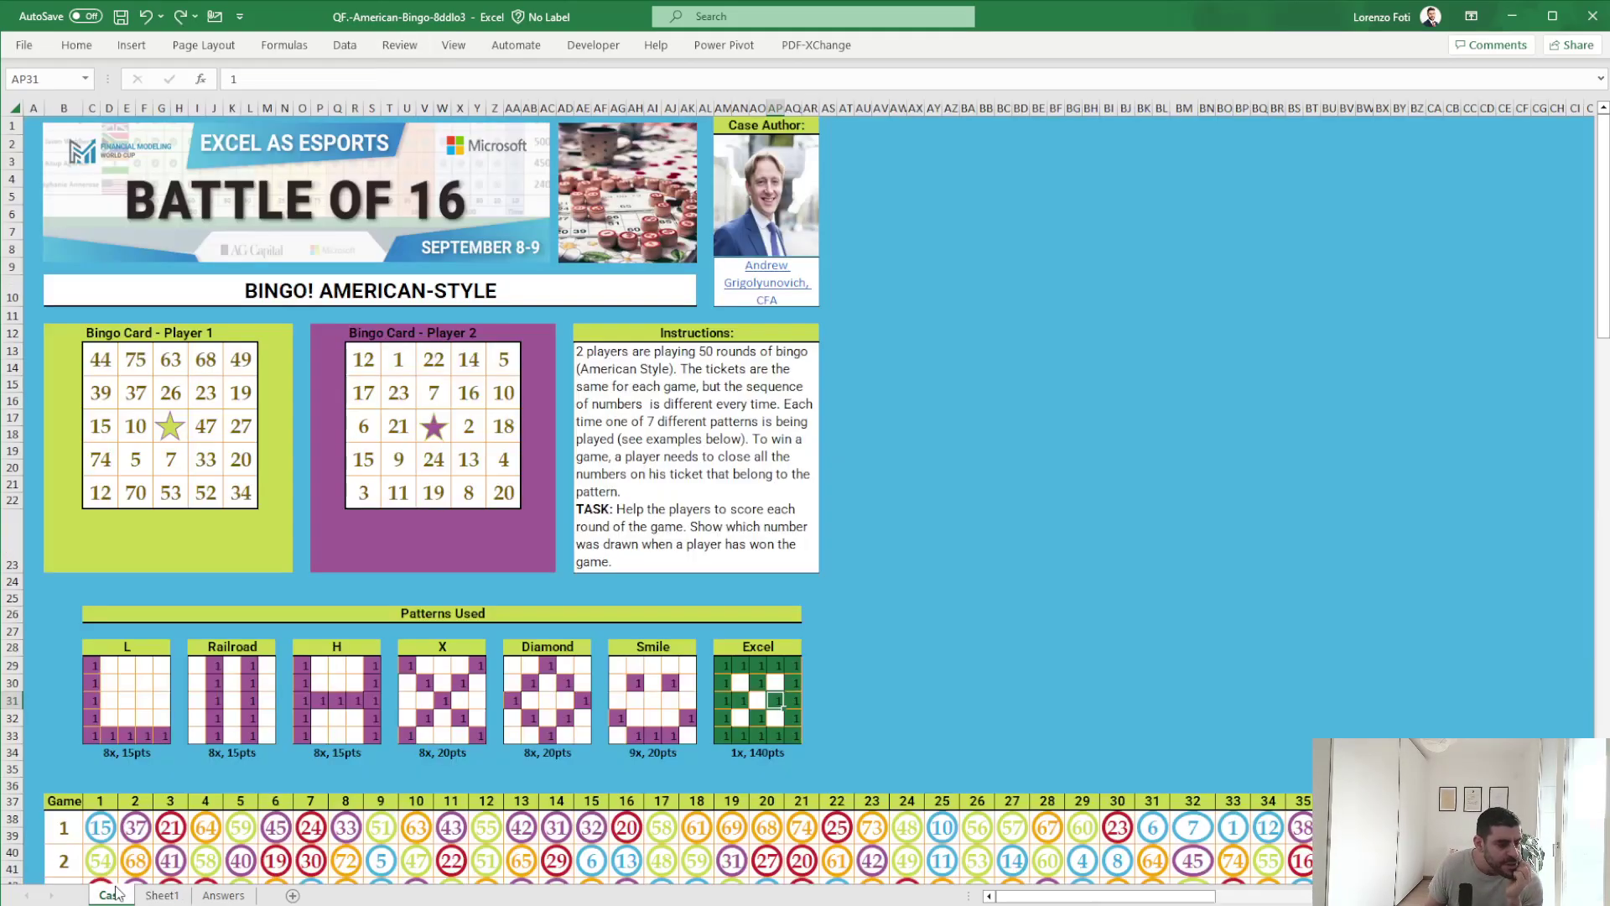
pyautogui.click(111, 895)
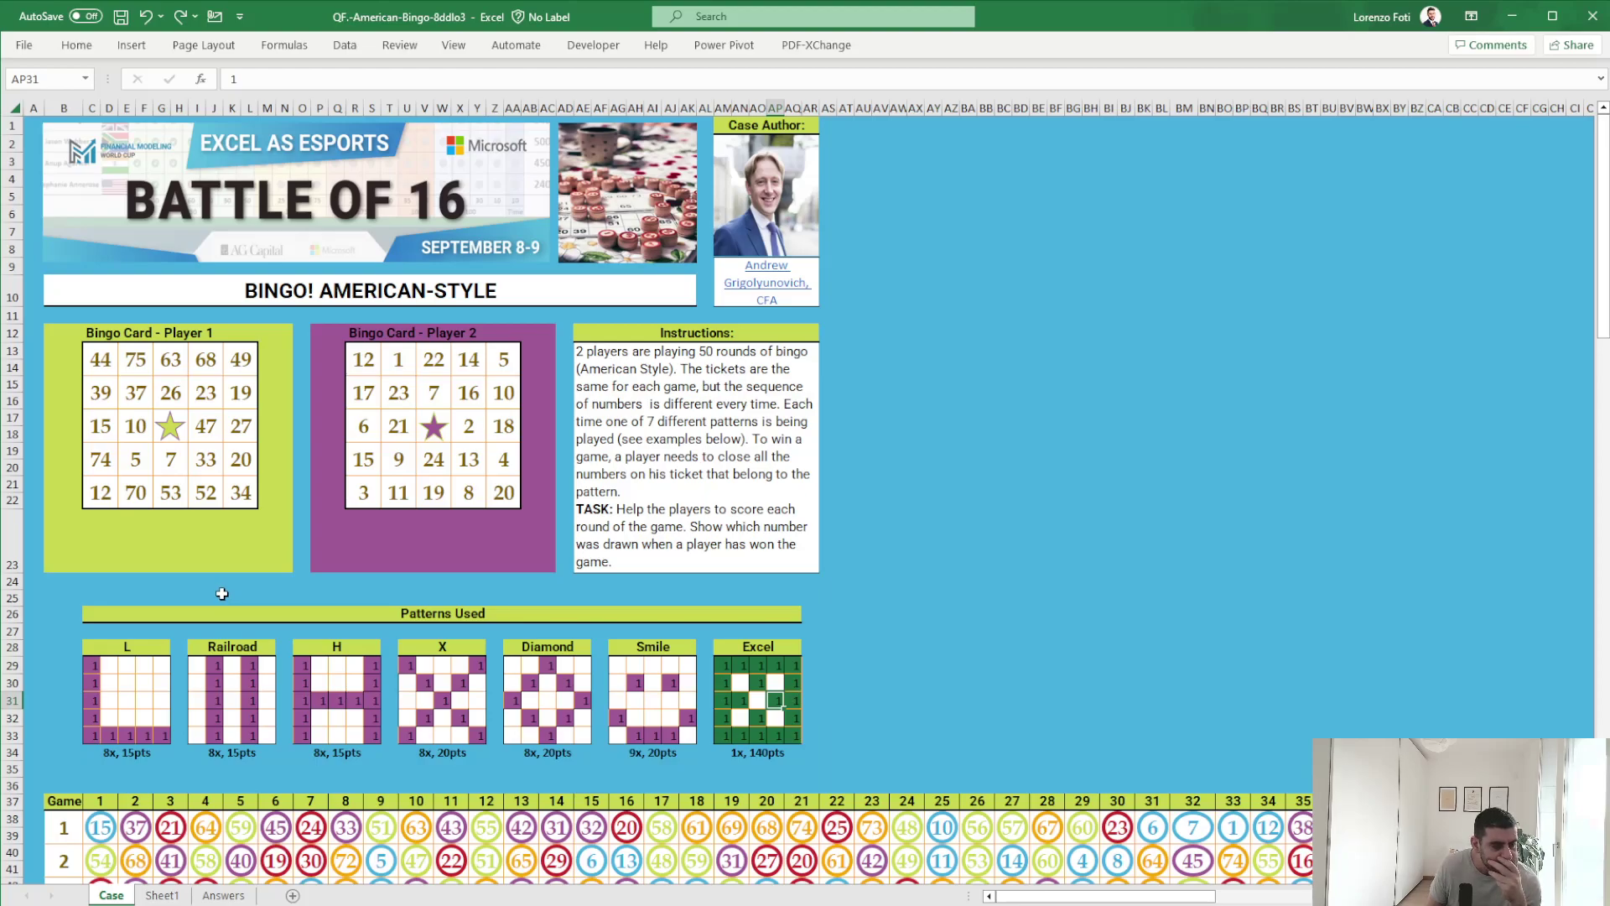
pyautogui.click(162, 895)
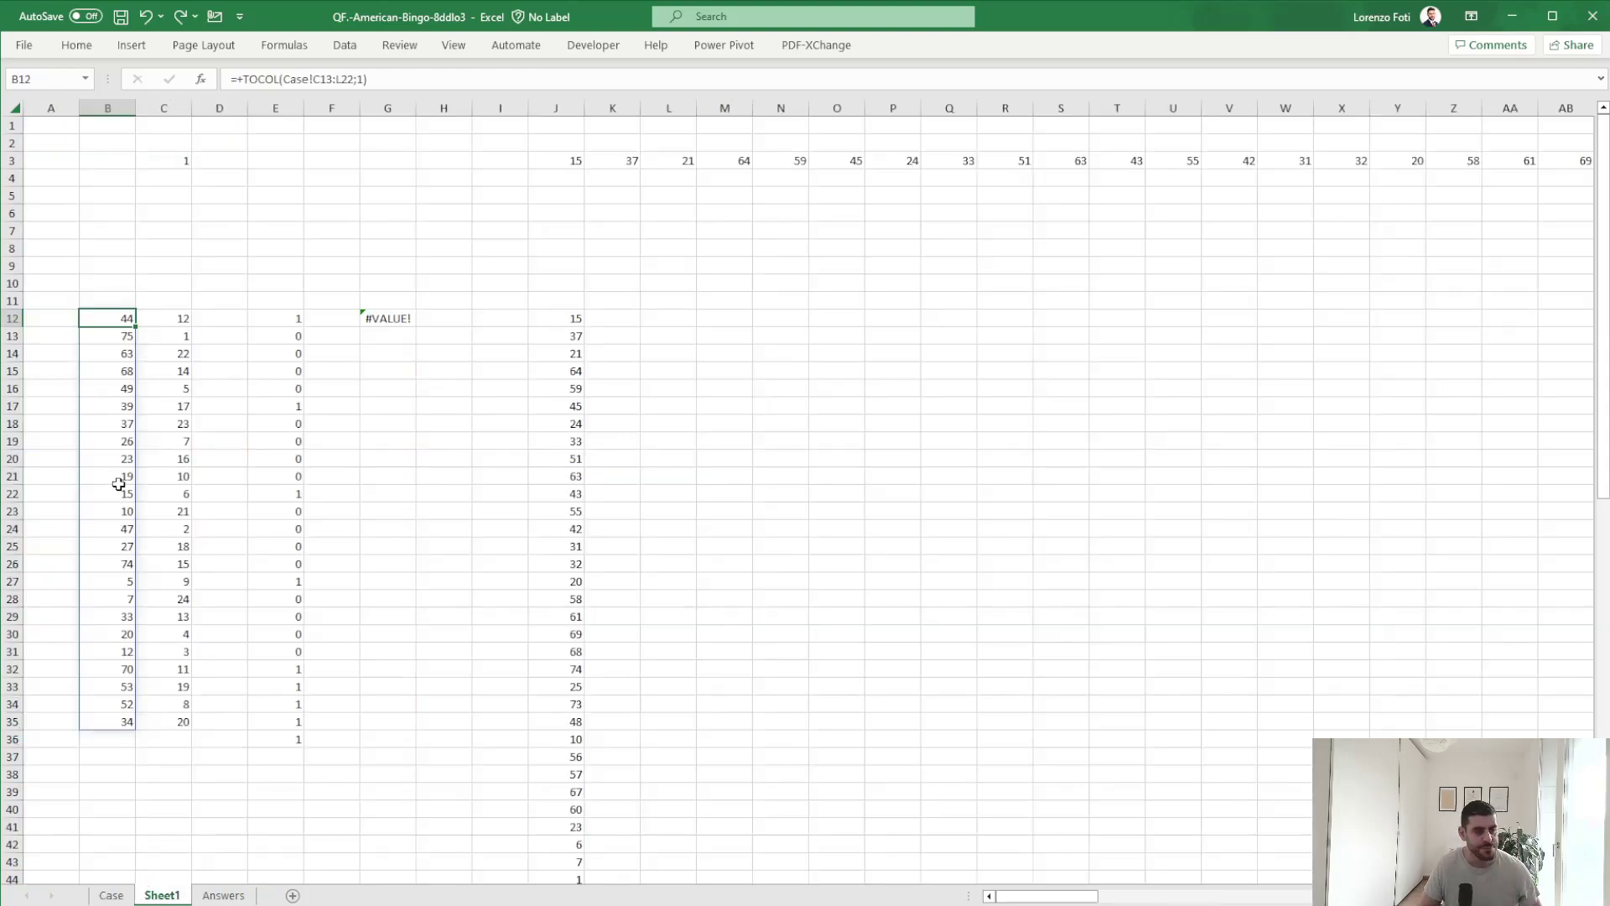
# Replace the TOCOL formulas in the ticket lists B12:C35 with their static values.
pyautogui.hotkey('ctrl', 'a')
pyautogui.hotkey('ctrl', 'c')
pyautogui.press('Left')
pyautogui.press('Right')
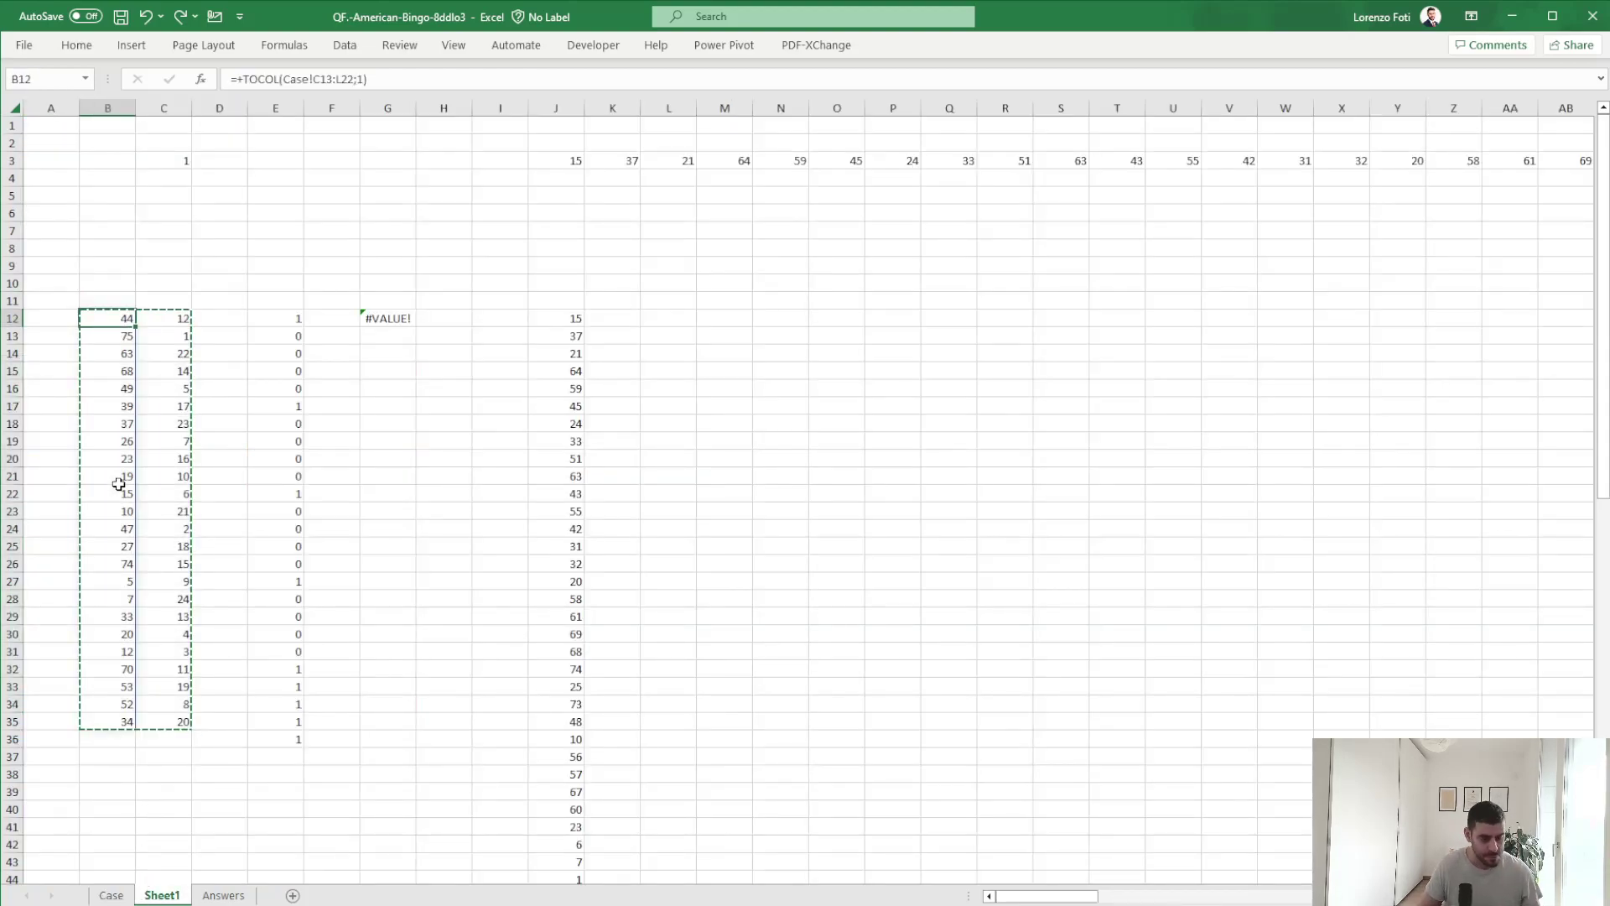
pyautogui.hotkey('alt', 'h')
pyautogui.press('v')
pyautogui.press('v')
pyautogui.press('Down')
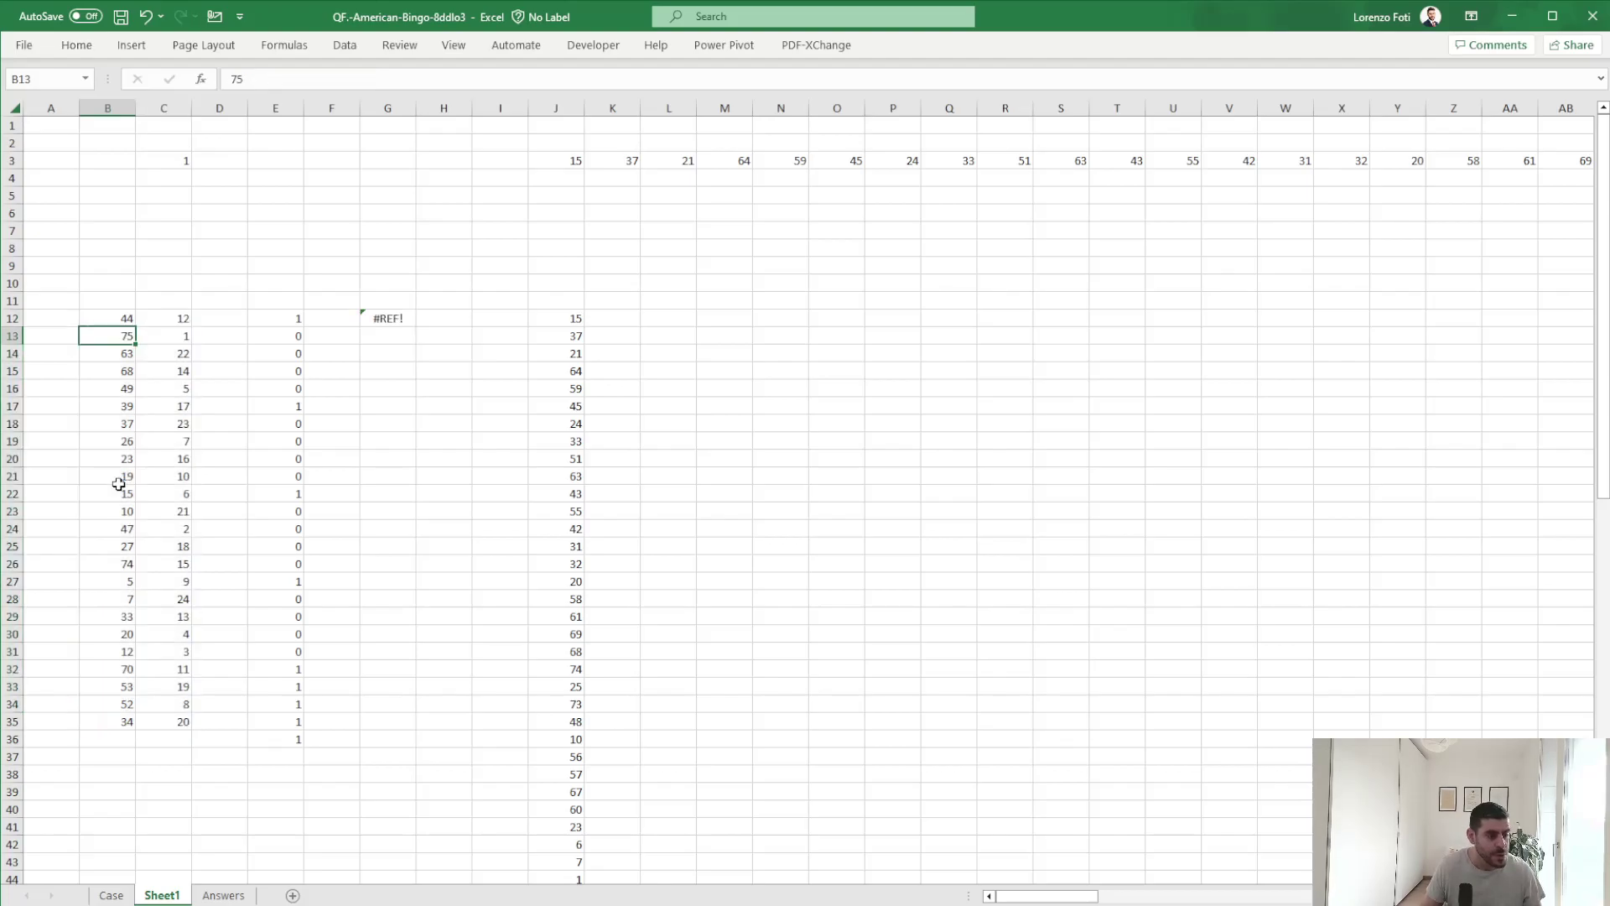
# Check the card layout on the Case sheet and move B24:C35 down one row, leaving row 24 blank for the centre star.
pyautogui.click(131, 895)
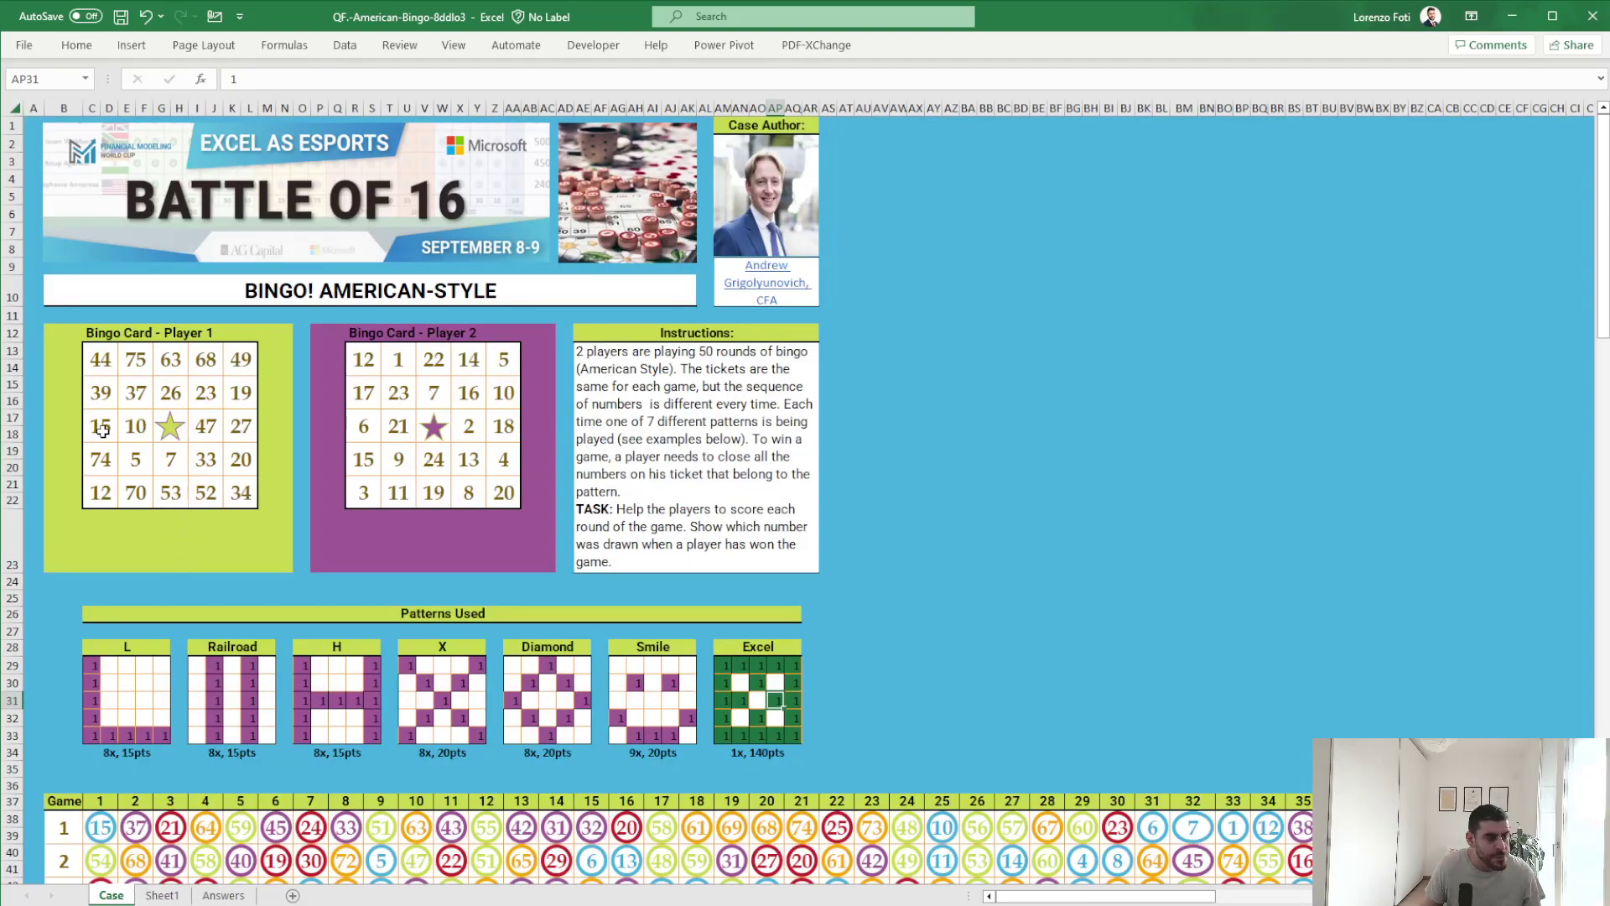
pyautogui.click(155, 895)
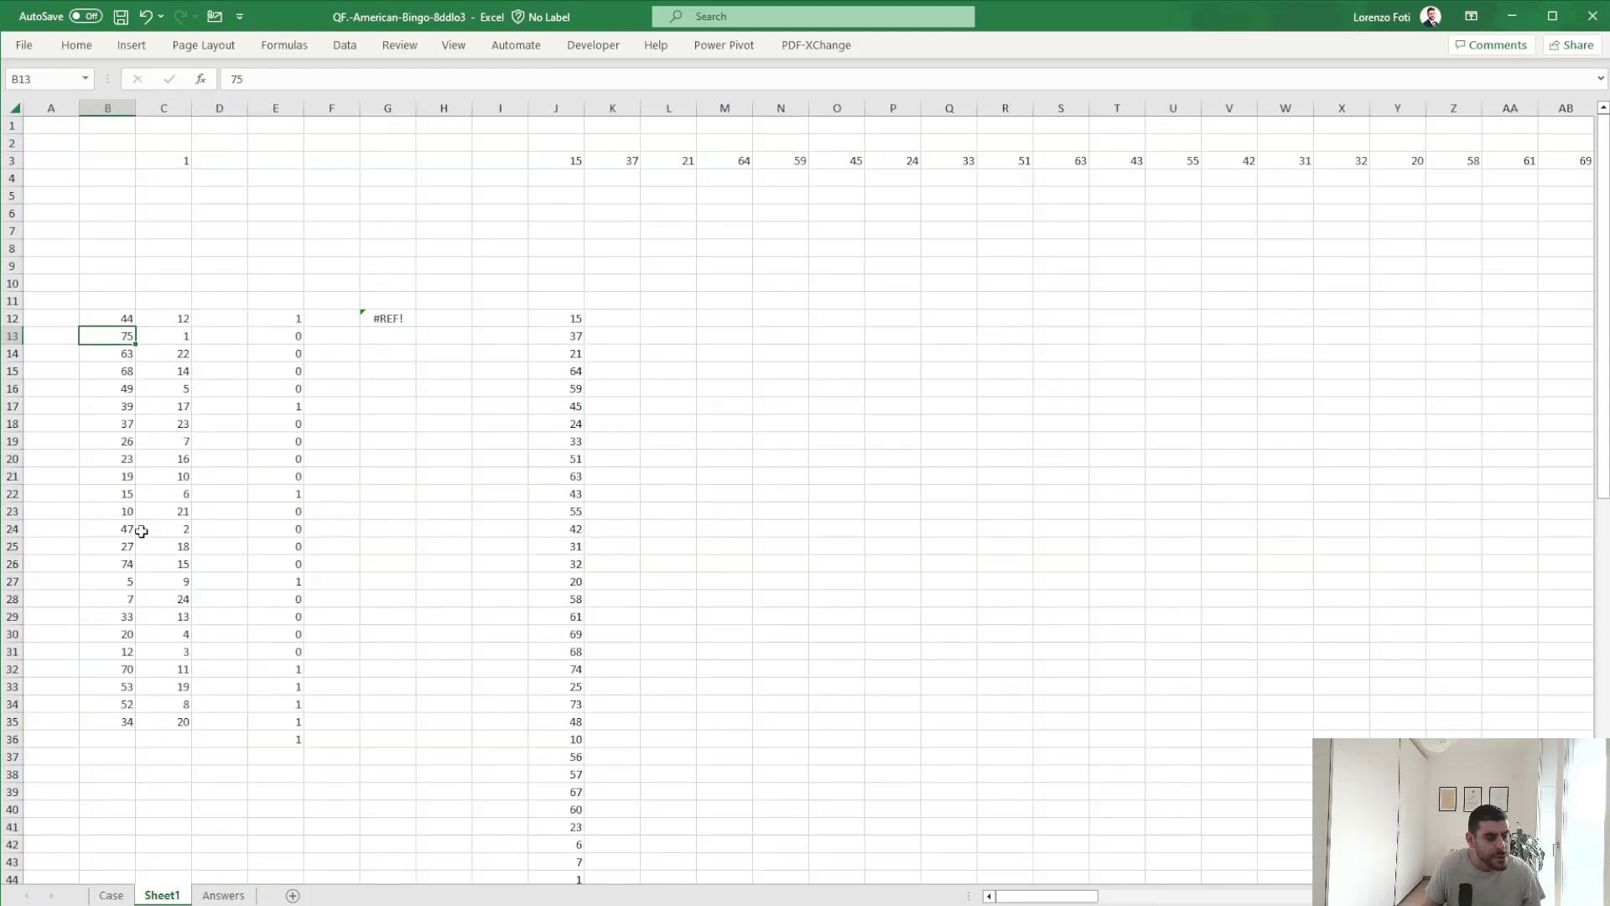
pyautogui.moveTo(122, 525); pyautogui.dragTo(180, 732)
pyautogui.moveTo(117, 528); pyautogui.dragTo(174, 735)
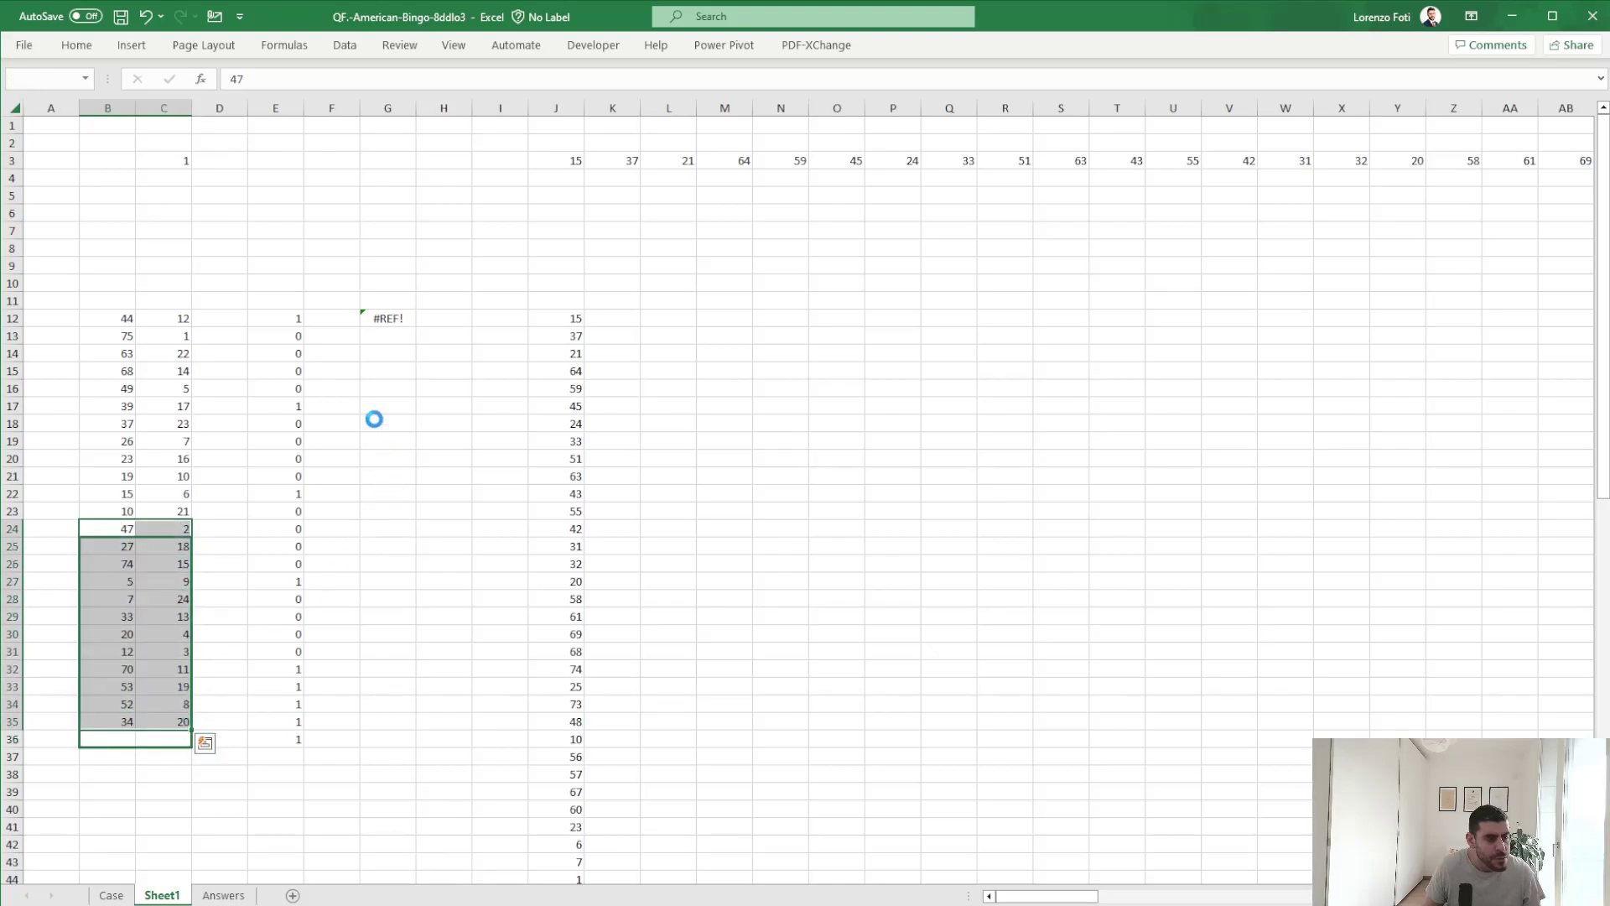
# Point the first array of the SUMPRODUCT formula in G12 at B12:B36.
pyautogui.click(371, 378)
pyautogui.click(382, 320)
pyautogui.click(306, 79)
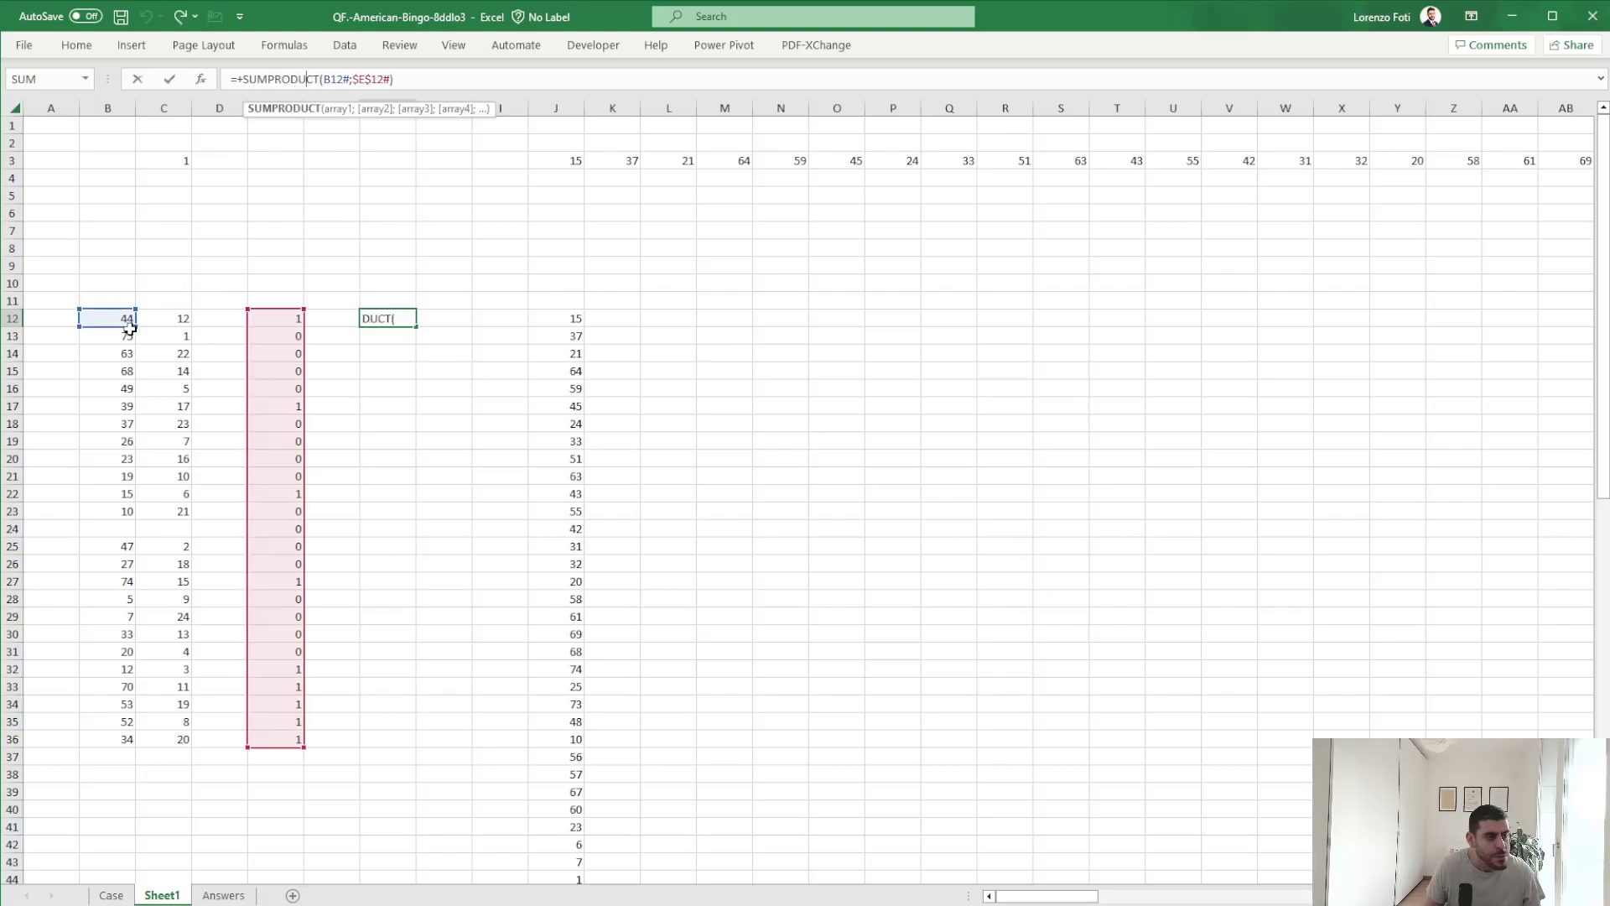
pyautogui.moveTo(132, 329); pyautogui.dragTo(115, 737)
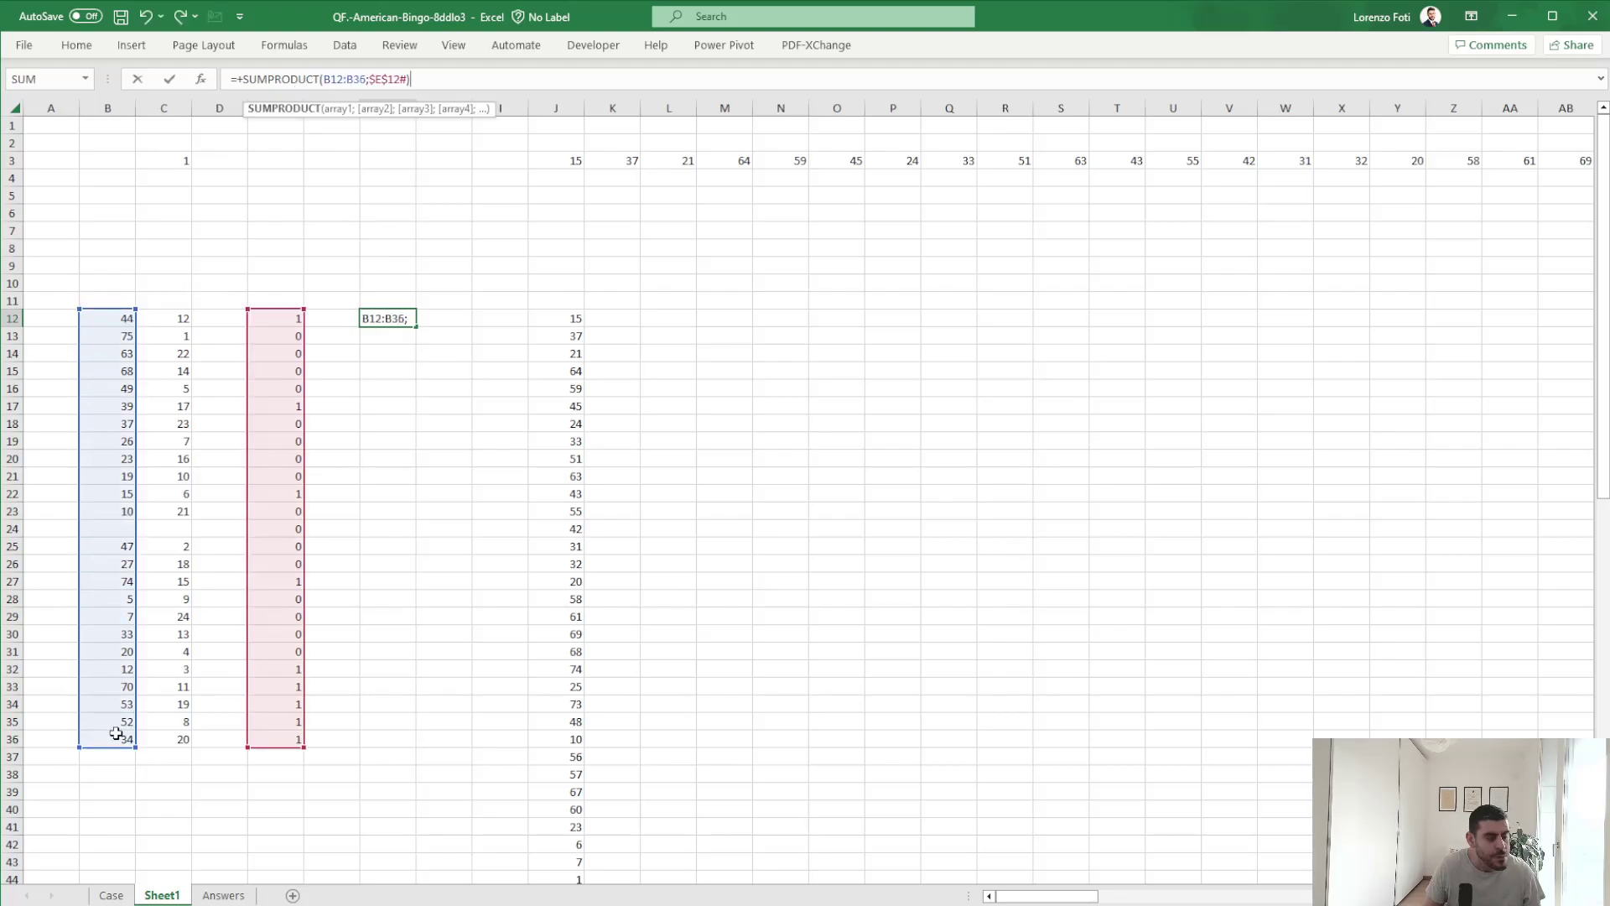
pyautogui.press('Return')
pyautogui.press('Up')
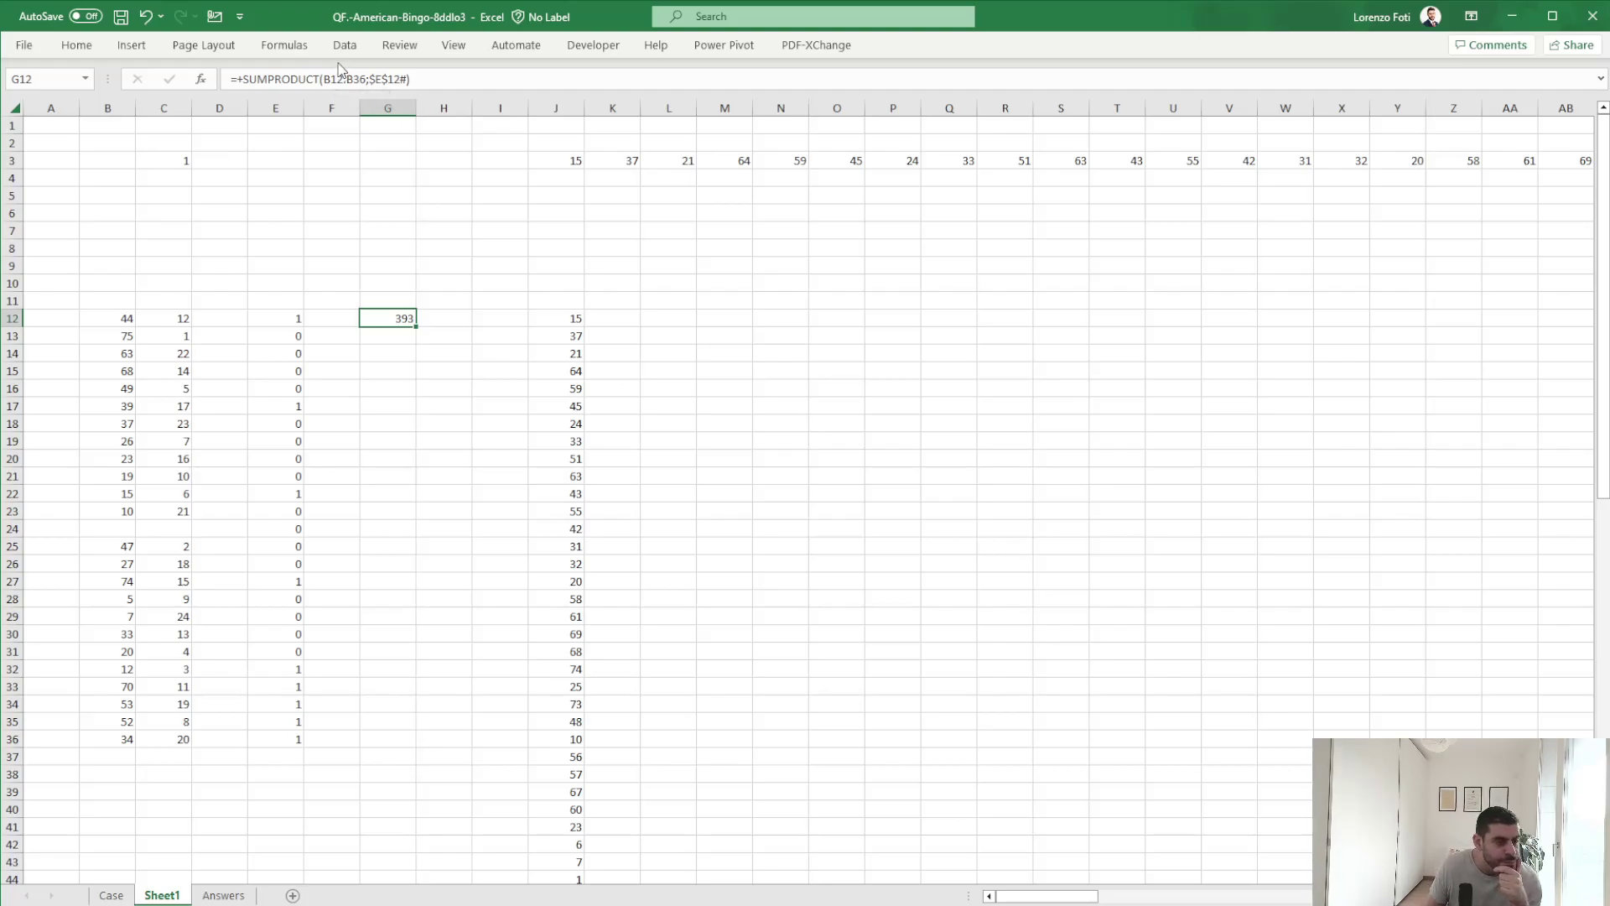
# Replace the formula in G12 with =+FILTER(B12:B36;$E$12#=1) and fill it across to H12.
pyautogui.click(112, 896)
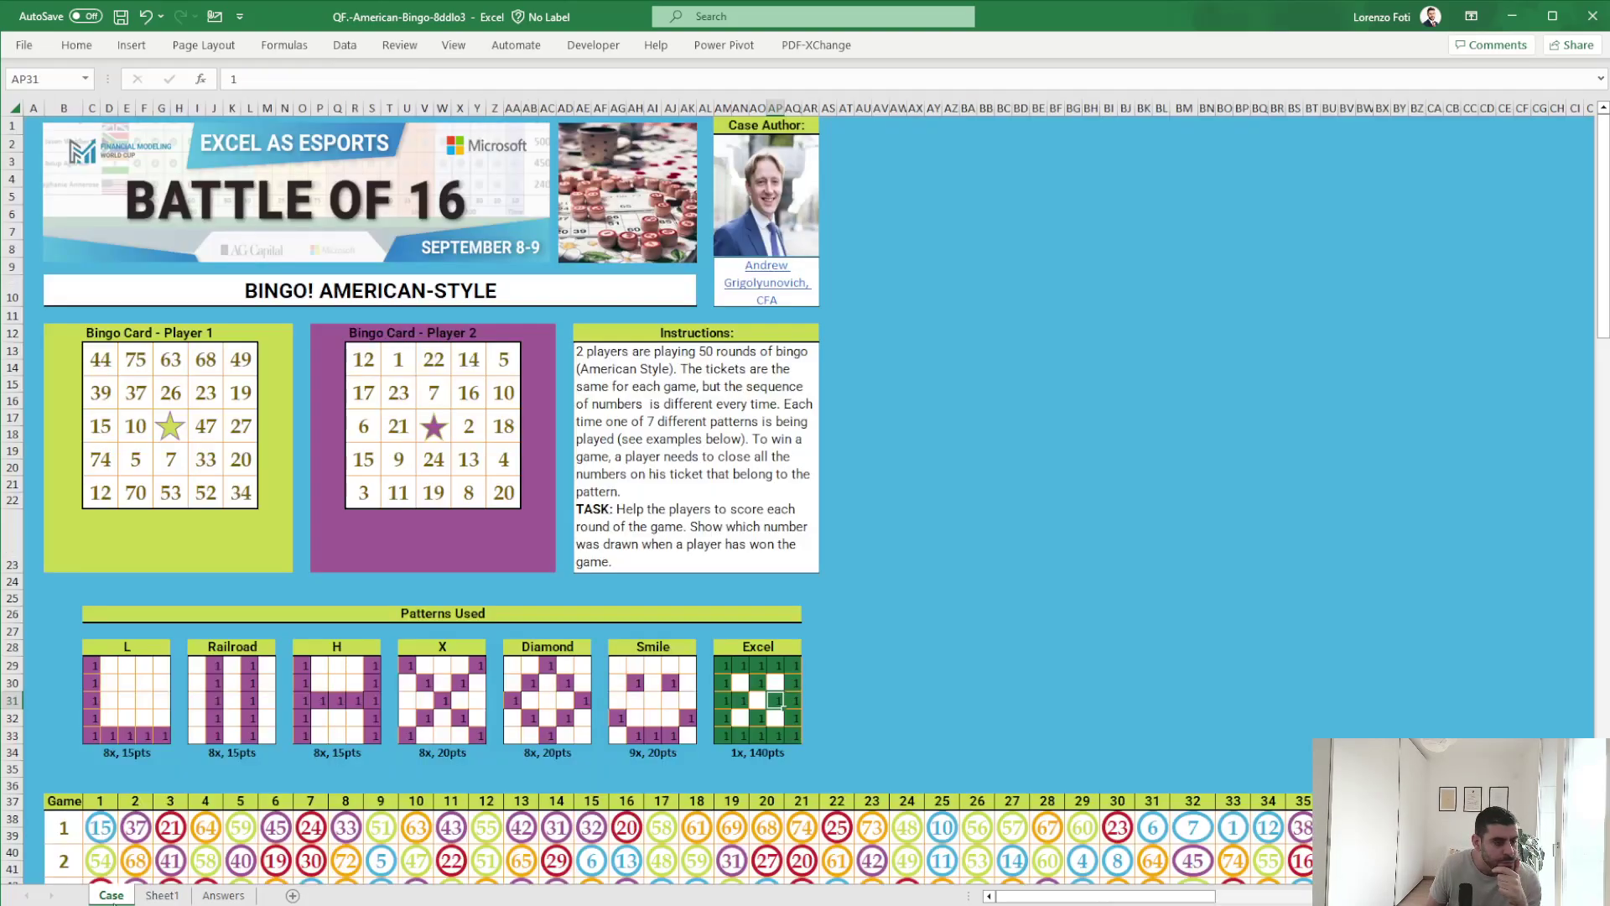
pyautogui.click(155, 895)
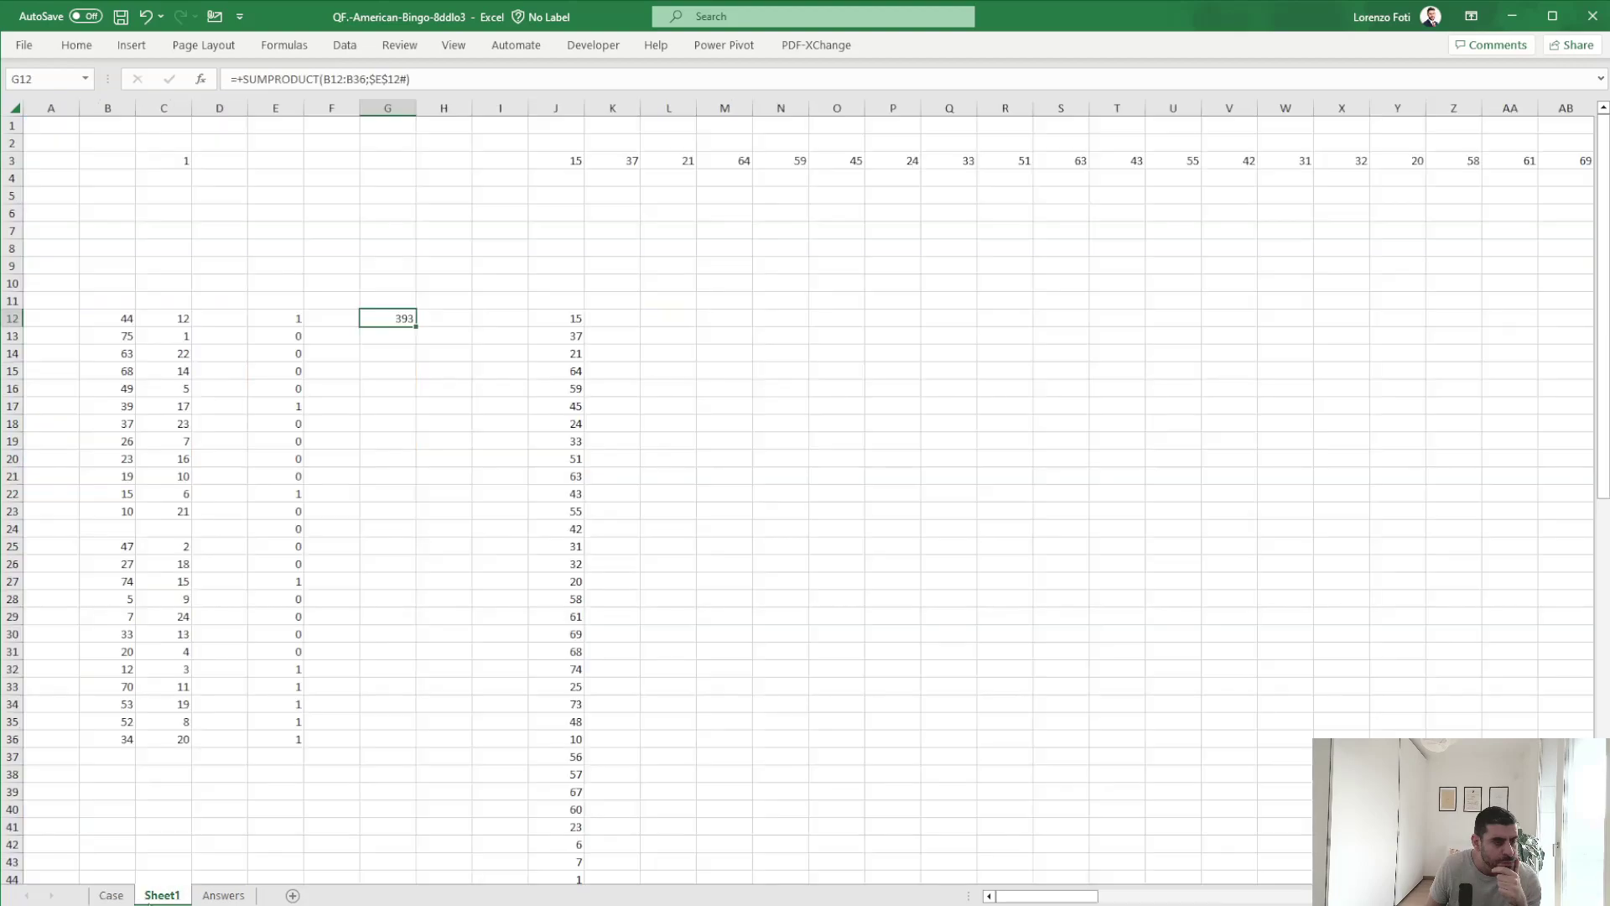
pyautogui.moveTo(411, 78); pyautogui.dragTo(242, 84)
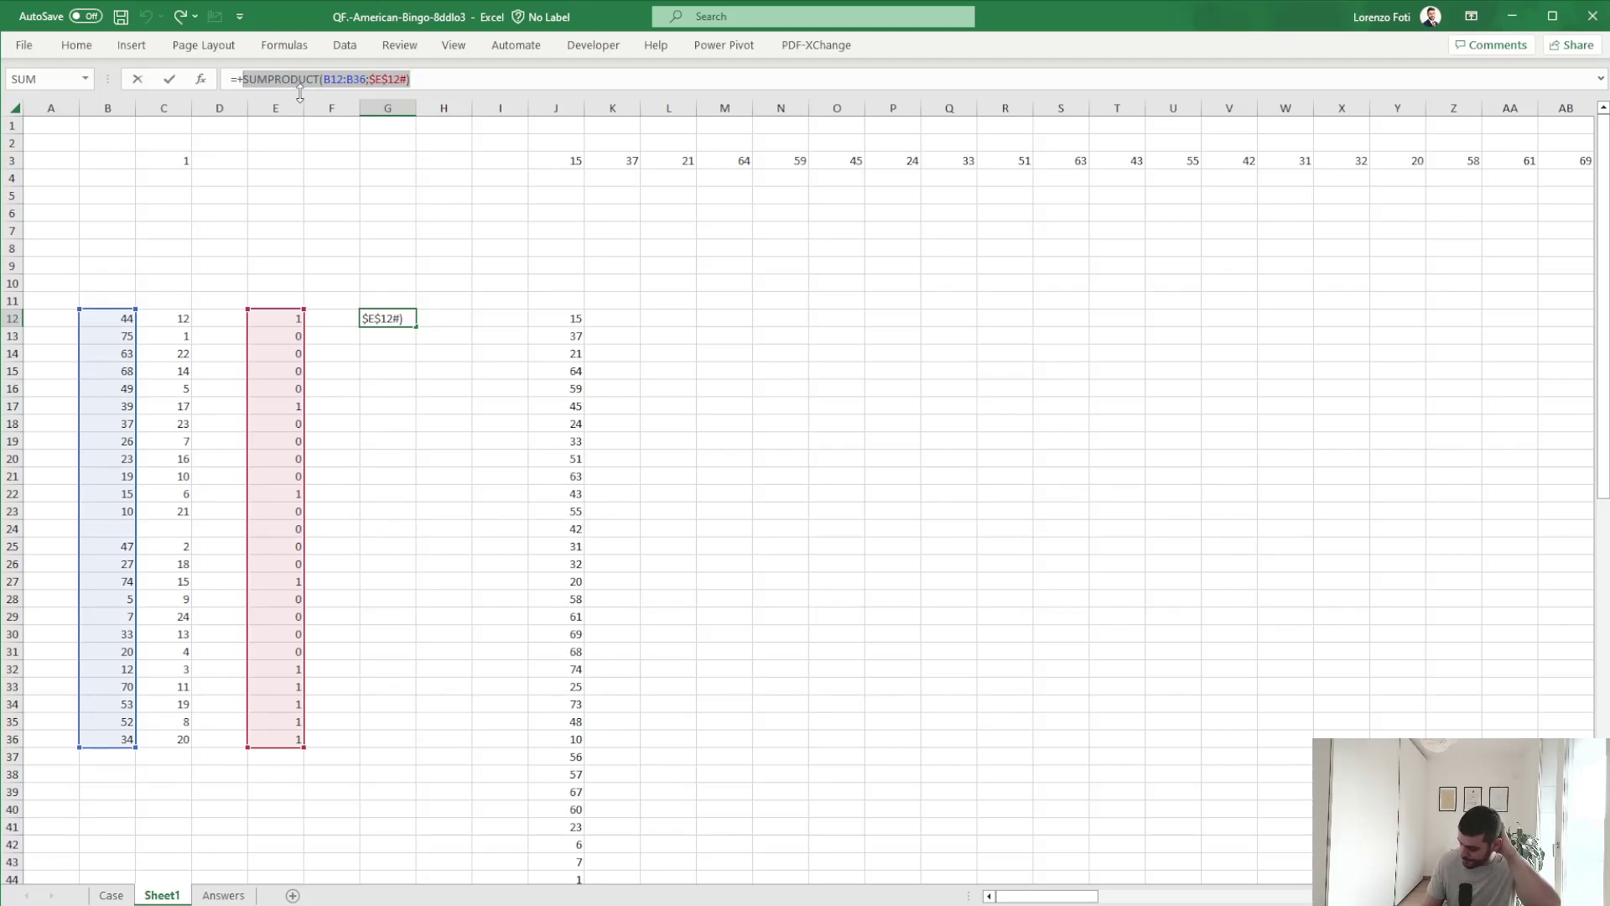
pyautogui.write('filter(')
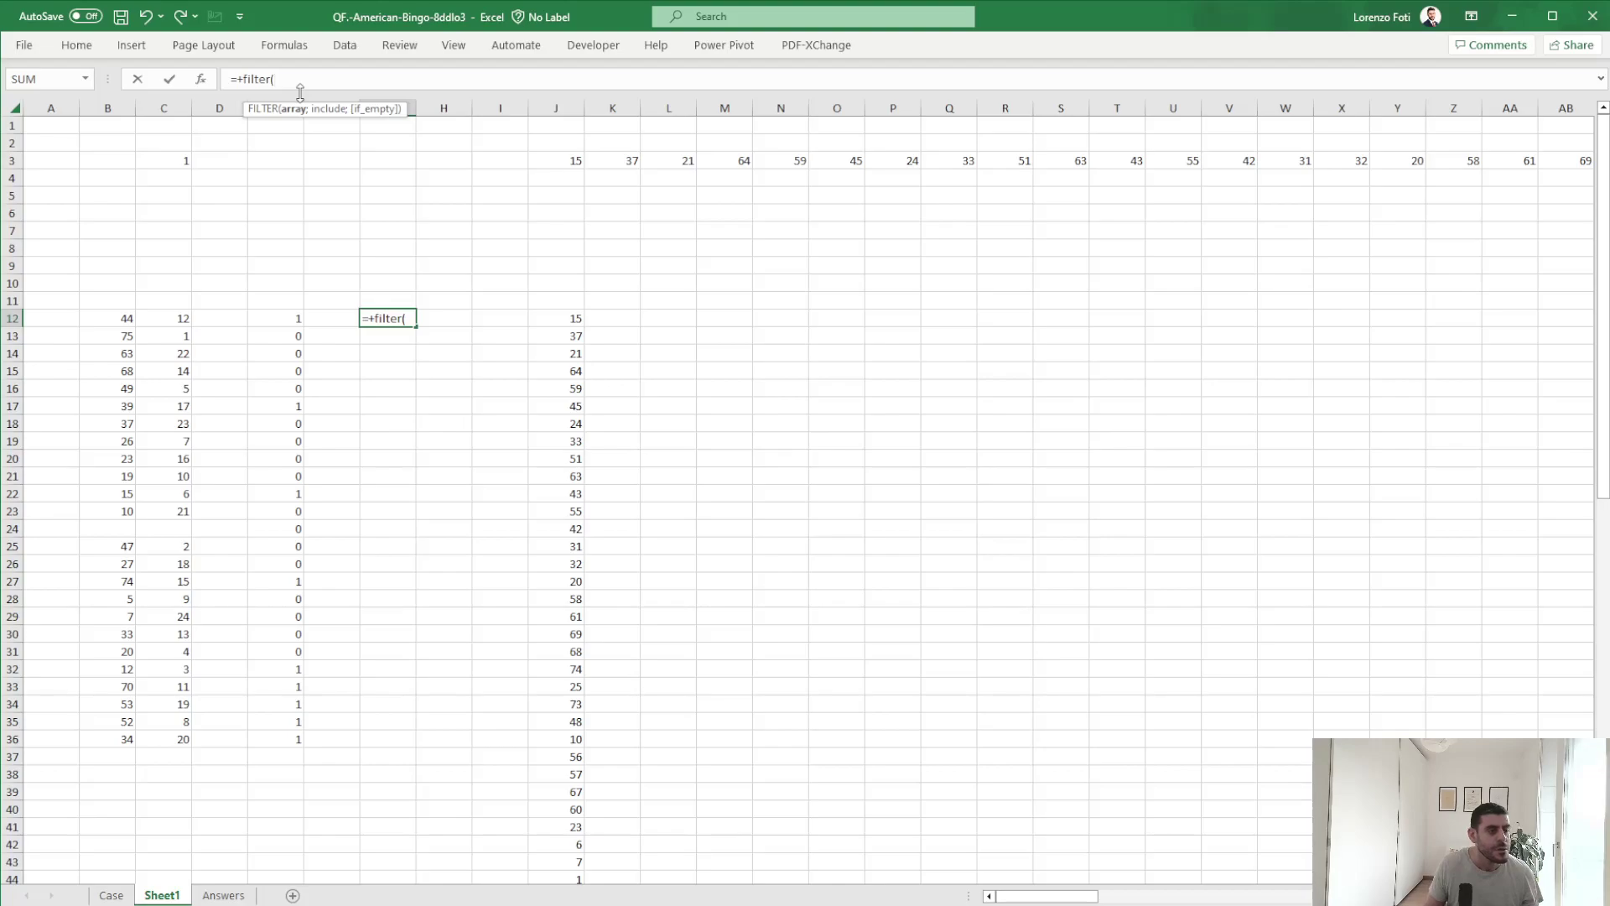
pyautogui.moveTo(127, 320); pyautogui.dragTo(104, 728)
pyautogui.hotkey('shift', 'Down')
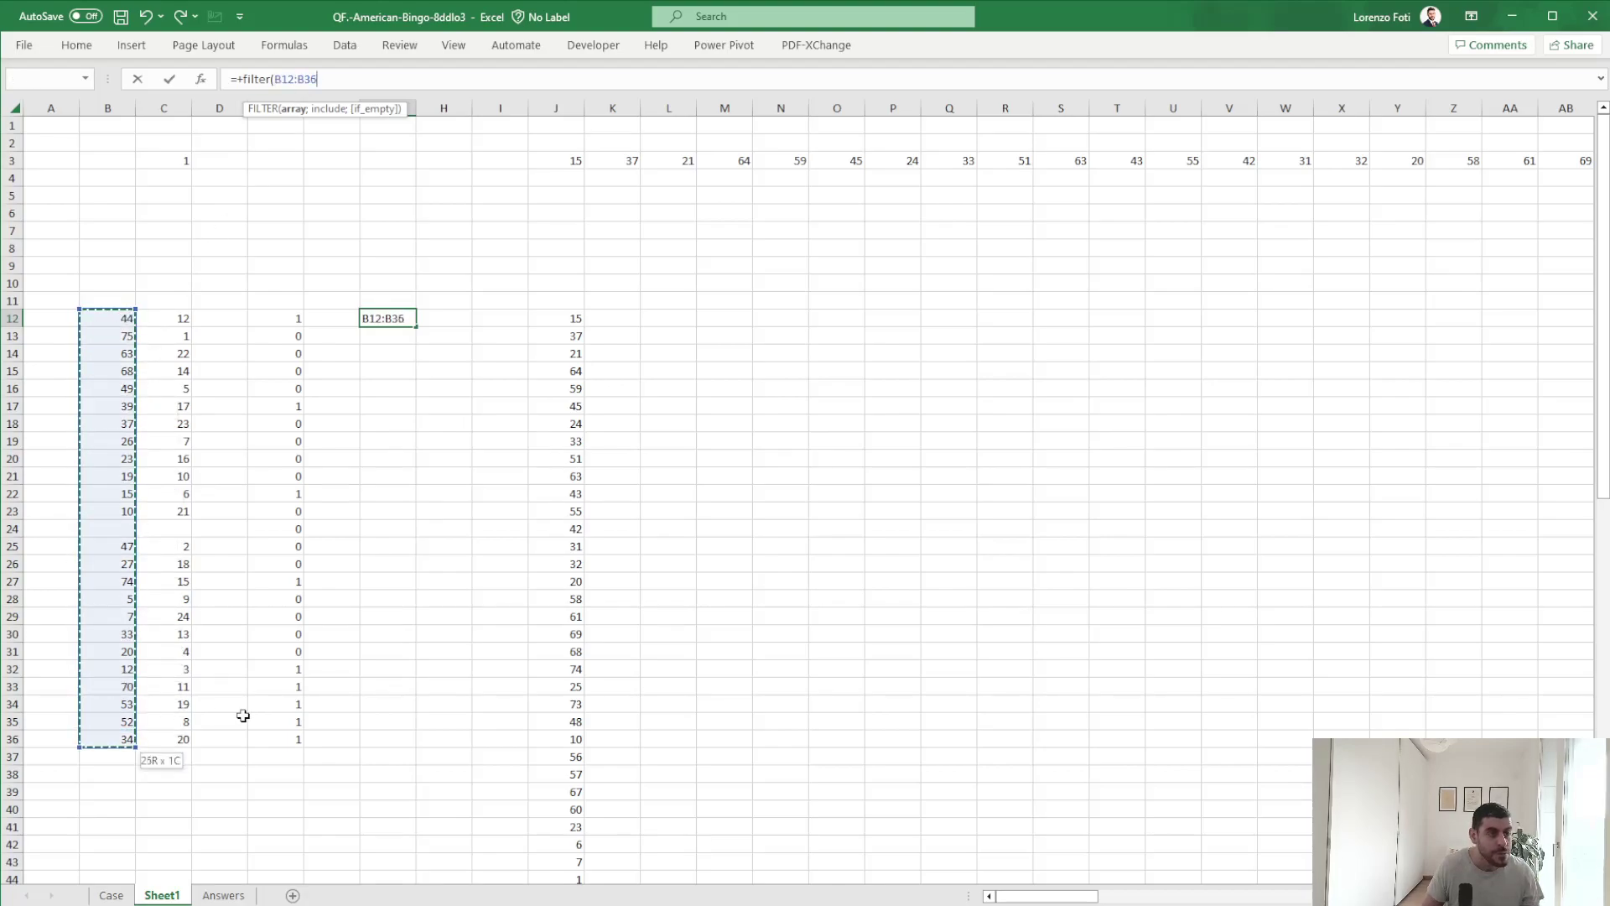
pyautogui.write(';')
pyautogui.press('Left')
pyautogui.press('Left')
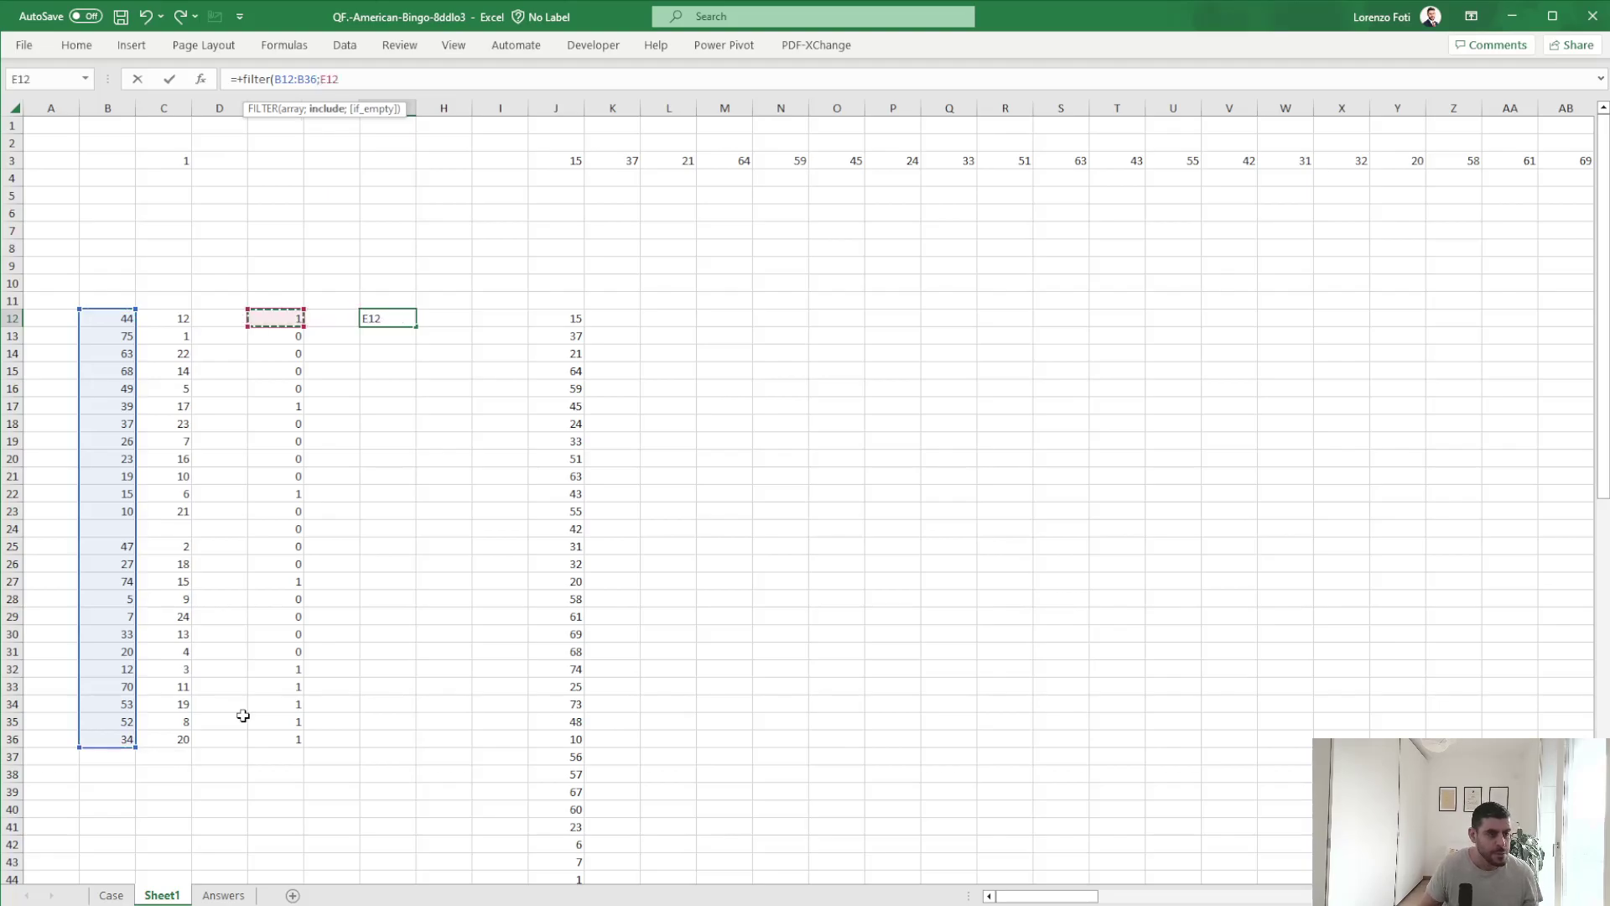
pyautogui.hotkey('ctrl', 'shift', 'Down')
pyautogui.write('=1)')
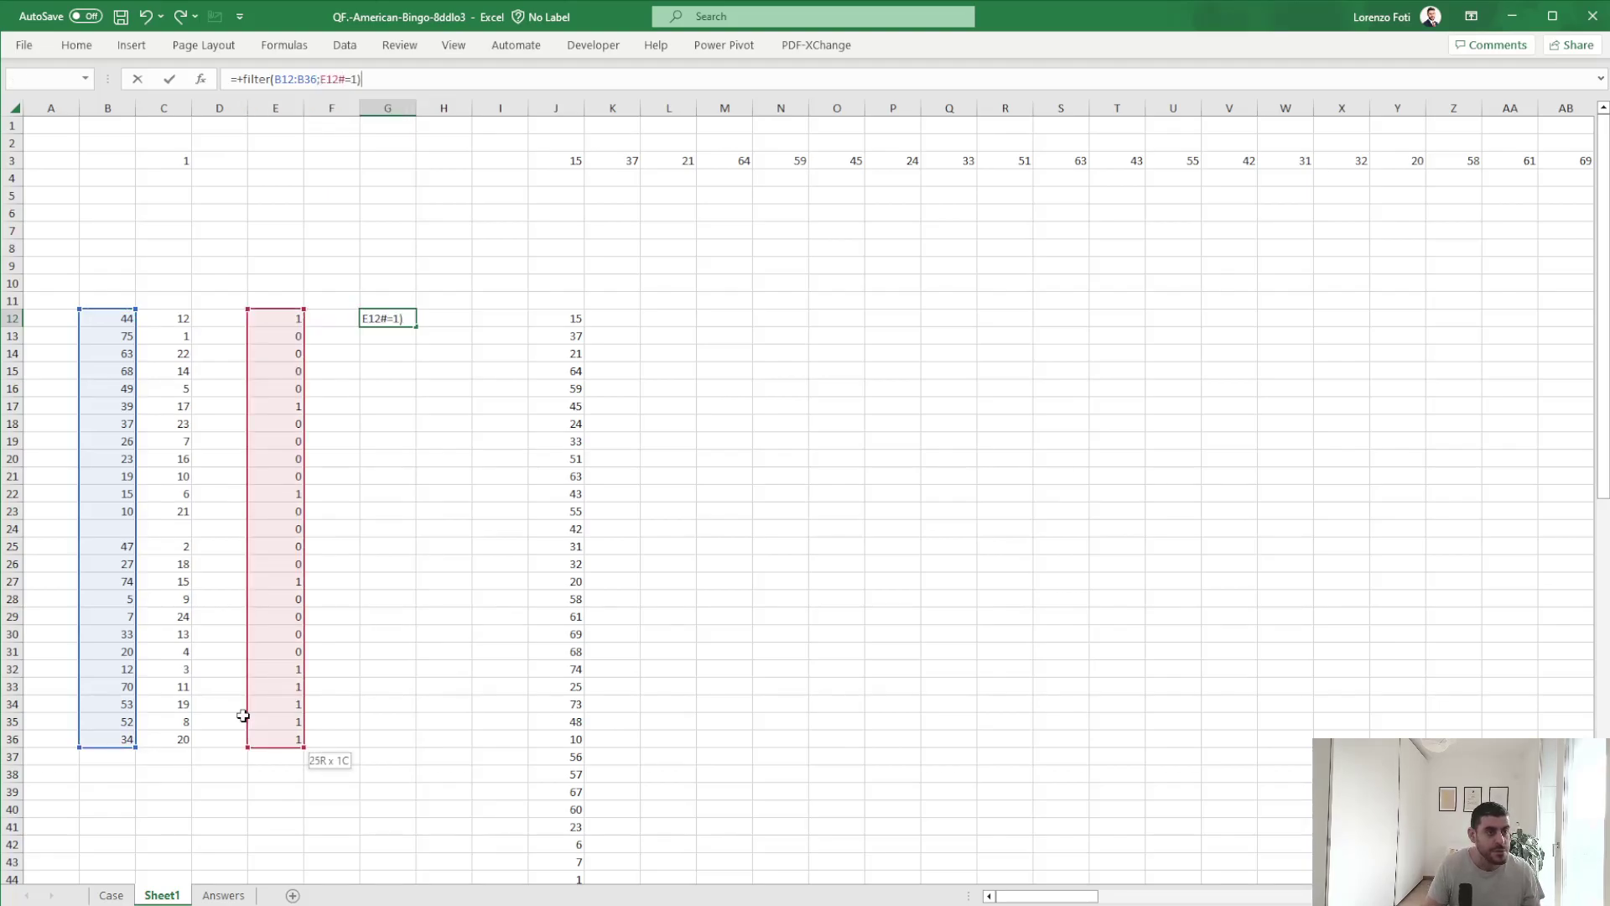
pyautogui.click(335, 79)
pyautogui.press('F4')
pyautogui.press('Tab')
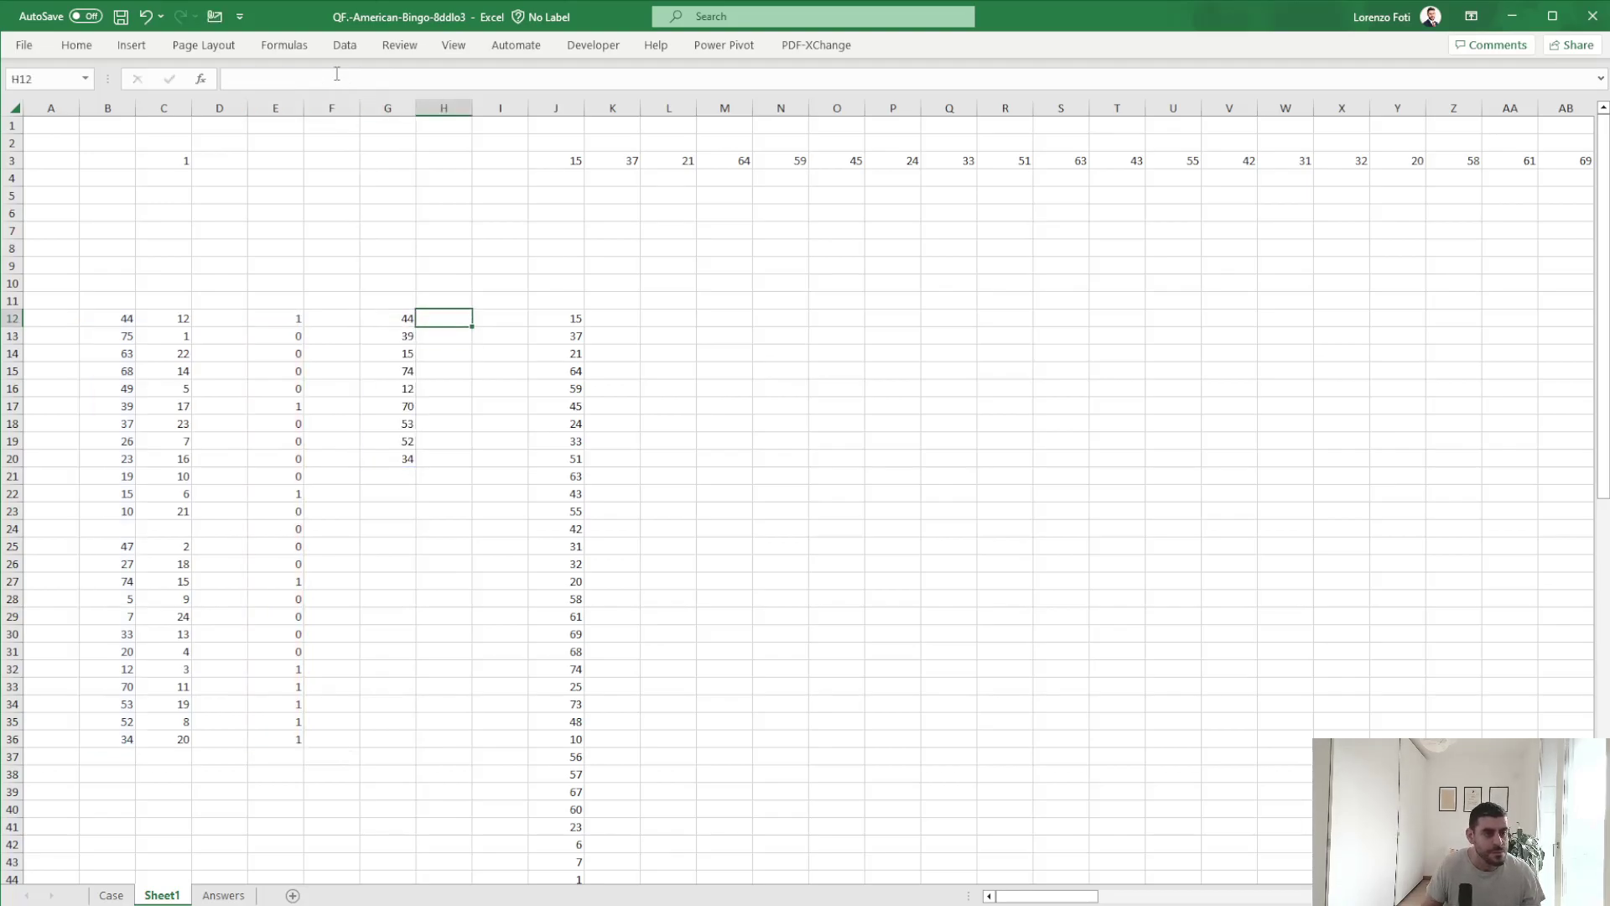
pyautogui.hotkey('ctrl', 'r')
pyautogui.press('Left')
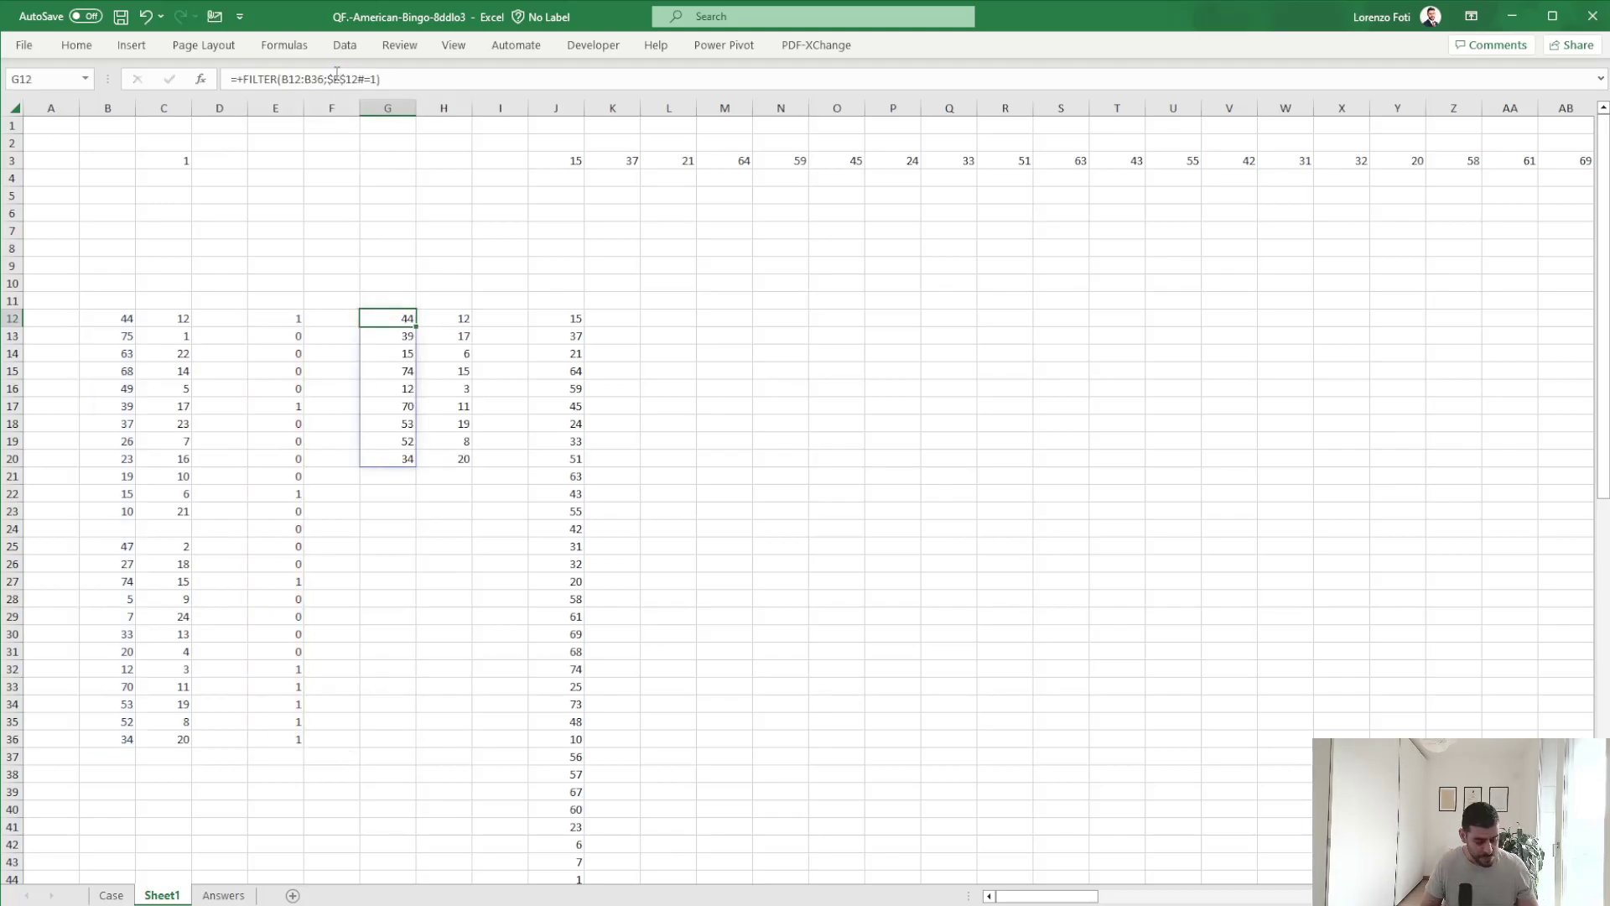
# Name the spilled range G12# p1ticket and the spilled range H12# p2ticket.
pyautogui.hotkey('ctrl', 'shift', 'Down')
pyautogui.click(41, 79)
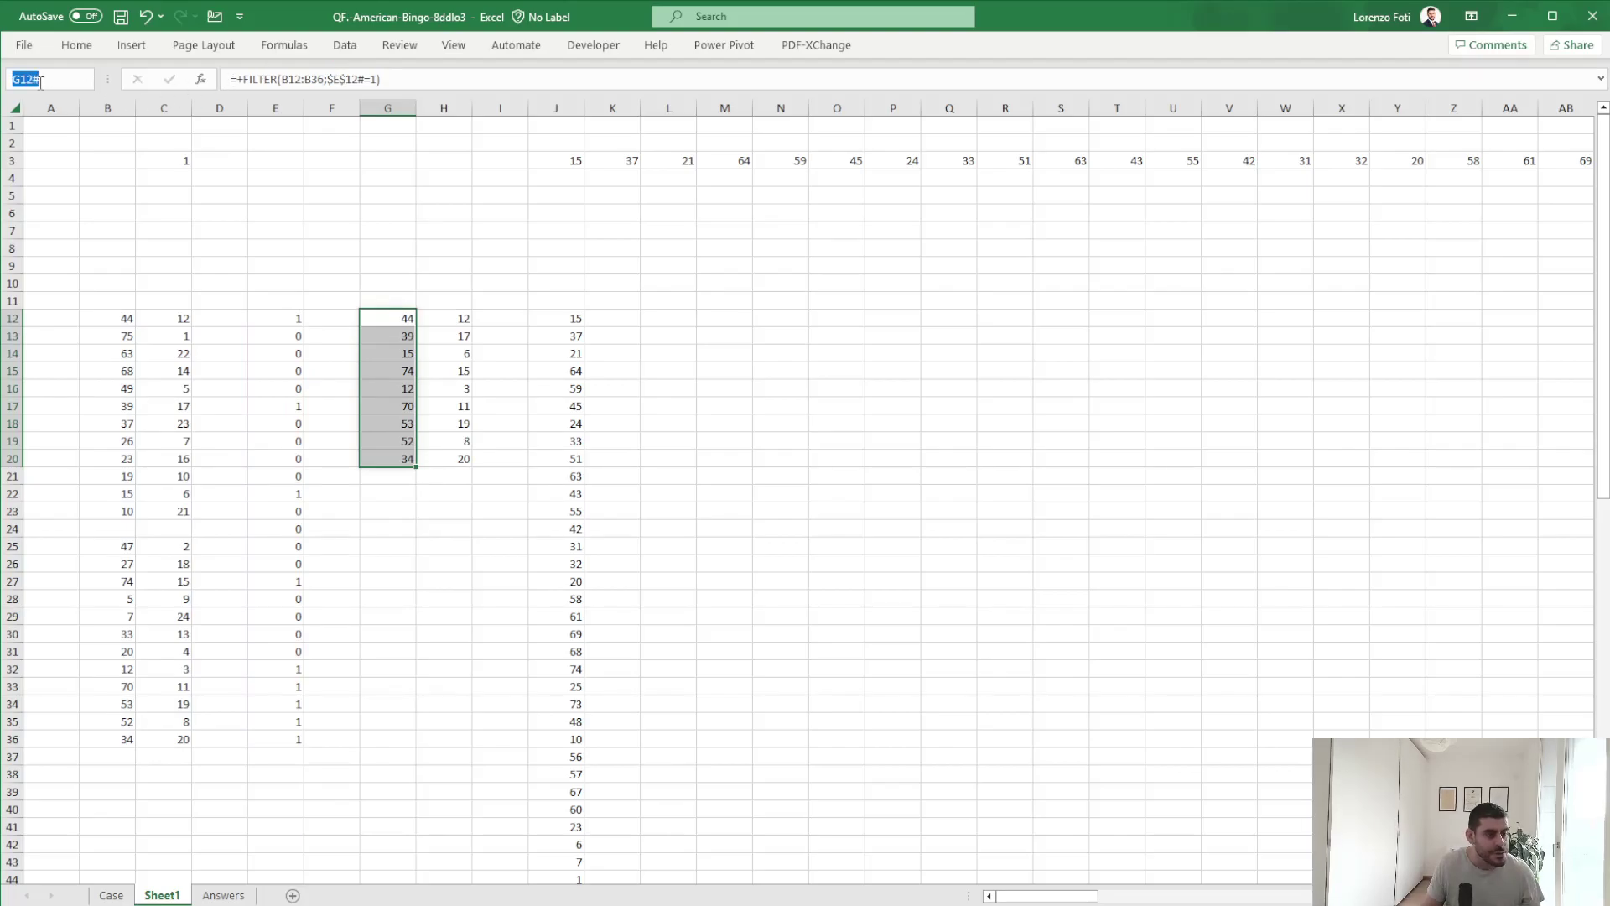
pyautogui.write('p1ticket')
pyautogui.press('Return')
pyautogui.press('Right')
pyautogui.hotkey('ctrl', 'shift', 'Down')
pyautogui.click(40, 82)
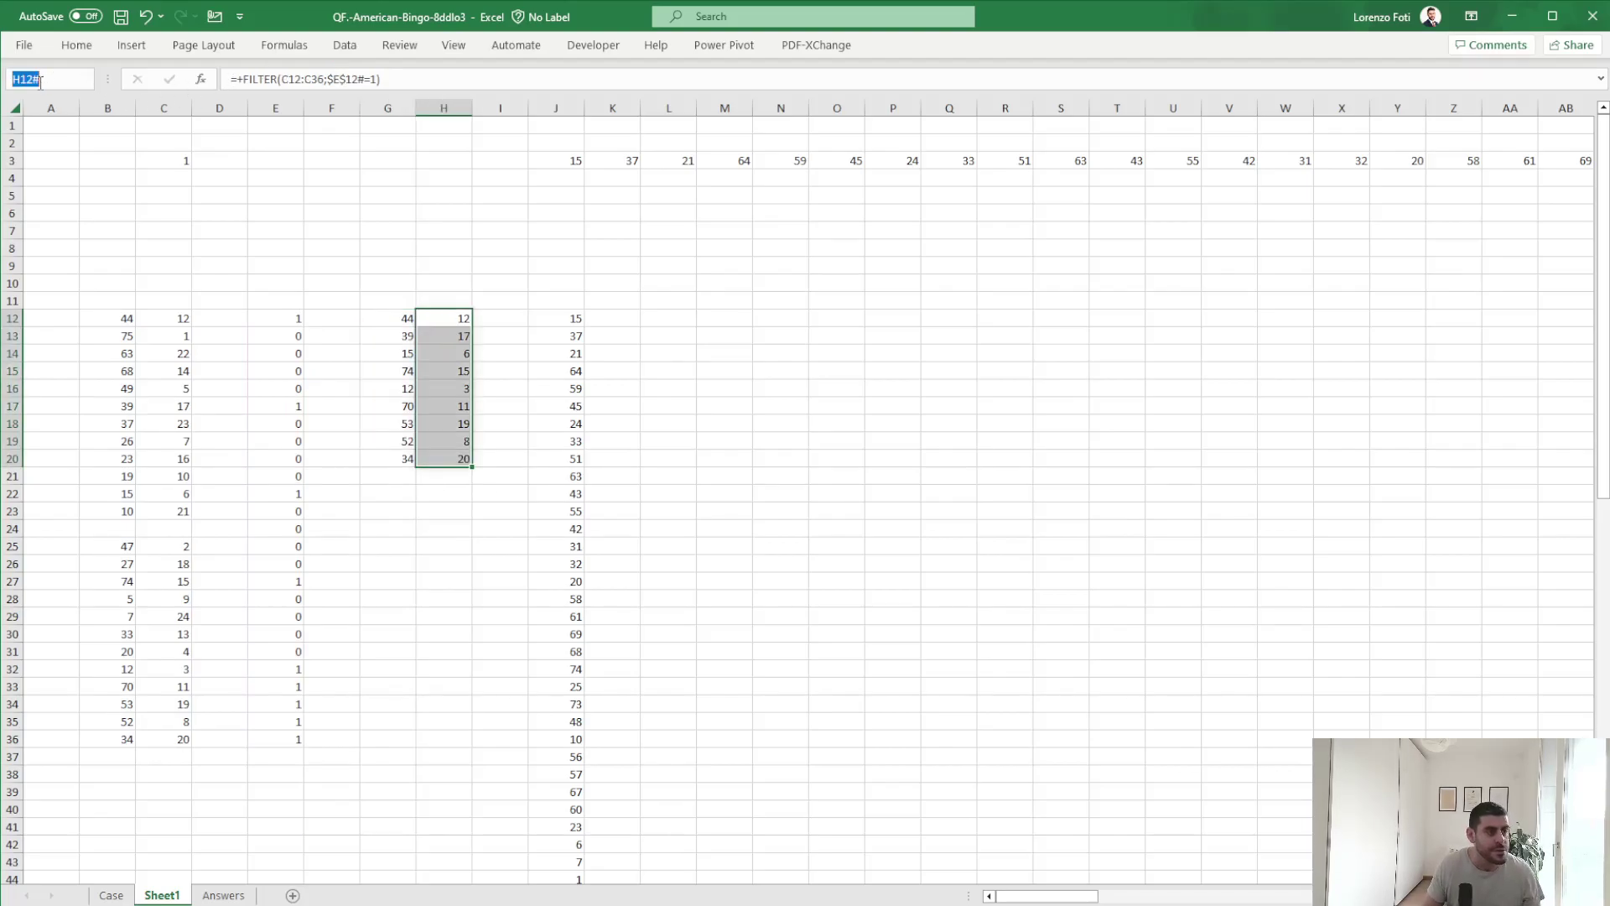
pyautogui.write('p2ticket')
pyautogui.press('Return')
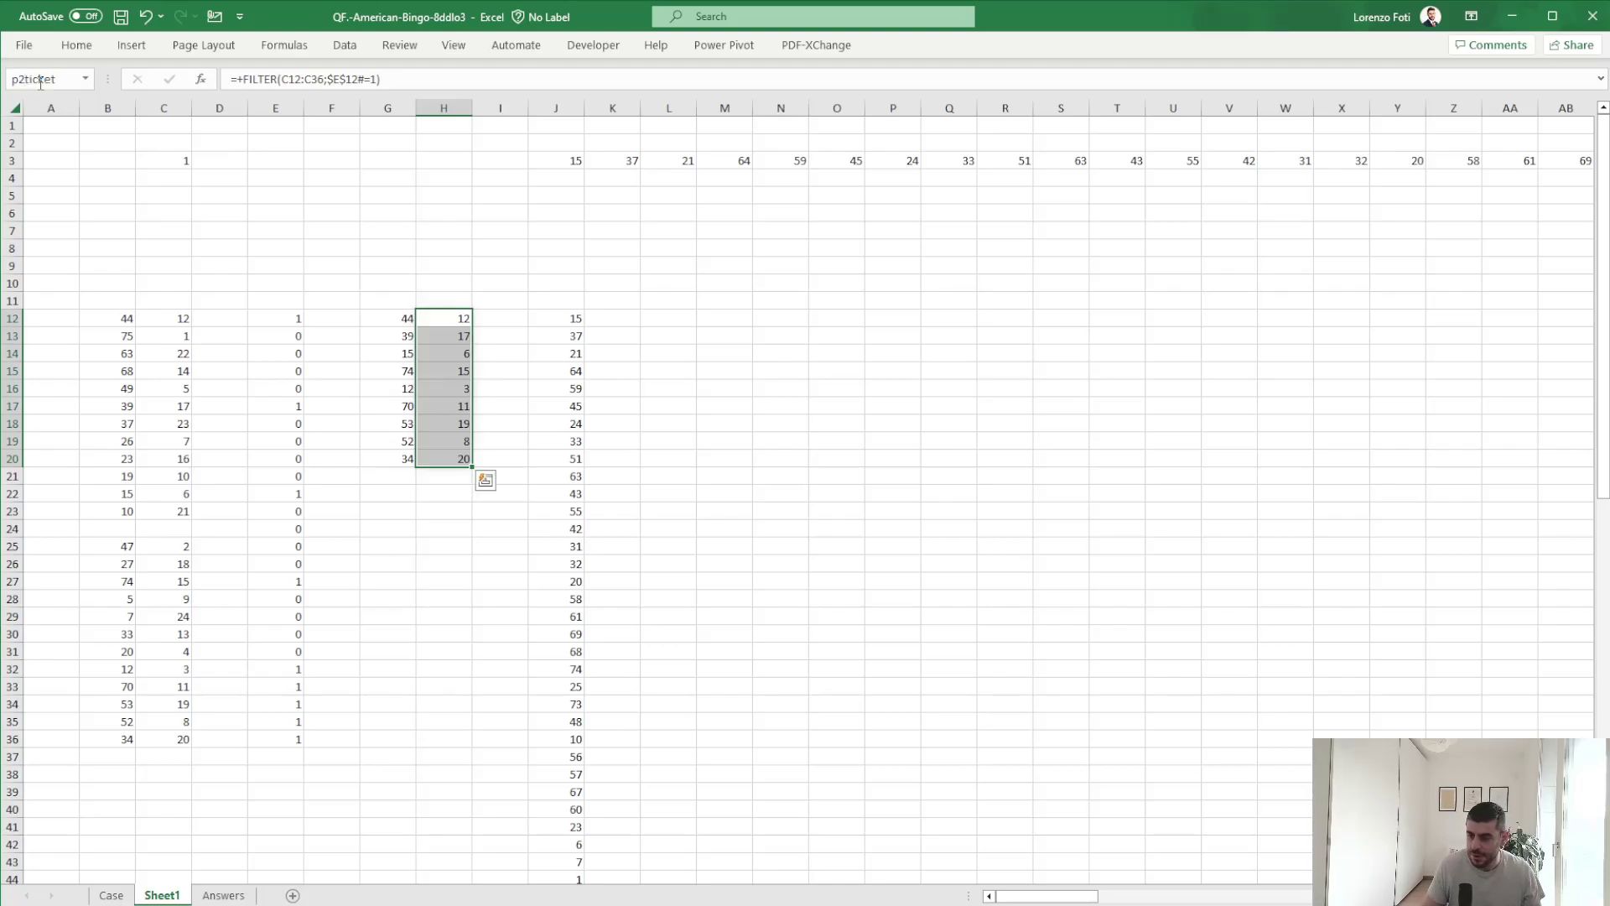
# Enter the column headers p1 in K11 and p1 cum in L11.
pyautogui.click(615, 312)
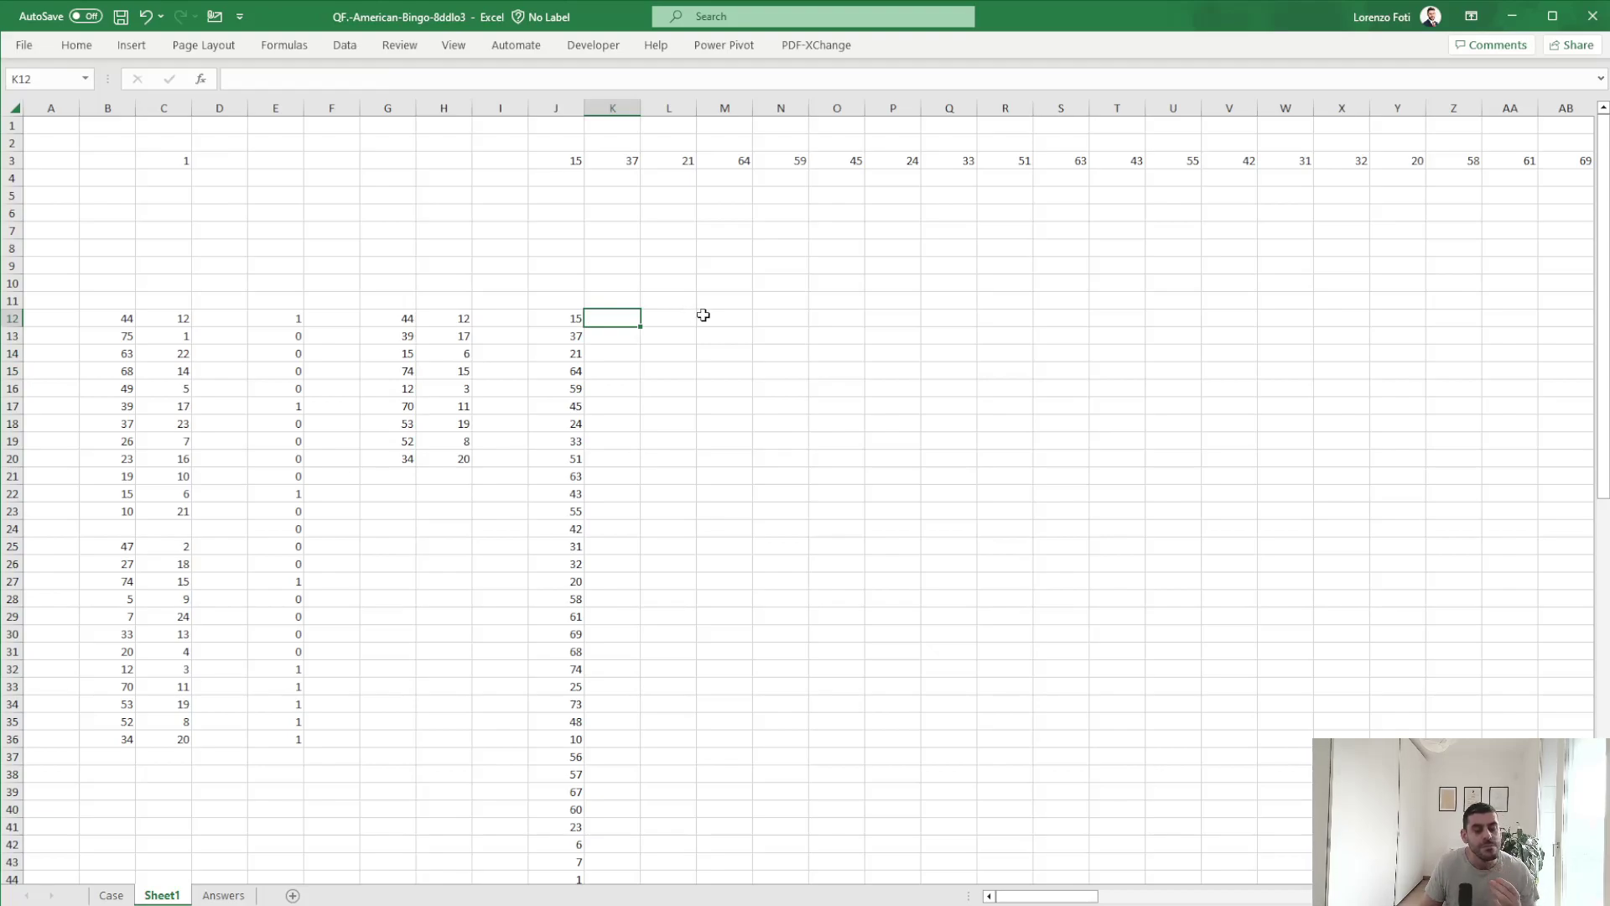
pyautogui.press('Up')
pyautogui.write('p1')
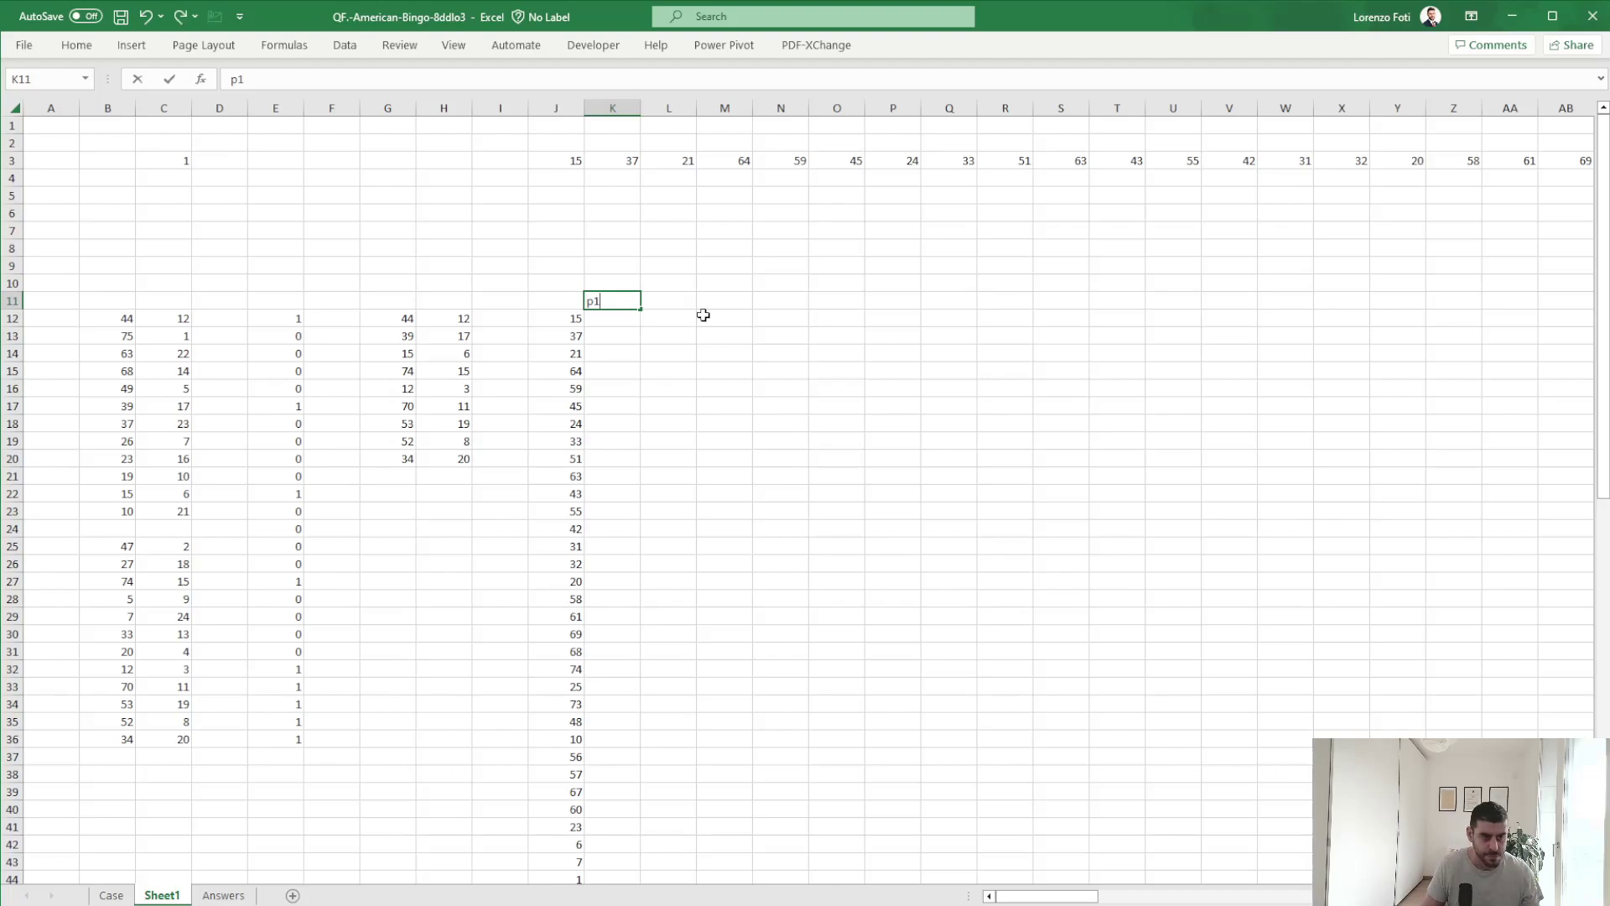
pyautogui.press('Tab')
pyautogui.write('p1 cum')
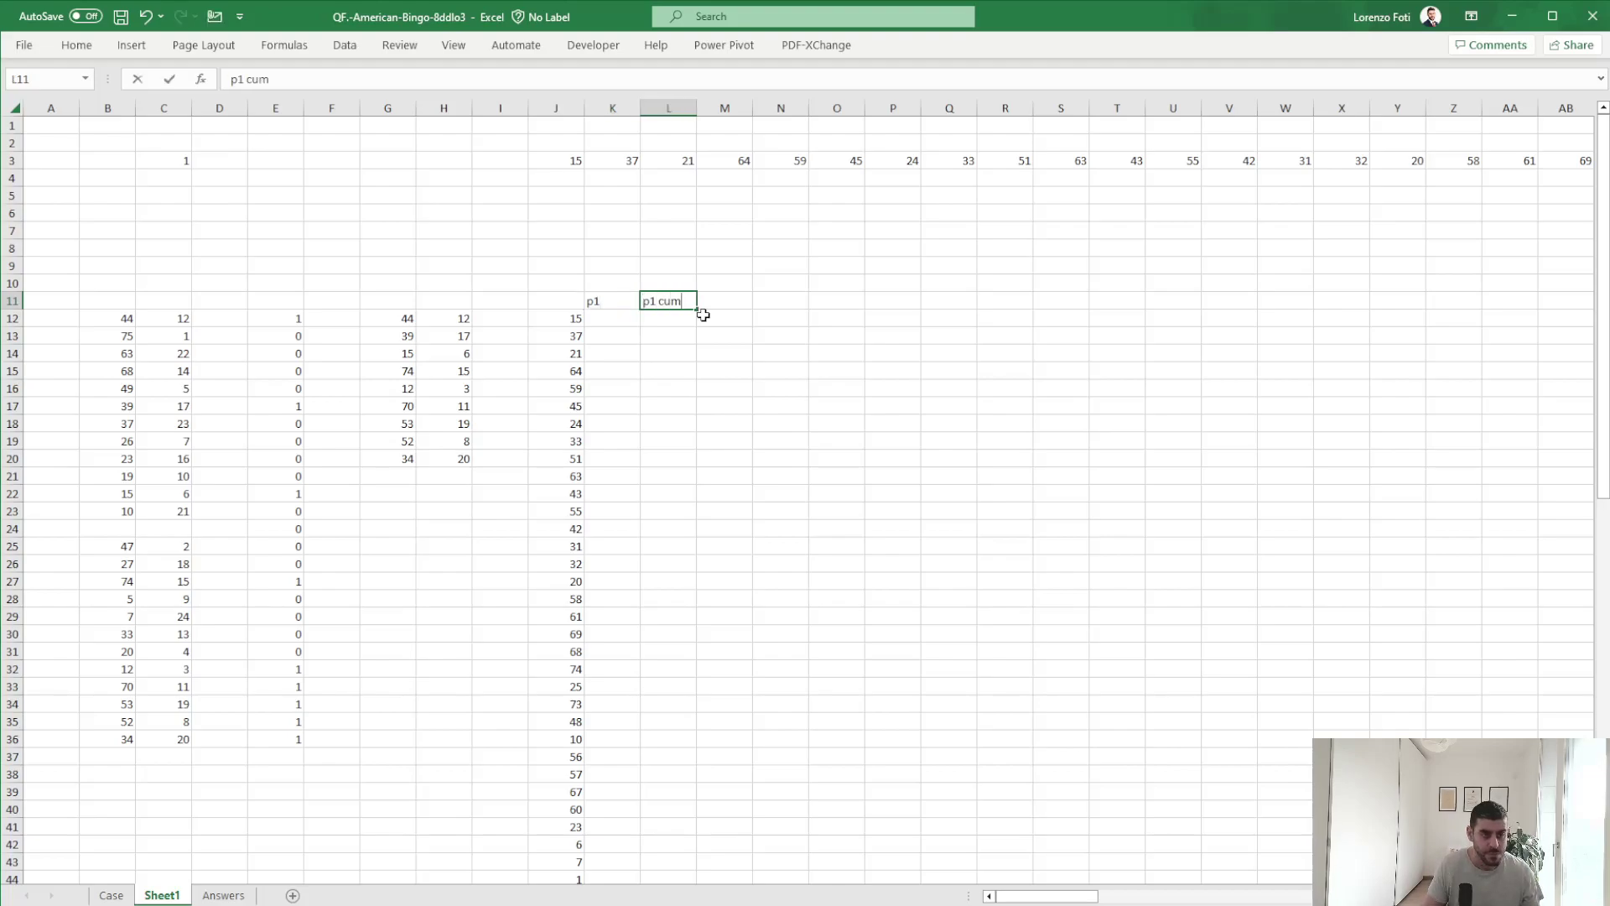
# Copy the two headers from K11:L11 to N11:O11.
pyautogui.hotkey('shift', 'Left')
pyautogui.hotkey('ctrl', 'c')
pyautogui.press('Right')
pyautogui.press('Right')
pyautogui.press('Return')
pyautogui.press('Left')
pyautogui.press('Left')
pyautogui.press('Right')
pyautogui.press('Right')
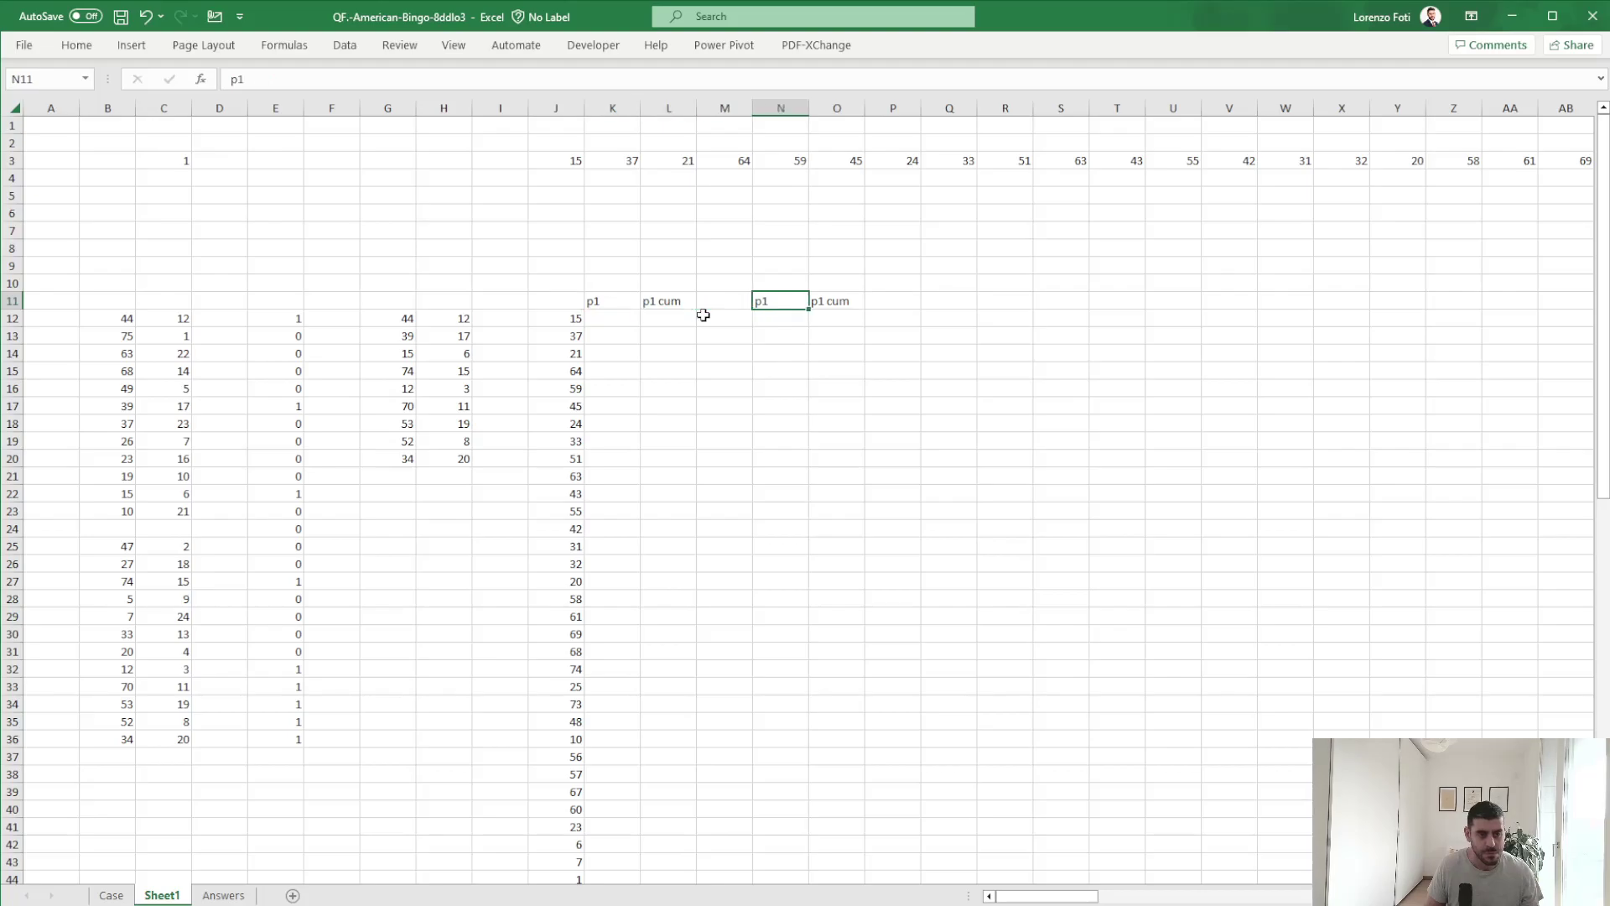
# Change the copied headers to p2 in N11 and p2 cum in O11.
pyautogui.press('F2')
pyautogui.press('BackSpace')
pyautogui.write('2')
pyautogui.press('Return')
pyautogui.press('Up')
pyautogui.press('Right')
pyautogui.press('F2')
pyautogui.press('BackSpace')
pyautogui.press('BackSpace')
pyautogui.press('BackSpace')
pyautogui.press('BackSpace')
pyautogui.write('2 cum')
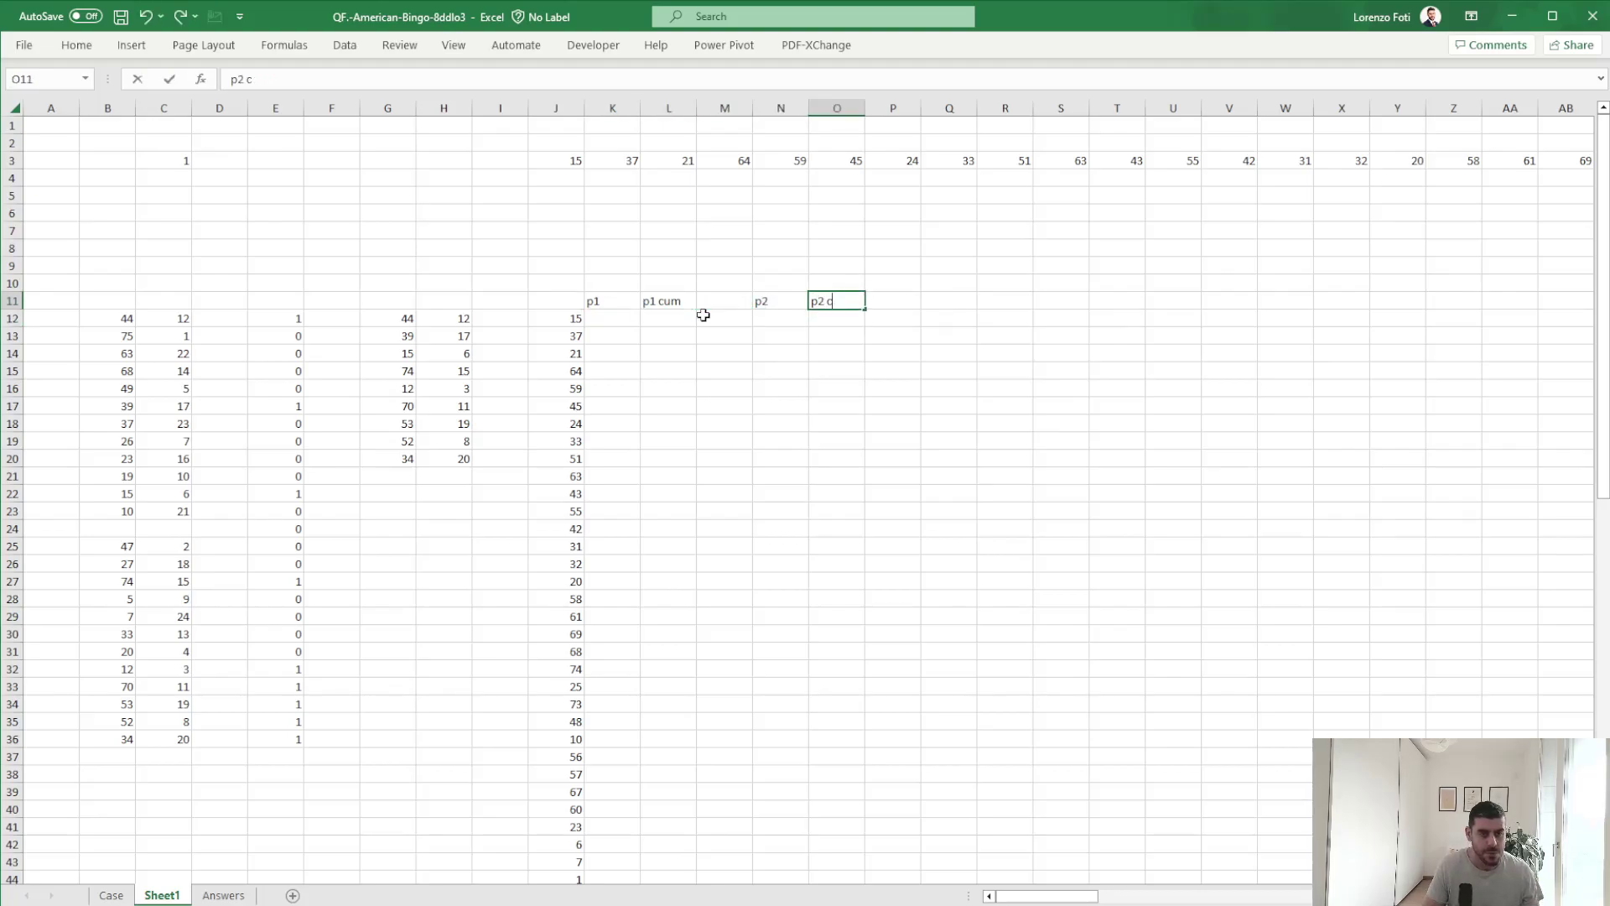
pyautogui.press('Return')
# Enter the formula =+IF(OR($J12=p1ticket);1;0) in K12 to flag drawn numbers on player 1's ticket.
pyautogui.press('Left')
pyautogui.press('Left')
pyautogui.press('Left')
pyautogui.press('Left')
pyautogui.write('+if(or(')
pyautogui.press('Left')
pyautogui.press('F4')
pyautogui.press('F4')
pyautogui.press('F4')
pyautogui.write('=p1tc')
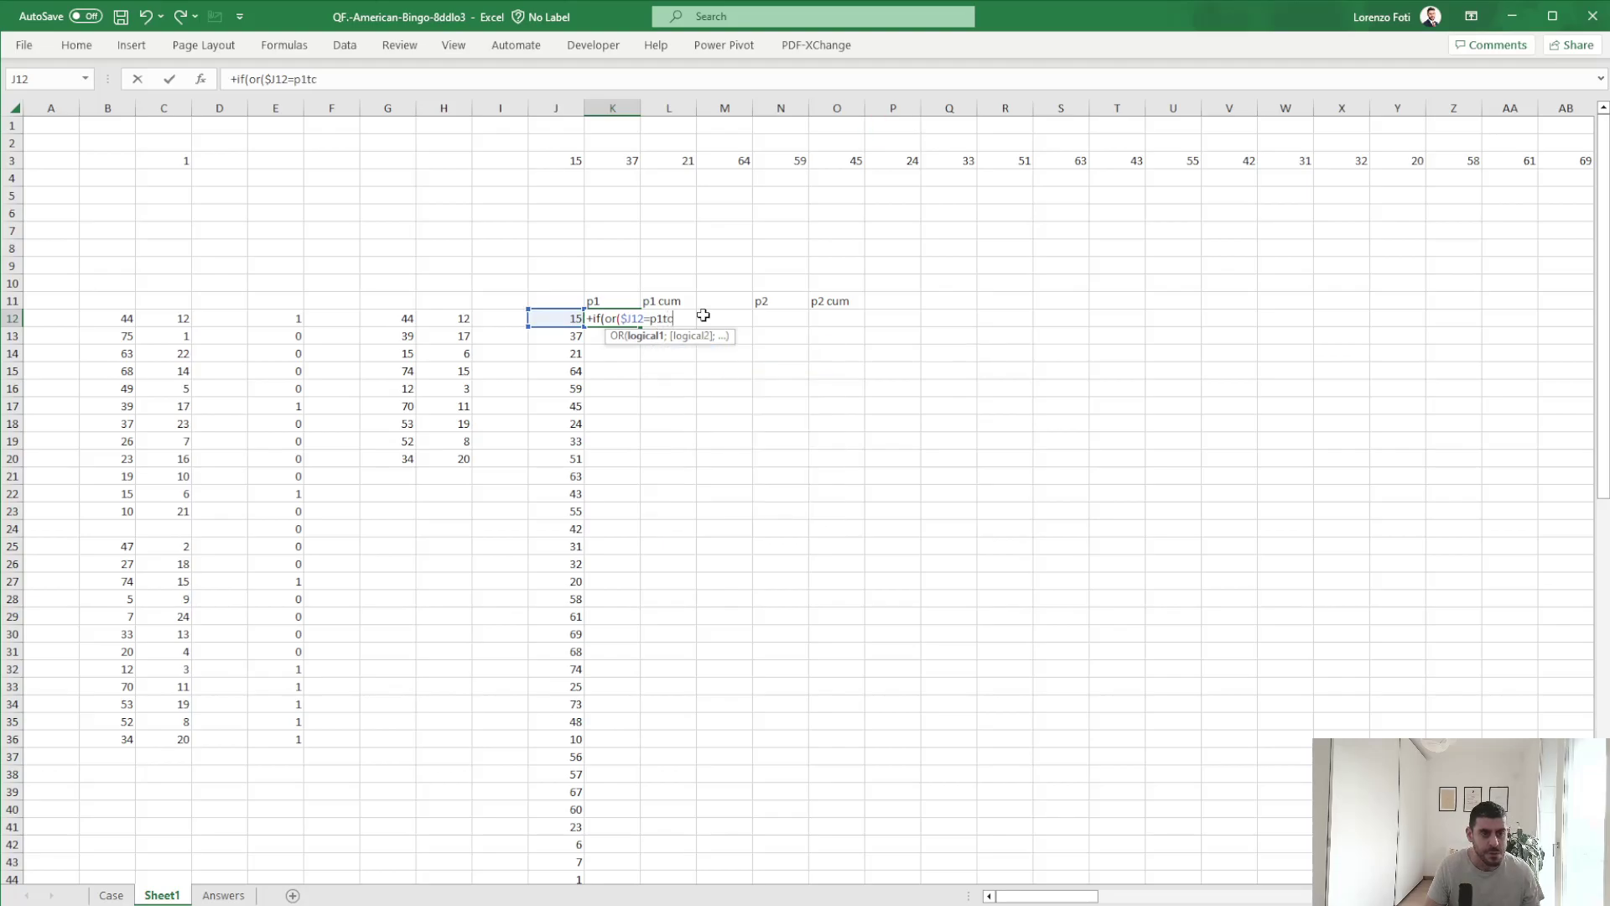
pyautogui.press('BackSpace')
pyautogui.write('i')
pyautogui.press('Tab')
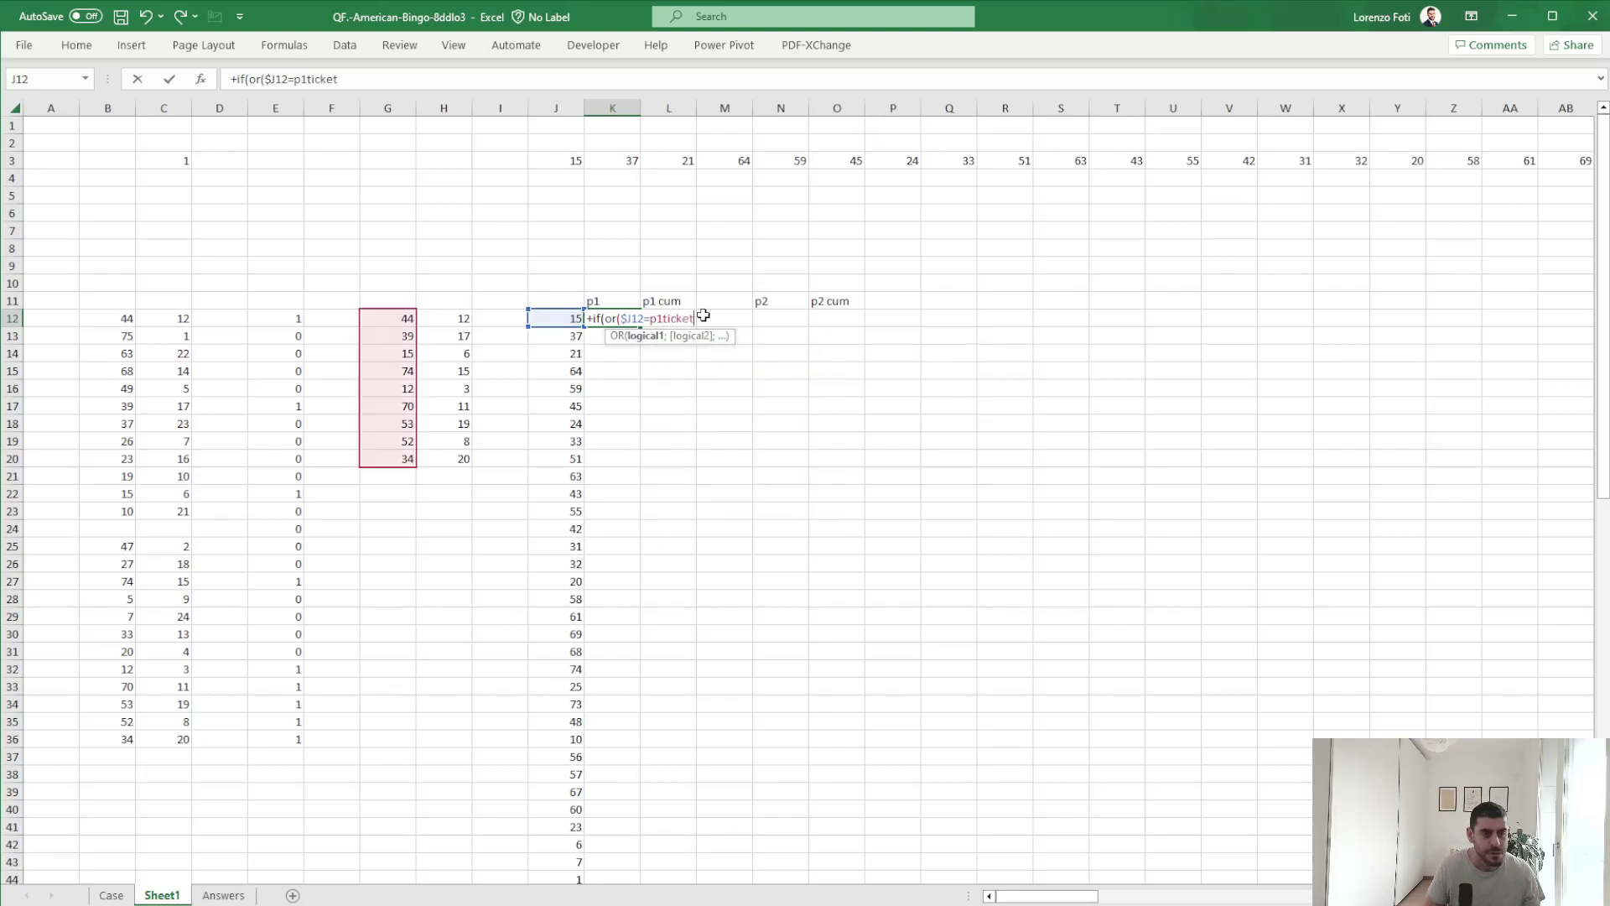
pyautogui.write(');1;0)')
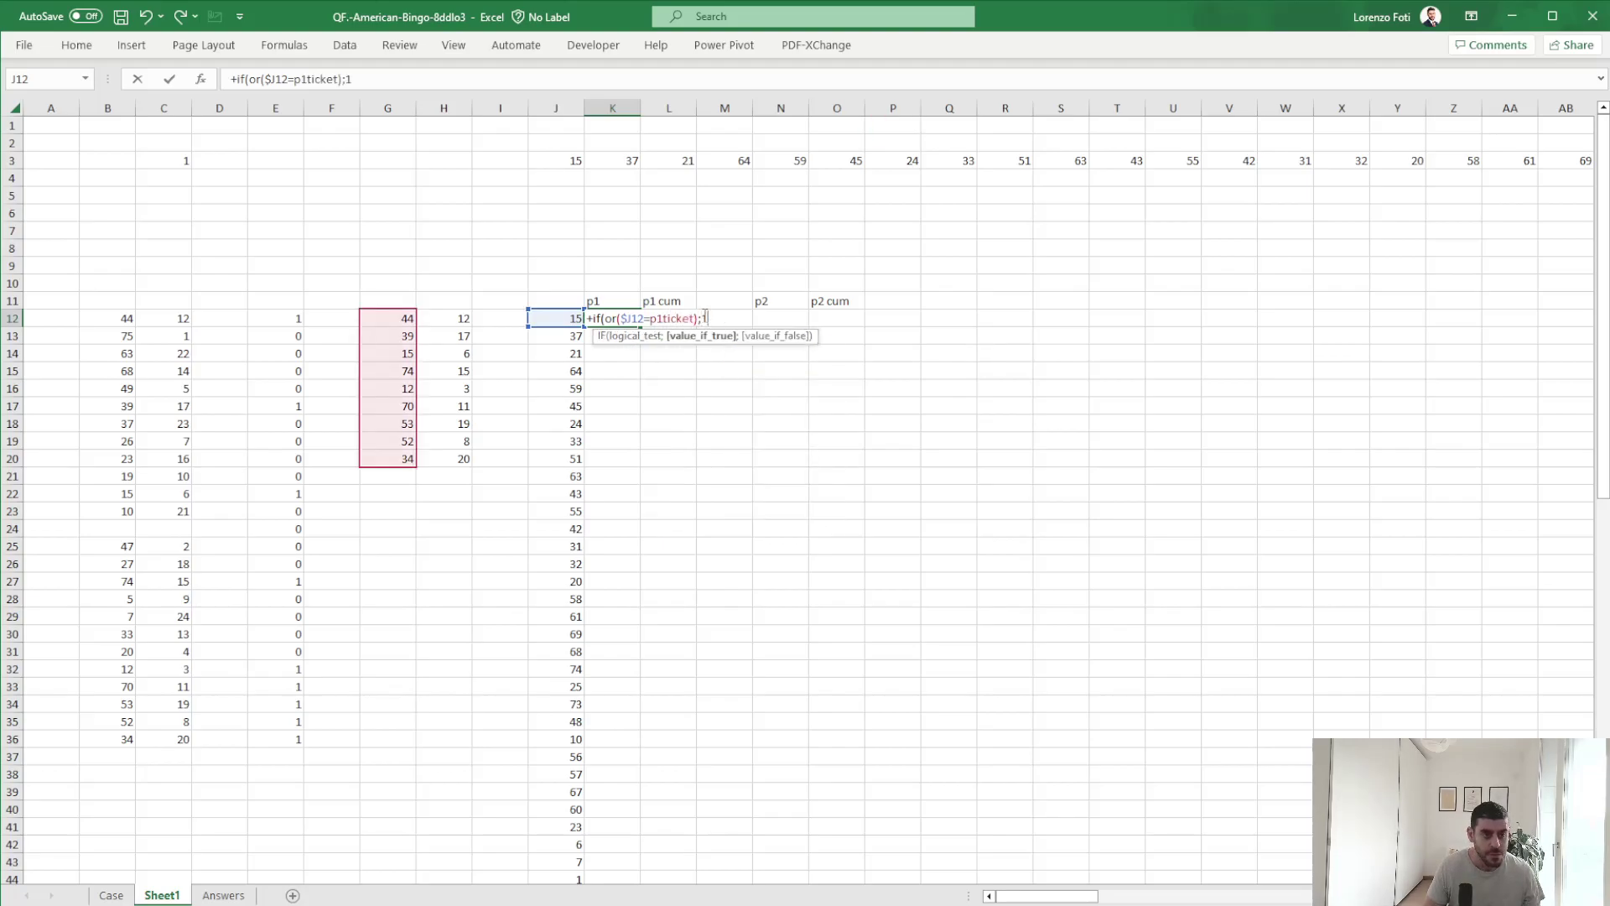
pyautogui.press('Return')
# Fill the K12 formula down the p1 column alongside all the drawn numbers in column J.
pyautogui.press('Up')
pyautogui.press('Left')
pyautogui.hotkey('ctrl', 'Down')
pyautogui.press('Right')
pyautogui.hotkey('ctrl', 'shift', 'Up')
pyautogui.hotkey('ctrl', 'd')
# Start the p1 cum running total with +K12 in L12 and +L12+K13 in L13.
pyautogui.hotkey('ctrl', 'Up')
pyautogui.hotkey('ctrl', 'Up')
pyautogui.press('Down')
pyautogui.press('Down')
pyautogui.press('Down')
pyautogui.press('Right')
pyautogui.press('Right')
pyautogui.press('Down')
pyautogui.press('Down')
pyautogui.press('Down')
pyautogui.press('Down')
pyautogui.press('Down')
pyautogui.press('Left')
pyautogui.press('Down')
pyautogui.write('+')
pyautogui.press('Left')
pyautogui.press('Return')
pyautogui.write('+')
pyautogui.press('Up')
pyautogui.write('+')
pyautogui.press('Left')
pyautogui.press('Return')
# Fill the running-total formula from L13 down to the last drawn number.
pyautogui.press('Up')
pyautogui.press('Left')
pyautogui.hotkey('ctrl', 'Down')
pyautogui.press('Right')
pyautogui.hotkey('ctrl', 'shift', 'Up')
pyautogui.hotkey('ctrl', 'd')
# Copy the p1 and p1 cum formulas from columns K and L, starting at row 12, into the p2 columns from N12.
pyautogui.hotkey('ctrl', 'Up')
pyautogui.hotkey('ctrl', 'Up')
pyautogui.hotkey('ctrl', 'Up')
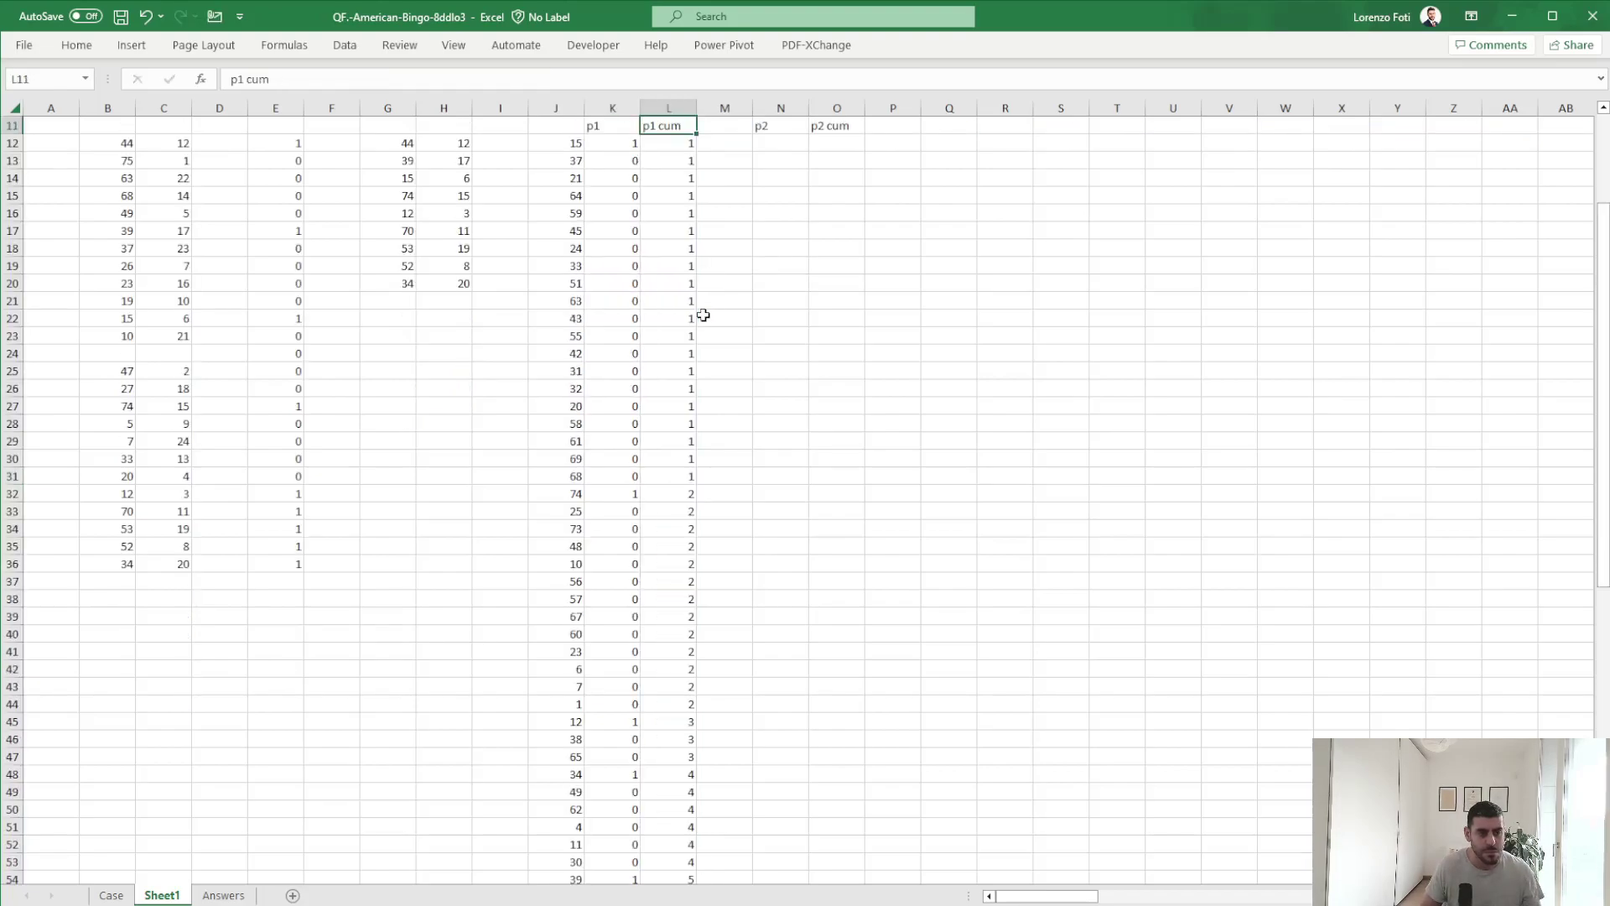
pyautogui.press('Down')
pyautogui.press('Right')
pyautogui.press('Right')
pyautogui.press('Down')
pyautogui.press('Down')
pyautogui.press('Down')
pyautogui.press('Down')
pyautogui.press('Down')
pyautogui.press('Down')
pyautogui.press('Down')
pyautogui.press('Down')
pyautogui.press('Down')
pyautogui.press('Down')
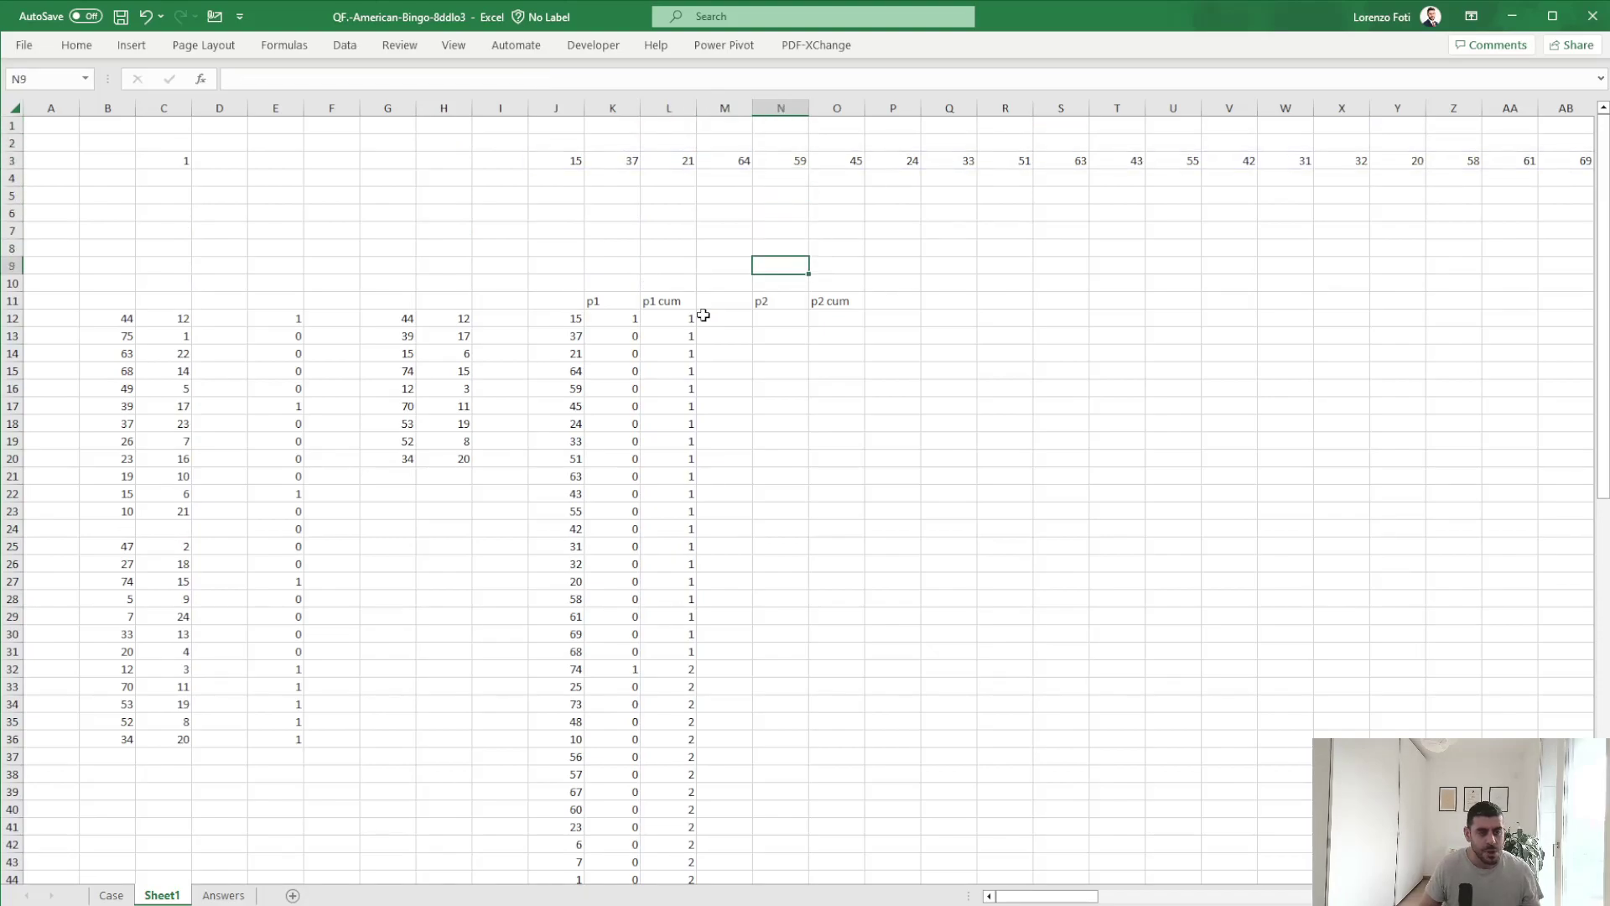
pyautogui.press('Left')
pyautogui.press('Left')
pyautogui.press('Left')
pyautogui.hotkey('ctrl', 'shift', 'Down')
pyautogui.hotkey('shift', 'Right')
pyautogui.hotkey('ctrl', 'c')
pyautogui.press('Up')
pyautogui.press('Right')
pyautogui.press('Down')
pyautogui.press('Down')
pyautogui.press('Right')
pyautogui.press('Right')
pyautogui.press('Up')
pyautogui.hotkey('ctrl', 'v')
pyautogui.press('Escape')
pyautogui.press('Up')
pyautogui.press('Down')
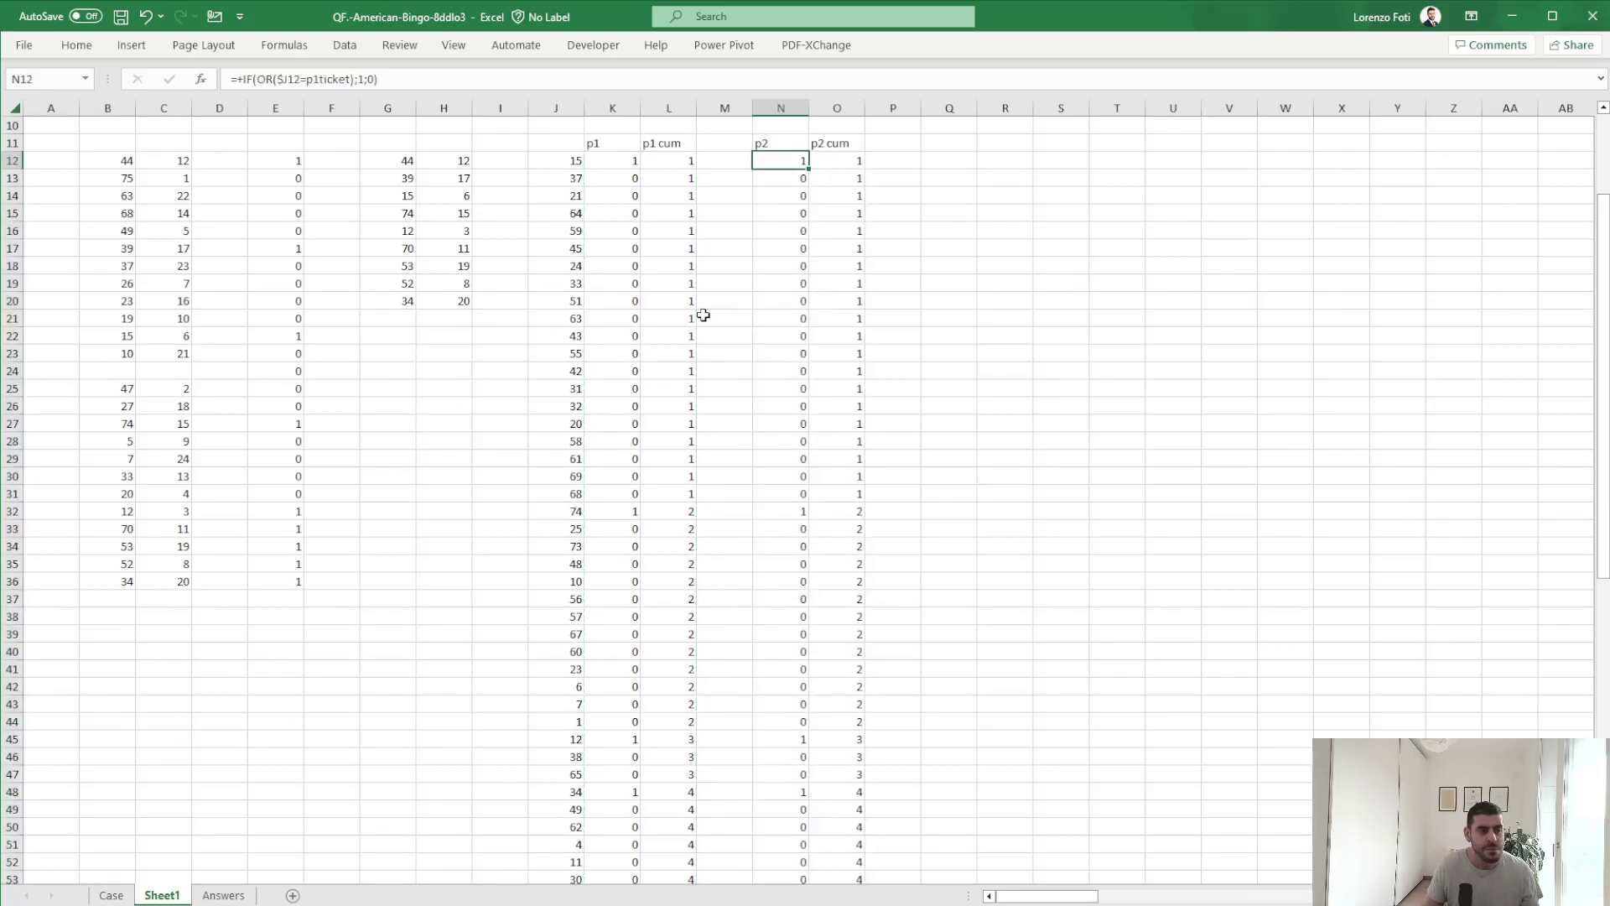
# Make the N12 formula test against p2ticket instead of p1ticket and fill it down the p2 column.
pyautogui.click(320, 79)
pyautogui.press('BackSpace')
pyautogui.write('2')
pyautogui.press('Return')
pyautogui.press('Up')
pyautogui.hotkey('ctrl', 'c')
pyautogui.press('Down')
pyautogui.hotkey('ctrl', 'shift', 'Down')
pyautogui.hotkey('ctrl', 'v')
pyautogui.press('Up')
pyautogui.press('Up')
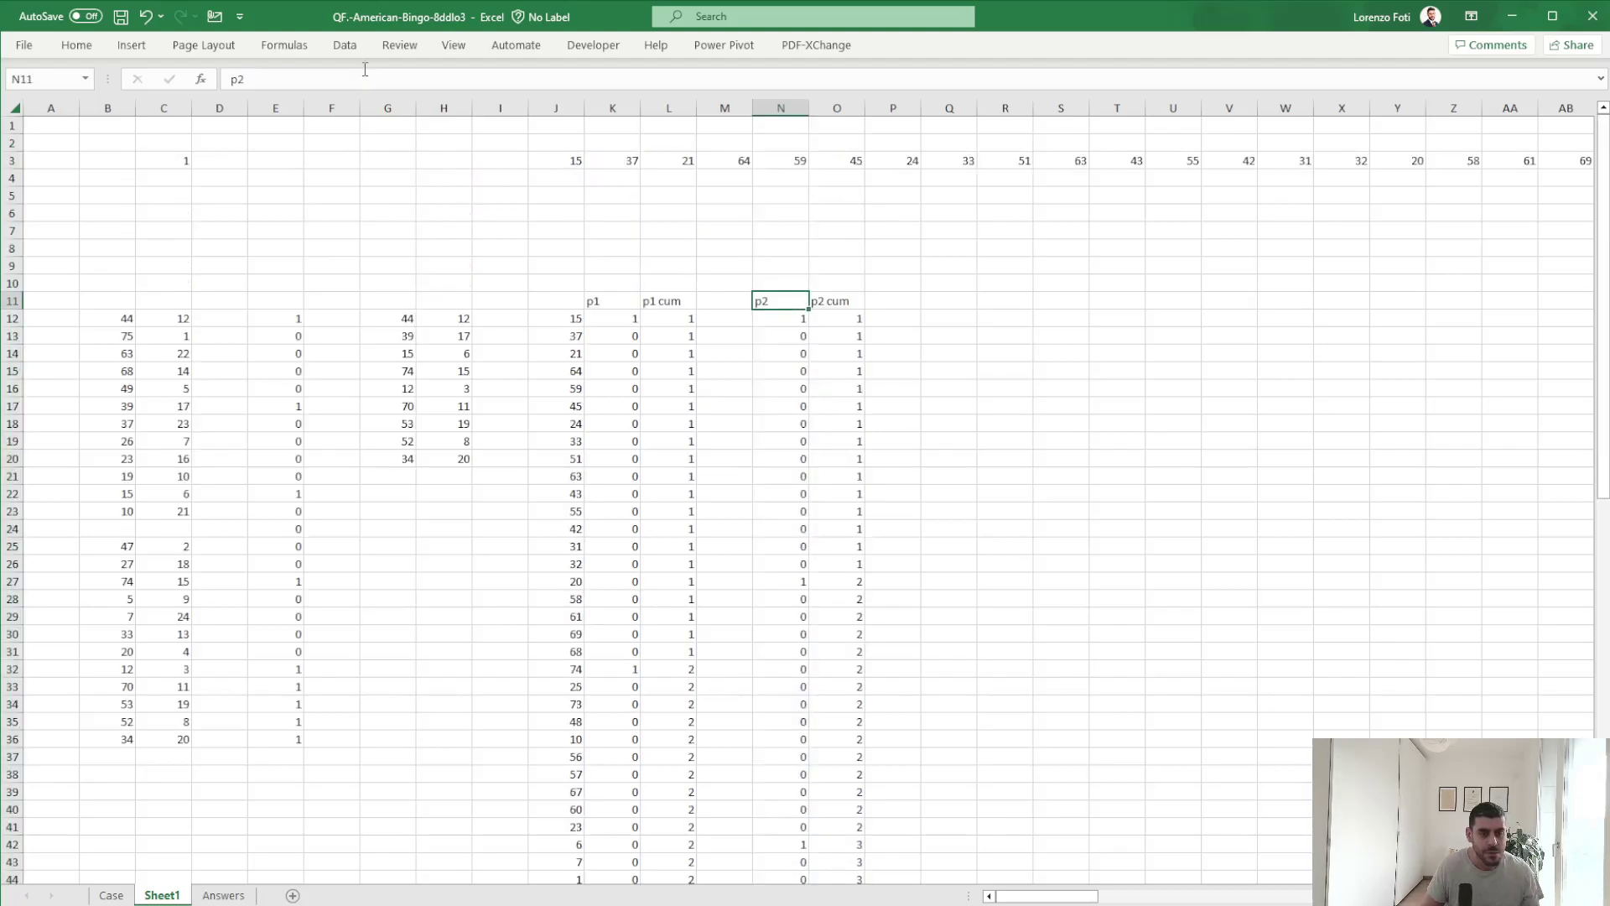
pyautogui.press('Right')
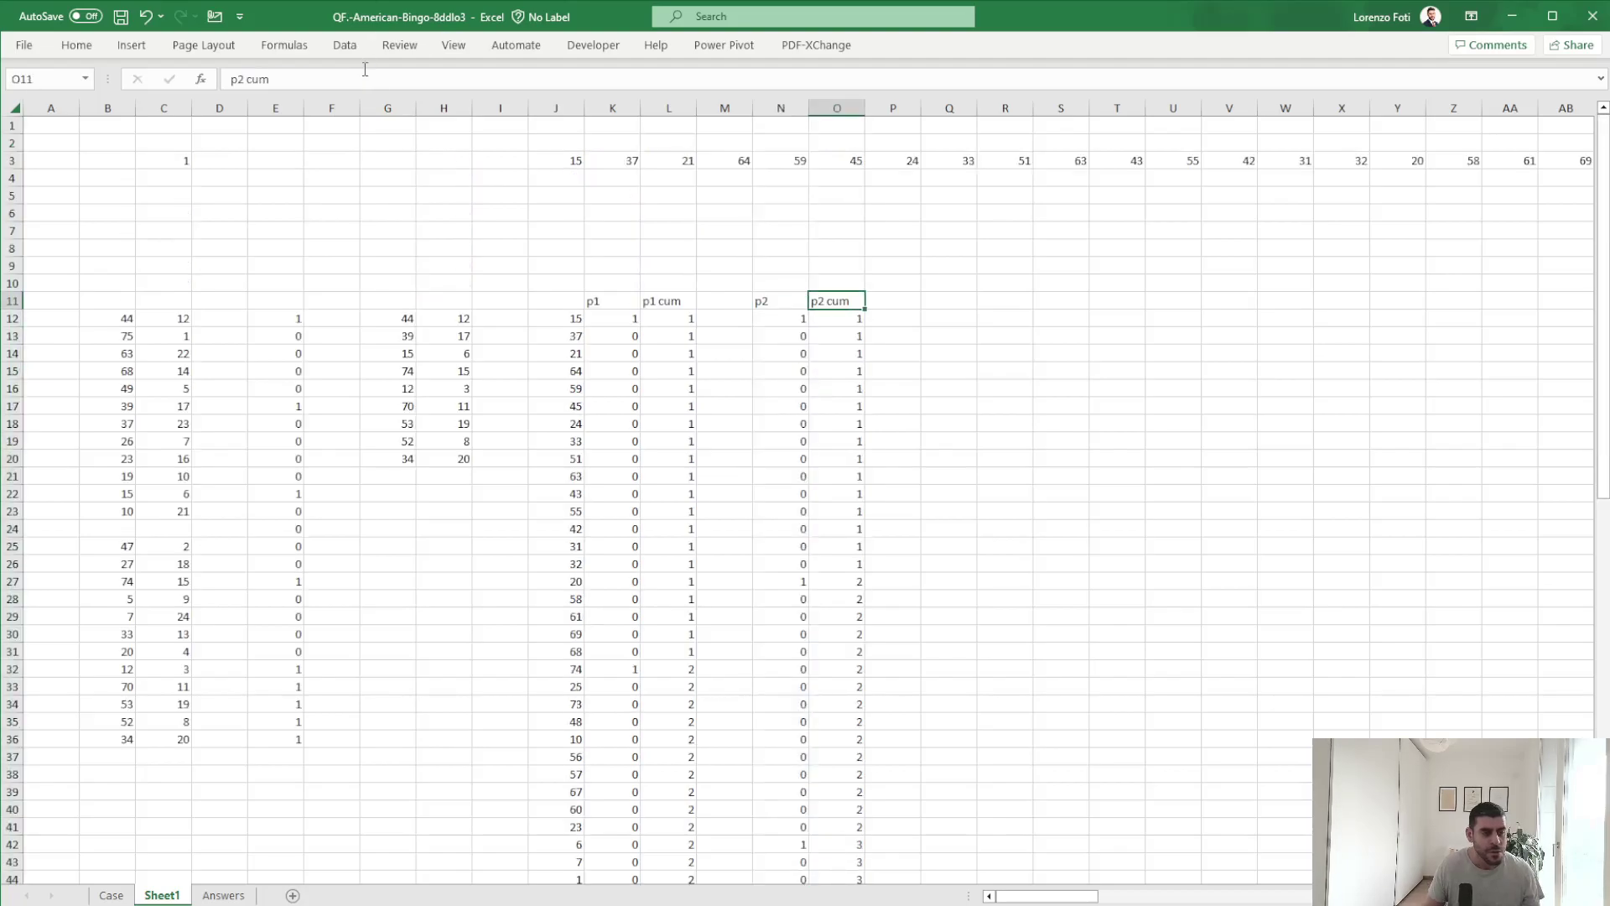
# Enter +MATCH(ROW(p1ticket);L12:L86;0) in L9 above the p1 cum column.
pyautogui.click(678, 268)
pyautogui.write('+ma')
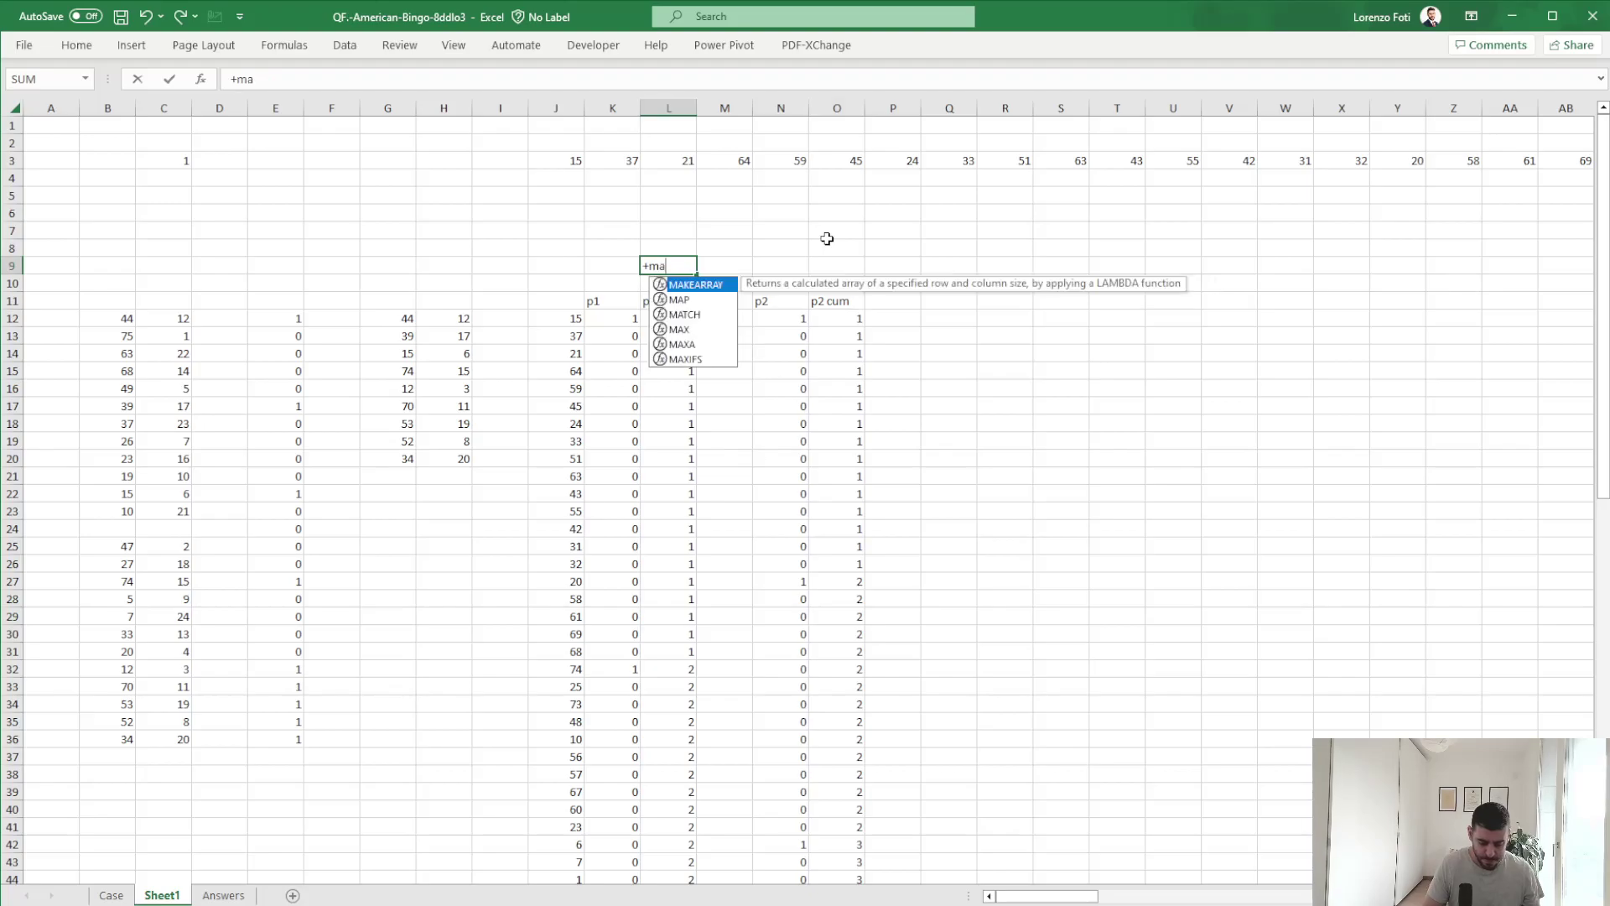
pyautogui.write('tch(')
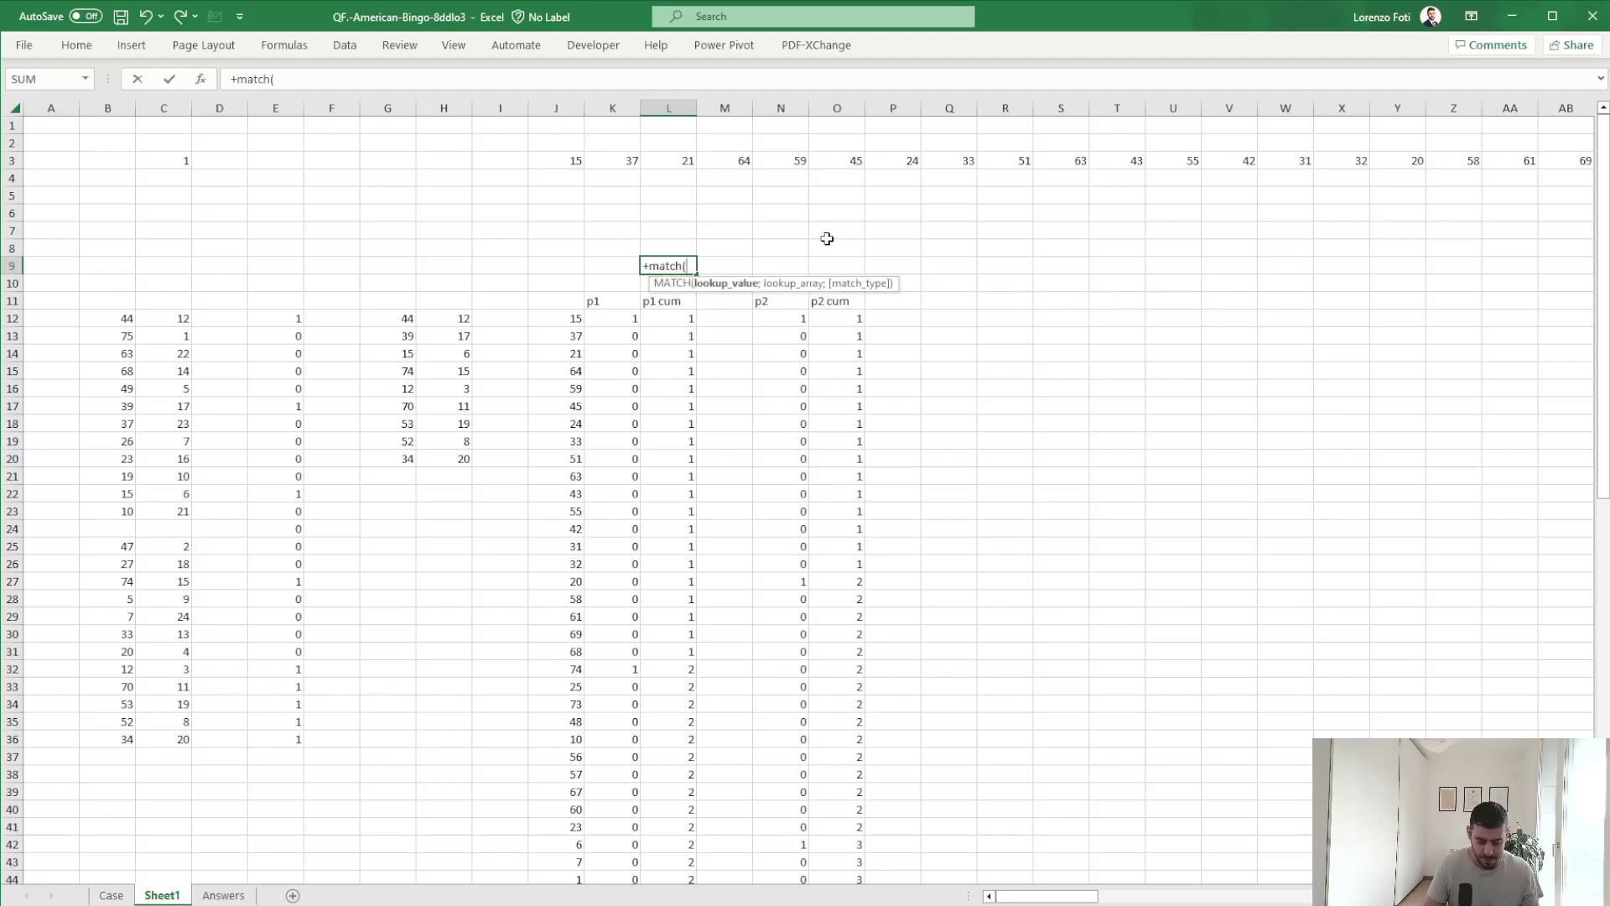
pyautogui.write('row')
pyautogui.press('Tab')
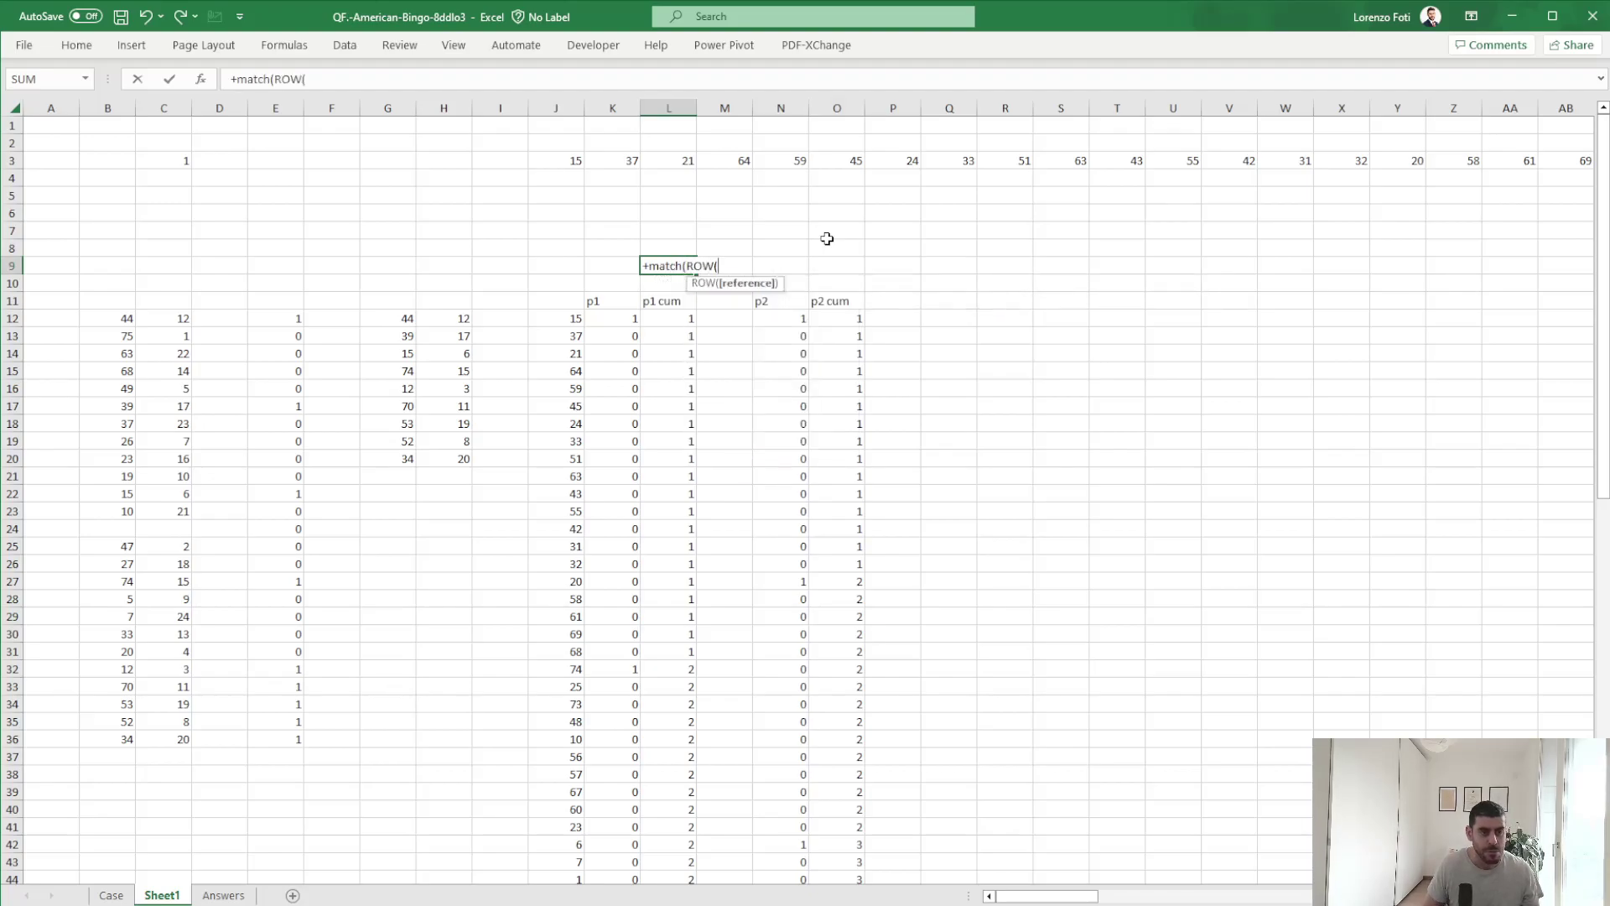
pyautogui.write('p1tic')
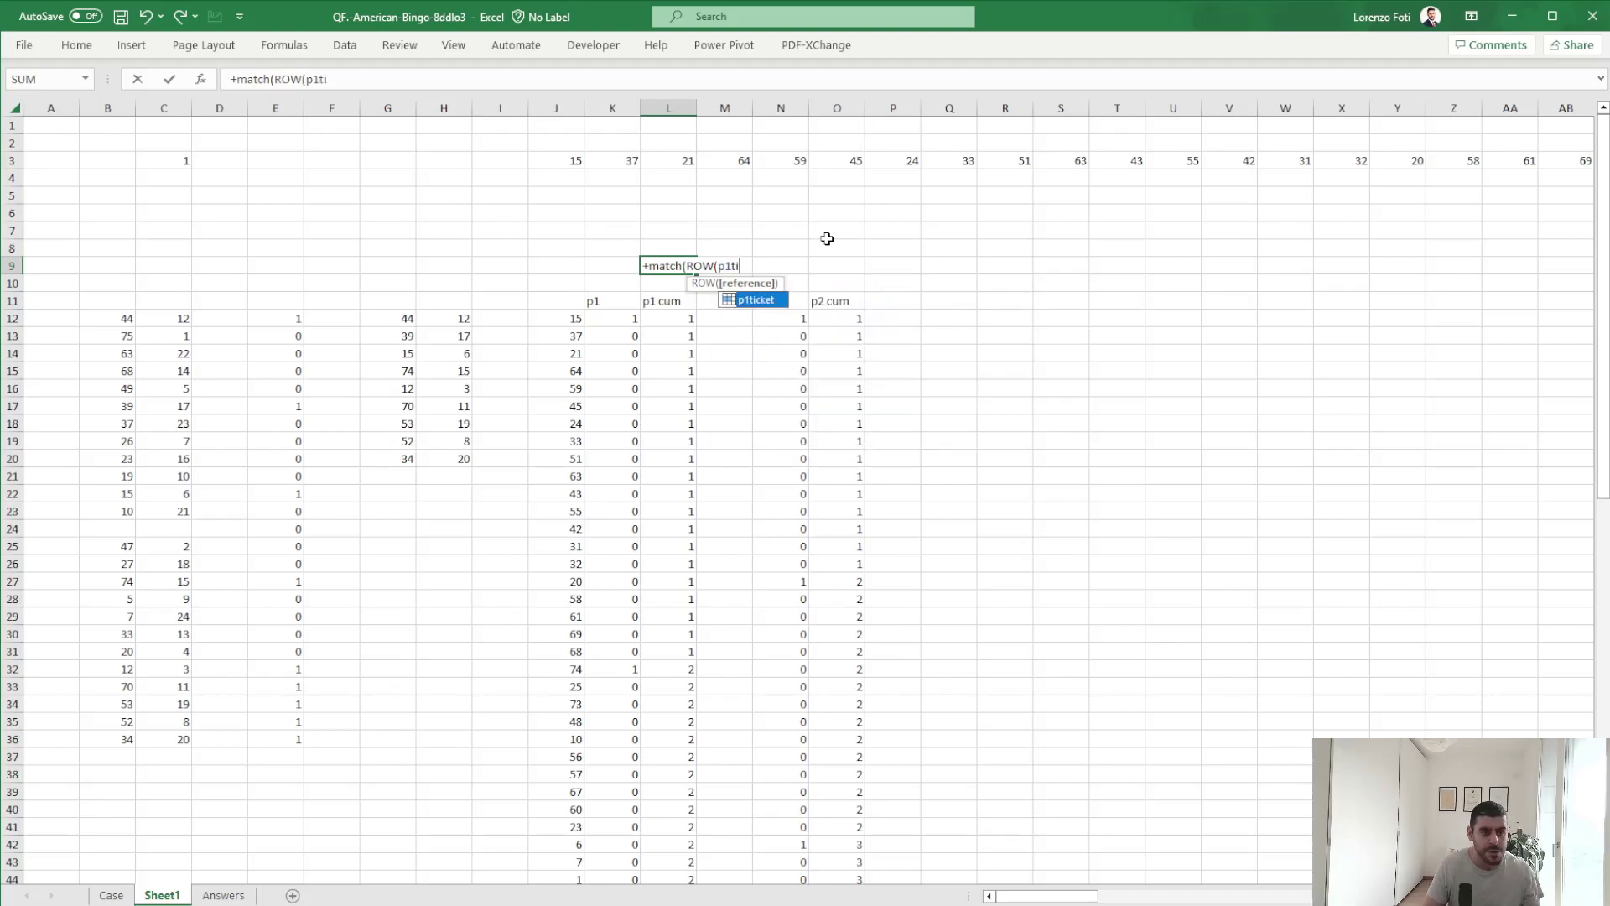
pyautogui.press('Tab')
pyautogui.write(');')
pyautogui.press('Down')
pyautogui.press('Down')
pyautogui.press('Down')
pyautogui.hotkey('ctrl', 'shift', 'Down')
pyautogui.write(';0)')
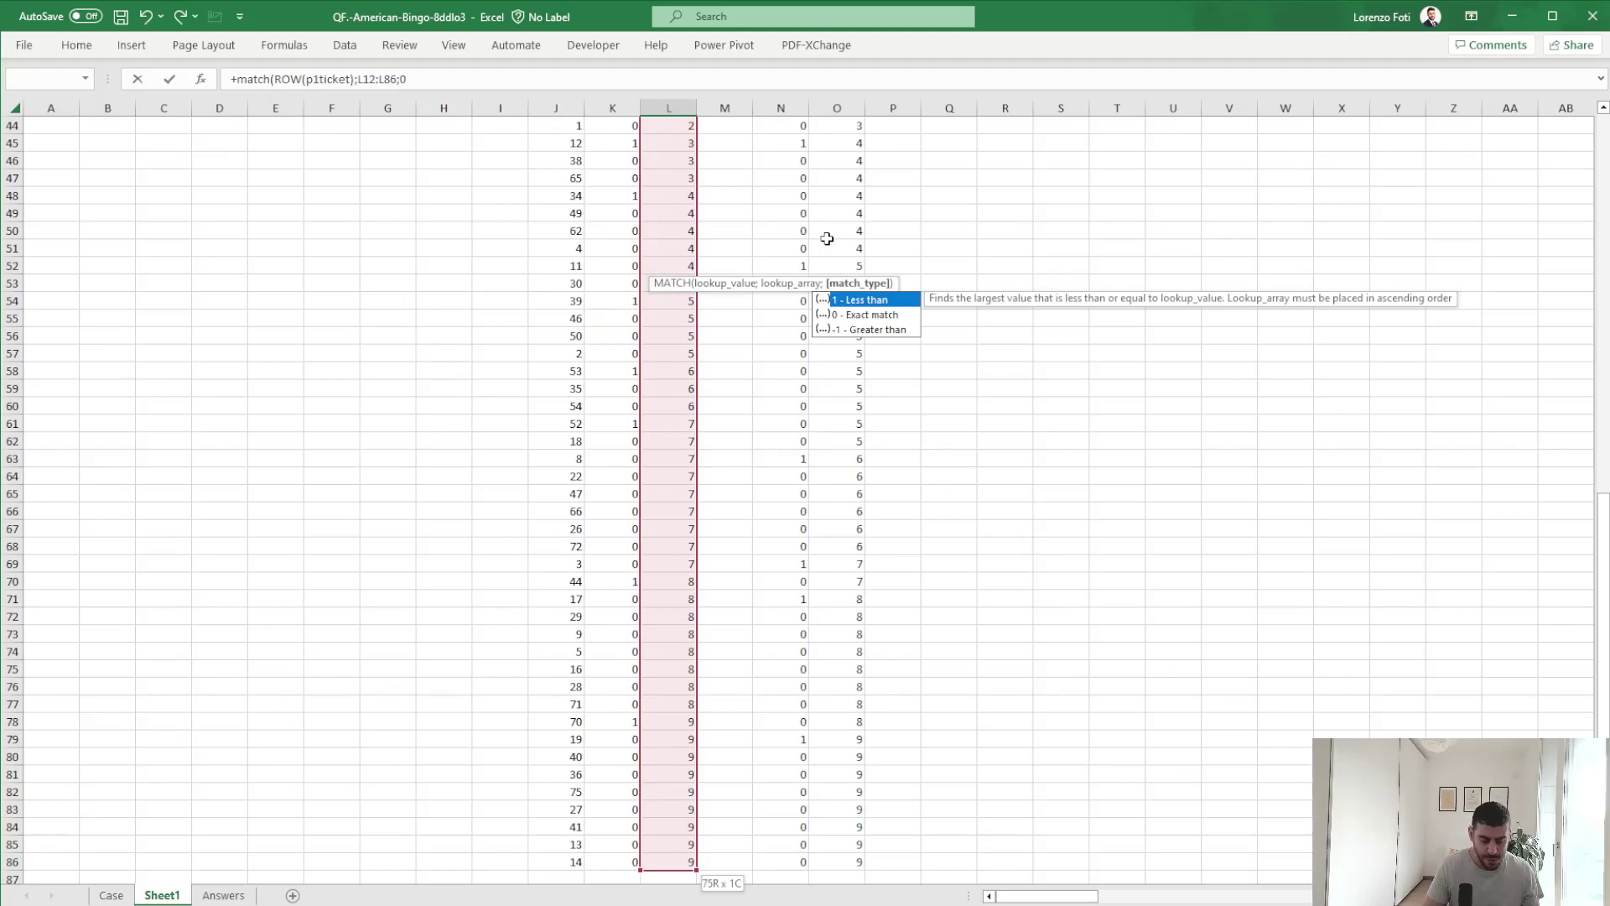
pyautogui.press('Return')
pyautogui.press('Up')
pyautogui.press('Down')
pyautogui.press('Down')
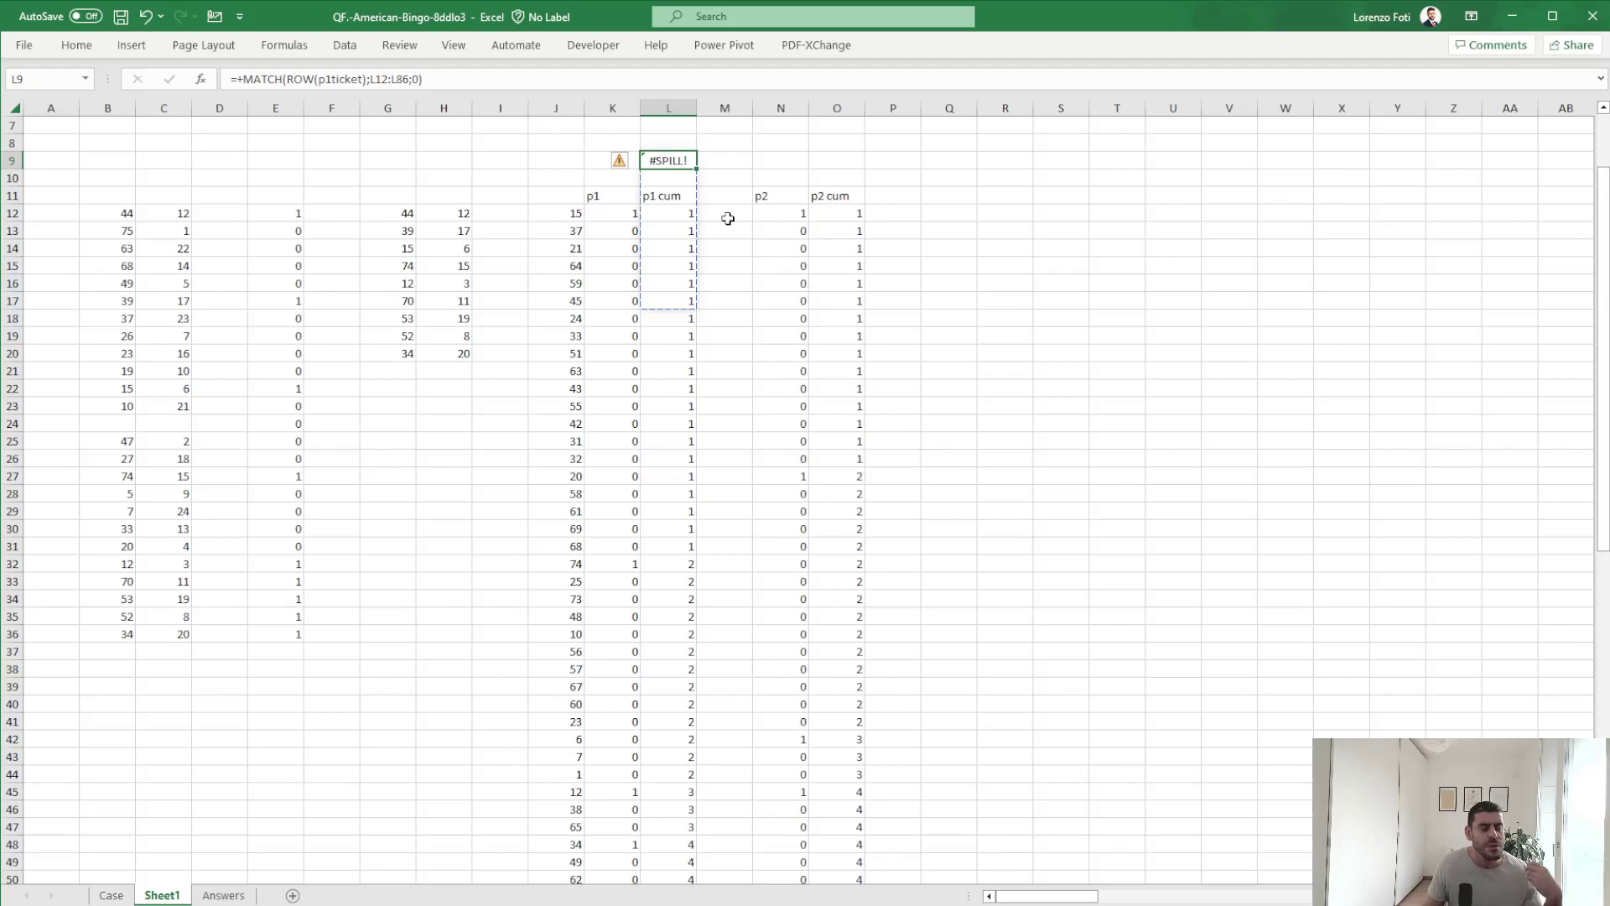
# Correct the L9 formula so that MATCH looks up ROWS(p1ticket).
pyautogui.click(313, 79)
pyautogui.write('s')
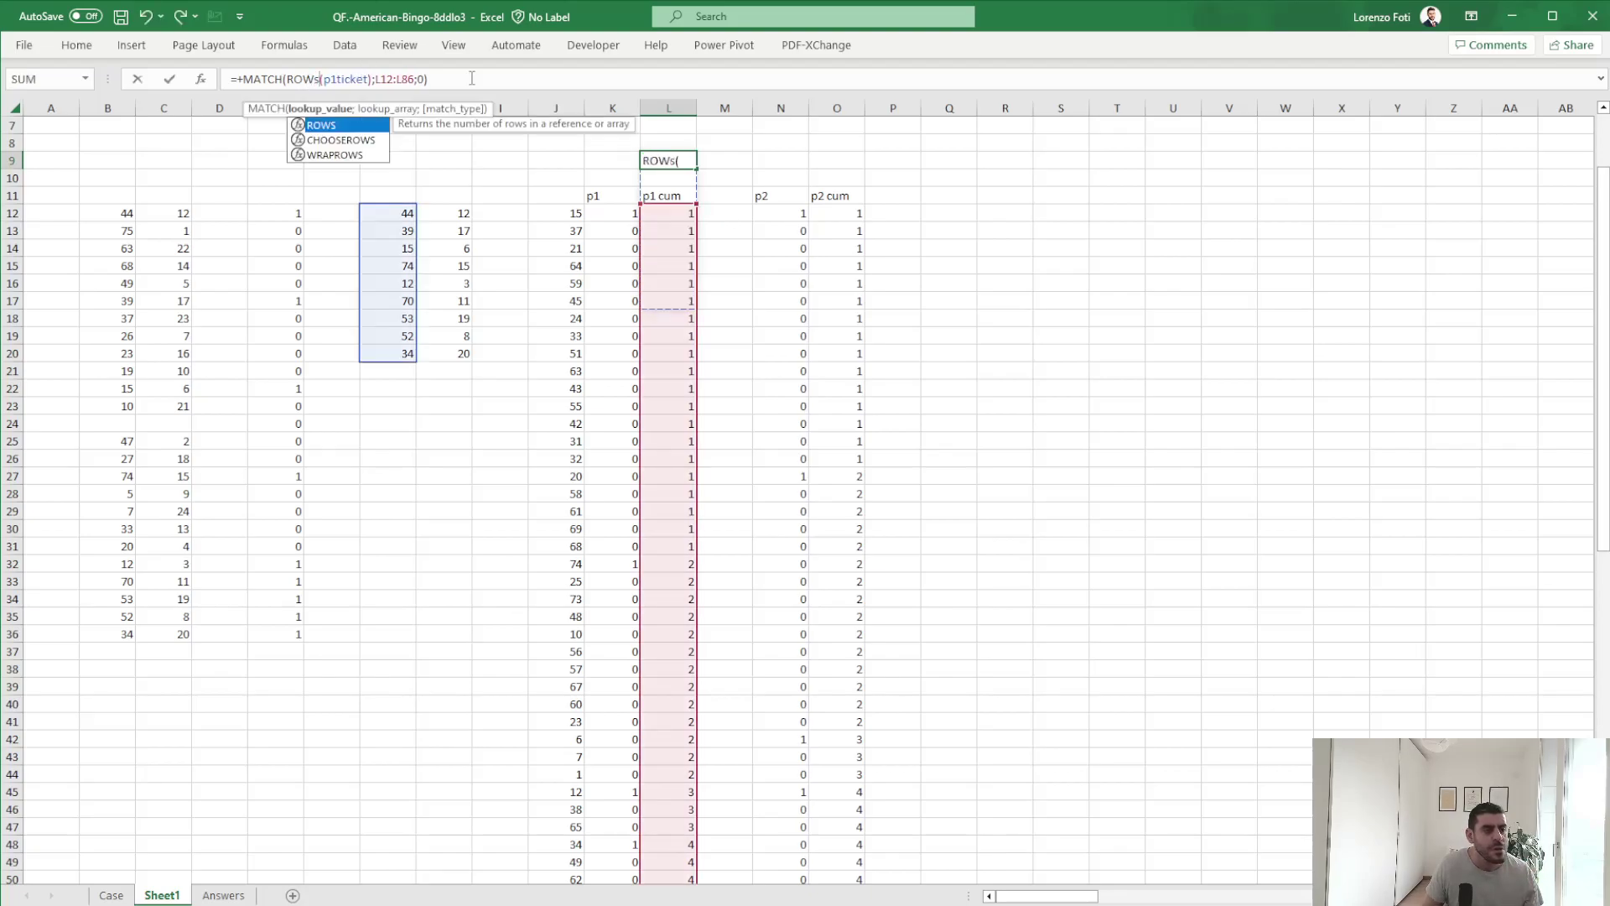
pyautogui.press('Return')
# Copy the L9 MATCH formula to O9 above p2 cum and make it count the rows of p2ticket.
pyautogui.press('Up')
pyautogui.hotkey('ctrl', 'c')
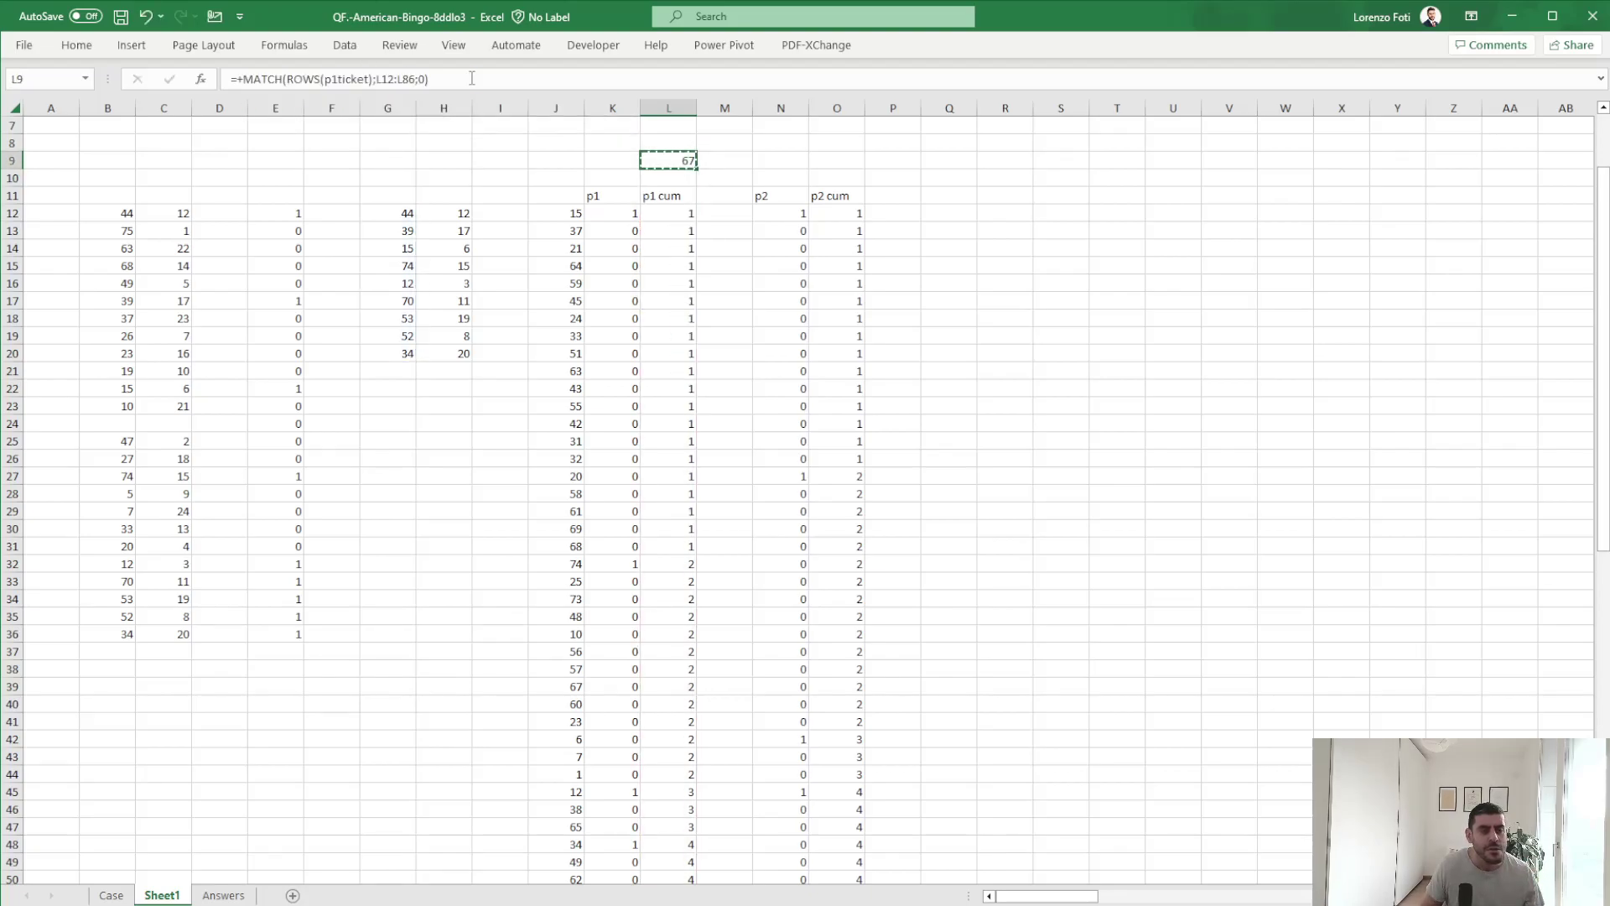
pyautogui.press('Right')
pyautogui.press('Right')
pyautogui.press('Right')
pyautogui.hotkey('ctrl', 'v')
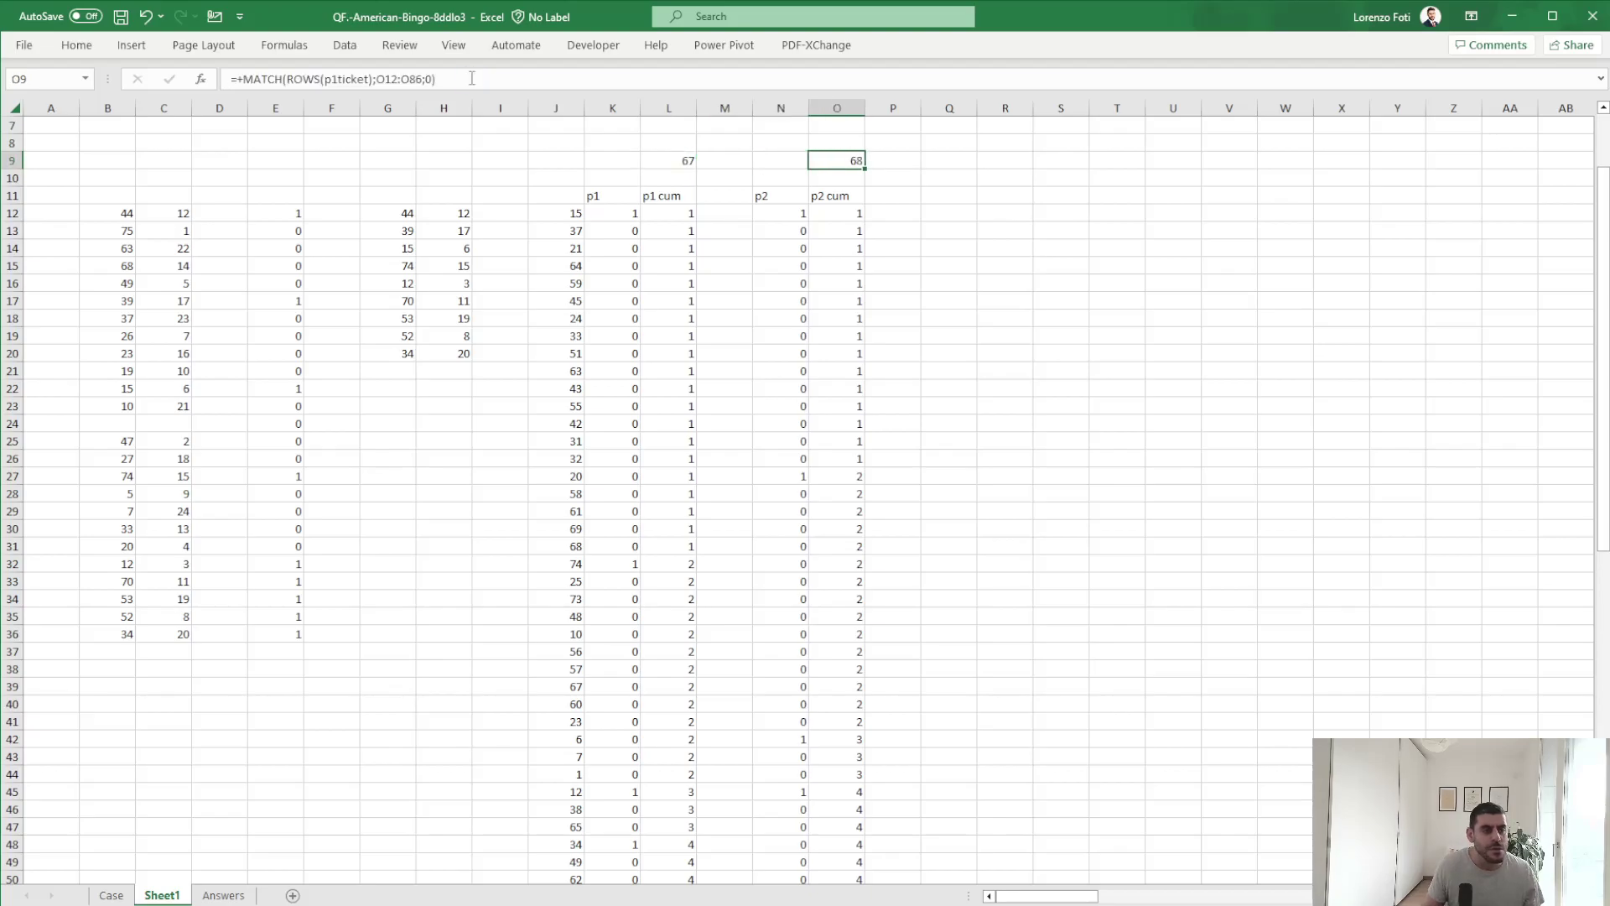
pyautogui.click(338, 79)
pyautogui.press('BackSpace')
pyautogui.write('2')
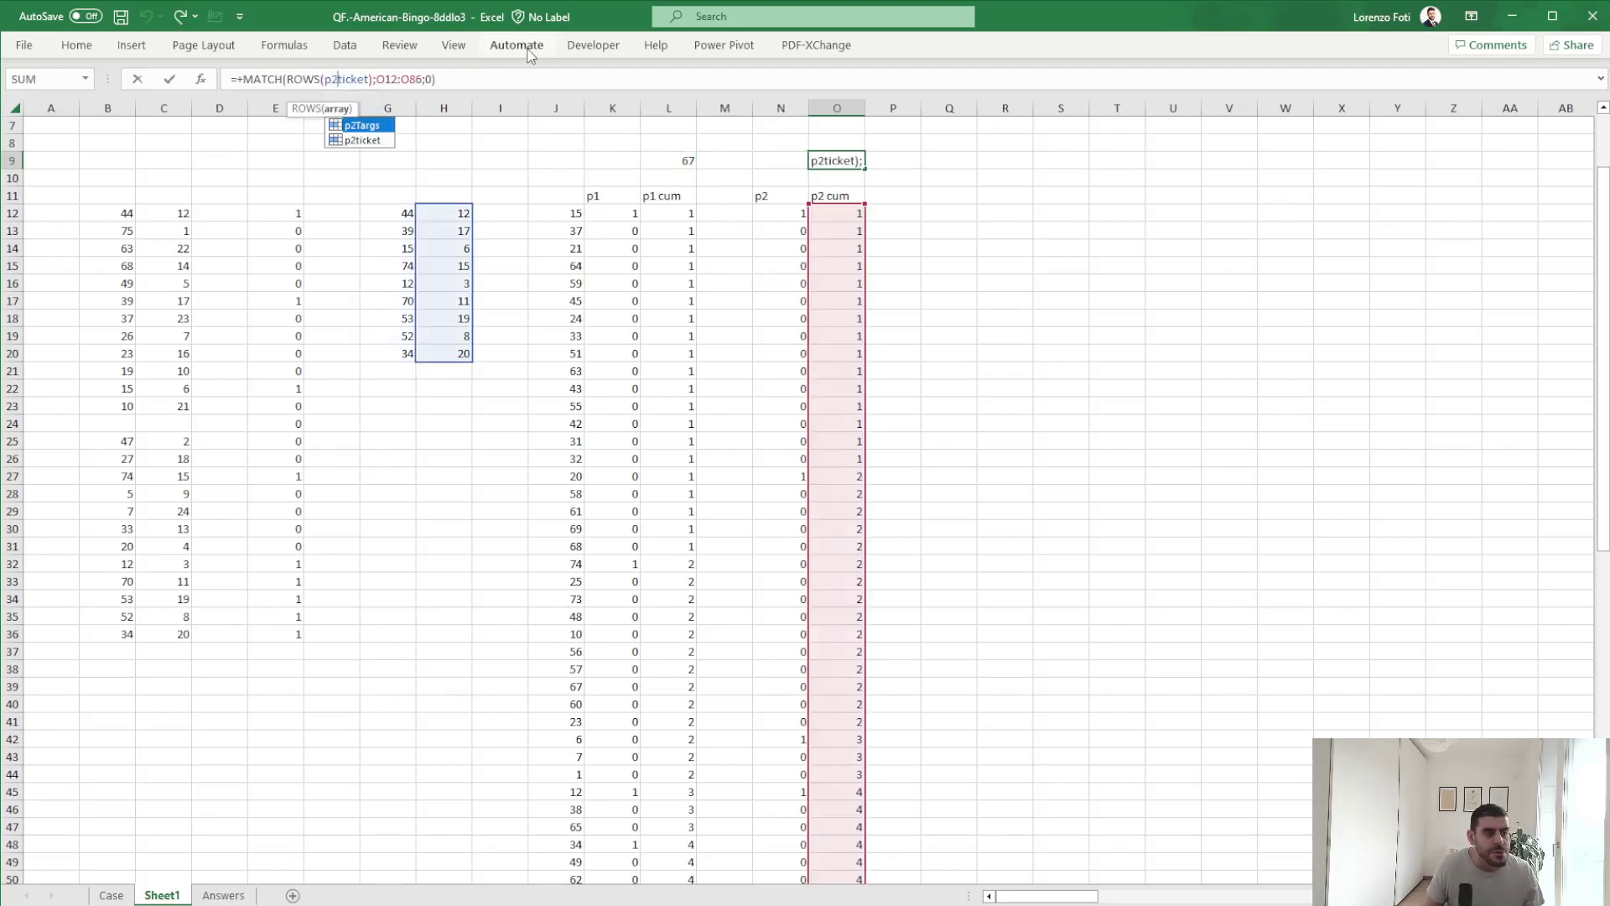
pyautogui.press('Return')
pyautogui.hotkey('ctrl', 'Up')
pyautogui.hotkey('ctrl', 'Up')
pyautogui.hotkey('ctrl', 'Up')
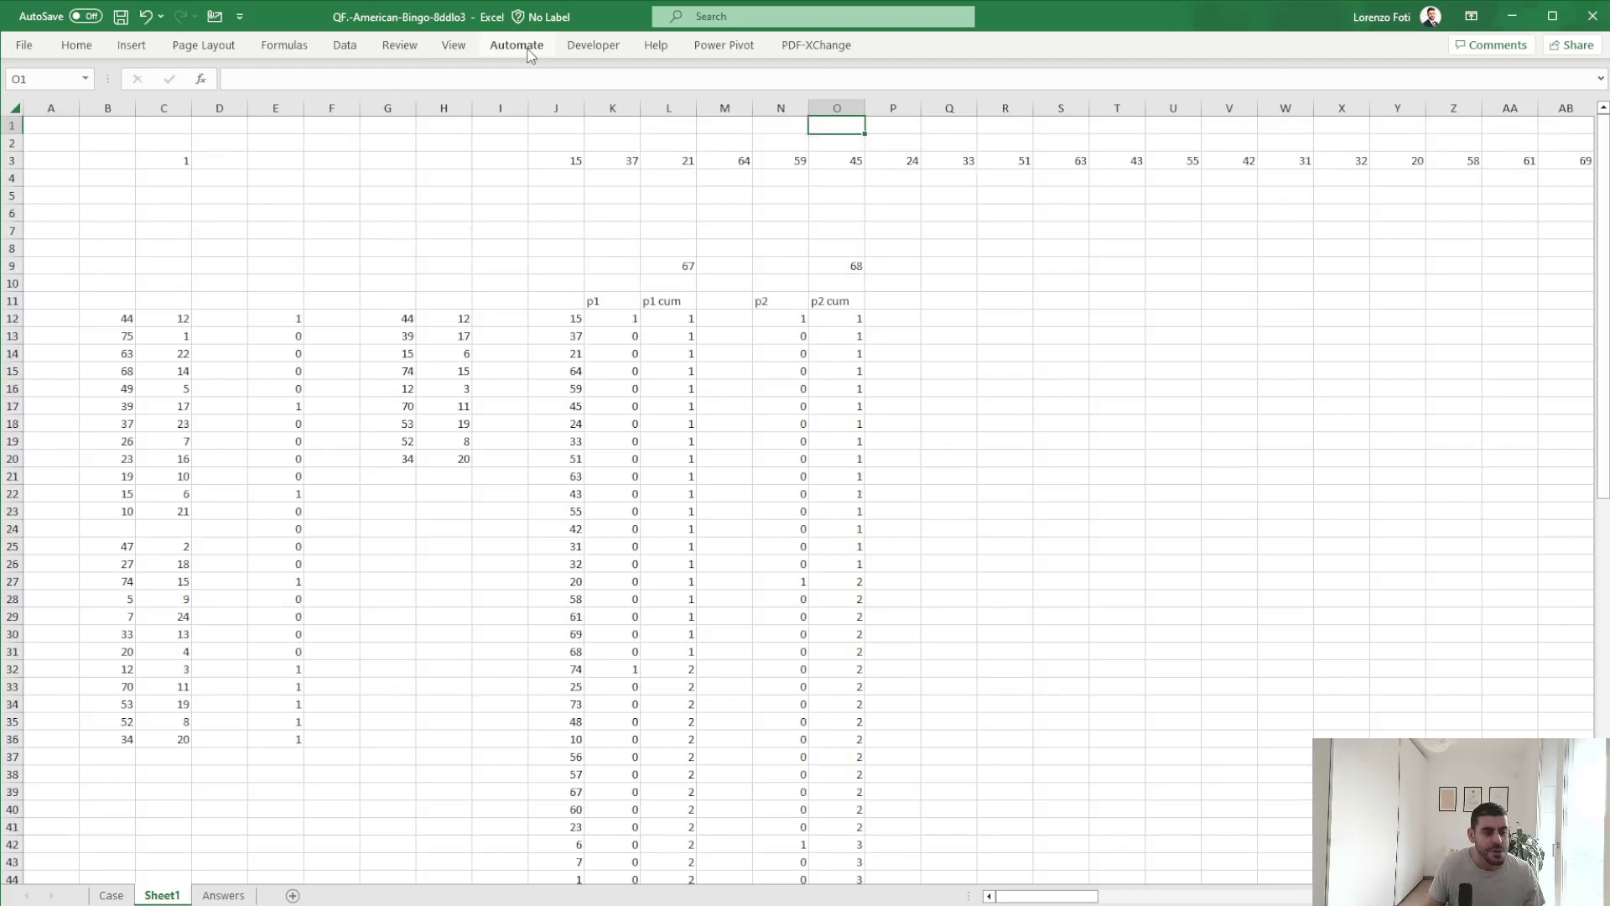
# Check the task instructions on the Case sheet and the layout of the Answers sheet.
pyautogui.click(110, 895)
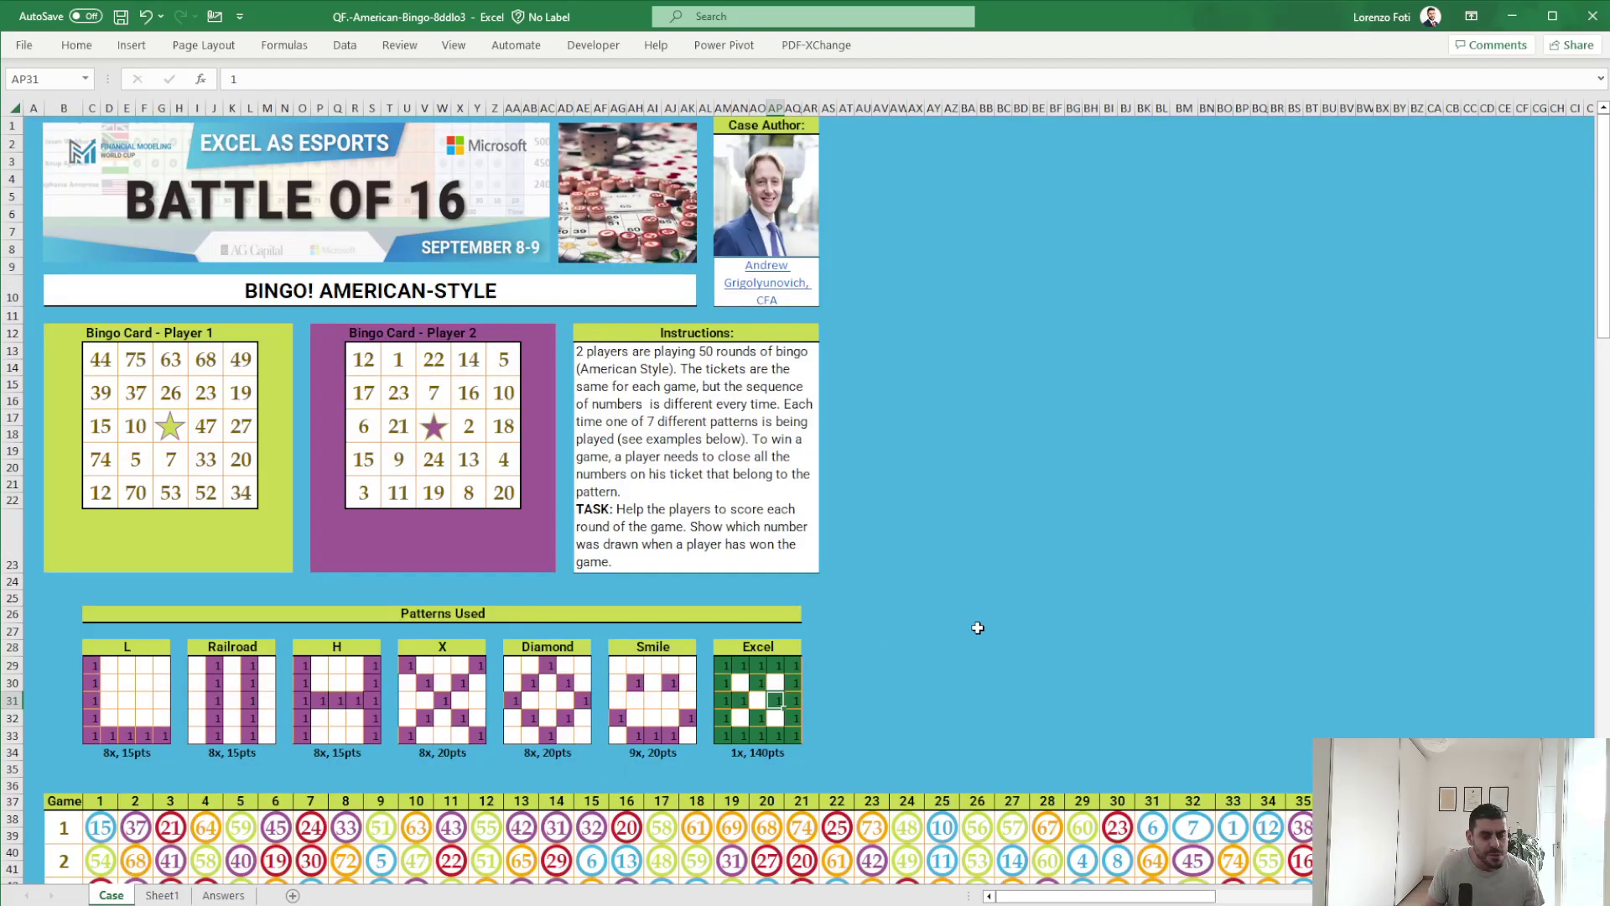
pyautogui.click(223, 895)
pyautogui.moveTo(1039, 898)
pyautogui.mouseDown()
pyautogui.moveTo(1288, 896)
pyautogui.moveTo(1023, 896)
pyautogui.mouseUp()
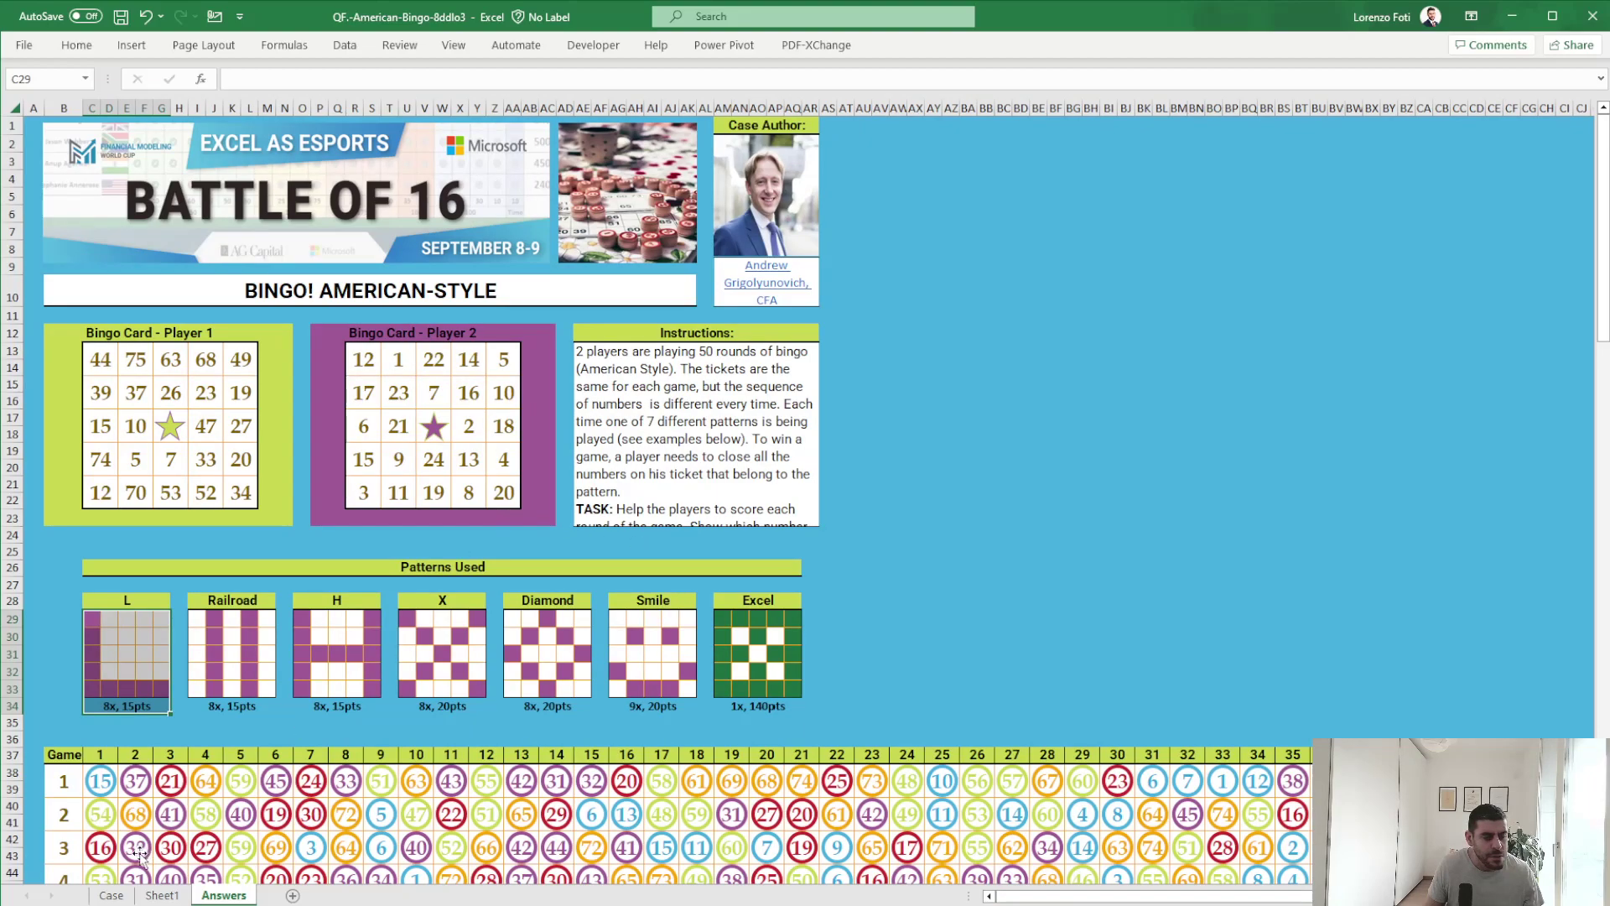
pyautogui.hotkey('ctrl', 'pageup')
pyautogui.hotkey('ctrl', 'pageup')
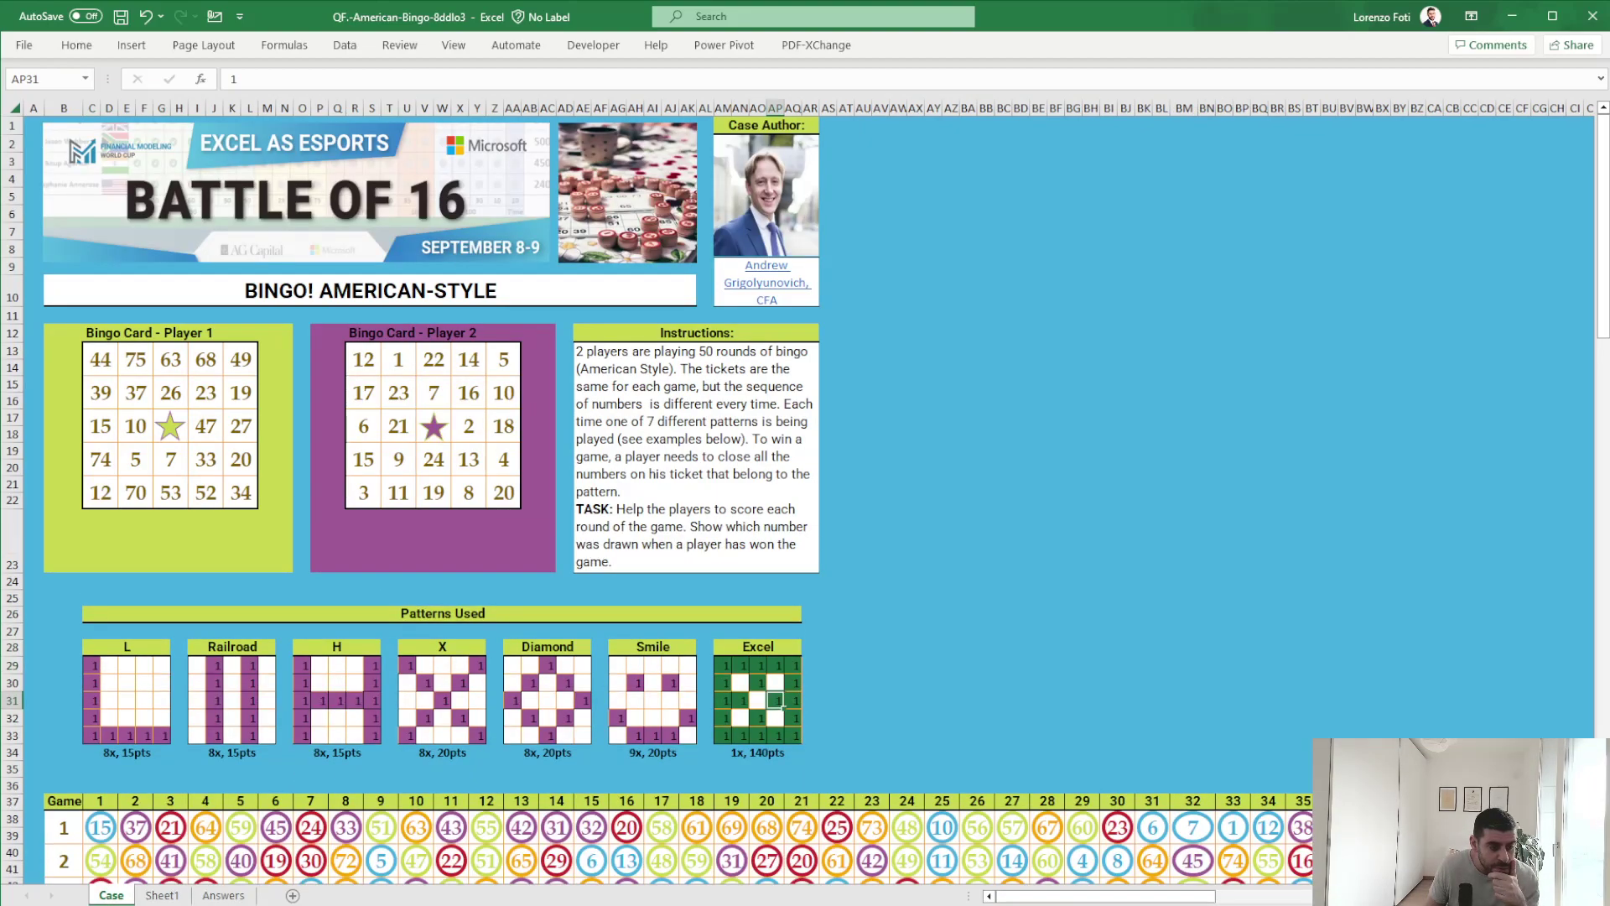
# On Sheet1, enter +INDEX(J12#;MIN(L9:O9)) in R9 to return the winning drawn number.
pyautogui.click(190, 897)
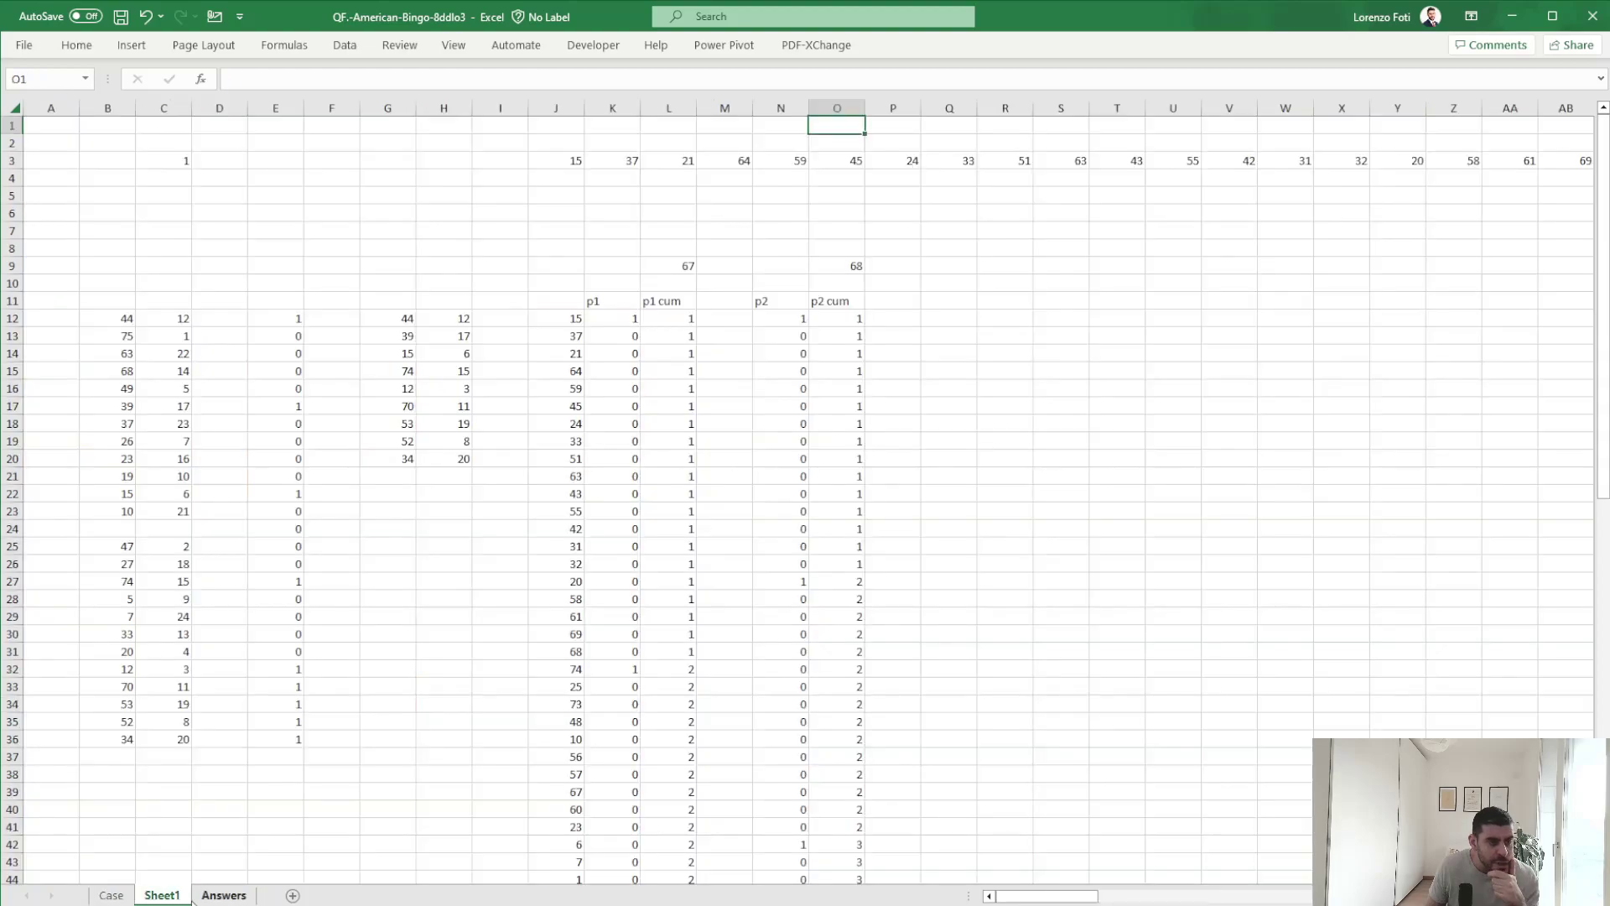
pyautogui.click(1006, 264)
pyautogui.write('+index(')
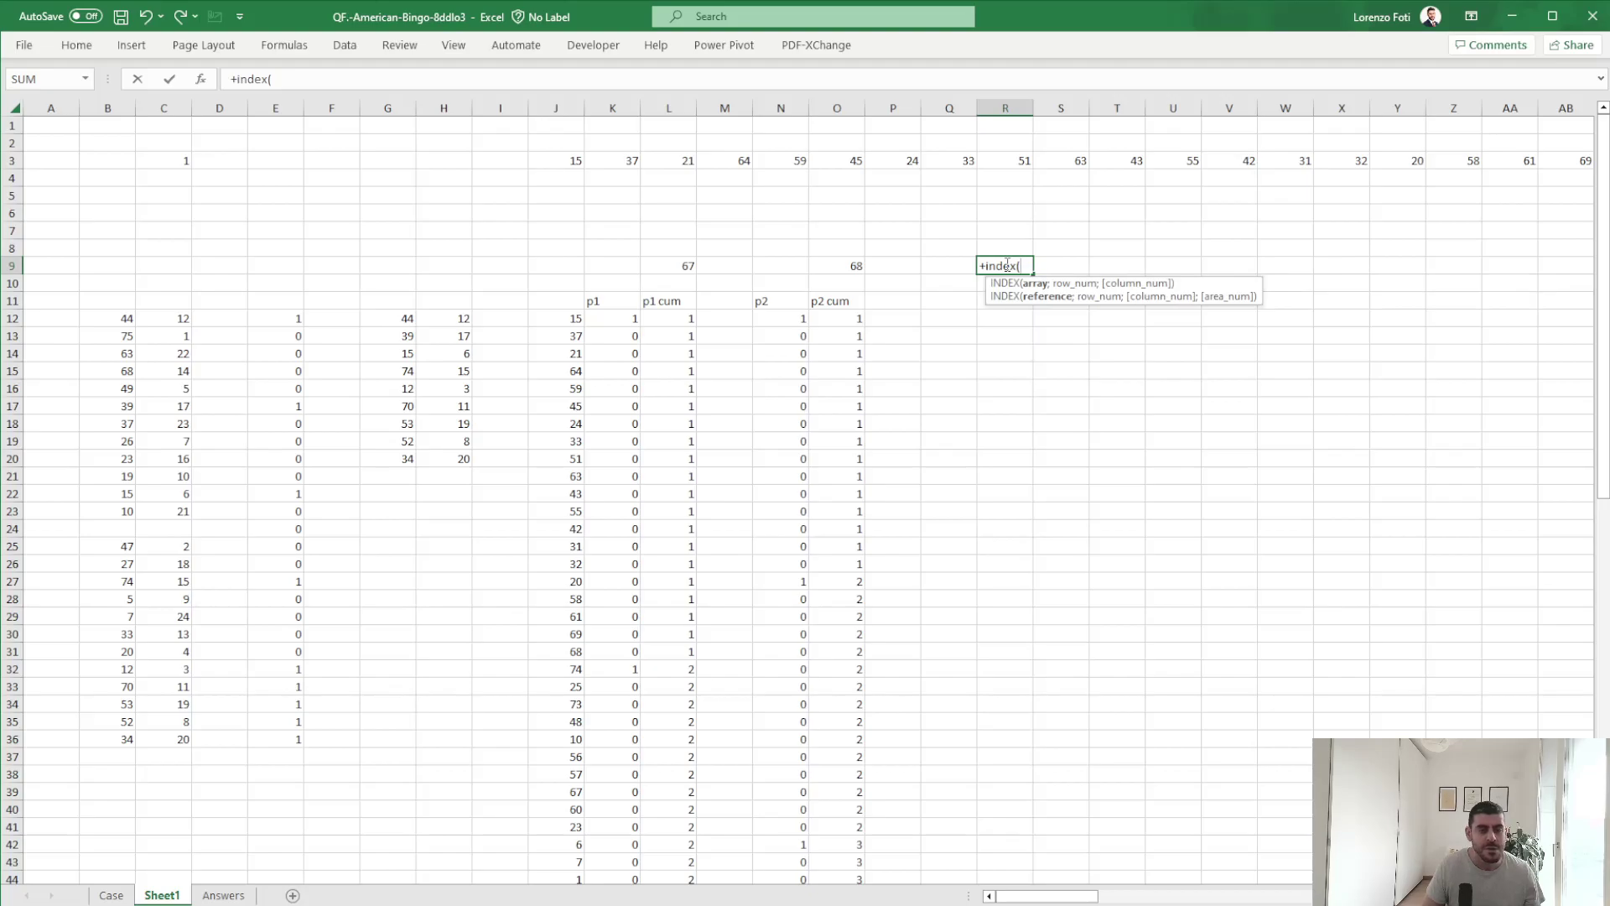
pyautogui.click(575, 317)
pyautogui.hotkey('ctrl', 'shift', 'Down')
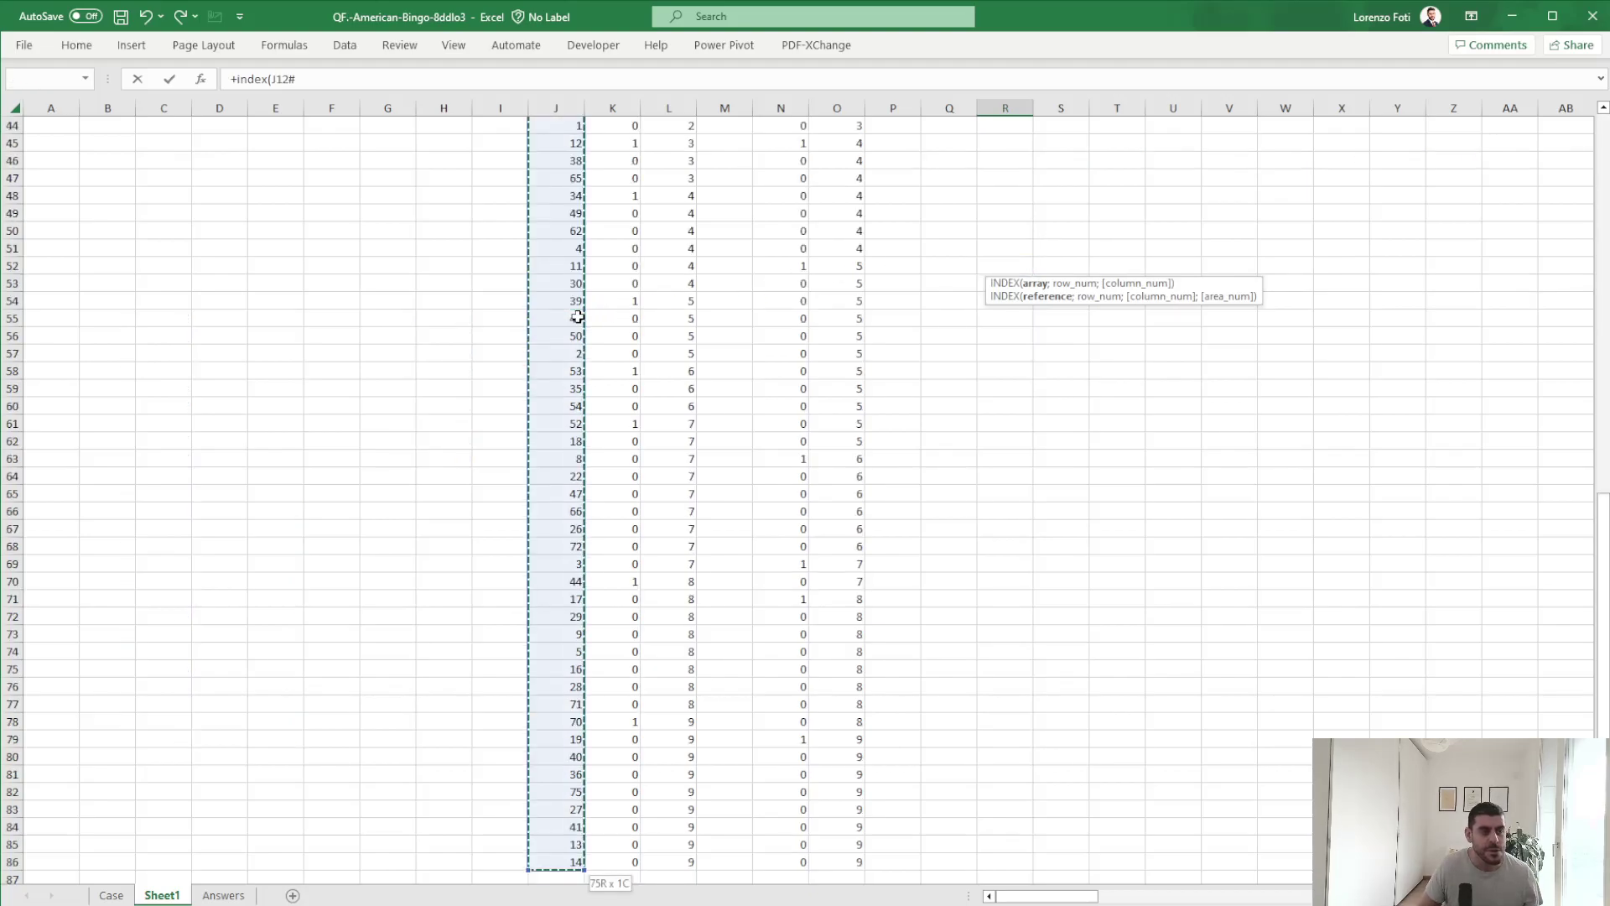
pyautogui.write(';')
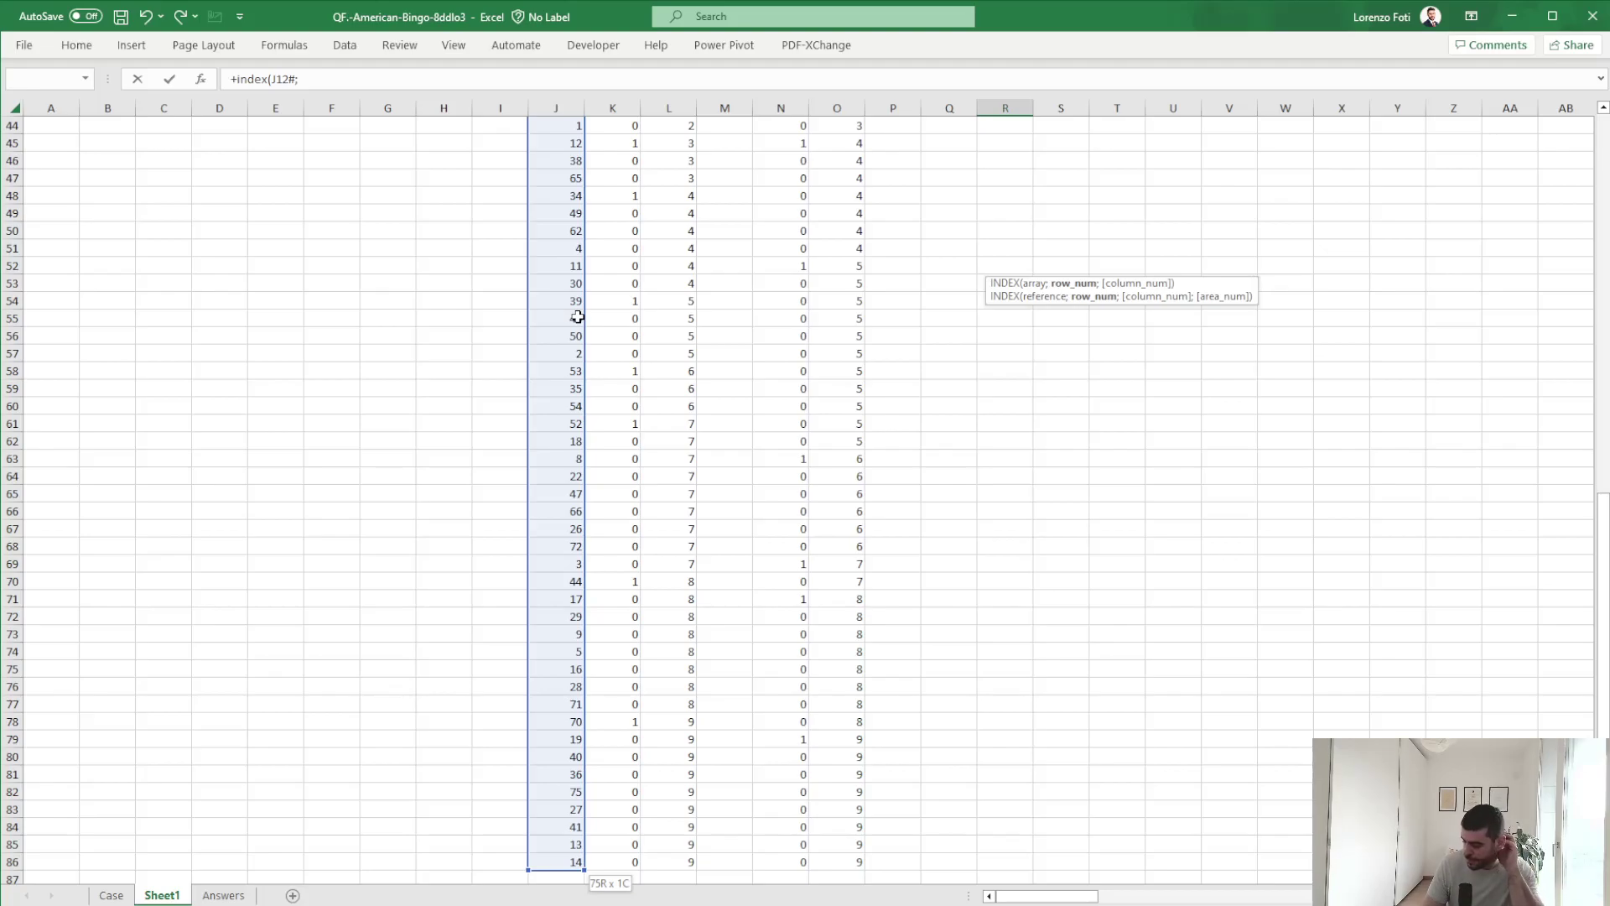
pyautogui.write('min(P8')
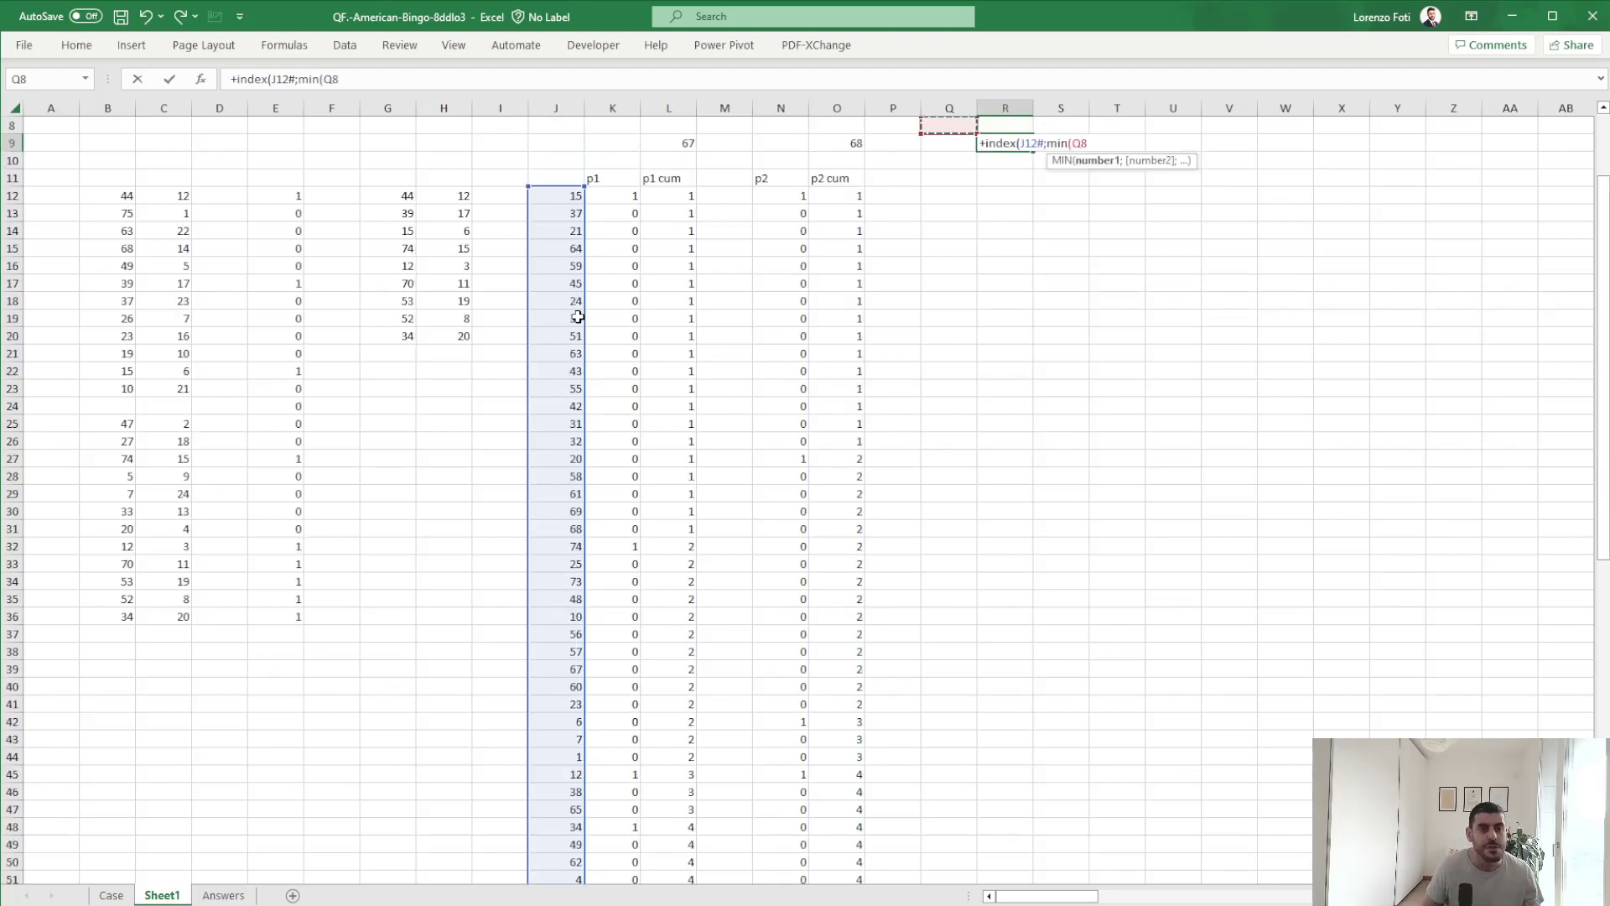
pyautogui.press('Left')
pyautogui.press('Down')
pyautogui.hotkey('shift', 'Left')
pyautogui.hotkey('shift', 'Left')
pyautogui.hotkey('shift', 'Left')
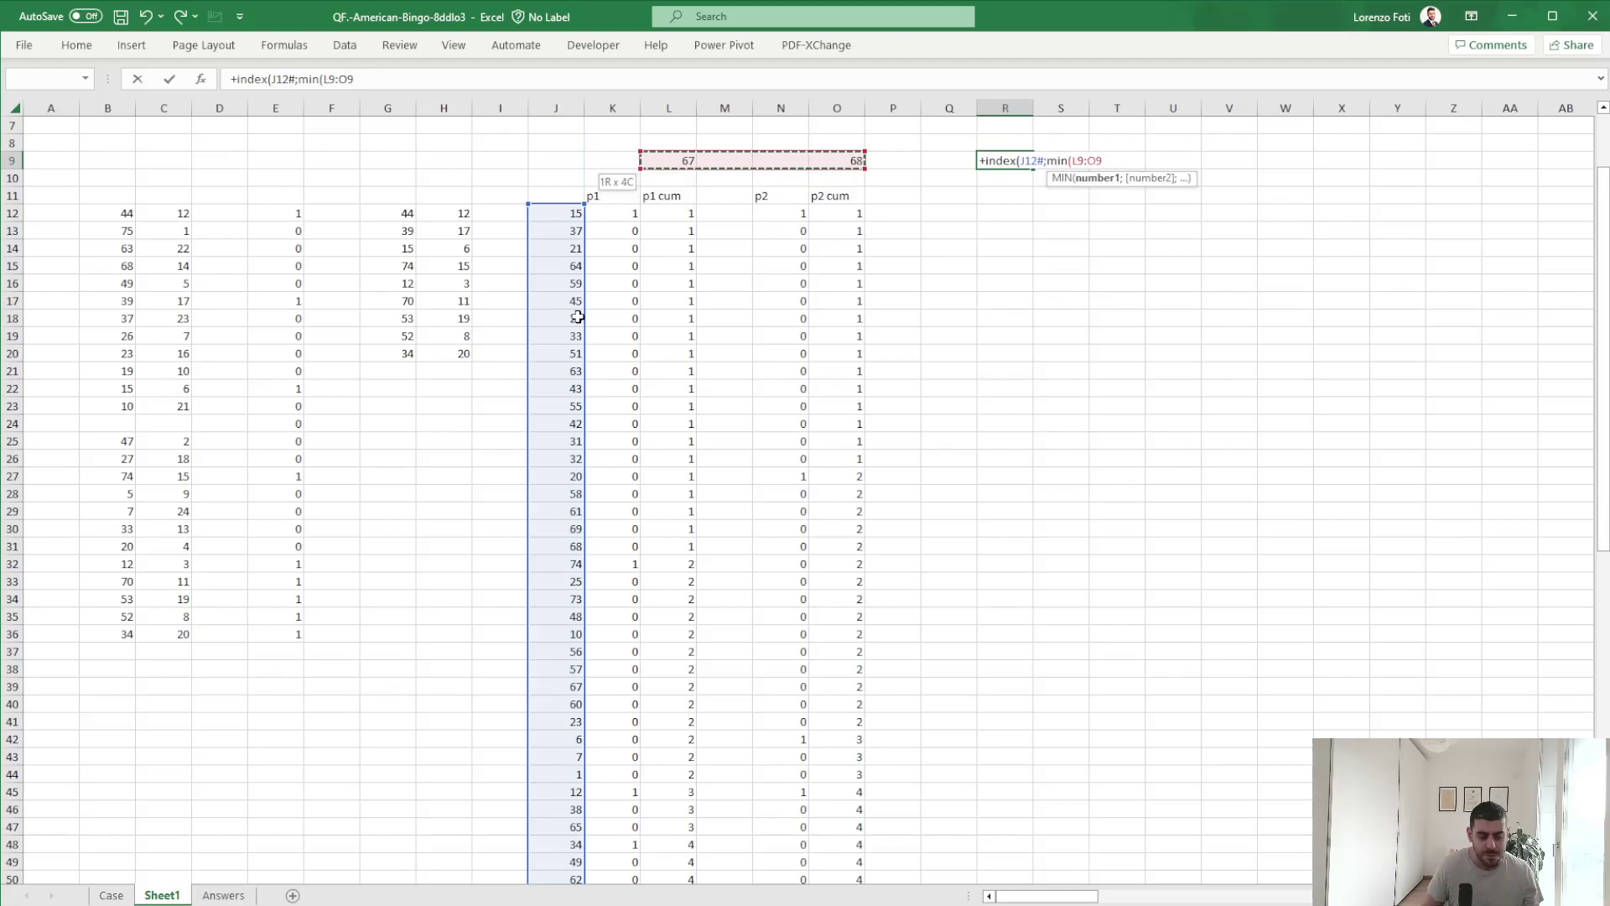
pyautogui.write('))')
pyautogui.press('Return')
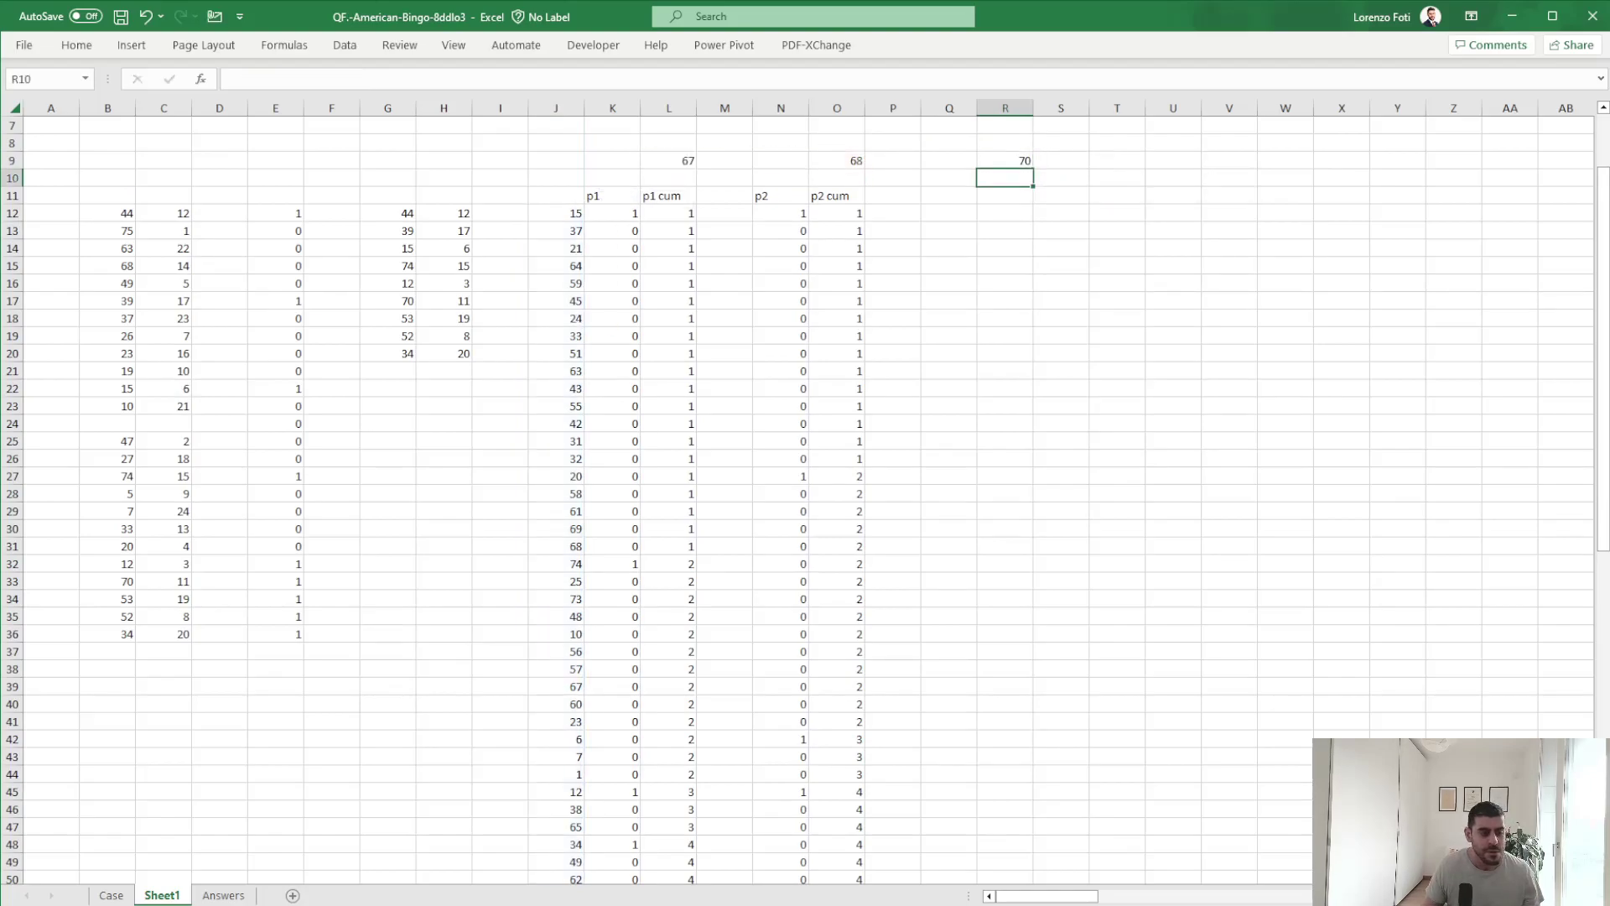
# Examine the Answers sheet and the Case sheet's Pattern, Points and Last Ball columns, especially the games using the L pattern.
pyautogui.click(224, 895)
pyautogui.moveTo(1005, 896)
pyautogui.mouseDown()
pyautogui.moveTo(1286, 895)
pyautogui.moveTo(1007, 896)
pyautogui.mouseUp()
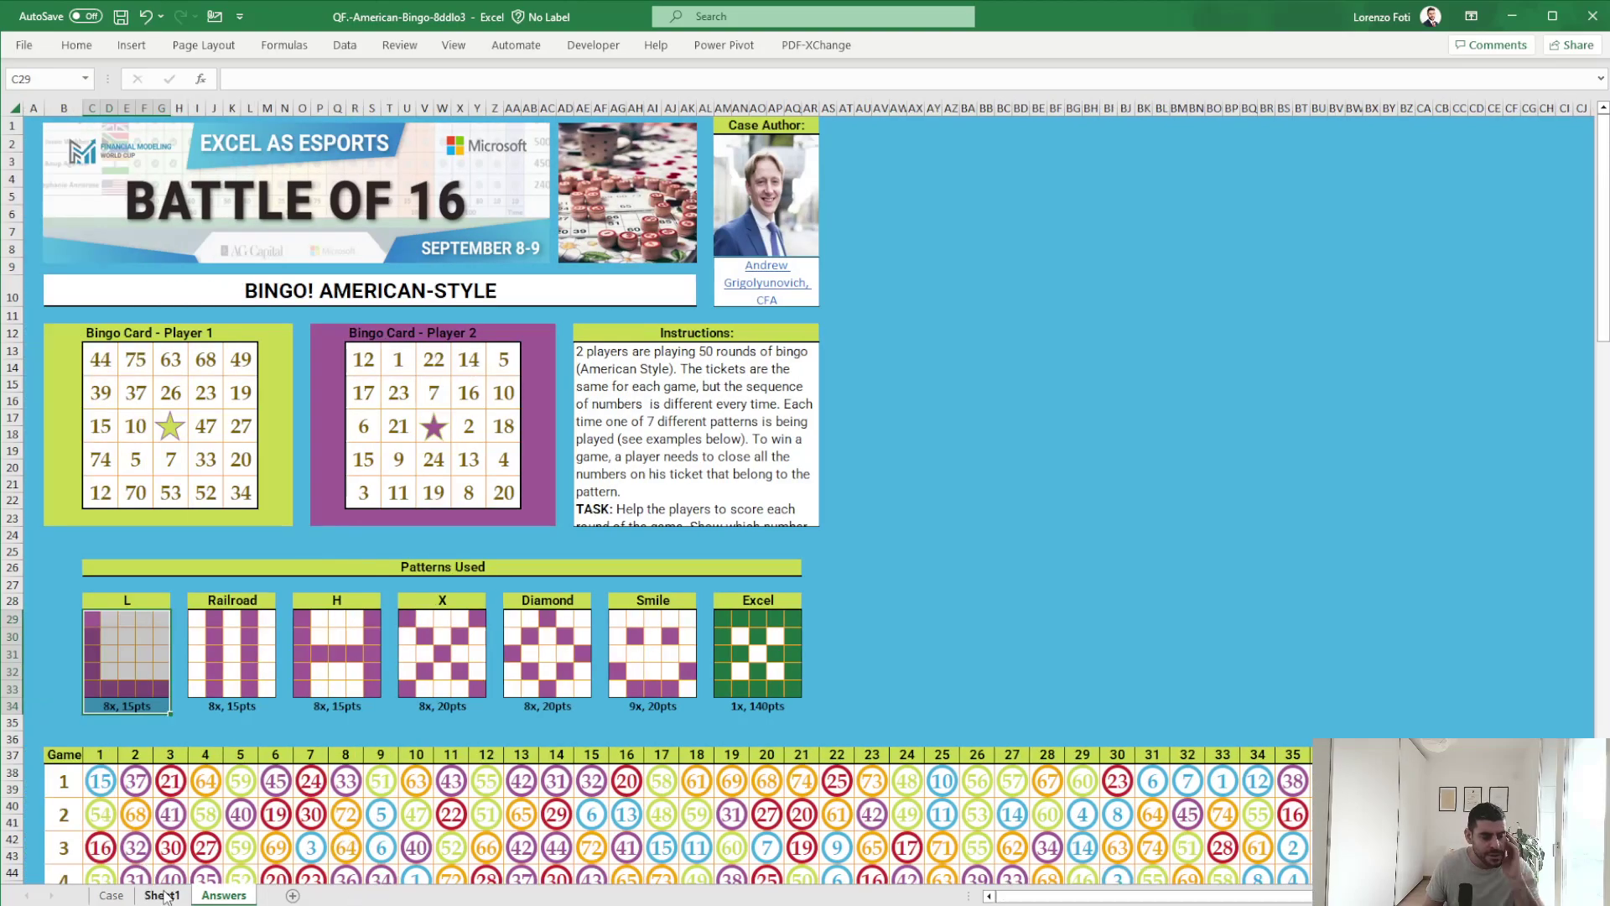
pyautogui.click(112, 895)
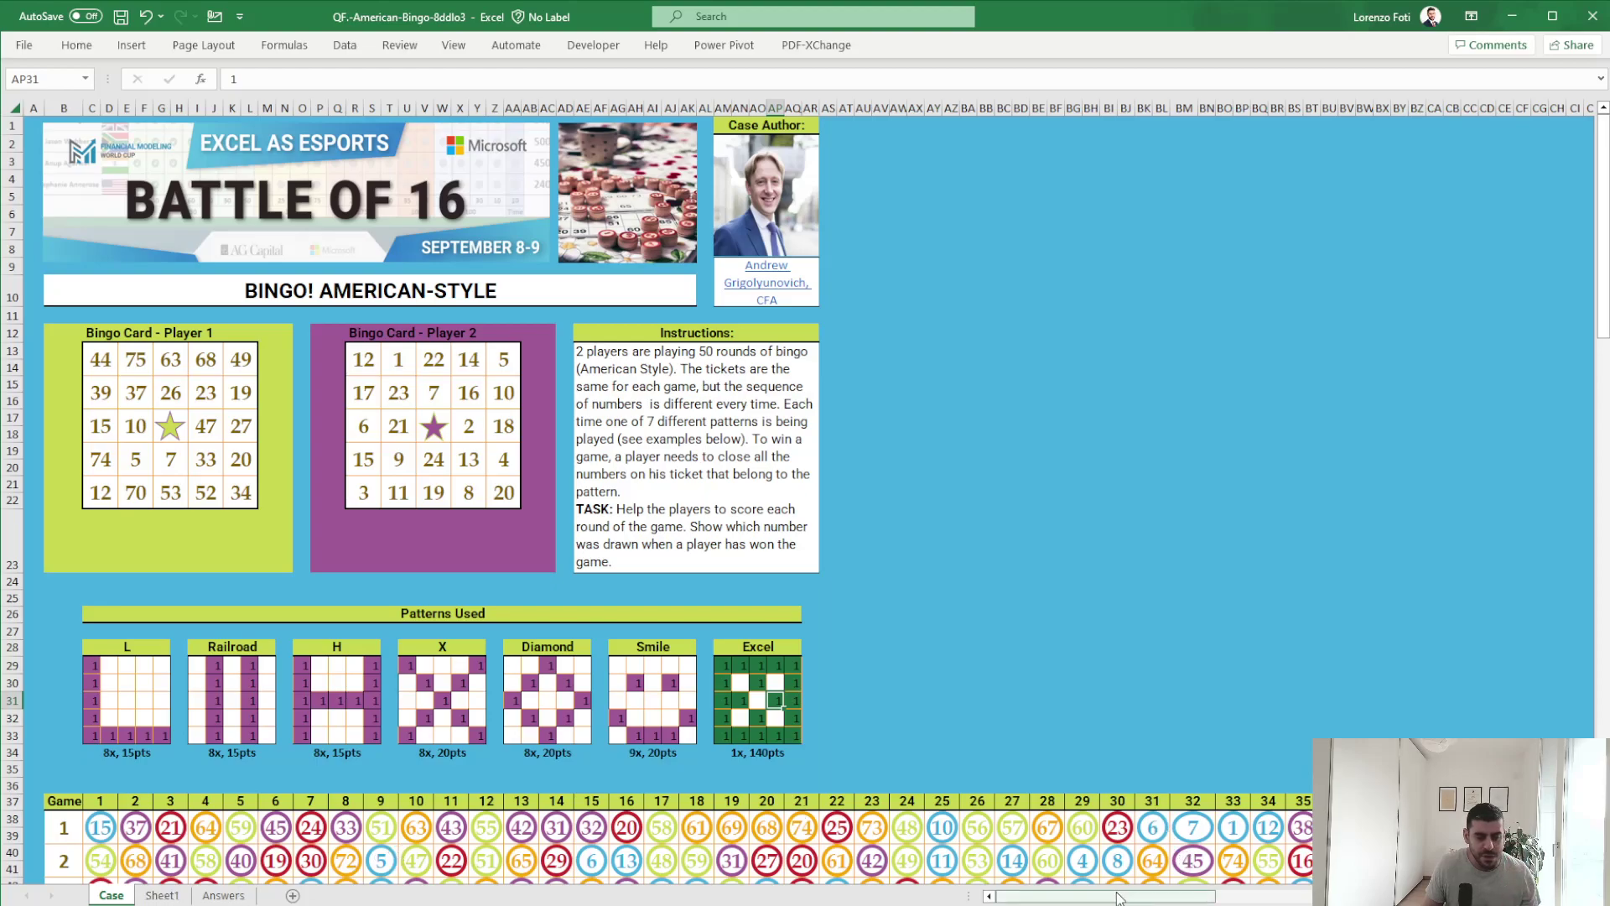
pyautogui.moveTo(1116, 896); pyautogui.dragTo(1157, 896)
pyautogui.scroll(-7, 842, 823)
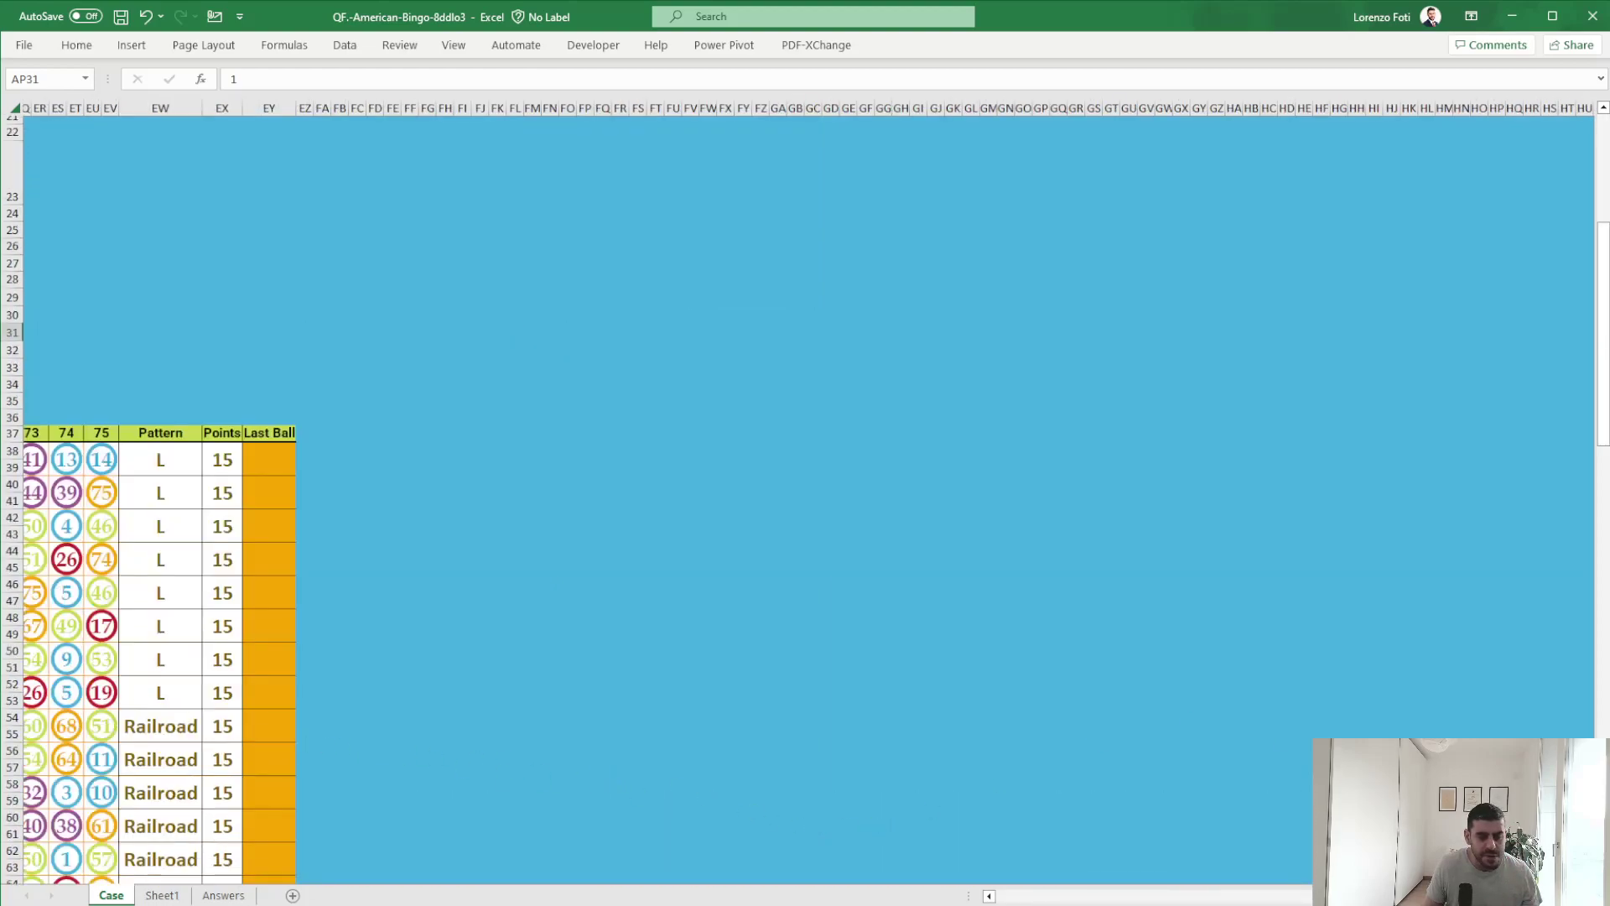
pyautogui.click(193, 692)
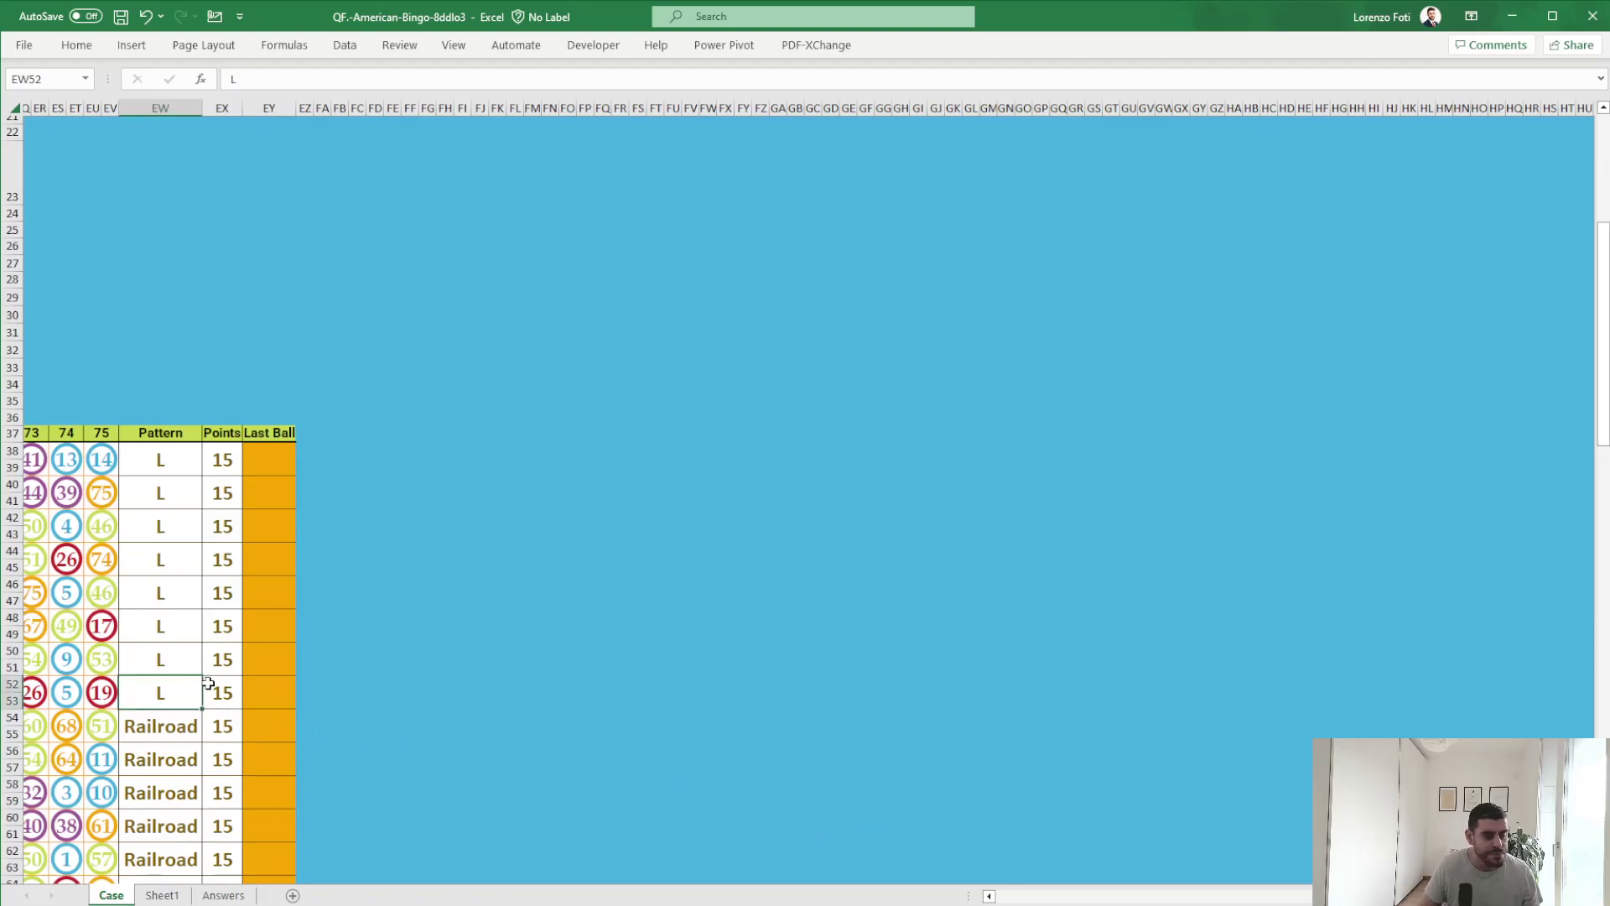
pyautogui.hotkey('shift', 'Up')
pyautogui.hotkey('shift', 'Up')
pyautogui.hotkey('shift', 'Up')
pyautogui.hotkey('shift', 'Up')
pyautogui.hotkey('shift', 'Up')
pyautogui.hotkey('shift', 'Up')
pyautogui.hotkey('shift', 'Up')
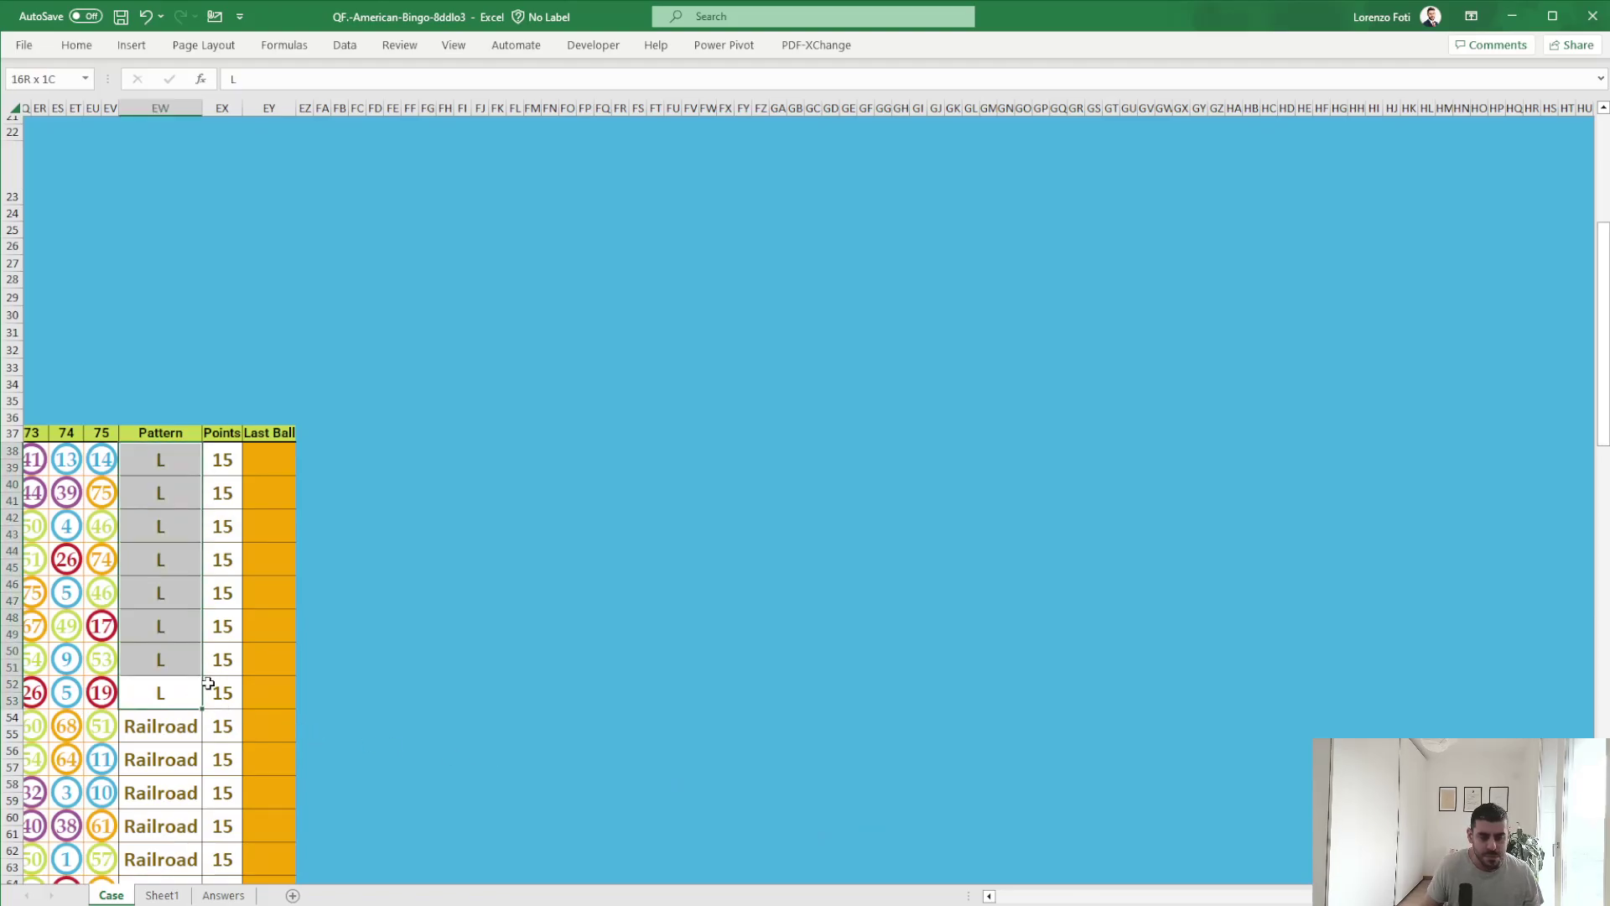
# On Sheet1, list the game numbers with +SEQUENCE(50) in U12 and reference the R9 result in V11.
pyautogui.click(168, 899)
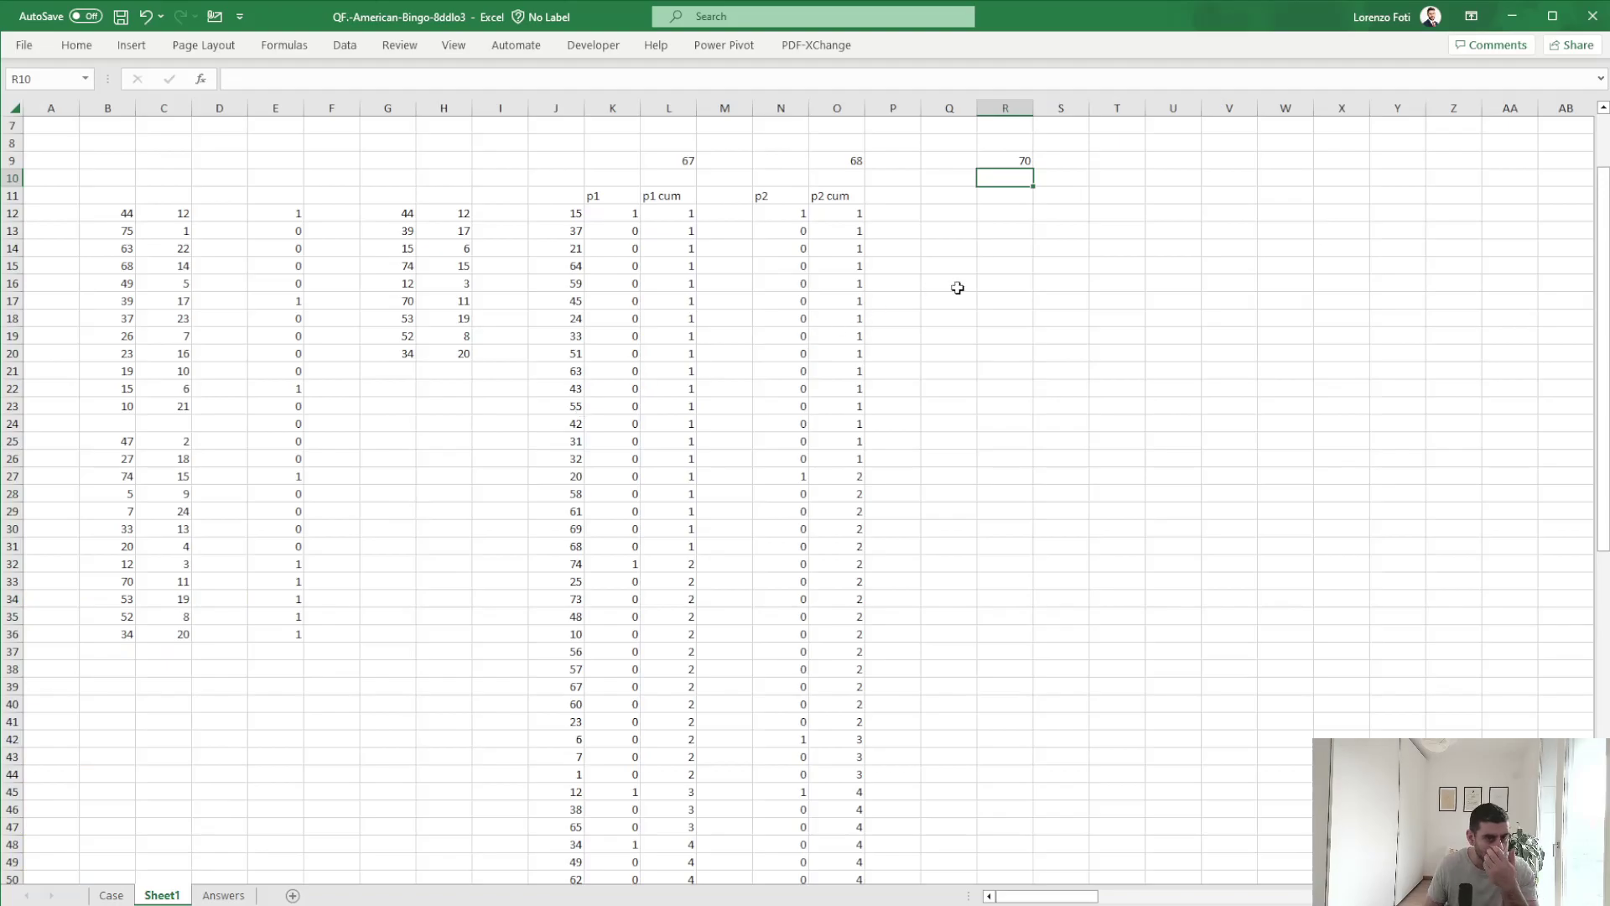
pyautogui.click(1178, 212)
pyautogui.write('+SEQUENCE(50)+')
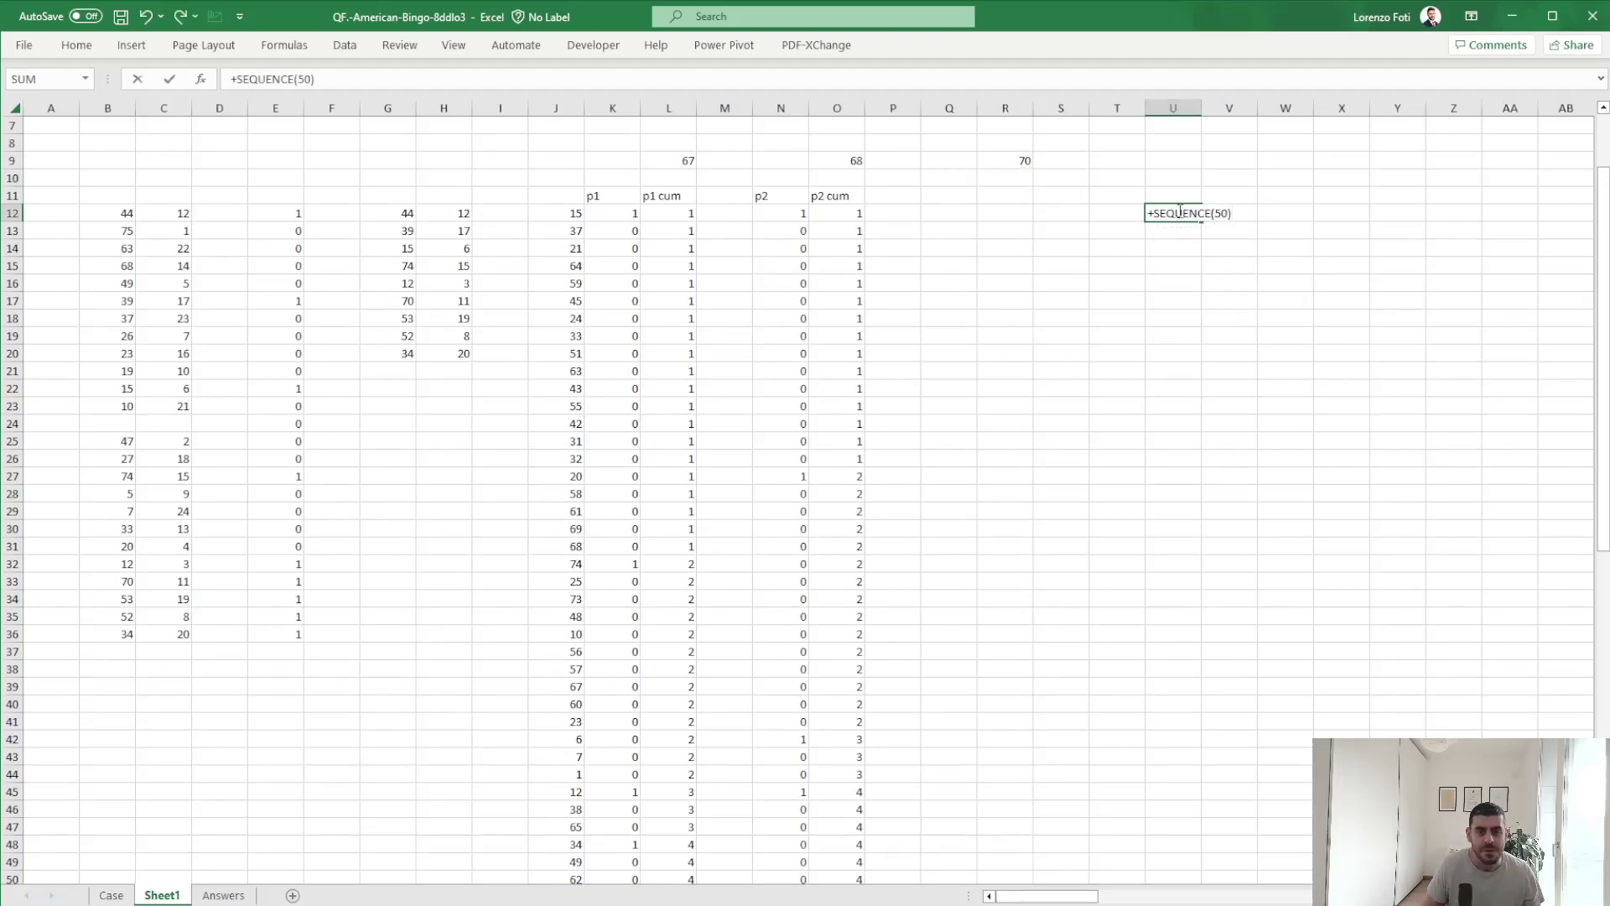
pyautogui.press('Return')
pyautogui.press('Up')
pyautogui.press('Up')
pyautogui.press('Right')
pyautogui.write('+')
pyautogui.press('Left')
pyautogui.press('Left')
pyautogui.press('Left')
pyautogui.press('Left')
pyautogui.press('Up')
pyautogui.press('Up')
pyautogui.press('Return')
# Try to build a what-if data table from U11 through column V for all 50 games, using C3 as the input cell.
pyautogui.press('Up')
pyautogui.press('Left')
pyautogui.hotkey('ctrl', 'shift', 'Right')
pyautogui.hotkey('ctrl', 'shift', 'Down')
pyautogui.hotkey('ctrl', 'shift', 'Down')
pyautogui.press('alt')
pyautogui.press('a')
pyautogui.press('w')
pyautogui.press('t')
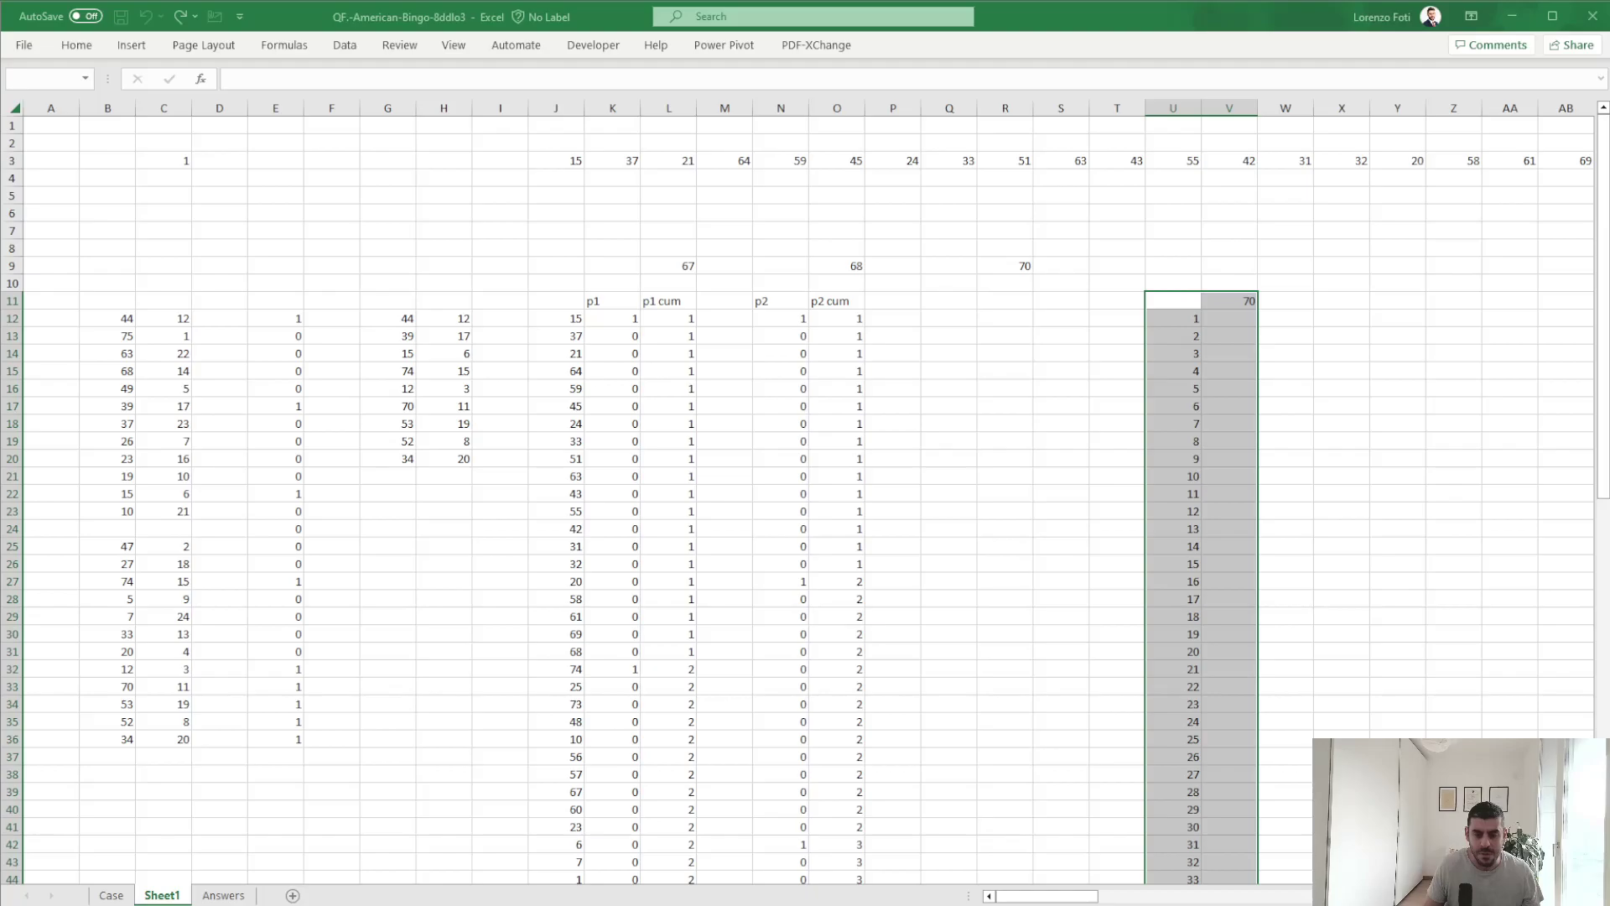
pyautogui.press('Return')
pyautogui.click(1515, 672)
pyautogui.click(155, 159)
pyautogui.press('Return')
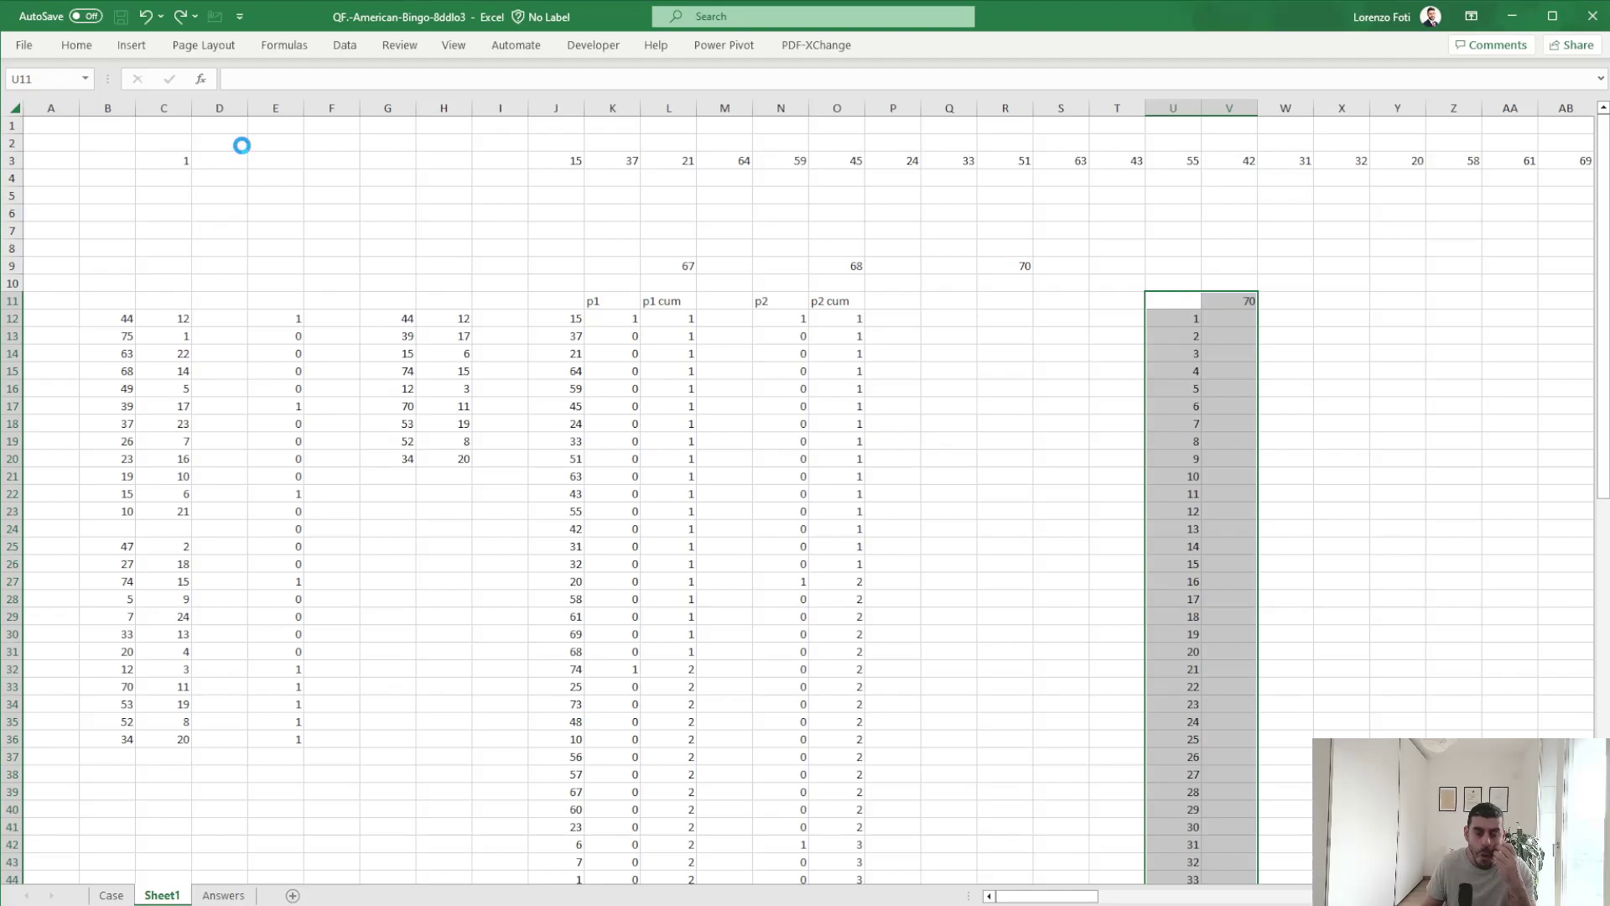
# Clear the data table cells from V12 downward.
pyautogui.click(1265, 389)
pyautogui.click(1228, 313)
pyautogui.hotkey('ctrl', 'shift', 'Down')
pyautogui.press('Delete')
# Recreate the data table over the 50 game numbers and the V11 result, with C3 as the input cell.
pyautogui.press('Up')
pyautogui.press('Left')
pyautogui.hotkey('ctrl', 'shift', 'Right')
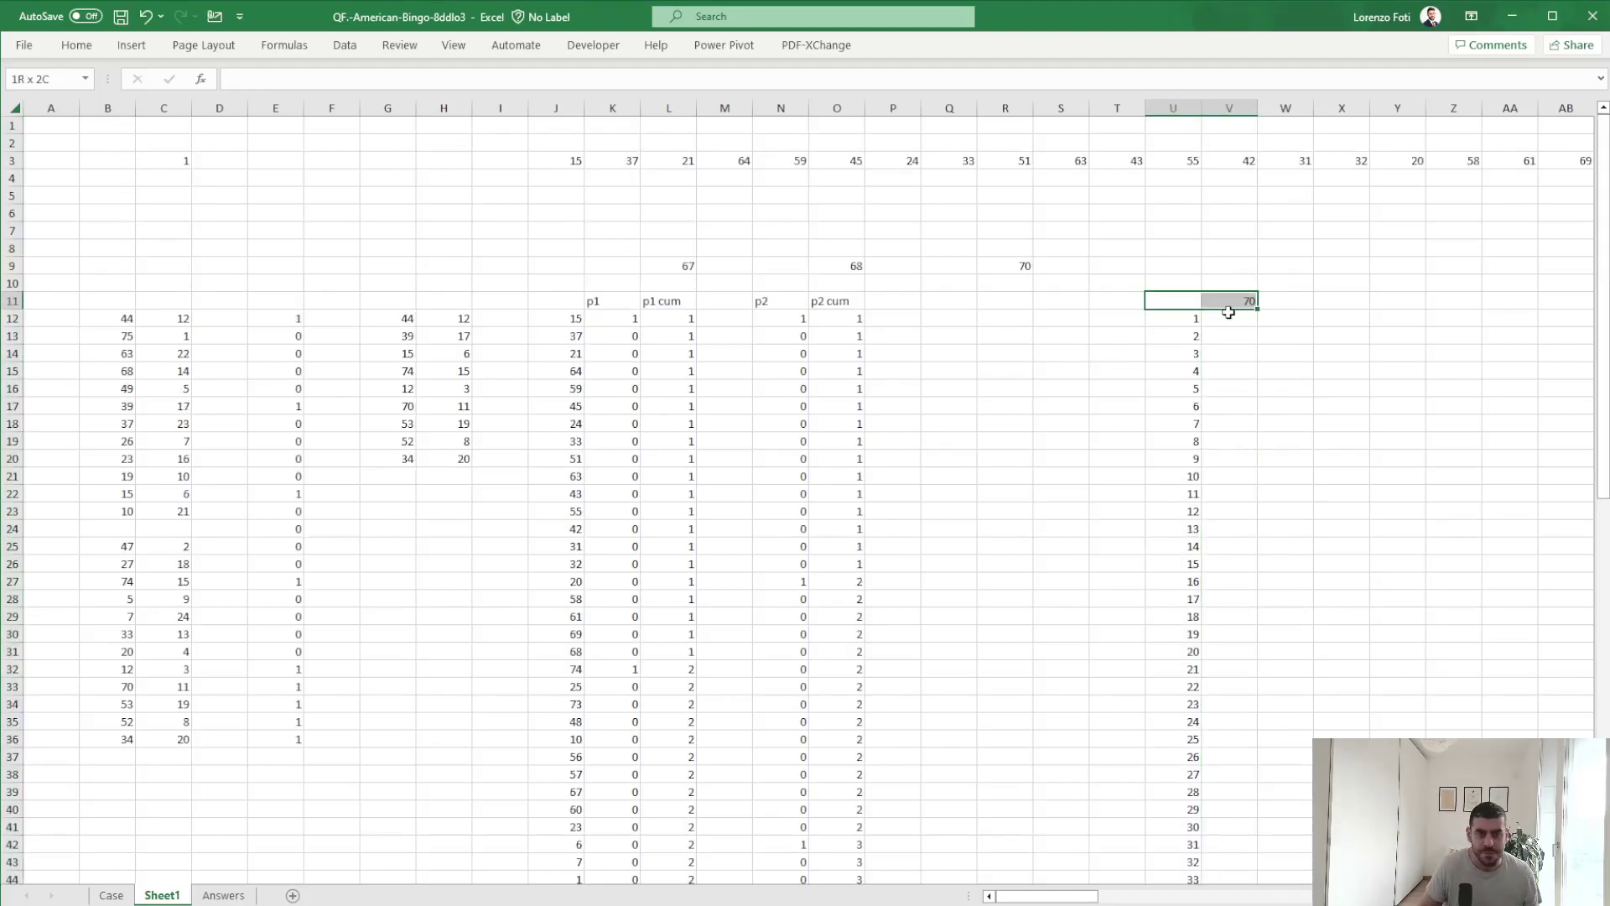
pyautogui.hotkey('ctrl', 'shift', 'Down')
pyautogui.hotkey('ctrl', 'shift', 'Down')
pyautogui.press('alt')
pyautogui.press('a')
pyautogui.press('w')
pyautogui.press('t')
pyautogui.scroll(6, 1229, 312)
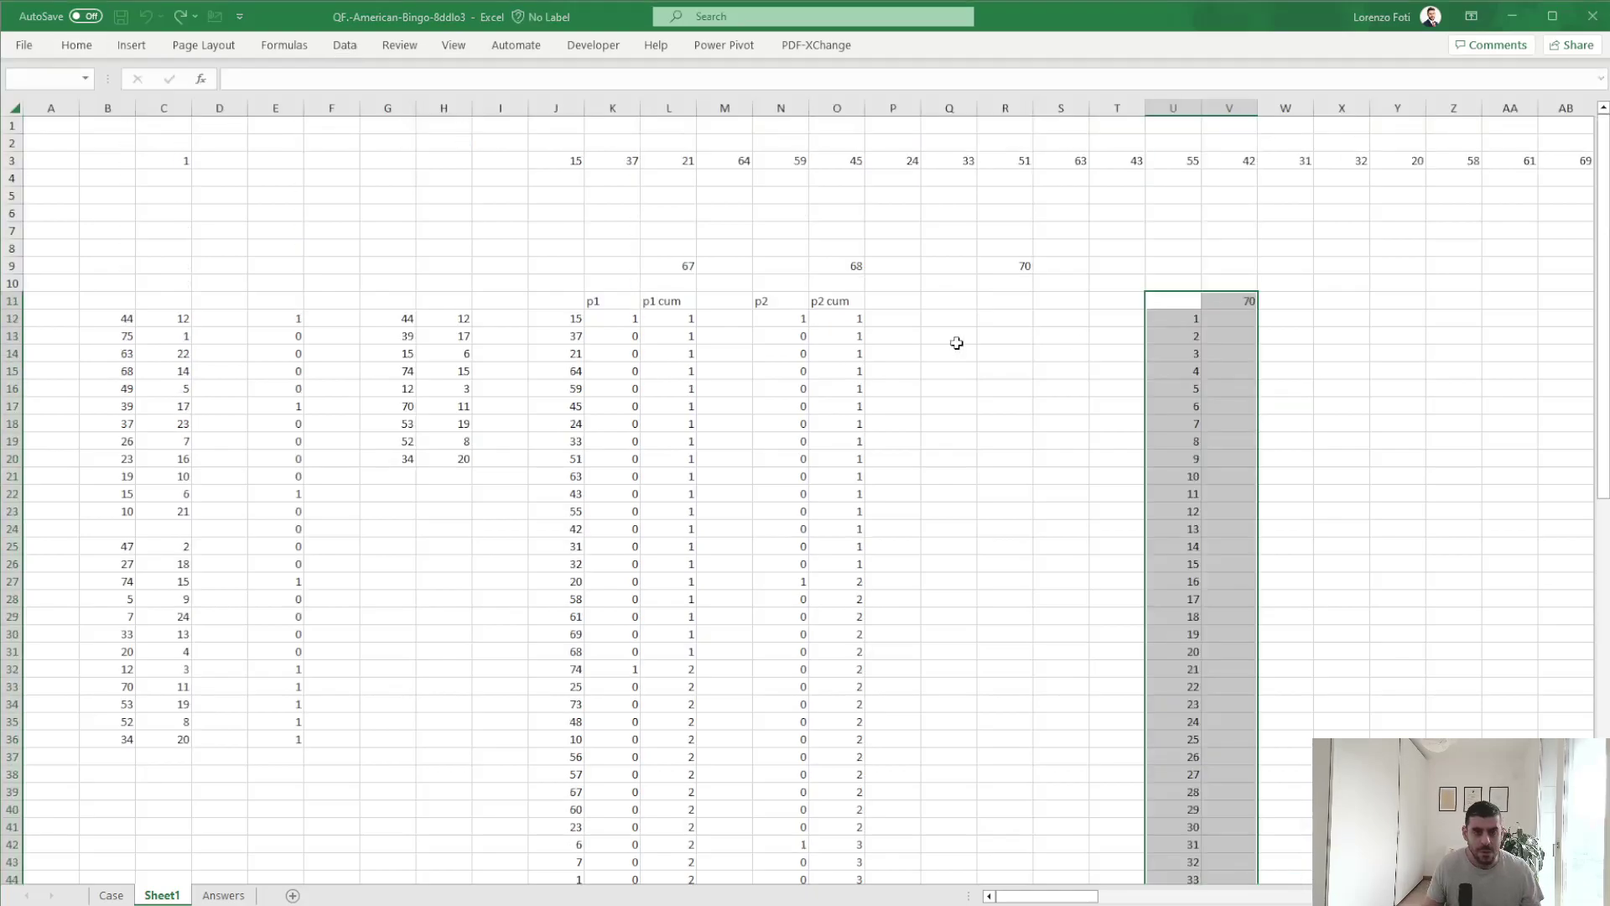
pyautogui.click(172, 159)
pyautogui.press('Return')
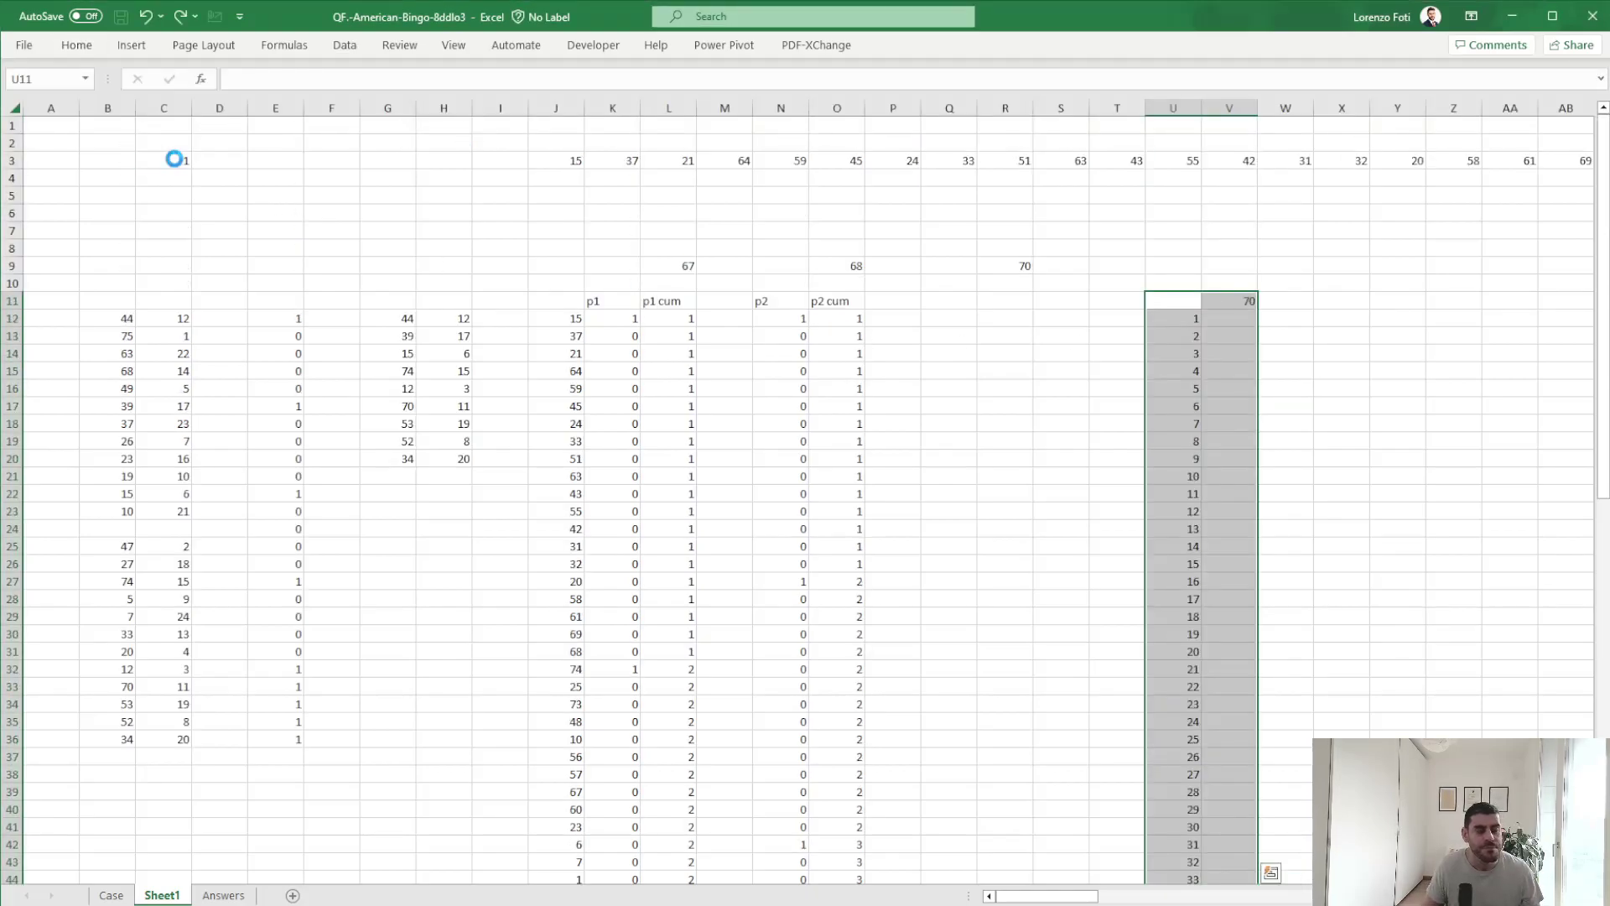
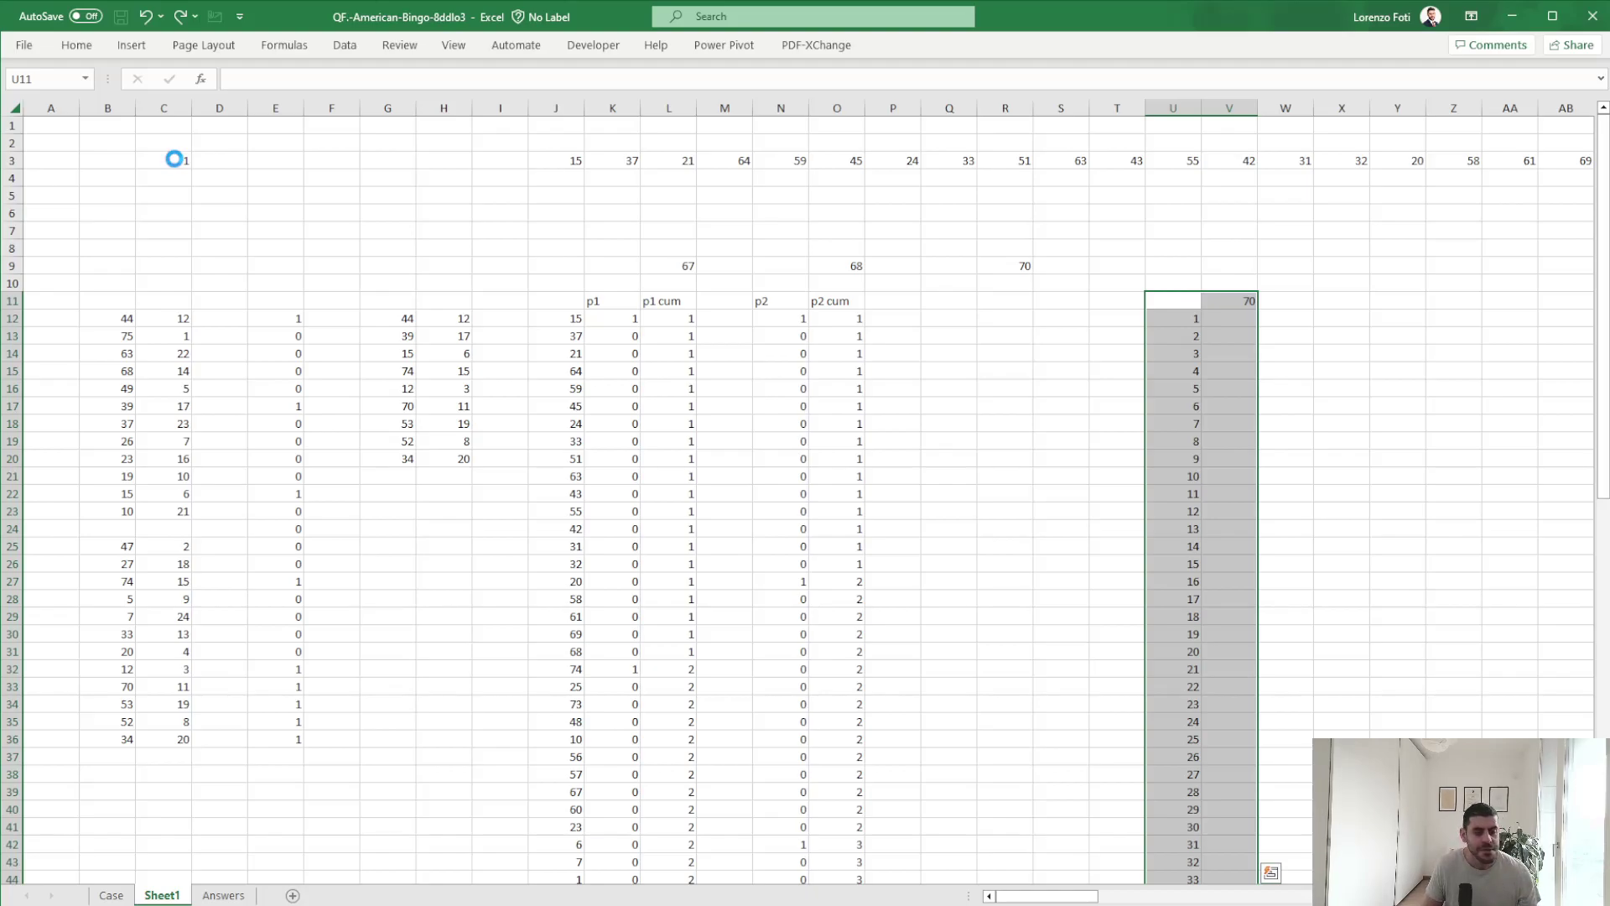
# Examine the Case sheet's Pattern column to see which games use the Railroad, H, X, Diamond and Smile patterns.
pyautogui.click(221, 896)
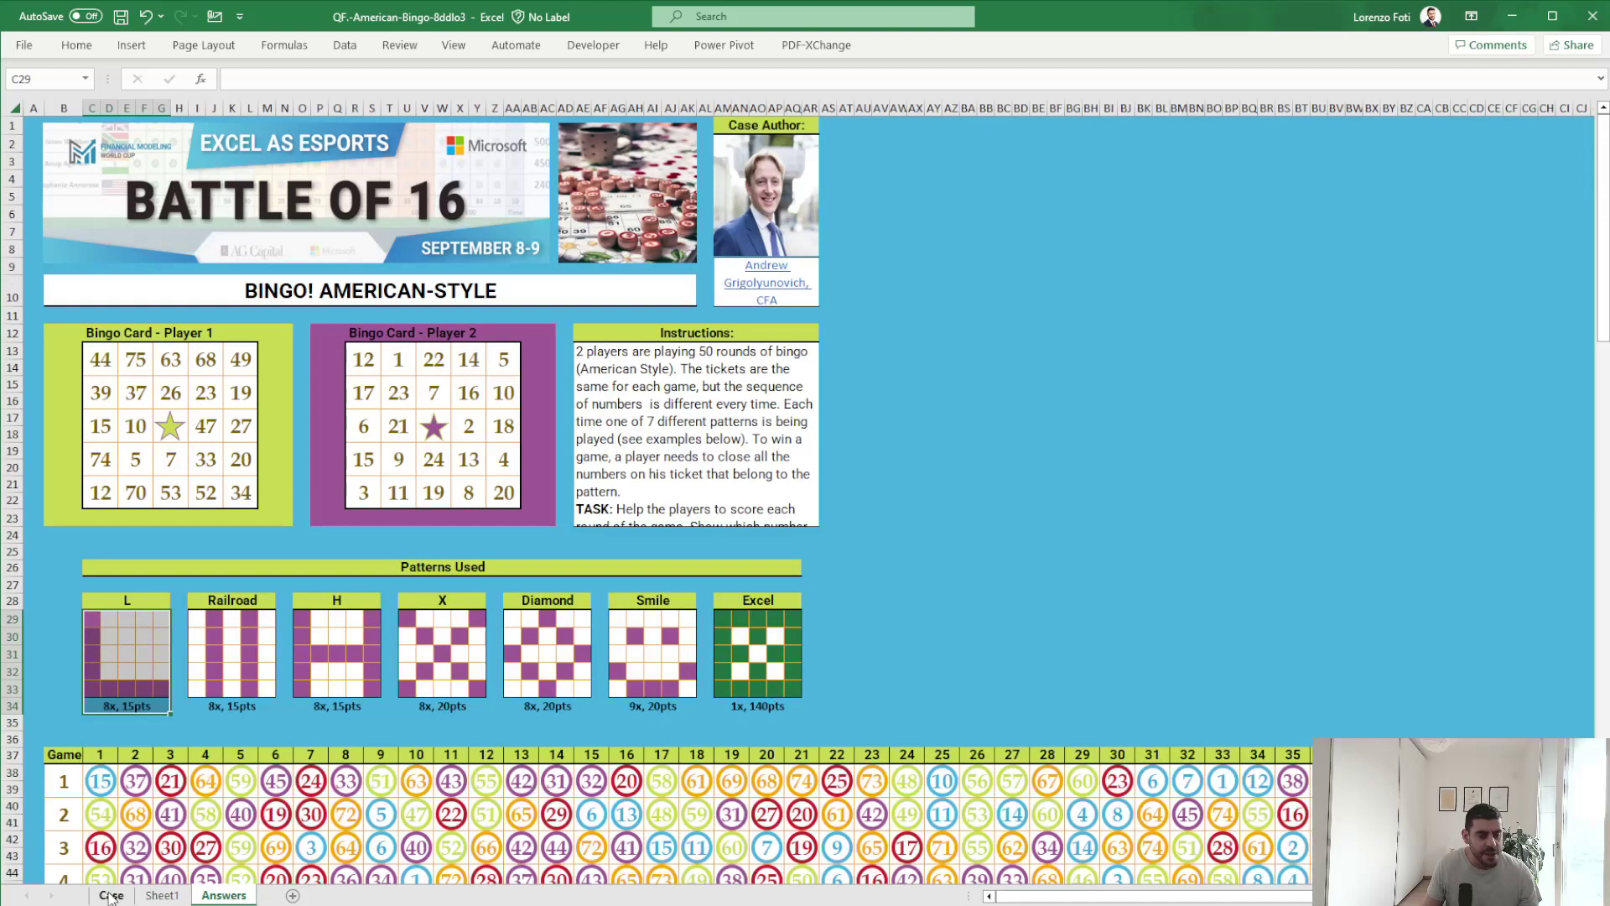
pyautogui.click(112, 895)
pyautogui.scroll(-6, 493, 791)
pyautogui.click(162, 411)
pyautogui.moveTo(163, 444); pyautogui.dragTo(153, 646)
pyautogui.scroll(-6, 170, 525)
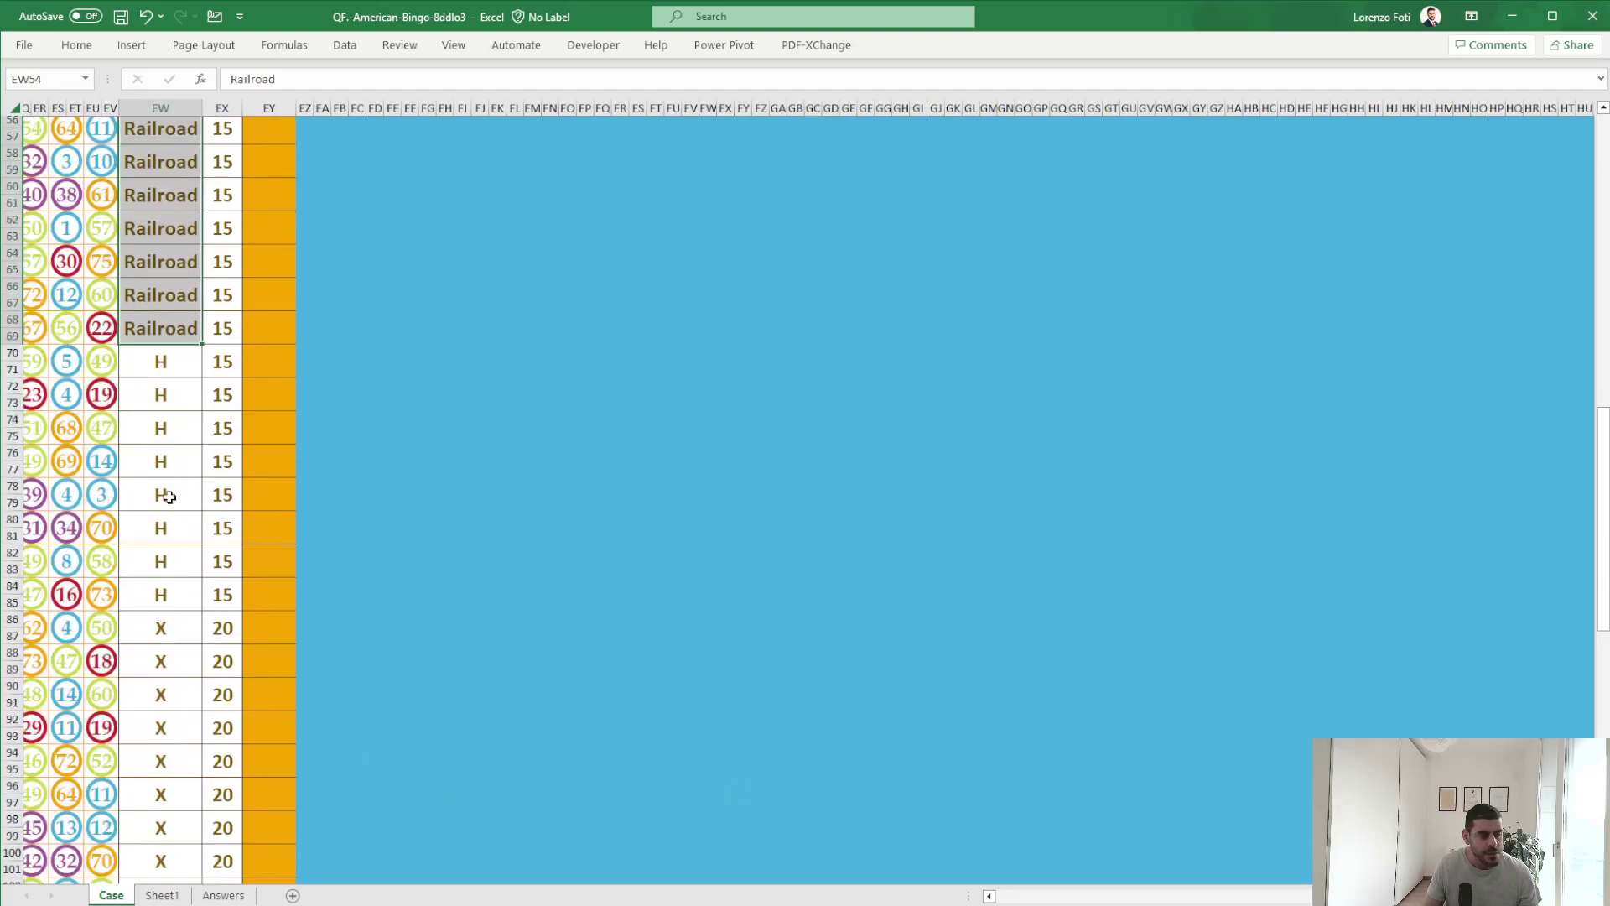
pyautogui.moveTo(172, 361); pyautogui.dragTo(159, 593)
pyautogui.scroll(-7, 163, 404)
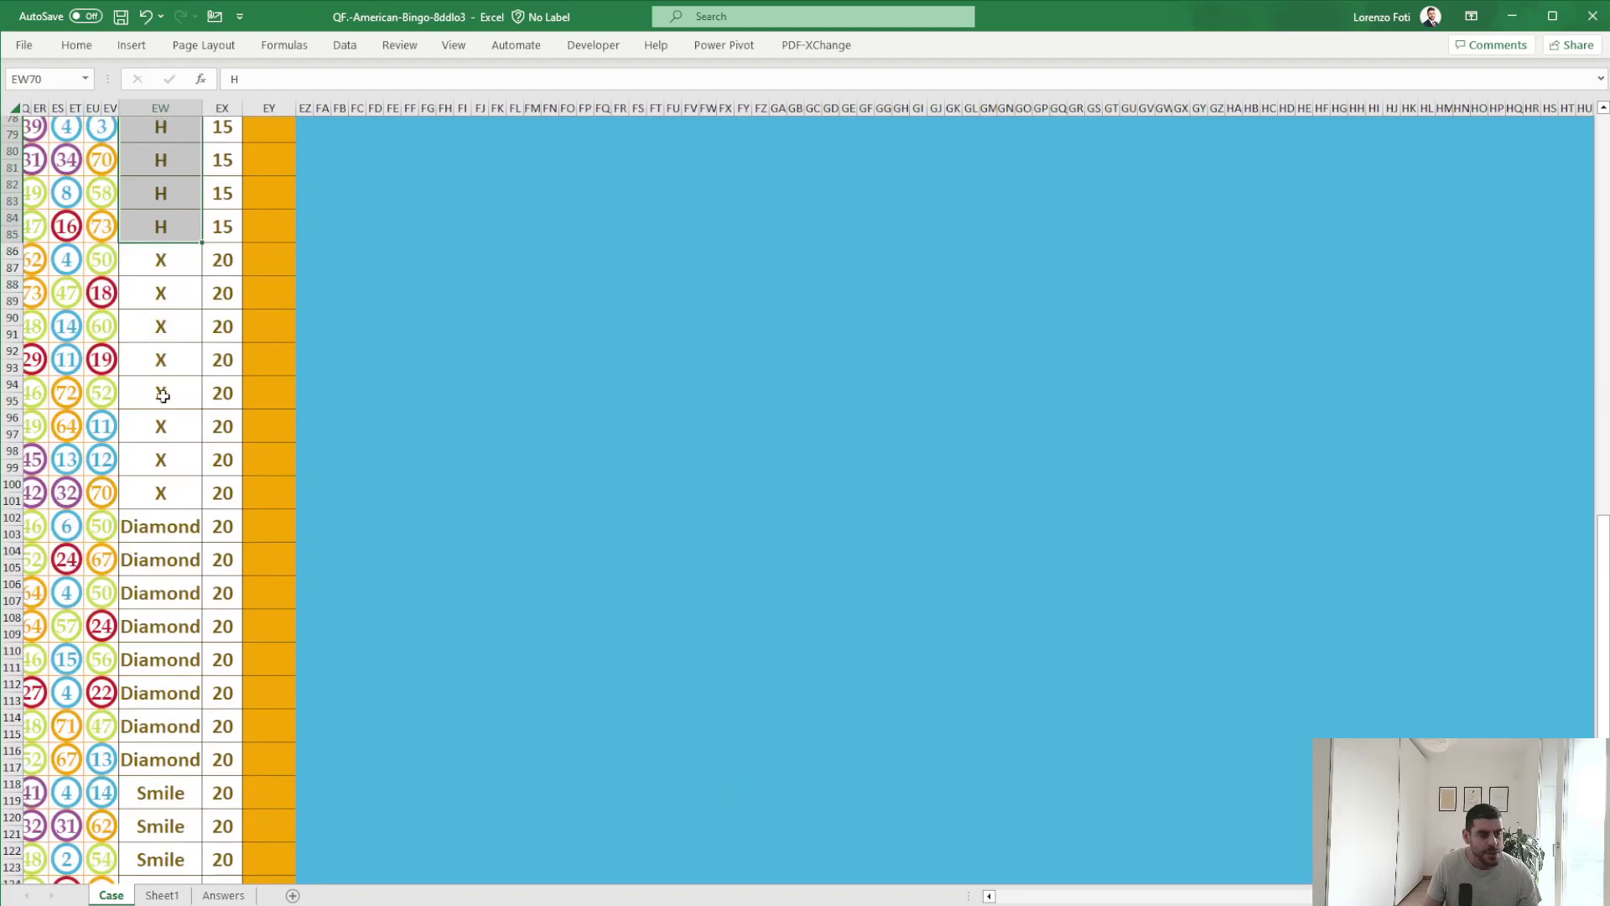
pyautogui.moveTo(168, 266); pyautogui.dragTo(172, 764)
pyautogui.scroll(-6, 169, 755)
pyautogui.moveTo(160, 479); pyautogui.dragTo(163, 726)
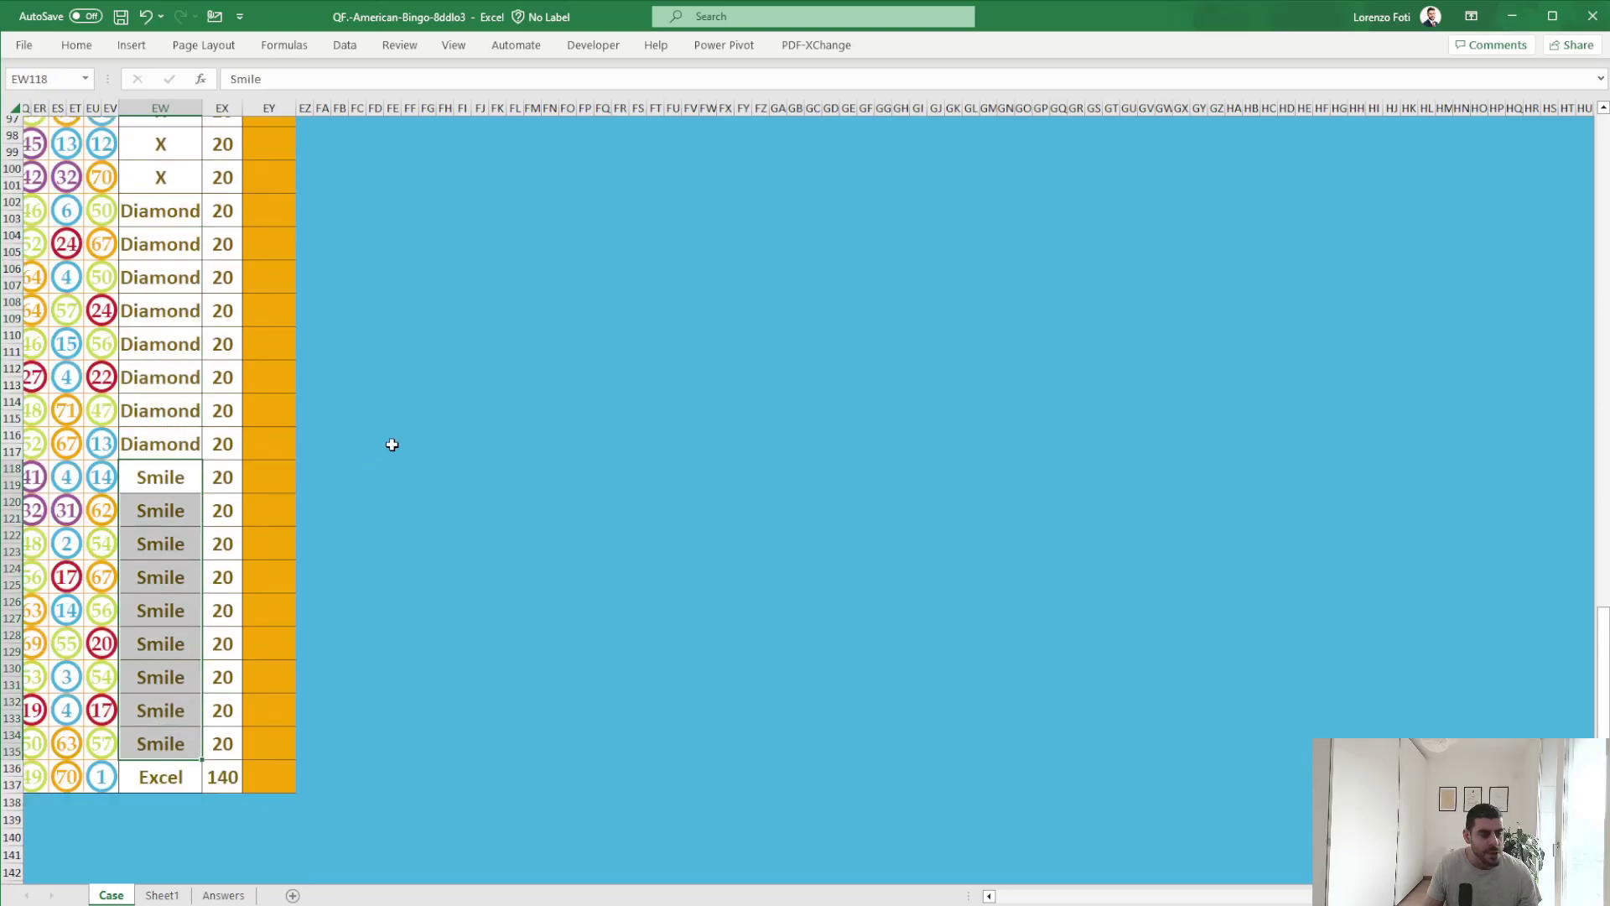
pyautogui.moveTo(179, 445); pyautogui.dragTo(180, 214)
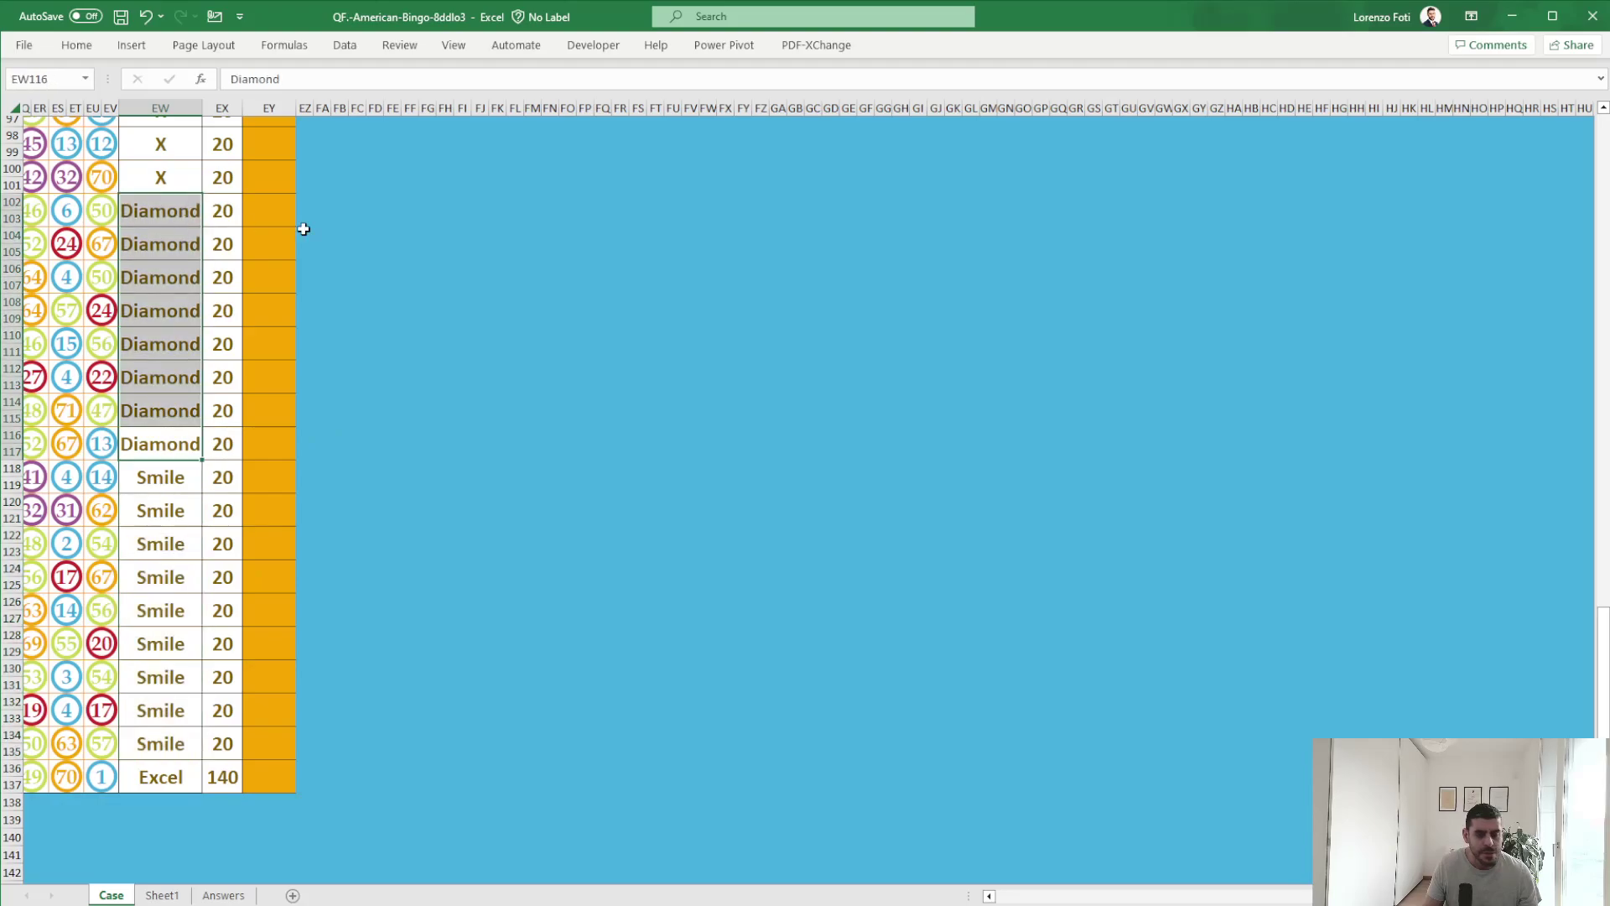
pyautogui.click(495, 227)
pyautogui.hotkey('ctrl', 'Home')
pyautogui.press('Left')
pyautogui.press('Up')
pyautogui.press('Left')
pyautogui.press('Up')
pyautogui.press('Left')
pyautogui.press('Up')
pyautogui.press('Left')
pyautogui.press('Up')
pyautogui.press('Left')
pyautogui.press('Up')
pyautogui.press('Left')
pyautogui.press('Up')
pyautogui.press('Right')
pyautogui.press('Right')
pyautogui.press('Right')
pyautogui.press('Right')
pyautogui.press('Right')
pyautogui.press('Right')
pyautogui.press('Right')
pyautogui.press('Right')
pyautogui.press('Right')
pyautogui.press('Right')
pyautogui.press('Right')
pyautogui.press('Right')
pyautogui.hotkey('ctrl', 'Up')
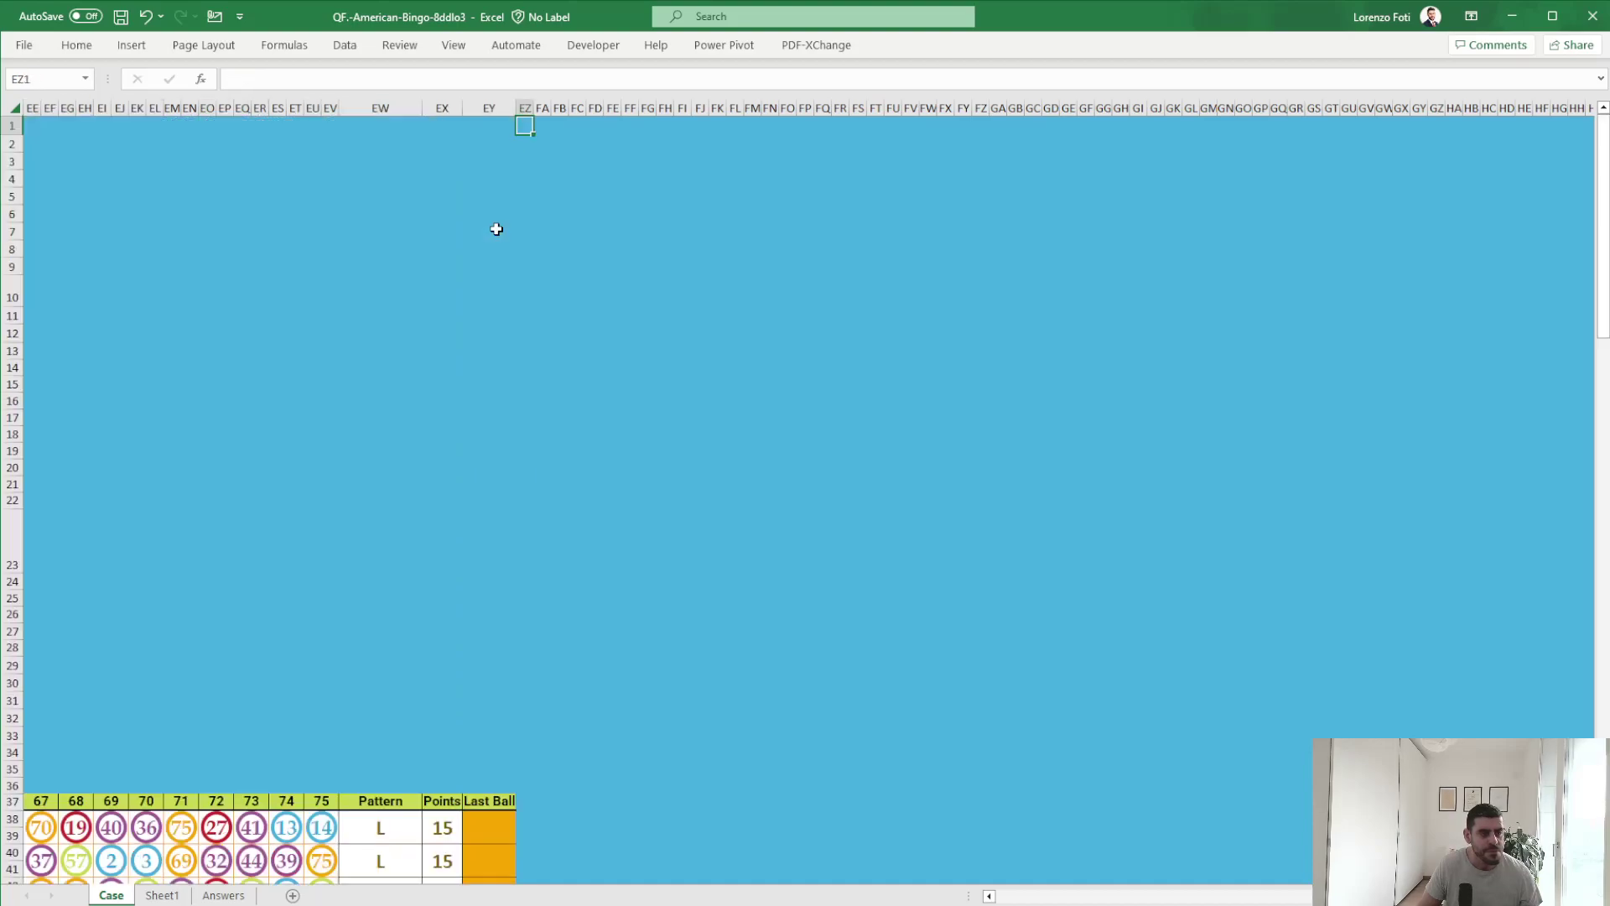
pyautogui.hotkey('ctrl', 'Home')
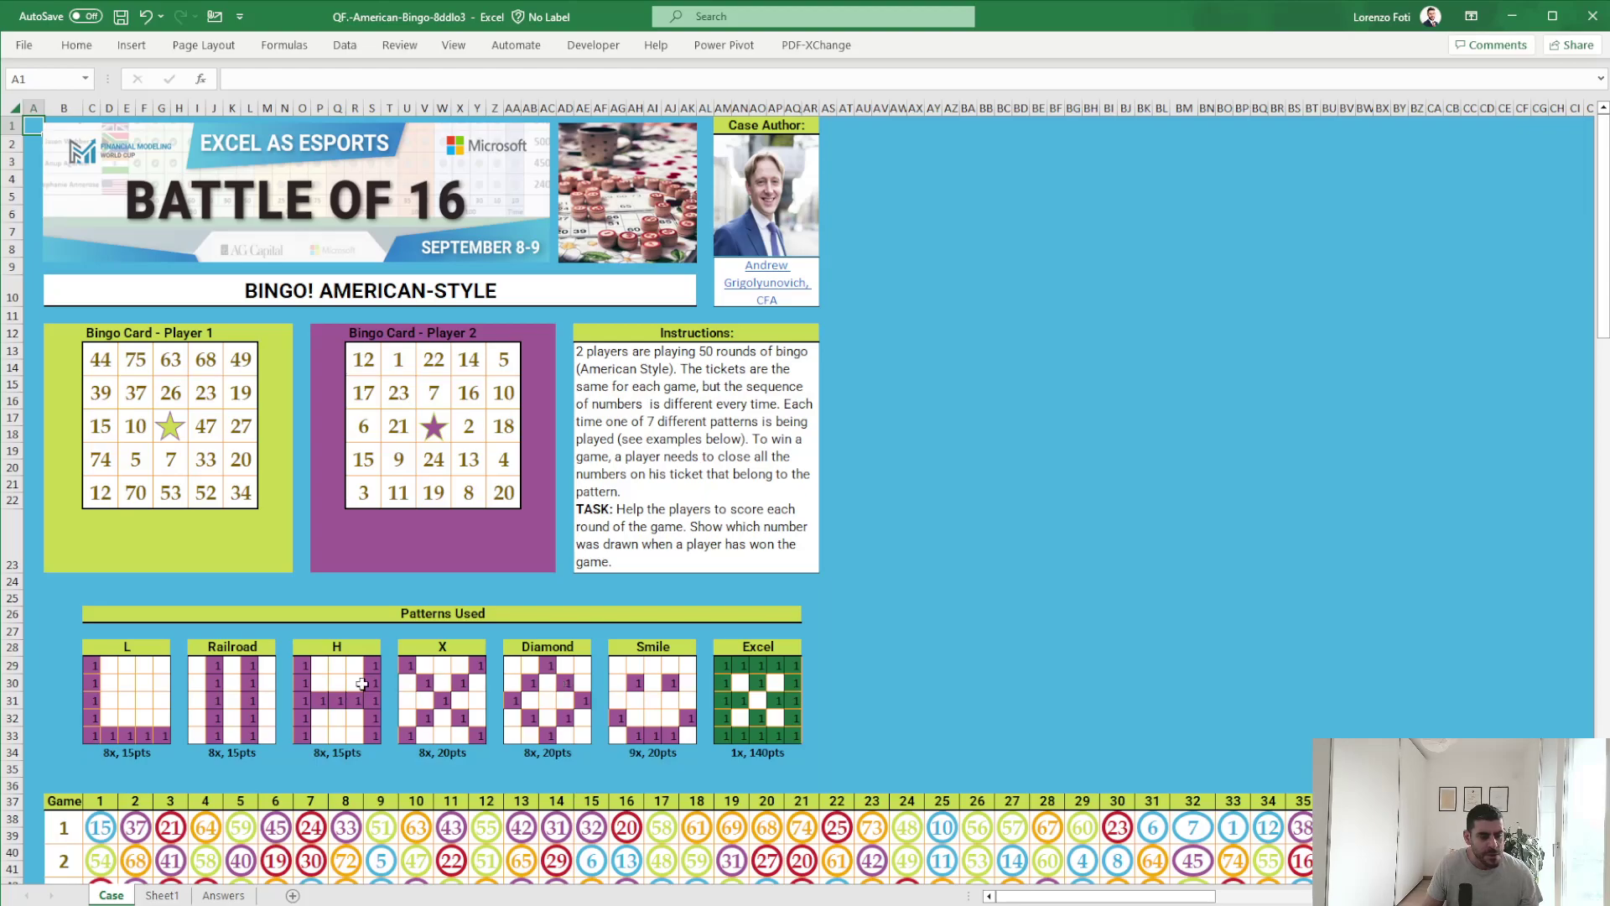
# On Sheet1, copy the data table results for games 1 to 8 (V12:V19) and paste them as values at X12.
pyautogui.click(162, 895)
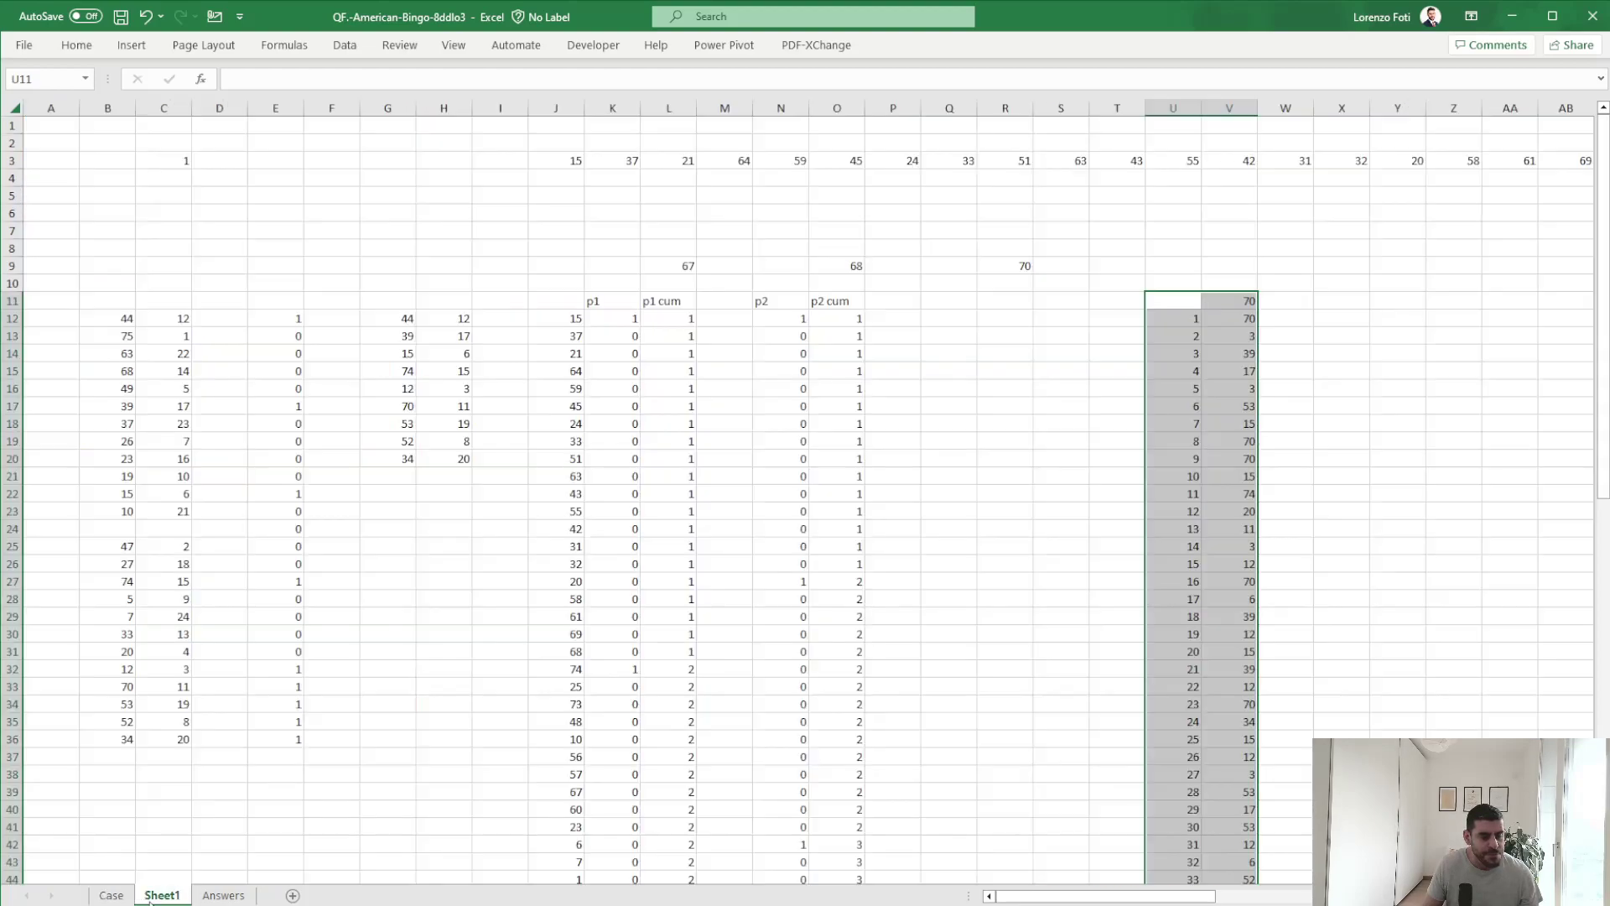
pyautogui.click(1250, 318)
pyautogui.moveTo(1250, 318); pyautogui.dragTo(1250, 441)
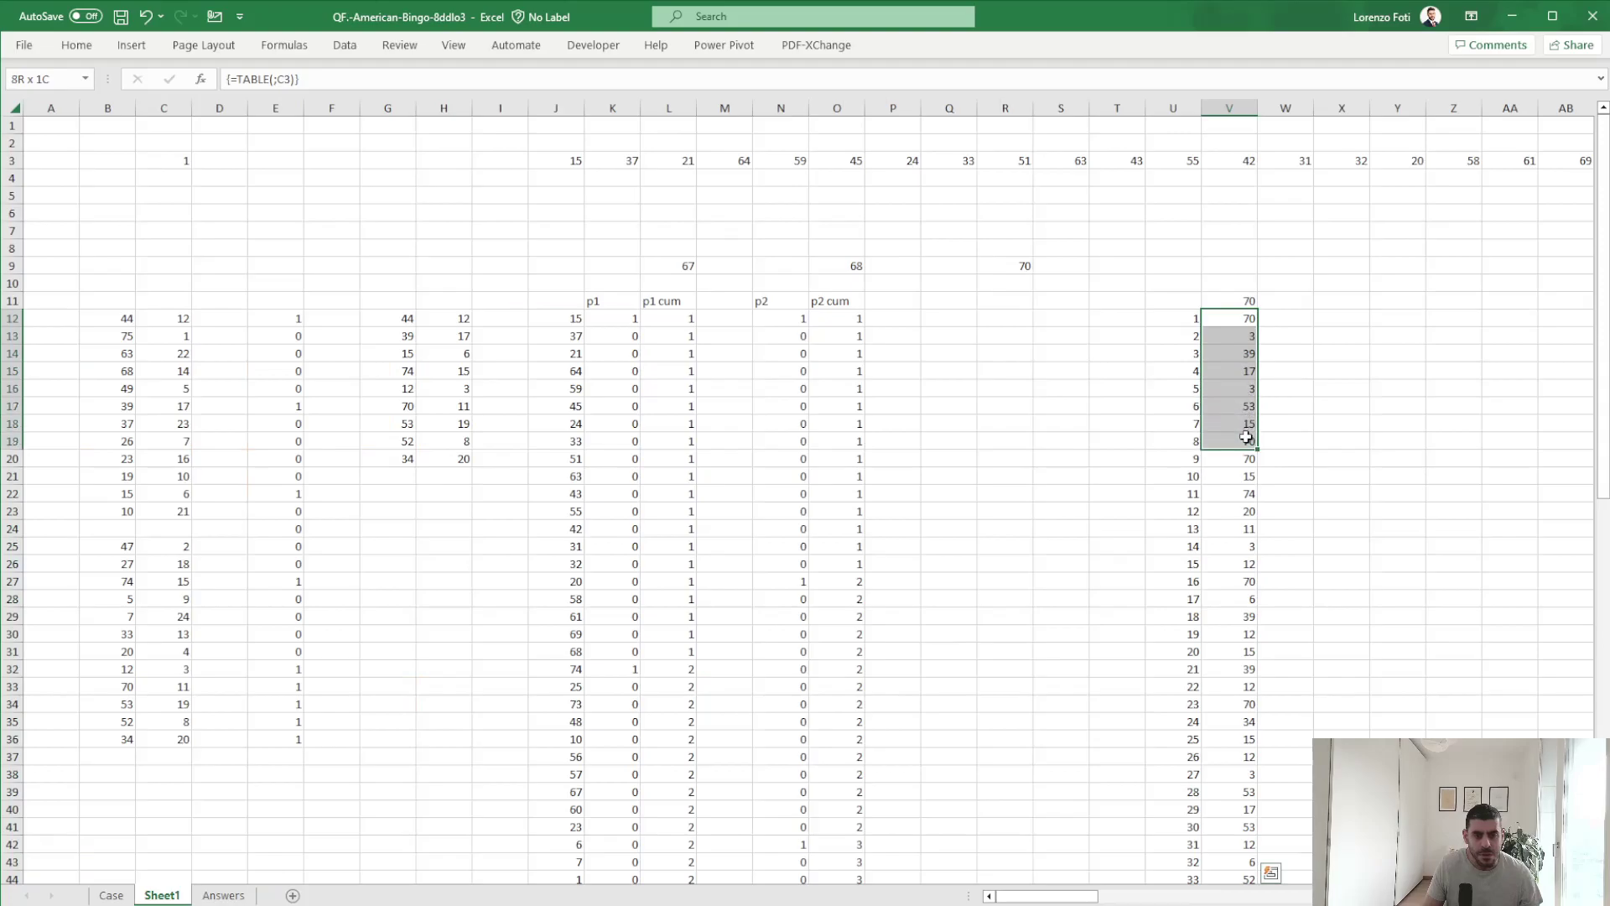
pyautogui.hotkey('ctrl', 'c')
pyautogui.rightClick(1348, 323)
pyautogui.click(1423, 436)
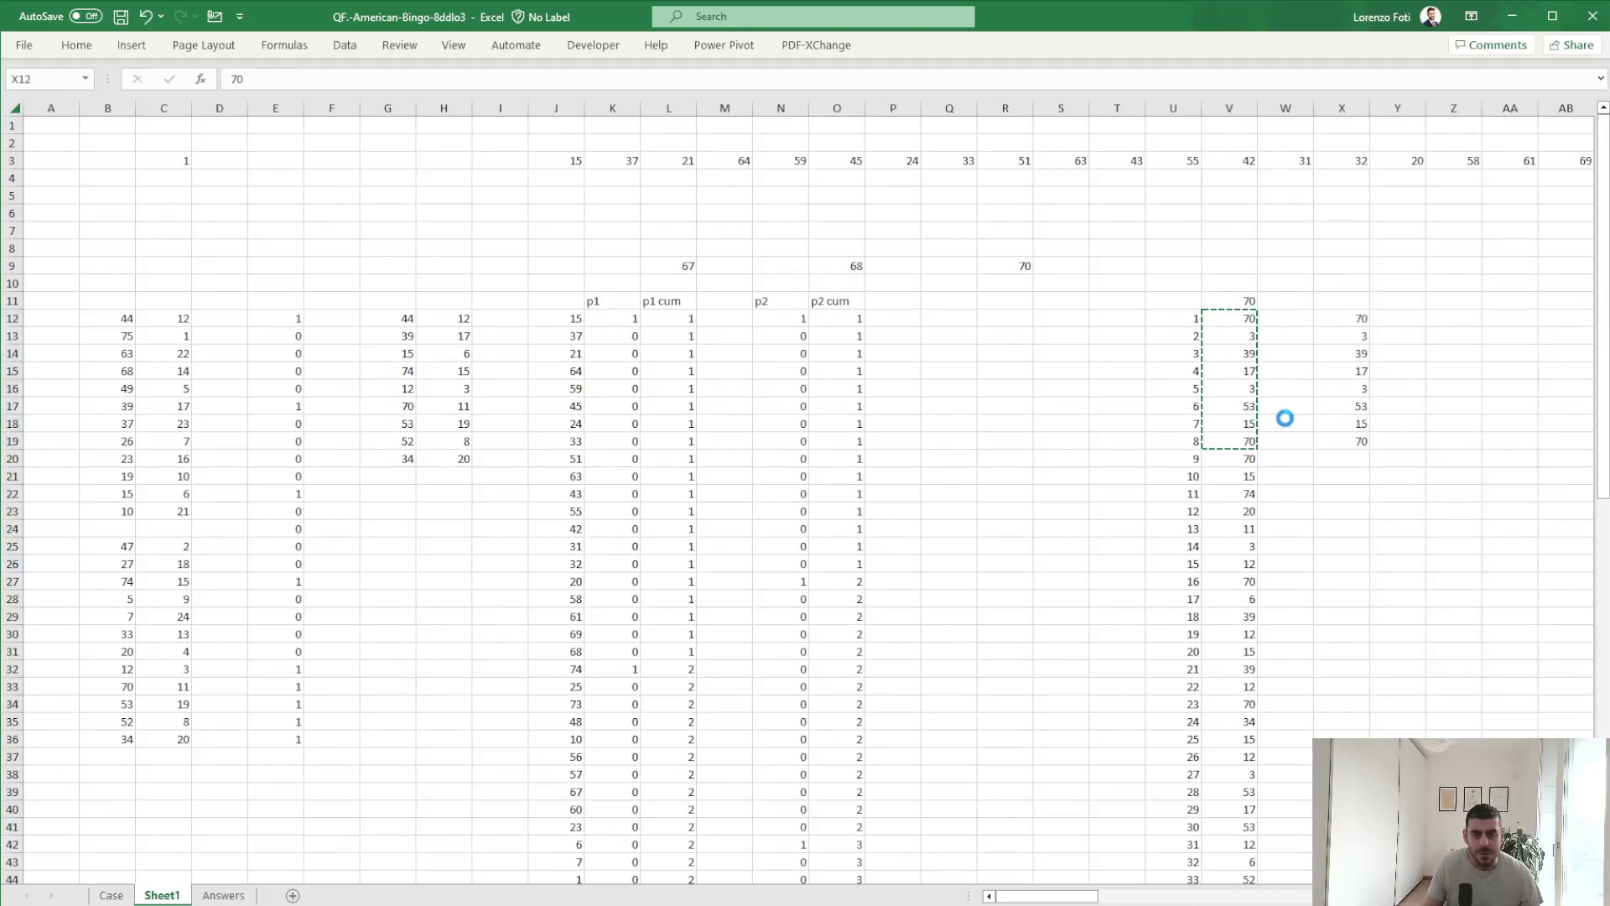
# Repoint the TOCOL formula in E12 to the Railroad pattern grid, Case!I29:M33, and recalculate the data table.
pyautogui.moveTo(1061, 441); pyautogui.dragTo(51, 494)
pyautogui.click(406, 372)
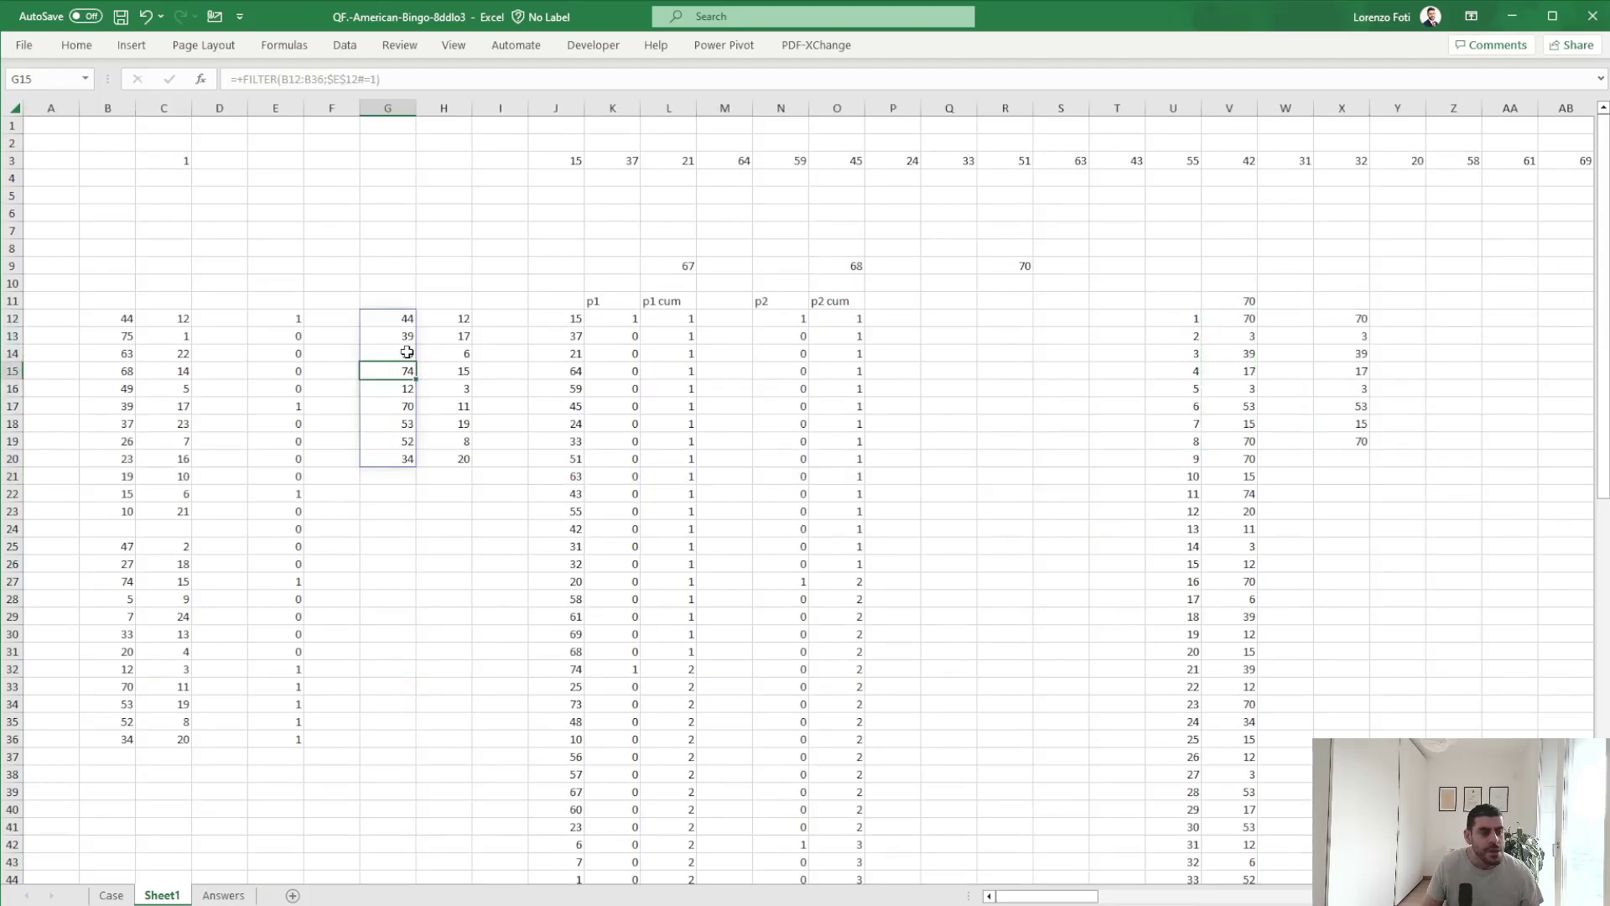
pyautogui.click(292, 321)
pyautogui.doubleClick(324, 78)
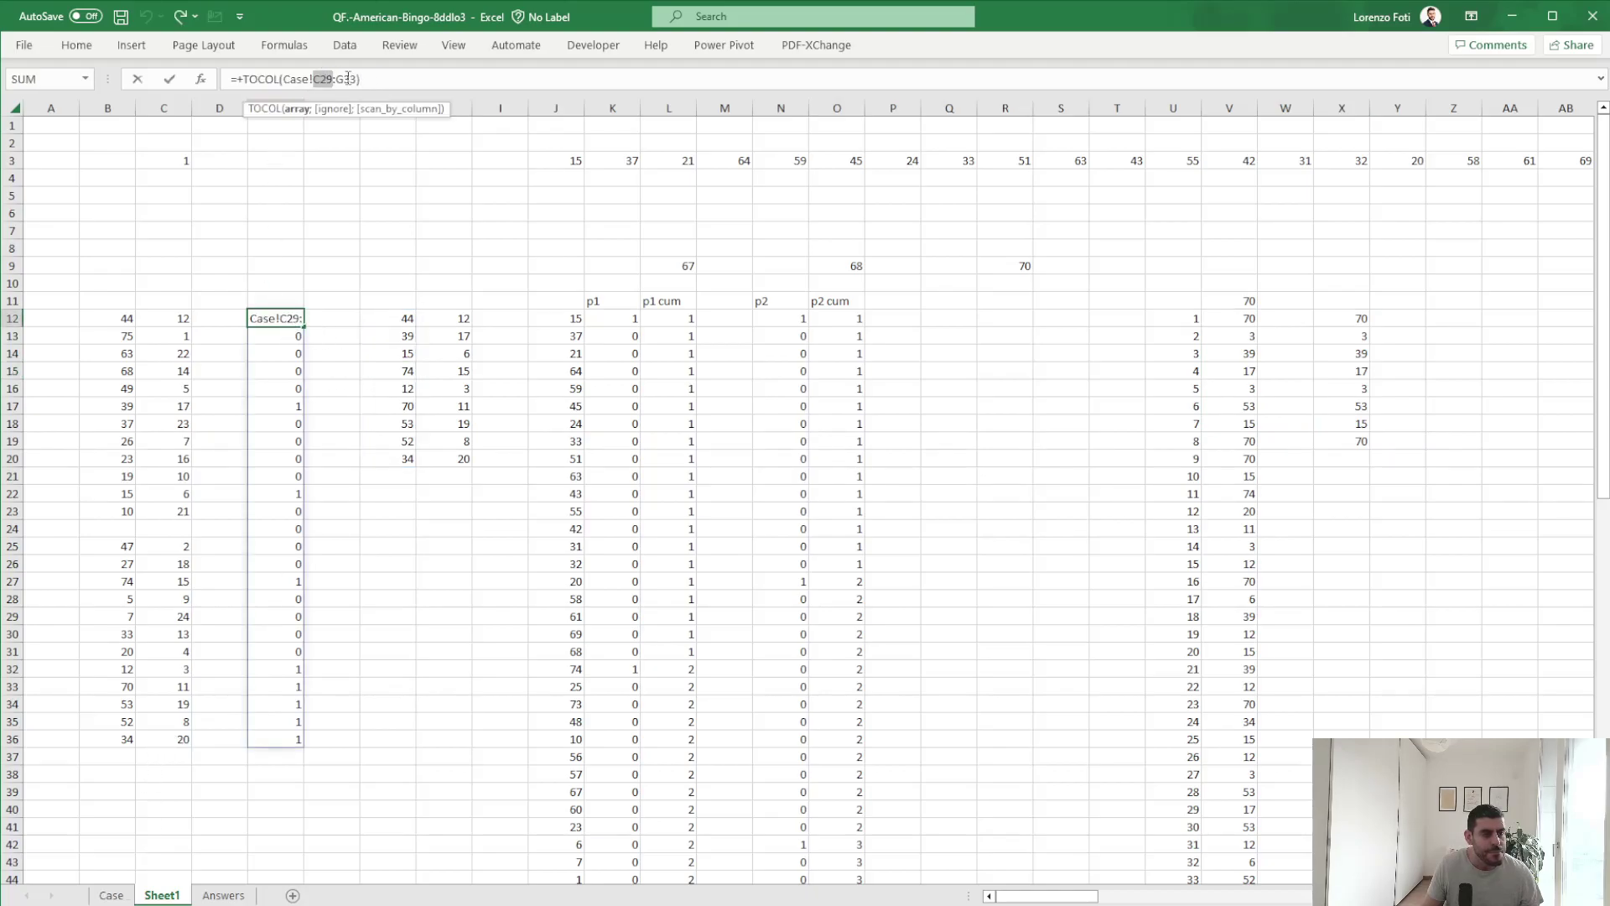
pyautogui.moveTo(359, 78); pyautogui.dragTo(290, 79)
pyautogui.click(112, 896)
pyautogui.moveTo(198, 665); pyautogui.dragTo(271, 734)
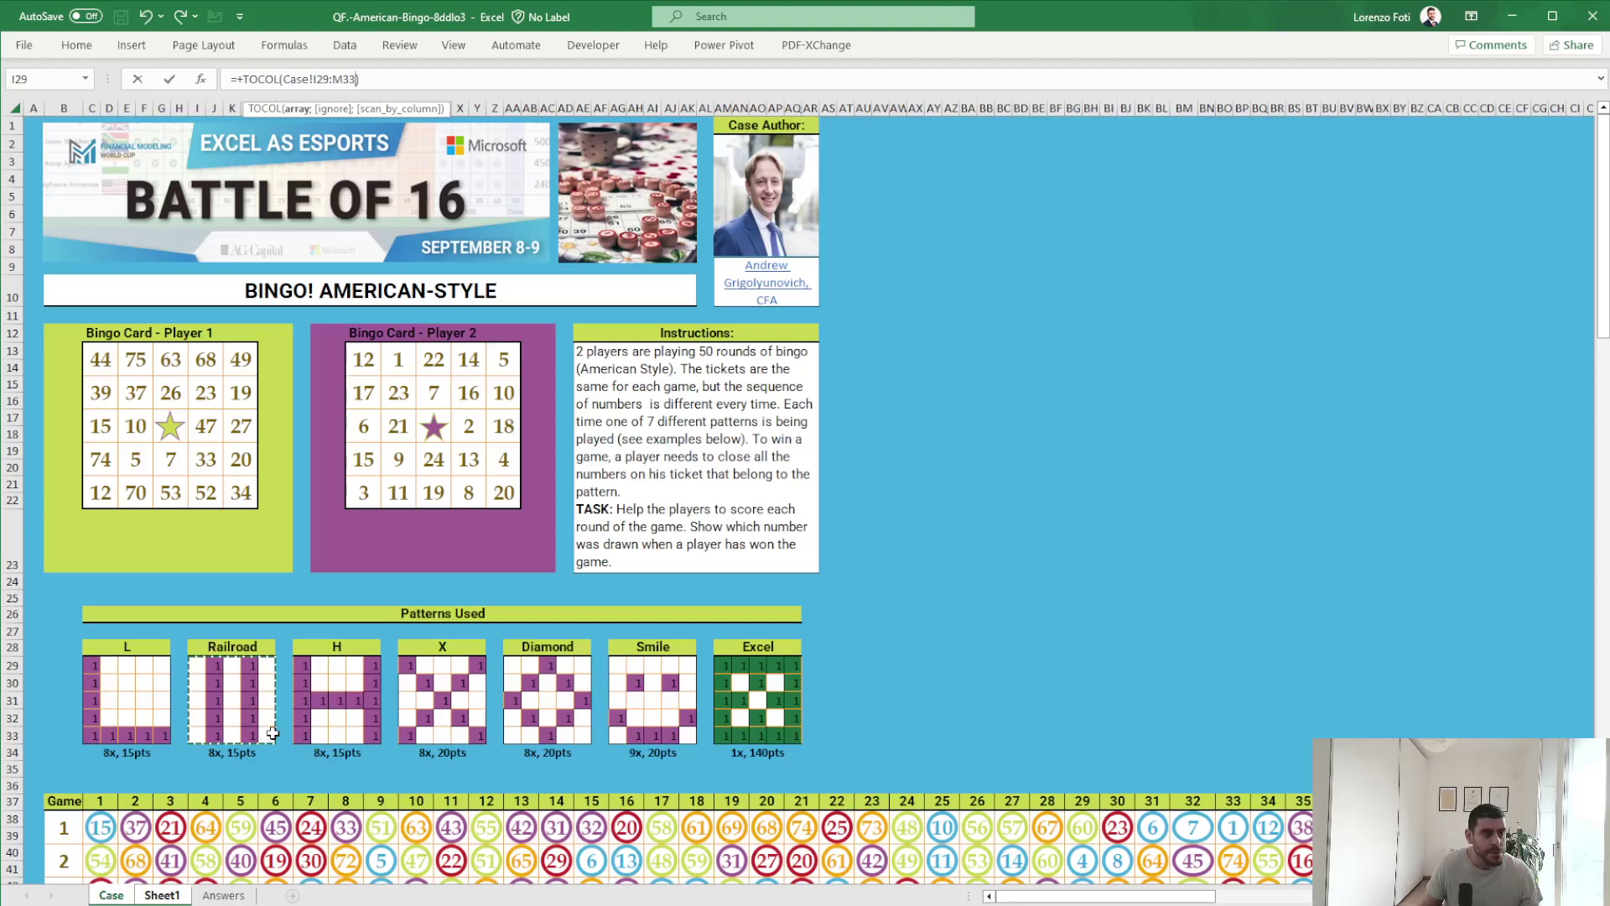
pyautogui.press('Return')
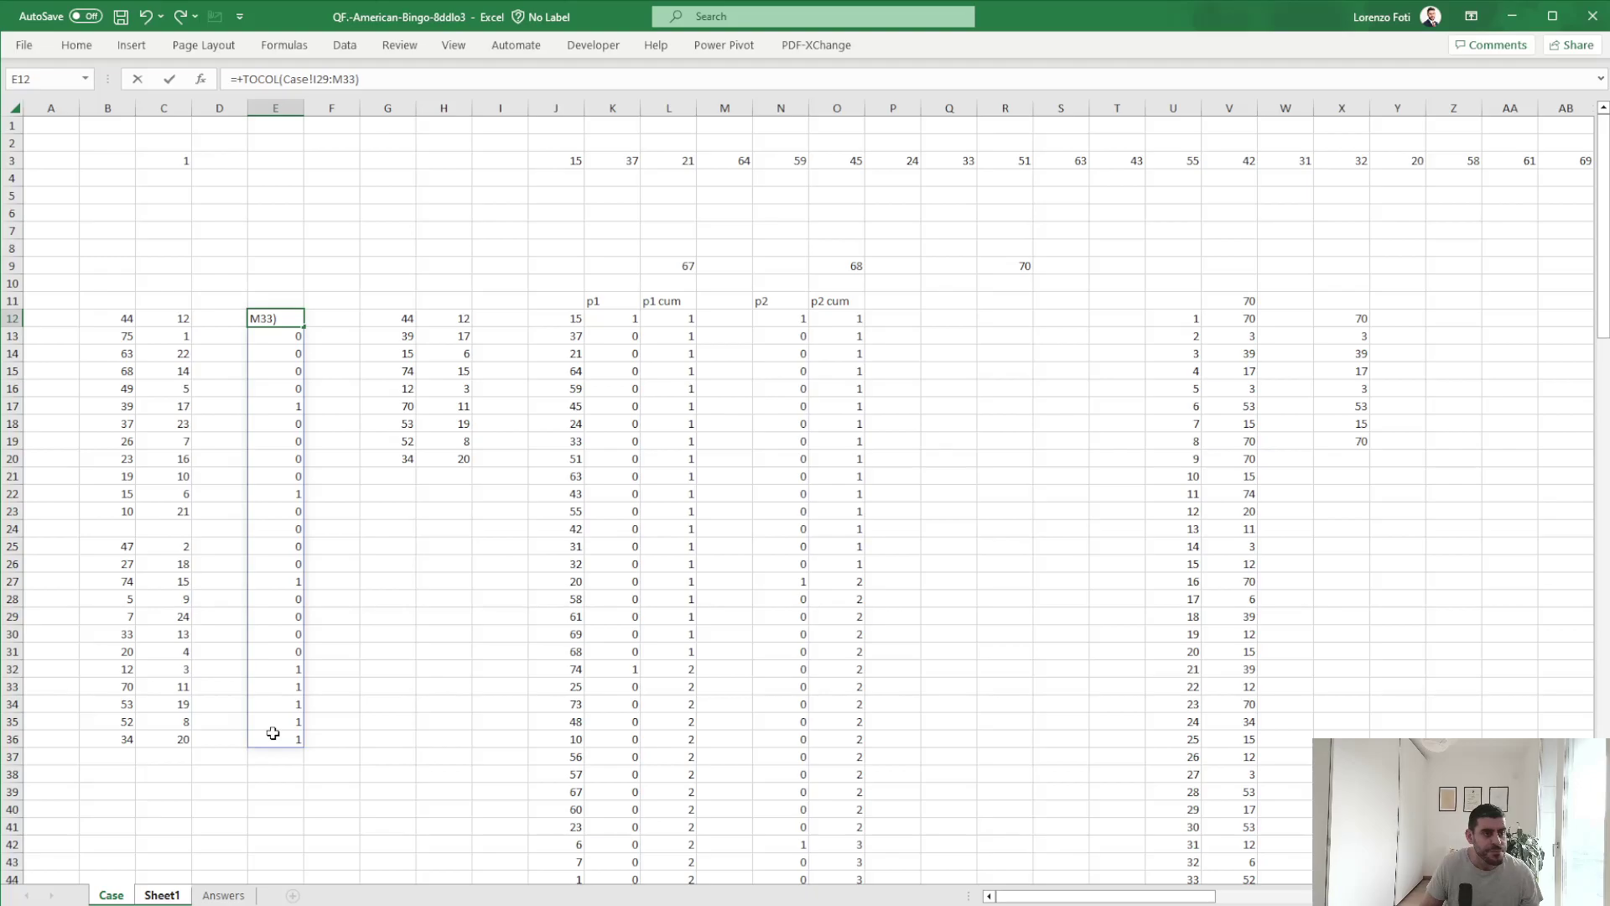
pyautogui.press('Return')
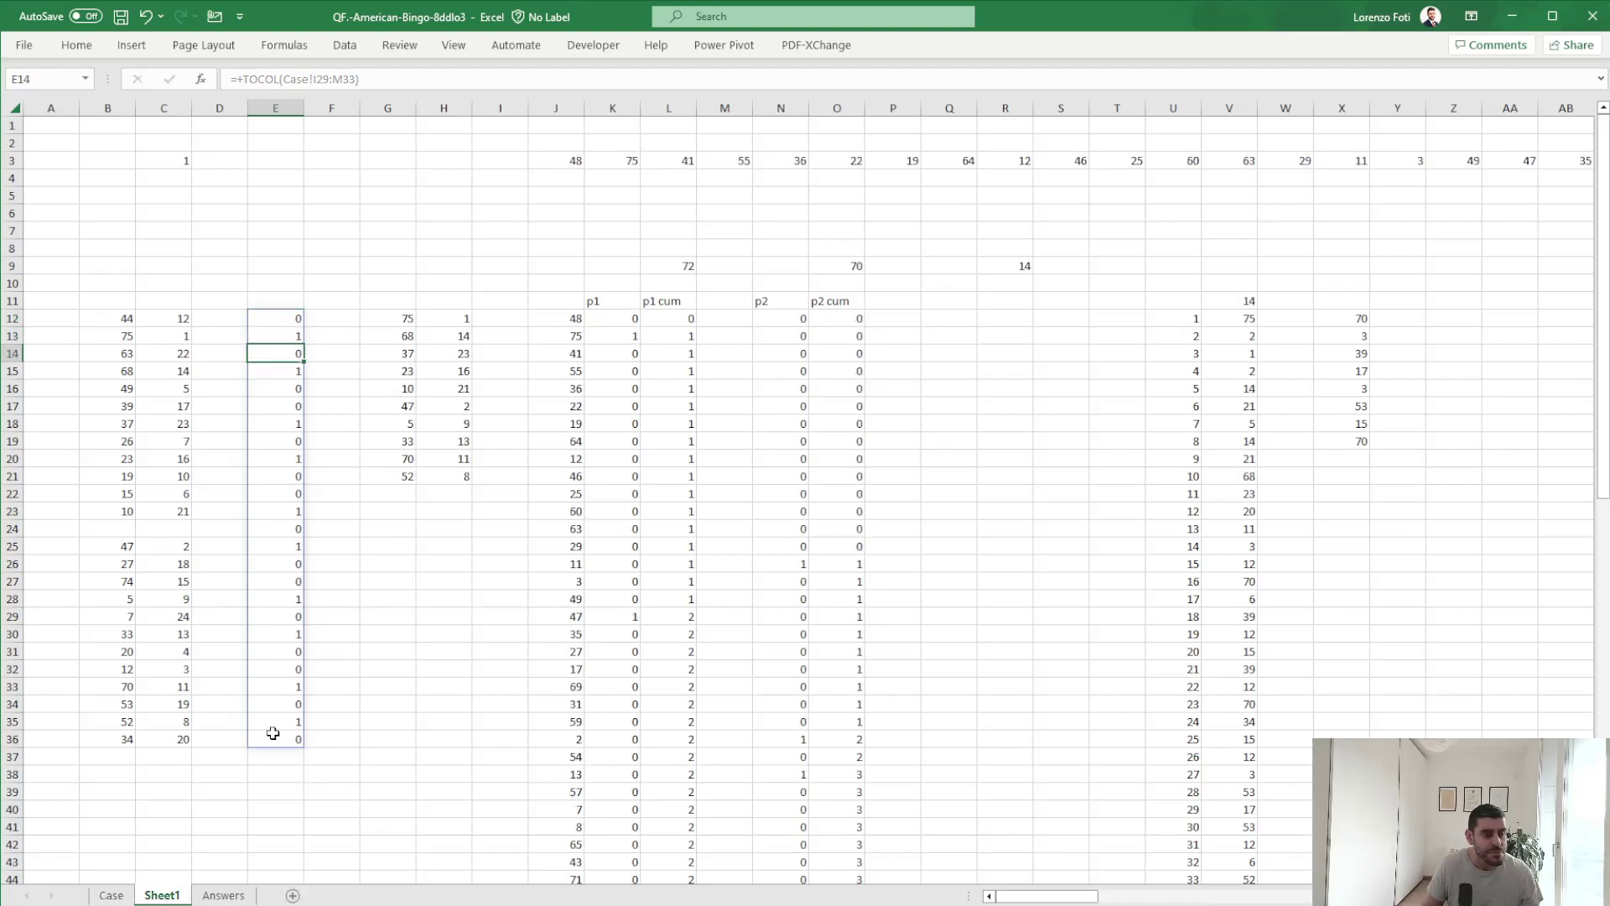
pyautogui.press('Up')
pyautogui.press('Right')
pyautogui.press('F9')
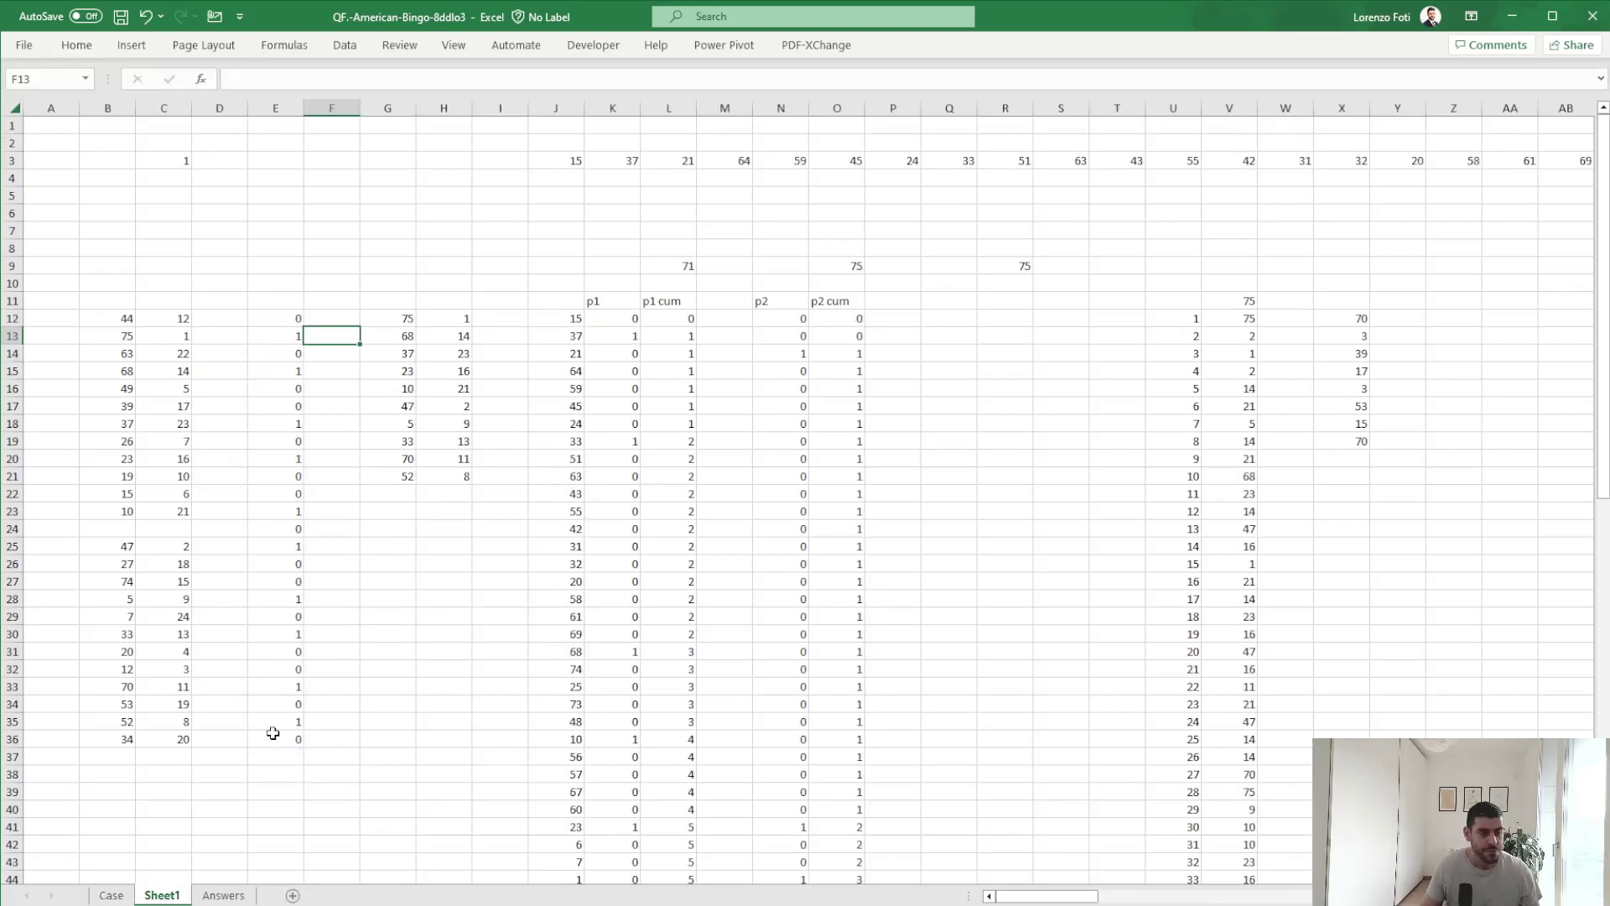
# Copy the results for games 9 to 16 (V20:V27) and paste them as values at X20.
pyautogui.moveTo(1240, 460); pyautogui.dragTo(1245, 586)
pyautogui.hotkey('ctrl', 'c')
pyautogui.click(1368, 460)
pyautogui.rightClick(1368, 460)
pyautogui.click(1421, 575)
pyautogui.click(1339, 580)
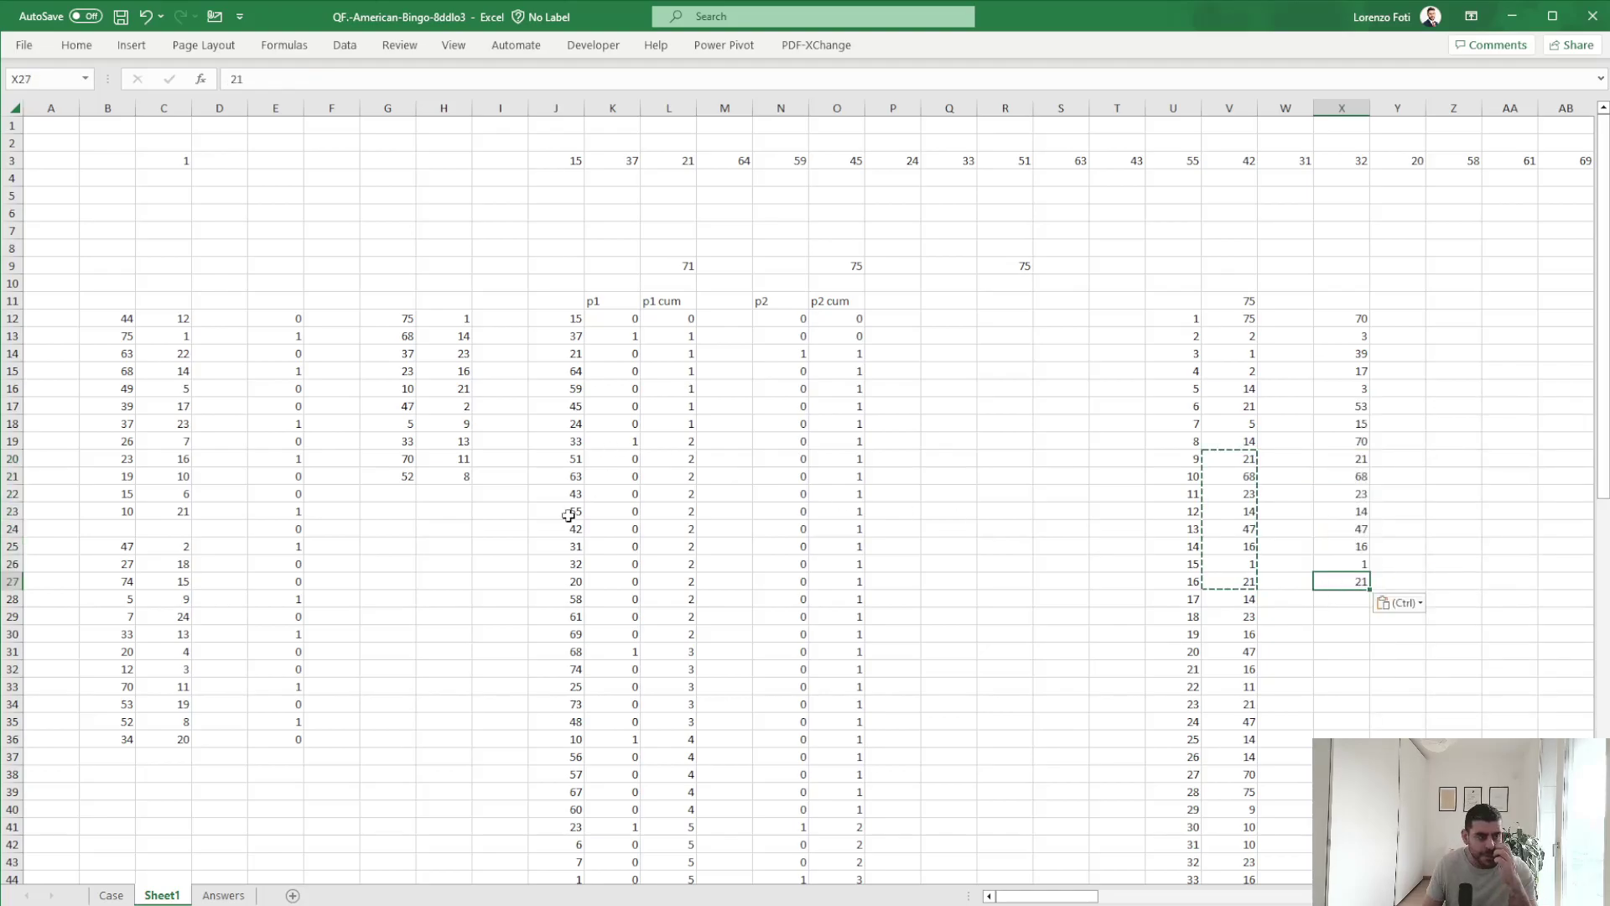
# Repoint the TOCOL formula in E12 to the H pattern grid, Case!O29:S33, and recalculate the data table.
pyautogui.click(269, 320)
pyautogui.moveTo(357, 78); pyautogui.dragTo(280, 79)
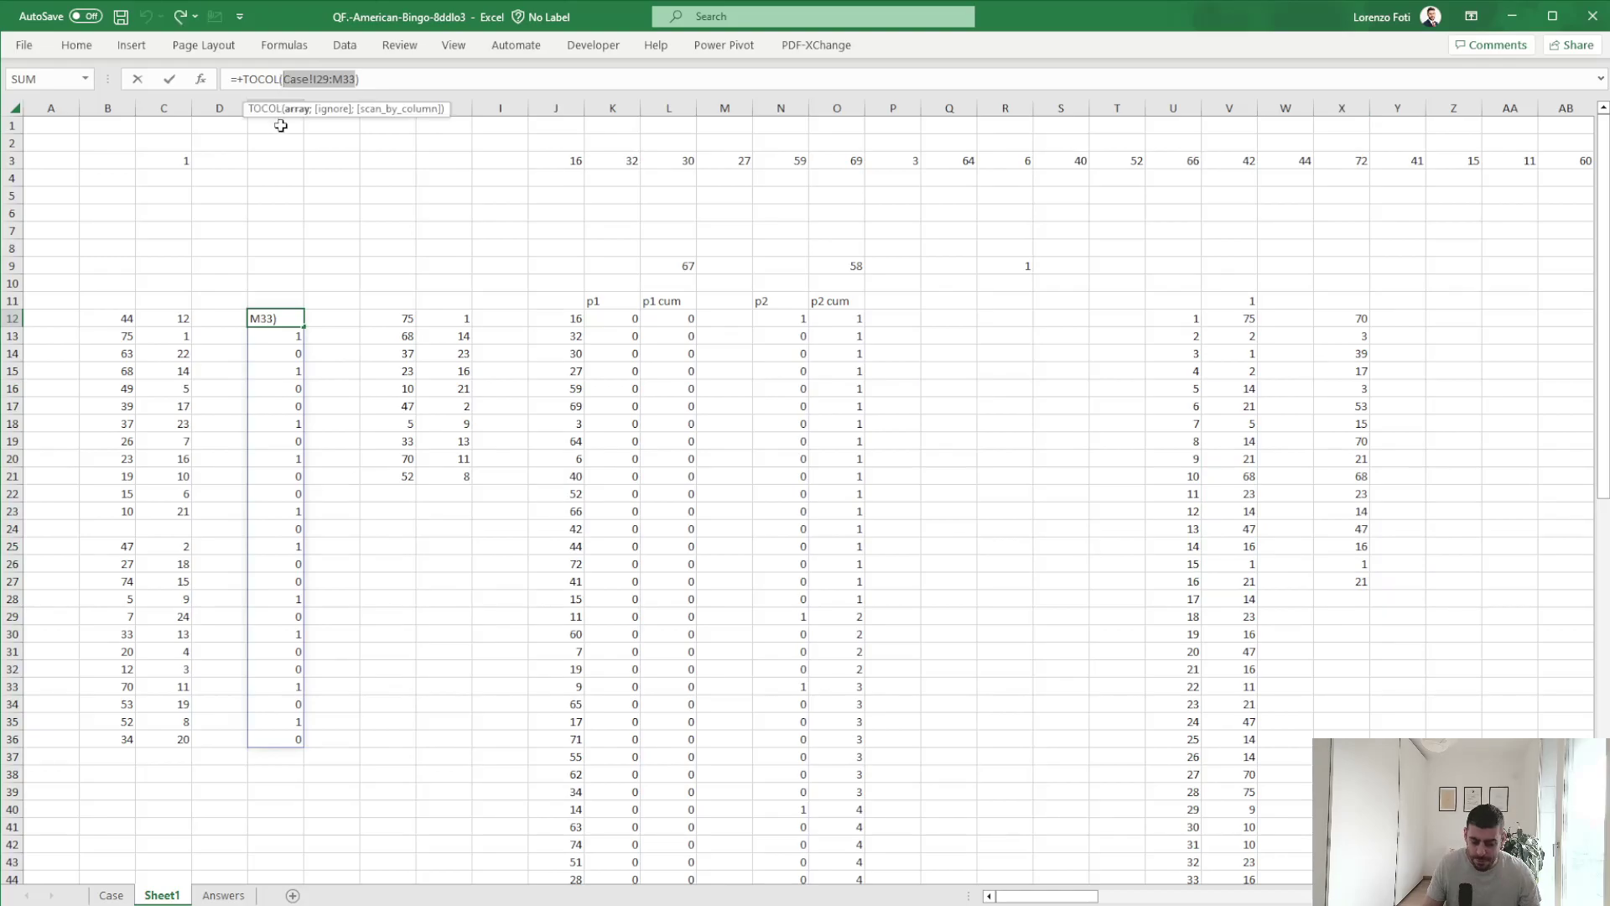
pyautogui.press('BackSpace')
pyautogui.click(118, 895)
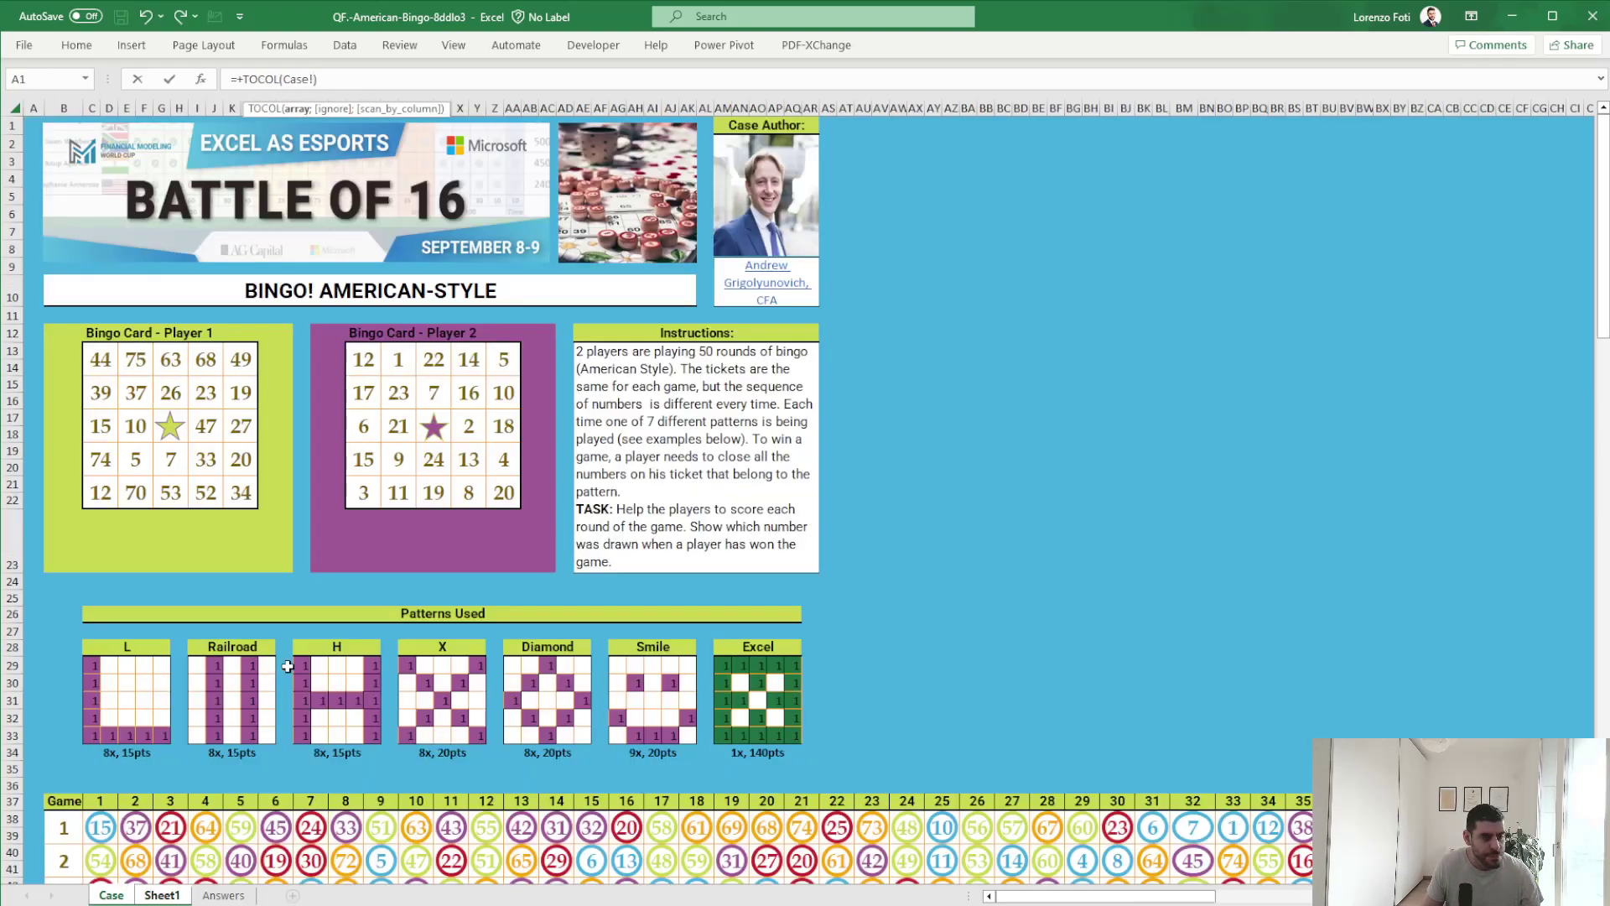
pyautogui.moveTo(305, 665); pyautogui.dragTo(369, 736)
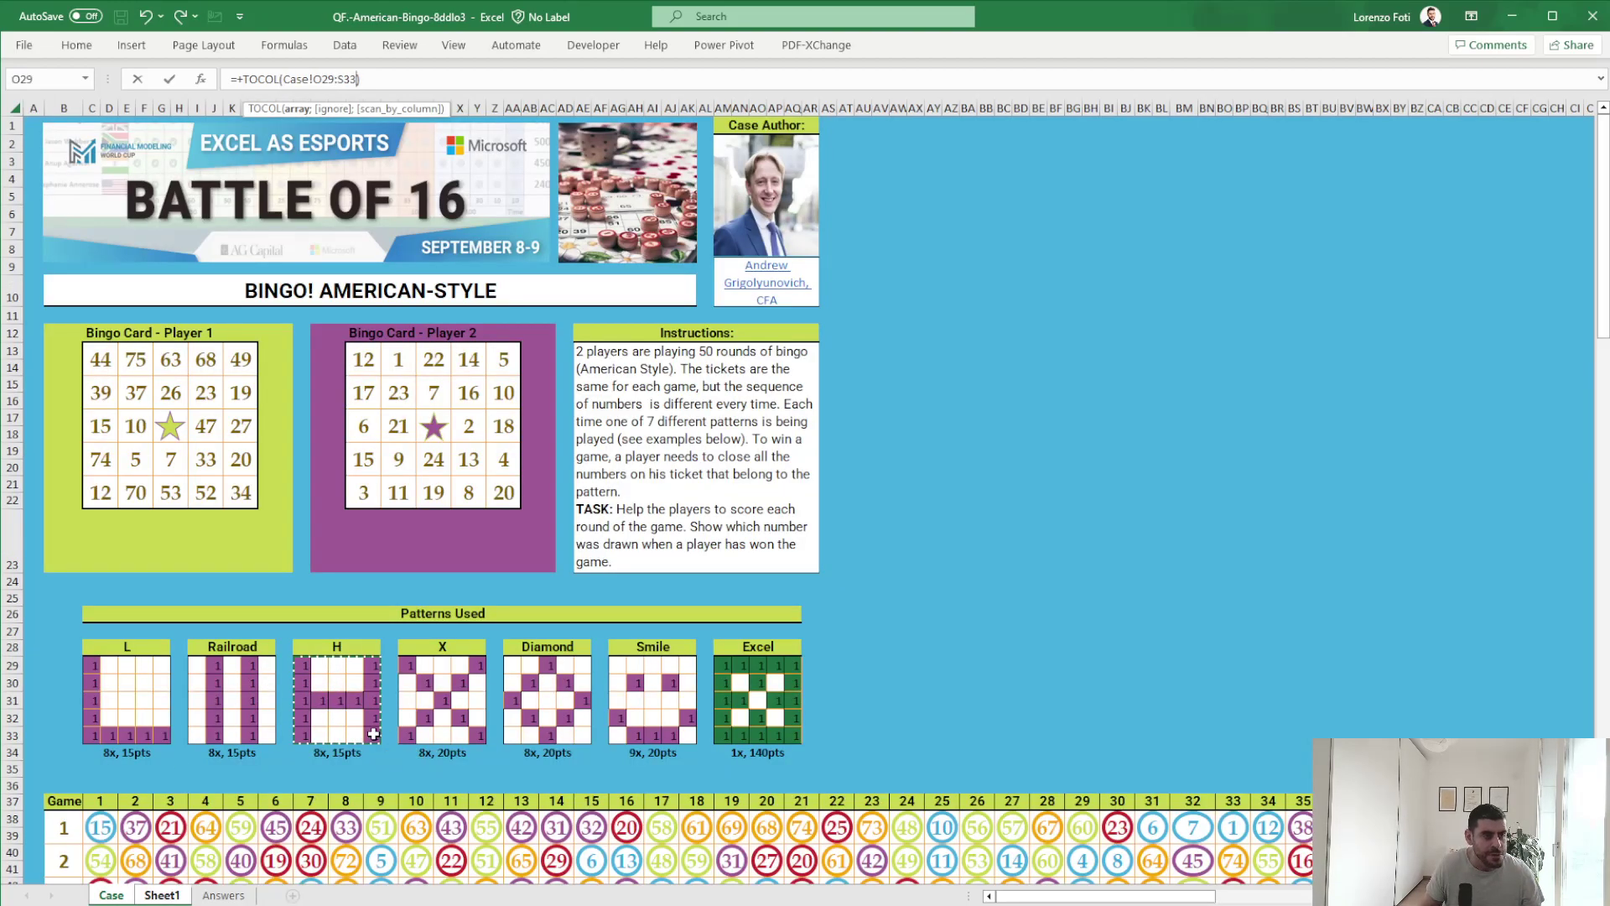
pyautogui.press('Return')
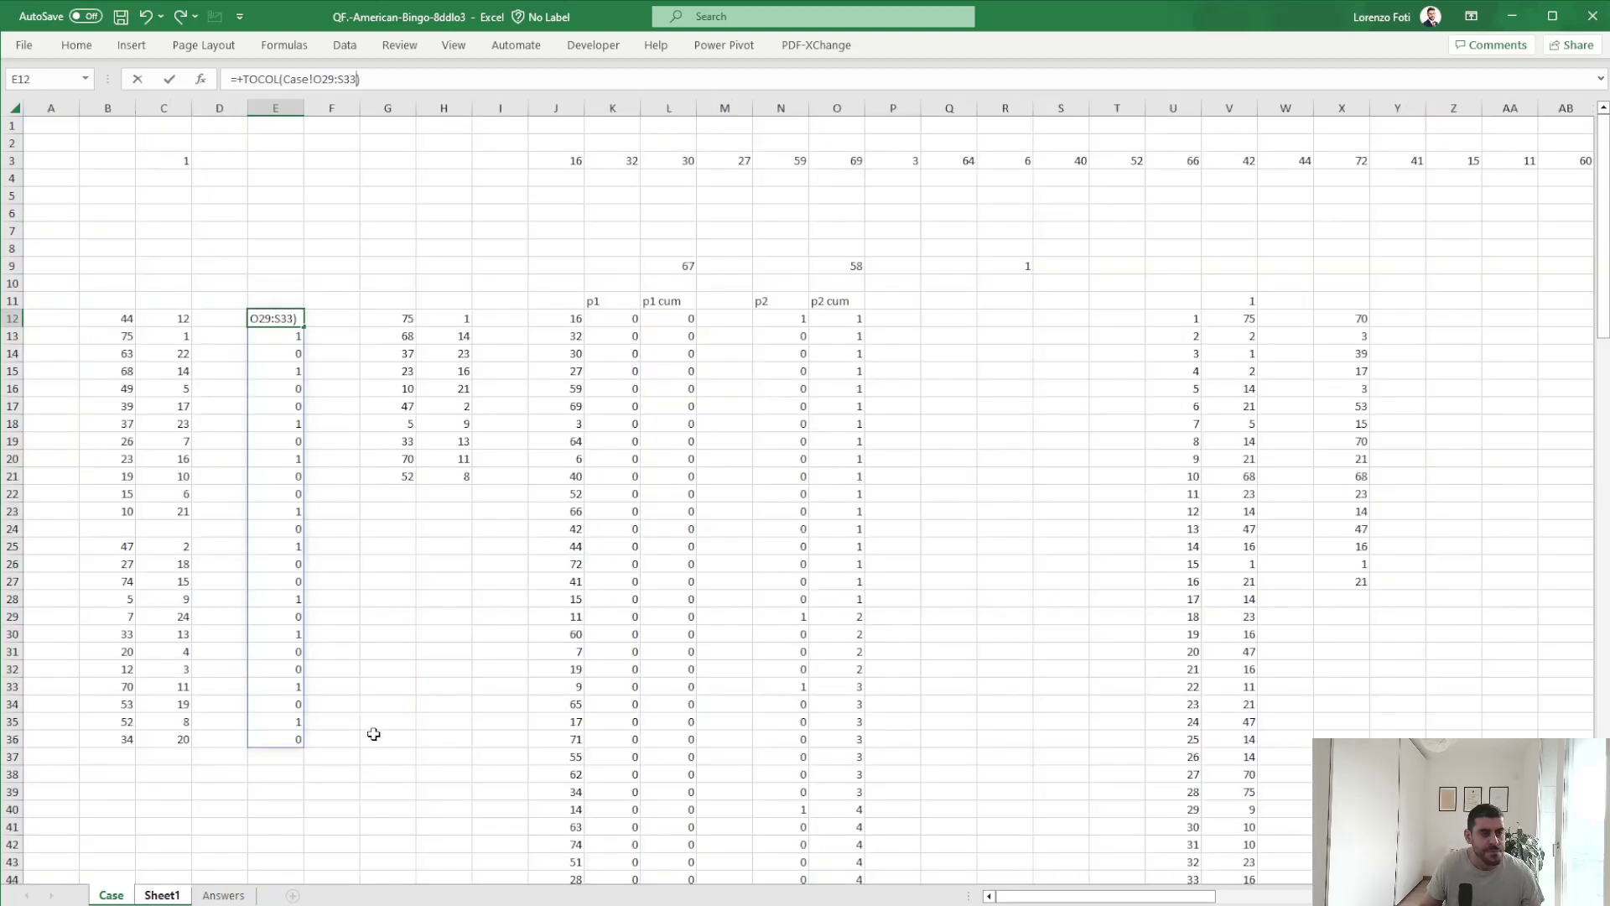
pyautogui.press('Return')
pyautogui.press('Return')
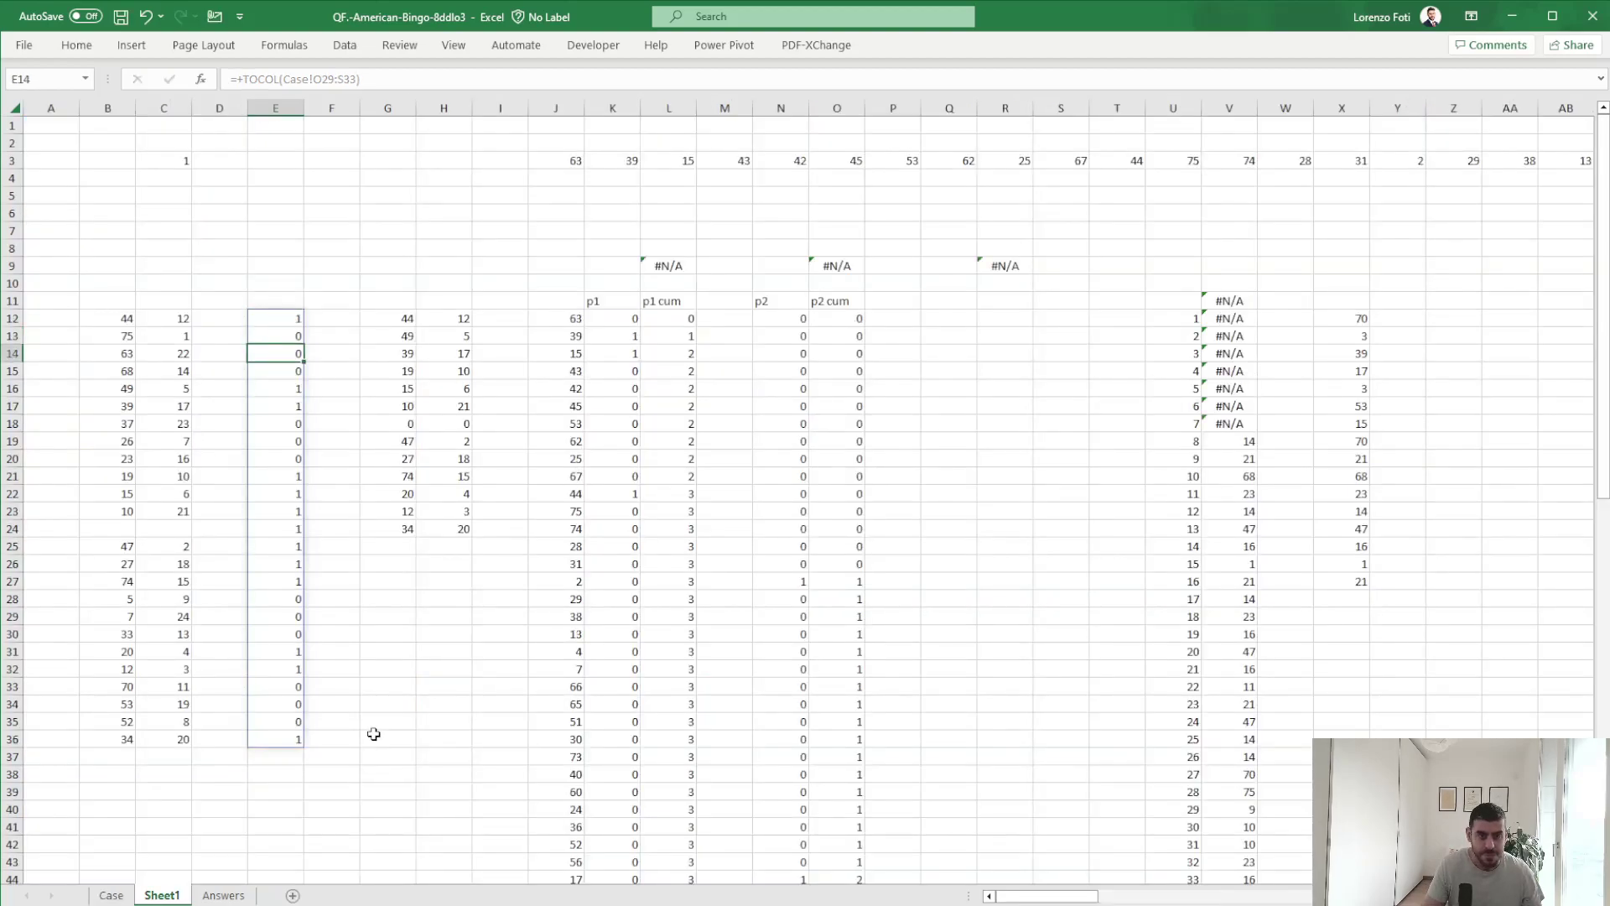
pyautogui.press('F9')
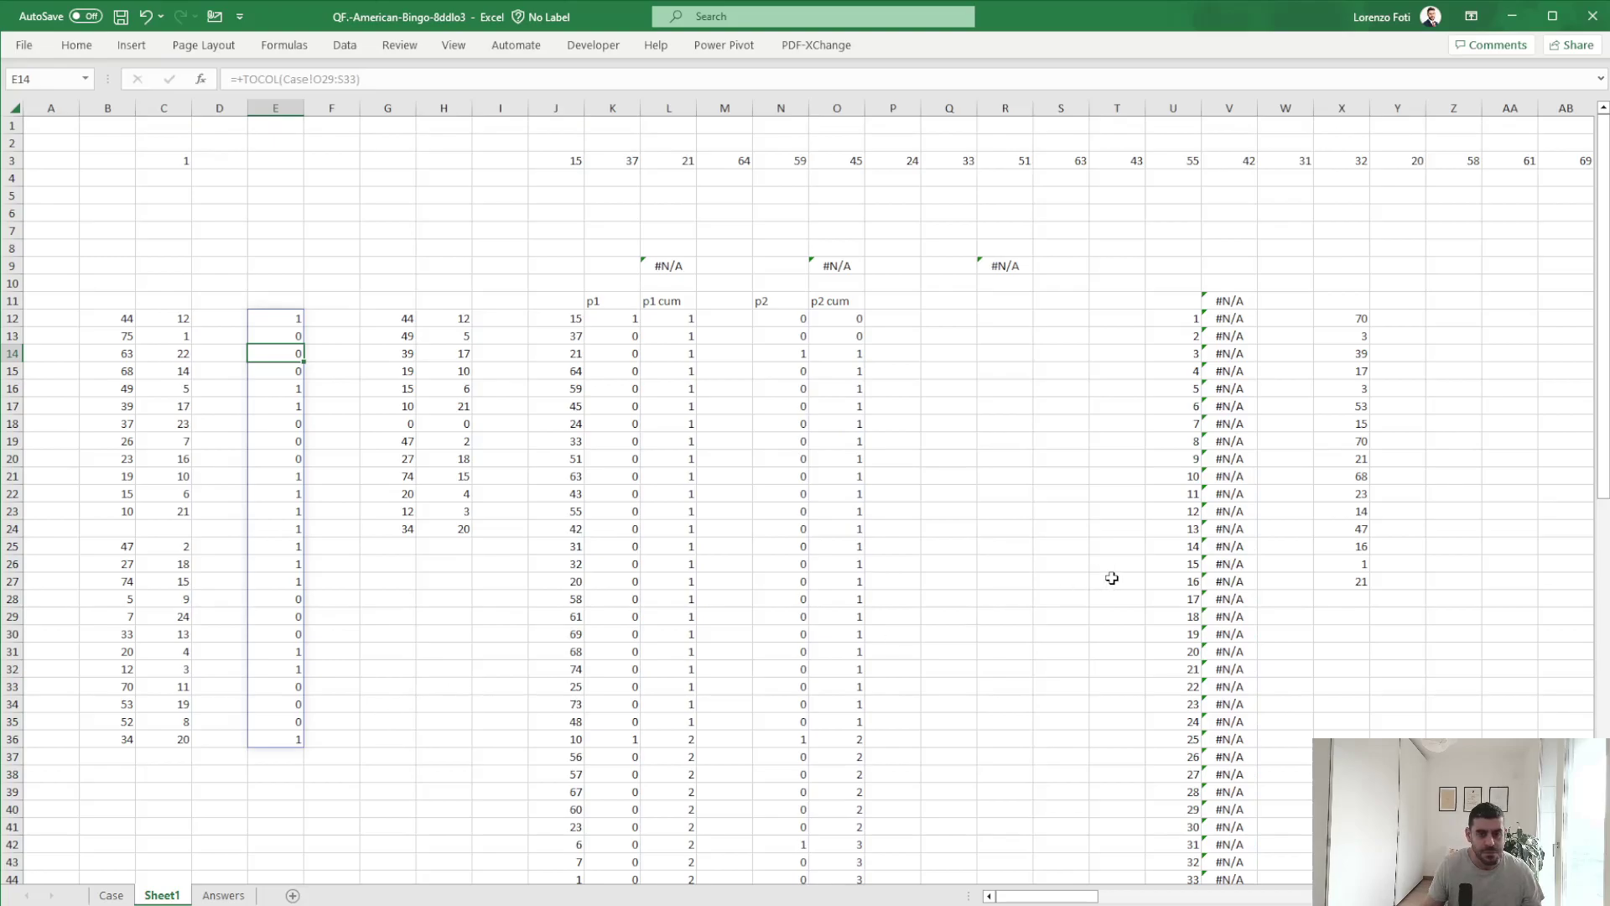
# Inspect the MATCH formula in L9 and the filtered pattern numbers in G12 and H12 for the error's cause.
pyautogui.click(662, 263)
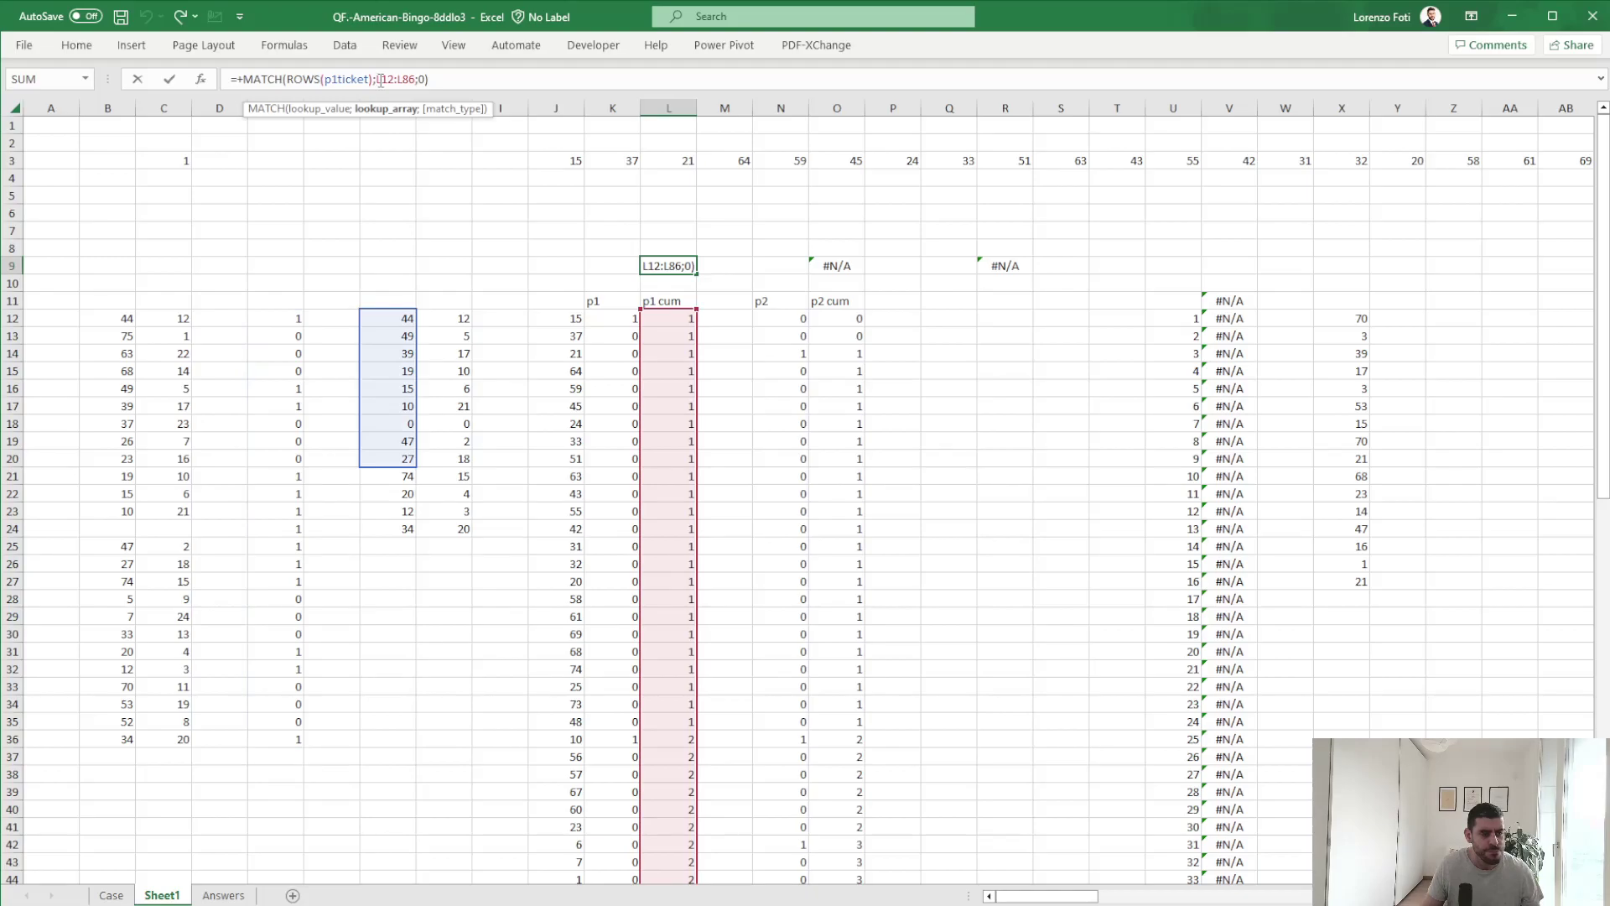
pyautogui.hotkey('ctrl', 'Return')
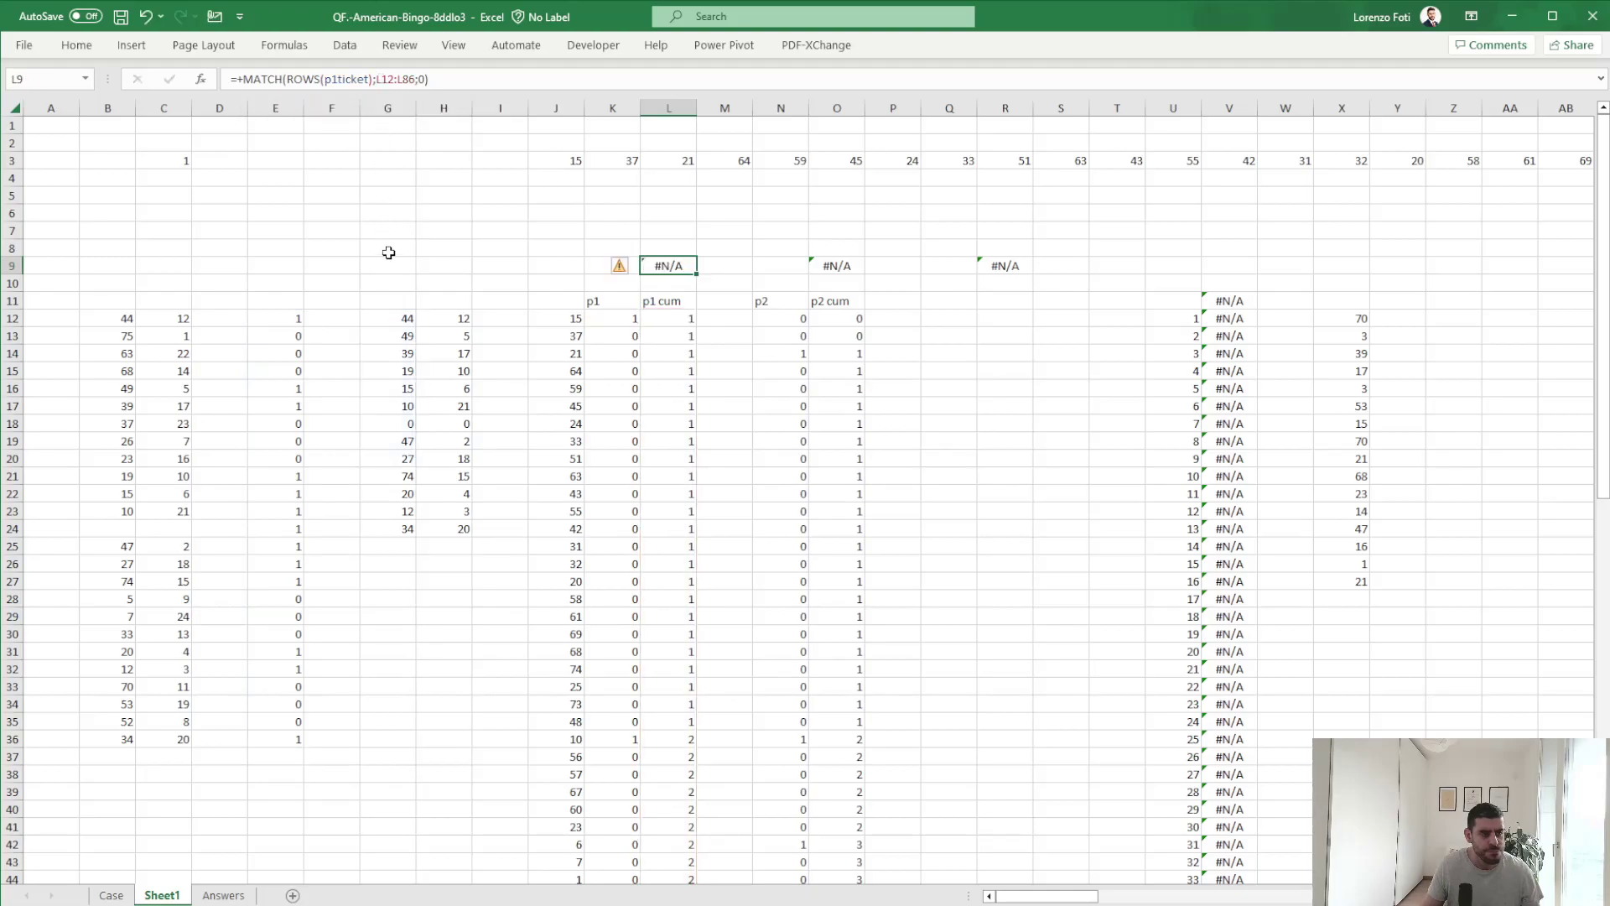
pyautogui.click(395, 320)
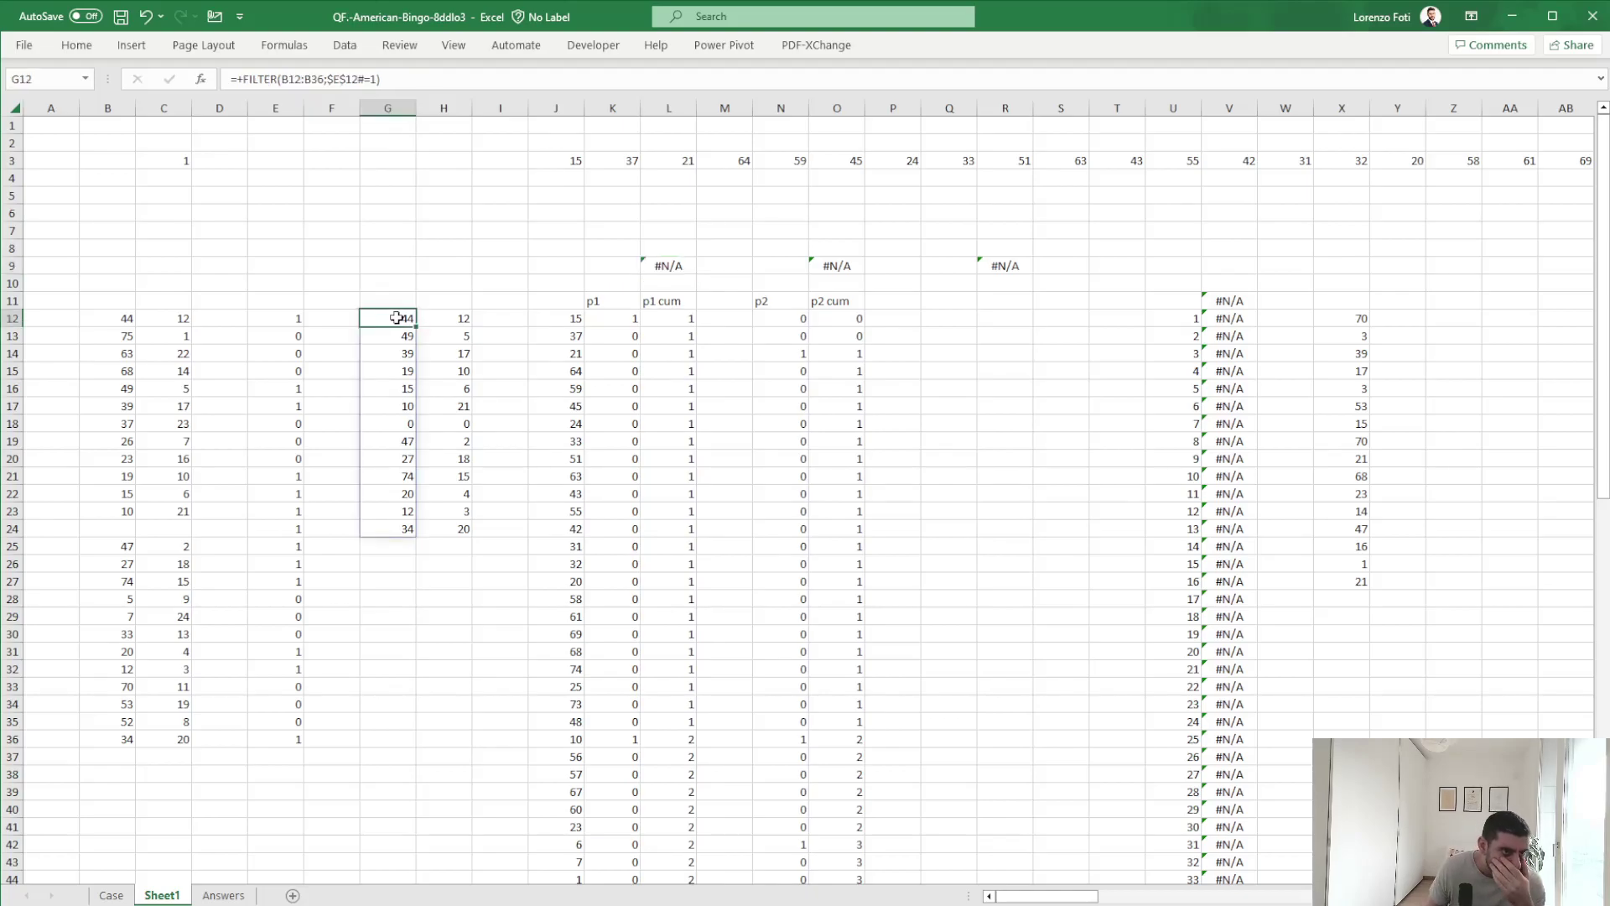
pyautogui.moveTo(396, 318); pyautogui.dragTo(397, 533)
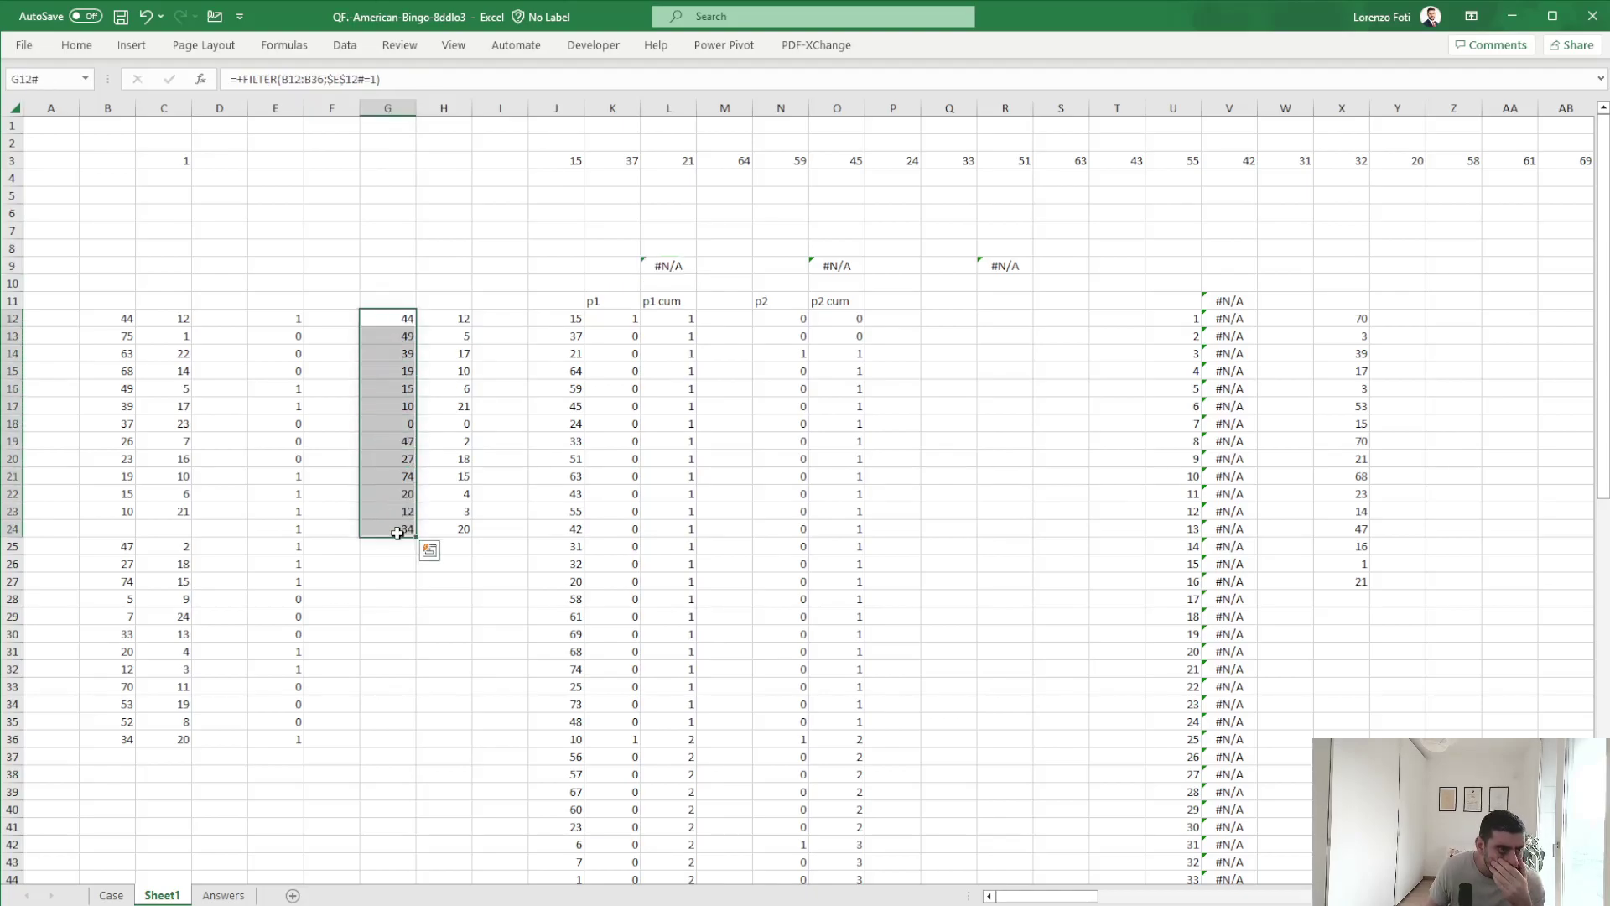
pyautogui.moveTo(446, 318); pyautogui.dragTo(445, 527)
pyautogui.moveTo(393, 317); pyautogui.dragTo(394, 439)
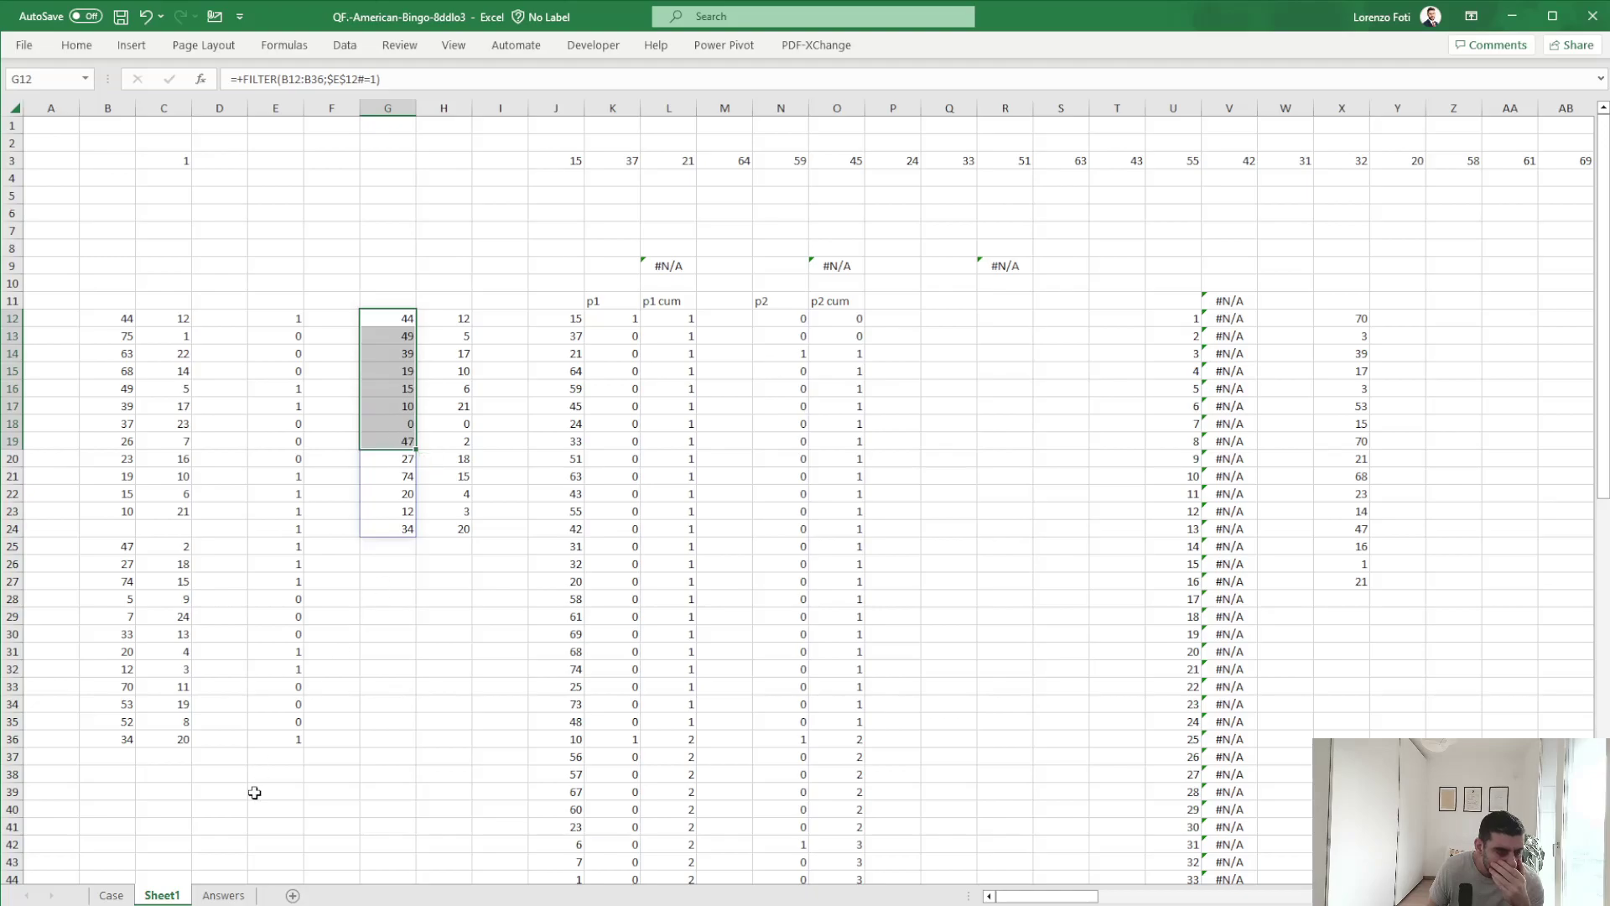
# Compare the pasted results for games 1 to 16 on Sheet1 with the Last Ball column on the Answers sheet.
pyautogui.click(230, 896)
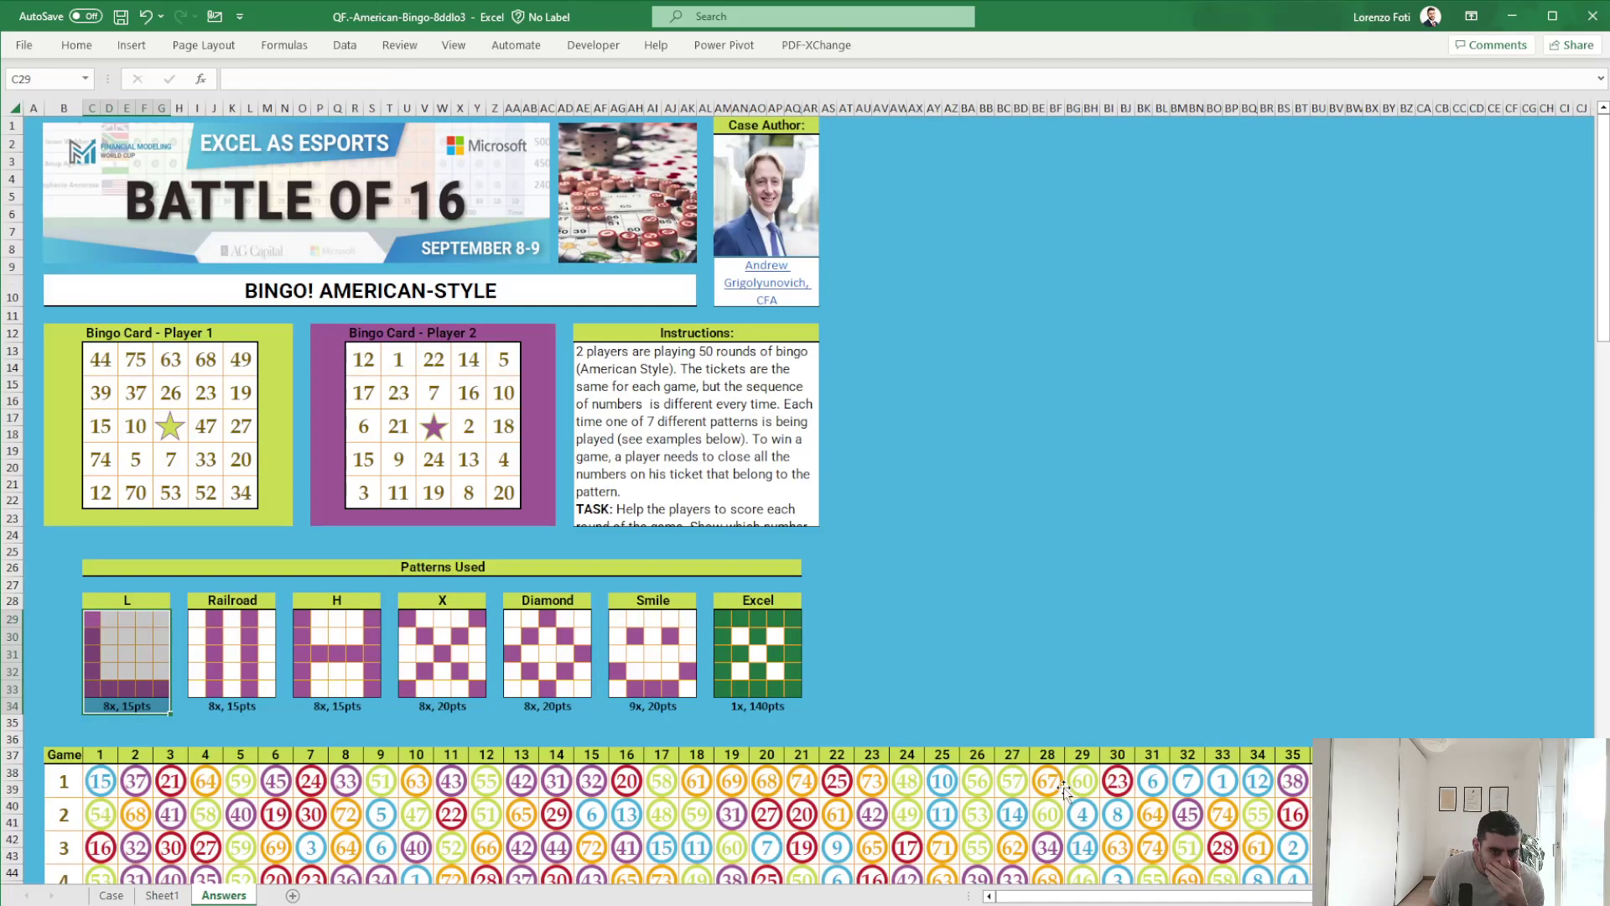
pyautogui.scroll(-9, 992, 803)
pyautogui.moveTo(1371, 249); pyautogui.dragTo(1552, 244)
pyautogui.moveTo(1544, 807); pyautogui.dragTo(1543, 566)
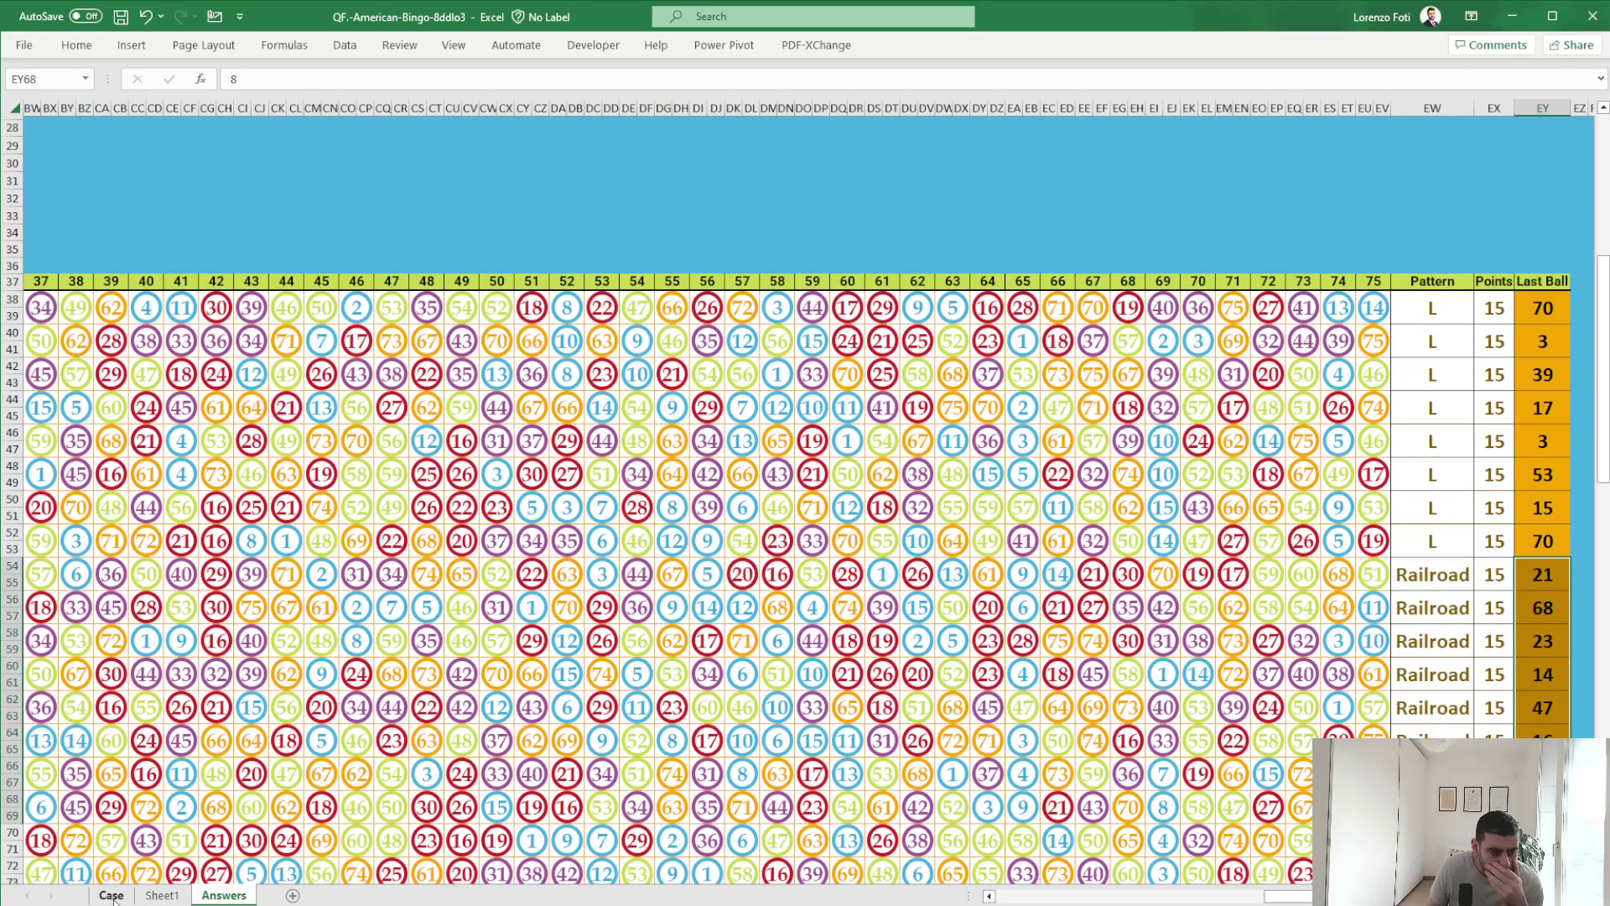
pyautogui.click(162, 896)
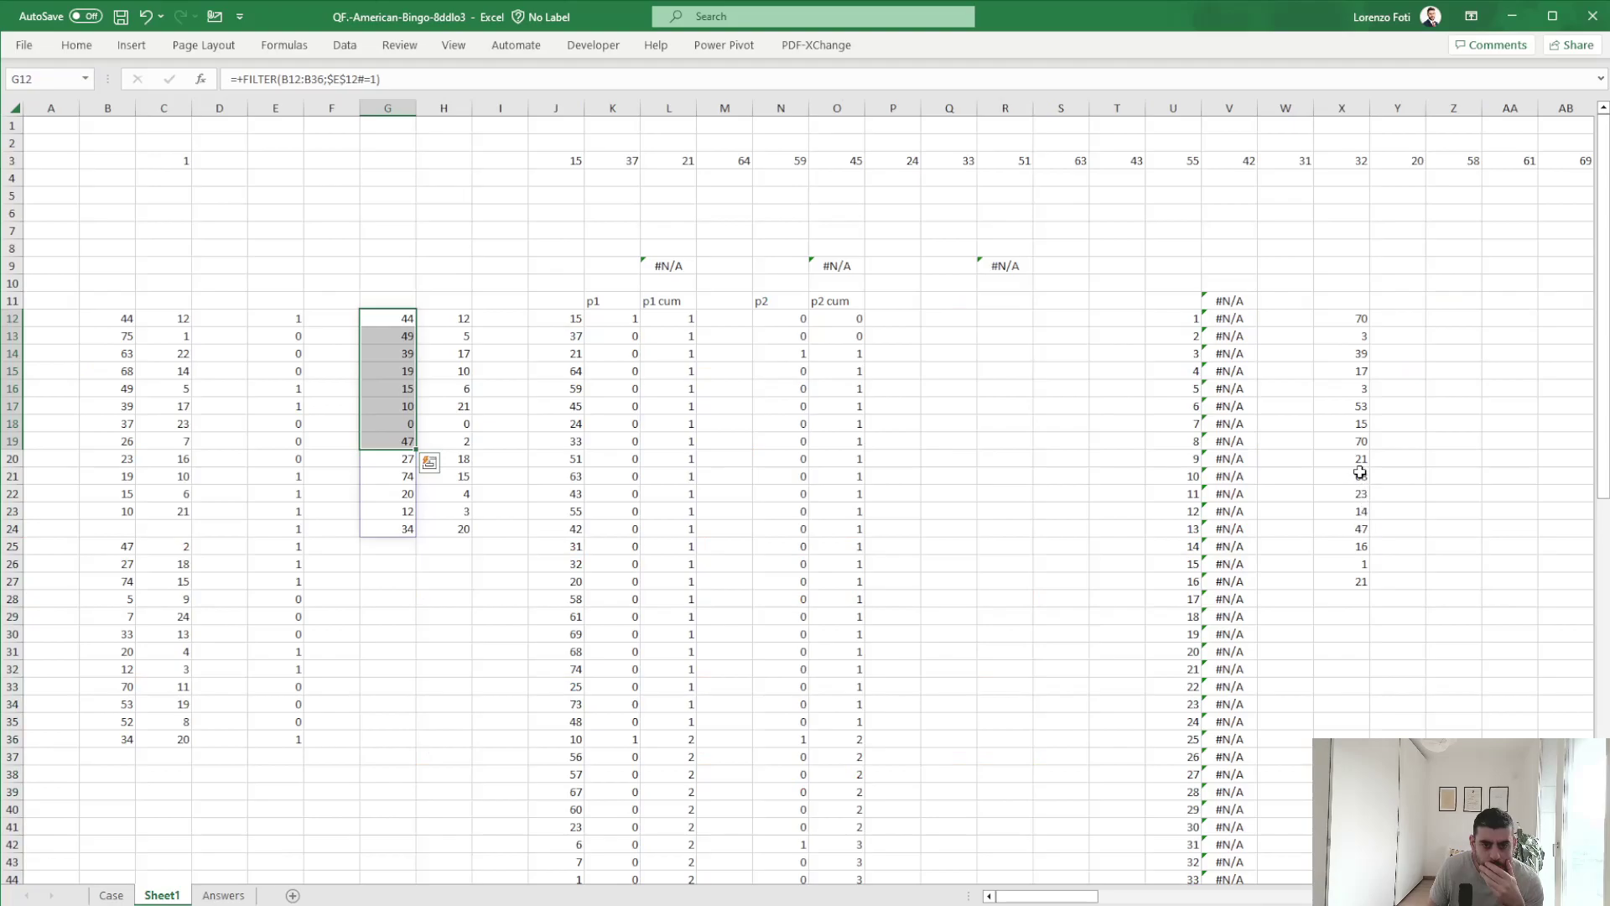
pyautogui.click(225, 896)
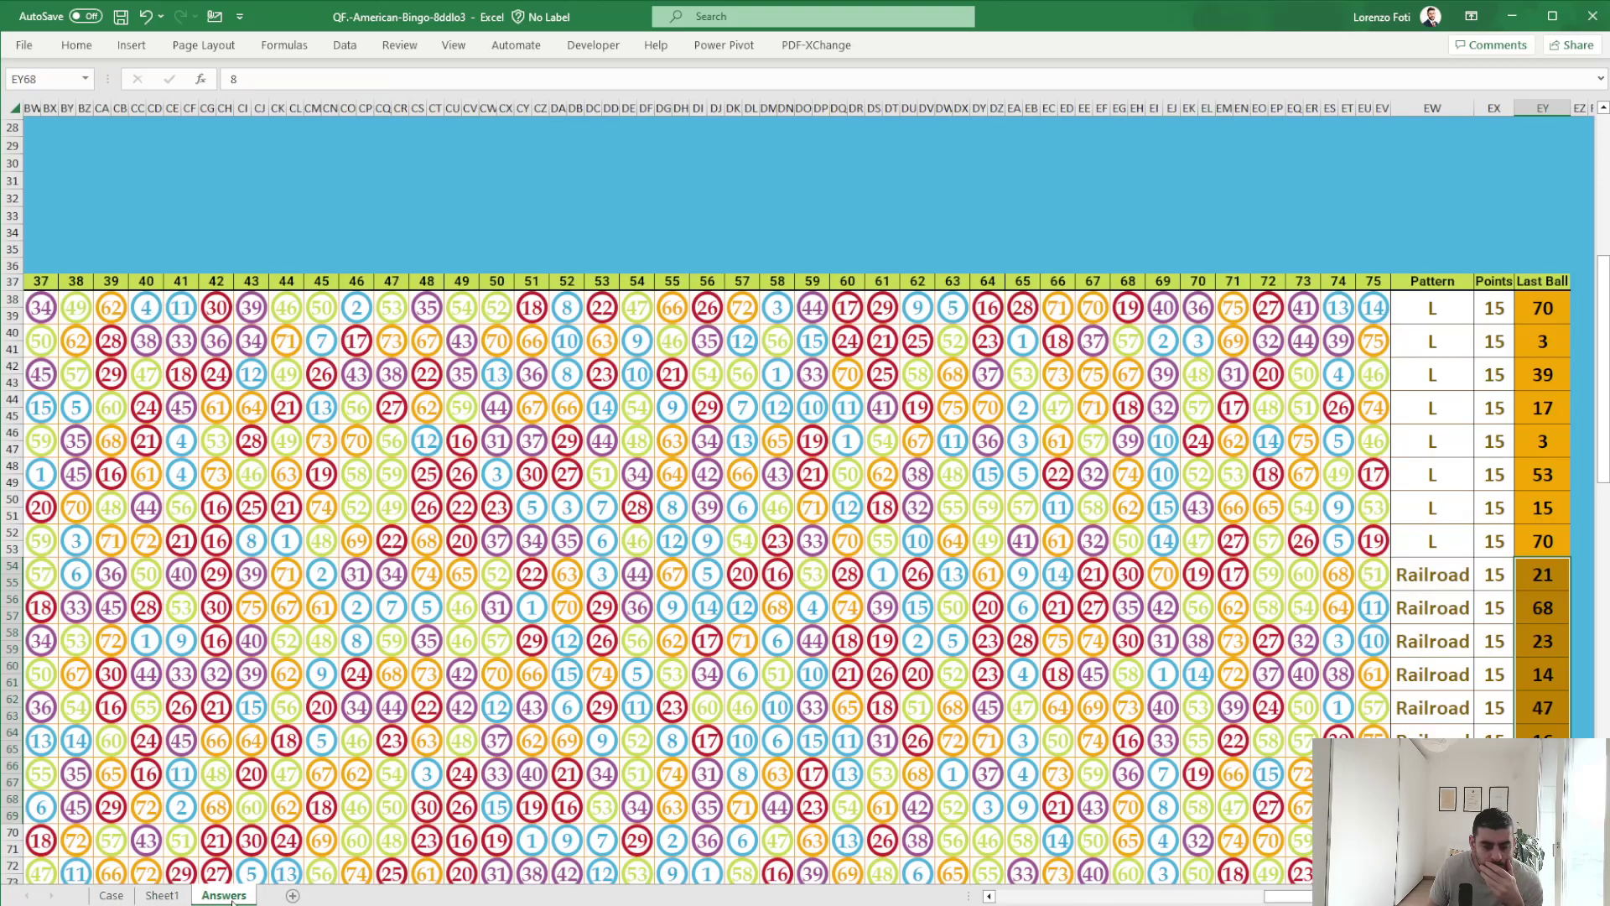
pyautogui.click(162, 896)
pyautogui.click(222, 896)
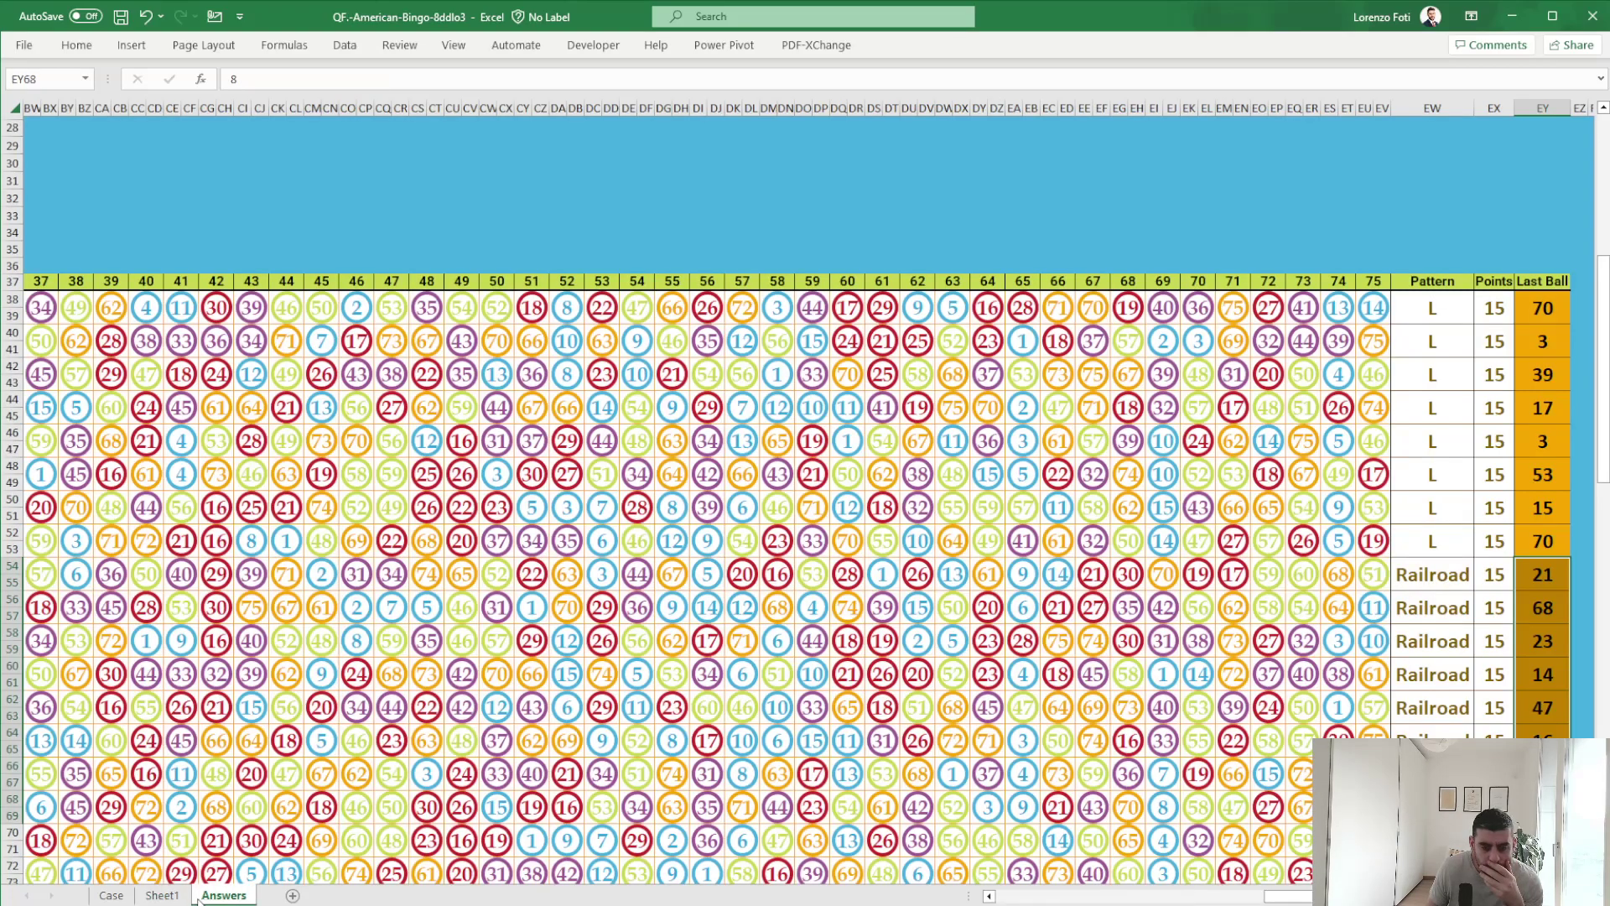
pyautogui.click(162, 896)
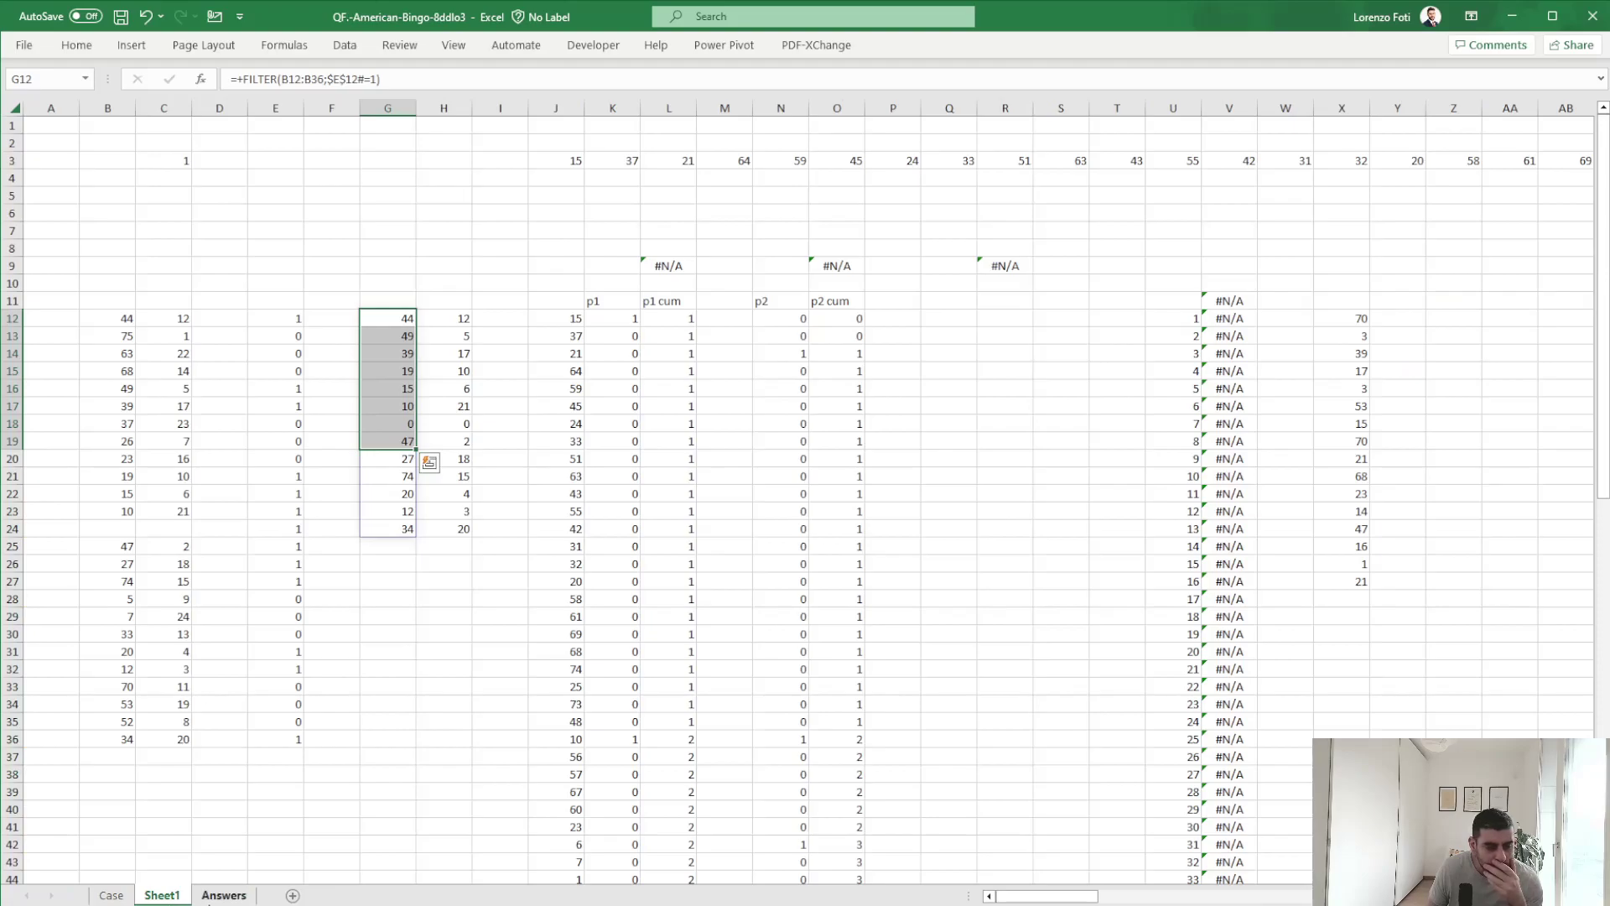
# Check the Pattern column on the Answers sheet for the games that use the Railroad pattern.
pyautogui.click(223, 896)
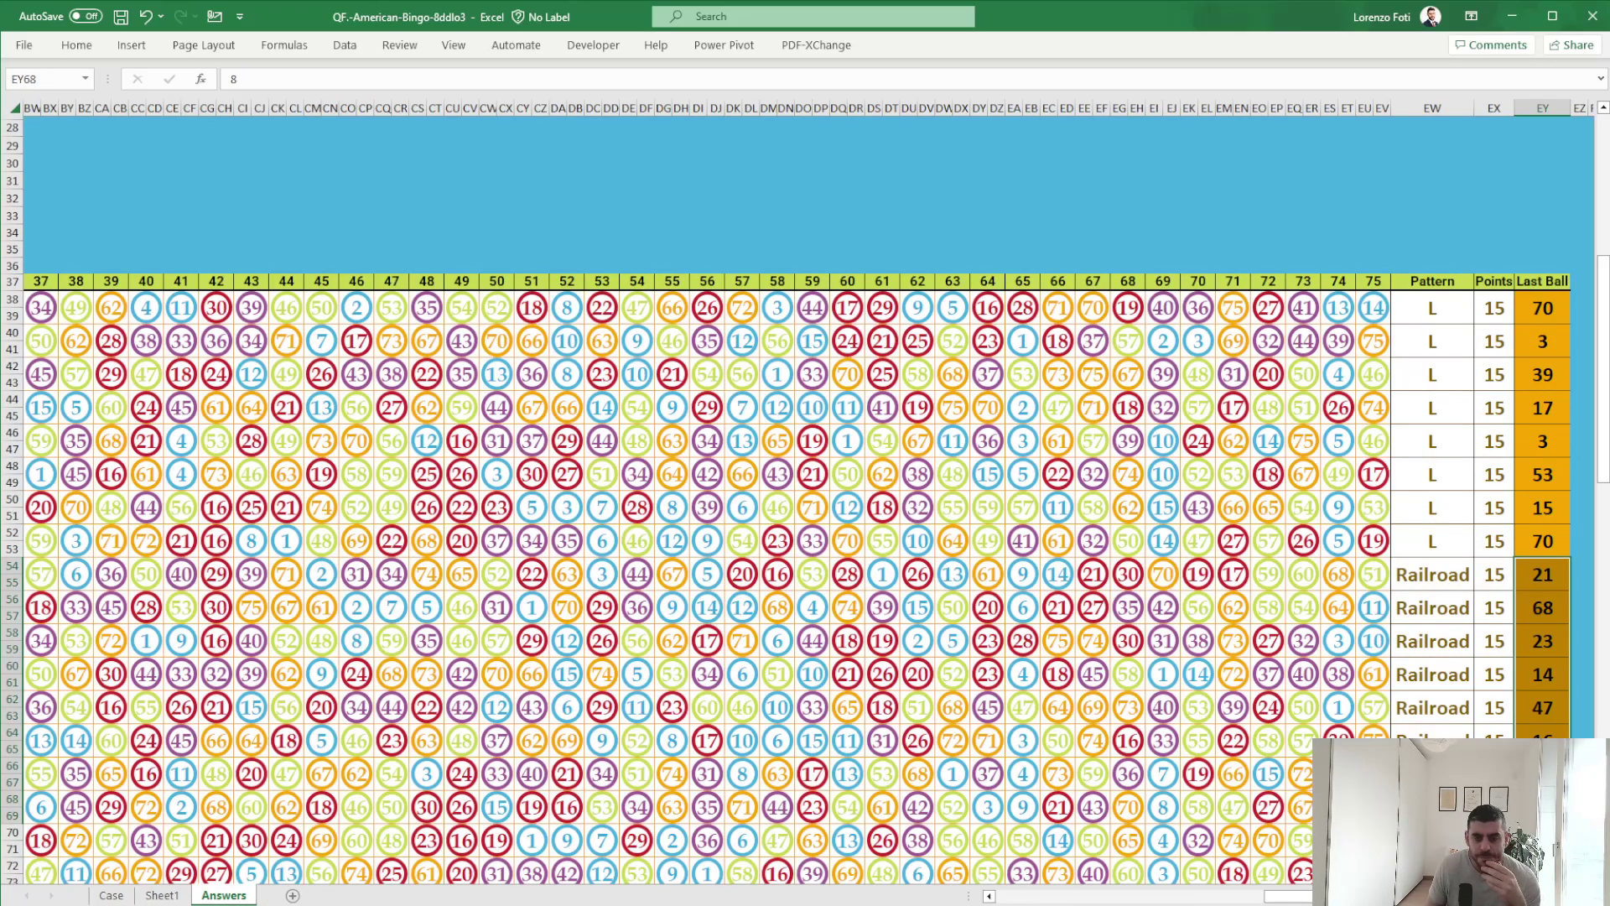
pyautogui.moveTo(1433, 807); pyautogui.dragTo(1453, 575)
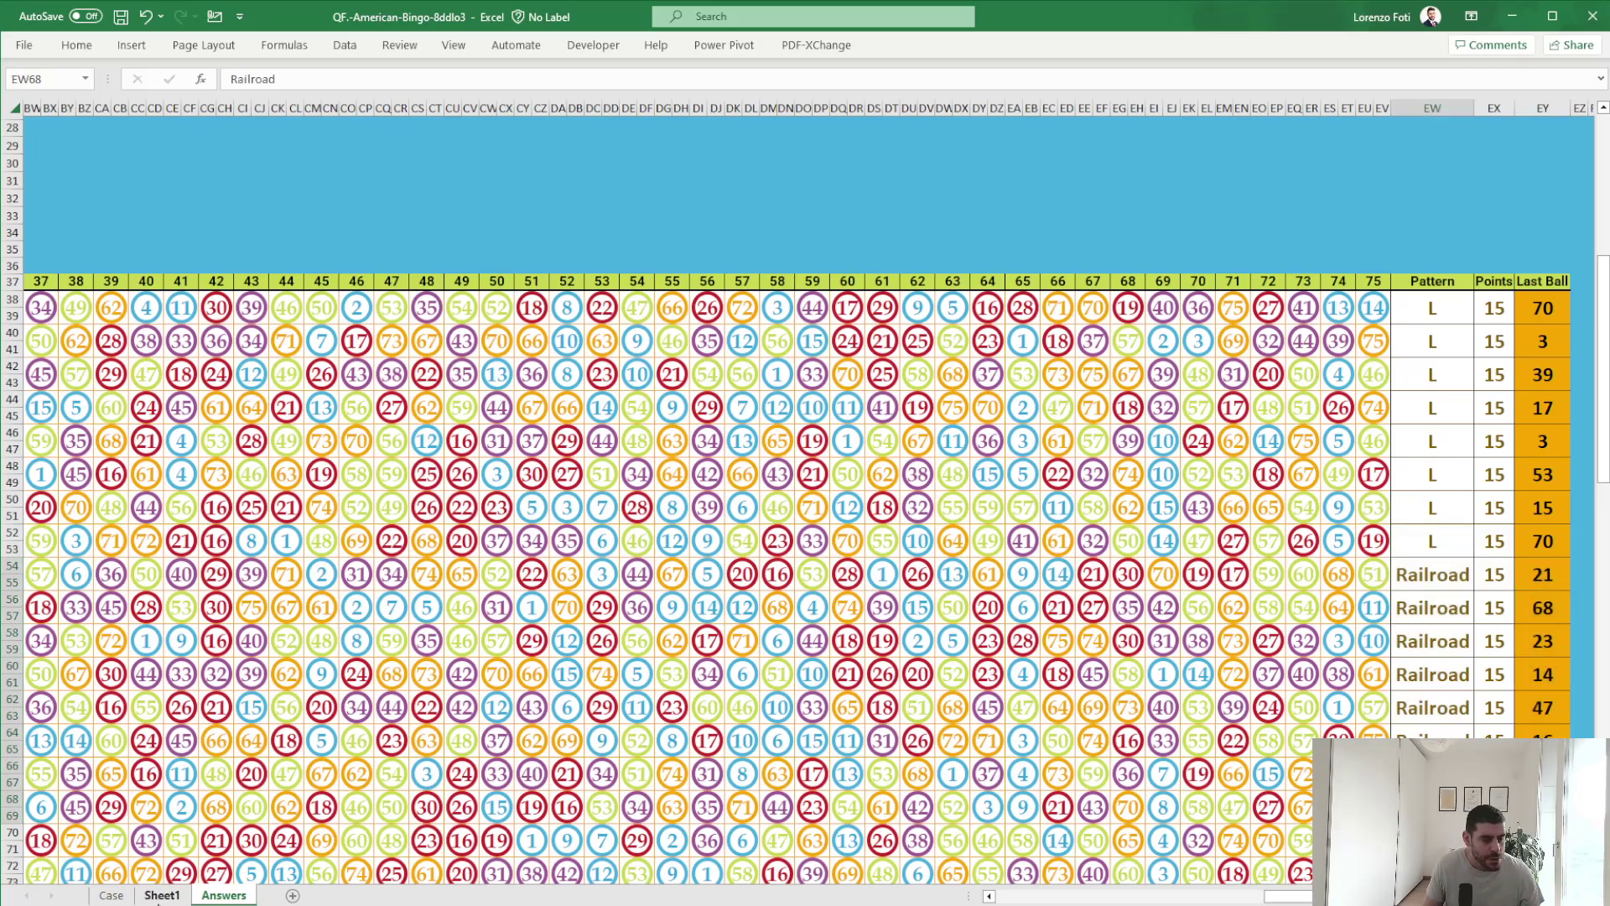
pyautogui.click(162, 895)
# Delete the defined names p1ticket and p2ticket from the workbook.
pyautogui.click(275, 55)
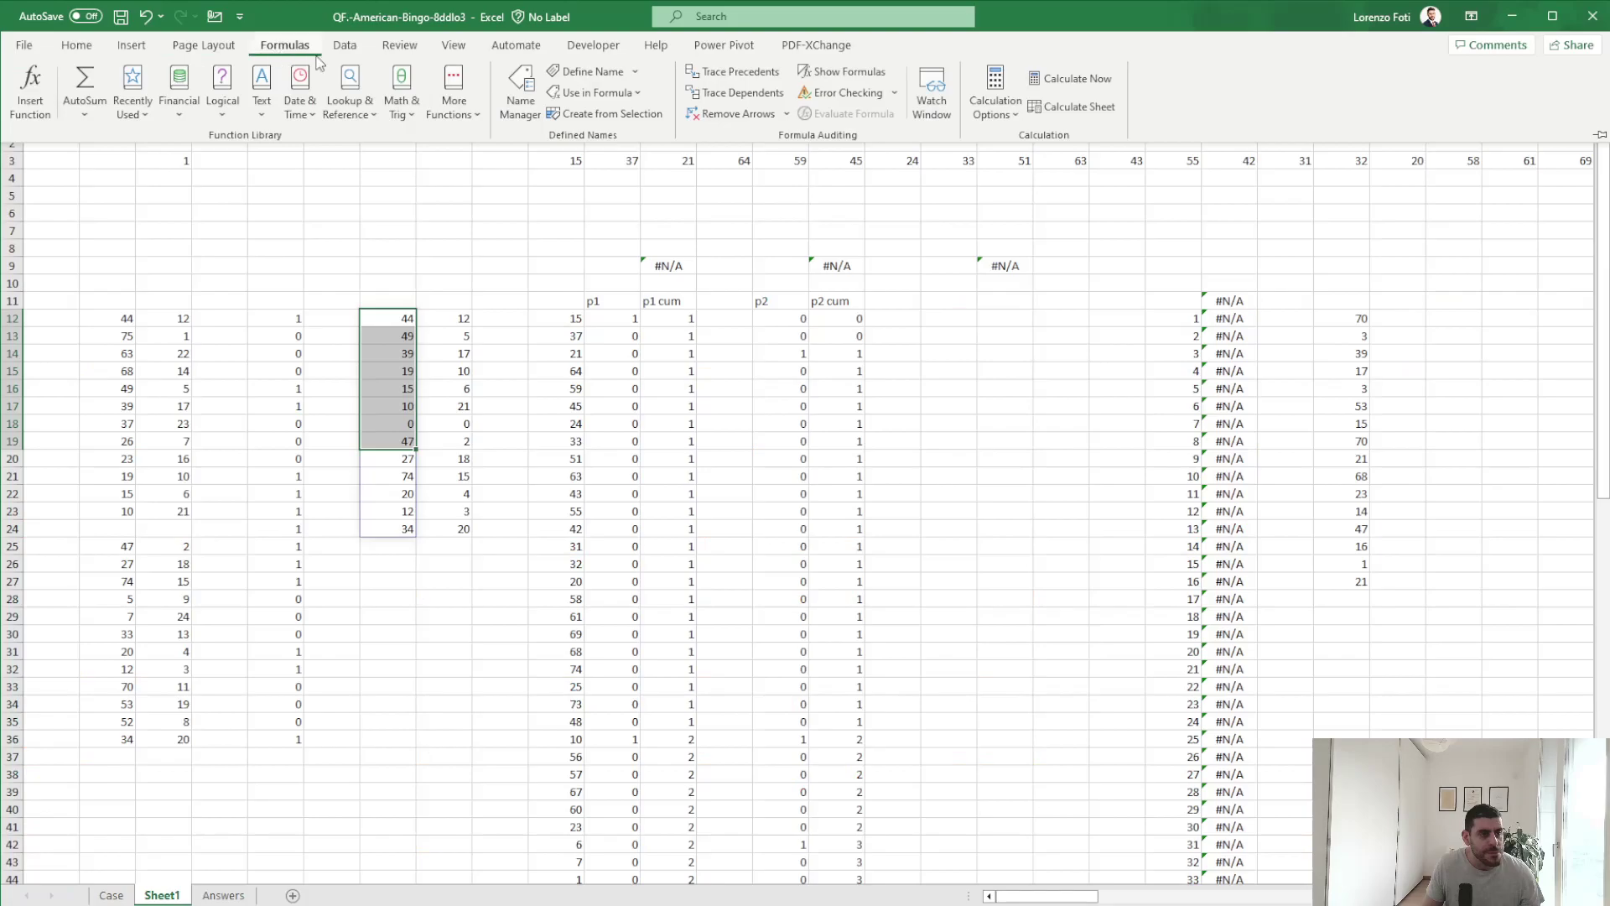
pyautogui.click(521, 94)
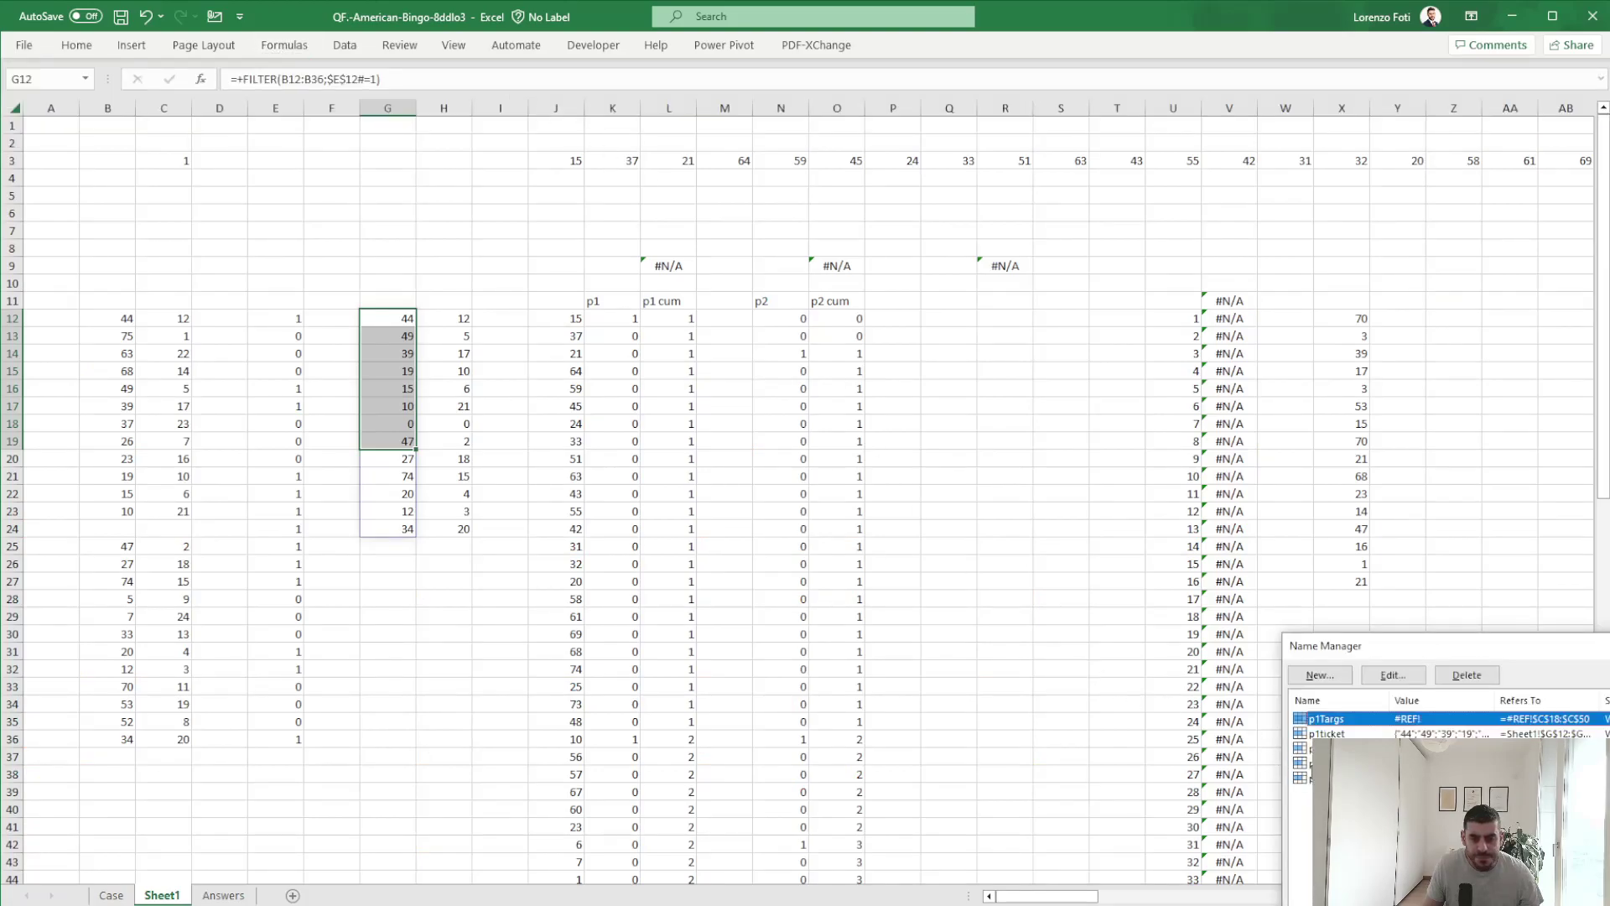
pyautogui.click(1467, 674)
pyautogui.click(1474, 674)
pyautogui.press('Escape')
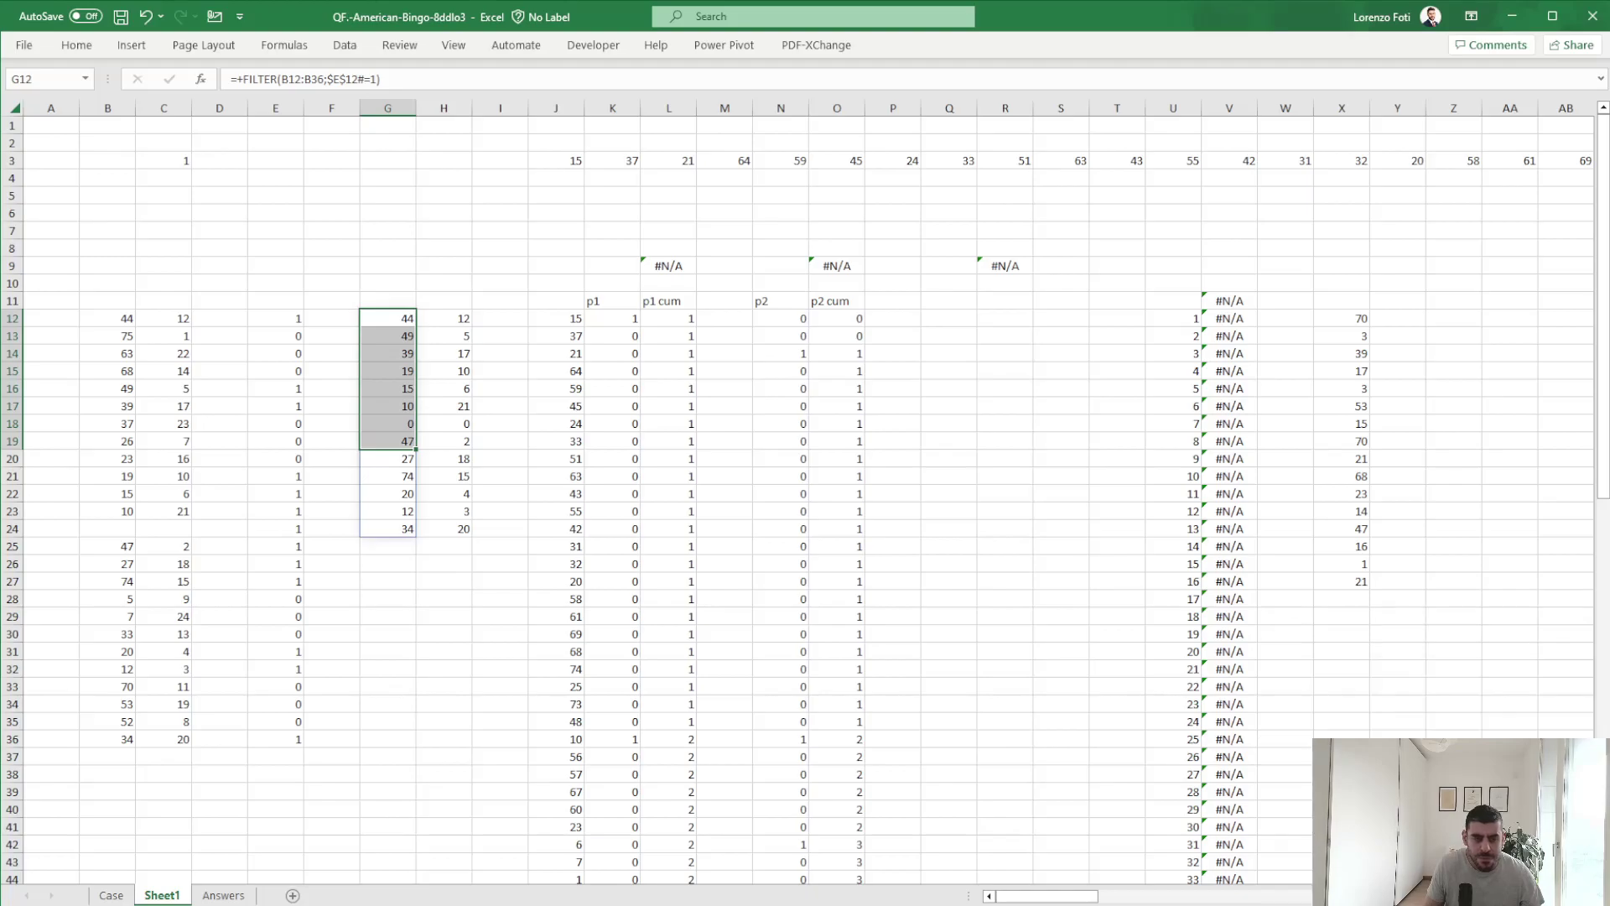
# Define the name p1ticket for player 1's full filtered list in G12:G24 on Sheet1.
pyautogui.click(403, 320)
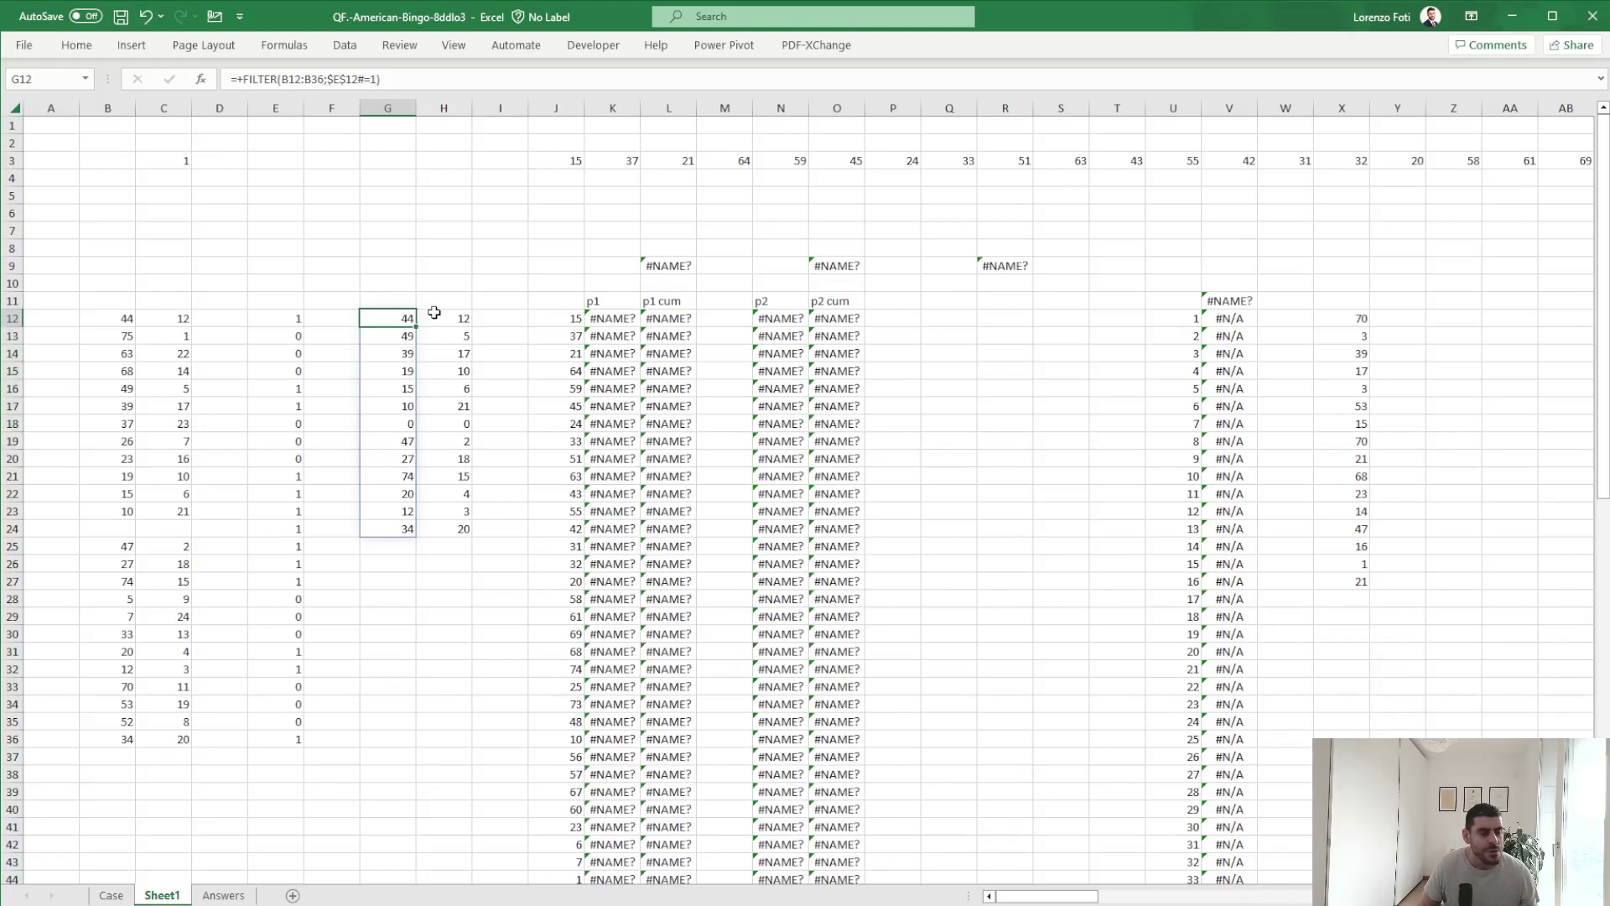
pyautogui.hotkey('ctrl', 'shift', 'Down')
pyautogui.click(62, 82)
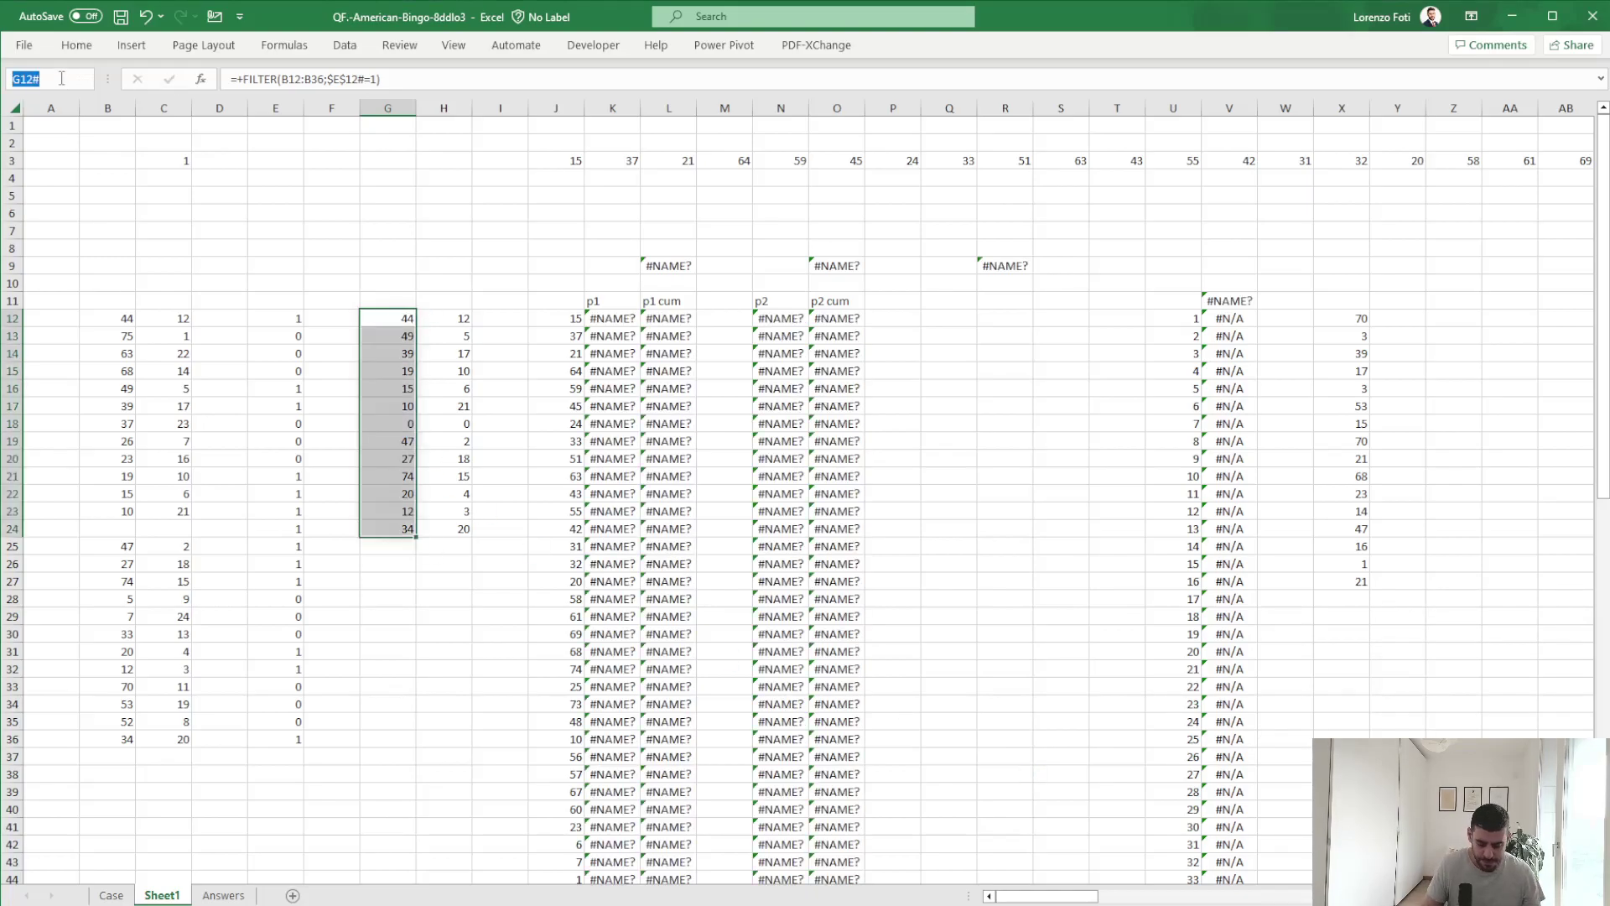
pyautogui.write('p1ticket')
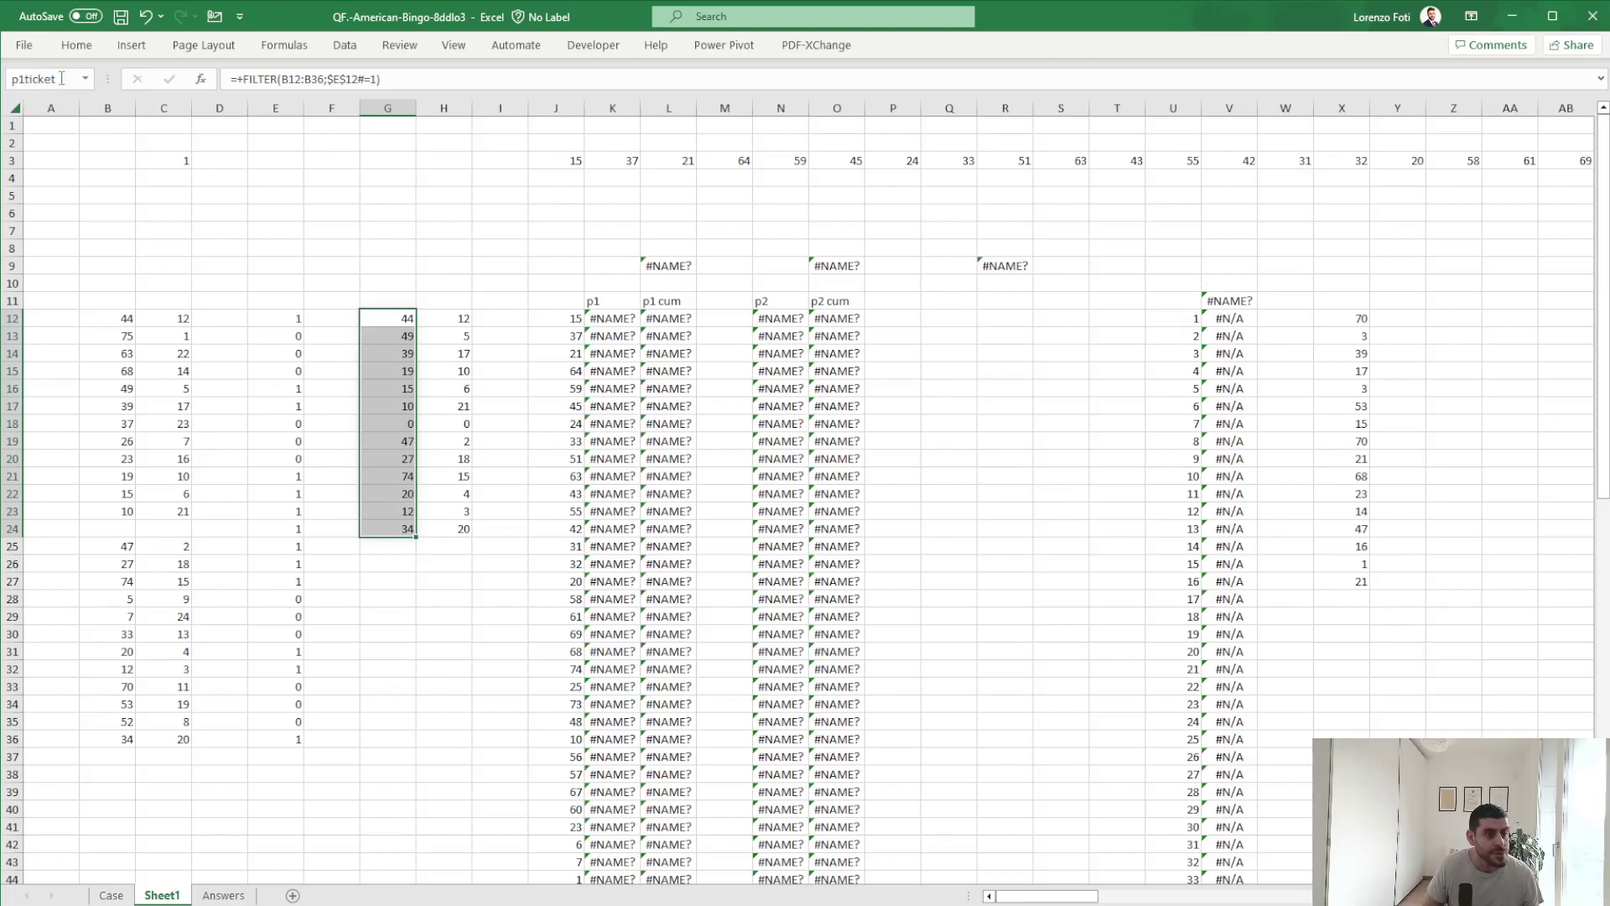
pyautogui.press('Return')
# Define the name p2ticket for player 2's full filtered list in H12:H24.
pyautogui.press('Right')
pyautogui.hotkey('ctrl', 'shift', 'Down')
pyautogui.click(62, 78)
pyautogui.write('p2ticket')
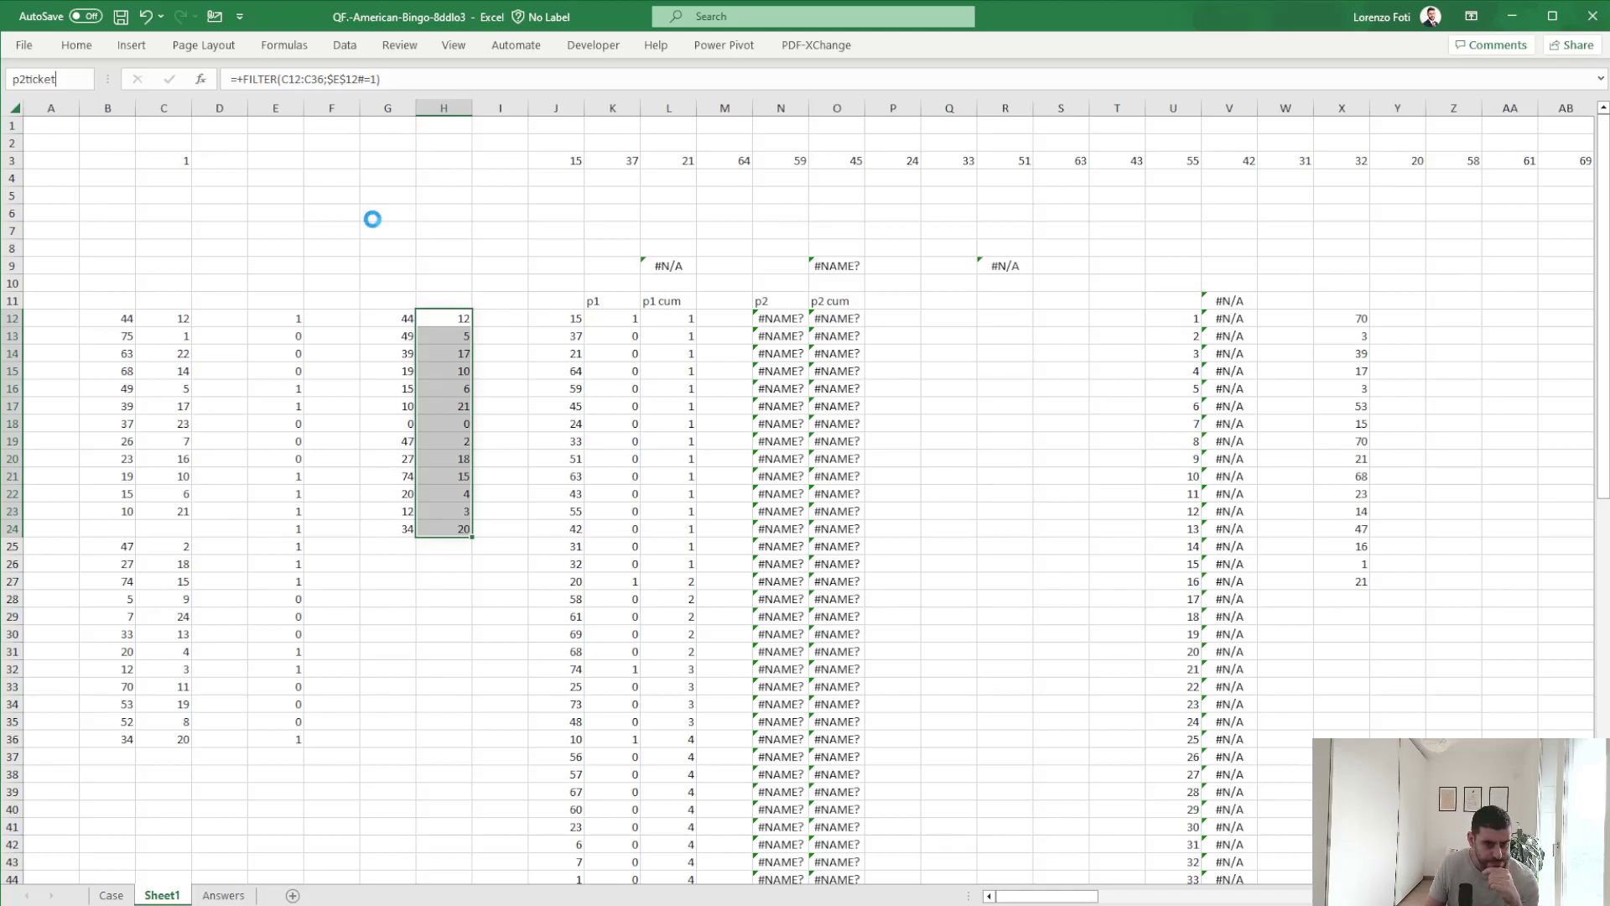
pyautogui.press('Return')
# Examine the p2ticket range, the MATCH formula in L9, the p1 cumulative column and the Case sheet's patterns for the error's cause.
pyautogui.click(372, 219)
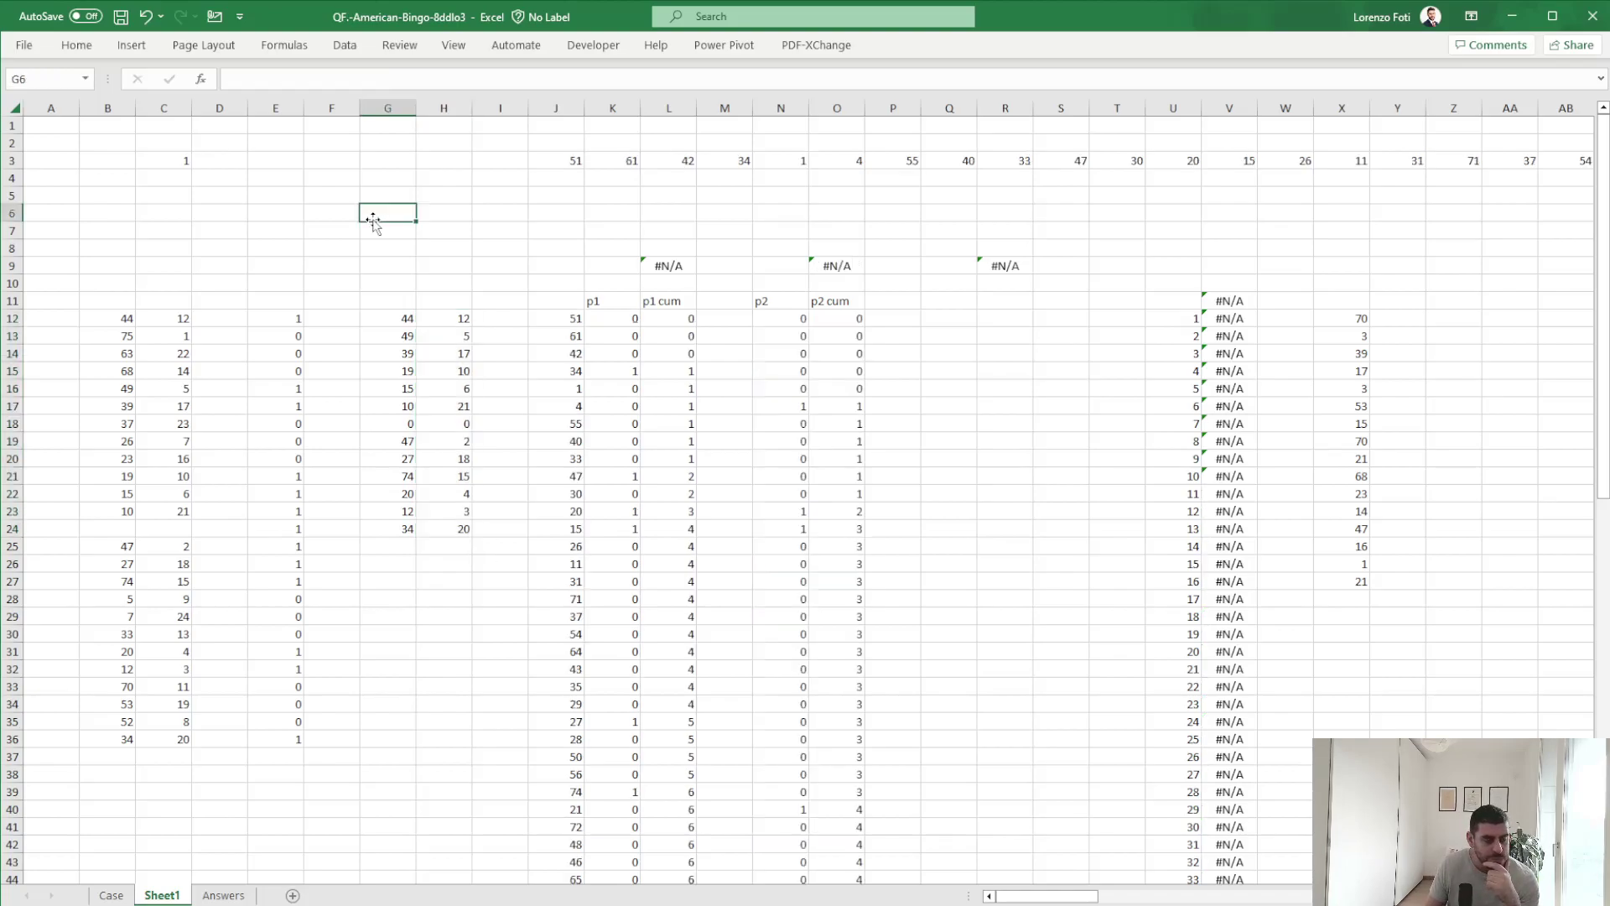
pyautogui.click(482, 283)
pyautogui.moveTo(467, 317); pyautogui.dragTo(446, 531)
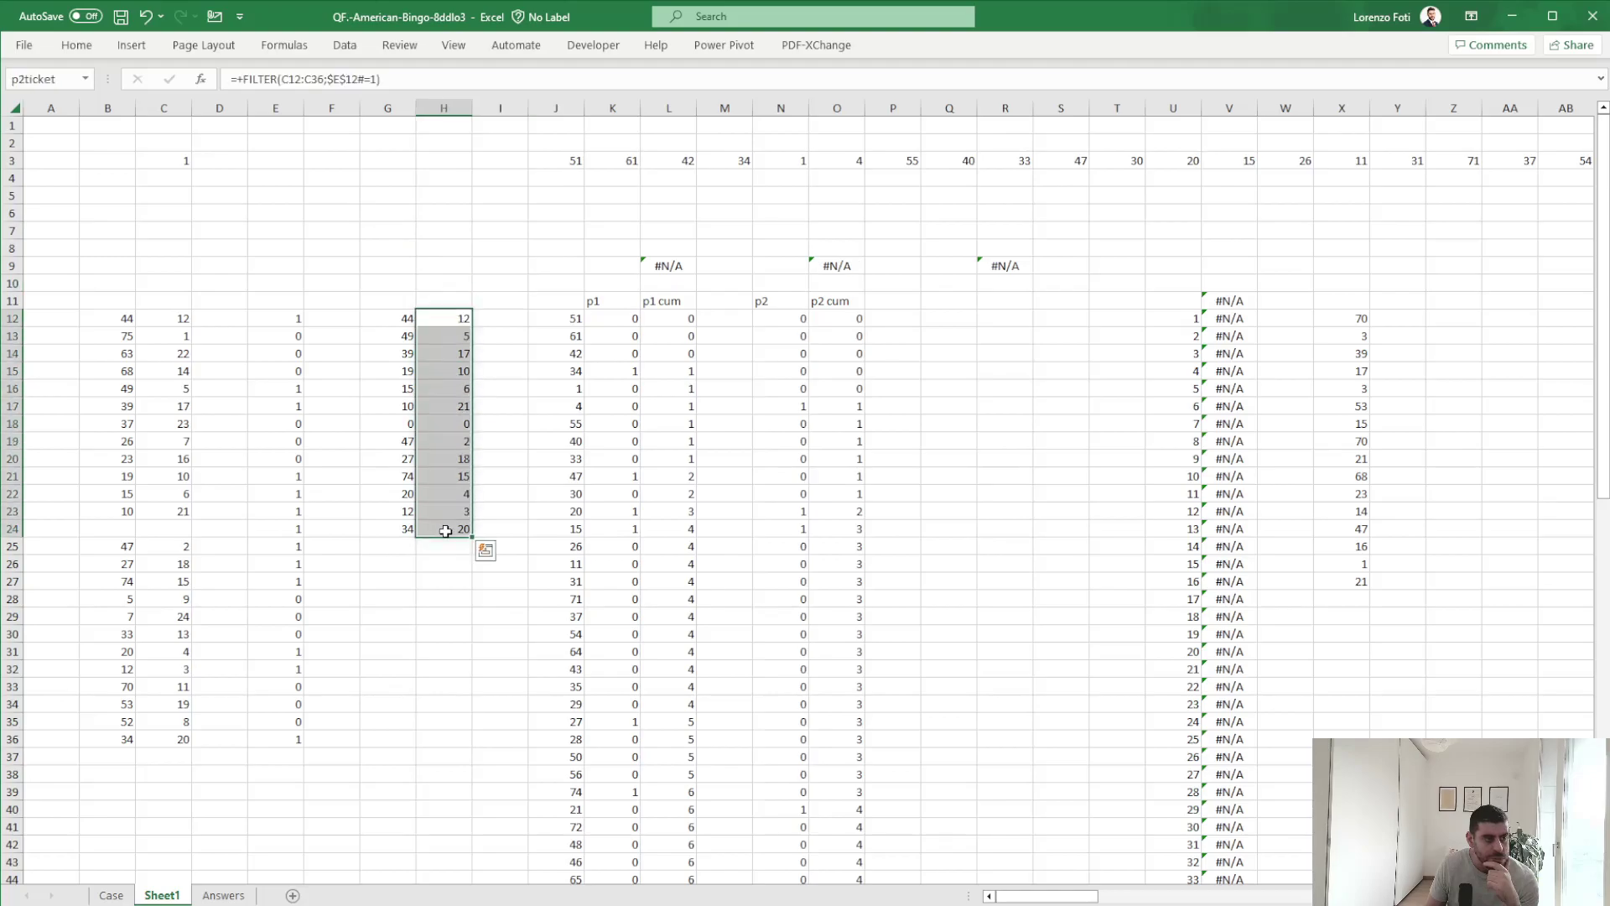
pyautogui.click(1011, 562)
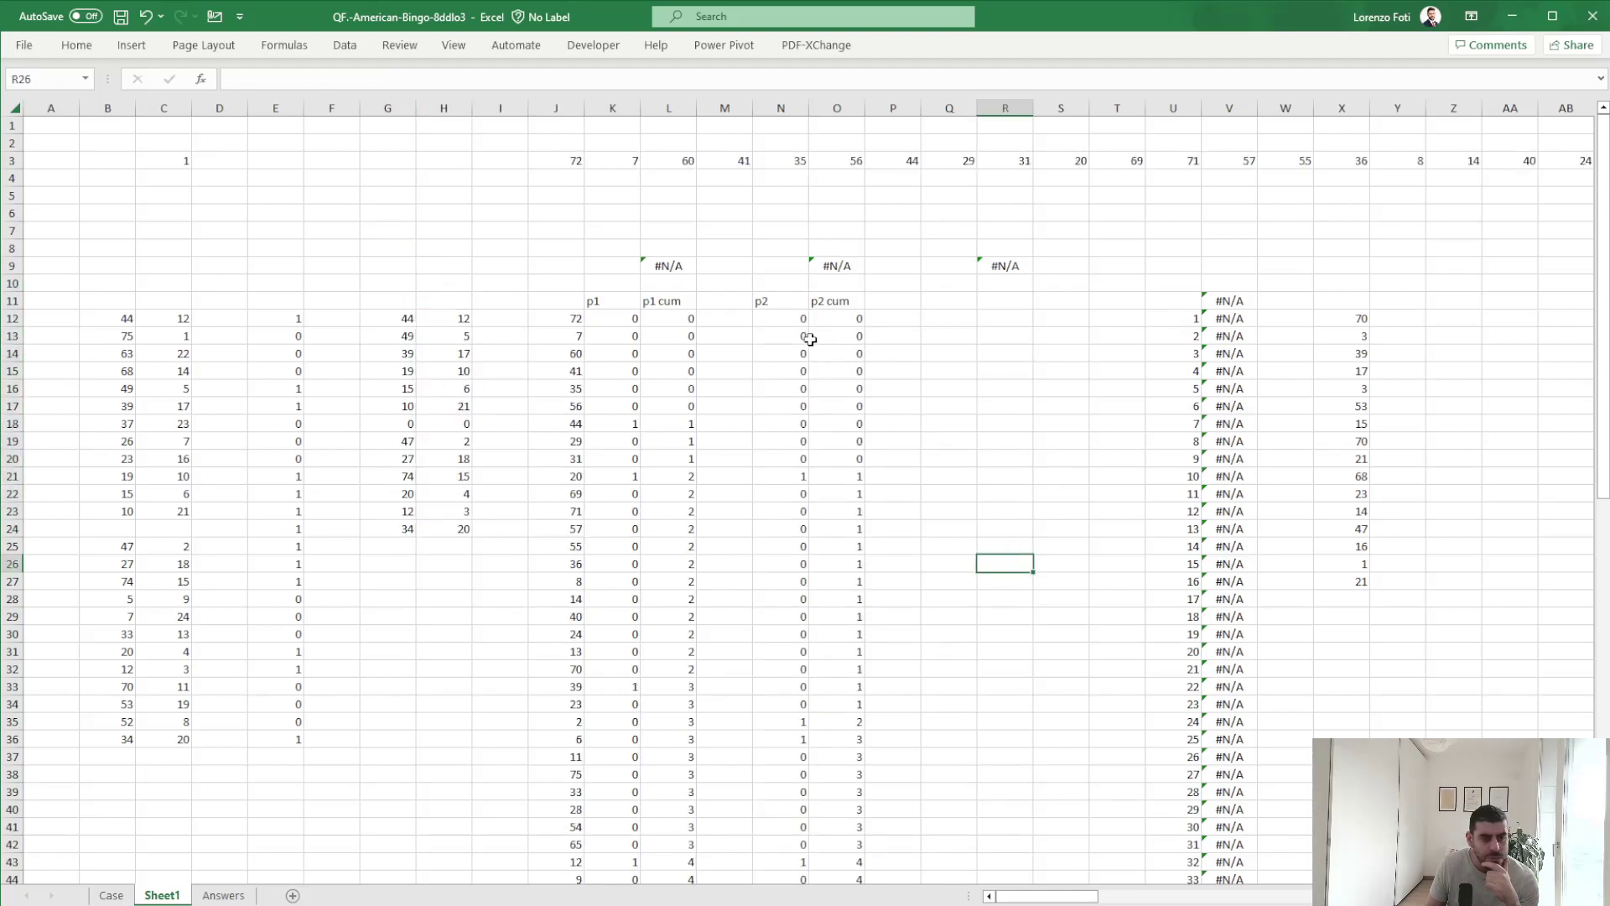
pyautogui.click(659, 267)
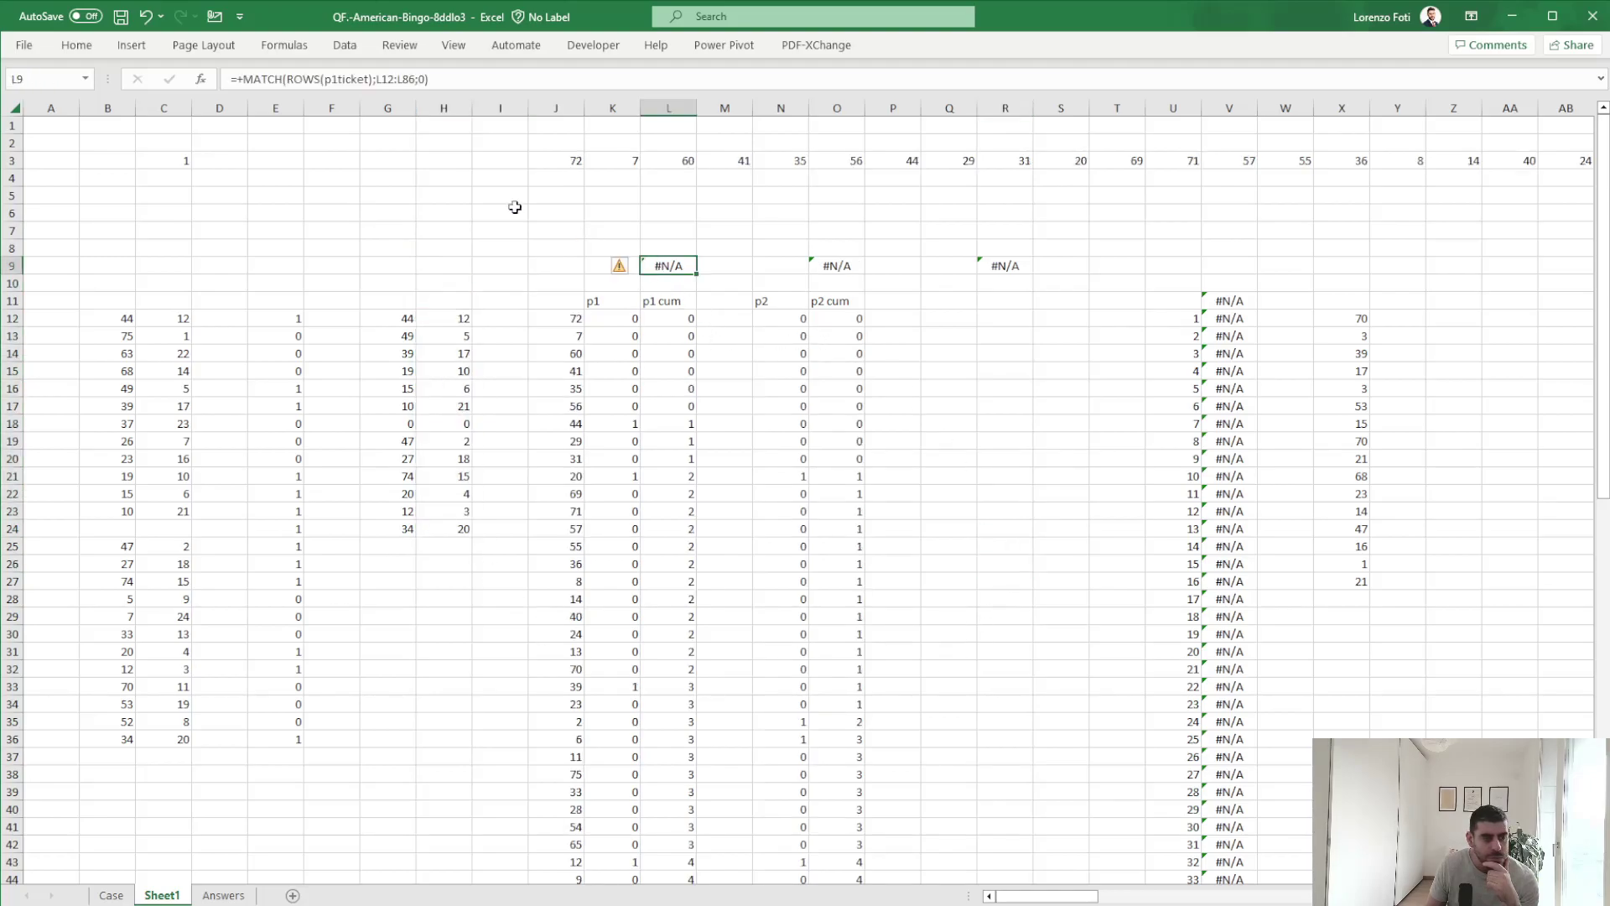
pyautogui.click(342, 79)
pyautogui.press('Escape')
pyautogui.scroll(-15, 579, 599)
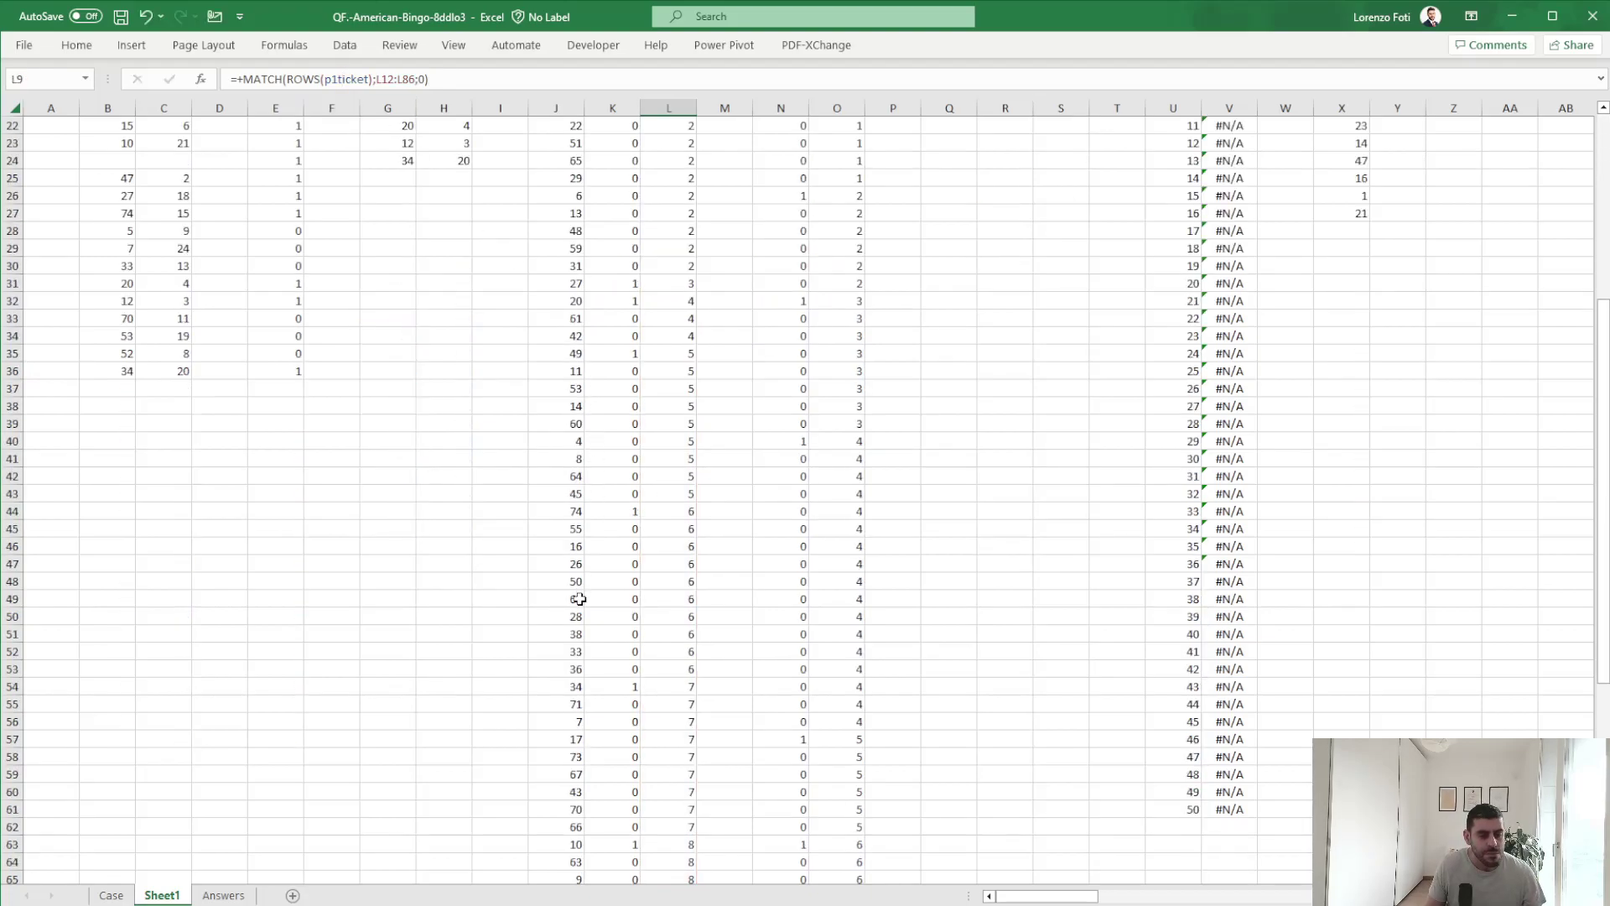
pyautogui.scroll(15, 579, 600)
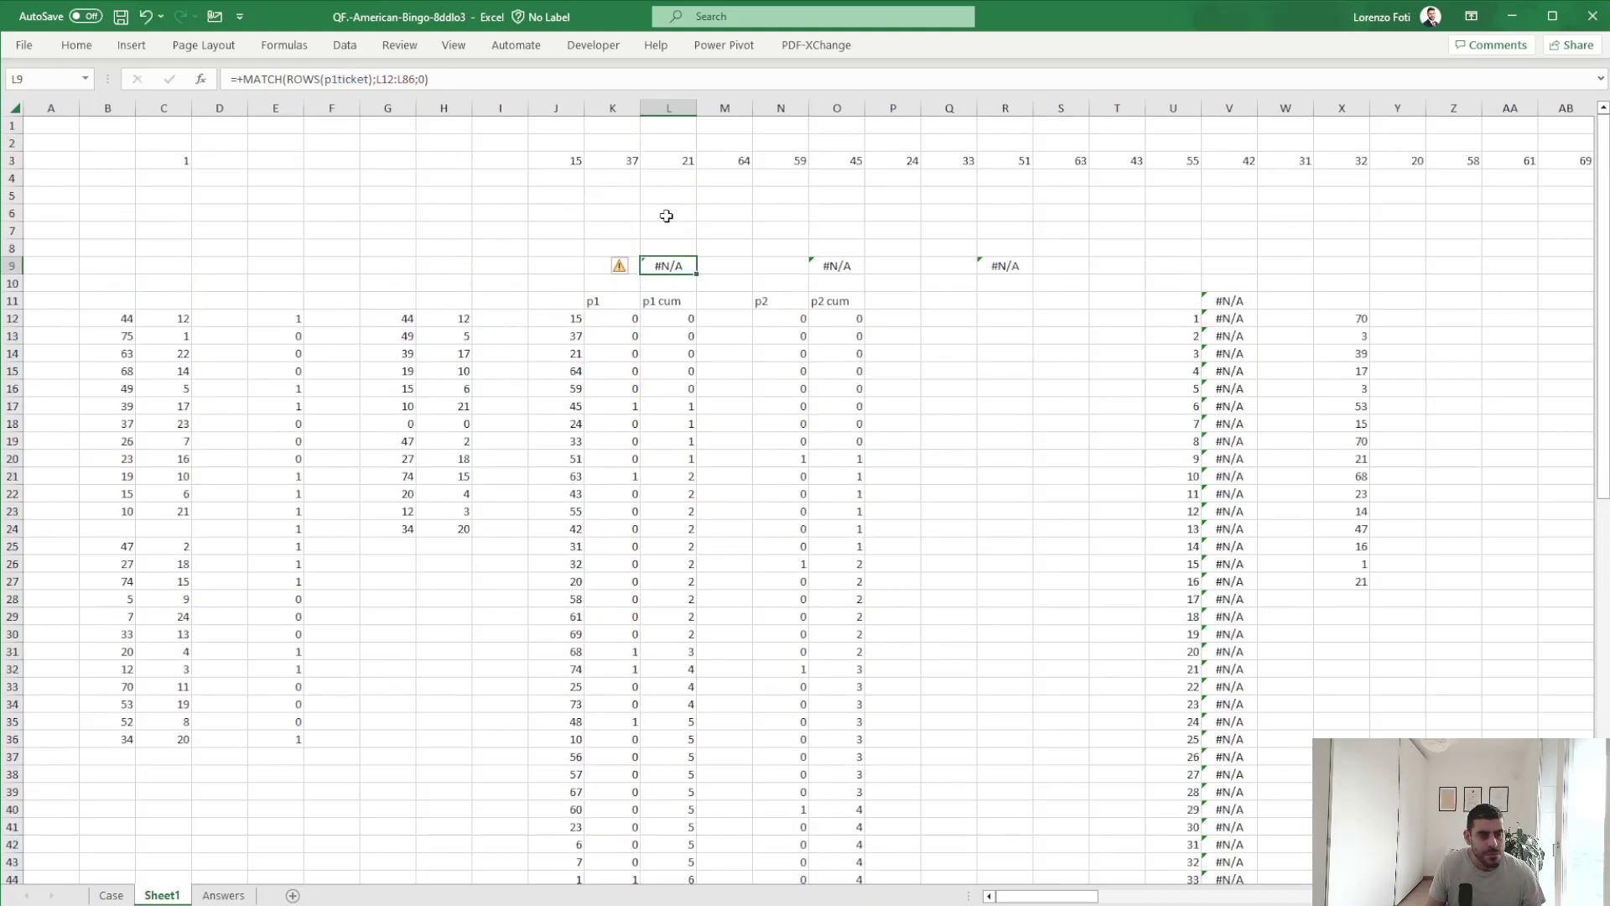
pyautogui.click(354, 81)
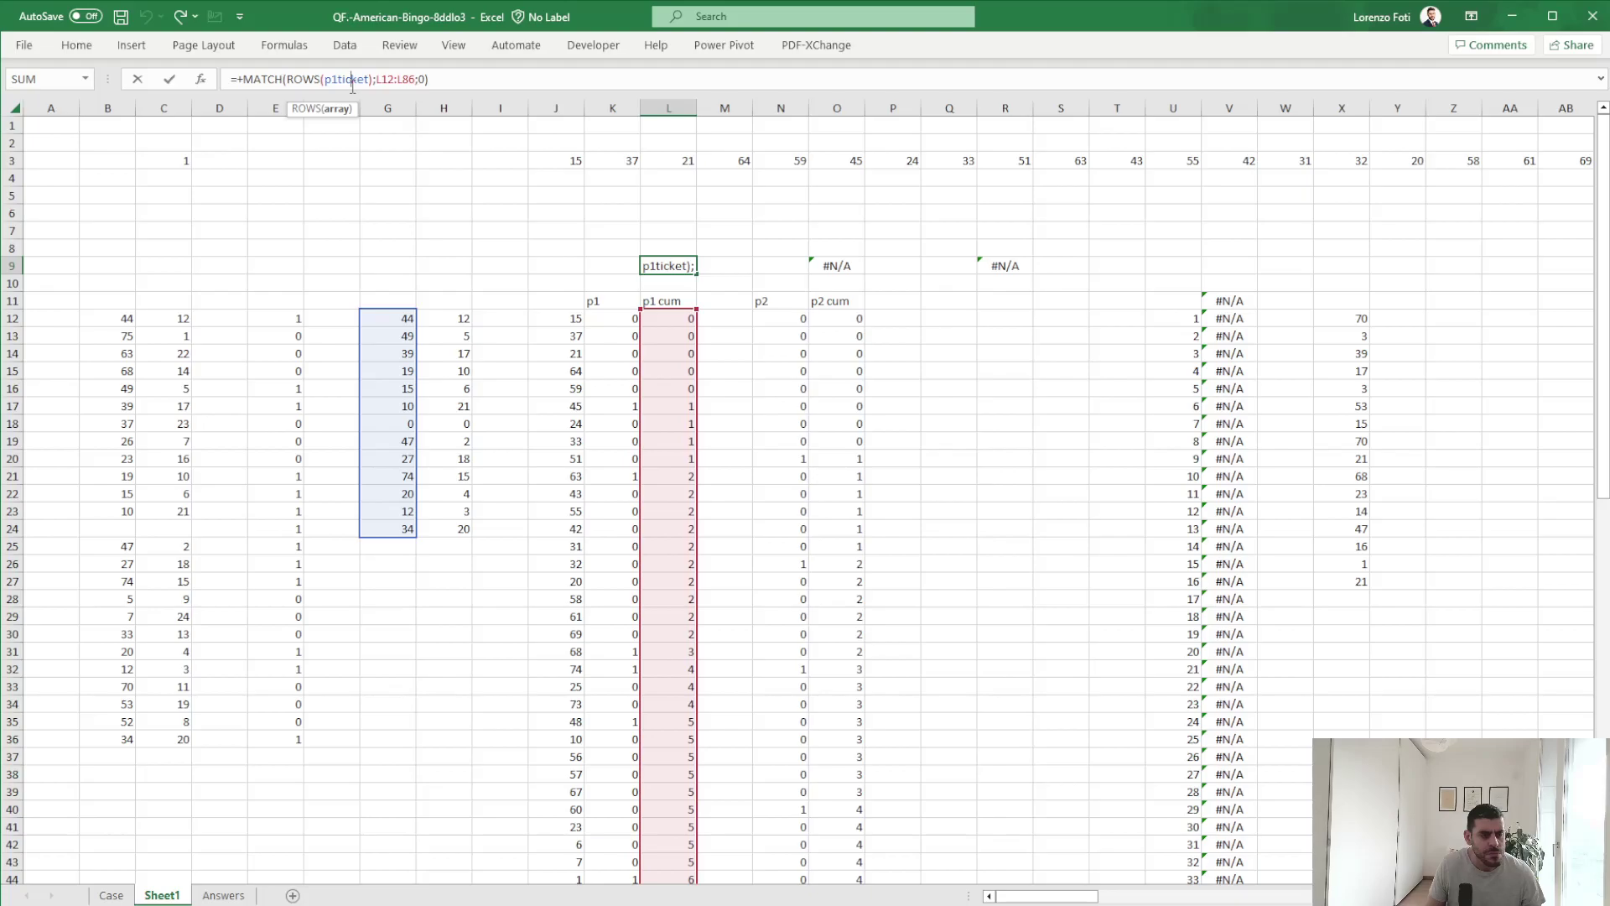
pyautogui.press('Escape')
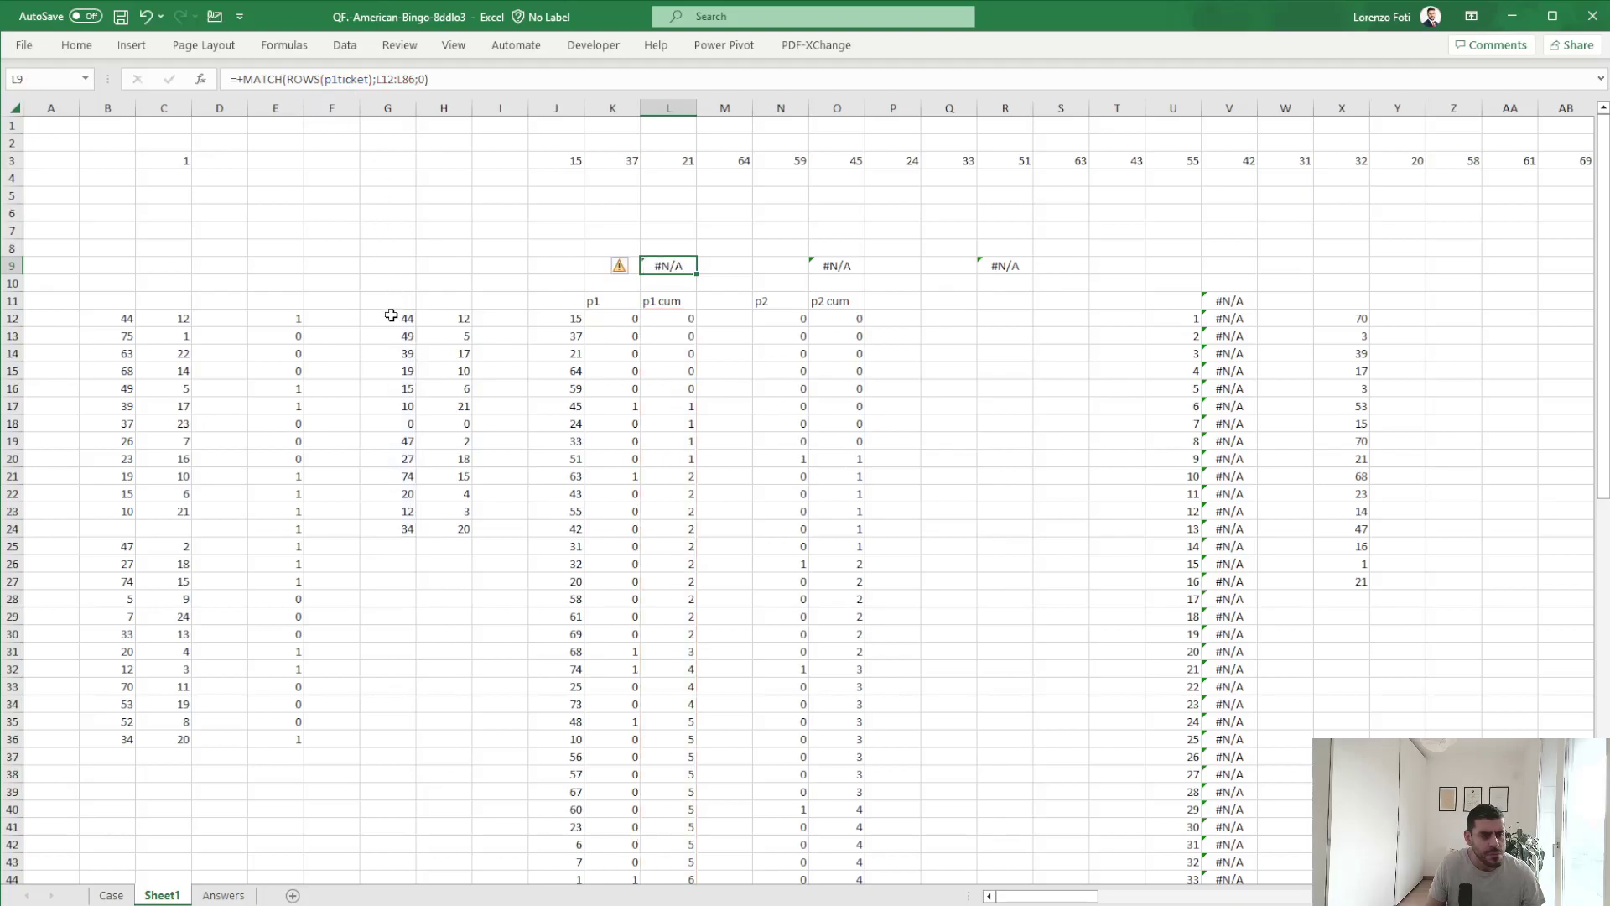
pyautogui.moveTo(391, 315); pyautogui.dragTo(401, 536)
pyautogui.click(103, 895)
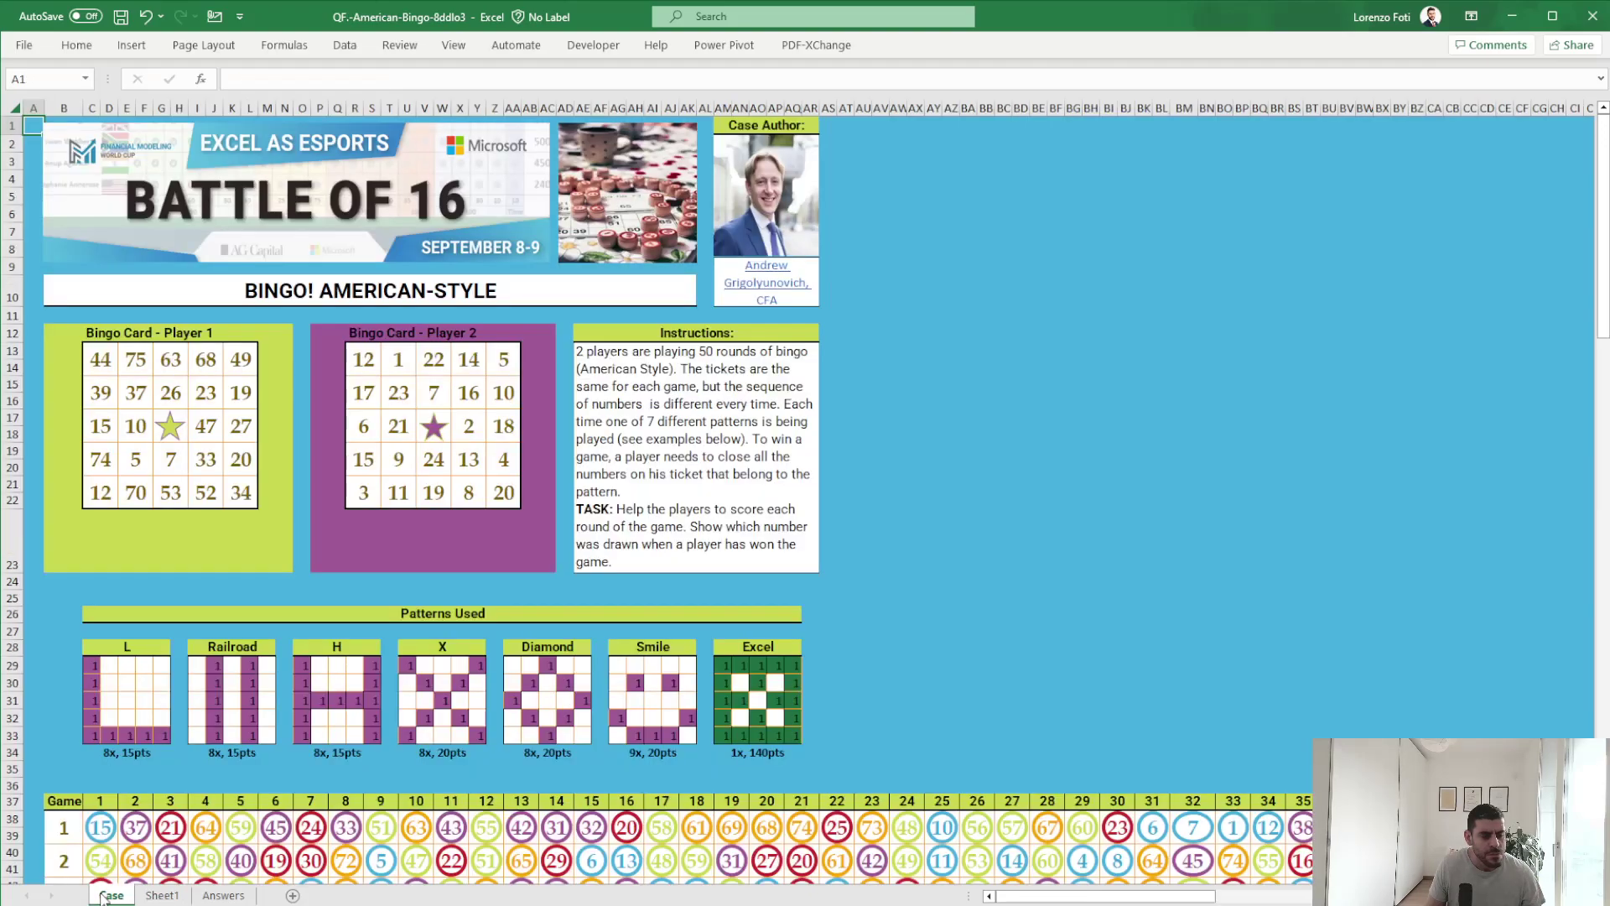
pyautogui.click(162, 895)
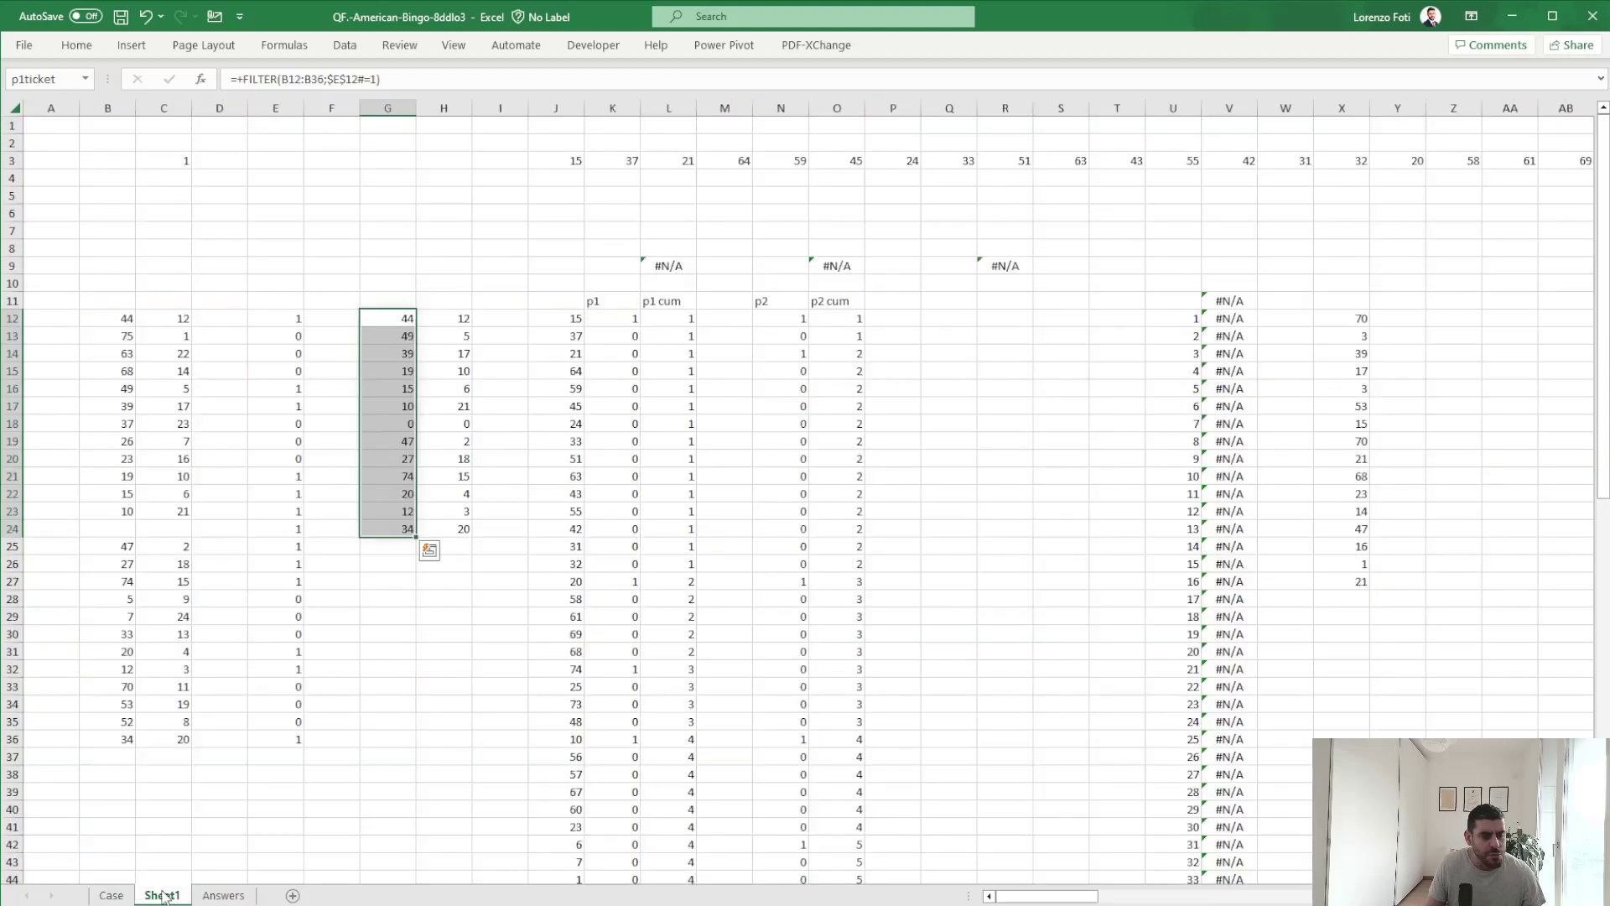
# Wrap the G12 formula in LET to drop zeros: =+LET(x;FILTER(B12:B36;$E$12#=1);FILTER(x;x<>0)).
pyautogui.click(399, 318)
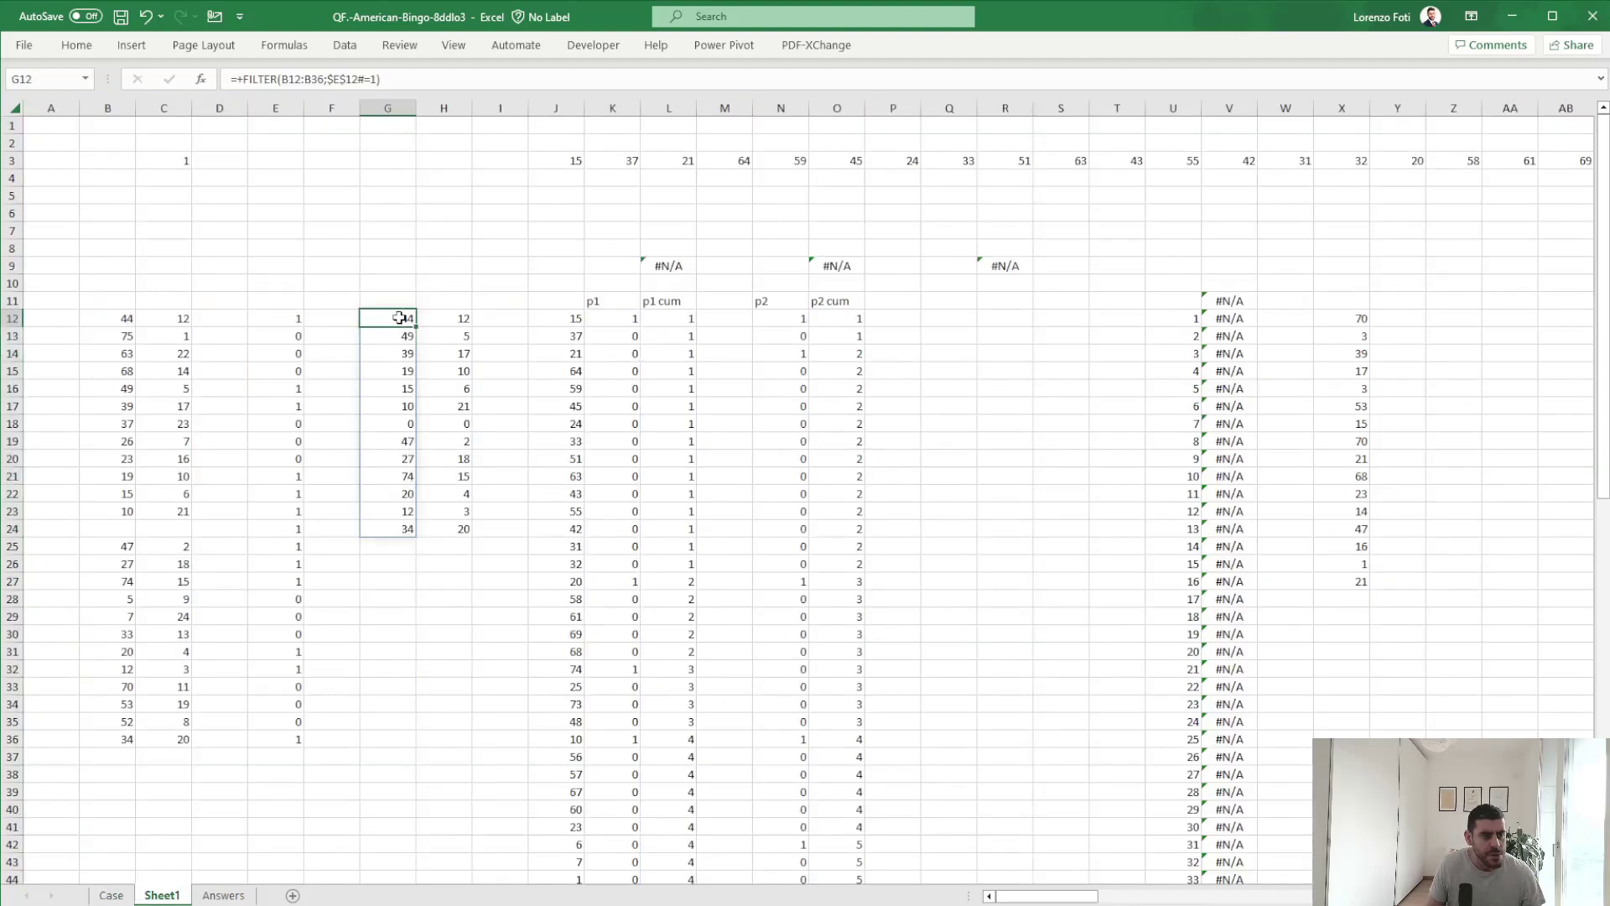
pyautogui.click(242, 78)
pyautogui.write('let(x;')
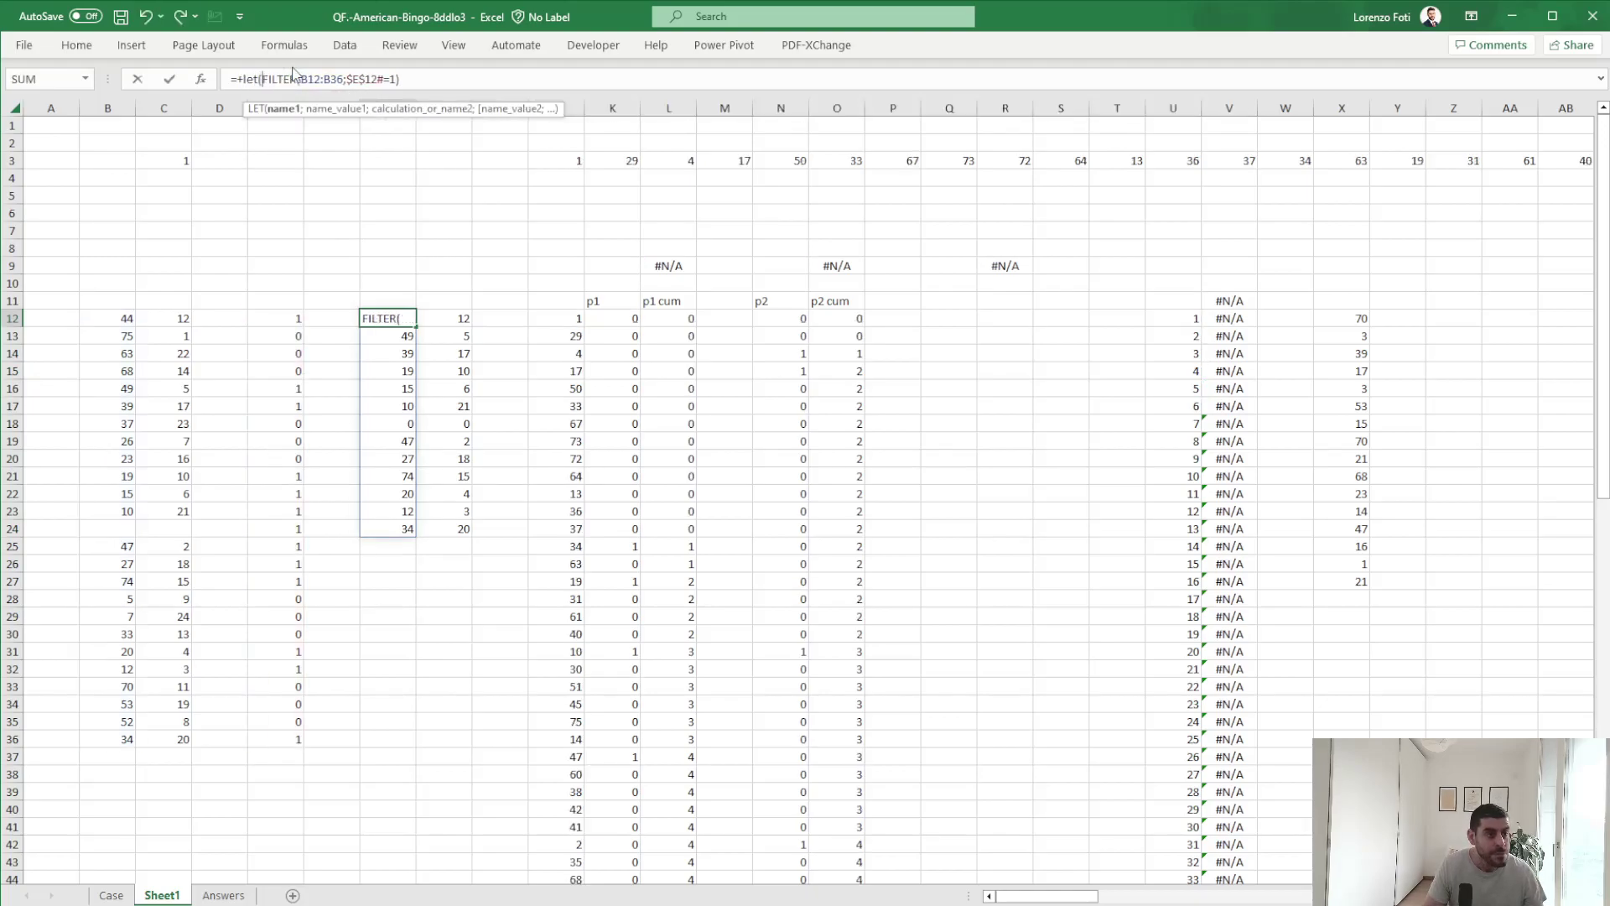
pyautogui.click(430, 79)
pyautogui.write(';filter(x;')
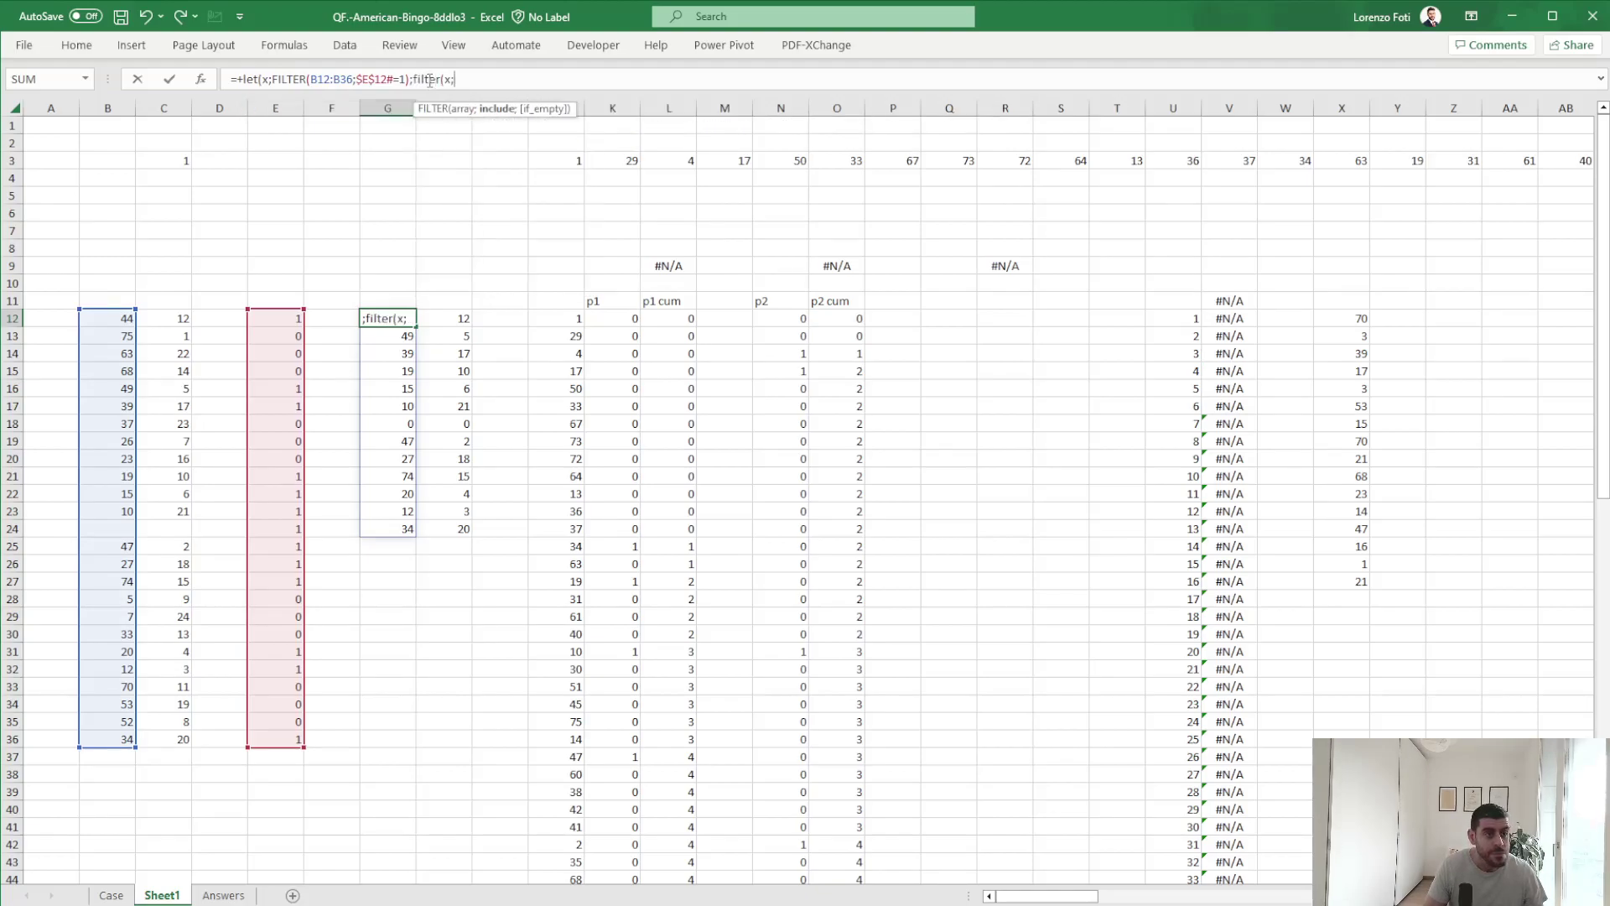
pyautogui.write('z')
pyautogui.press('BackSpace')
pyautogui.write('x')
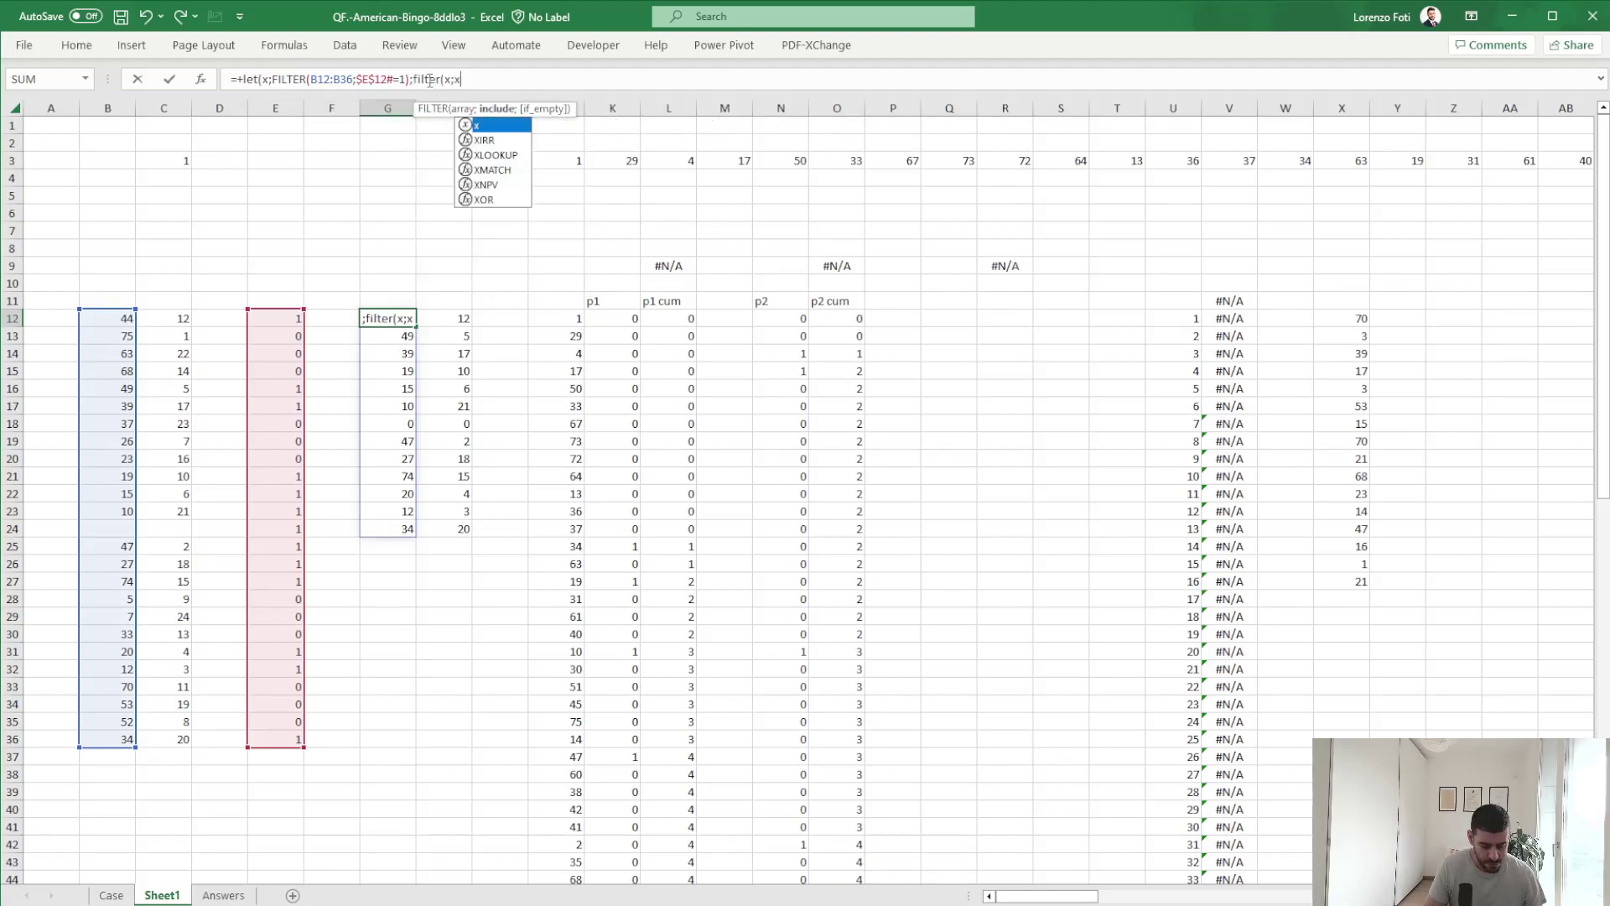
pyautogui.write('<>0')
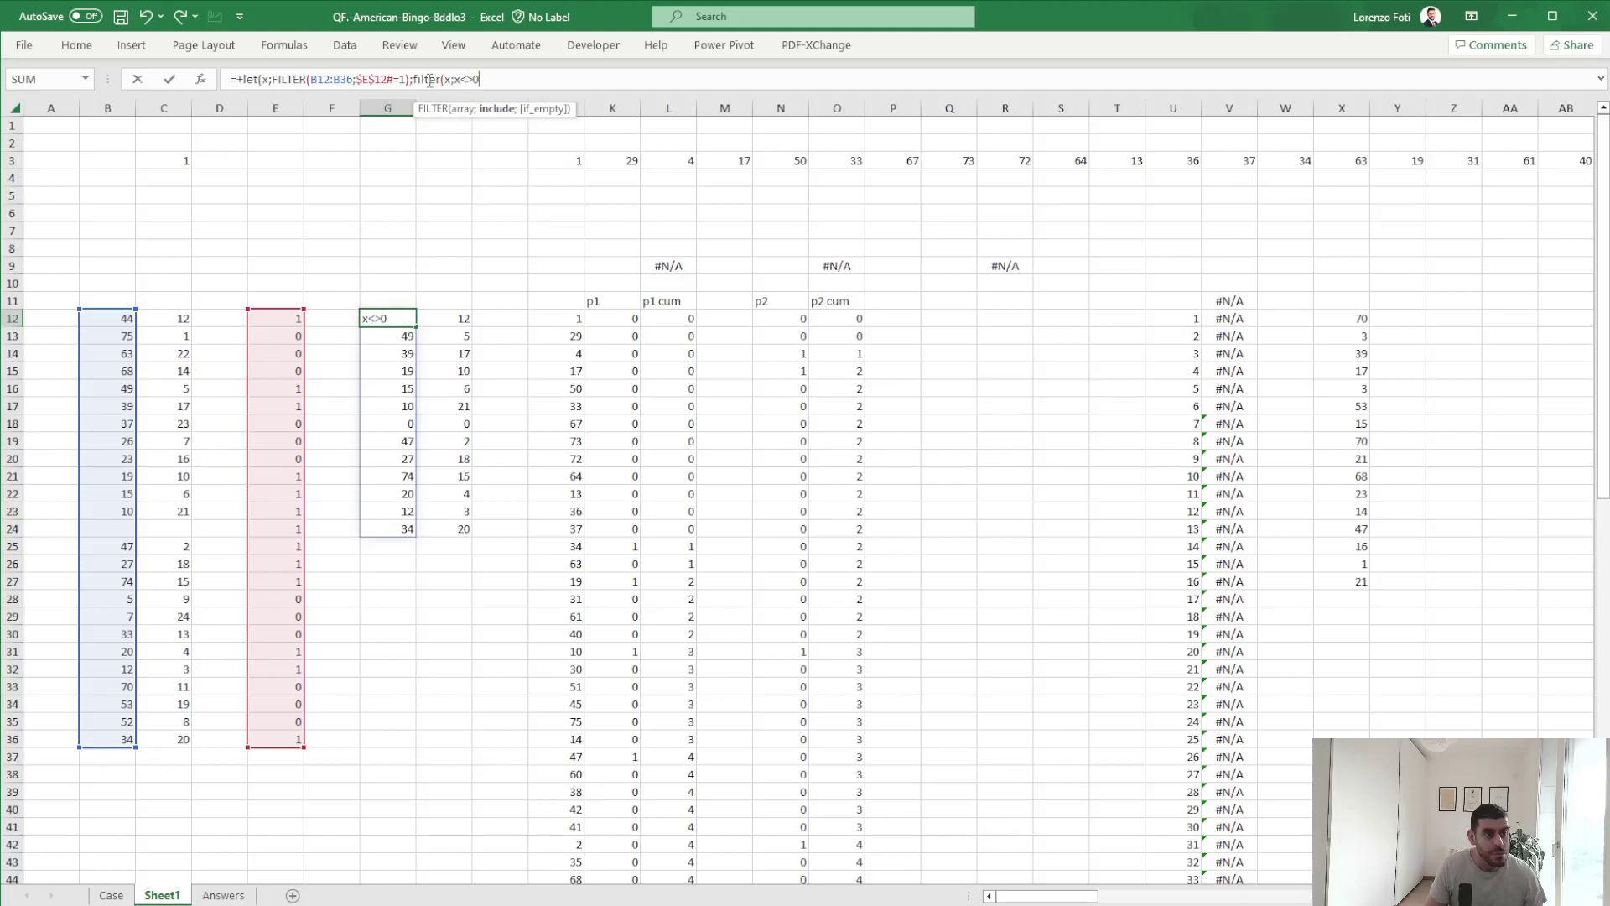
pyautogui.write('))')
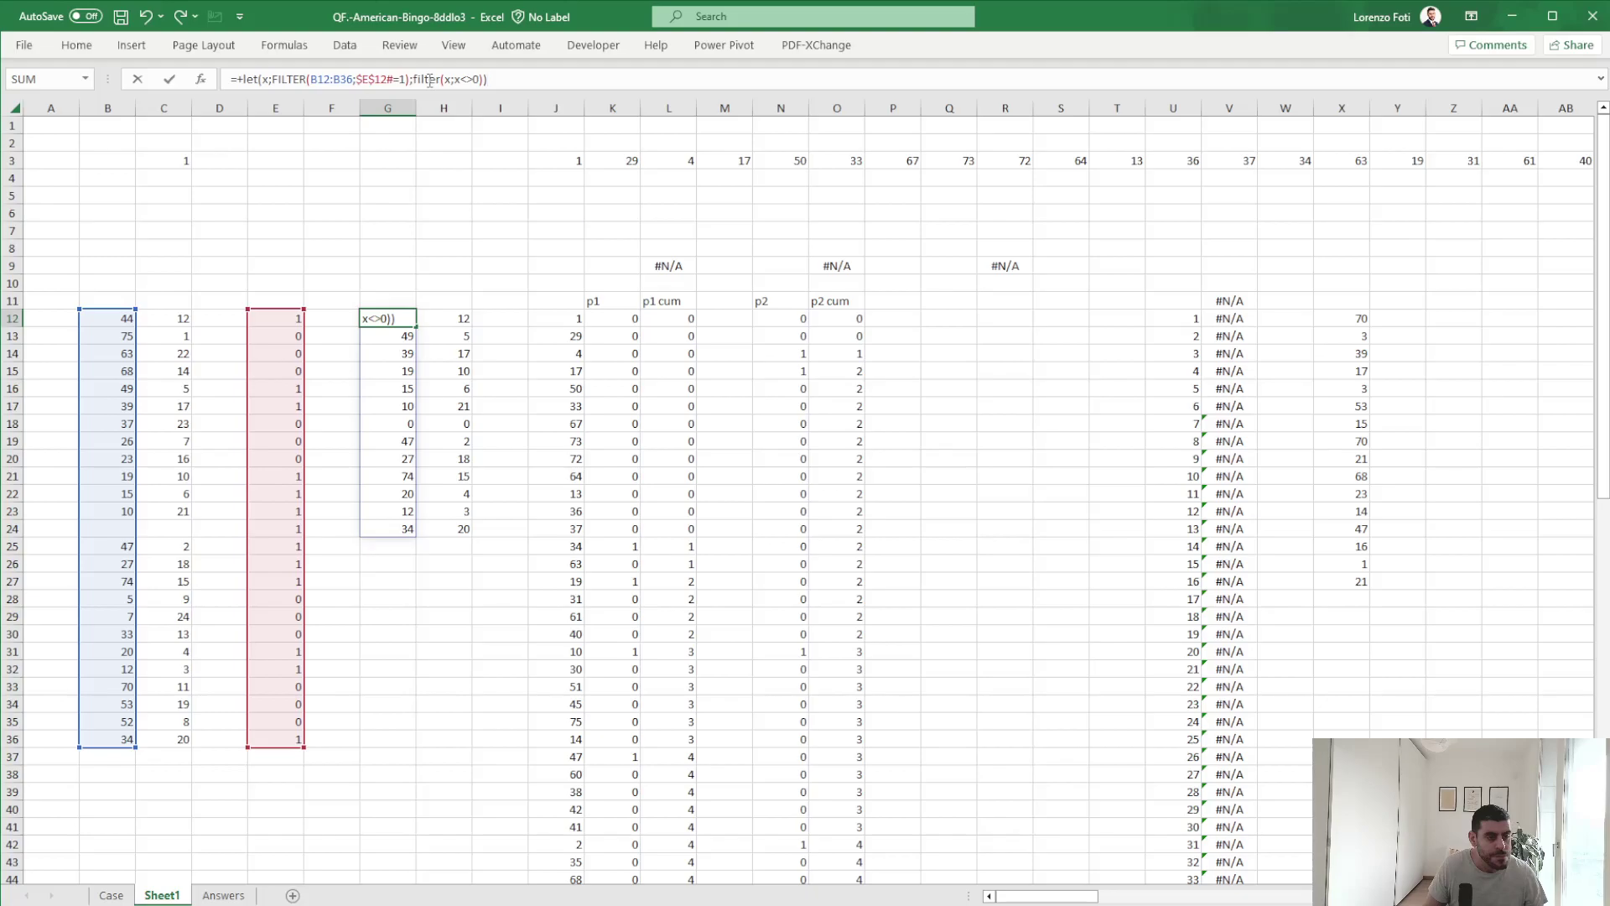
pyautogui.press('Return')
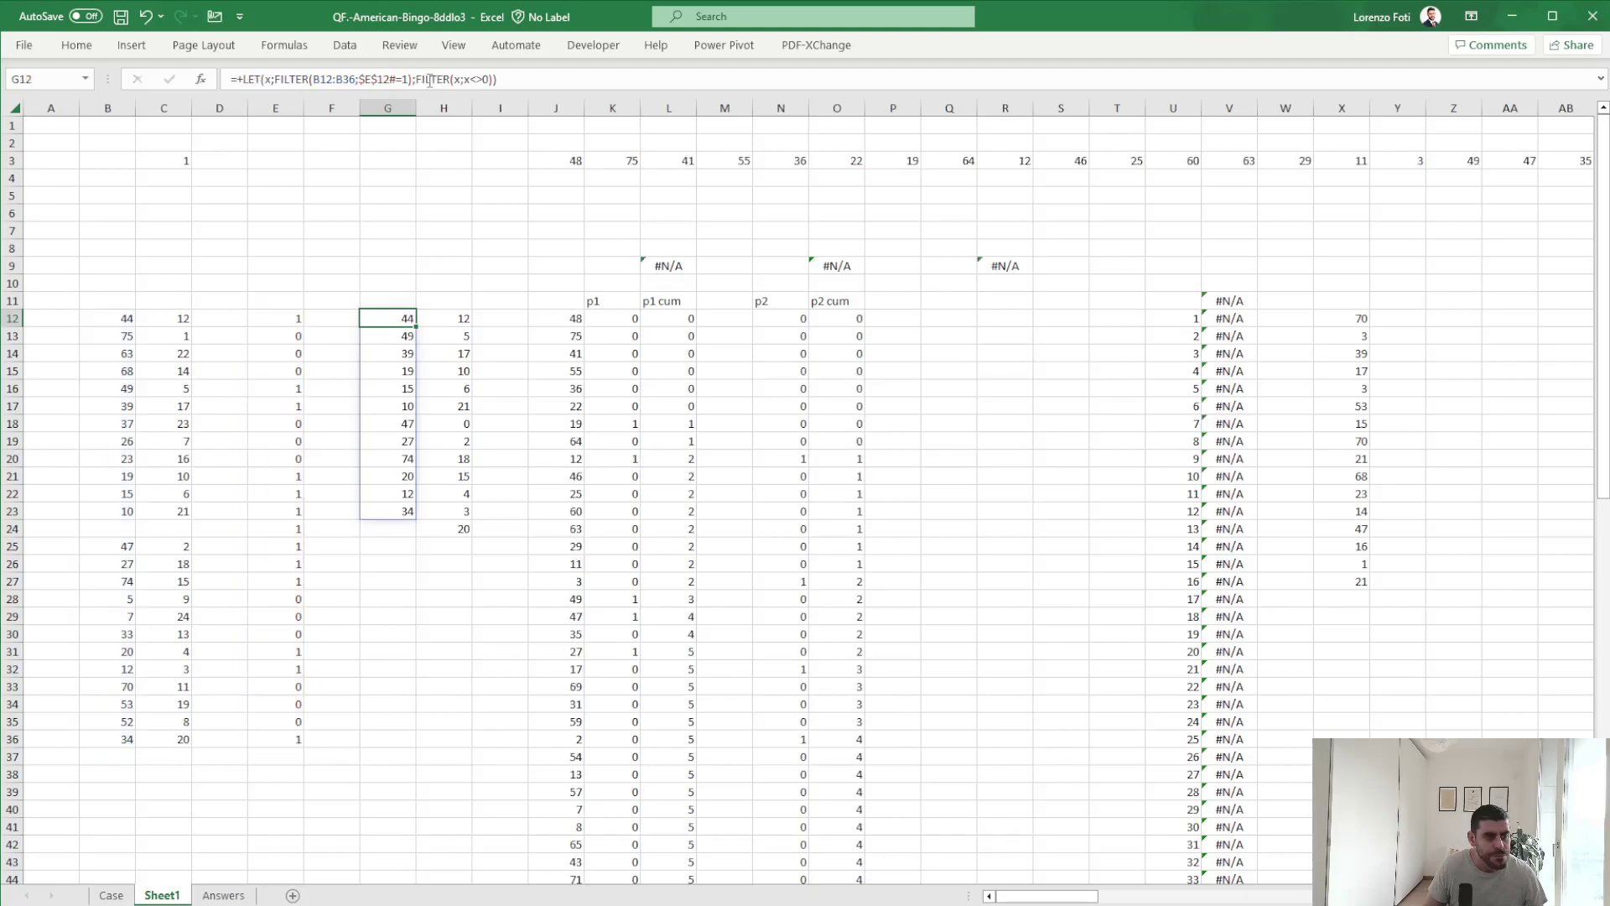
# Fill the zero-excluding LET formula from G12 right into H12 for player 2.
pyautogui.press('Right')
pyautogui.hotkey('ctrl', 'r')
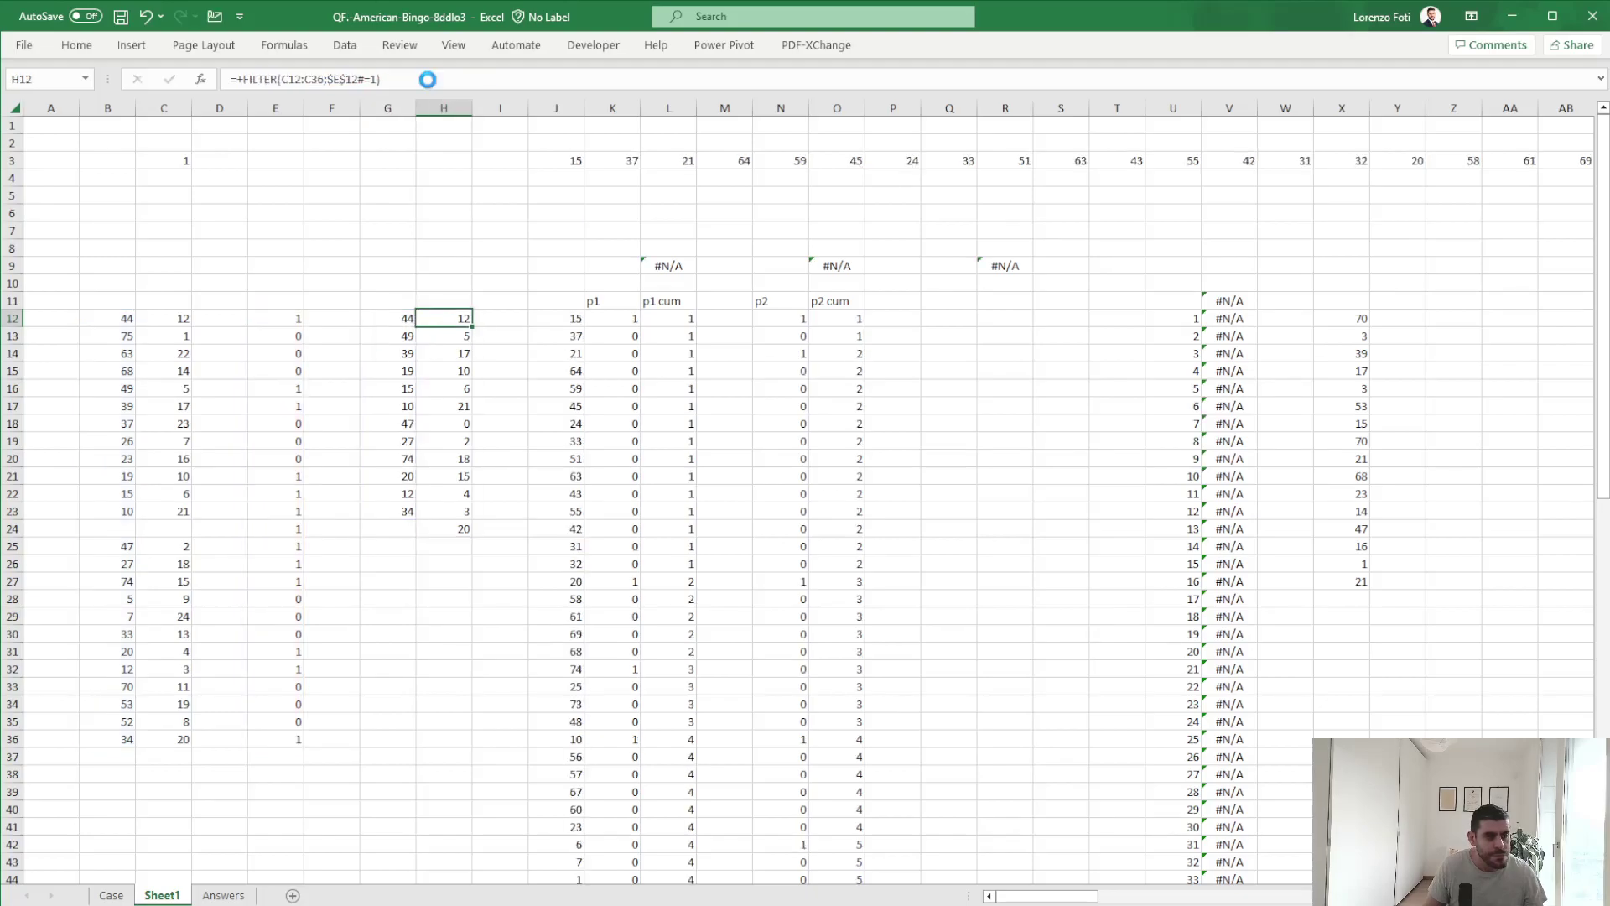
pyautogui.press('Left')
pyautogui.press('Right')
pyautogui.press('Right')
pyautogui.press('Right')
pyautogui.press('Right')
pyautogui.press('Right')
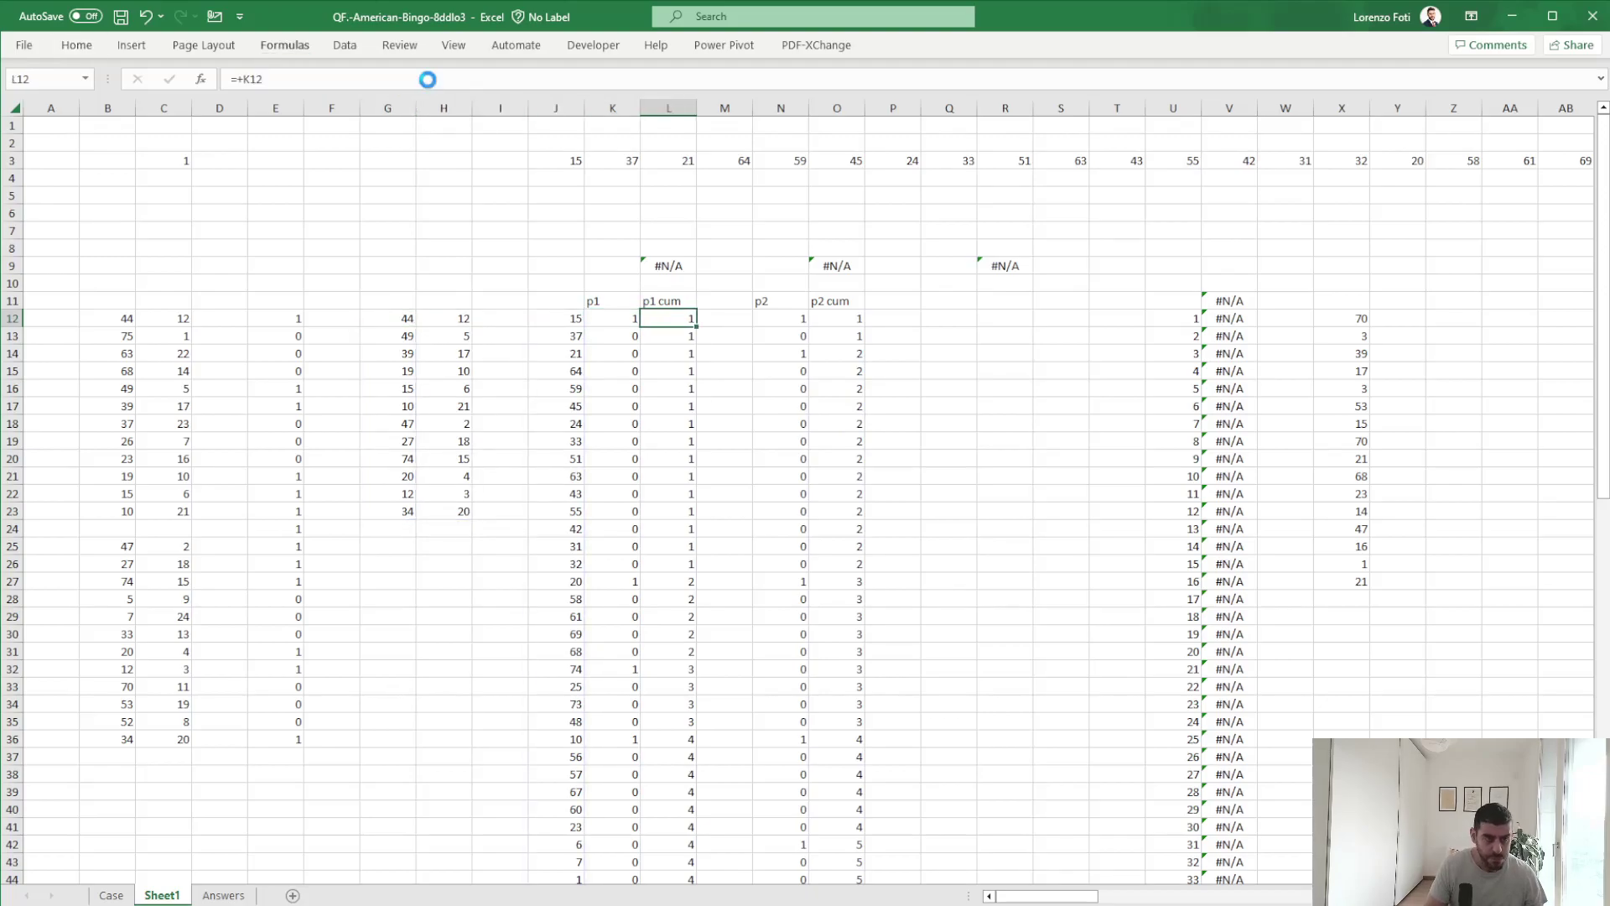
# Compare player 1's filtered list and cumulative column with the p1ticket and L12:L86 ranges used by the MATCH in L9.
pyautogui.moveTo(399, 319); pyautogui.dragTo(406, 512)
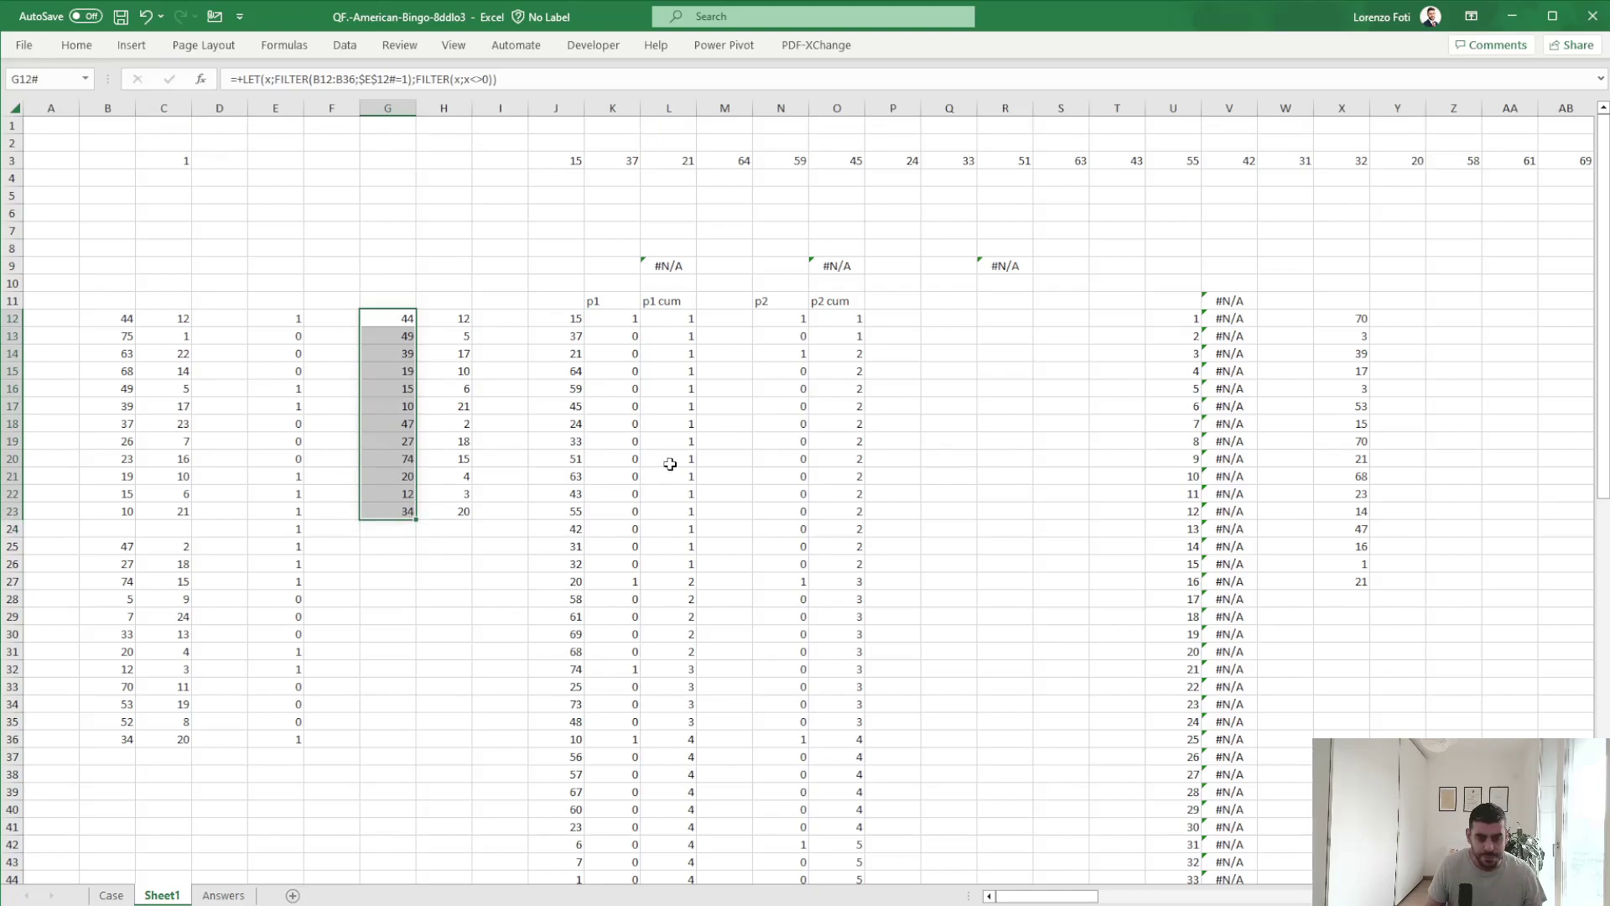
pyautogui.scroll(-20, 671, 464)
pyautogui.scroll(15, 660, 541)
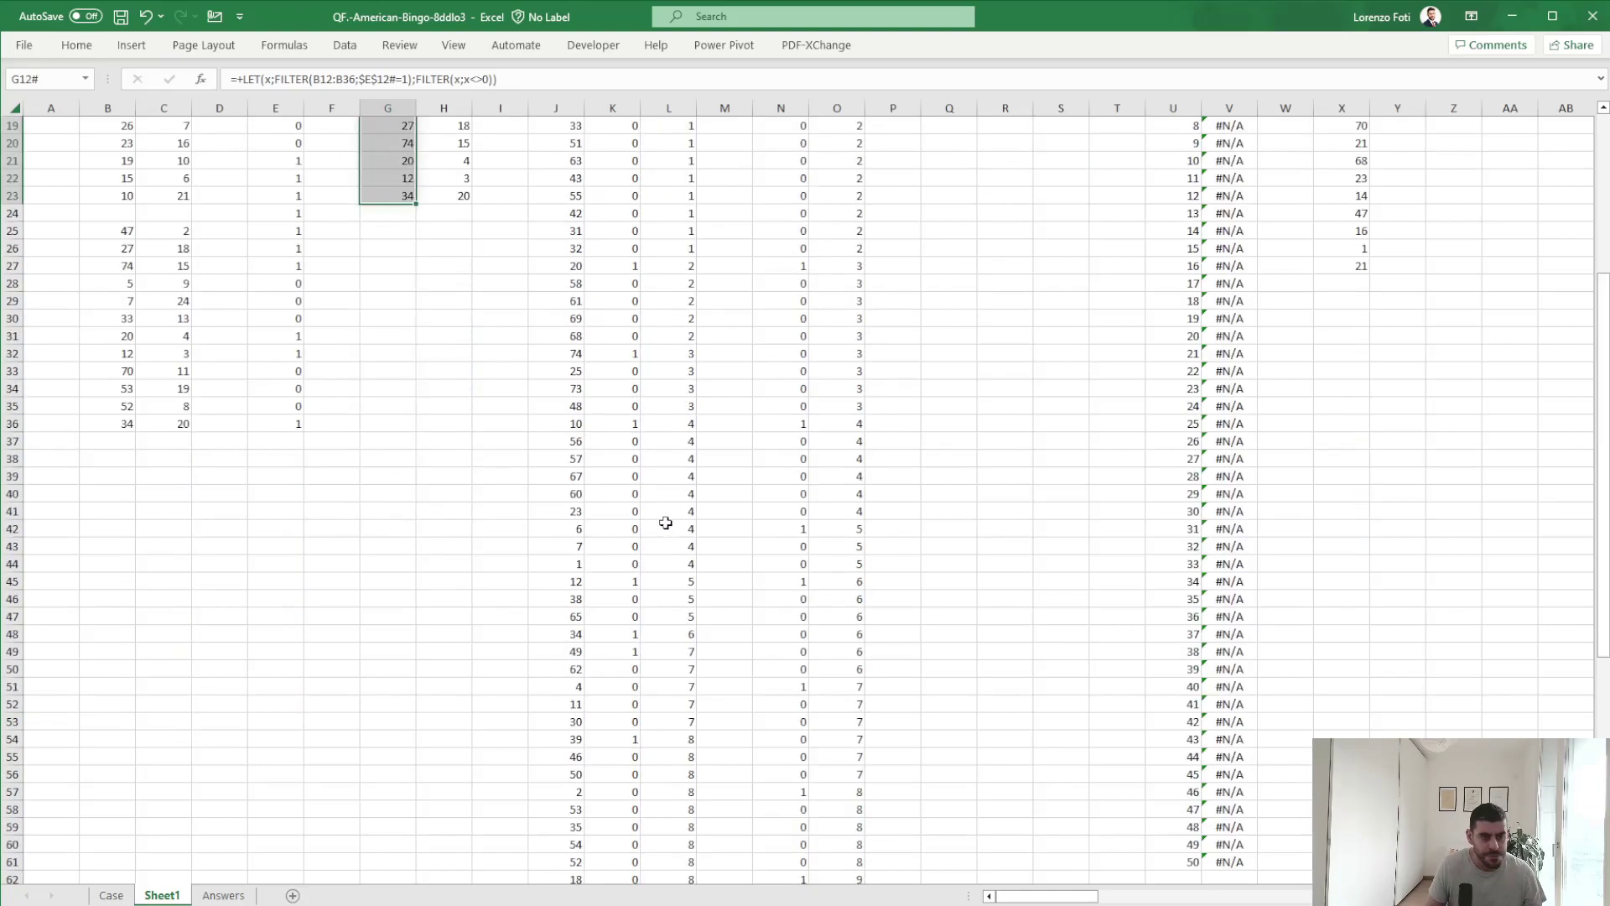
pyautogui.scroll(6, 665, 522)
pyautogui.doubleClick(676, 263)
pyautogui.click(384, 79)
pyautogui.scroll(-20, 626, 529)
pyautogui.scroll(7, 628, 528)
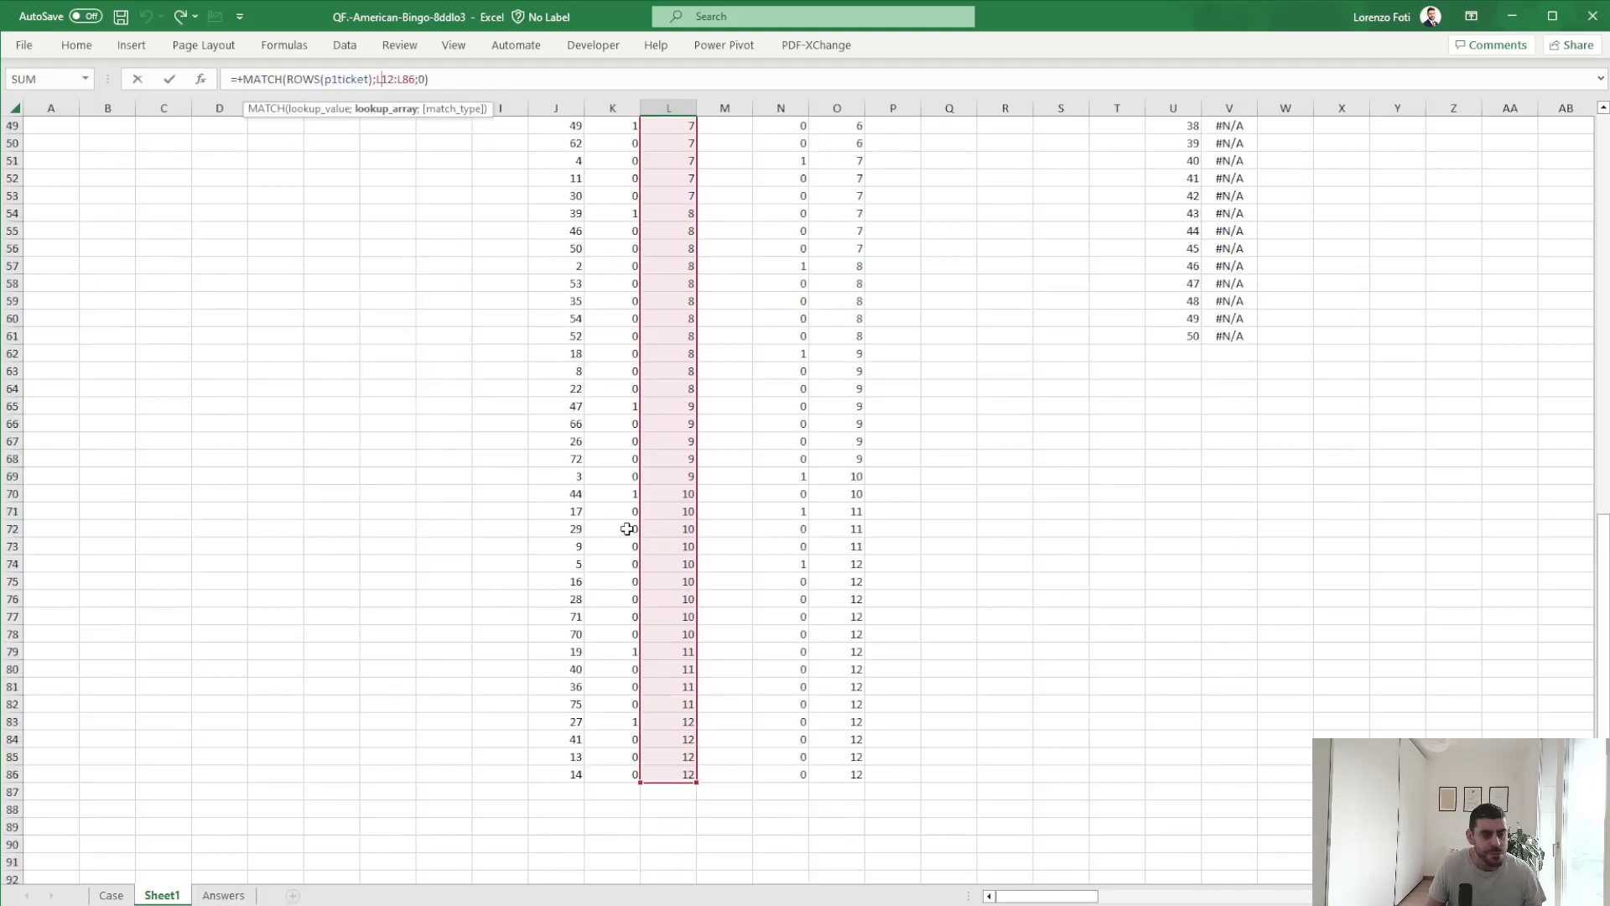
pyautogui.scroll(16, 627, 529)
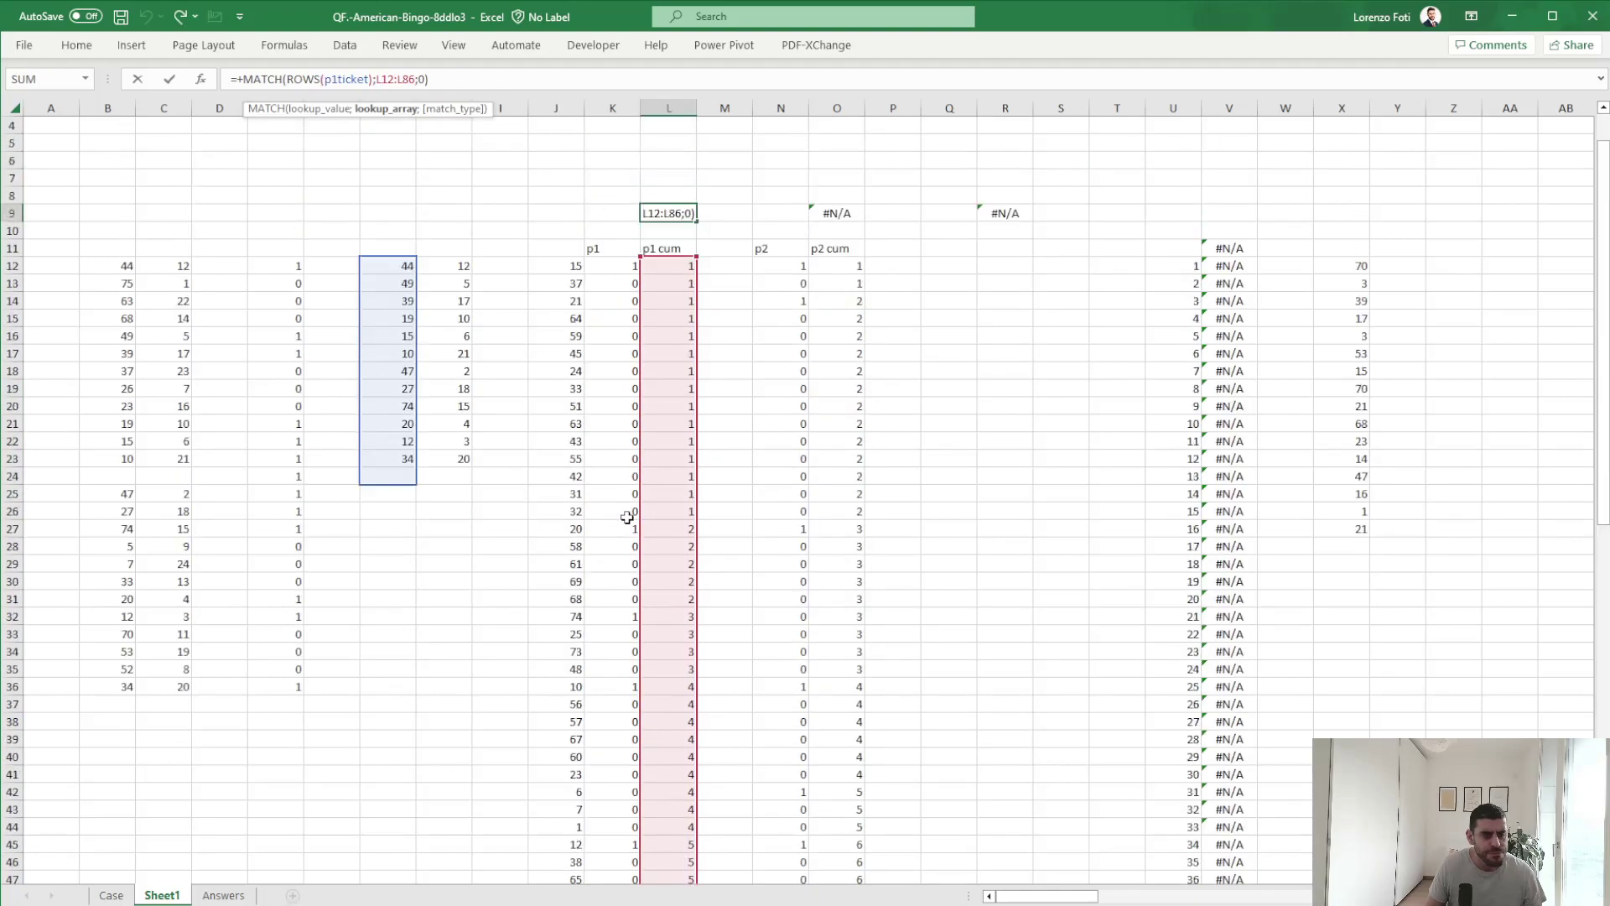
pyautogui.press('Escape')
# Open the formula evaluation for L9 and inspect the extent of player 1's filtered list in G12:G23.
pyautogui.click(268, 46)
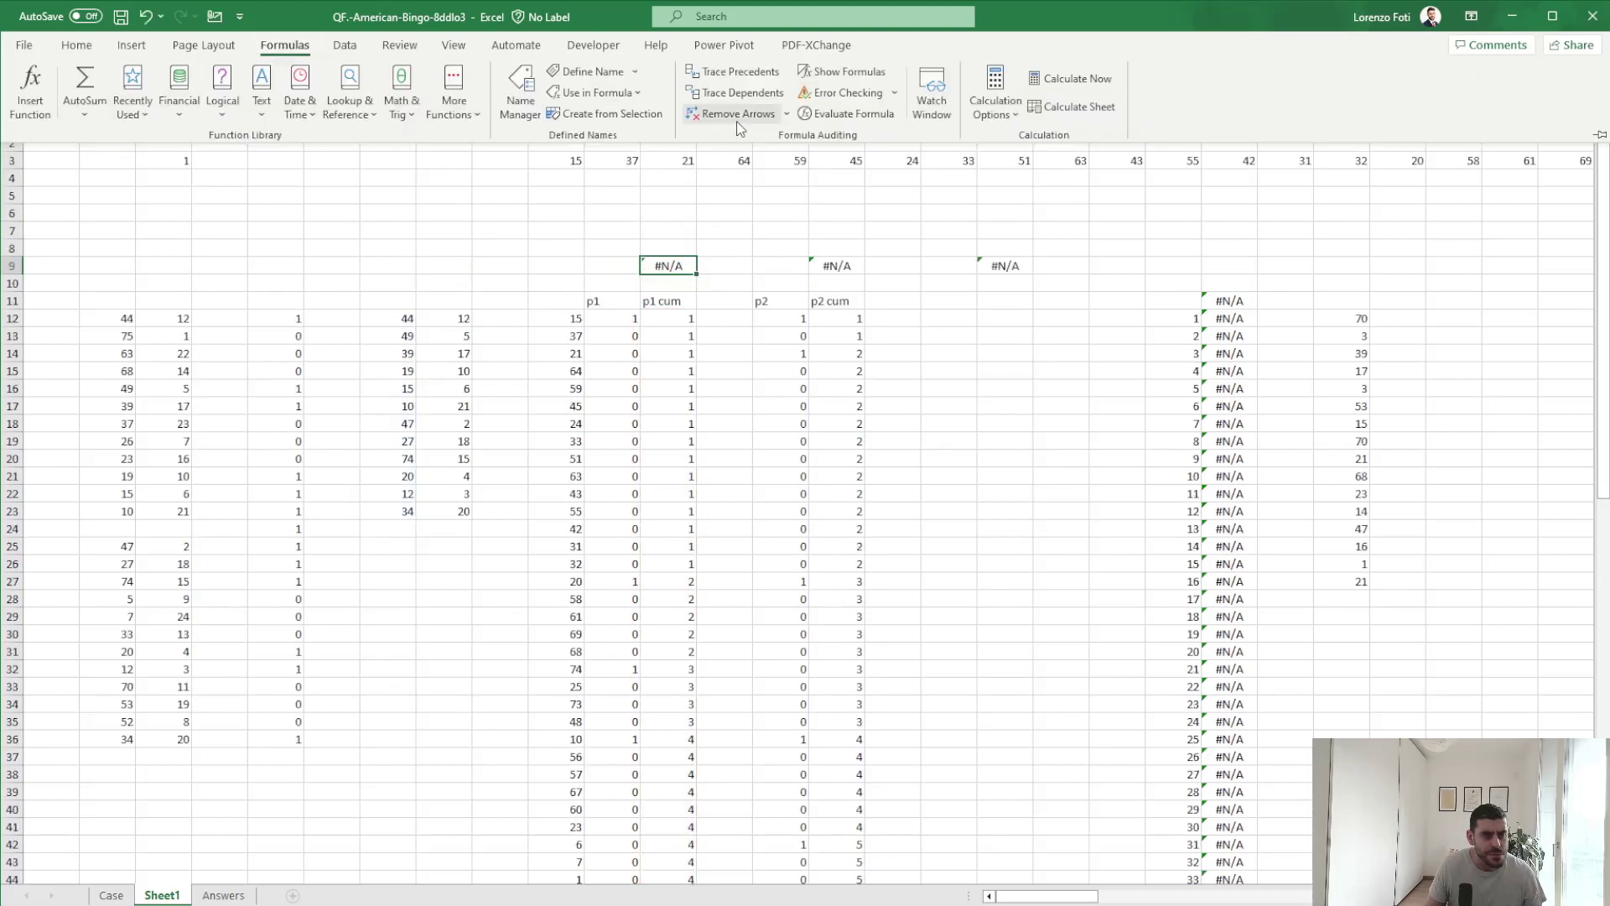
pyautogui.click(847, 111)
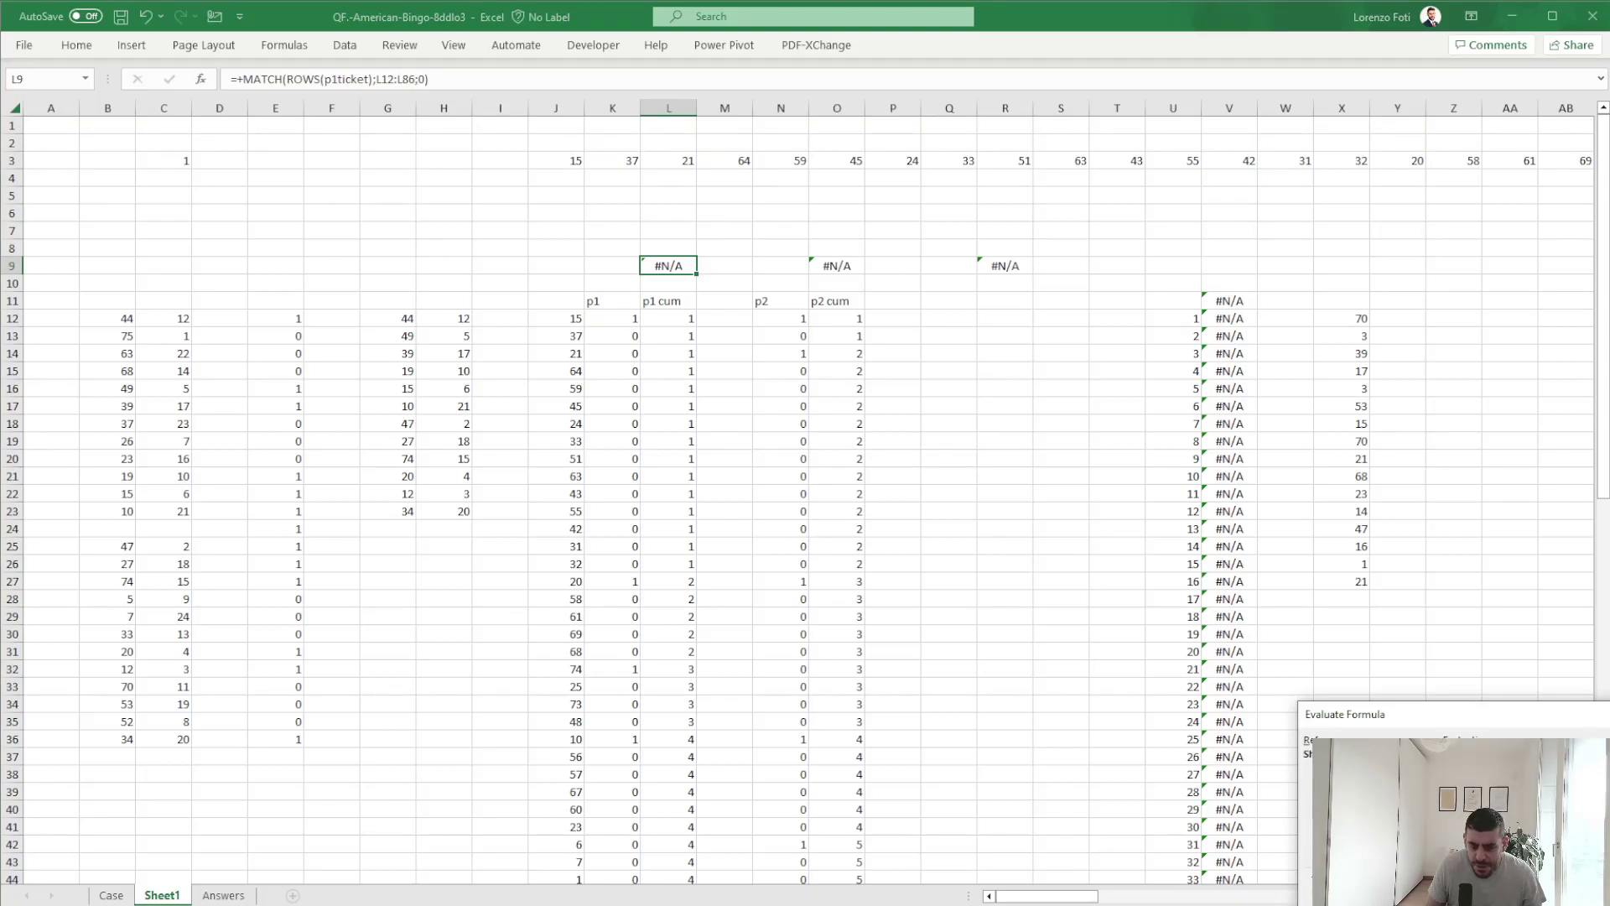
pyautogui.press('Escape')
pyautogui.click(501, 318)
pyautogui.moveTo(406, 319); pyautogui.dragTo(408, 507)
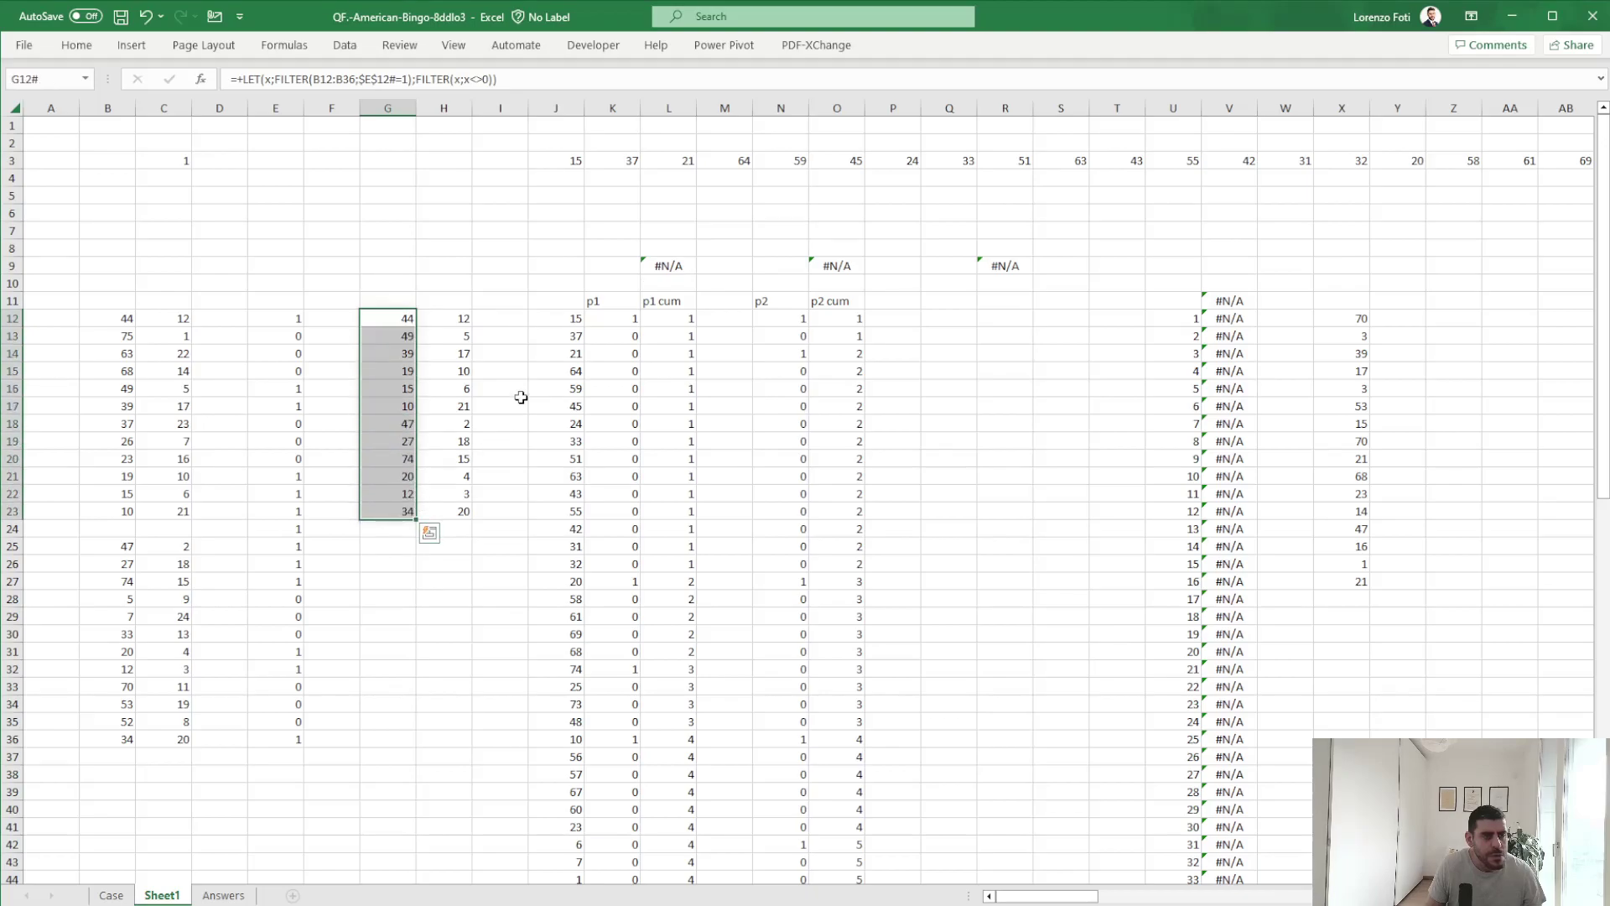
# Delete the named ranges p1ticket and p2ticket.
pyautogui.click(285, 45)
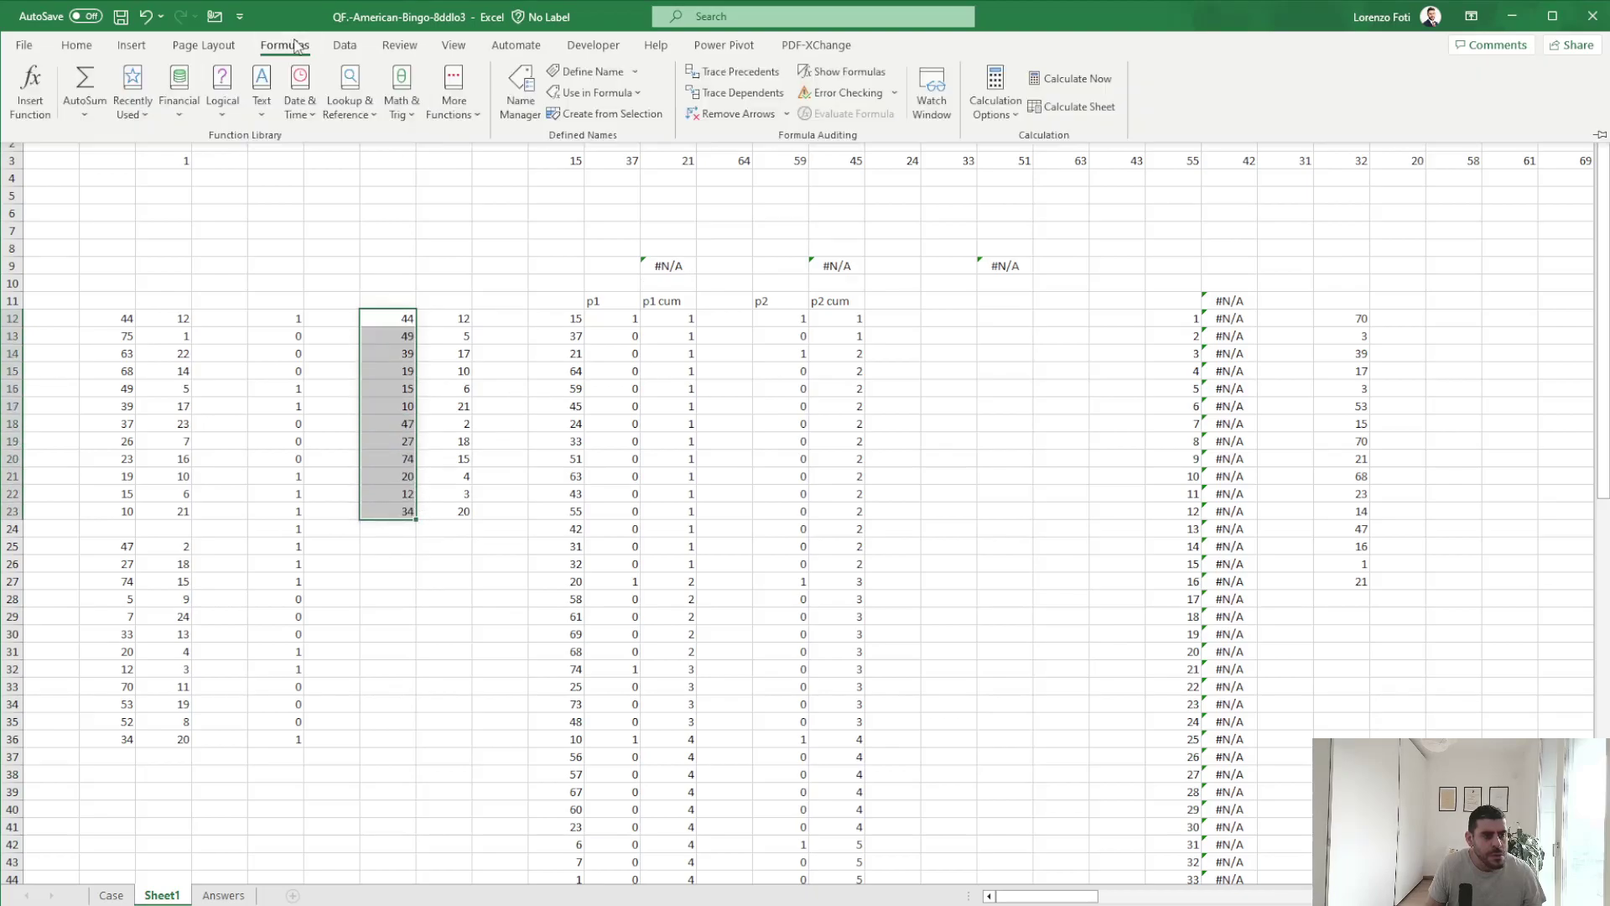
pyautogui.click(520, 92)
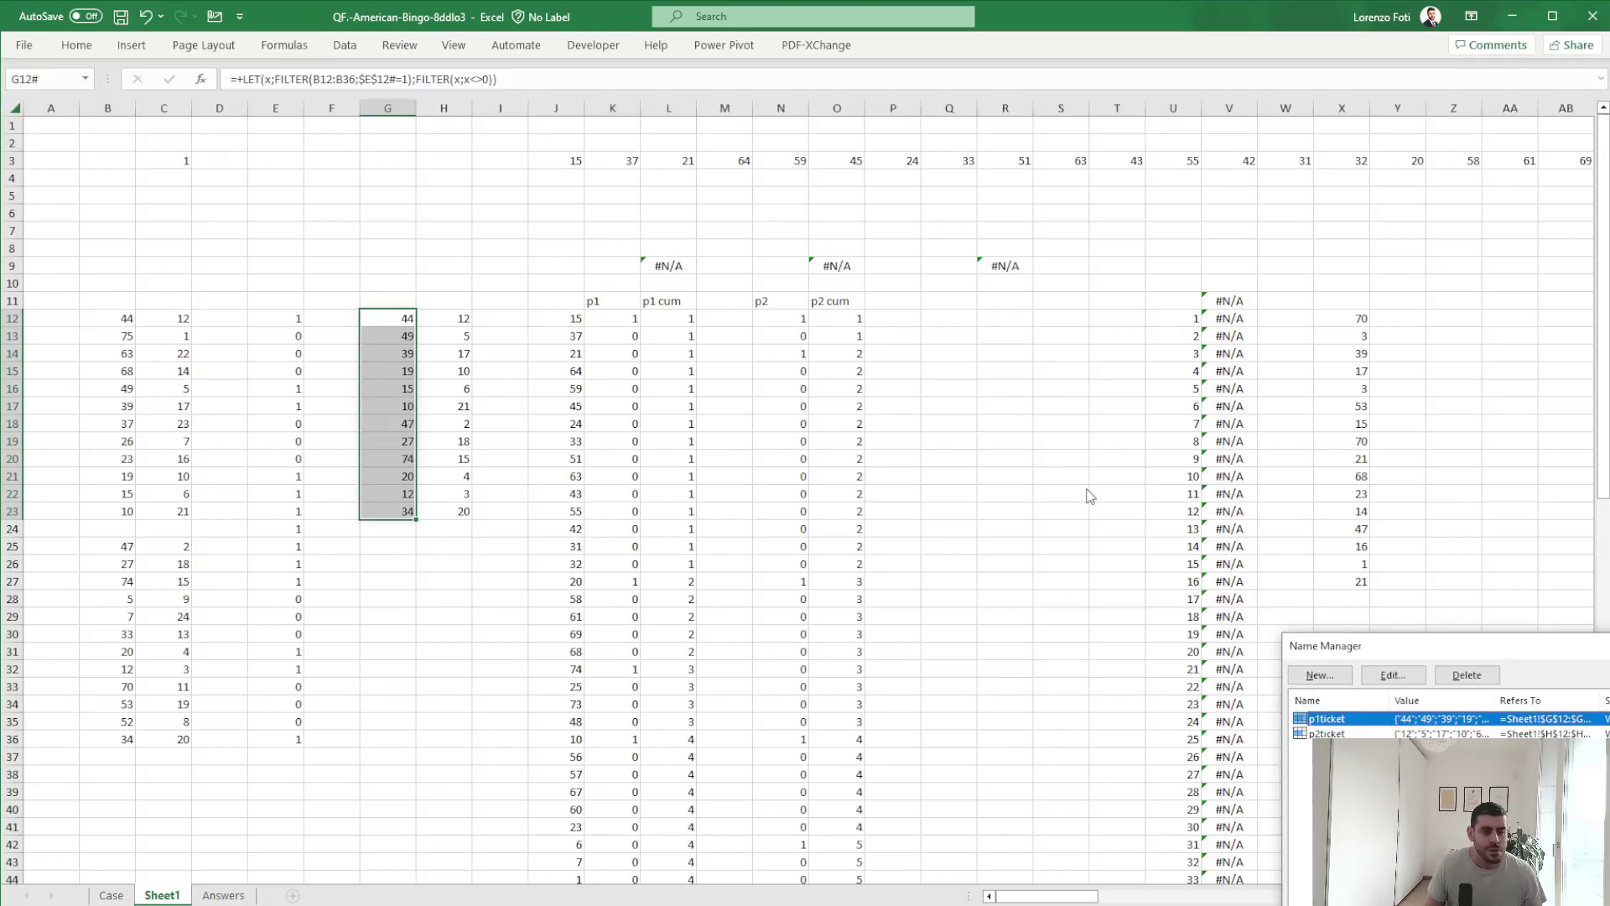
pyautogui.keyDown('shift'); pyautogui.click(1314, 734); pyautogui.keyUp('shift')
pyautogui.click(1467, 675)
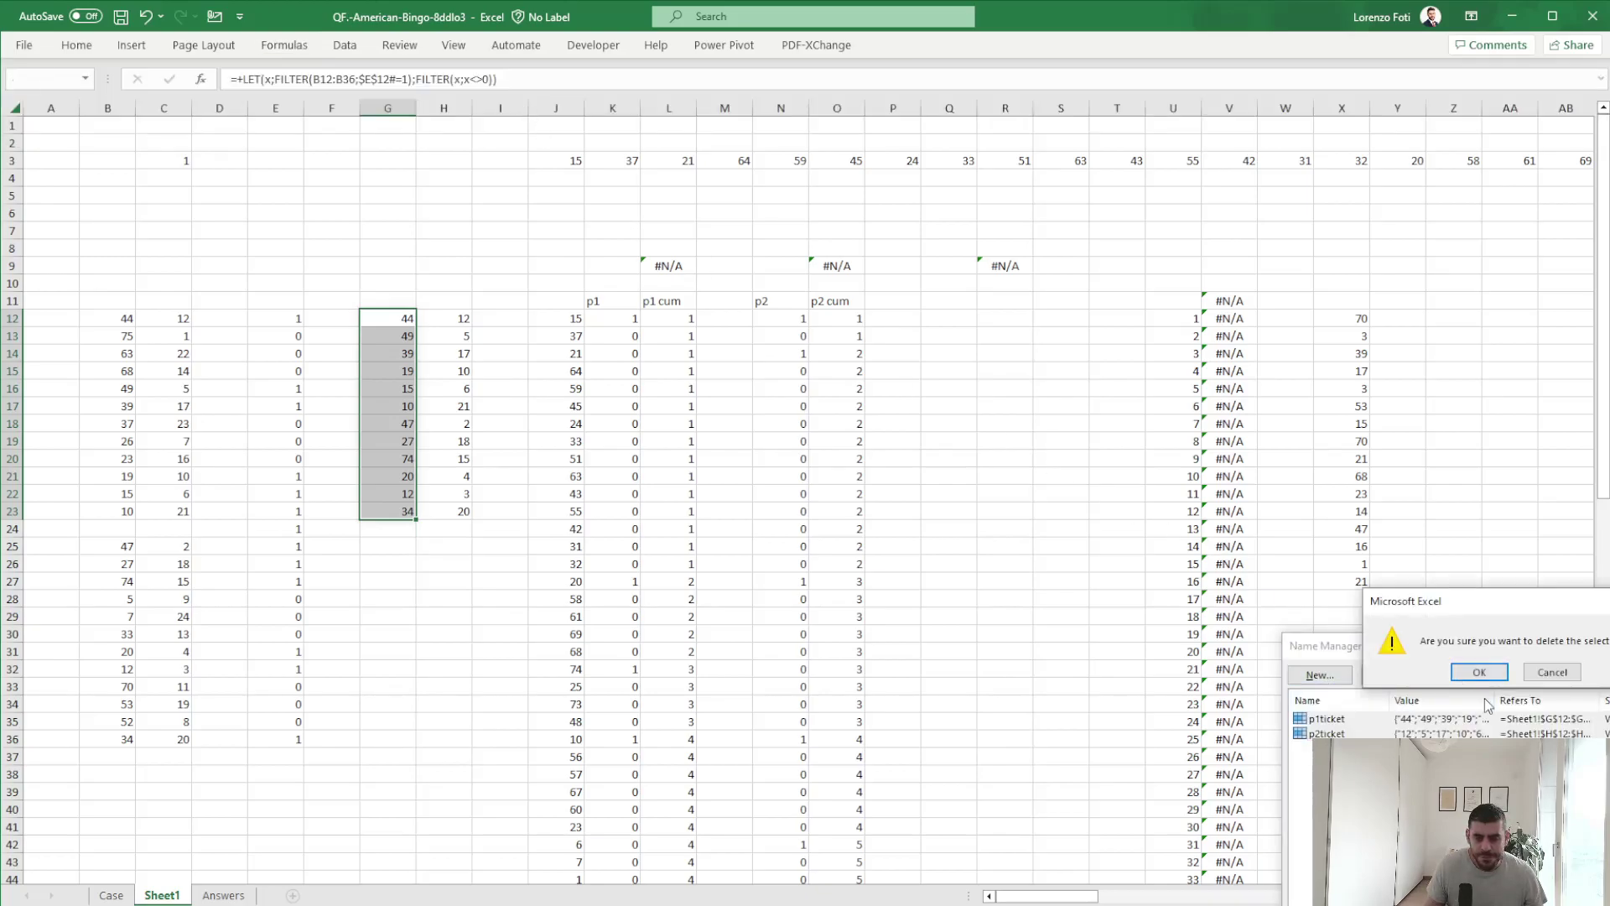
pyautogui.click(1490, 686)
pyautogui.press('Escape')
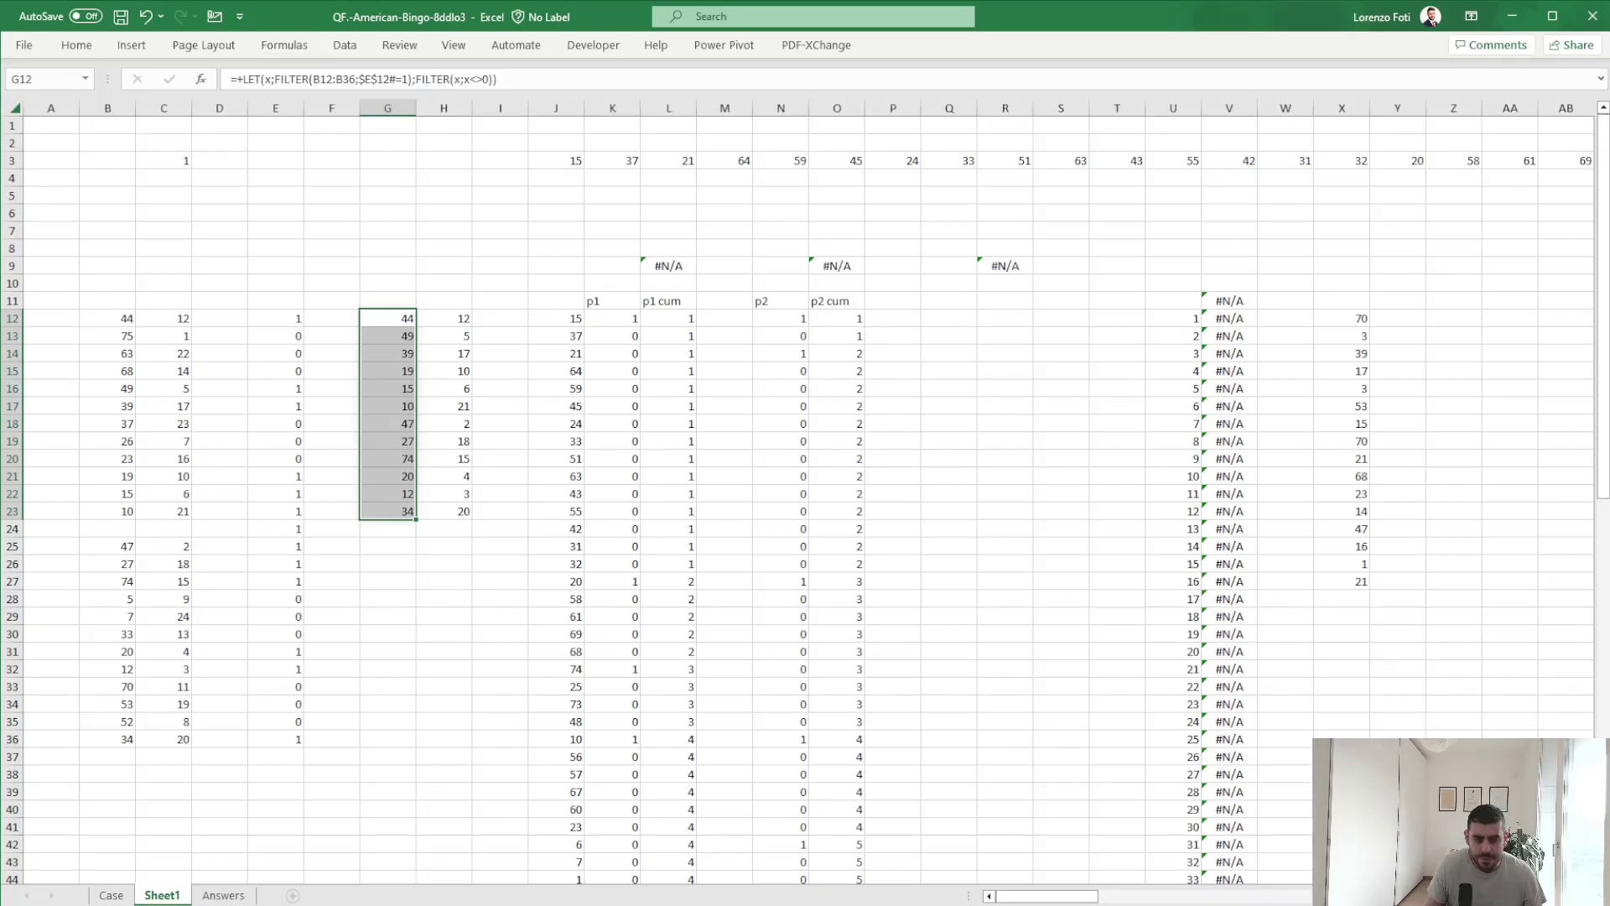
# Name player 1's filtered list G12:G23 p1ticket and player 2's list H12:H23 p2ticket.
pyautogui.click(546, 491)
pyautogui.moveTo(391, 316); pyautogui.dragTo(385, 503)
pyautogui.click(31, 80)
pyautogui.write('p1tirati')
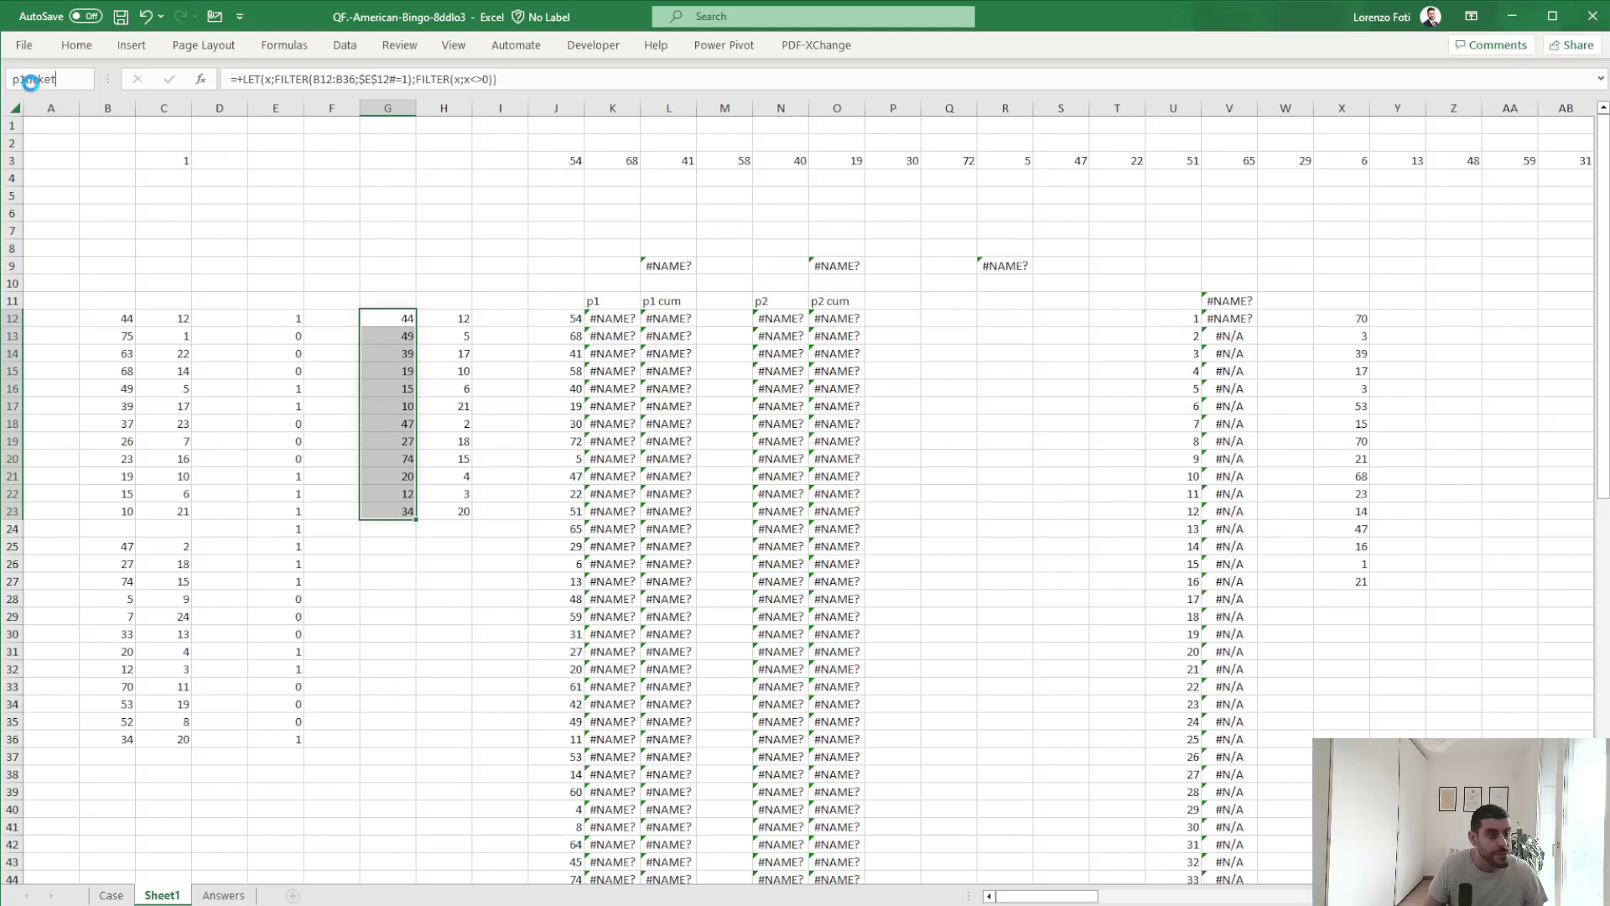
pyautogui.press('Return')
pyautogui.click(32, 81)
pyautogui.write('p2ti')
pyautogui.press('Return')
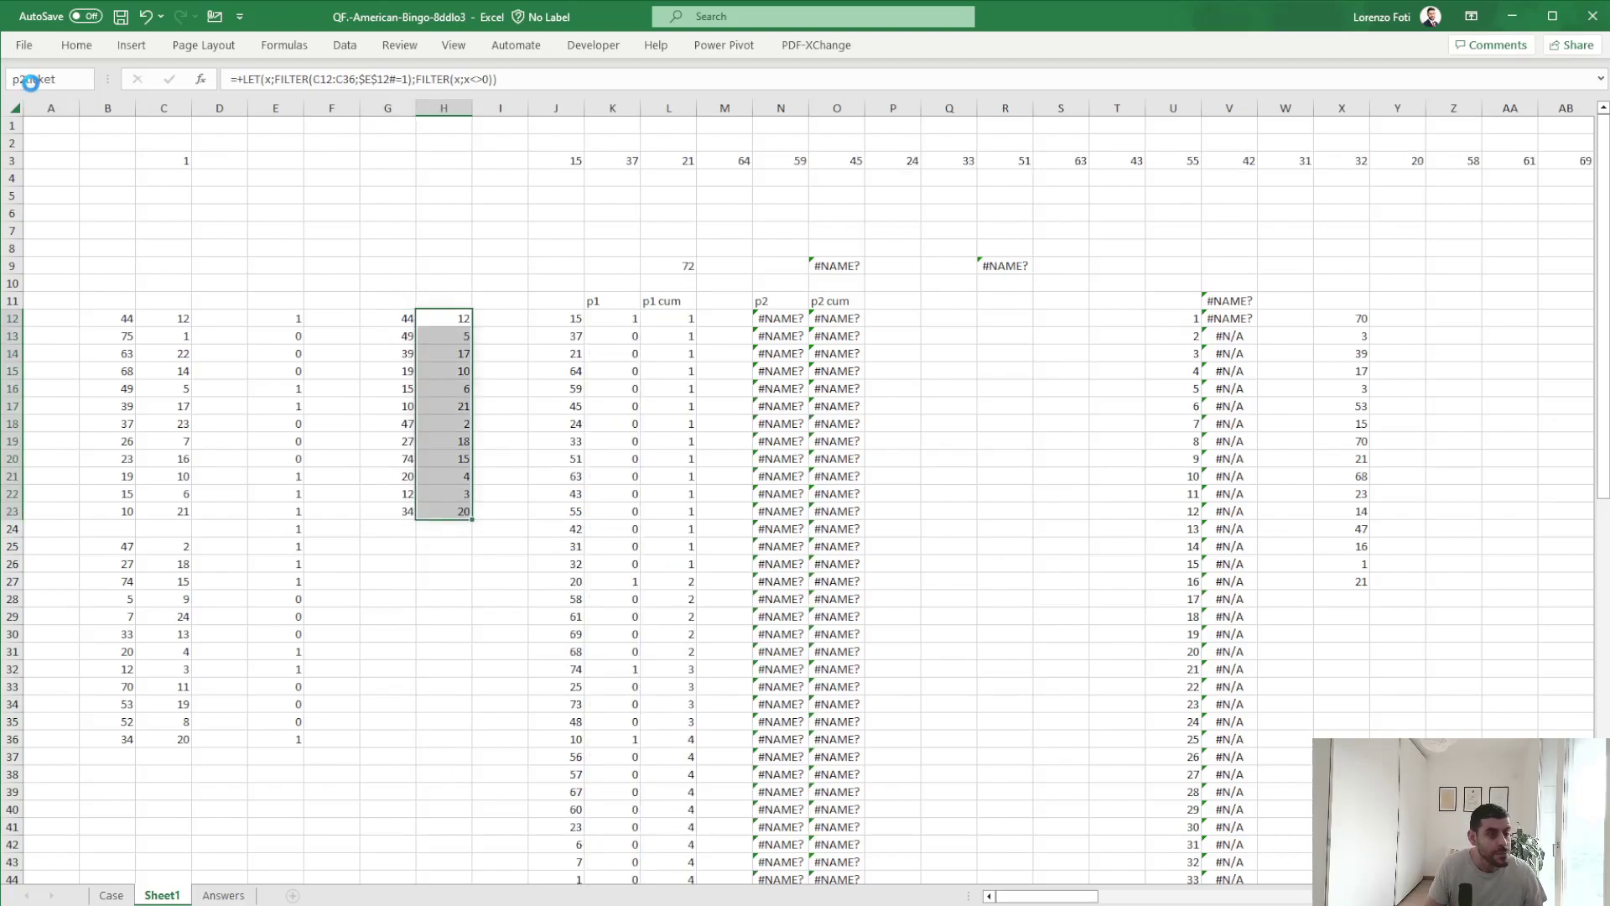
pyautogui.click(860, 439)
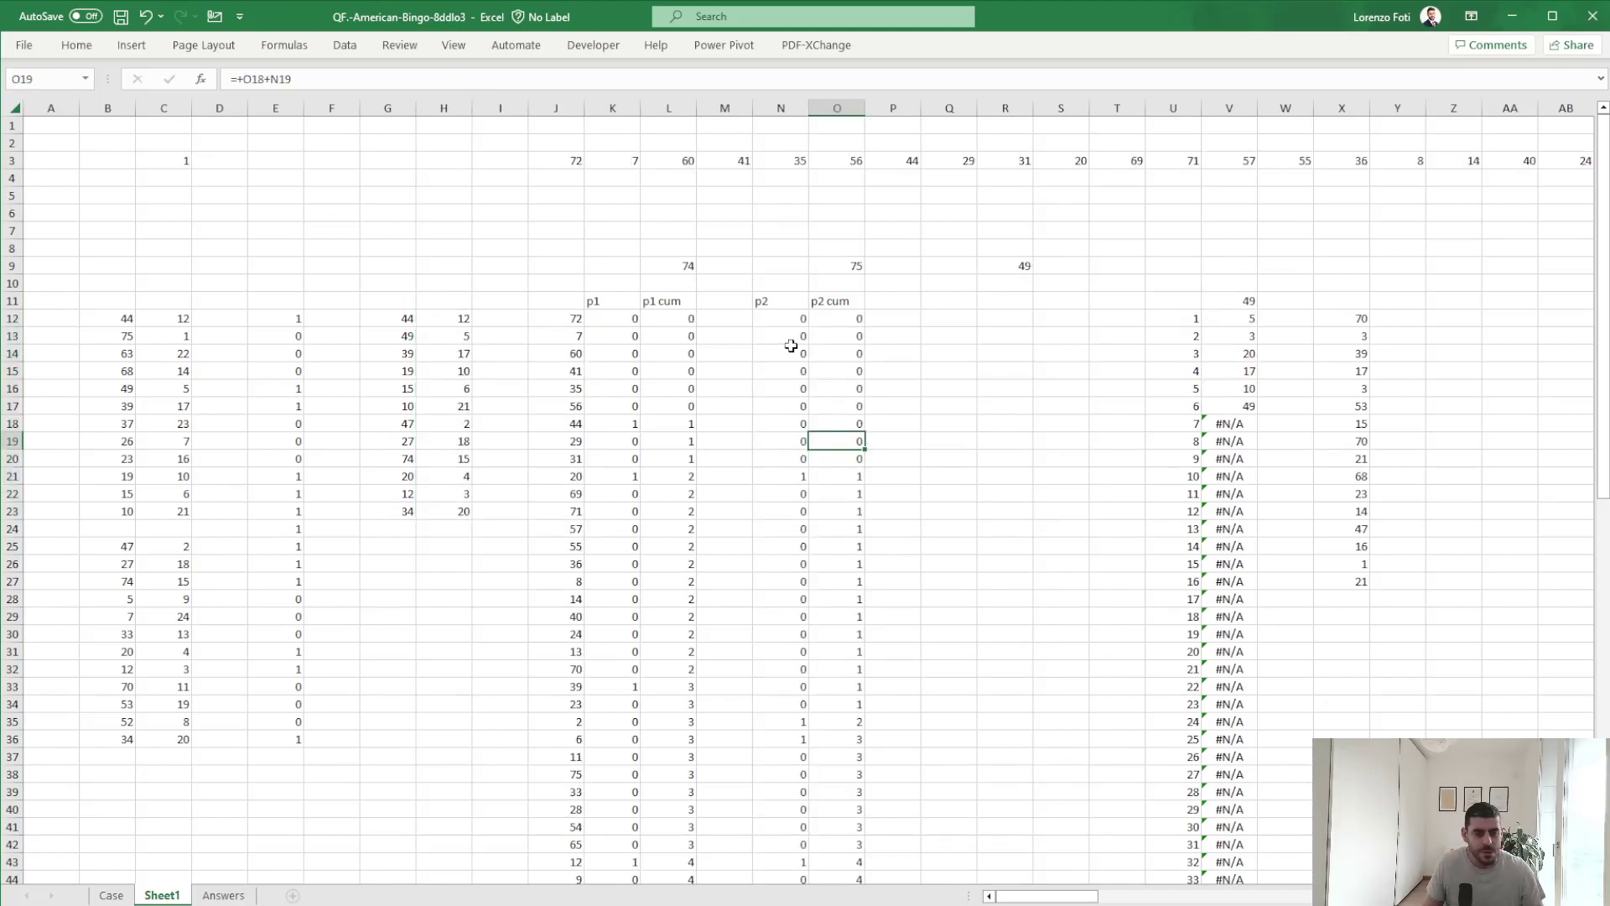
# Point the TOCOL formula in E12 at the Railroad pattern, Case!I29:M33, and recalculate.
pyautogui.click(298, 319)
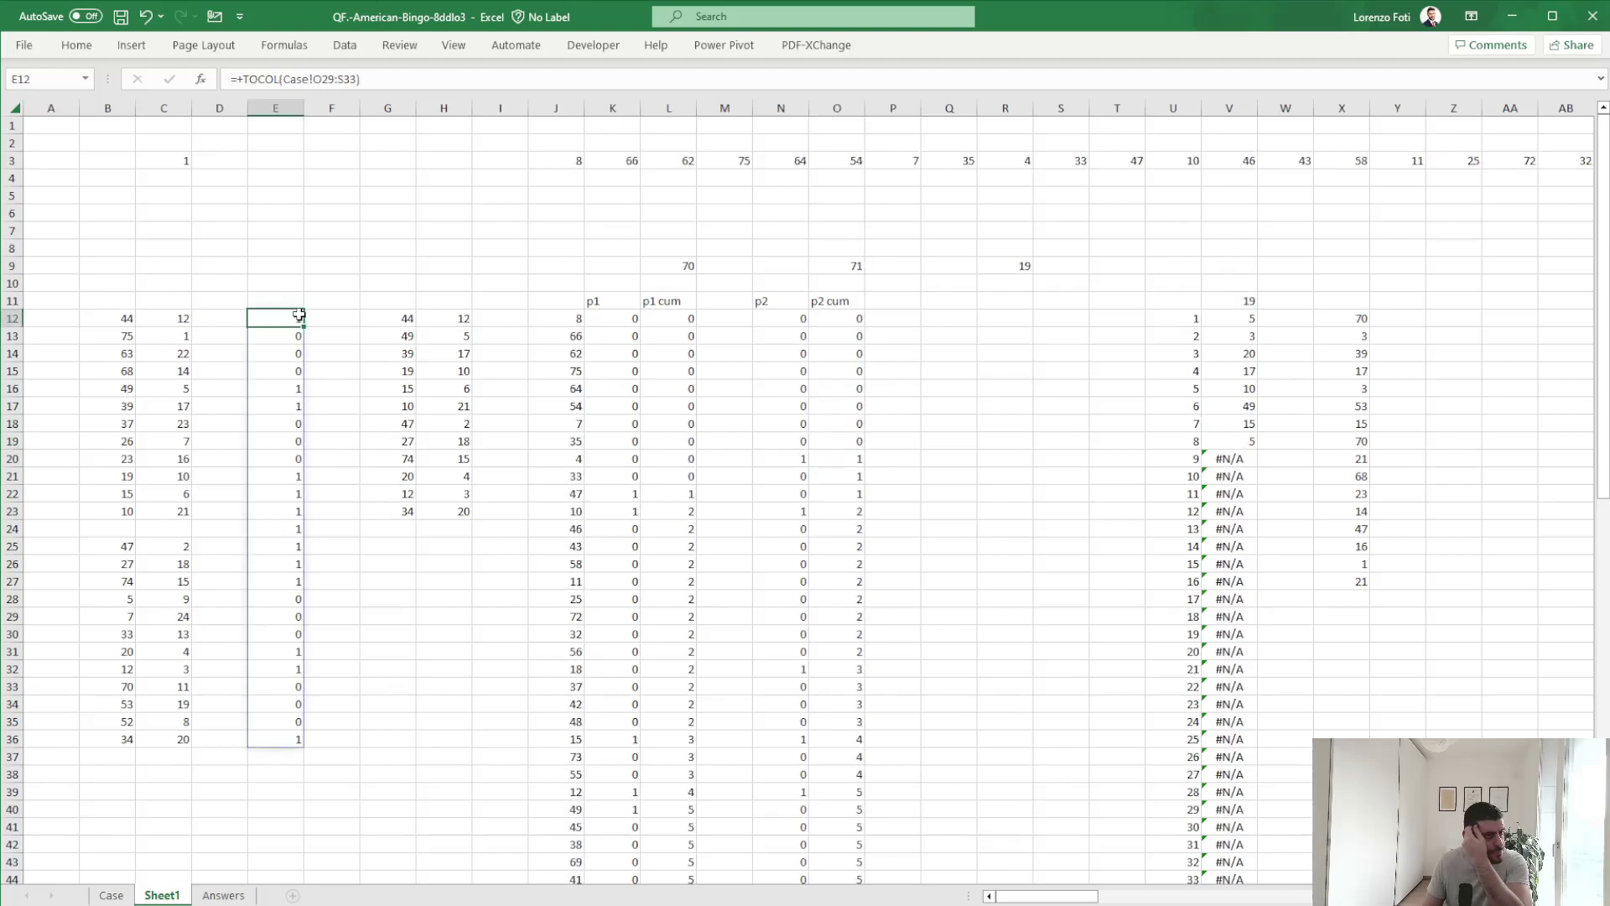
pyautogui.doubleClick(327, 79)
pyautogui.moveTo(357, 78); pyautogui.dragTo(281, 79)
pyautogui.press('BackSpace')
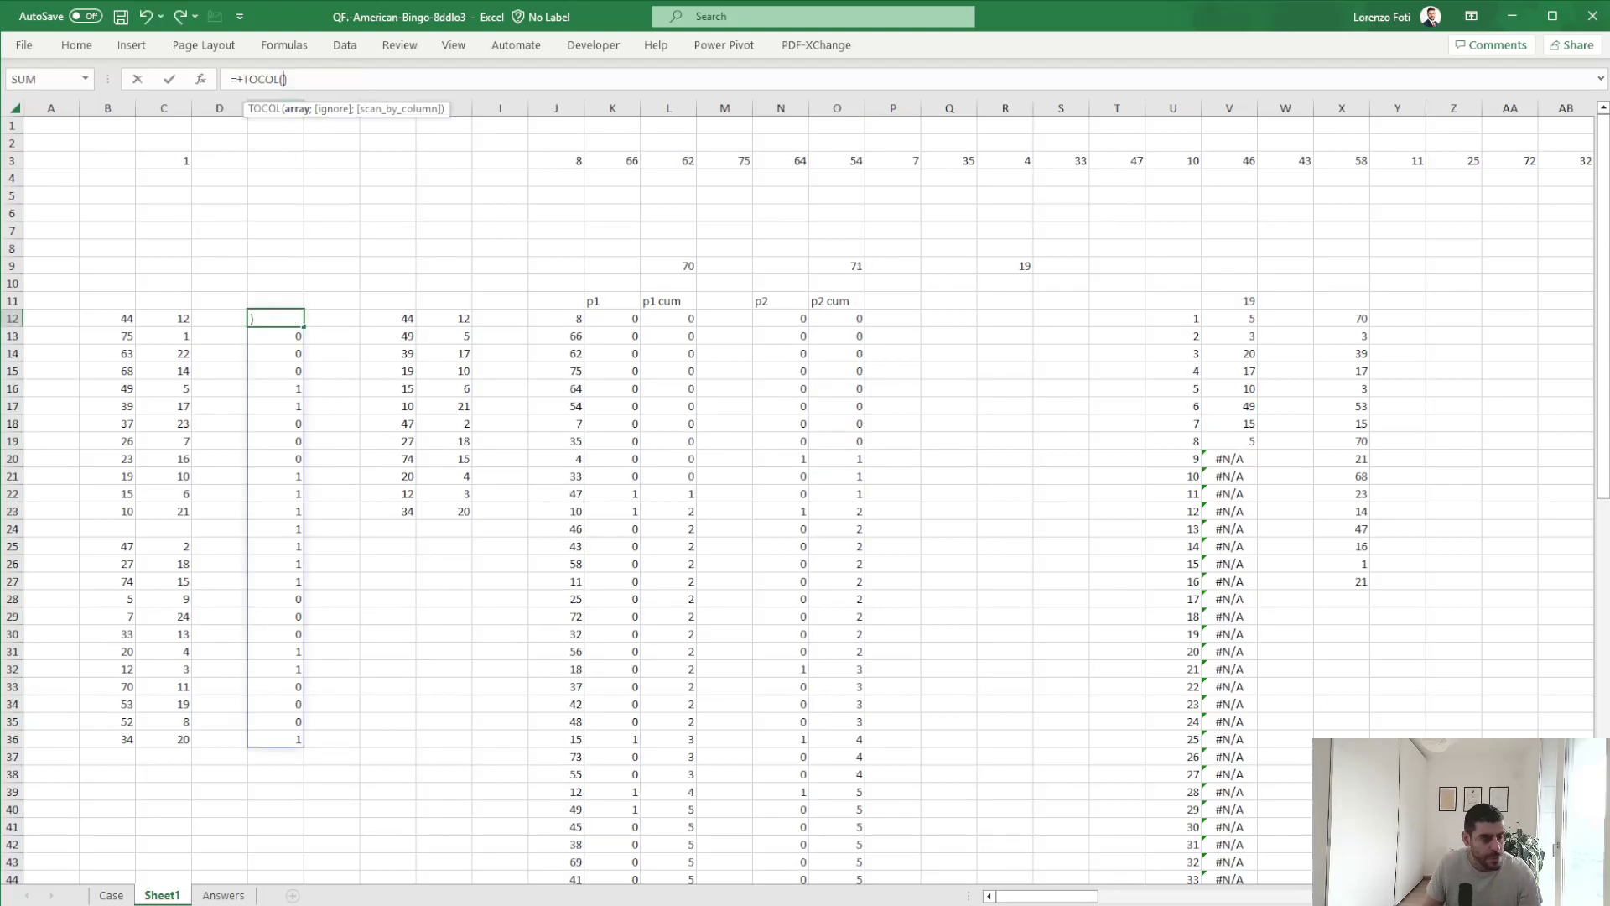
pyautogui.click(109, 902)
pyautogui.moveTo(198, 665); pyautogui.dragTo(265, 733)
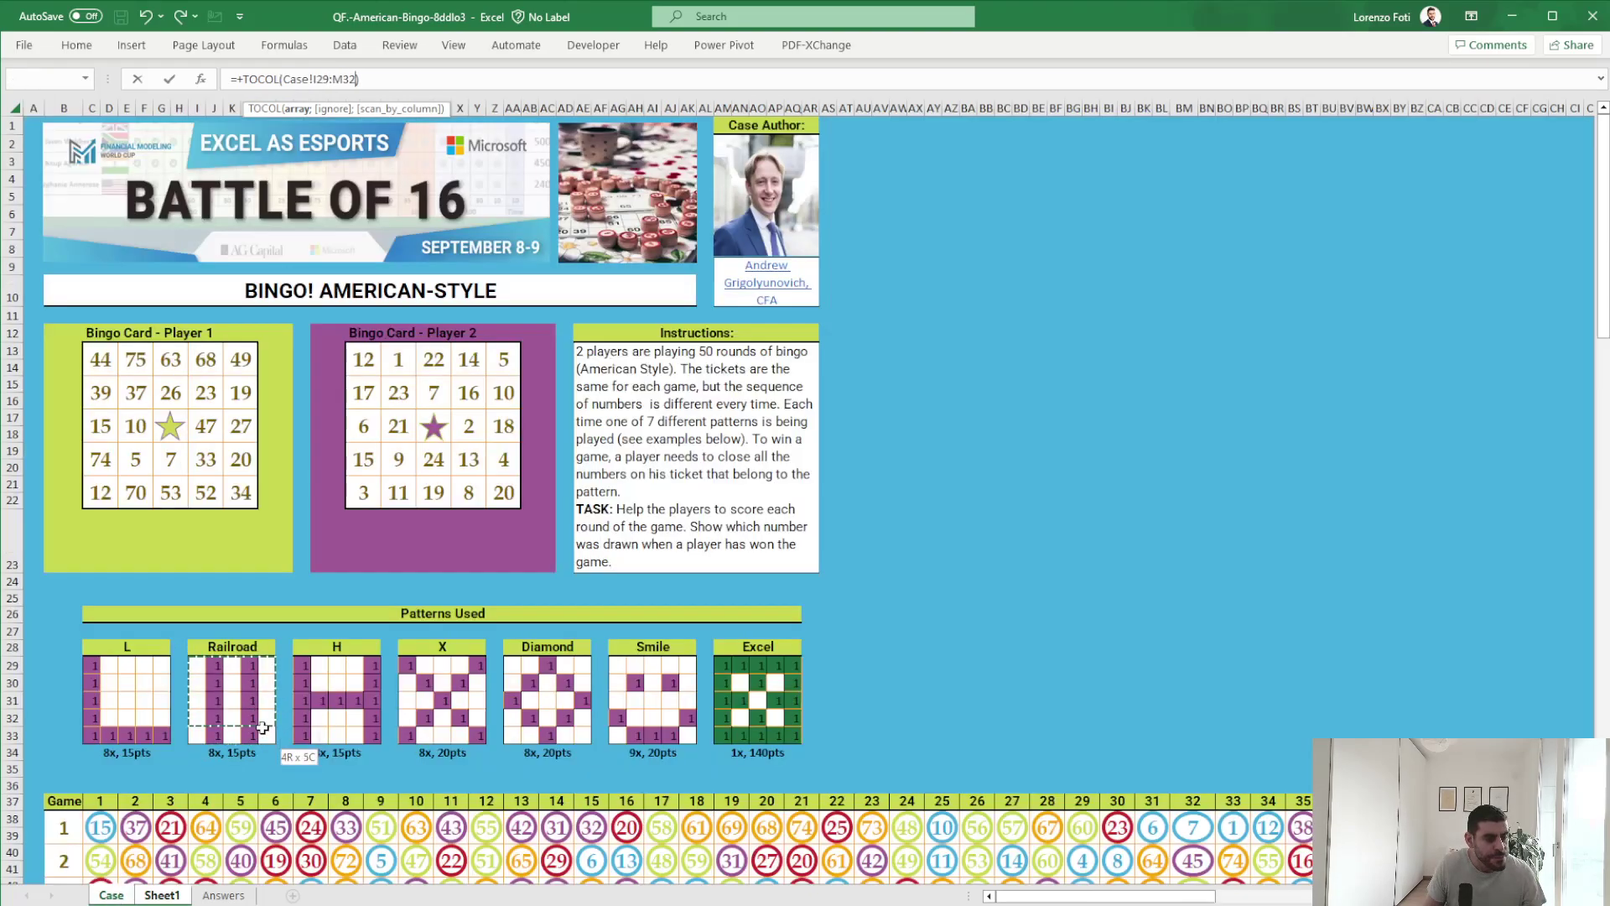
pyautogui.press('Return')
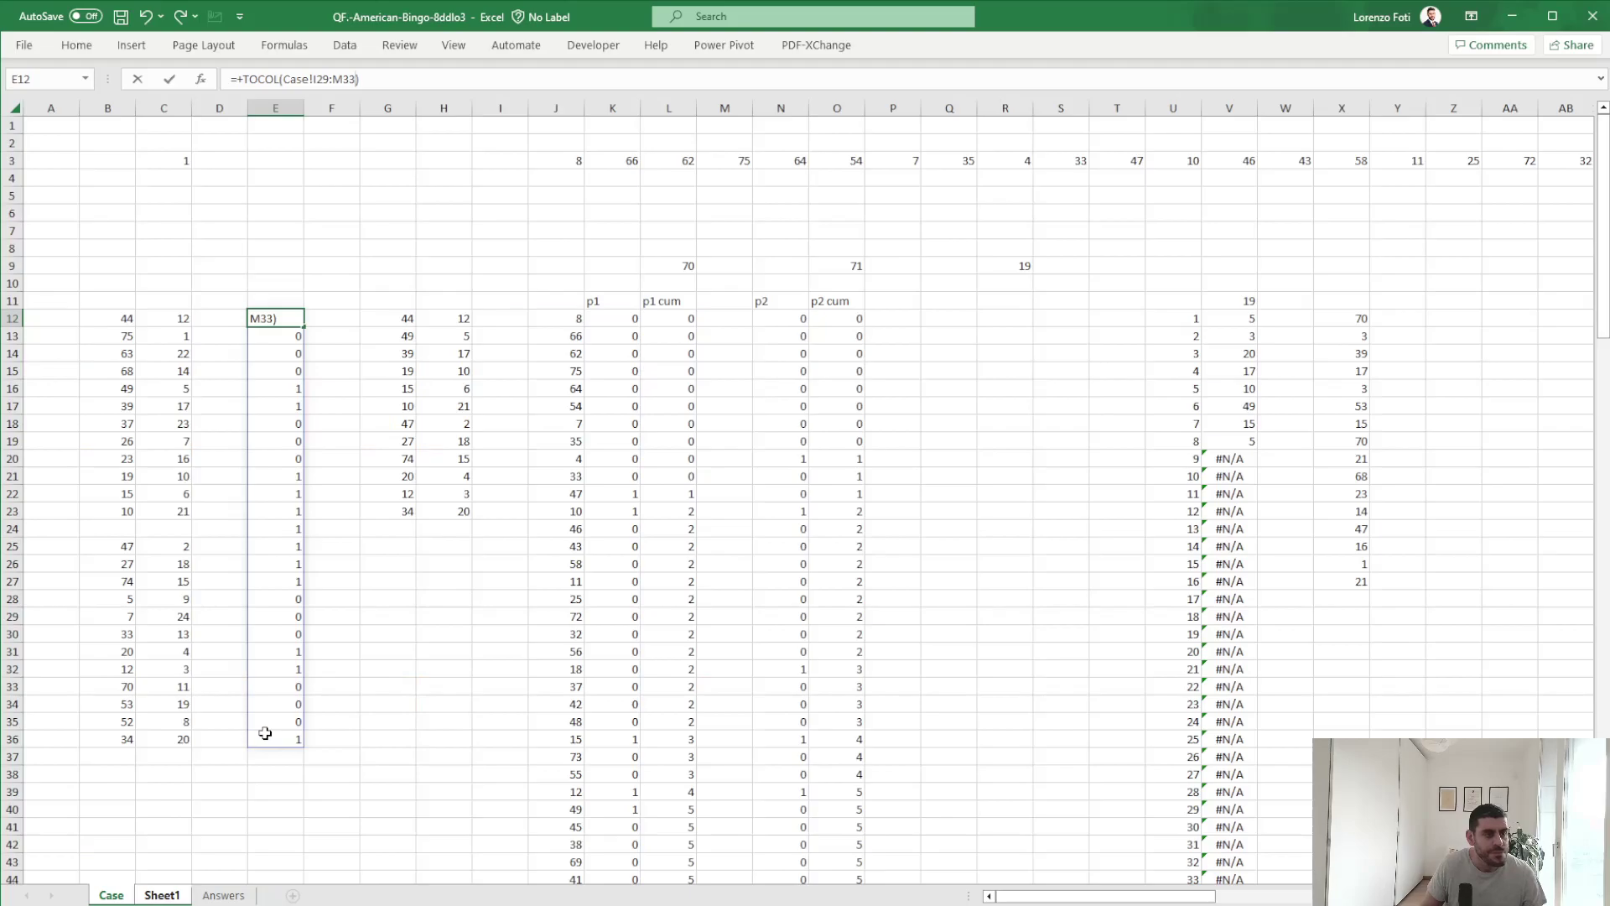
pyautogui.press('Return')
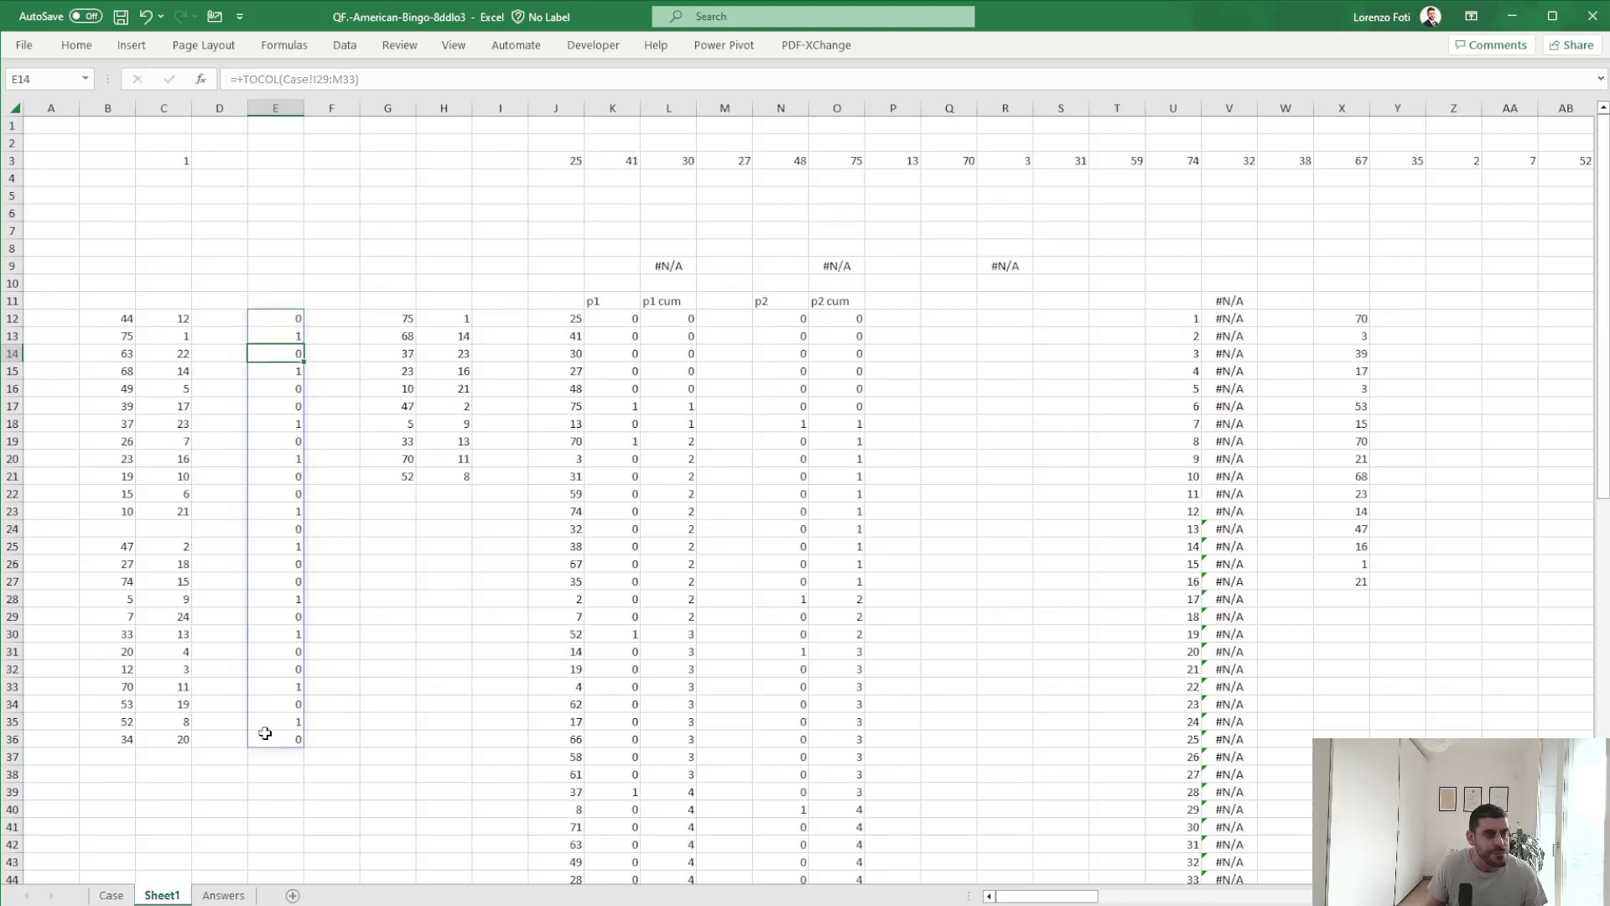
pyautogui.press('F9')
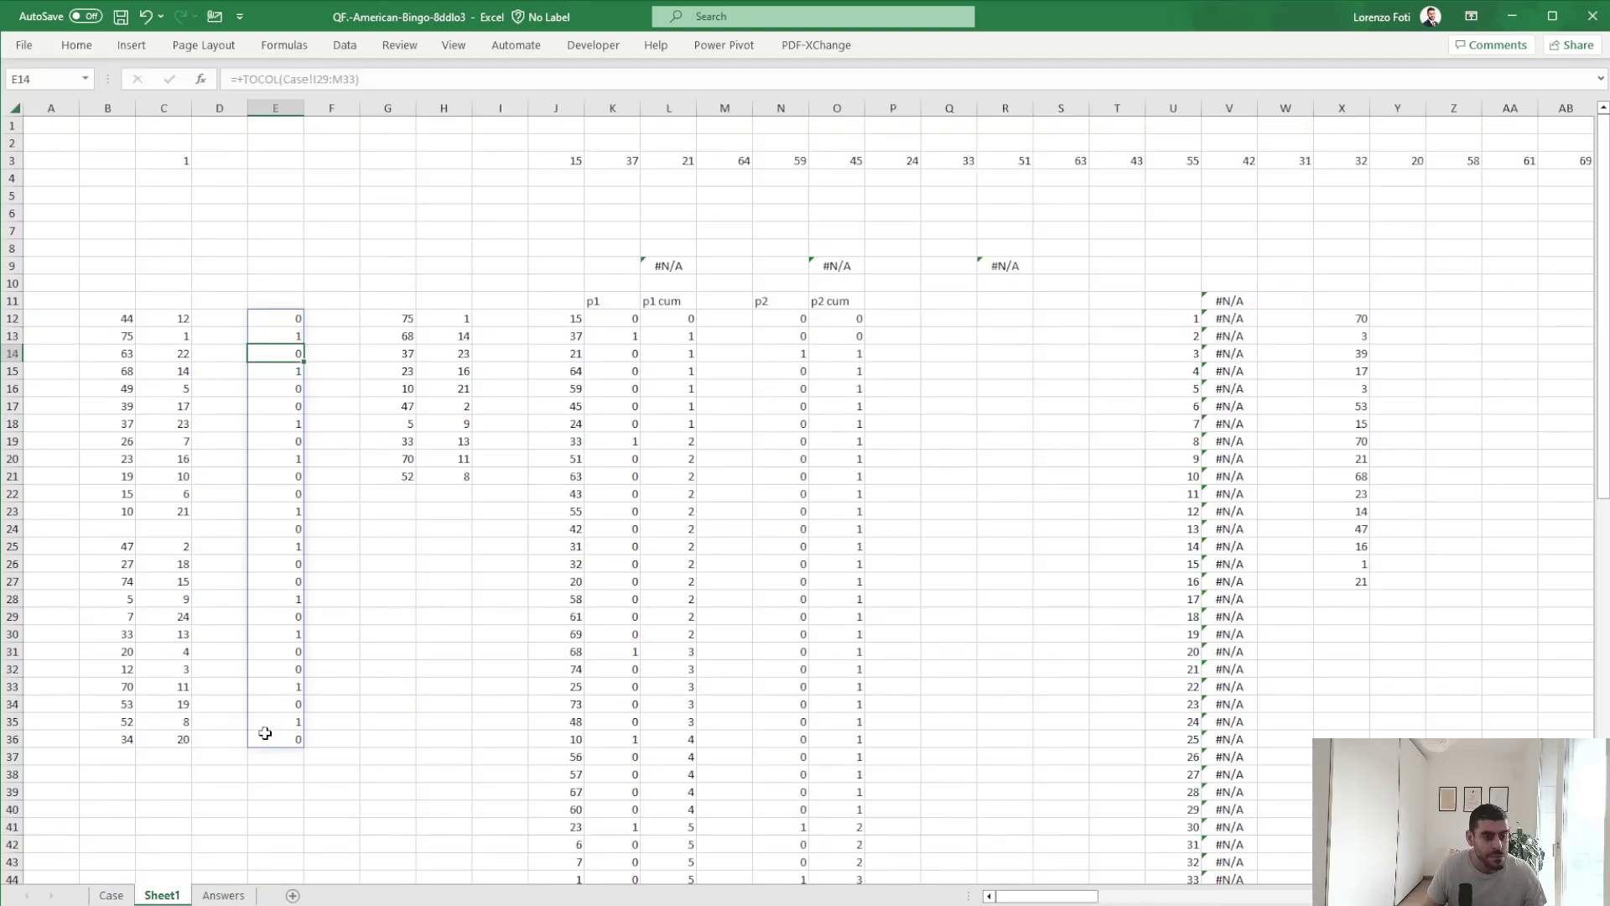
# Replace p1ticket in the L9 MATCH formula with FILTER(G12:G32;G12:G32<>"") so ROWS counts only filled cells.
pyautogui.click(660, 258)
pyautogui.click(380, 78)
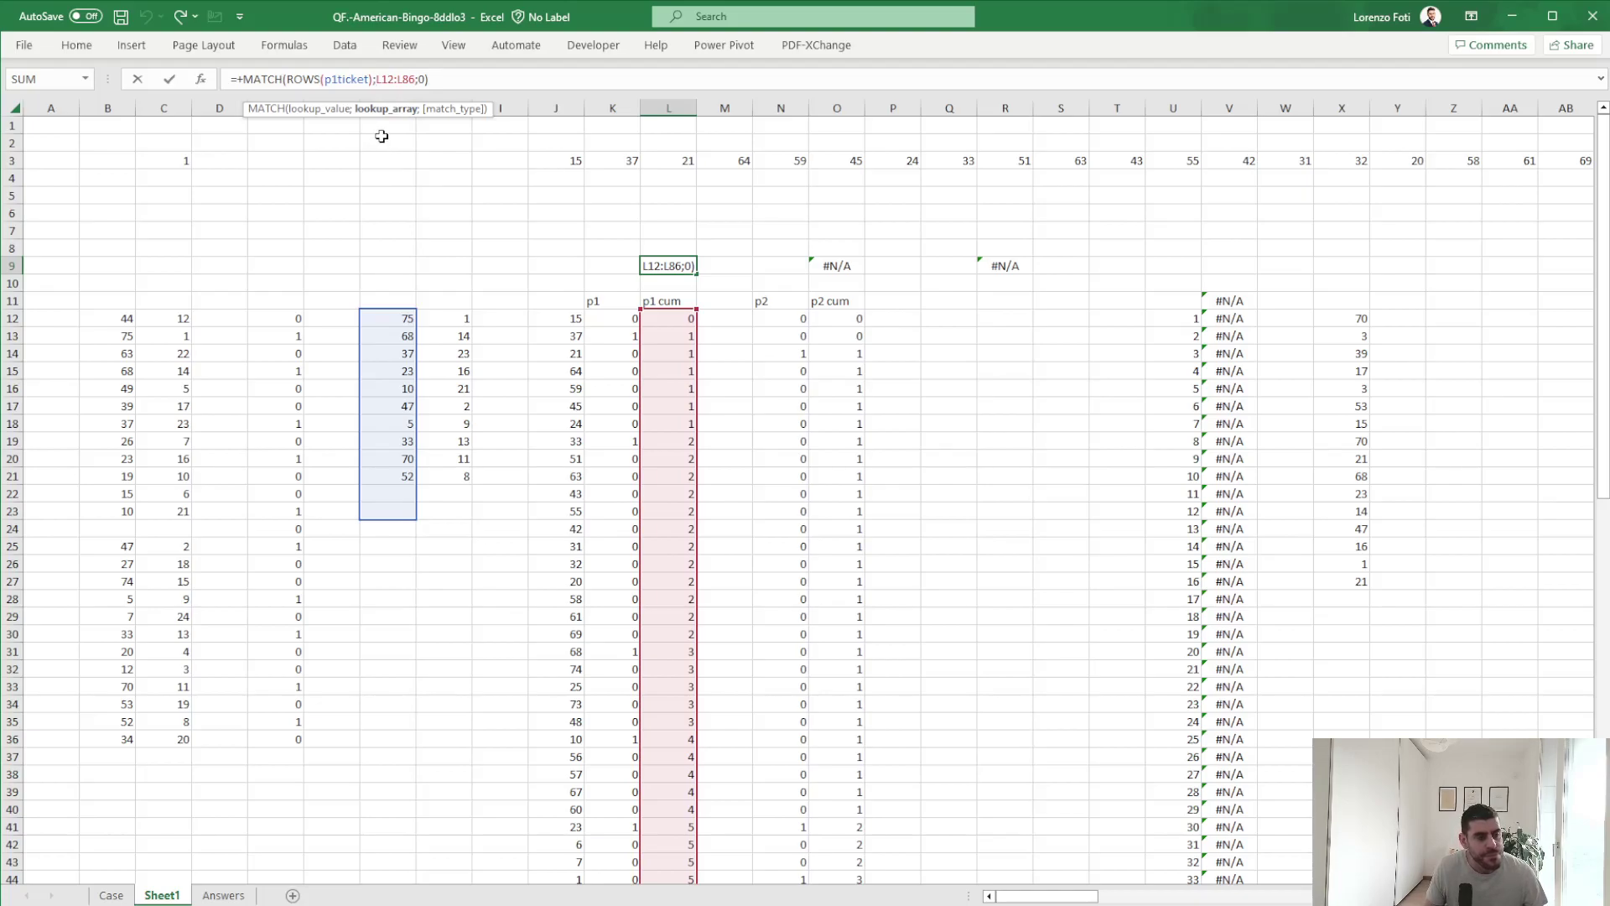
pyautogui.hotkey('ctrl', 'Return')
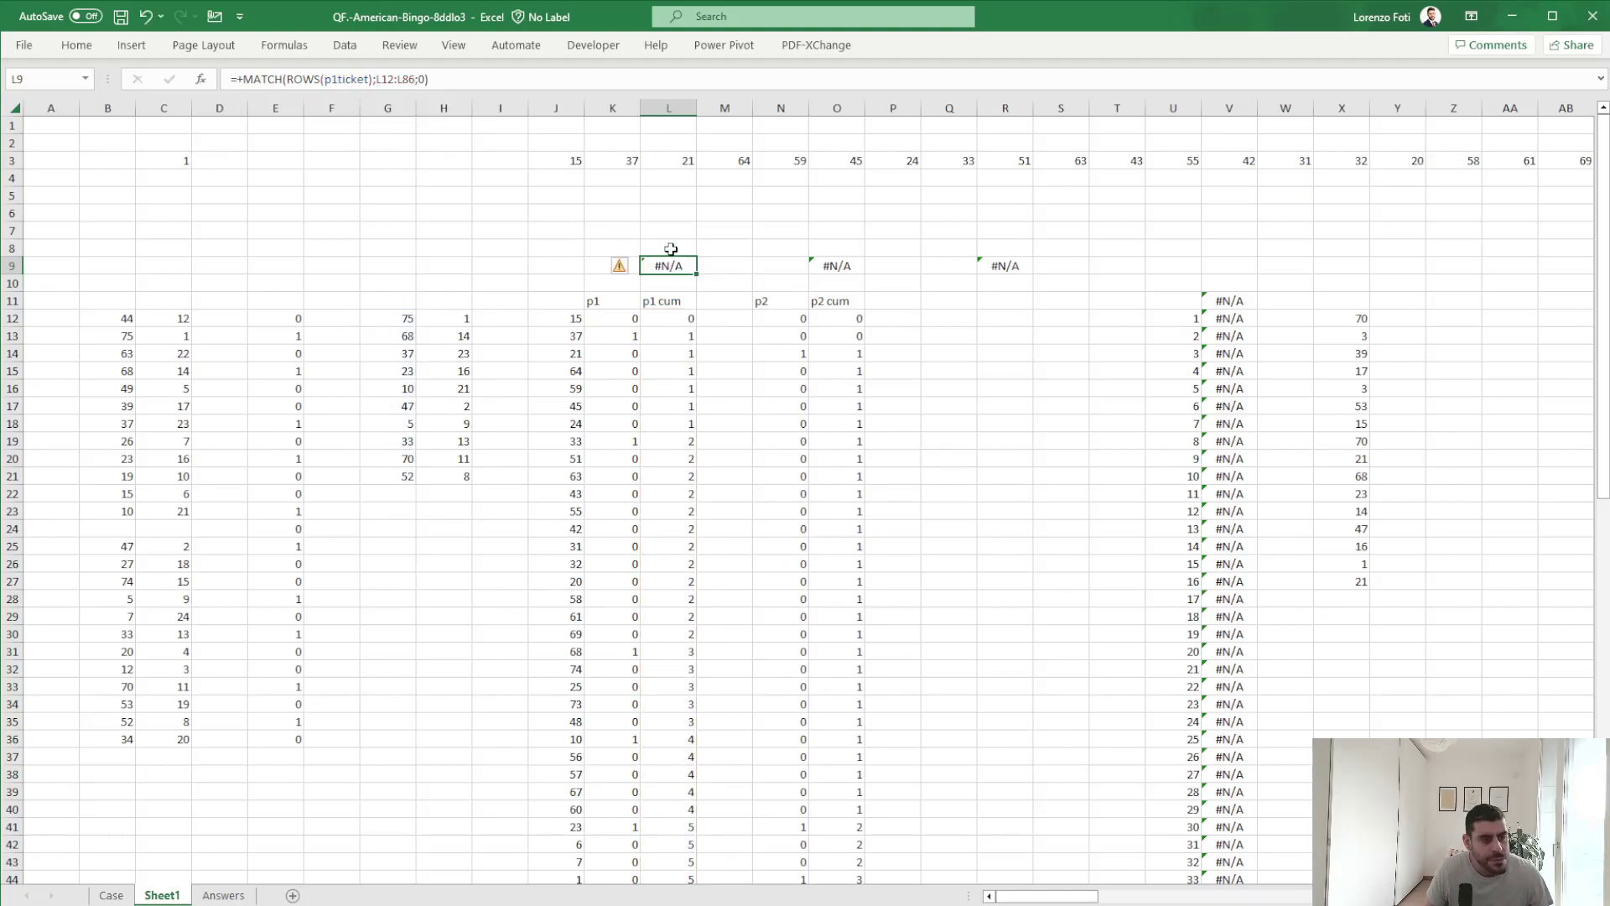
pyautogui.doubleClick(341, 74)
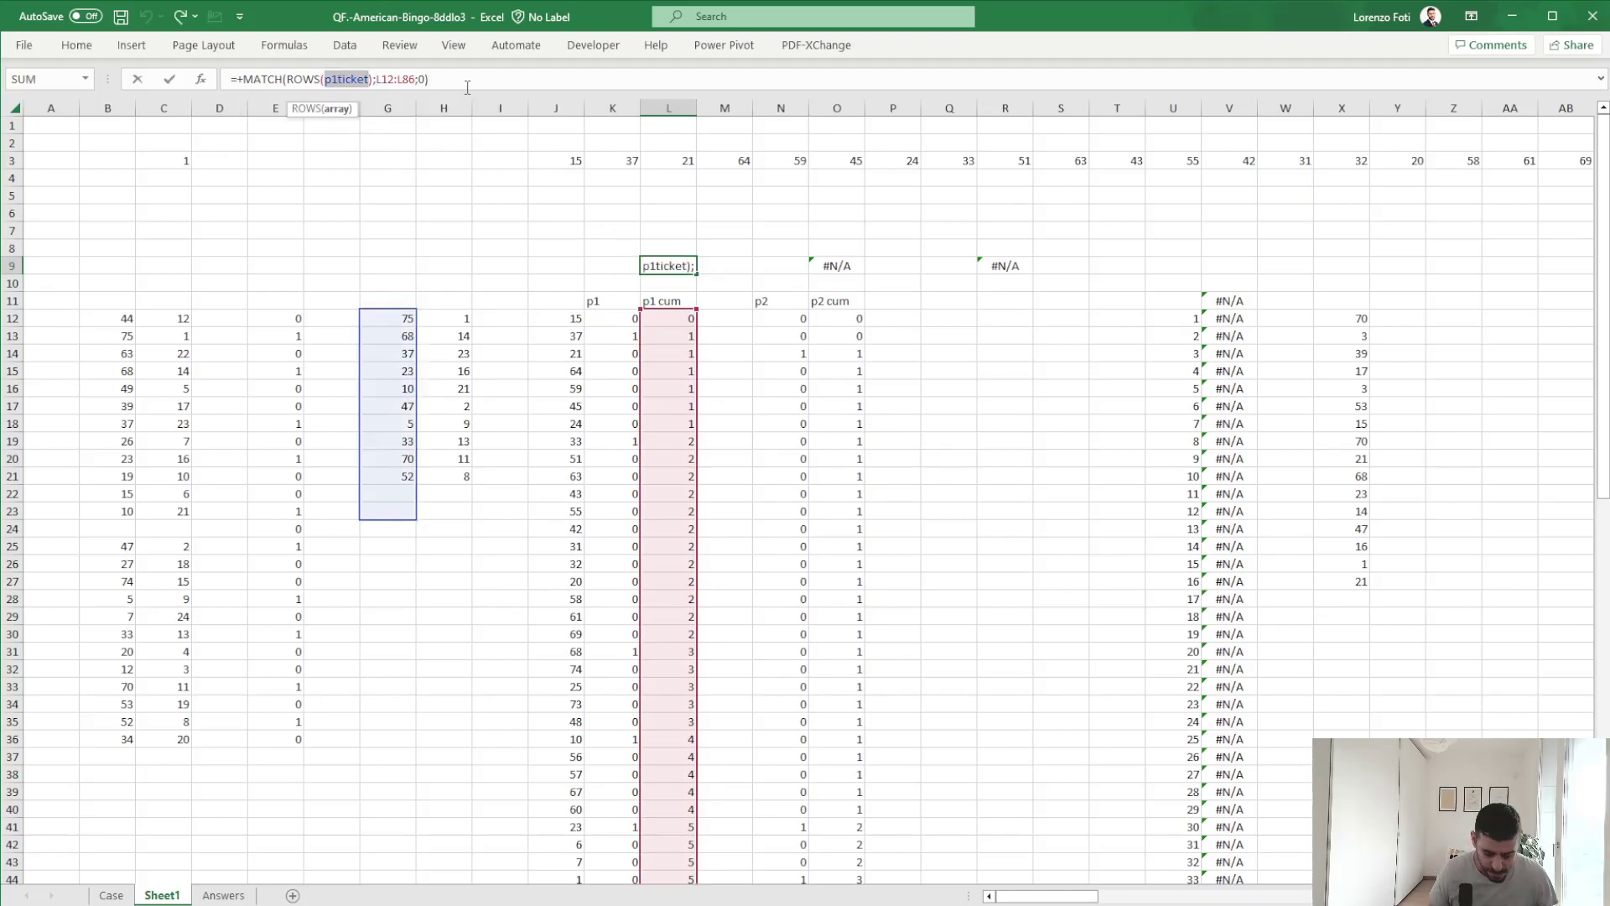
pyautogui.write('filter(')
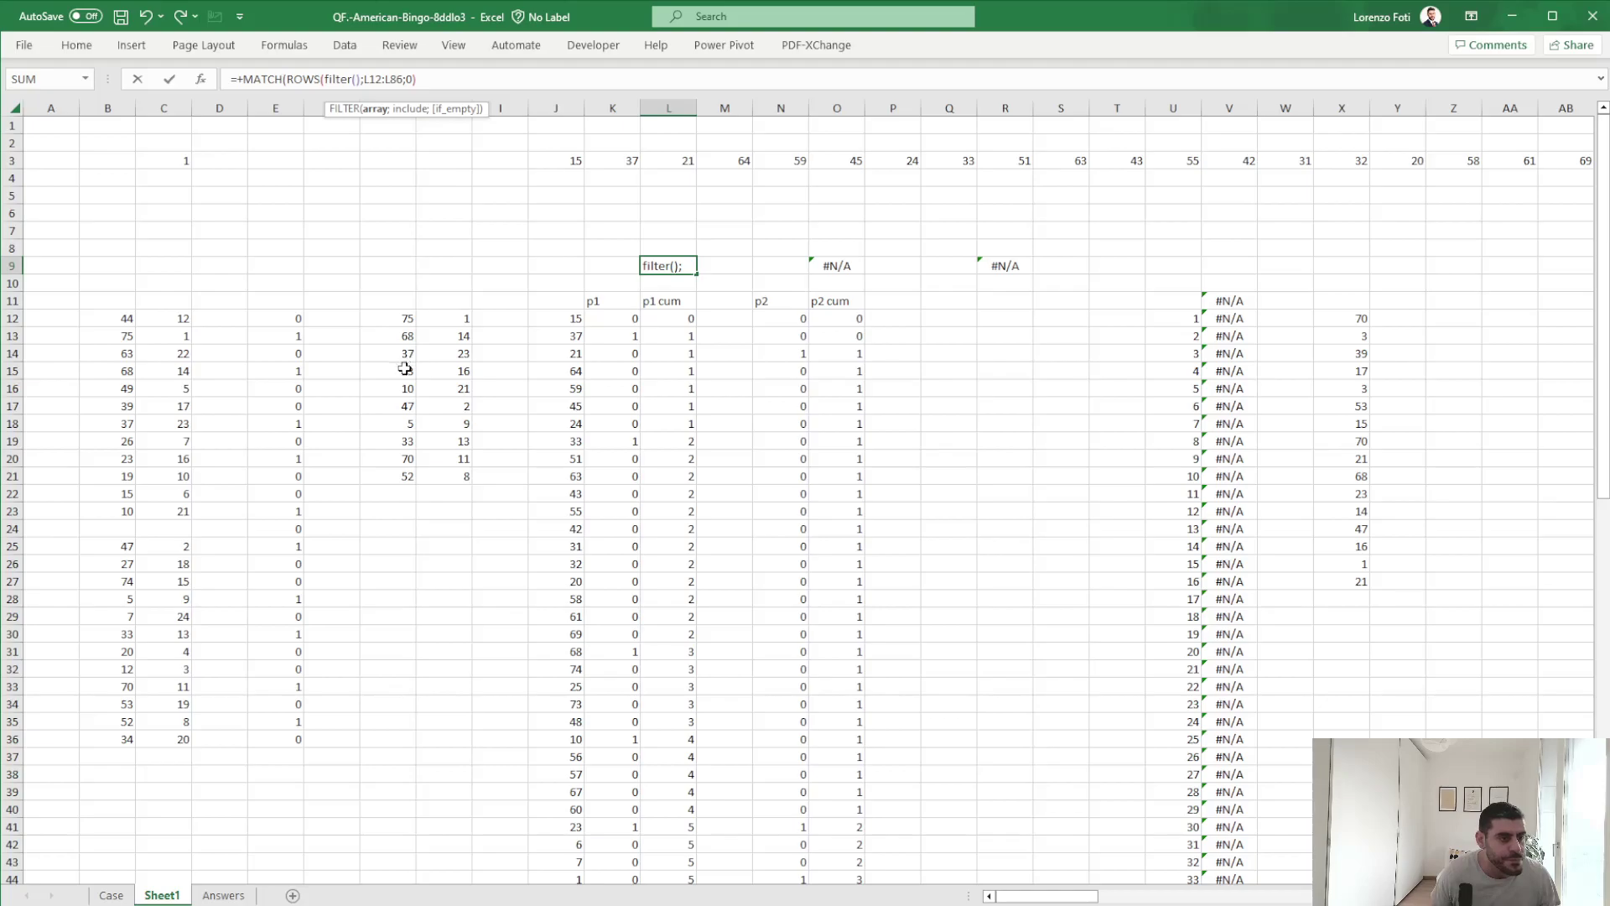
pyautogui.moveTo(402, 317); pyautogui.dragTo(404, 379)
pyautogui.moveTo(401, 663); pyautogui.dragTo(401, 663)
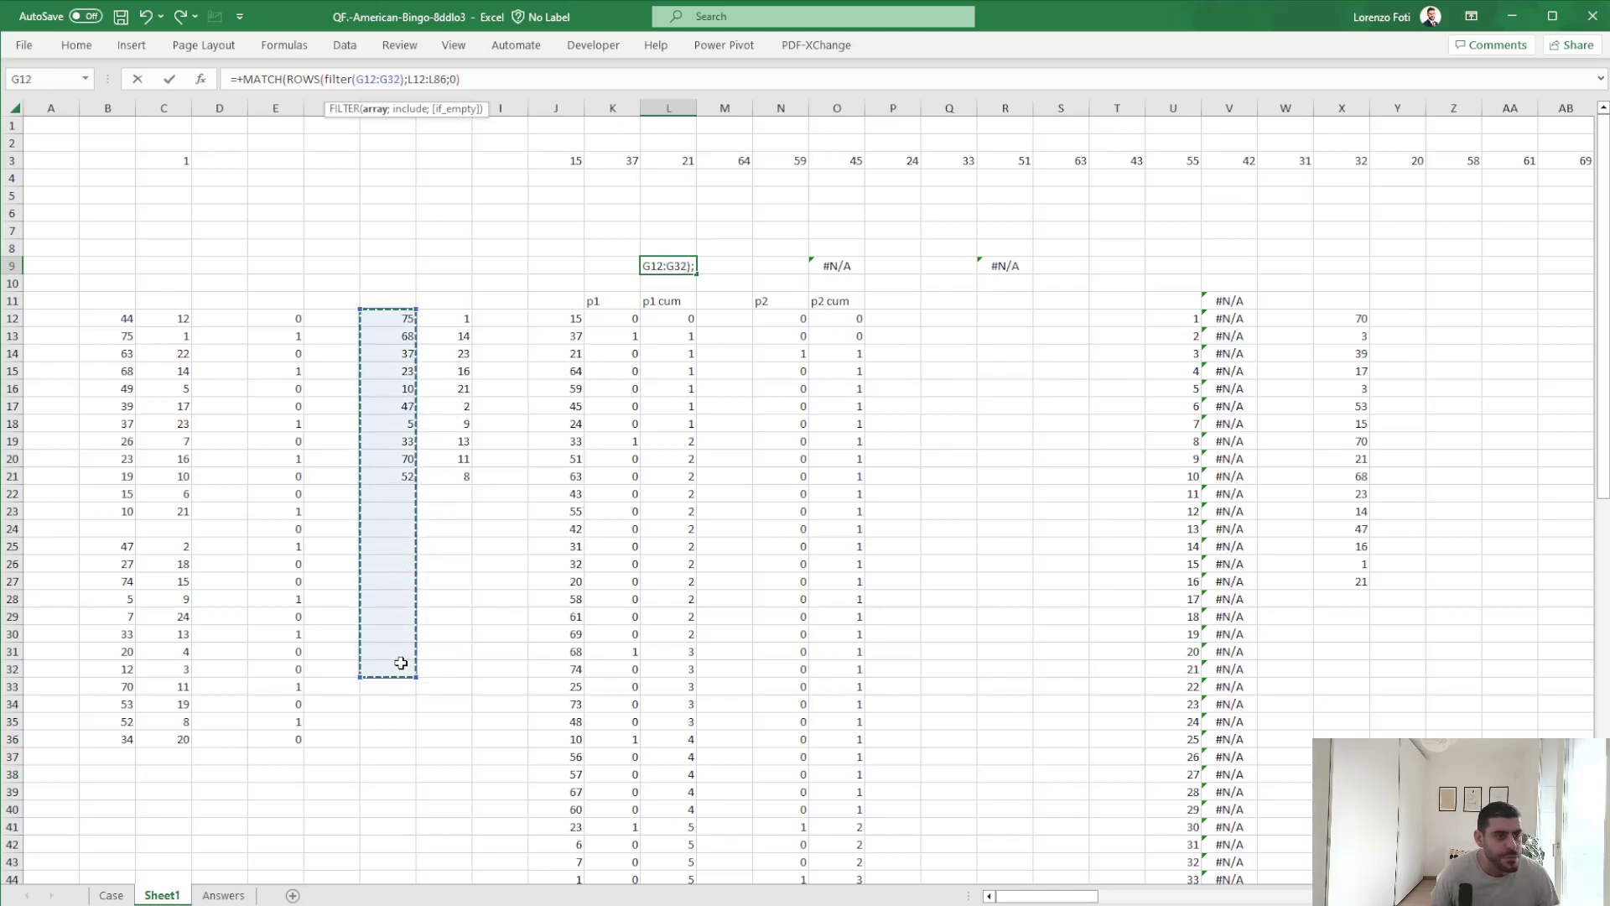
pyautogui.write(';')
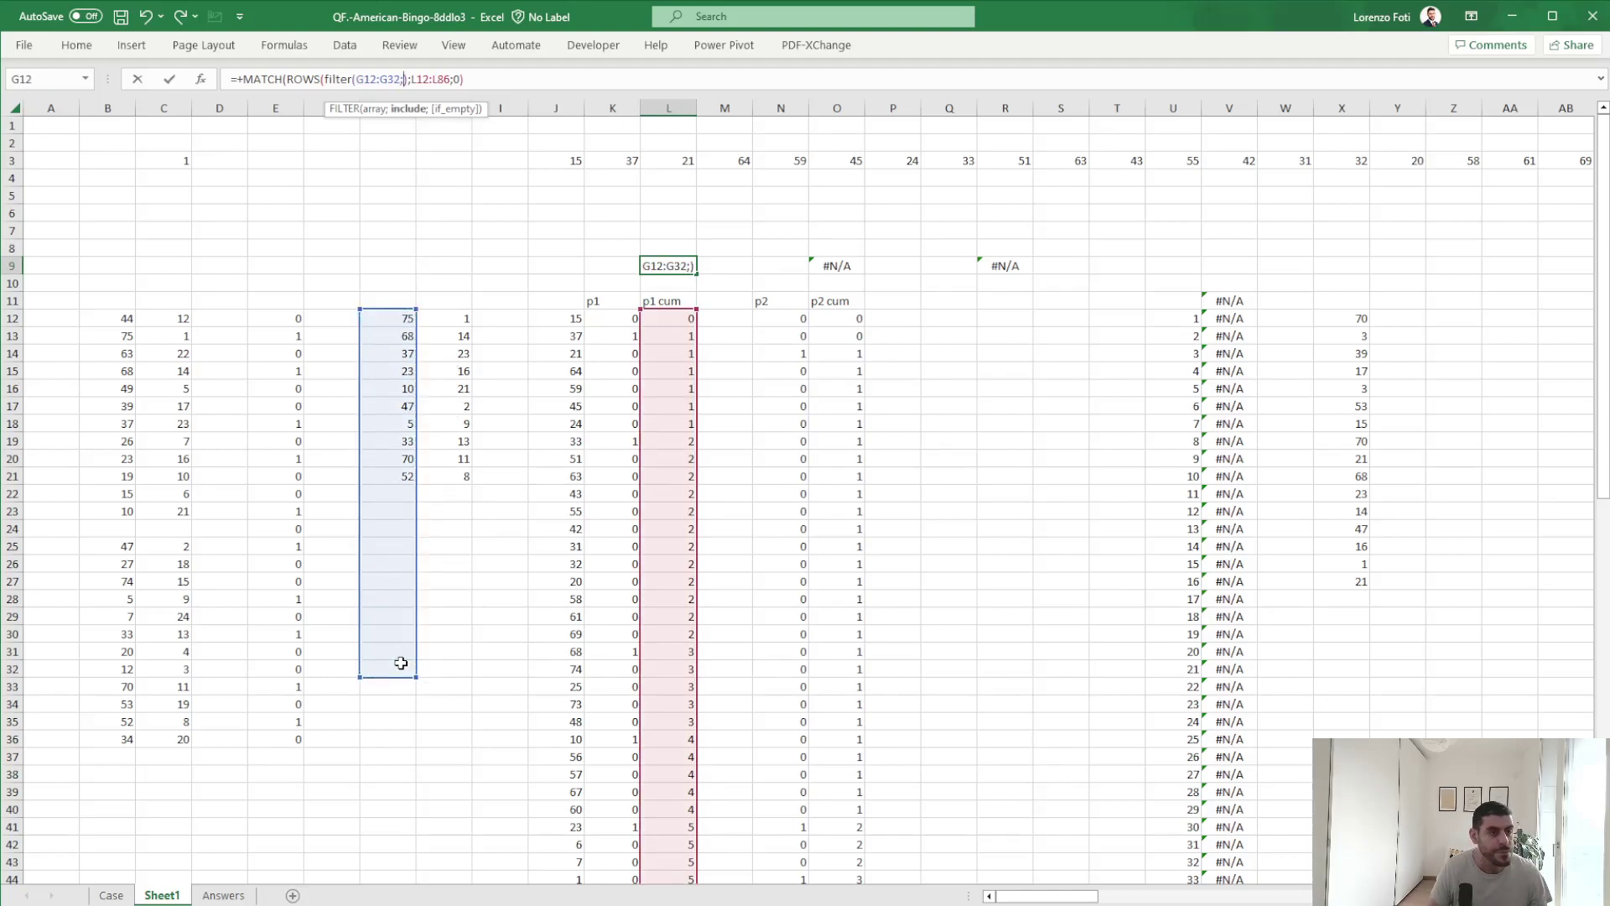
pyautogui.moveTo(404, 319); pyautogui.dragTo(386, 663)
pyautogui.write('<>""')
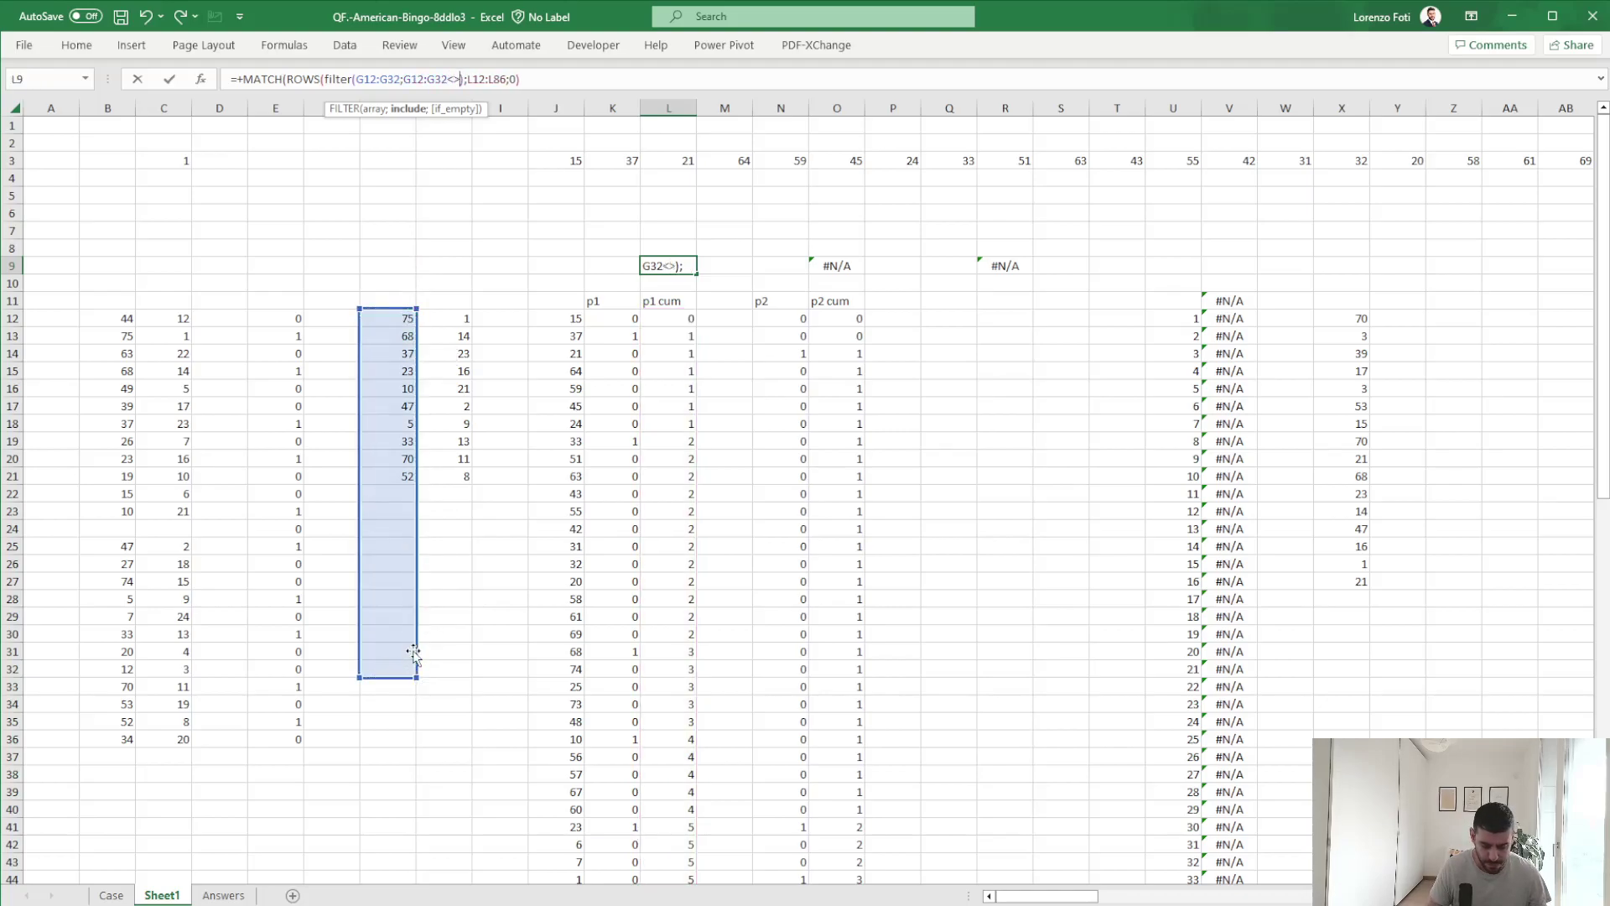
pyautogui.write(')')
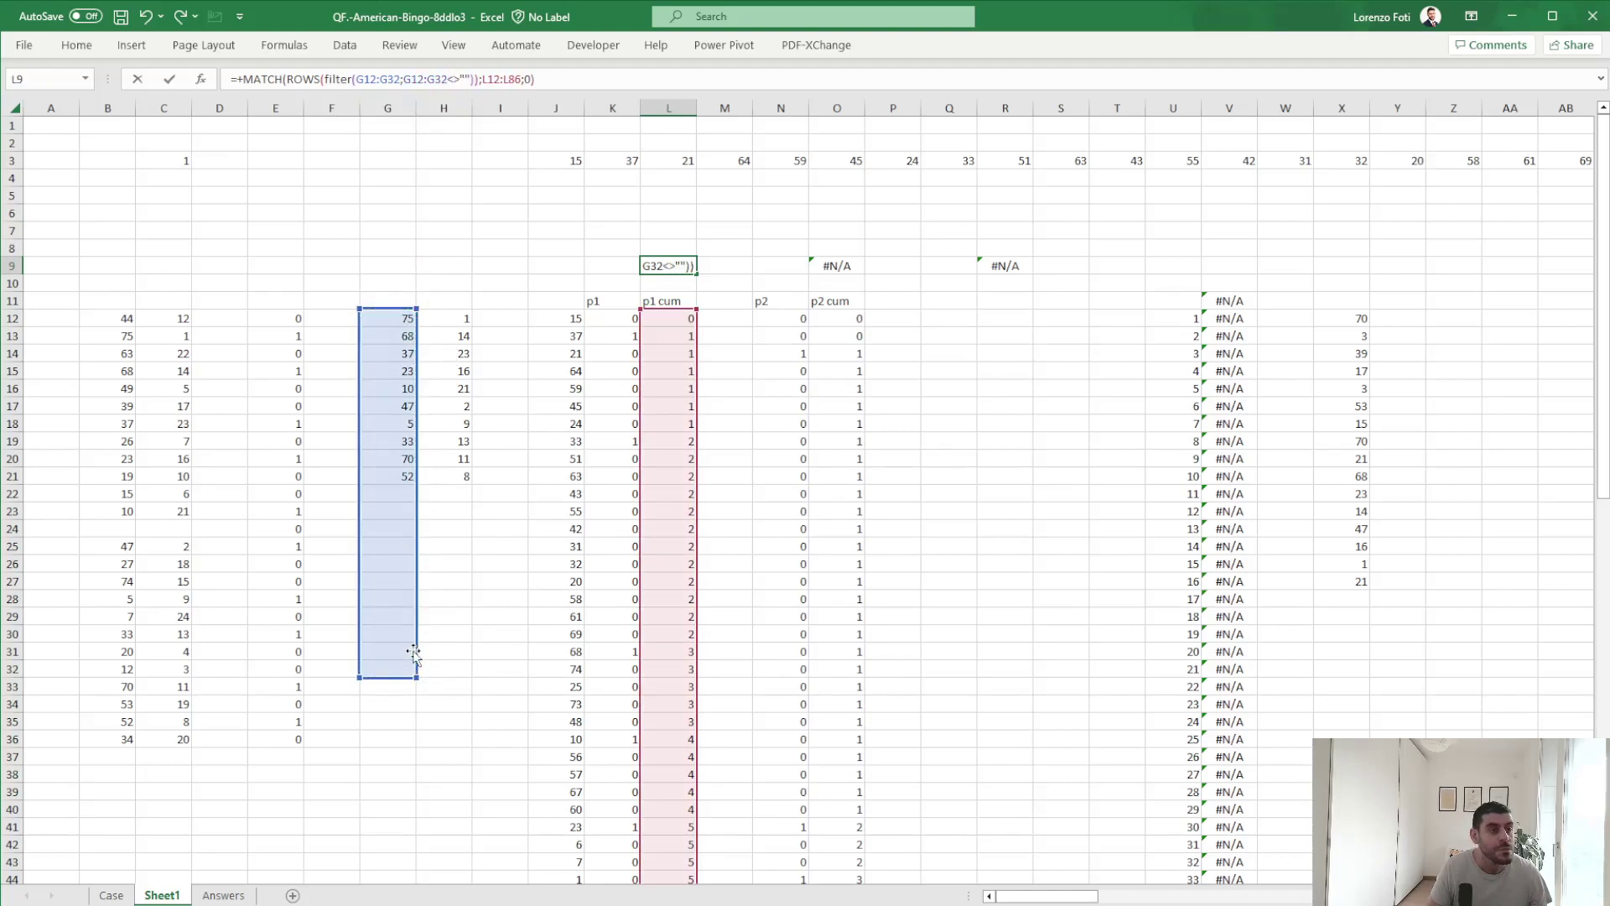
pyautogui.hotkey('ctrl', 'Return')
# Copy the revised MATCH formula from L9 to O9 for player 2.
pyautogui.hotkey('ctrl', 'c')
pyautogui.press('Right')
pyautogui.press('Right')
pyautogui.press('Right')
pyautogui.hotkey('ctrl', 'v')
pyautogui.press('Escape')
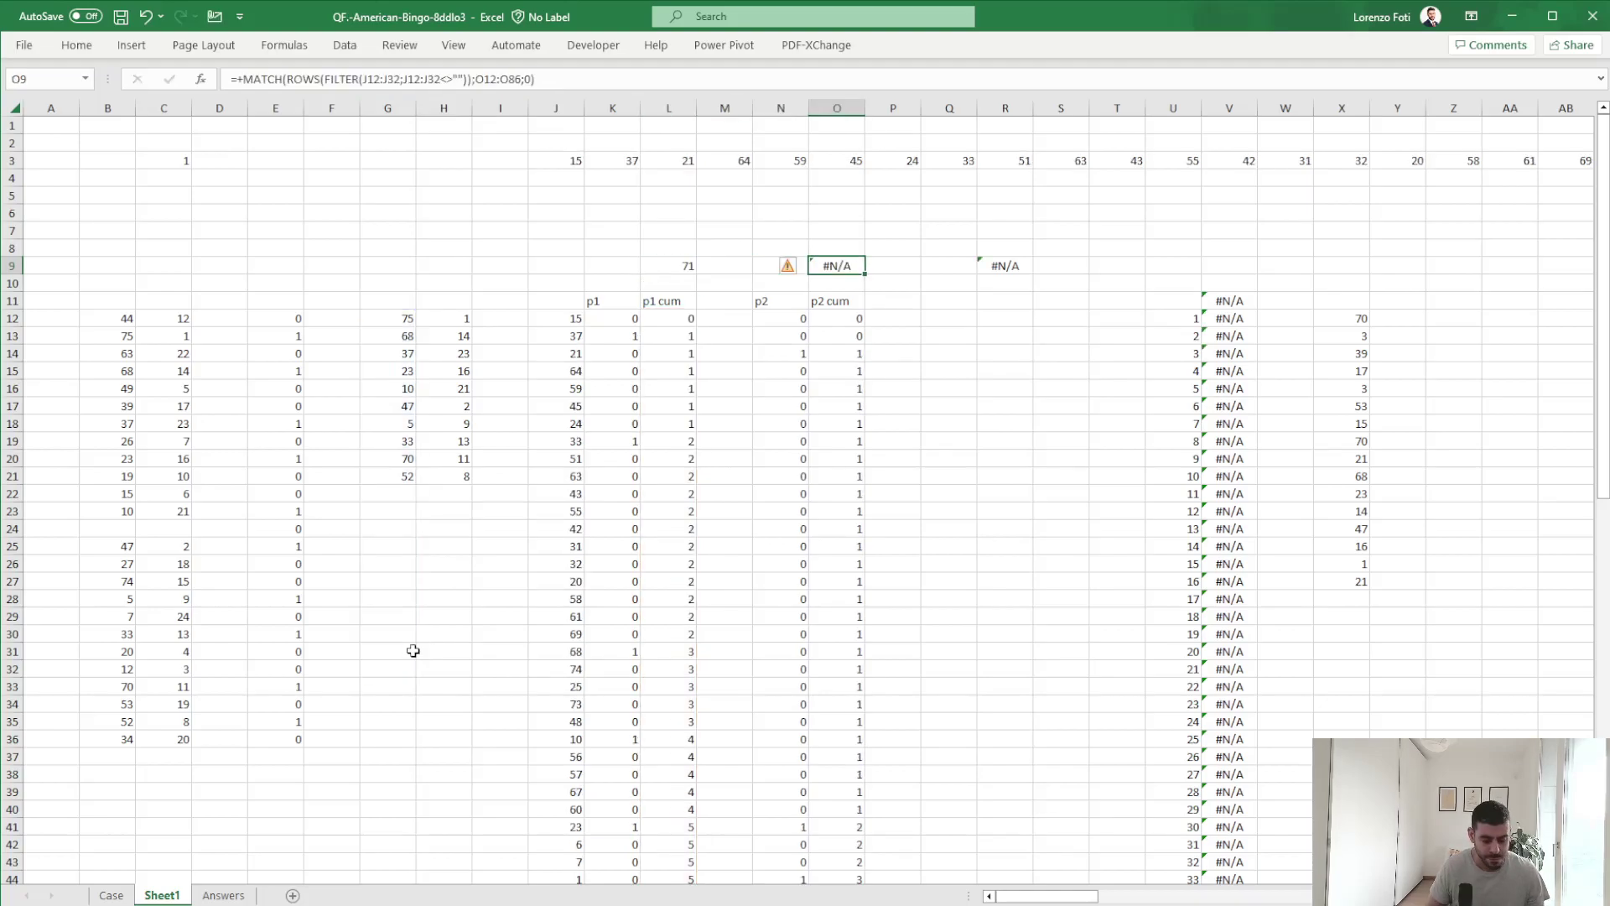
# Move both FILTER ranges in the O9 formula to player 2's list, H12:H32.
pyautogui.press('F2')
pyautogui.moveTo(526, 502); pyautogui.dragTo(466, 506)
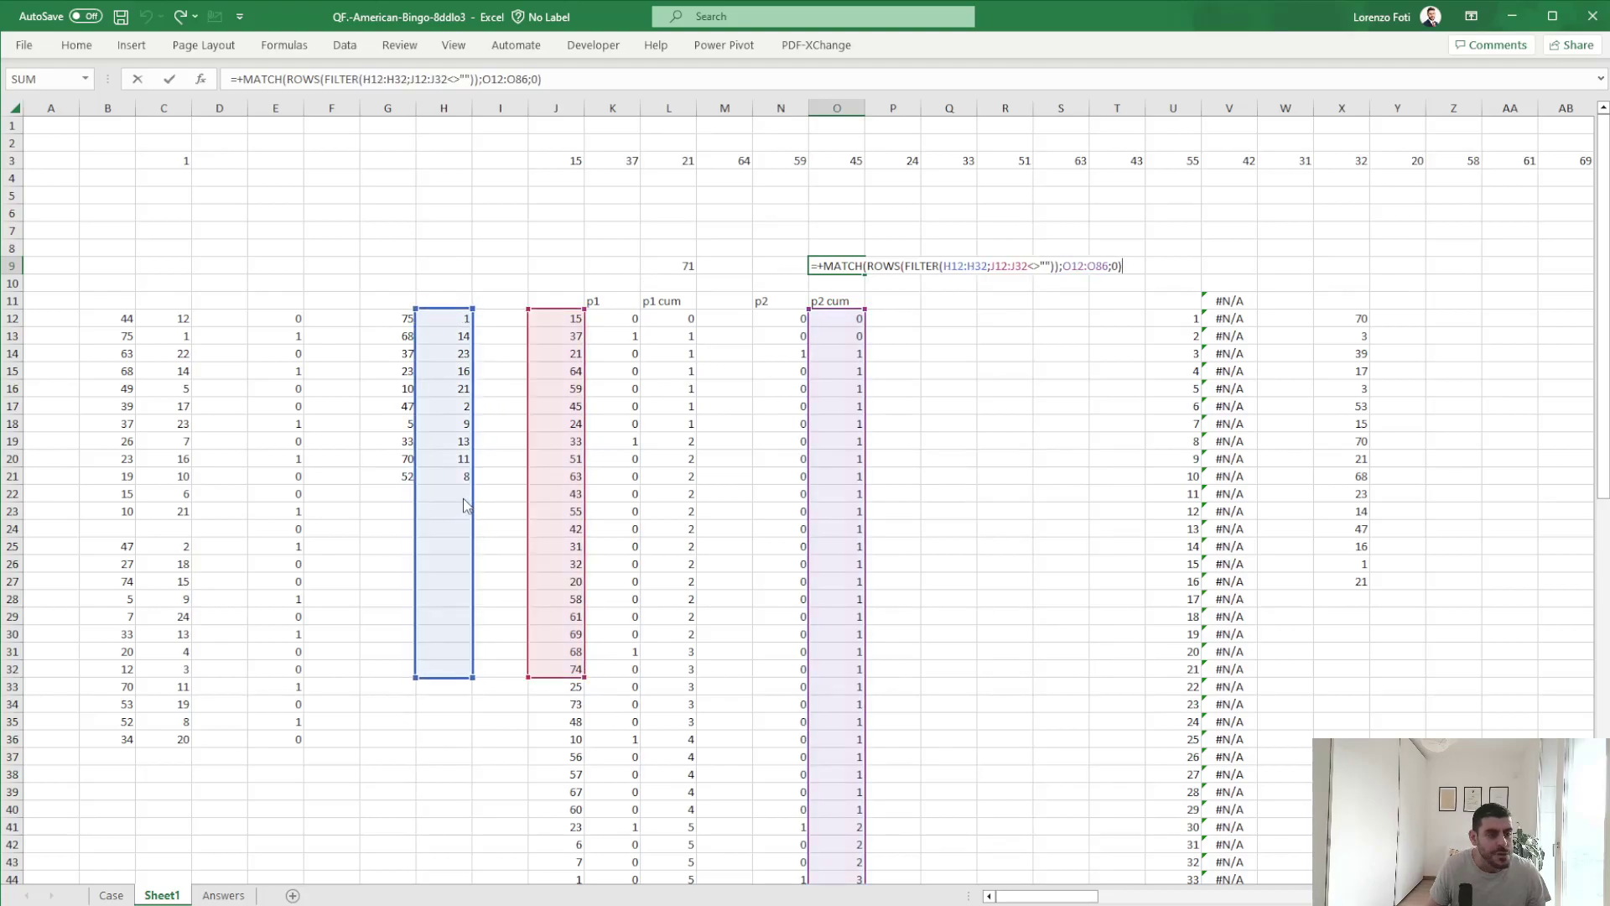
pyautogui.click(525, 480)
pyautogui.doubleClick(852, 265)
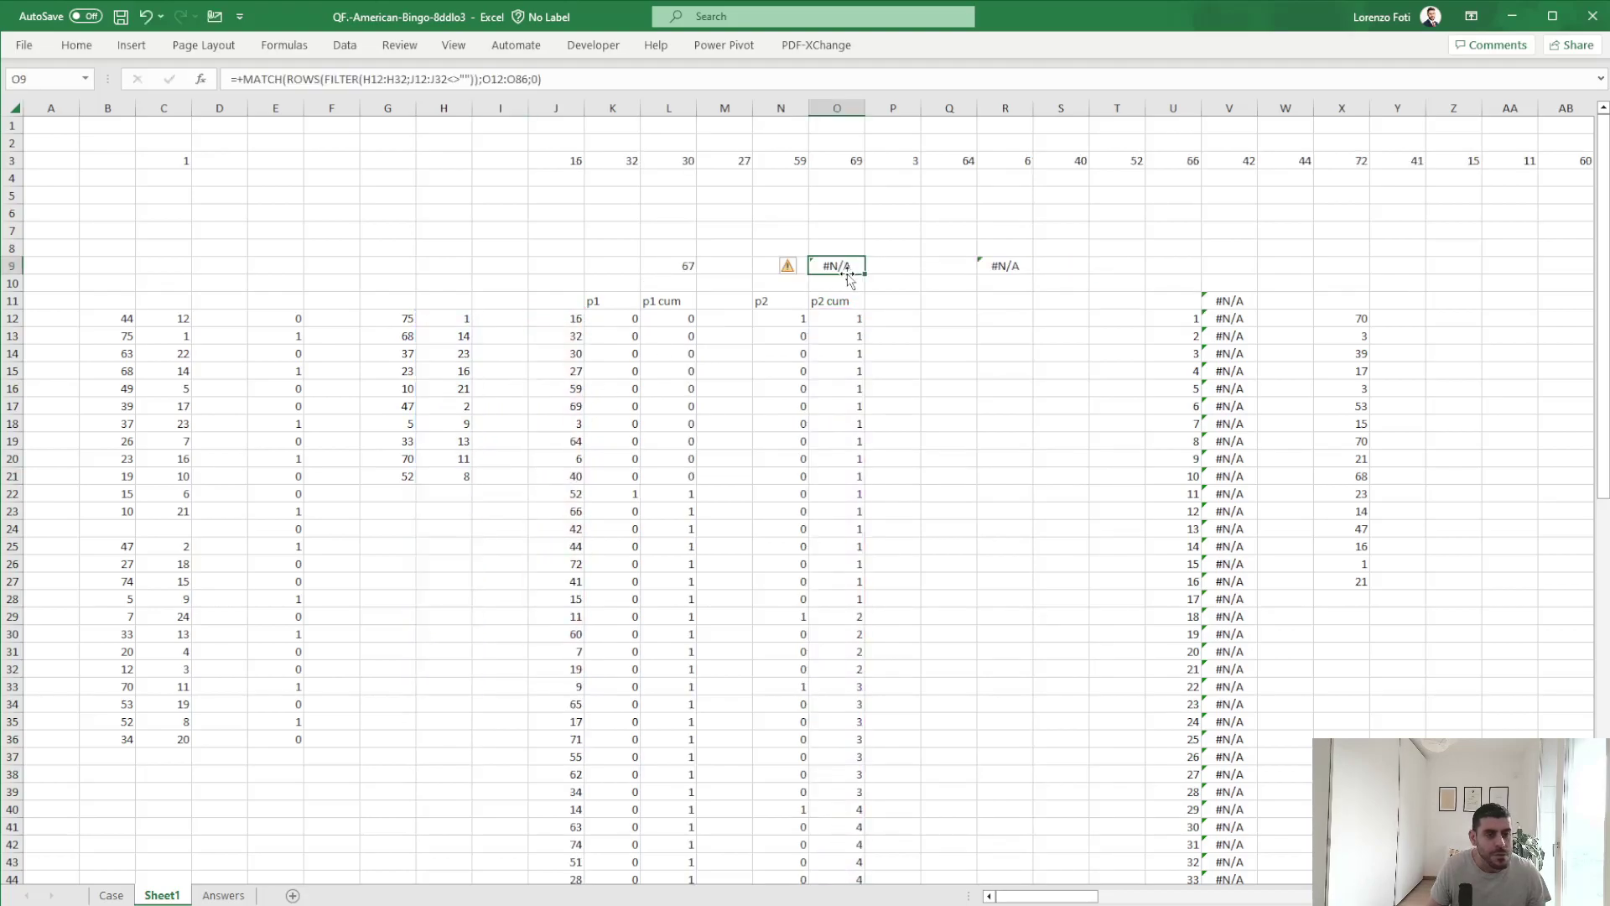
pyautogui.moveTo(530, 359); pyautogui.dragTo(460, 352)
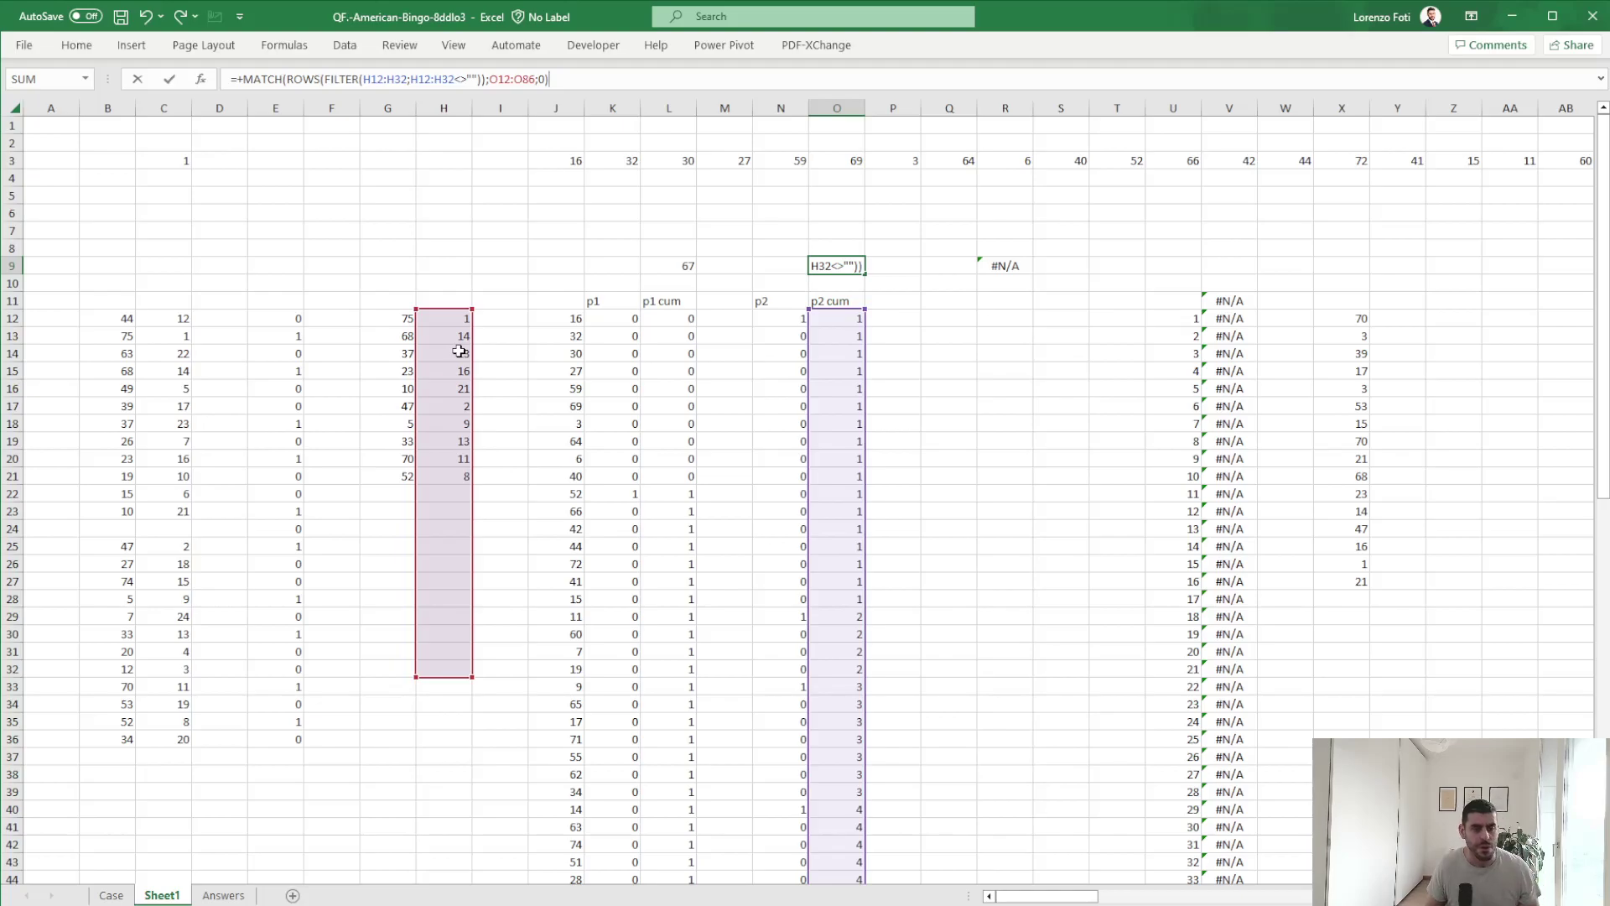
pyautogui.press('Return')
pyautogui.press('Return')
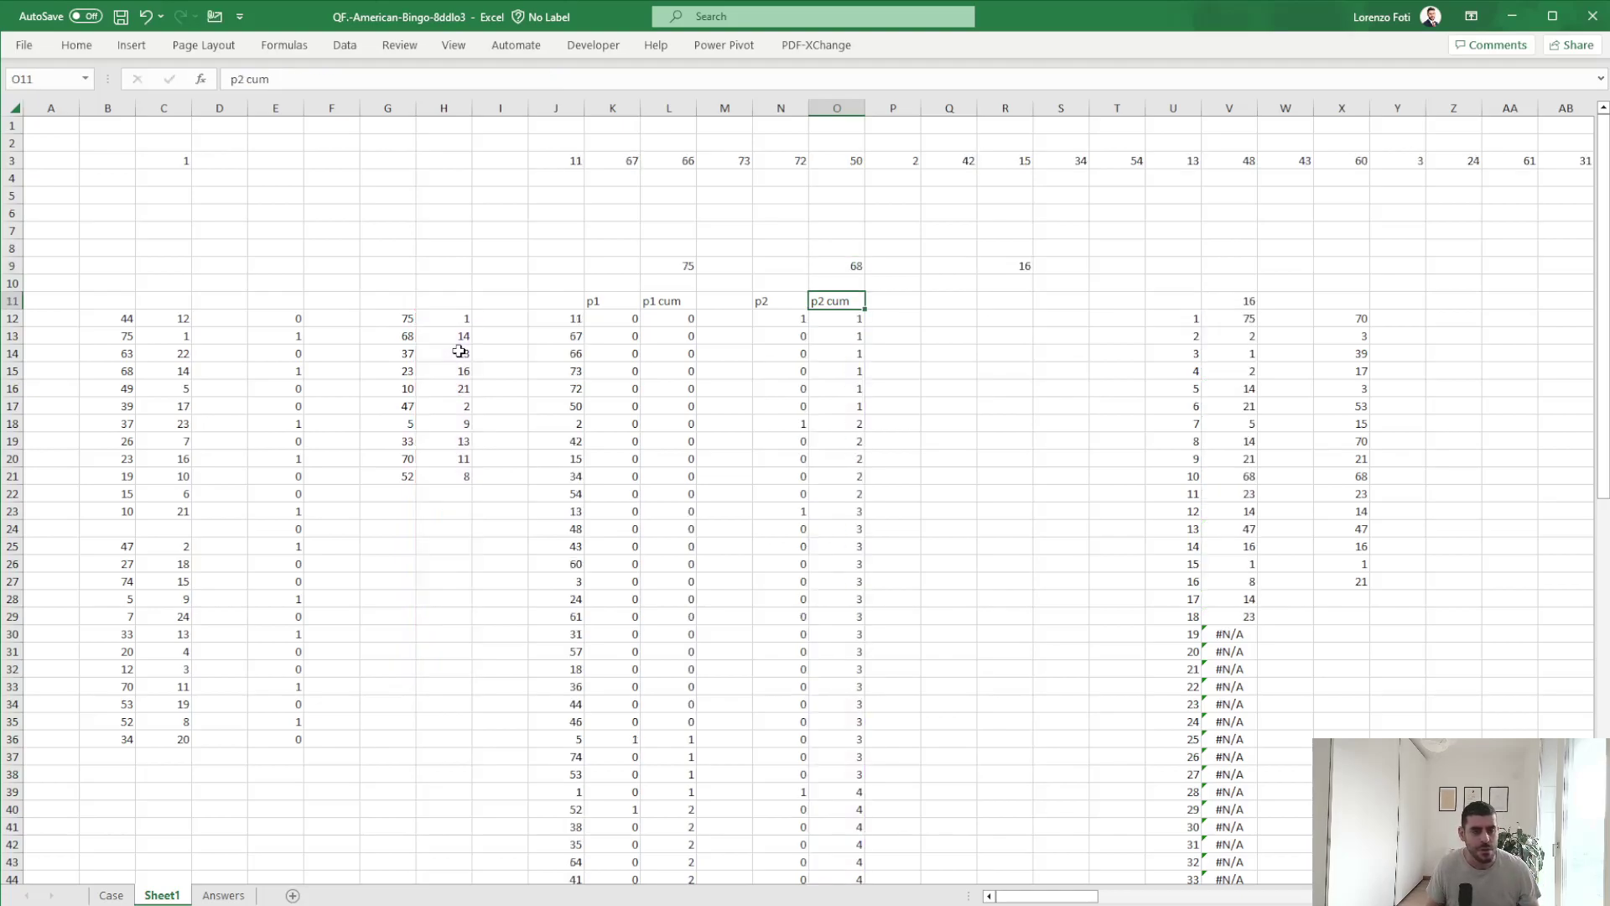
# Recalculate the data table and paste the Railroad winning numbers from V20:V27 as values into X20:X27.
pyautogui.press('alt')
pyautogui.press('m')
pyautogui.press('x')
pyautogui.press('a')
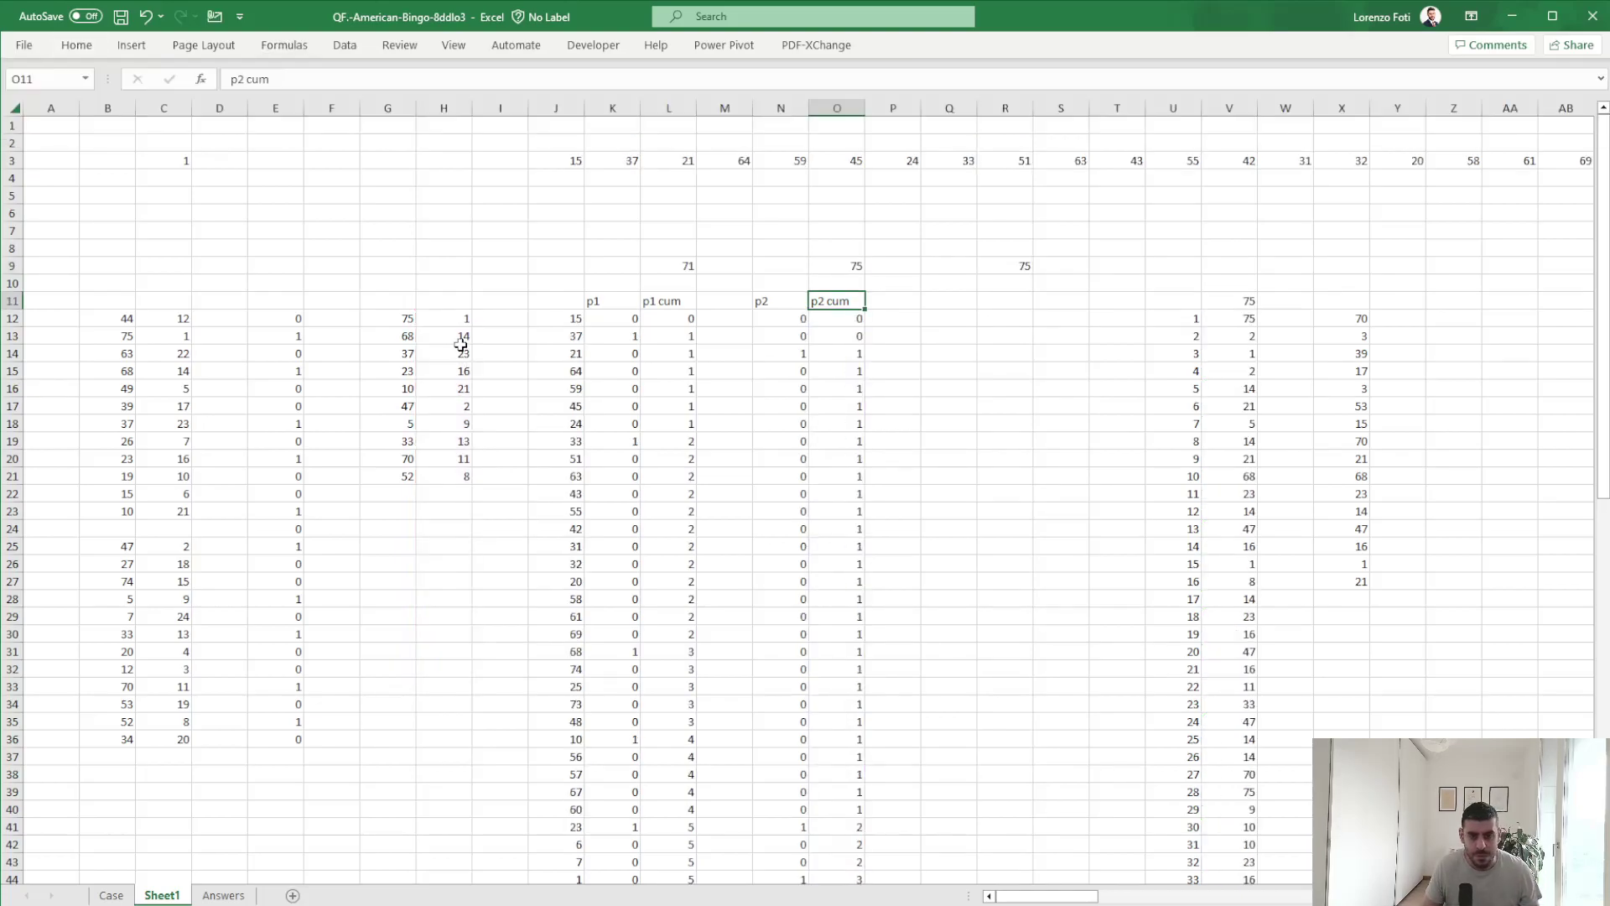
pyautogui.moveTo(1245, 581); pyautogui.dragTo(1244, 459)
pyautogui.hotkey('ctrl', 'c')
pyautogui.click(1342, 459)
pyautogui.hotkey('ctrl', 'v')
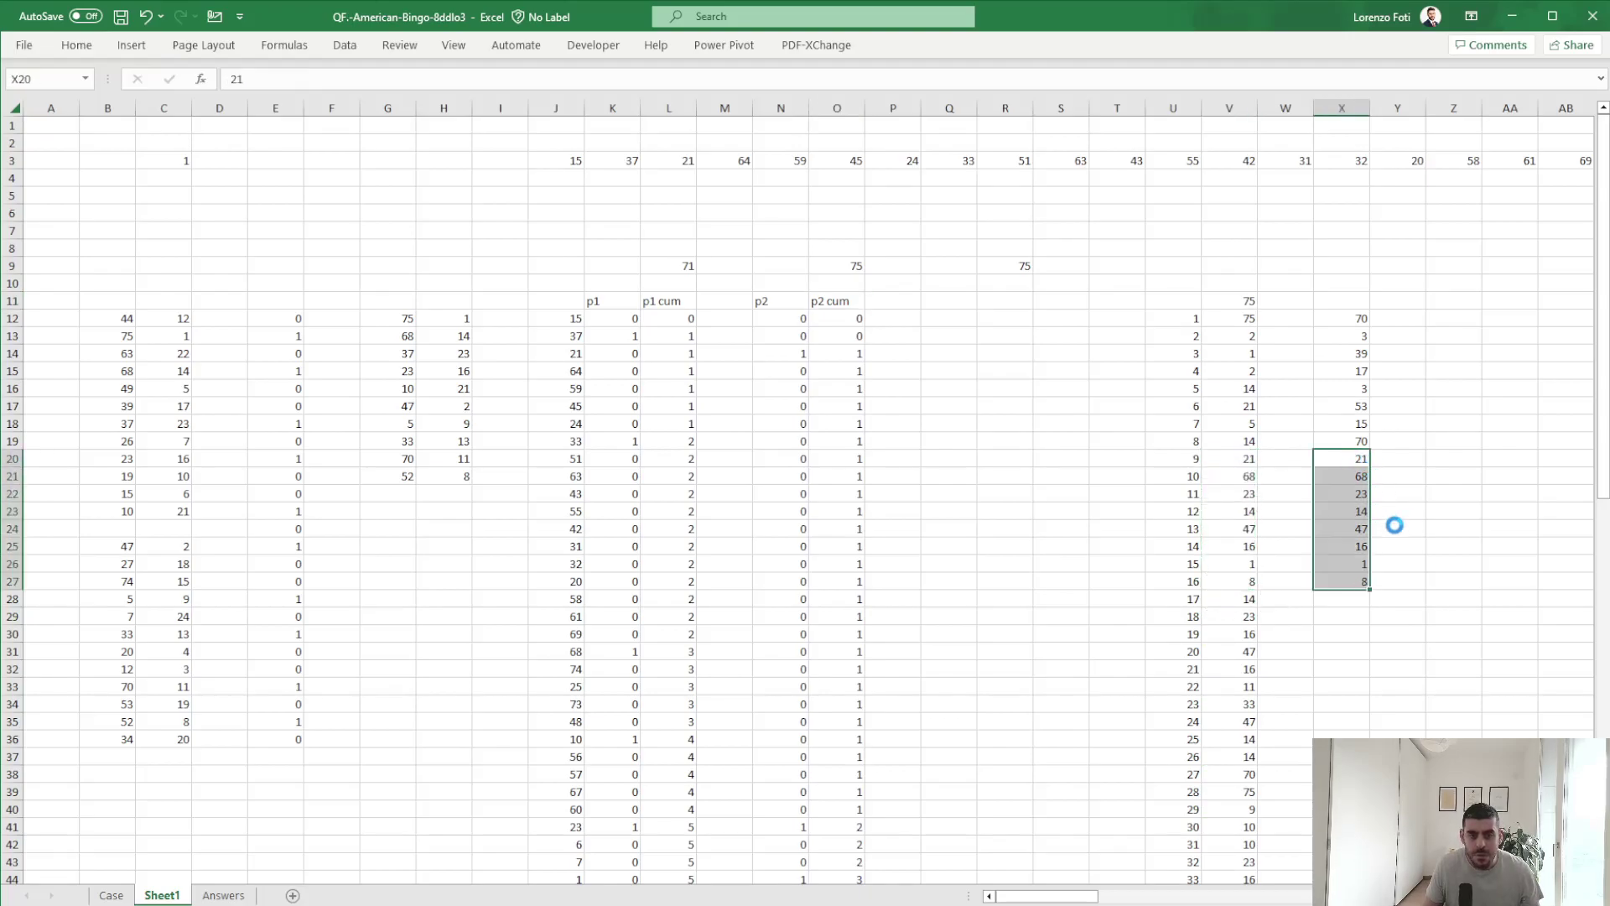
pyautogui.click(1239, 458)
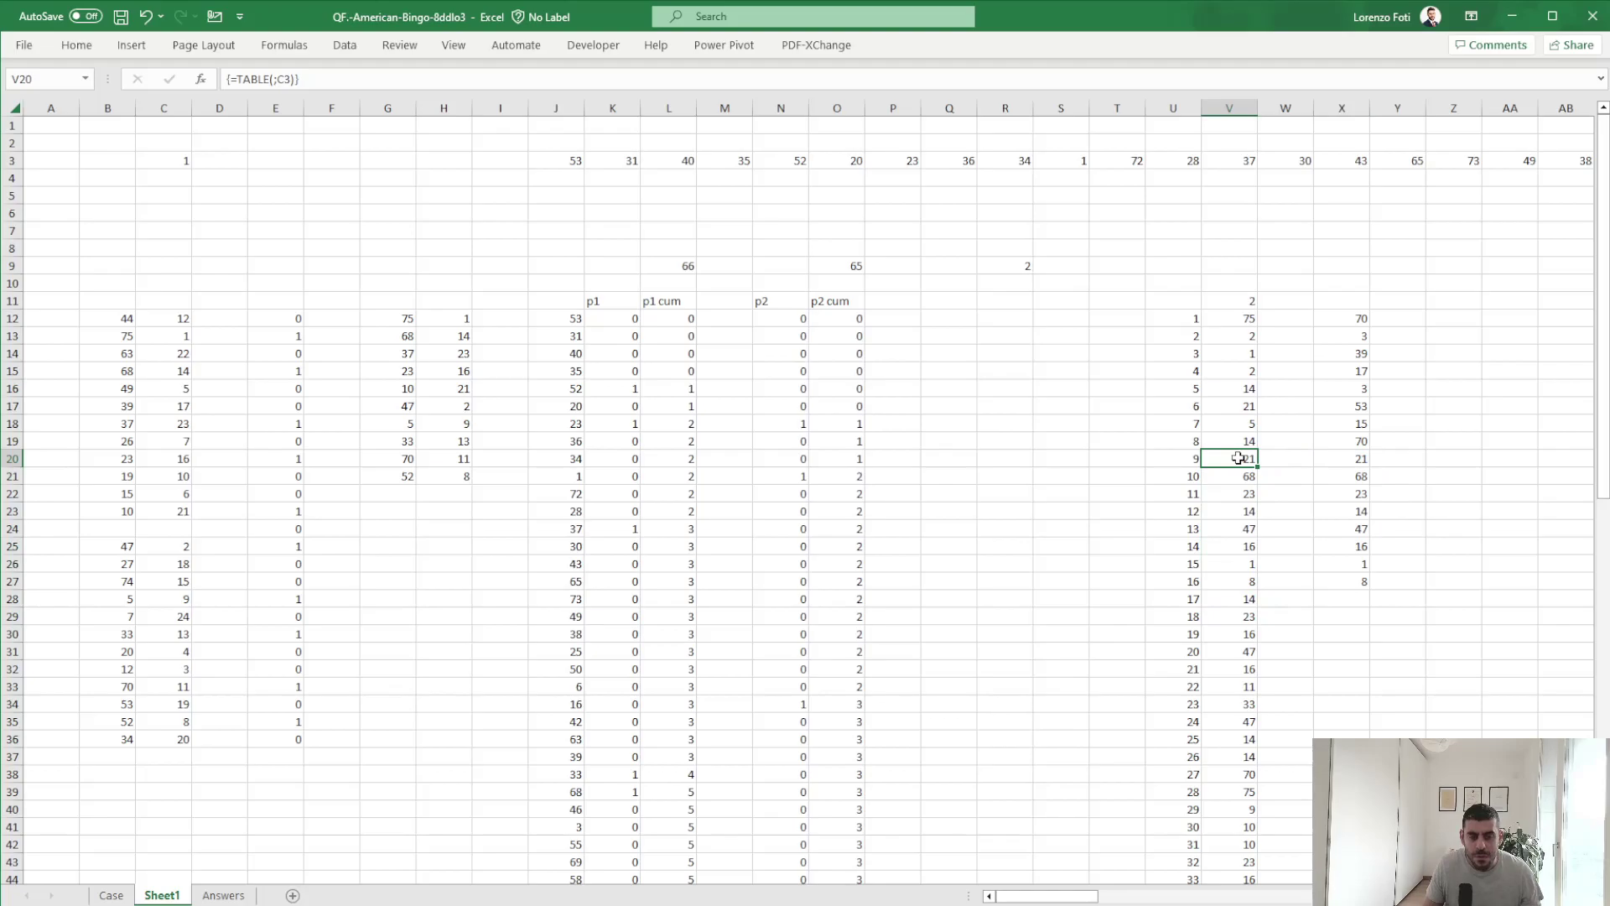
pyautogui.click(1356, 461)
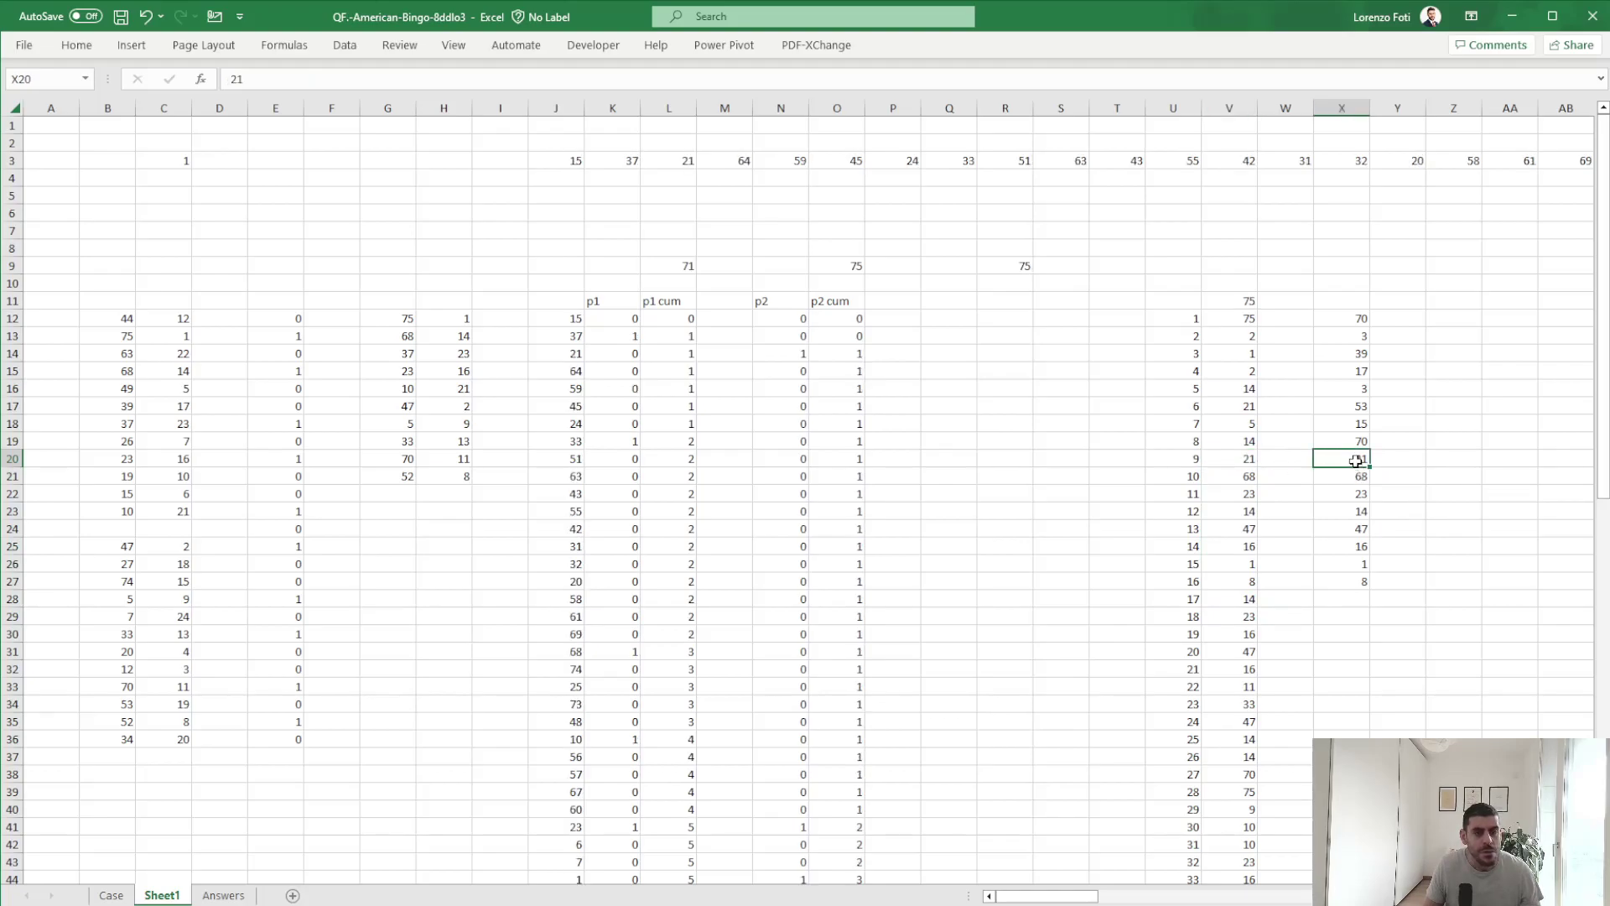
pyautogui.click(1250, 527)
# Point the TOCOL formula in E12 at the H pattern, Case!O29:S33.
pyautogui.click(289, 315)
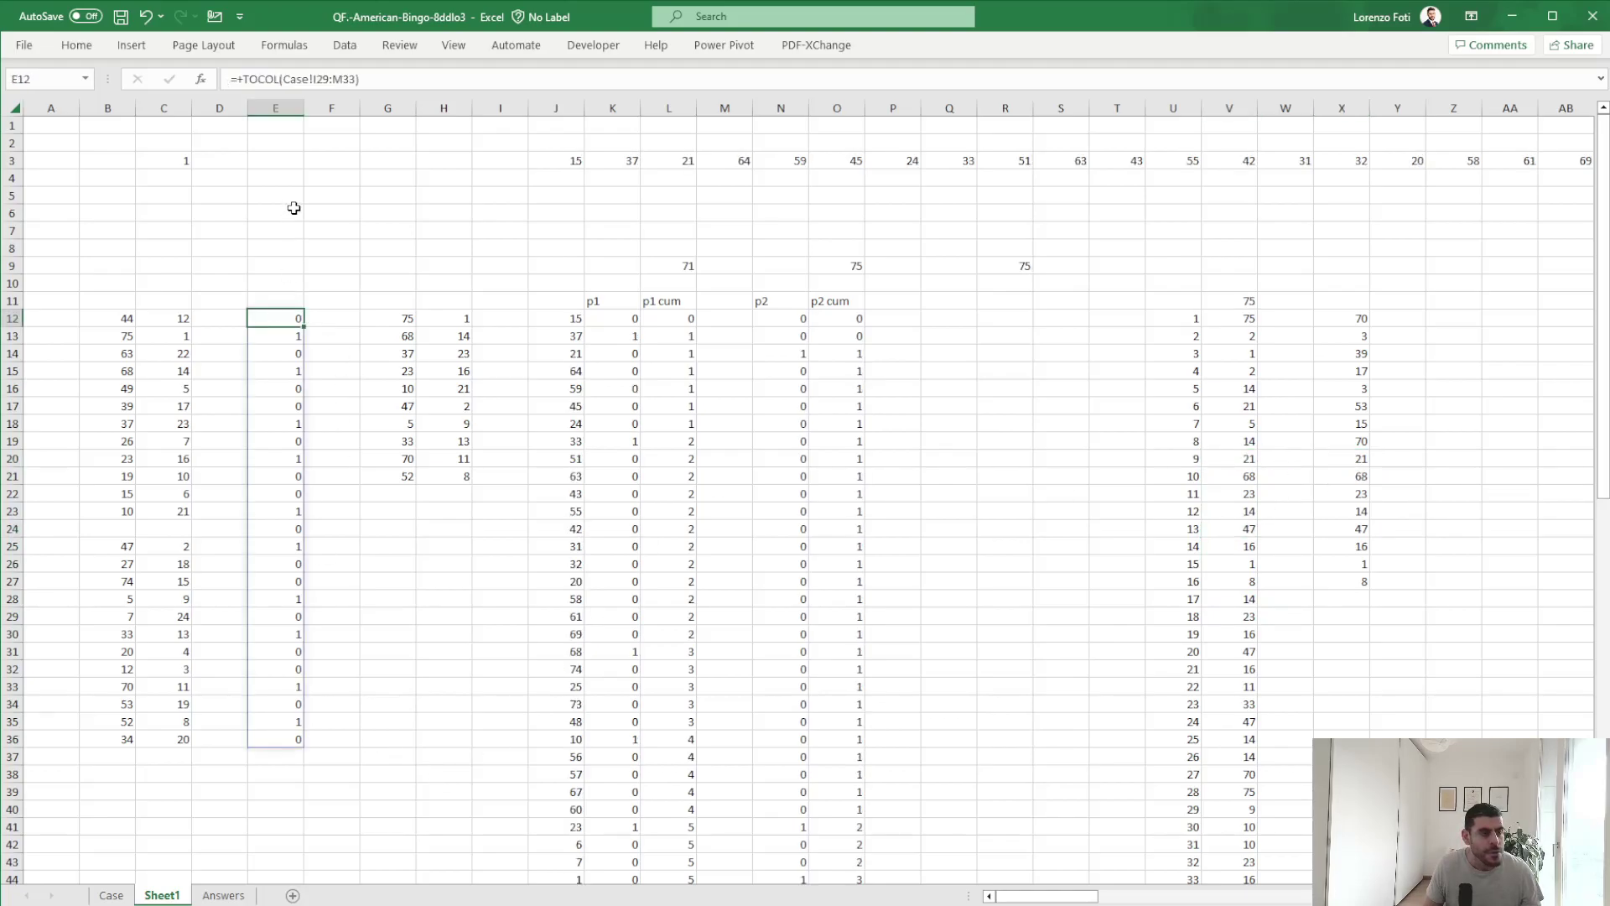
pyautogui.click(304, 76)
pyautogui.moveTo(286, 79); pyautogui.dragTo(359, 79)
pyautogui.press('BackSpace')
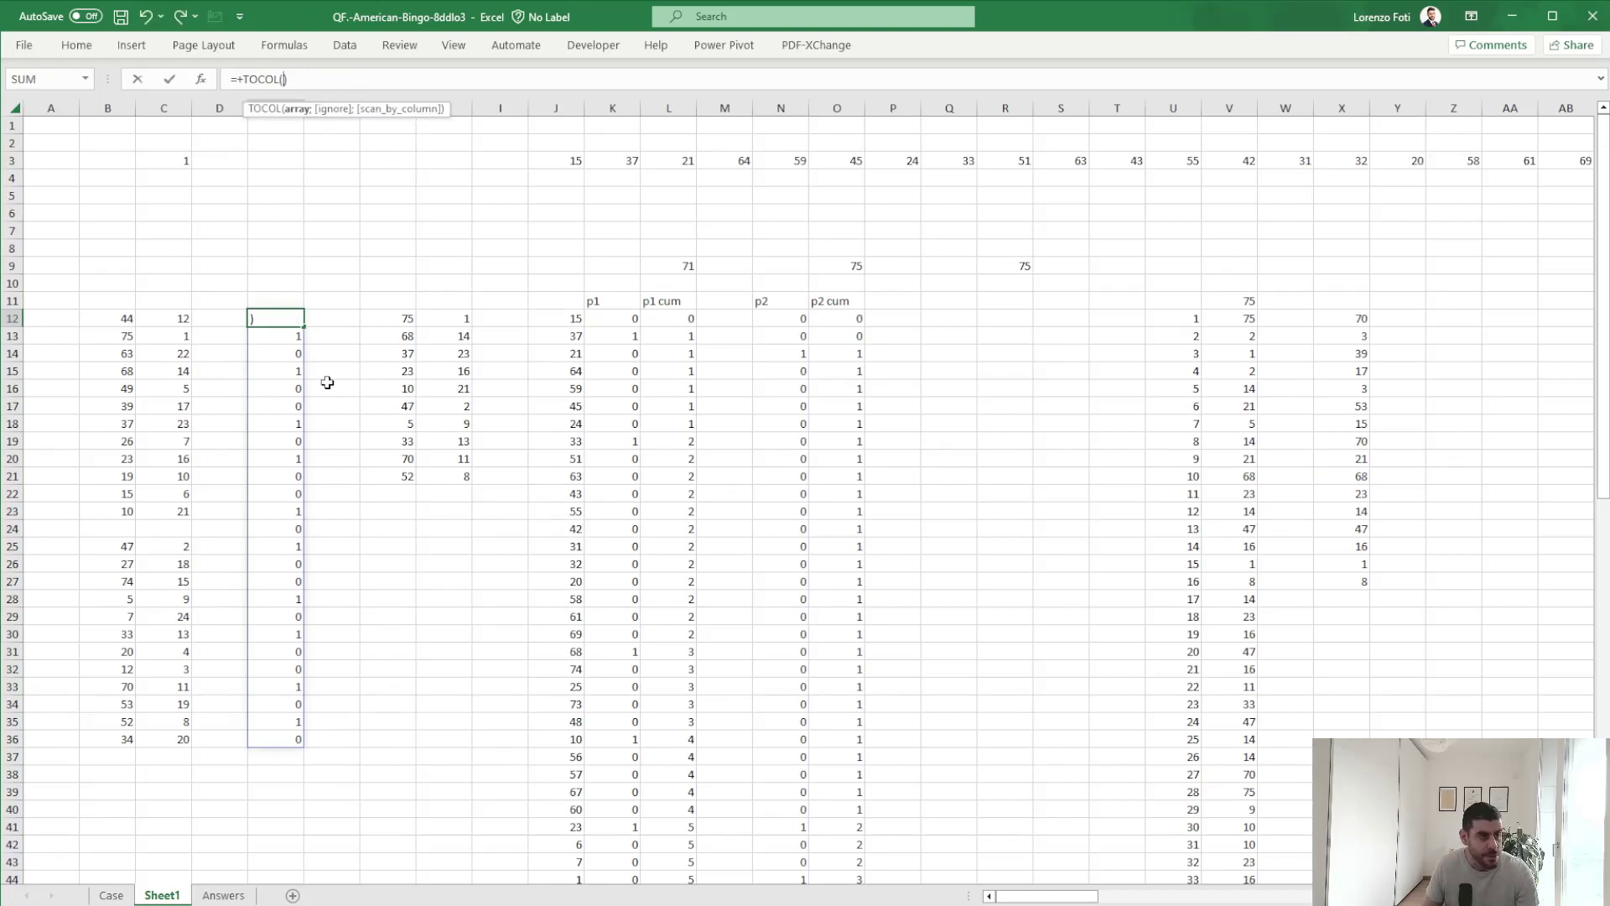
pyautogui.click(115, 895)
pyautogui.moveTo(303, 661); pyautogui.dragTo(375, 736)
pyautogui.press('Return')
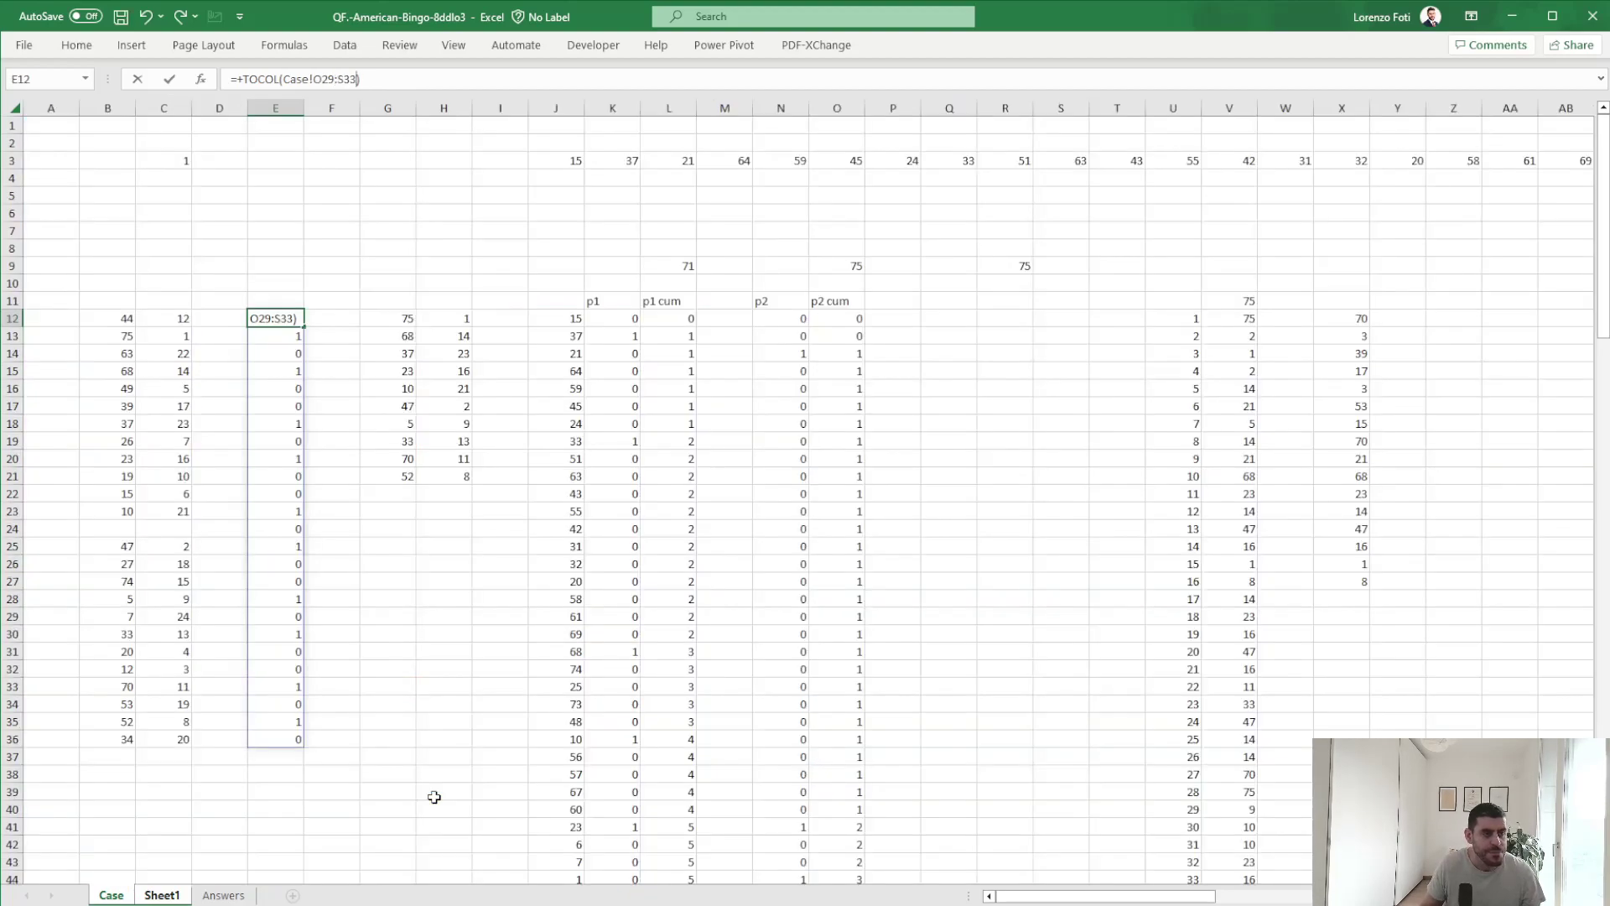
pyautogui.press('Down')
pyautogui.press('Right')
pyautogui.press('alt')
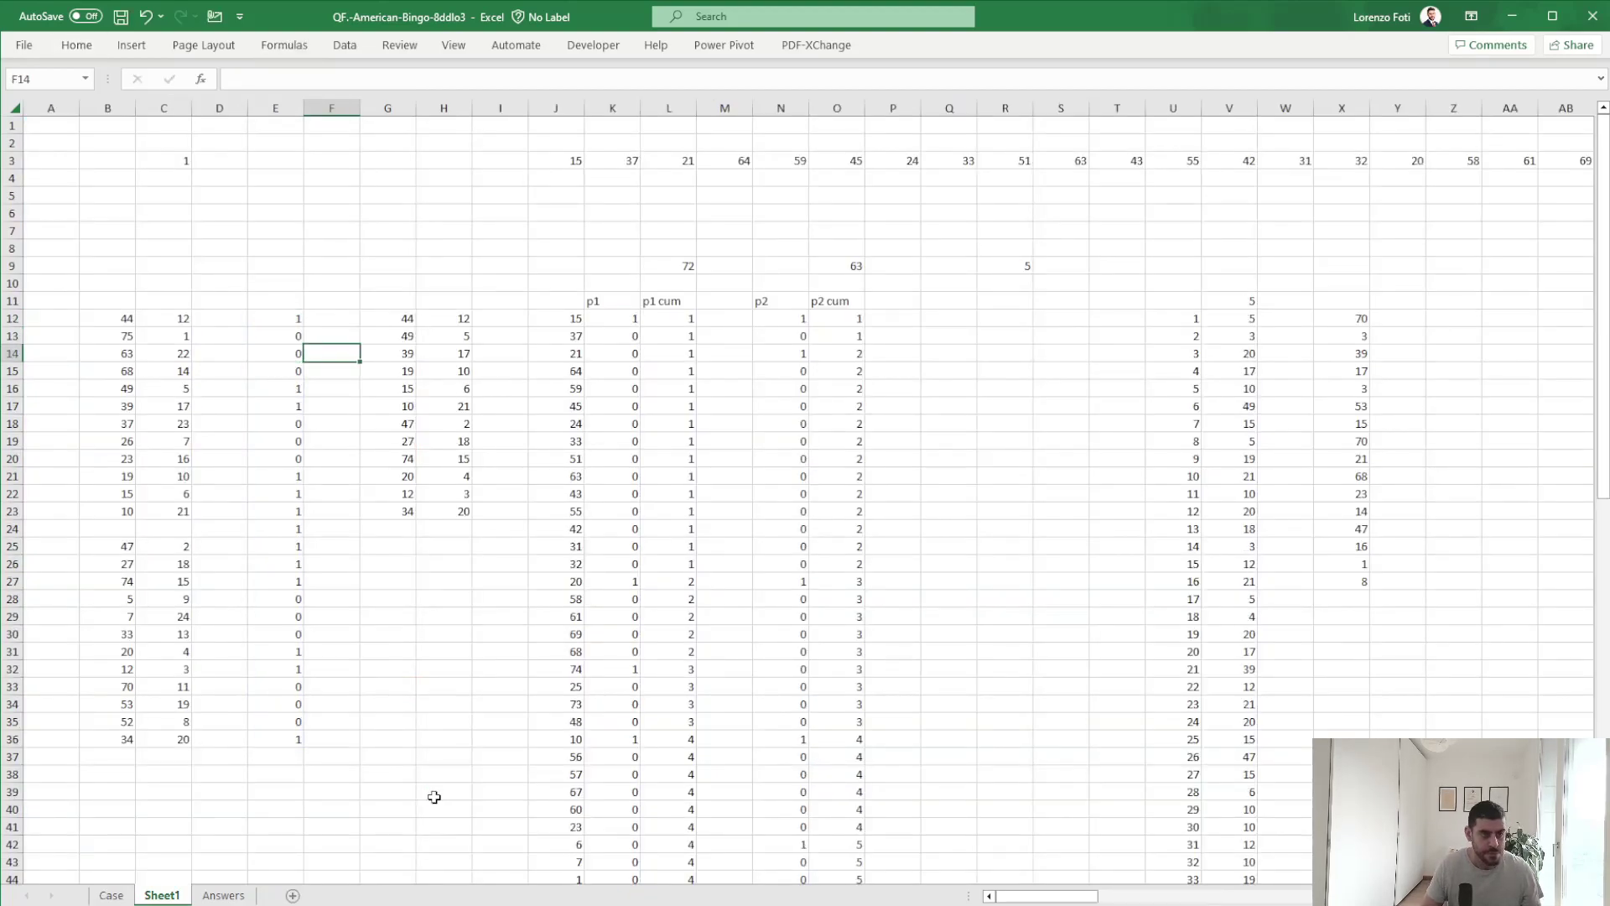
# Paste the H pattern's winning numbers from V28:V35 as values into X28:X35.
pyautogui.scroll(-3, 1307, 486)
pyautogui.moveTo(1252, 446); pyautogui.dragTo(1238, 567)
pyautogui.hotkey('ctrl', 'c')
pyautogui.rightClick(1359, 445)
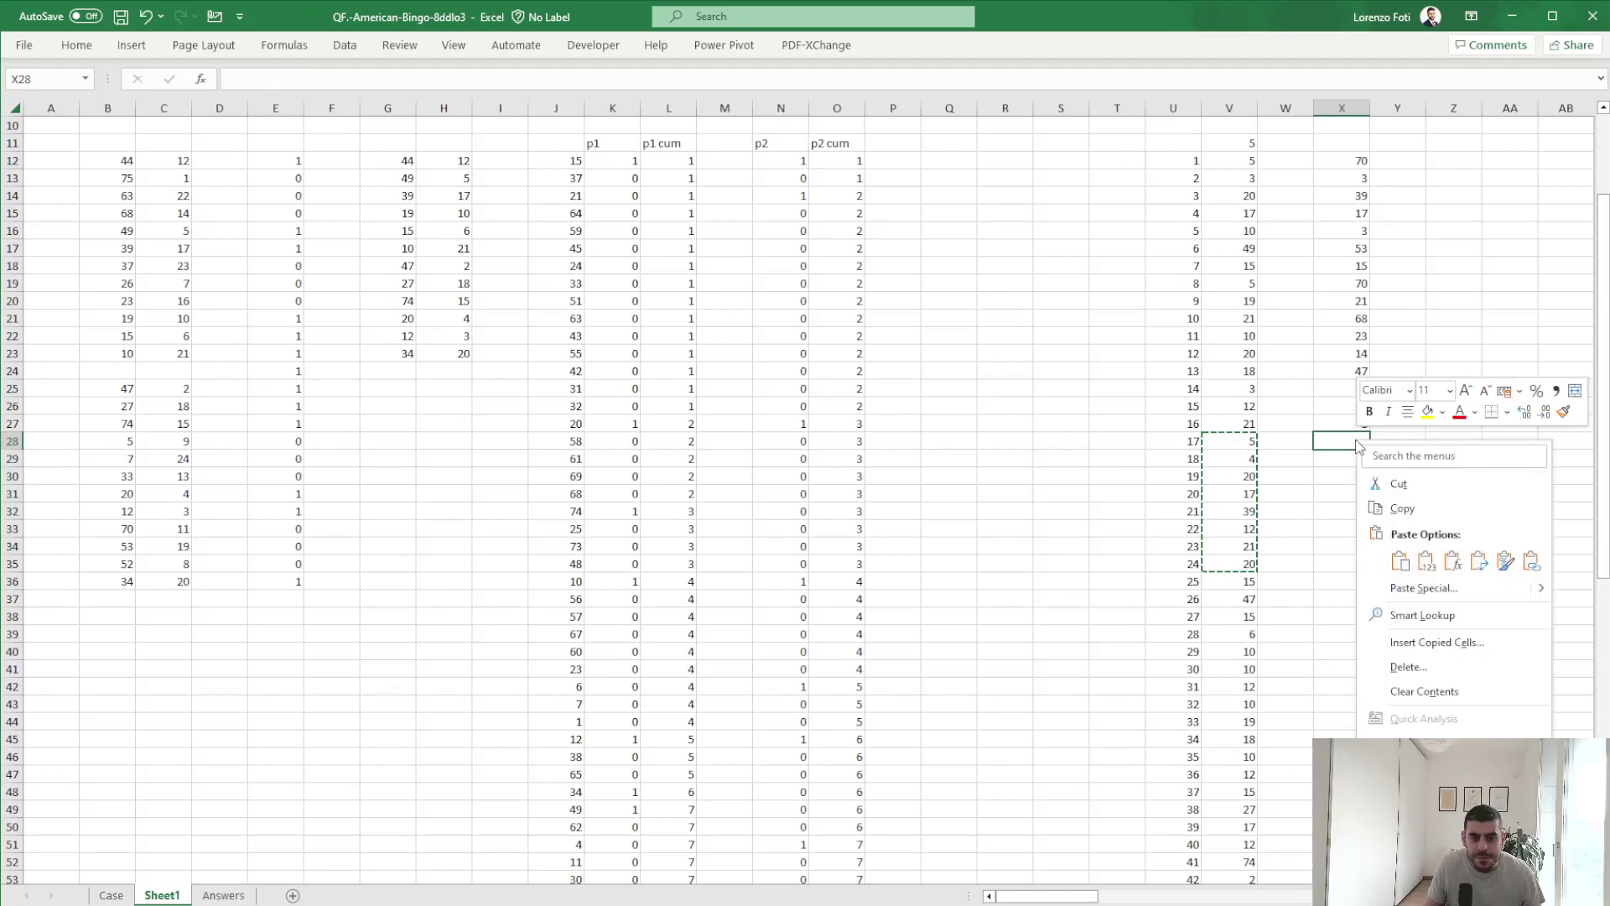
pyautogui.click(1426, 561)
pyautogui.click(1286, 564)
pyautogui.scroll(3, 836, 527)
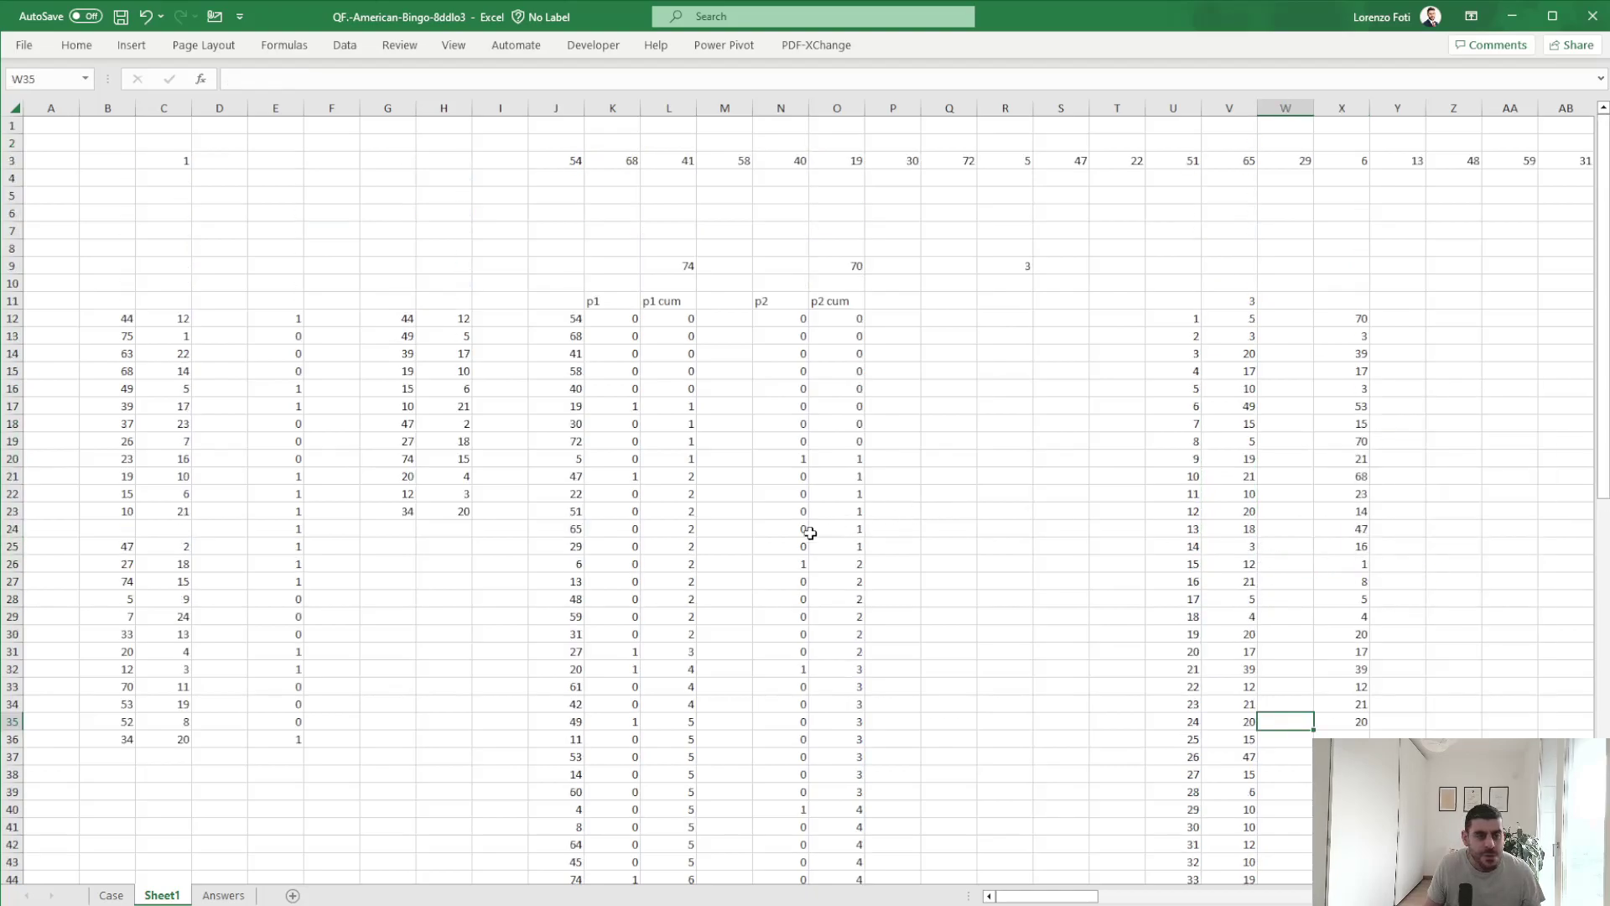
# Point the TOCOL formula in E12 at the X pattern, Case!U29:Y33.
pyautogui.click(277, 319)
pyautogui.click(358, 79)
pyautogui.moveTo(359, 79); pyautogui.dragTo(282, 79)
pyautogui.press('BackSpace')
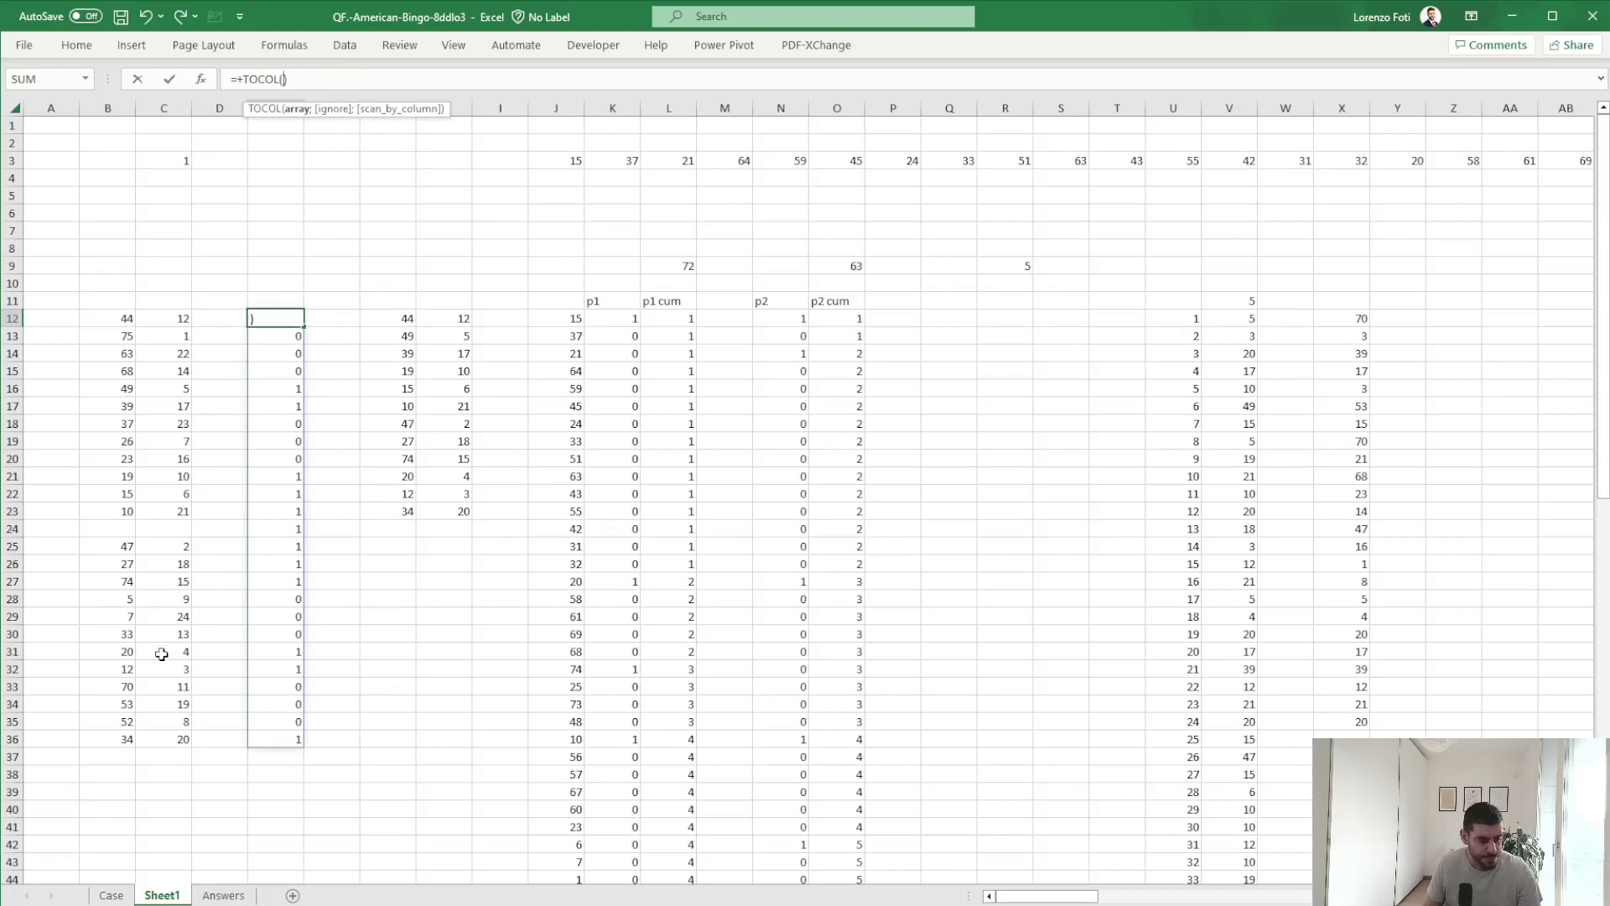
pyautogui.click(112, 895)
pyautogui.moveTo(403, 676); pyautogui.dragTo(482, 736)
pyautogui.press('Return')
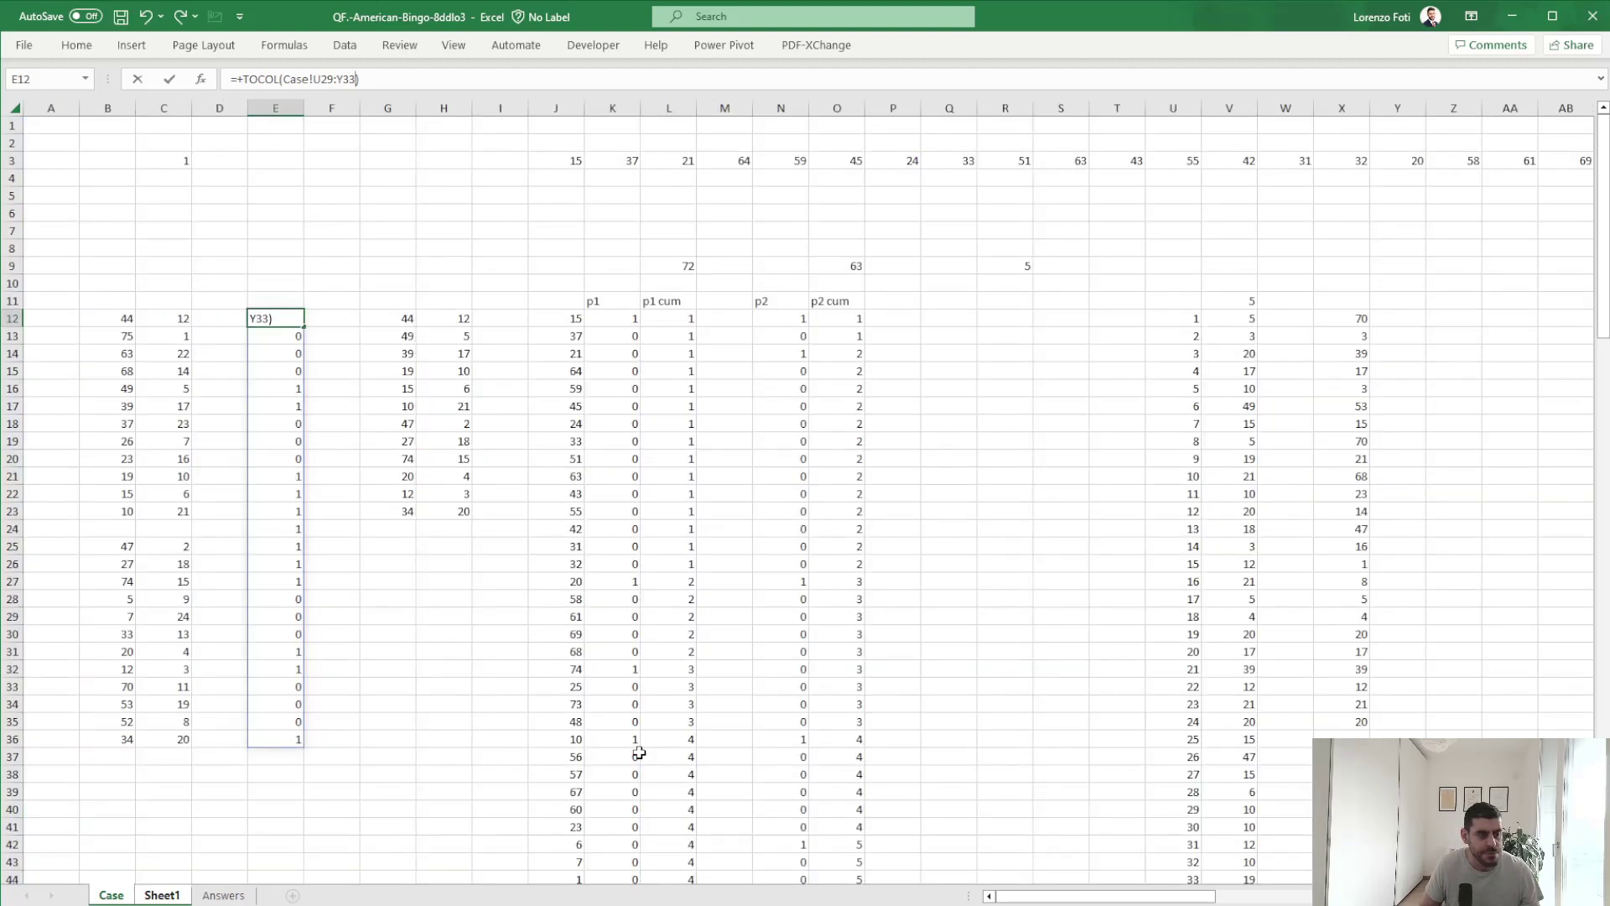
pyautogui.press('Down')
pyautogui.press('Right')
pyautogui.press('Right')
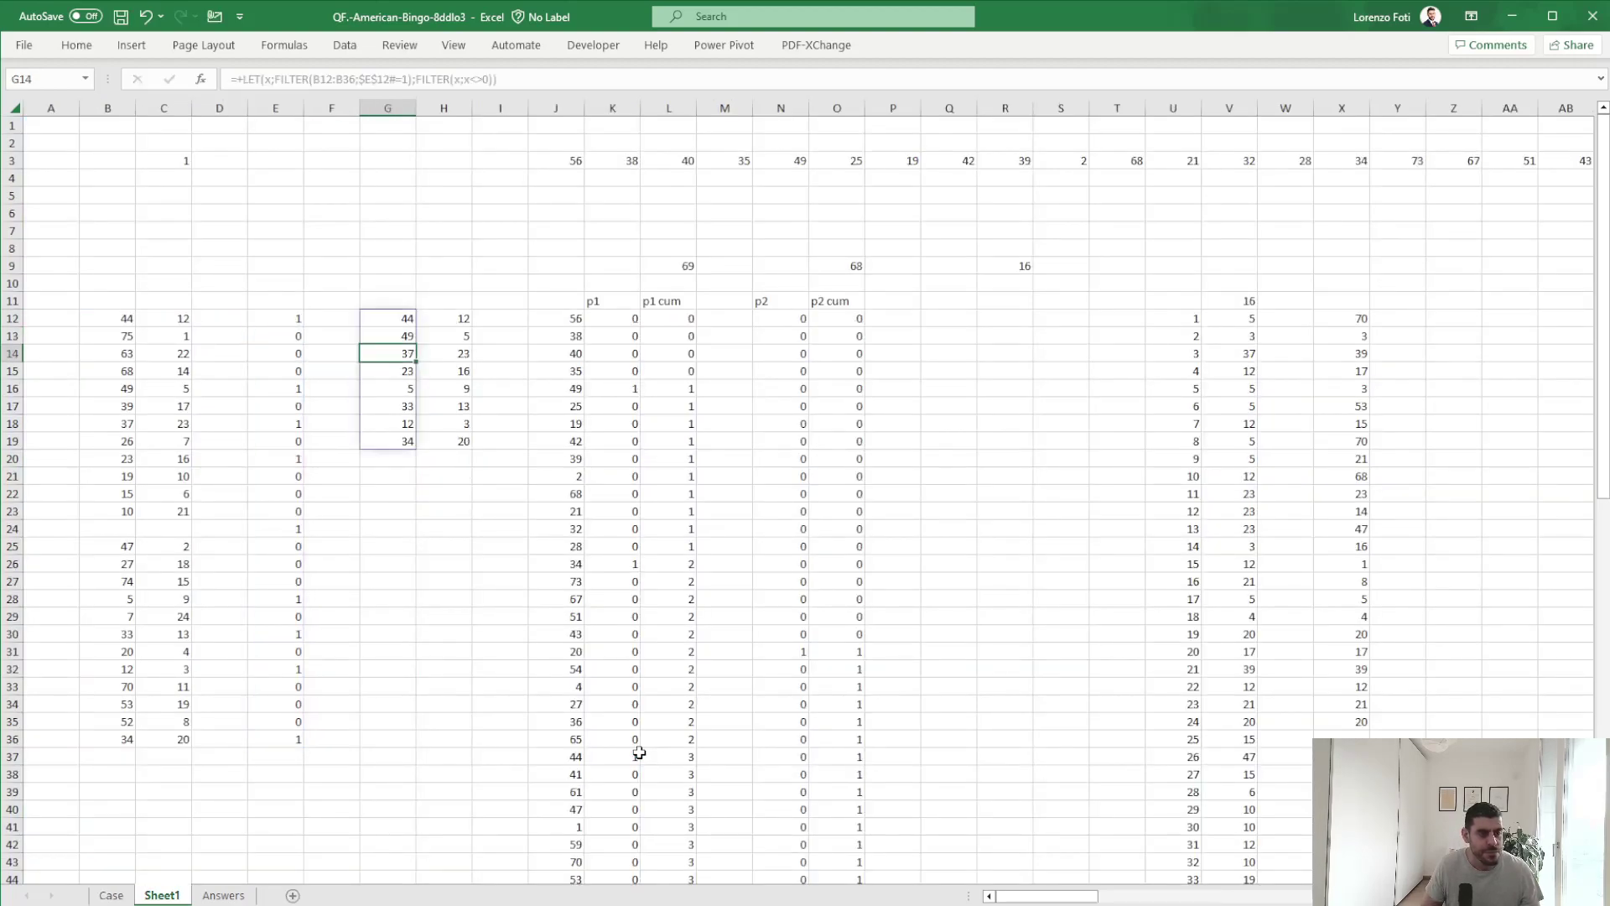
# Recalculate the data table and paste the X pattern's winning numbers from V36:V43 as values into X36:X43.
pyautogui.hotkey('alt', 'h')
pyautogui.press('F9')
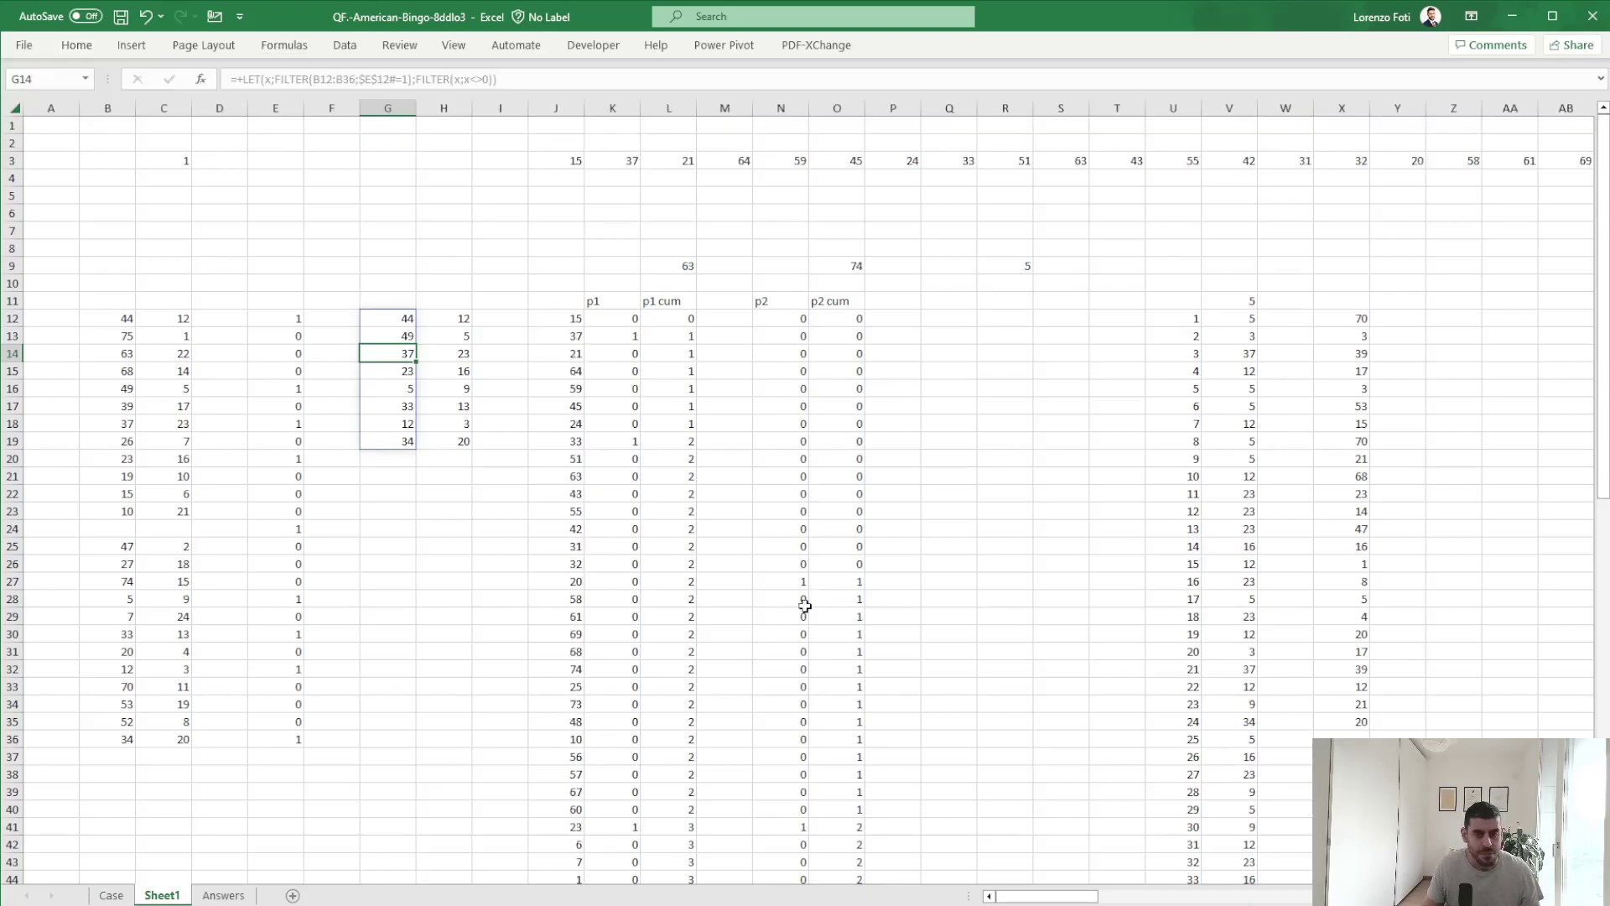
pyautogui.scroll(-4, 1329, 687)
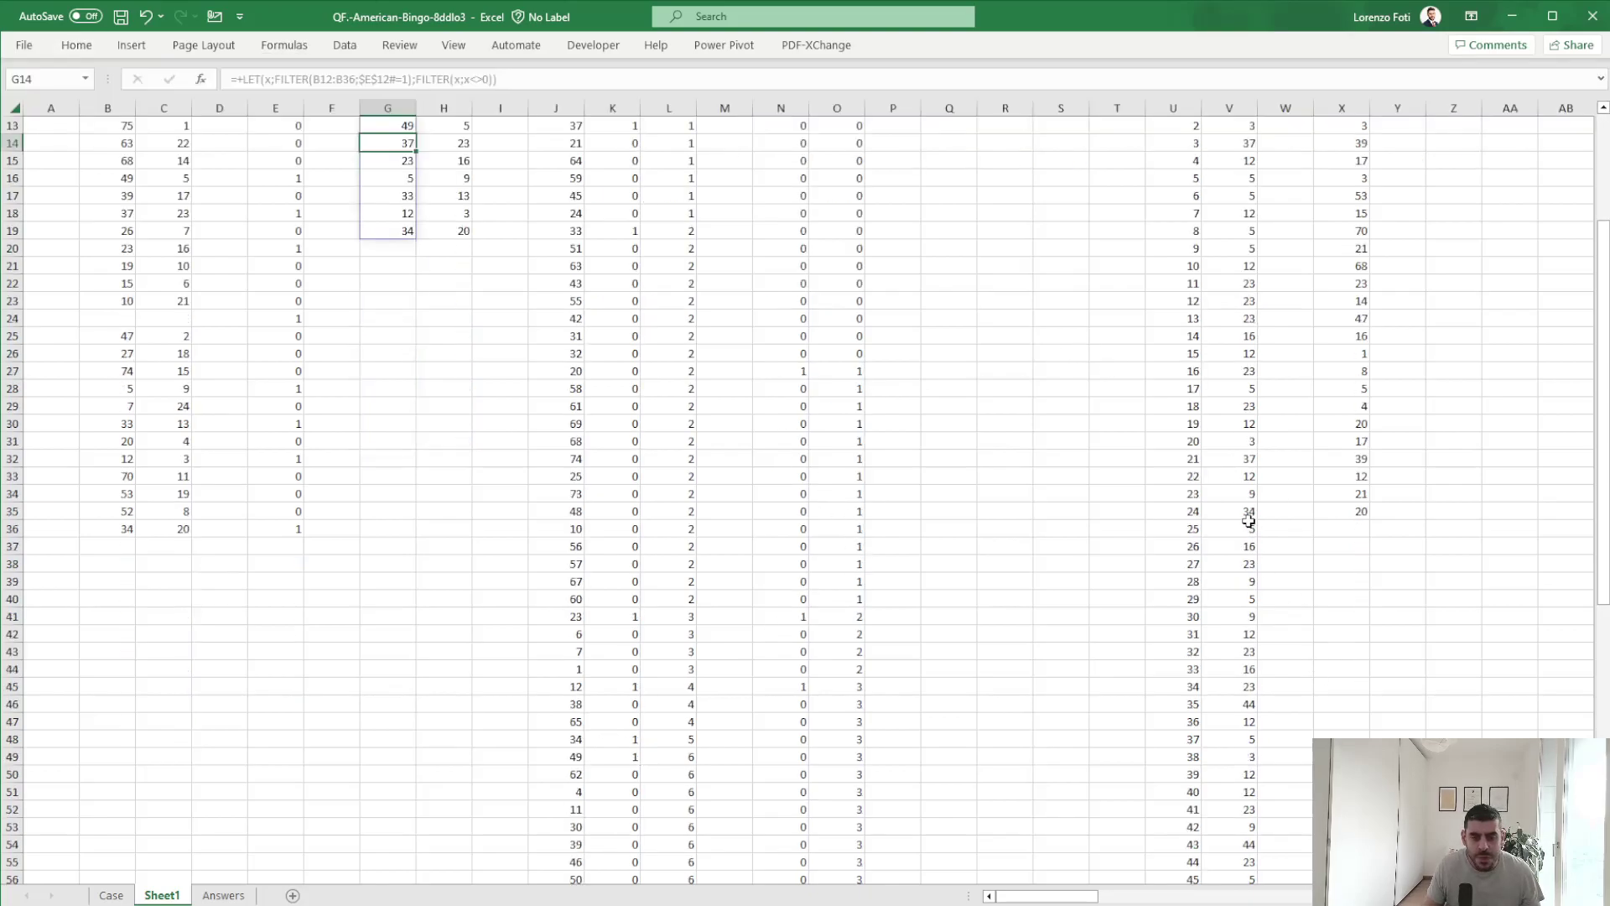
pyautogui.moveTo(1249, 528); pyautogui.dragTo(1247, 655)
pyautogui.hotkey('ctrl', 'c')
pyautogui.rightClick(1357, 529)
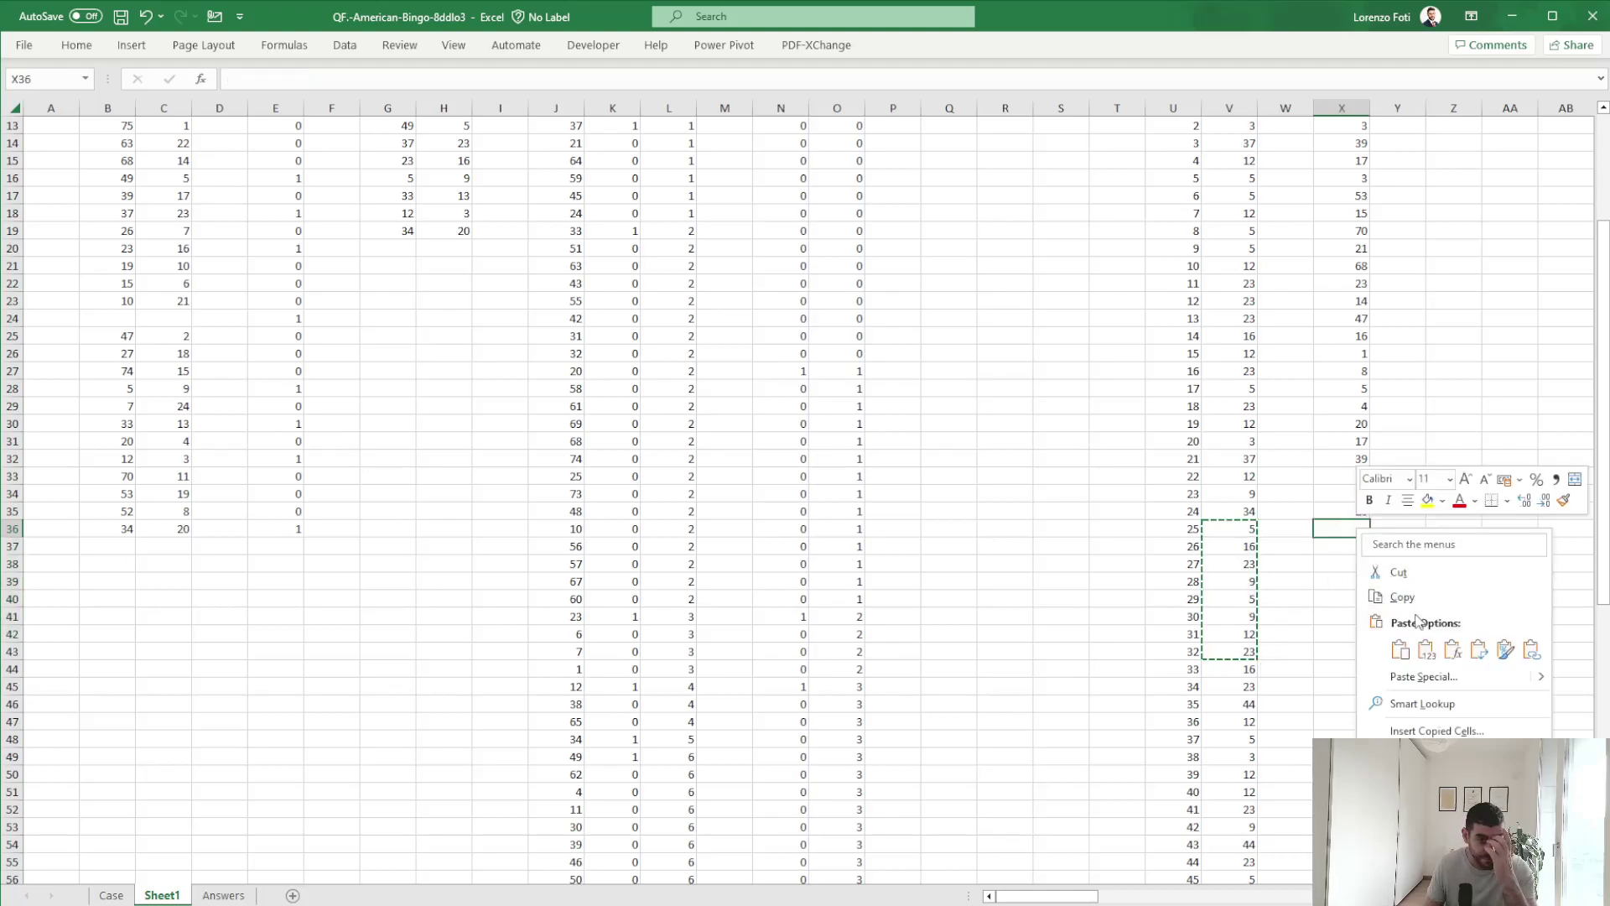
pyautogui.click(1426, 648)
pyautogui.click(1398, 654)
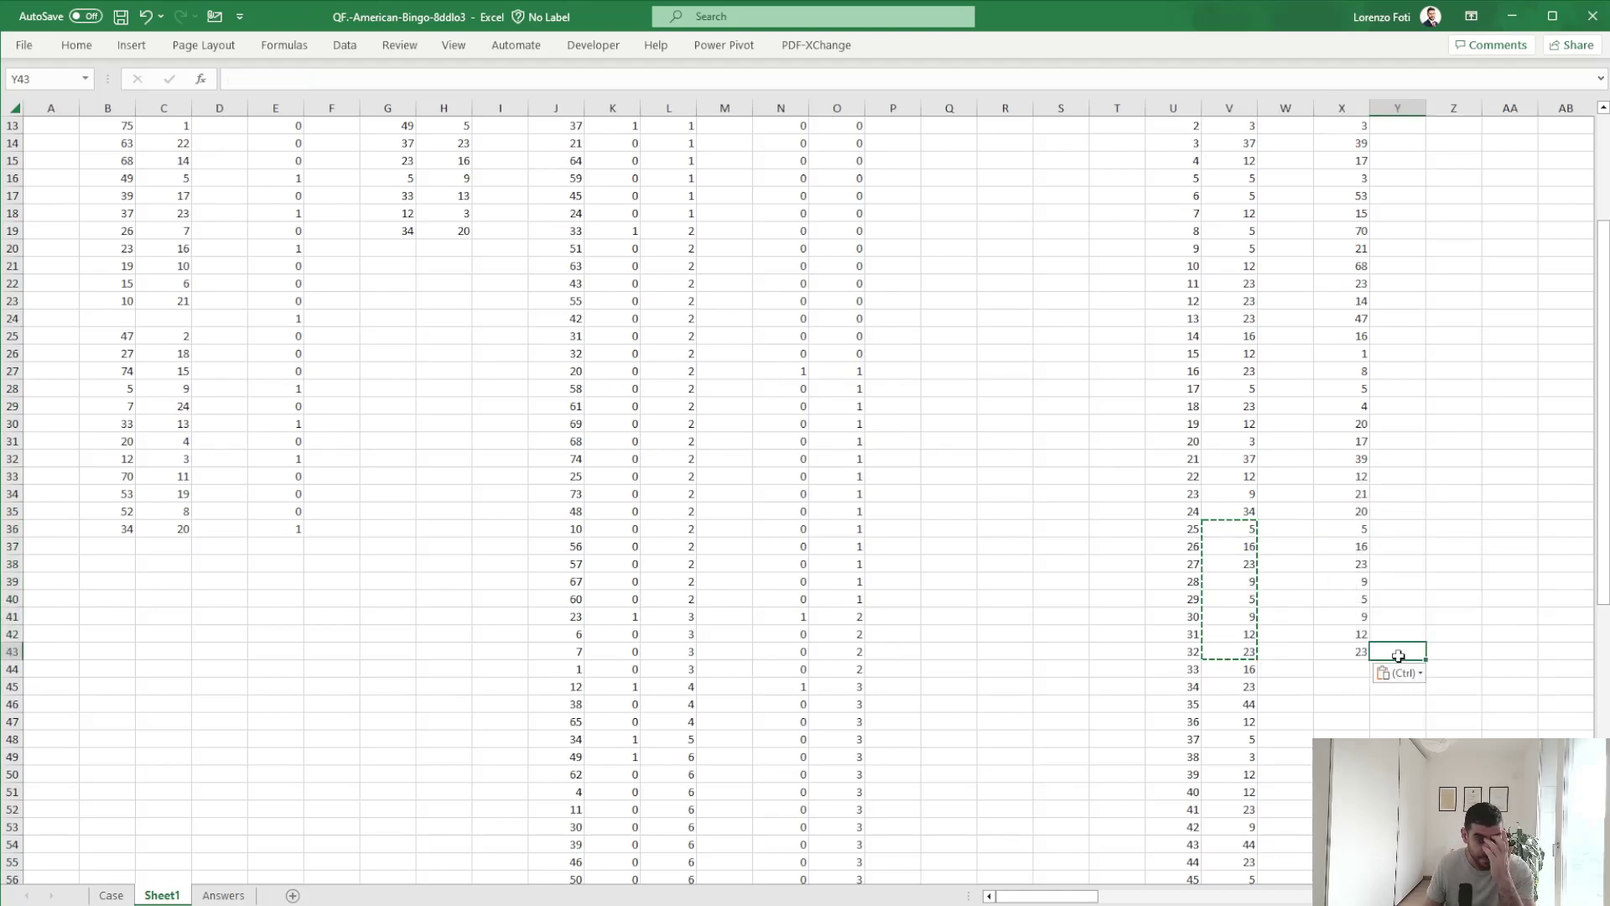
pyautogui.click(1043, 619)
pyautogui.moveTo(499, 477); pyautogui.dragTo(50, 143)
pyautogui.press('Escape')
pyautogui.scroll(4, 450, 246)
pyautogui.click(386, 342)
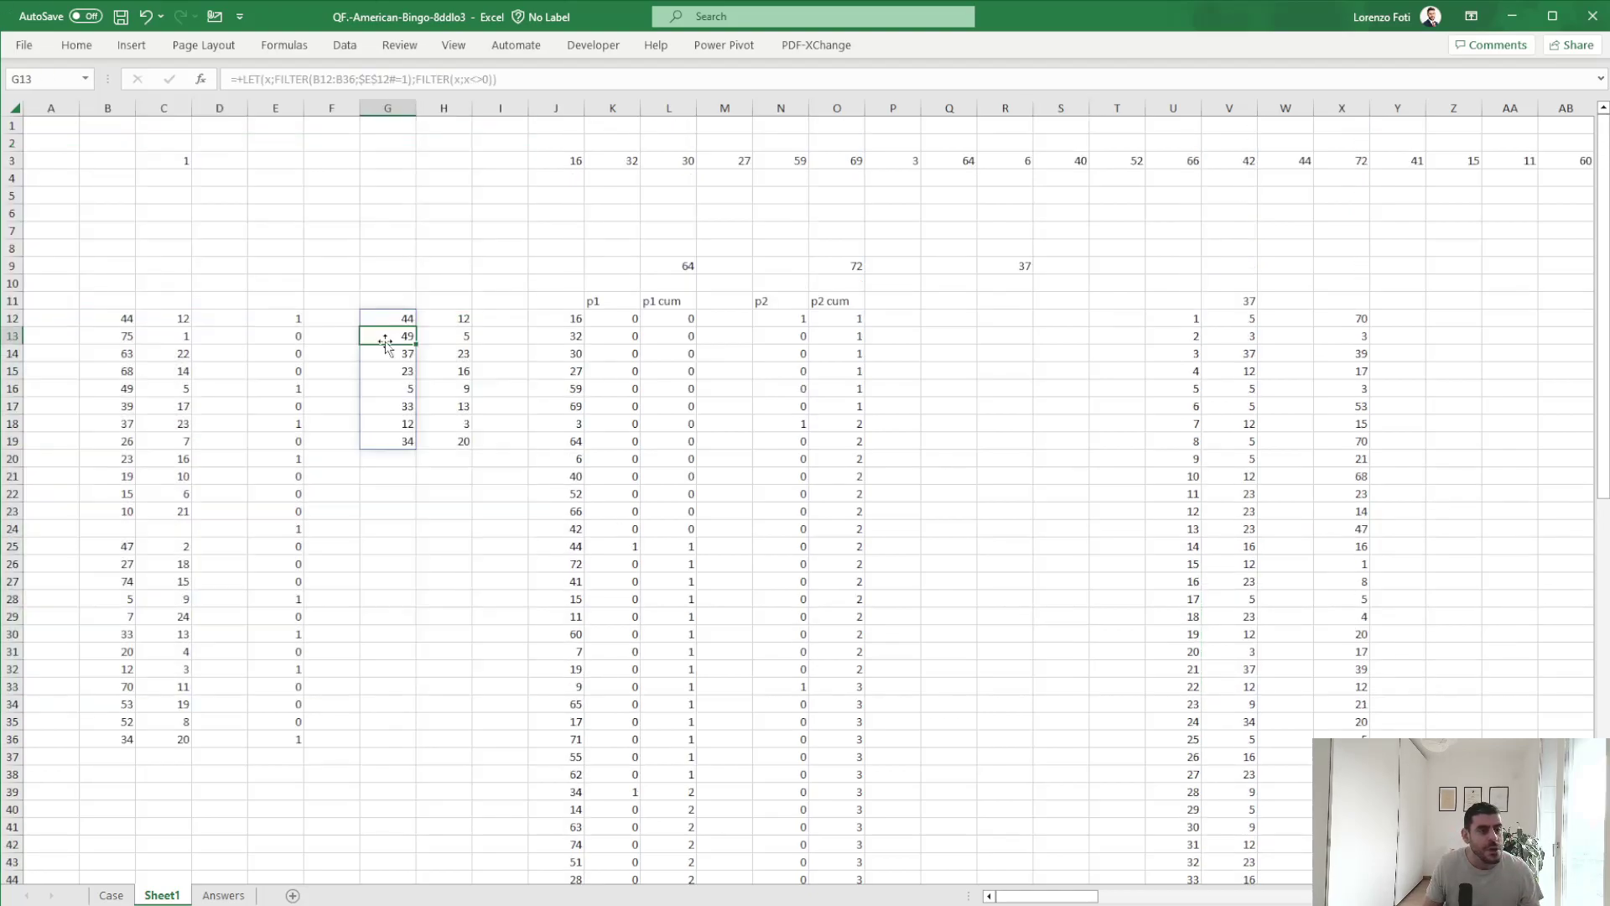
# Point the TOCOL formula in E12 at the Diamond pattern, Case!AA29:AE33.
pyautogui.click(298, 319)
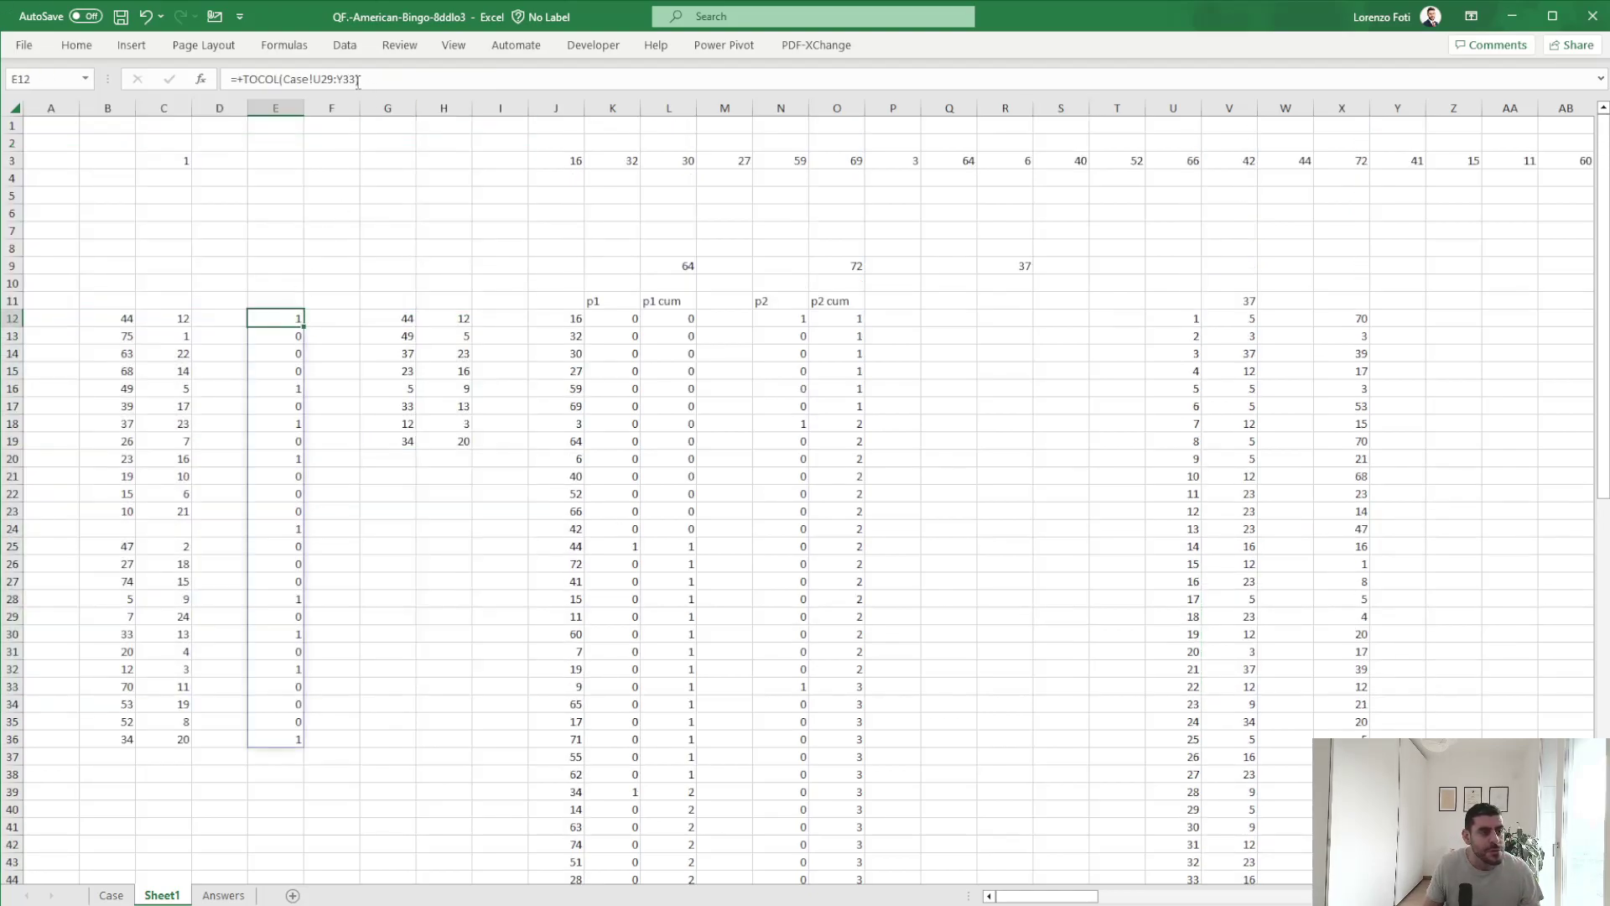
pyautogui.moveTo(357, 81); pyautogui.dragTo(300, 81)
pyautogui.press('BackSpace')
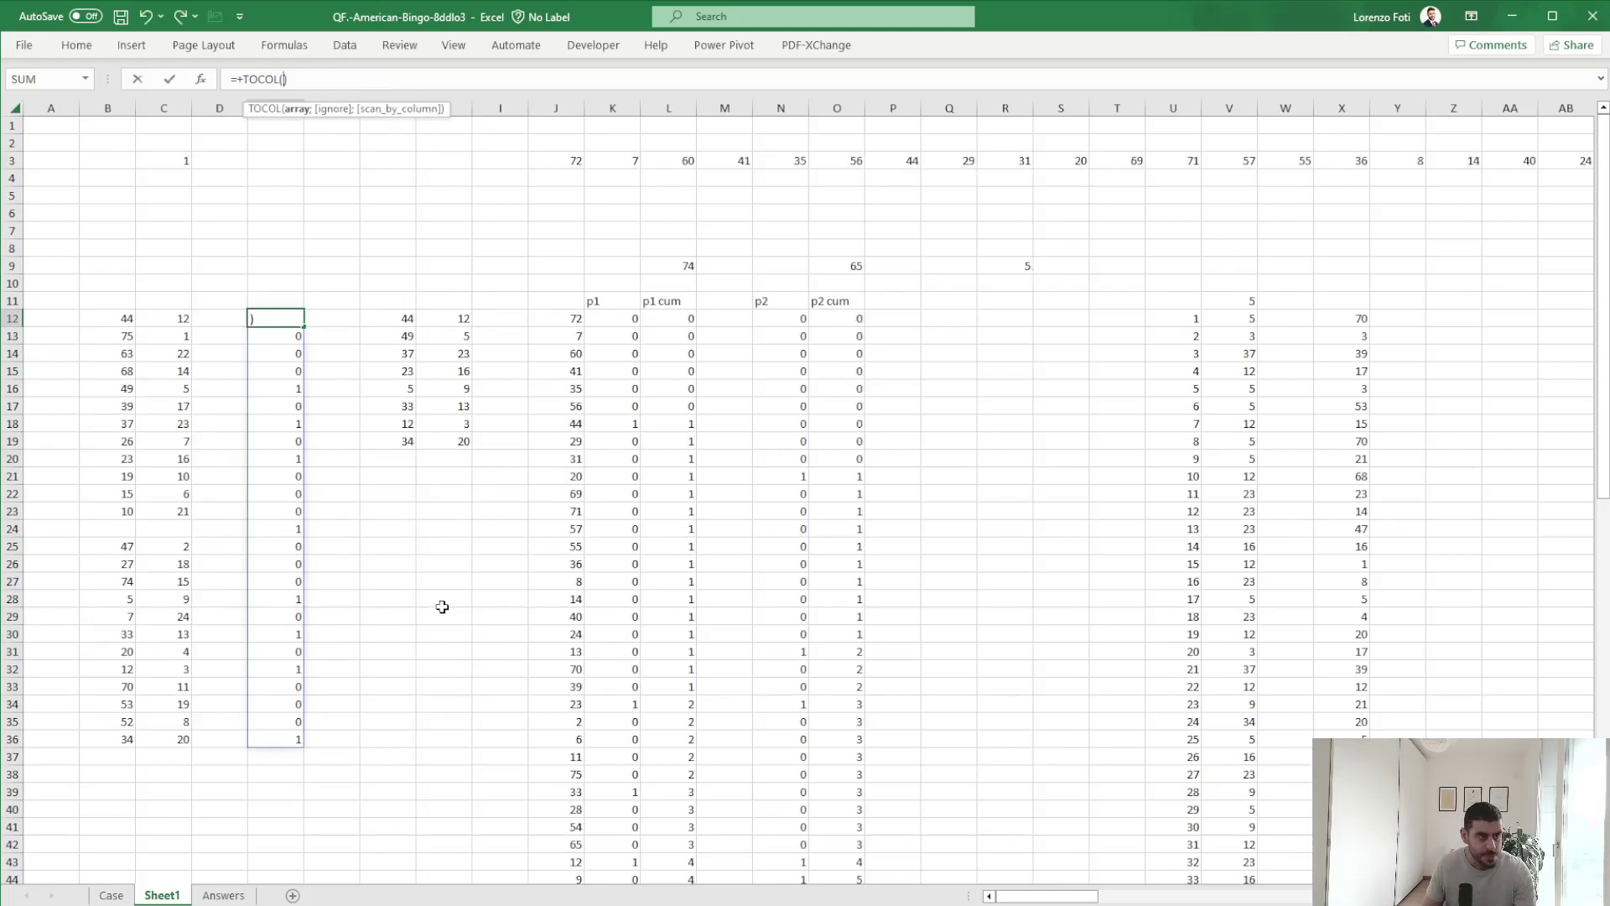
pyautogui.click(110, 895)
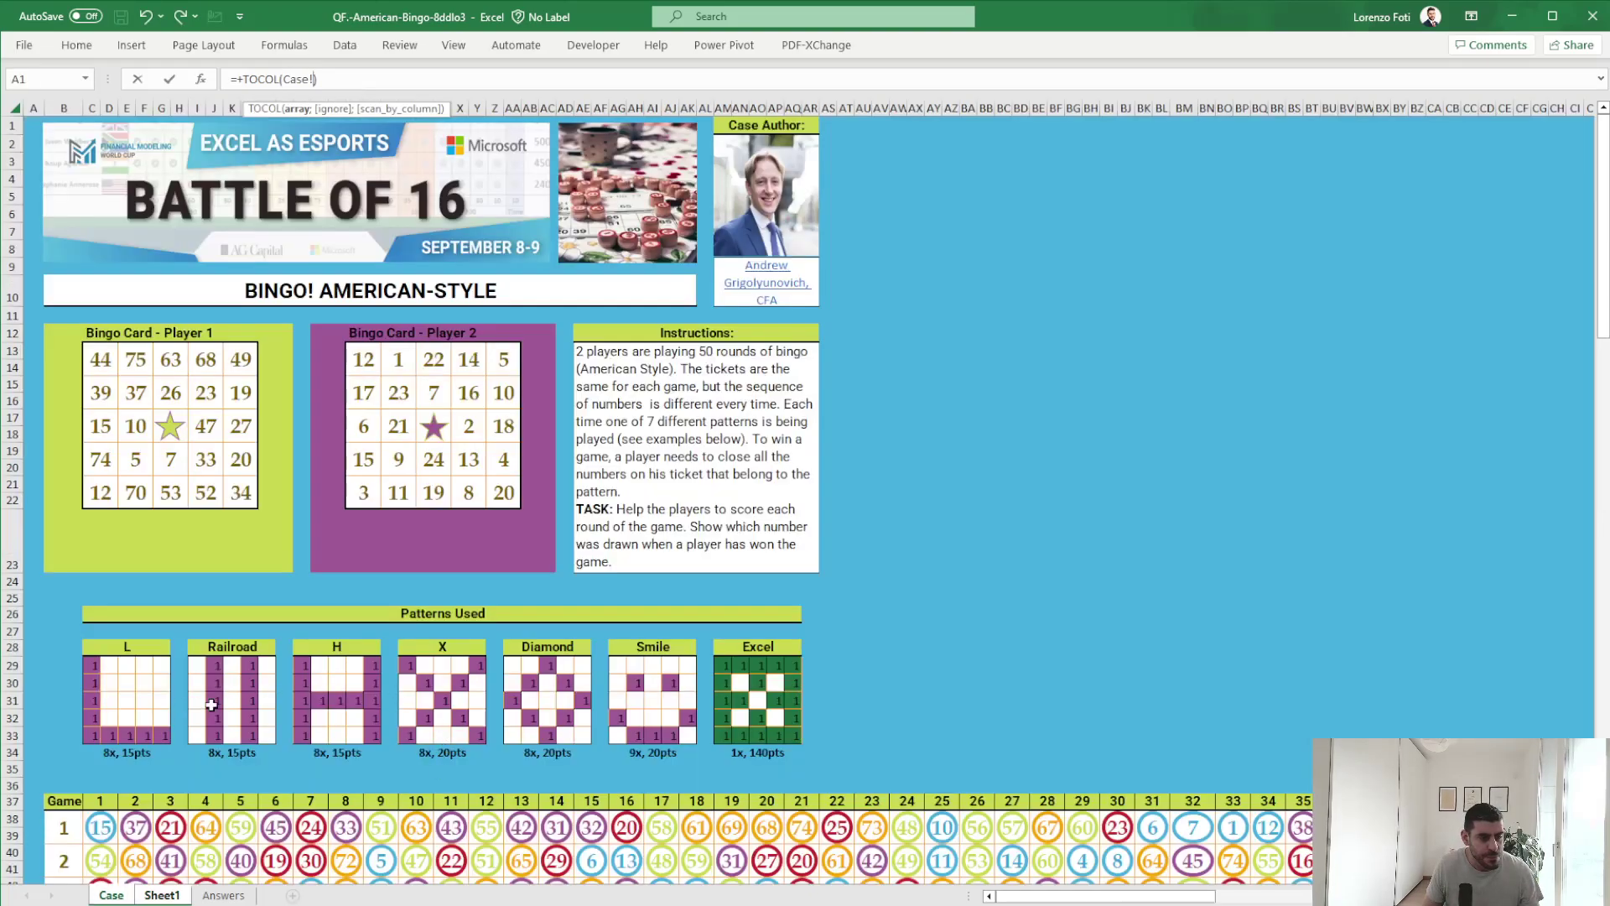
pyautogui.moveTo(513, 665); pyautogui.dragTo(582, 736)
pyautogui.press('Return')
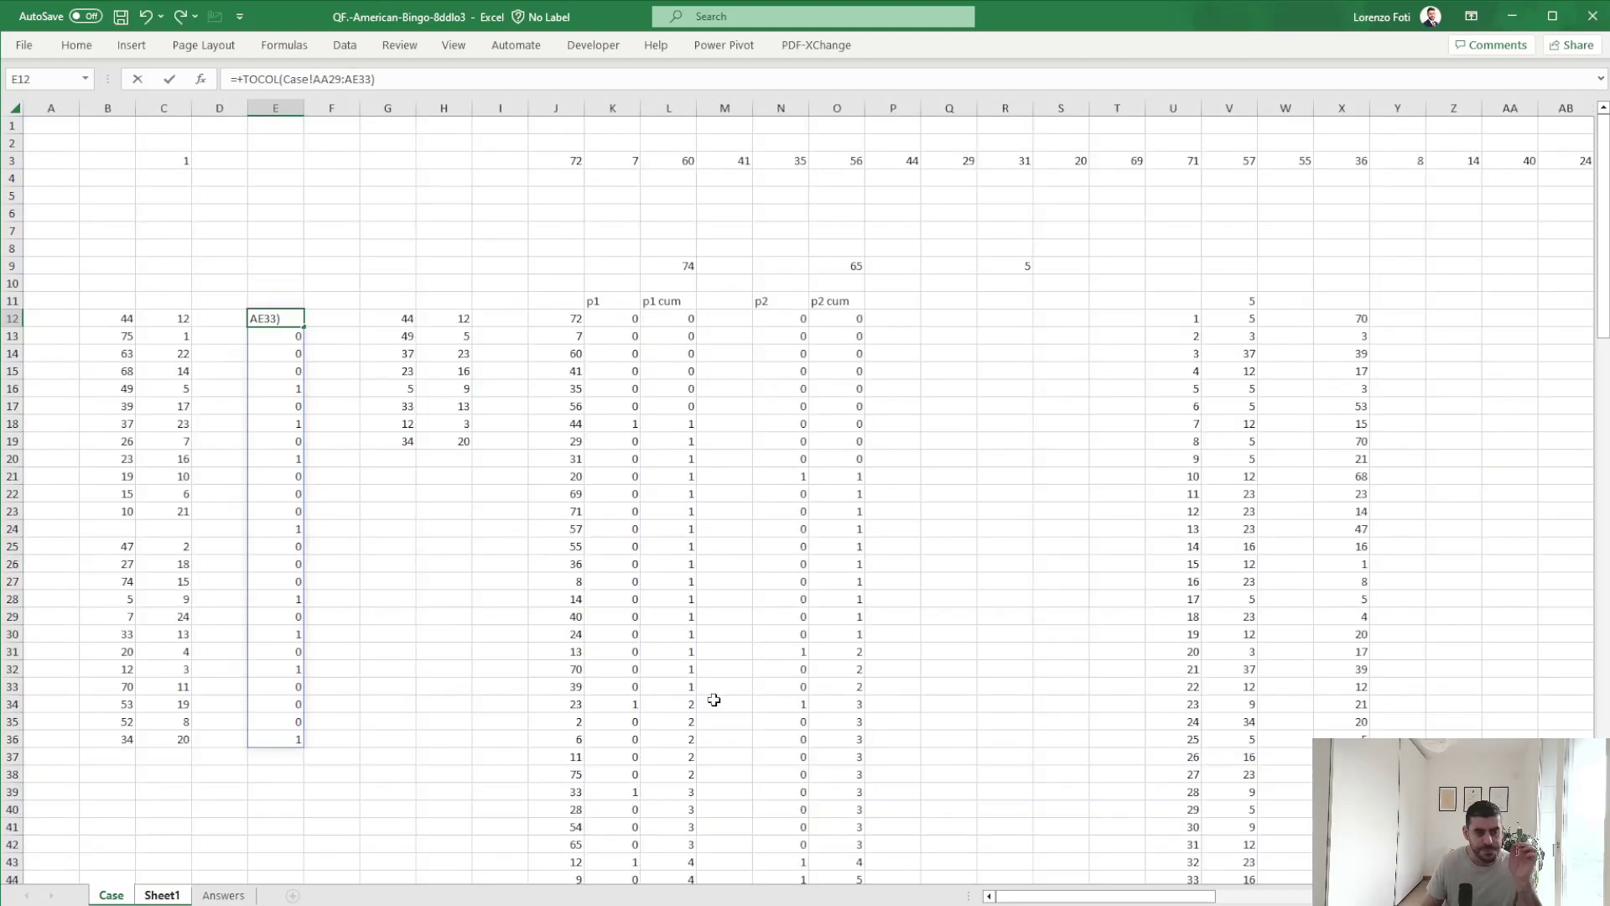
pyautogui.click(488, 560)
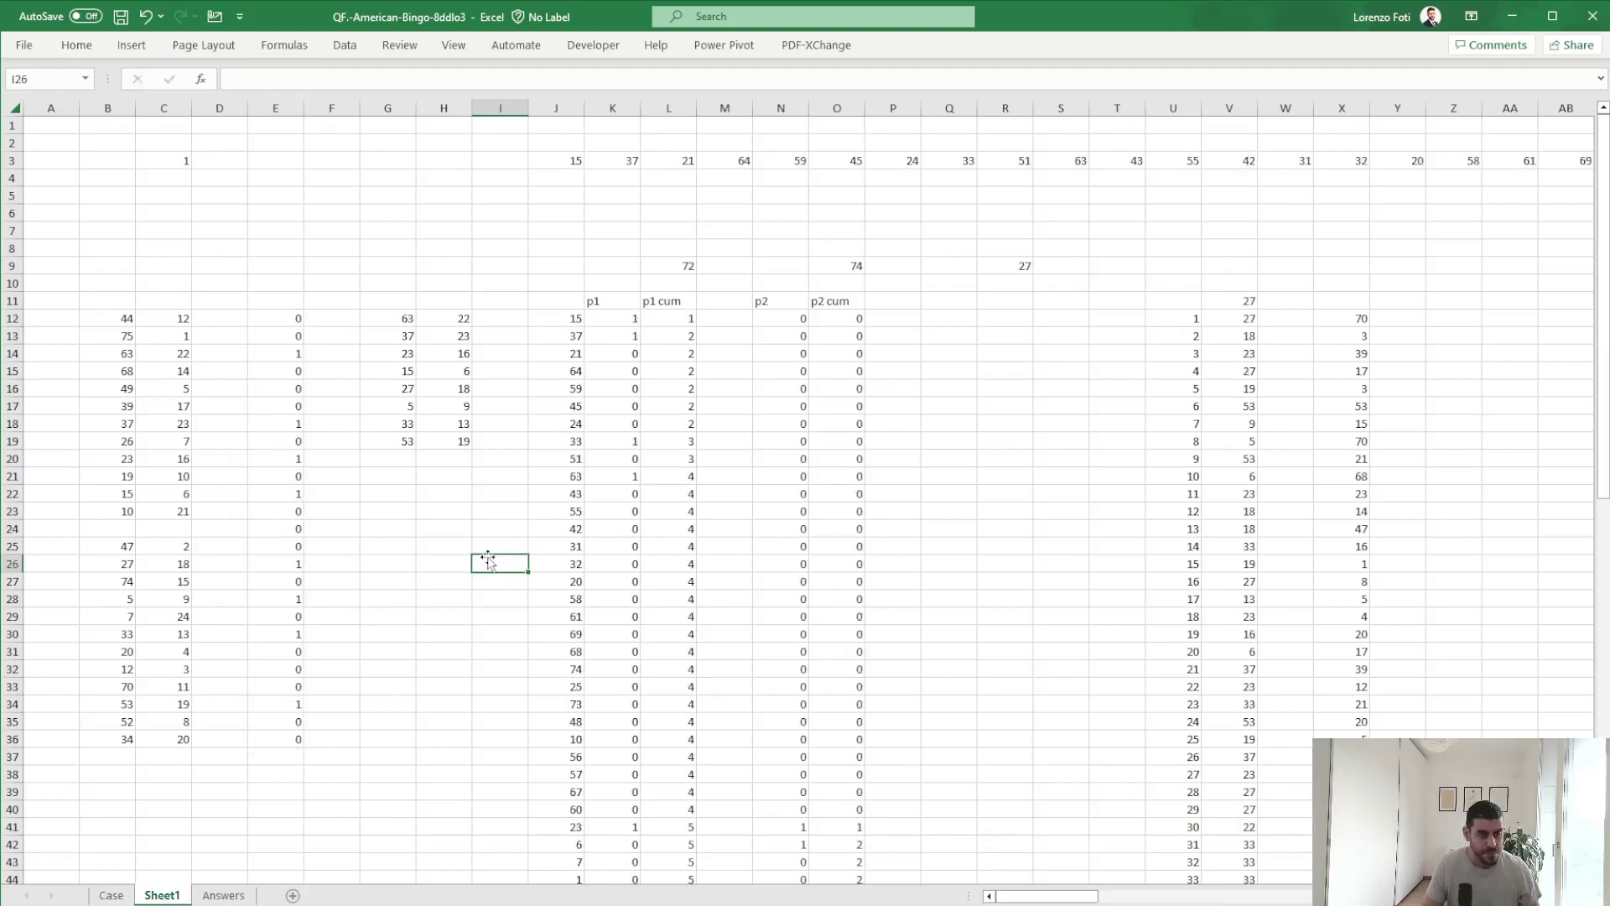
# Paste the Diamond pattern's winning numbers from V44:V51 as values into X44:X51.
pyautogui.scroll(-8, 1075, 625)
pyautogui.moveTo(1248, 459); pyautogui.dragTo(1247, 583)
pyautogui.hotkey('ctrl', 'c')
pyautogui.rightClick(1361, 461)
pyautogui.click(1432, 580)
pyautogui.click(1391, 621)
pyautogui.moveTo(1251, 602); pyautogui.dragTo(1247, 755)
pyautogui.click(1114, 735)
pyautogui.scroll(8, 220, 665)
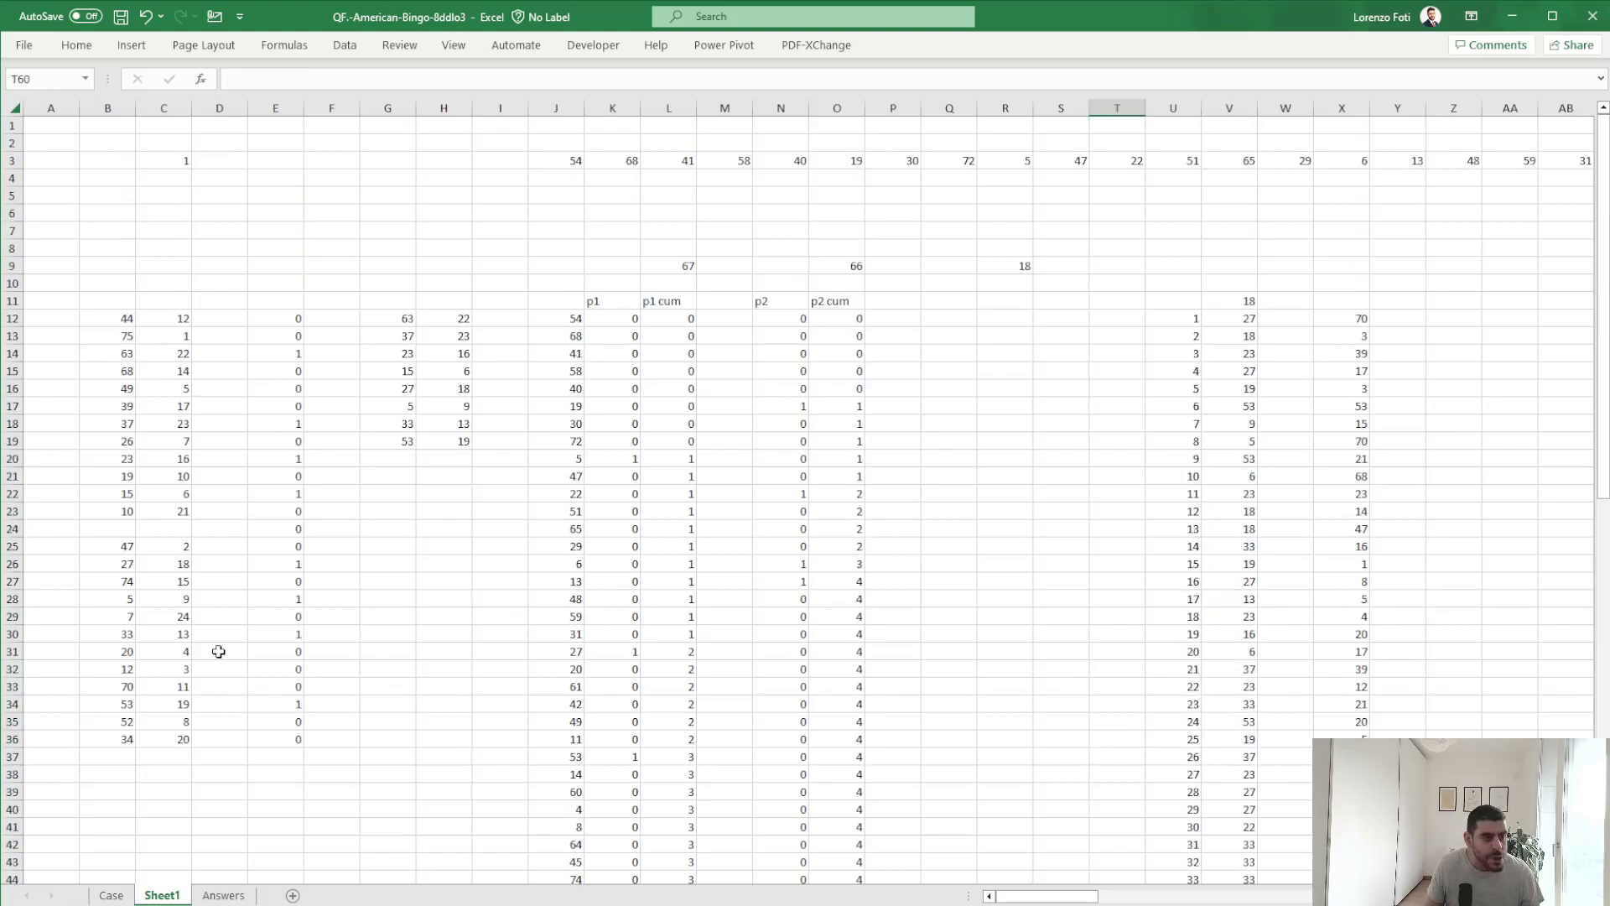
# Point the TOCOL formula in E12 at the Smile pattern, Case!AG29:AK33.
pyautogui.click(275, 318)
pyautogui.click(342, 78)
pyautogui.moveTo(373, 79); pyautogui.dragTo(304, 80)
pyautogui.press('BackSpace')
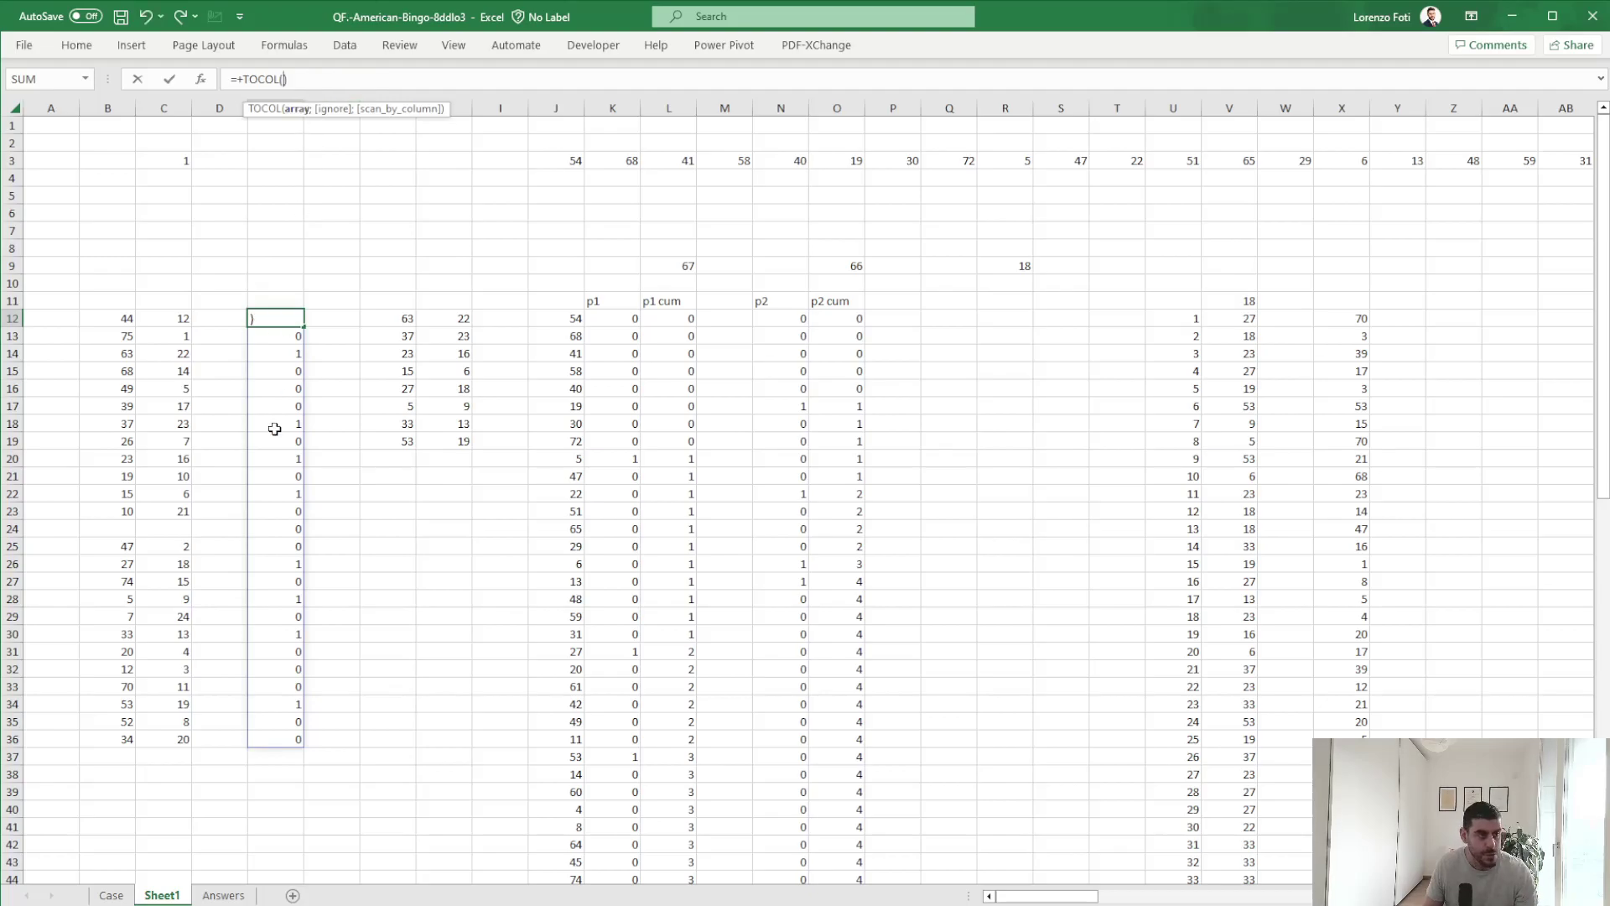
pyautogui.click(112, 896)
pyautogui.moveTo(616, 661); pyautogui.dragTo(693, 732)
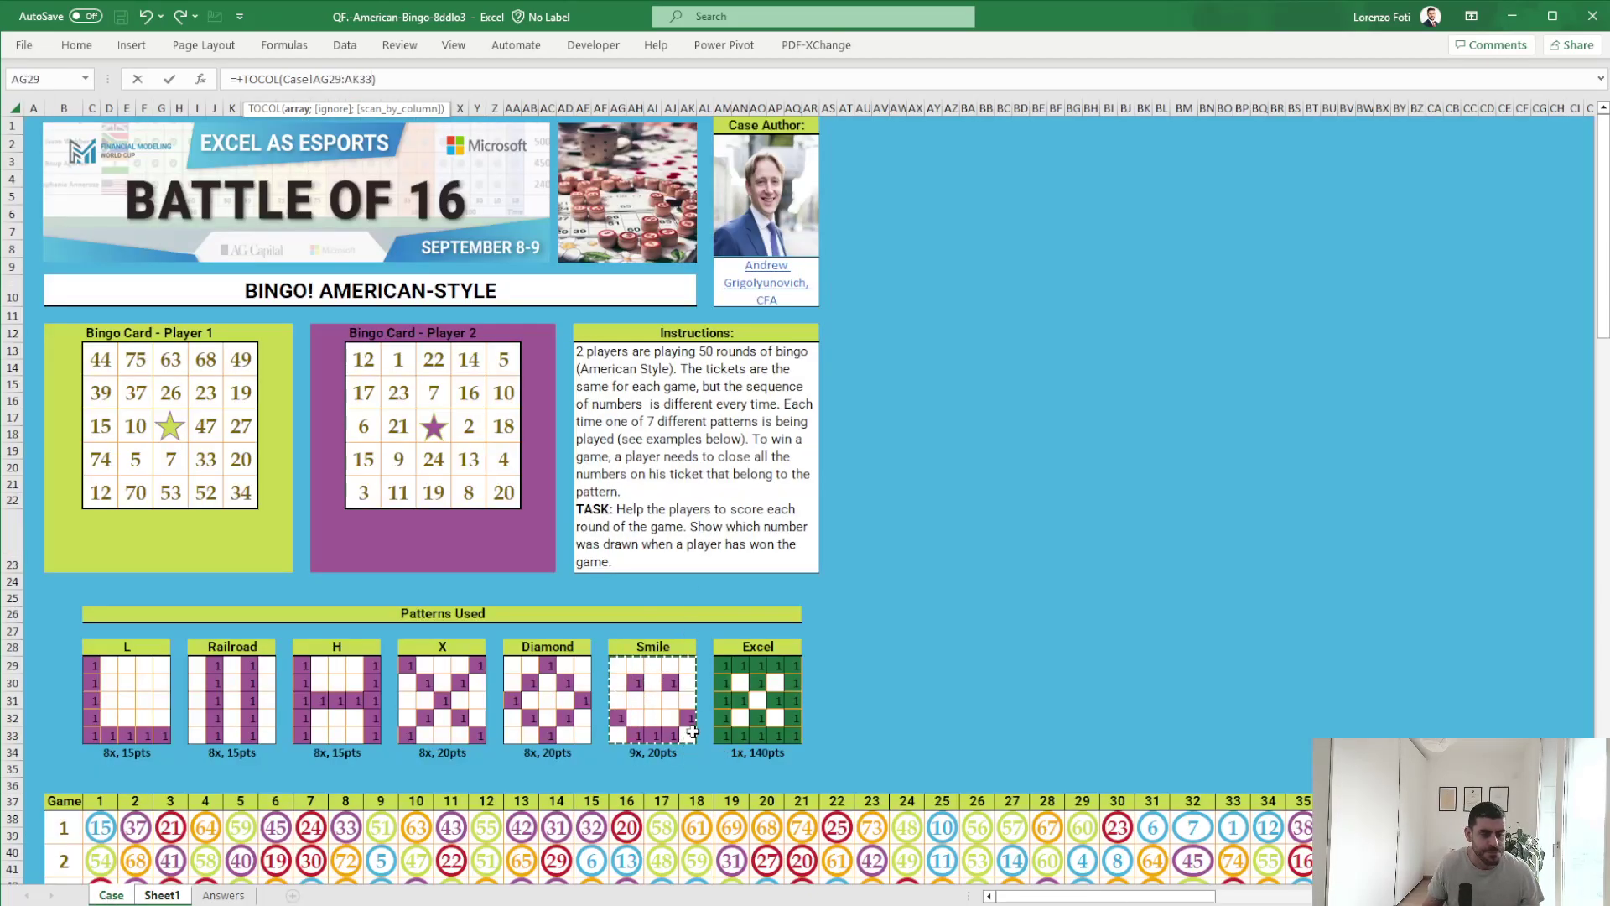
pyautogui.press('Return')
# Recalculate the data table and paste the Smile pattern's winning numbers from V52:V60 as values into X52:X60.
pyautogui.click(460, 511)
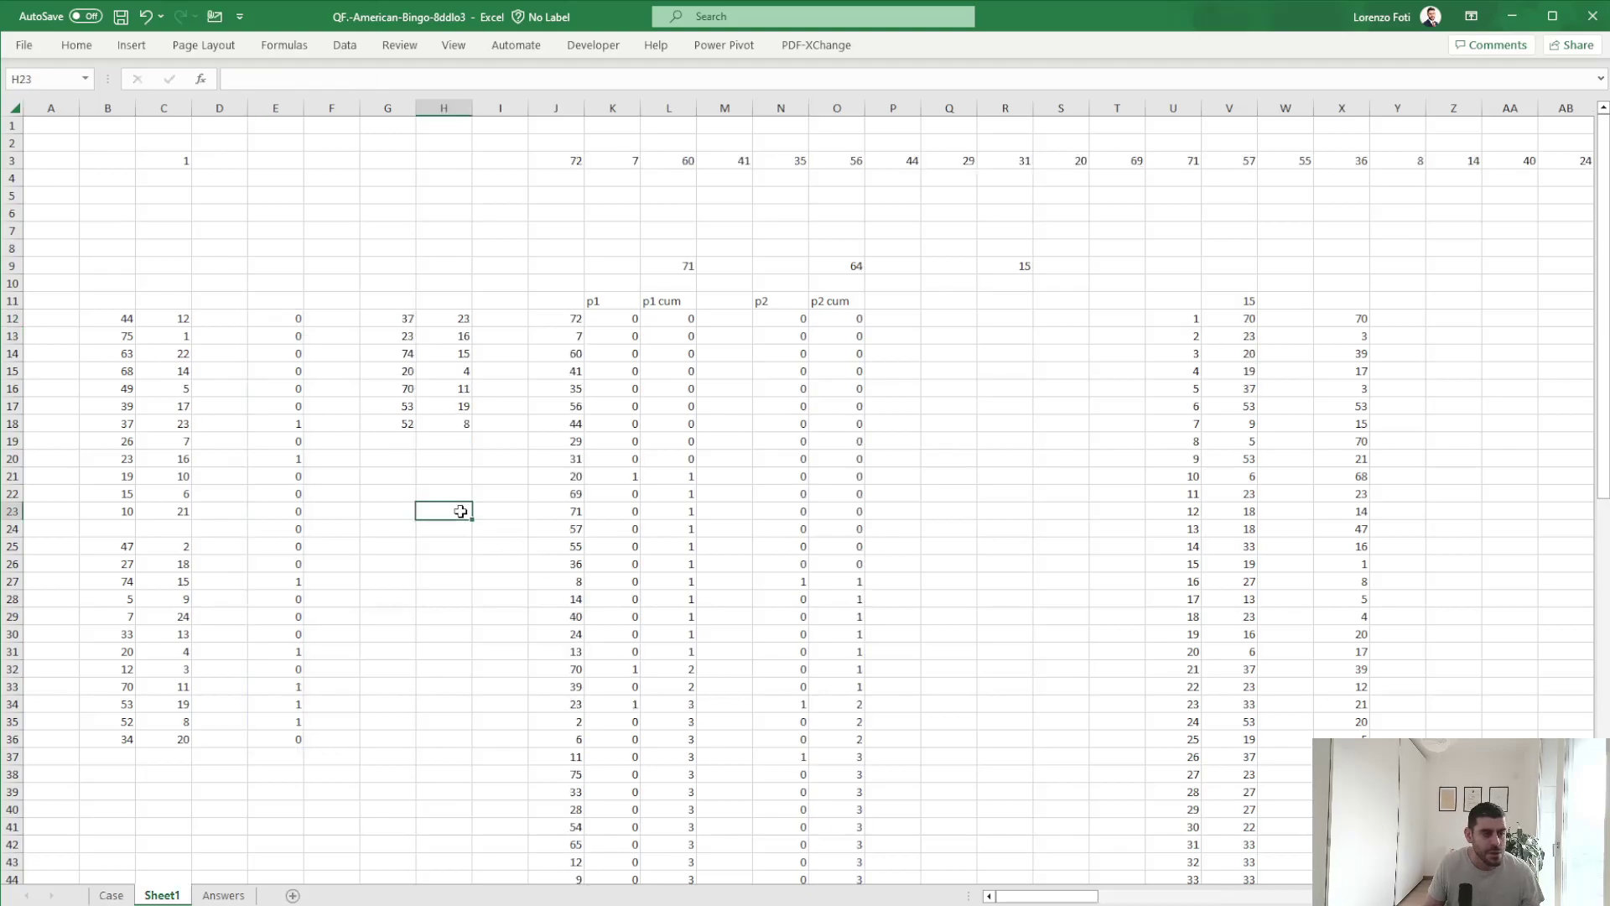
pyautogui.hotkey('alt', 'm')
pyautogui.press('x')
pyautogui.press('a')
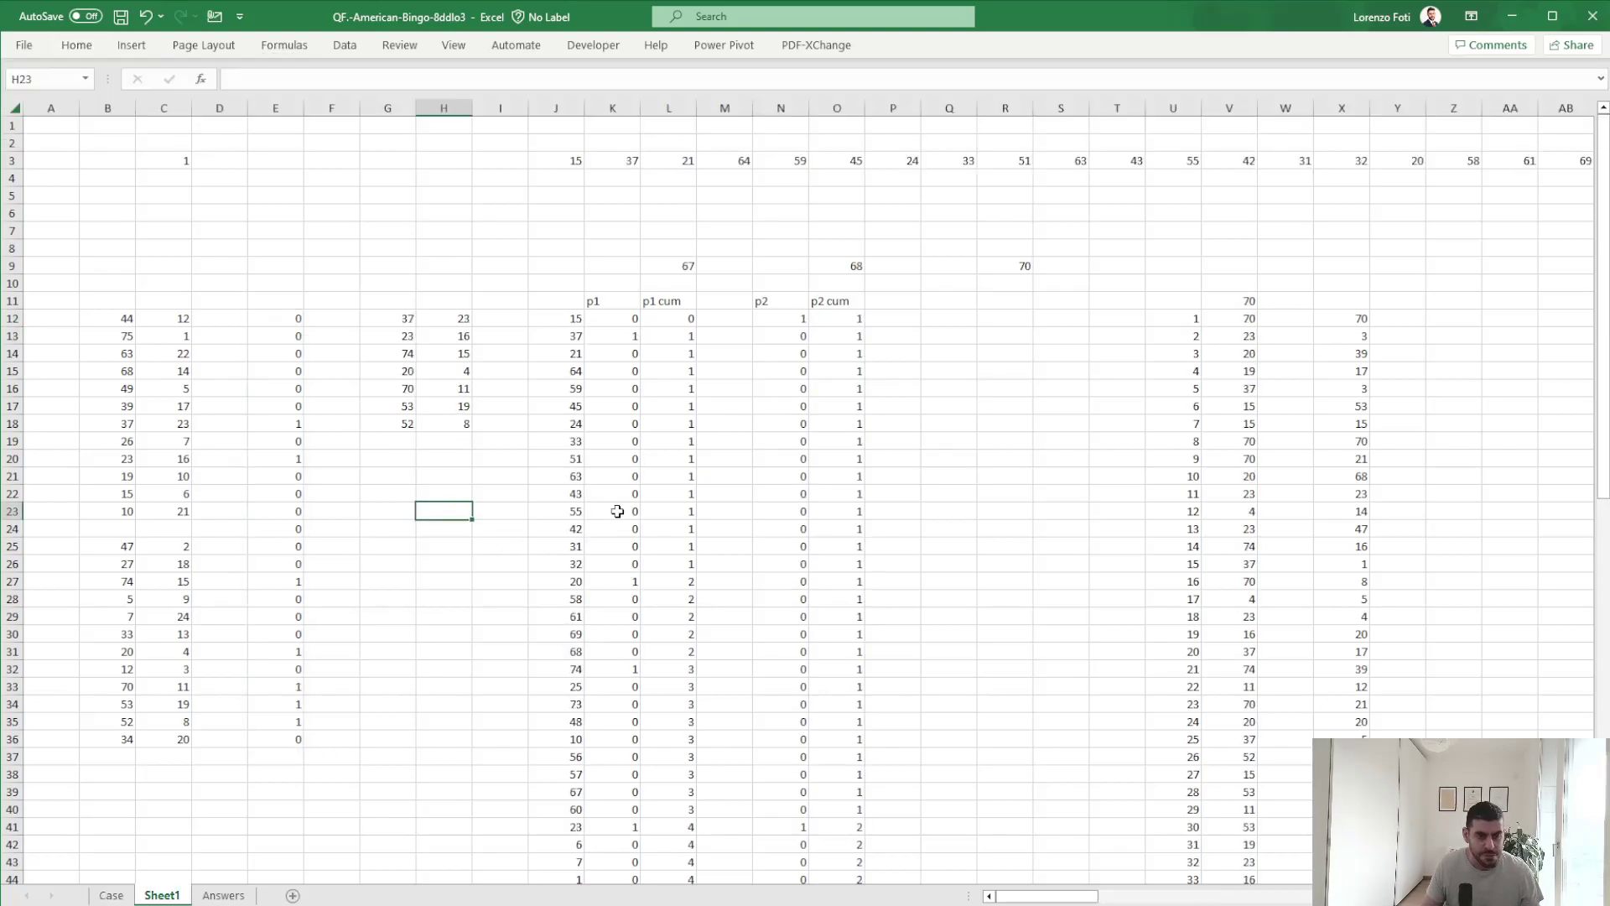
pyautogui.scroll(-9, 972, 518)
pyautogui.moveTo(1250, 547); pyautogui.dragTo(1250, 686)
pyautogui.hotkey('ctrl', 'c')
pyautogui.click(1359, 546)
pyautogui.rightClick(1361, 543)
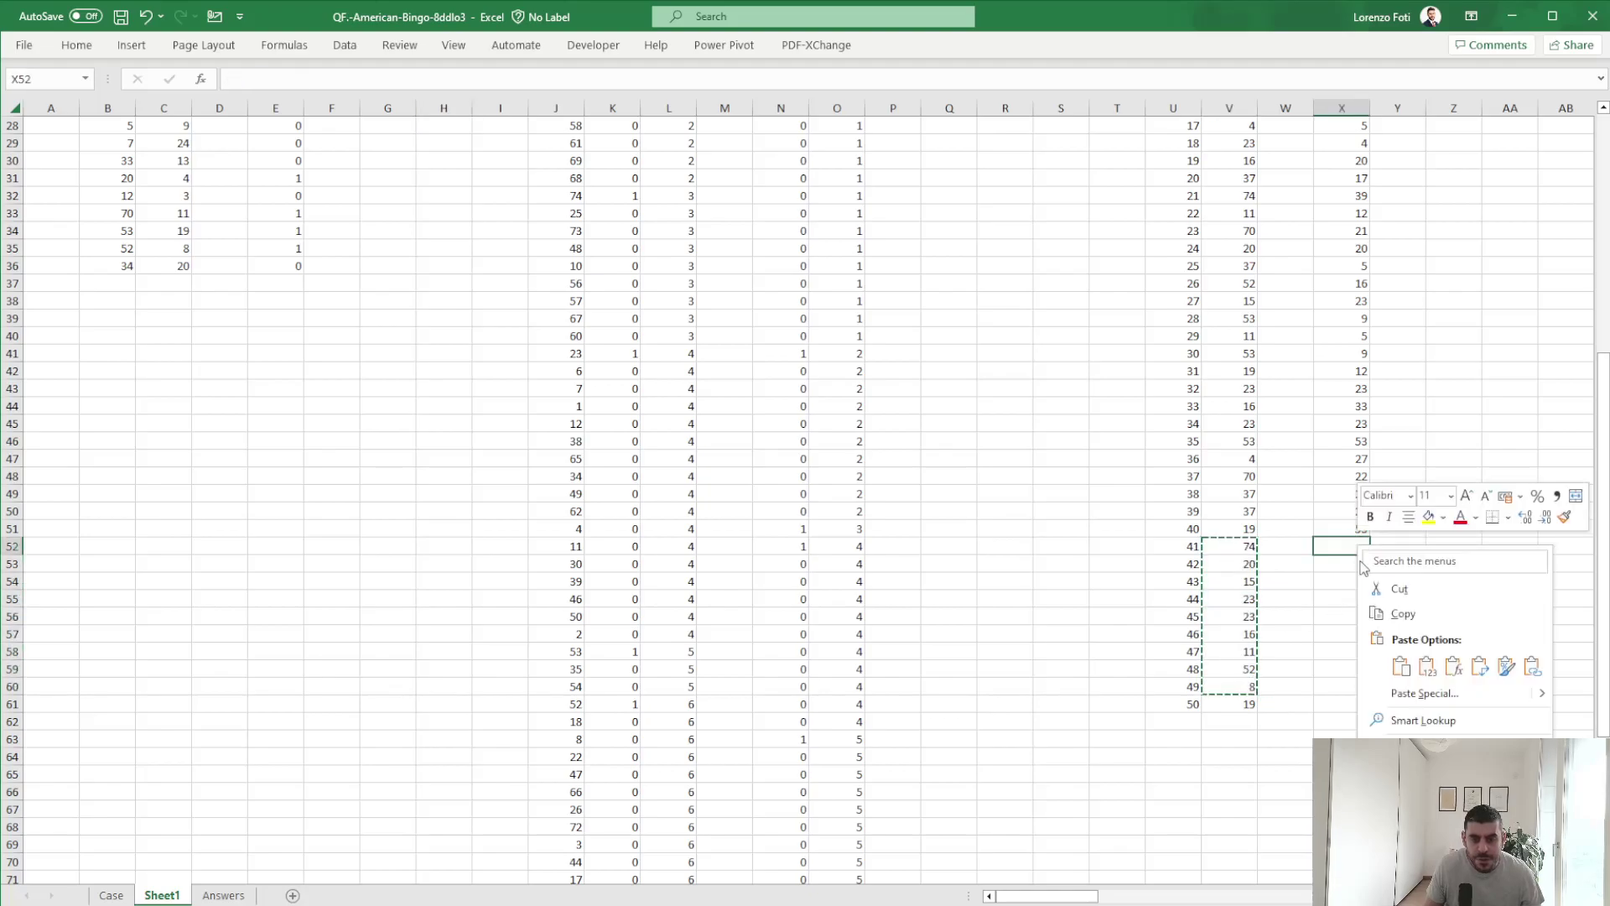
pyautogui.click(1418, 665)
pyautogui.click(1402, 657)
pyautogui.press('Escape')
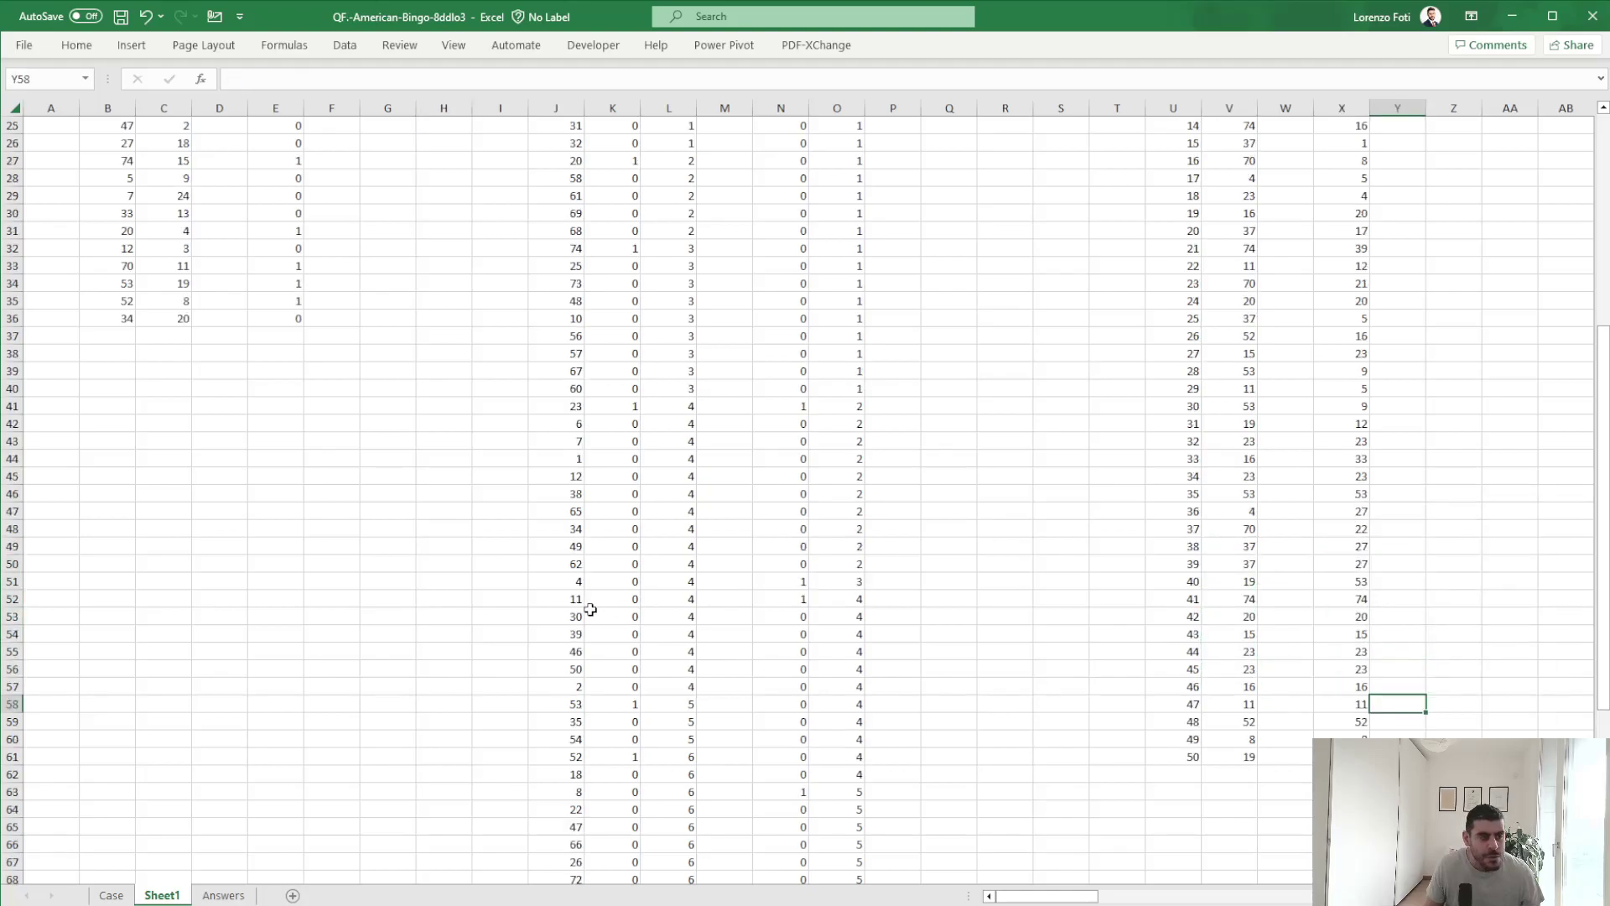
# Point the TOCOL formula in E12 at the Excel pattern, Case!AM29:AQ33.
pyautogui.scroll(9, 586, 612)
pyautogui.click(293, 319)
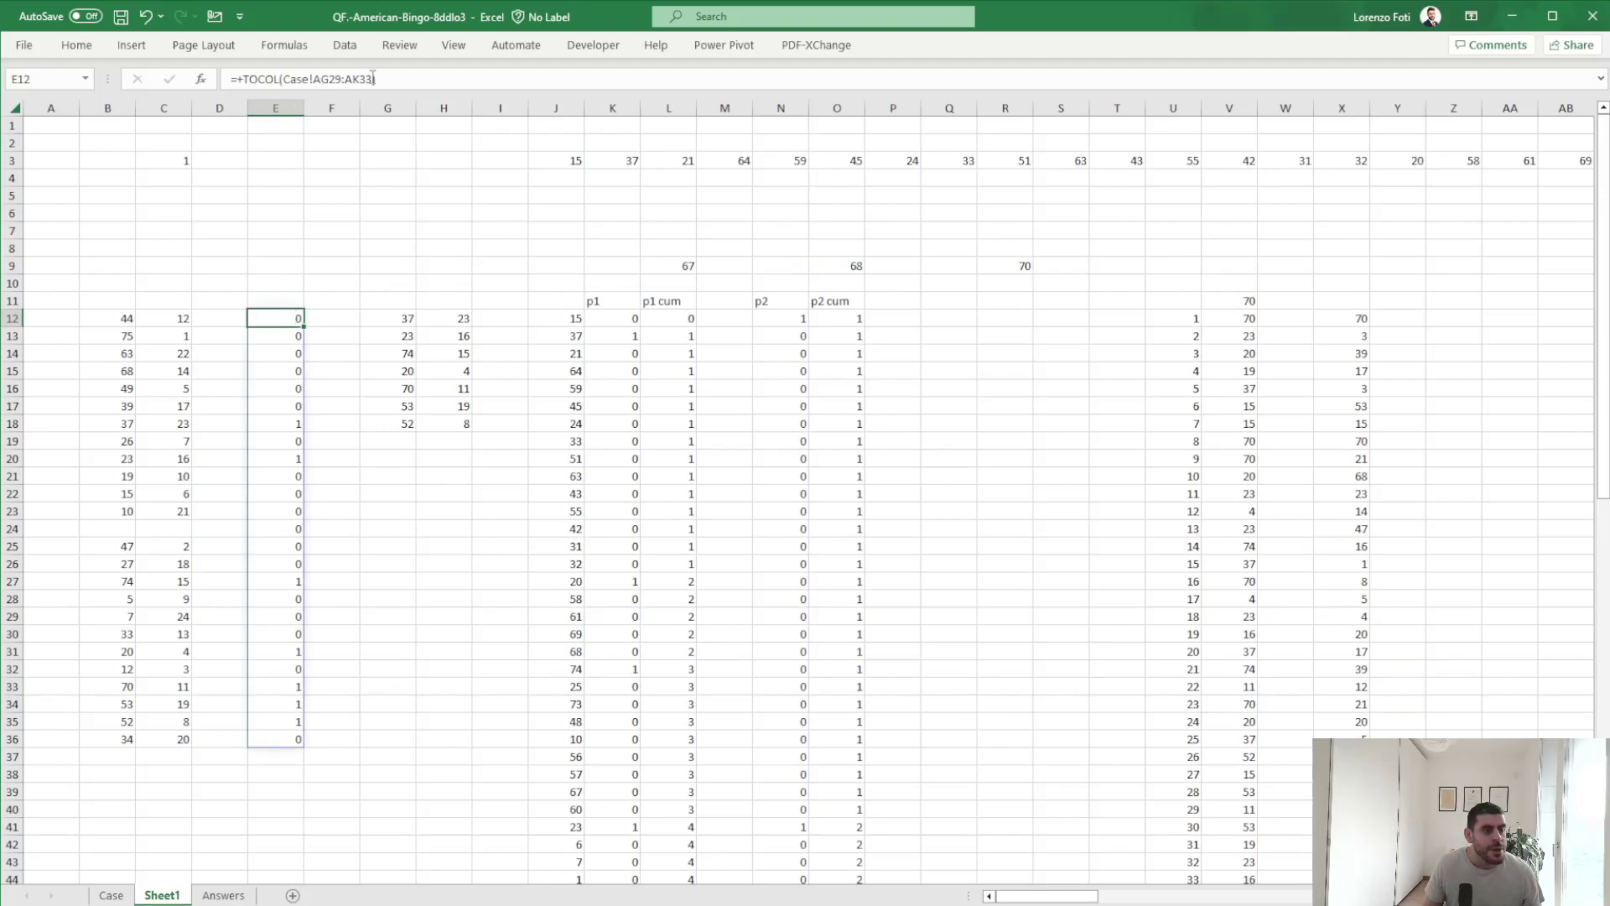
pyautogui.moveTo(374, 79); pyautogui.dragTo(283, 79)
pyautogui.press('BackSpace')
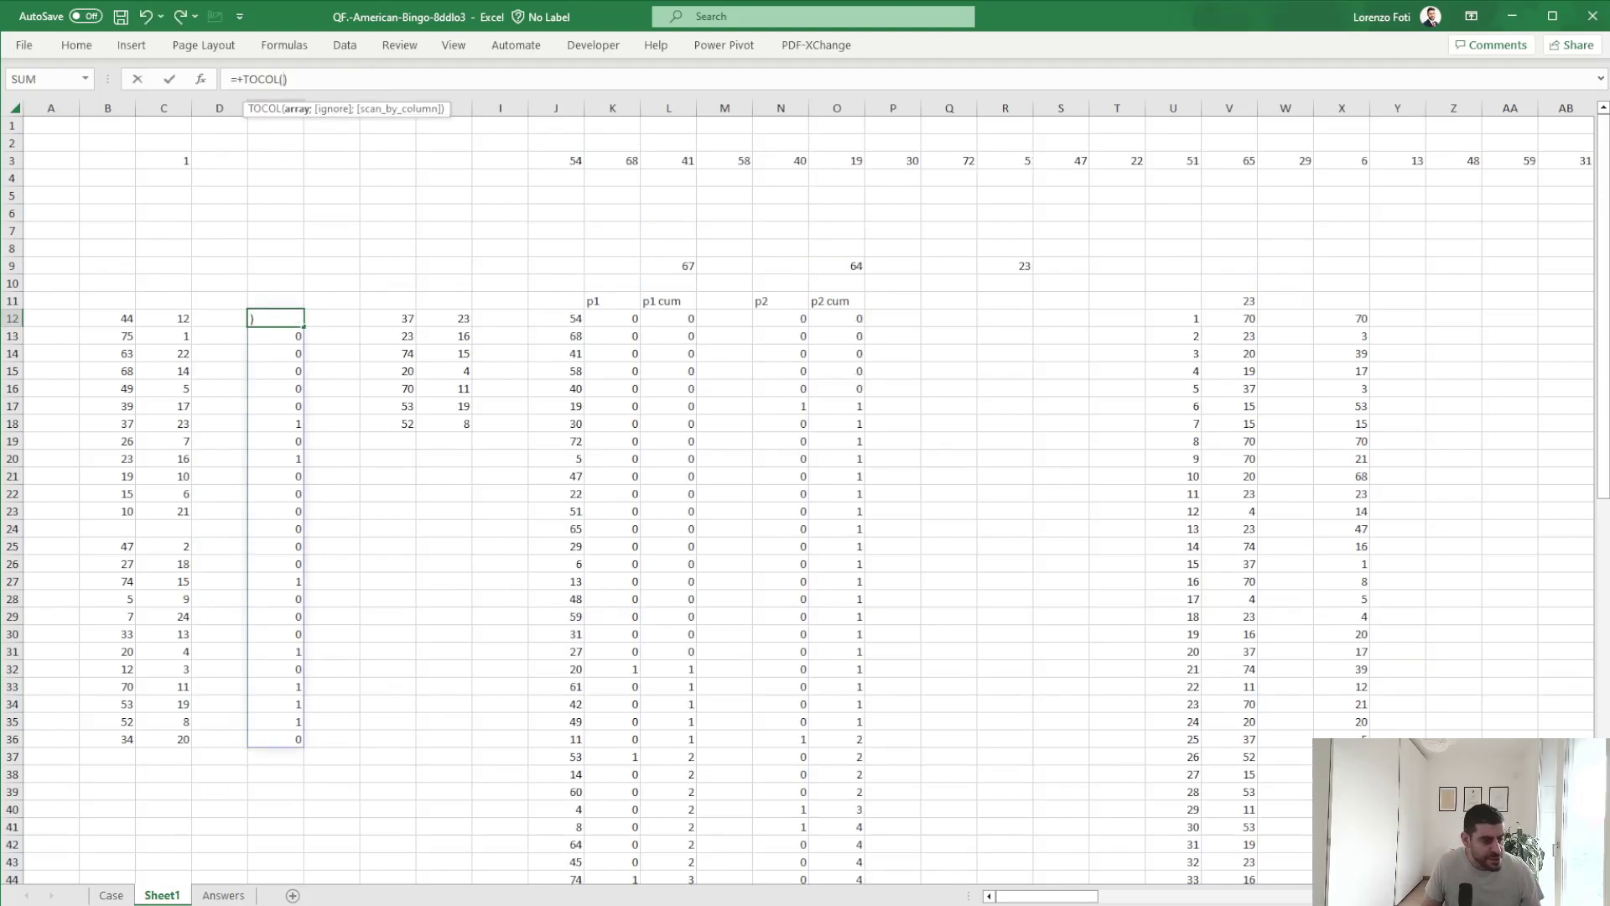
pyautogui.click(111, 895)
pyautogui.moveTo(726, 665); pyautogui.dragTo(794, 736)
pyautogui.press('Return')
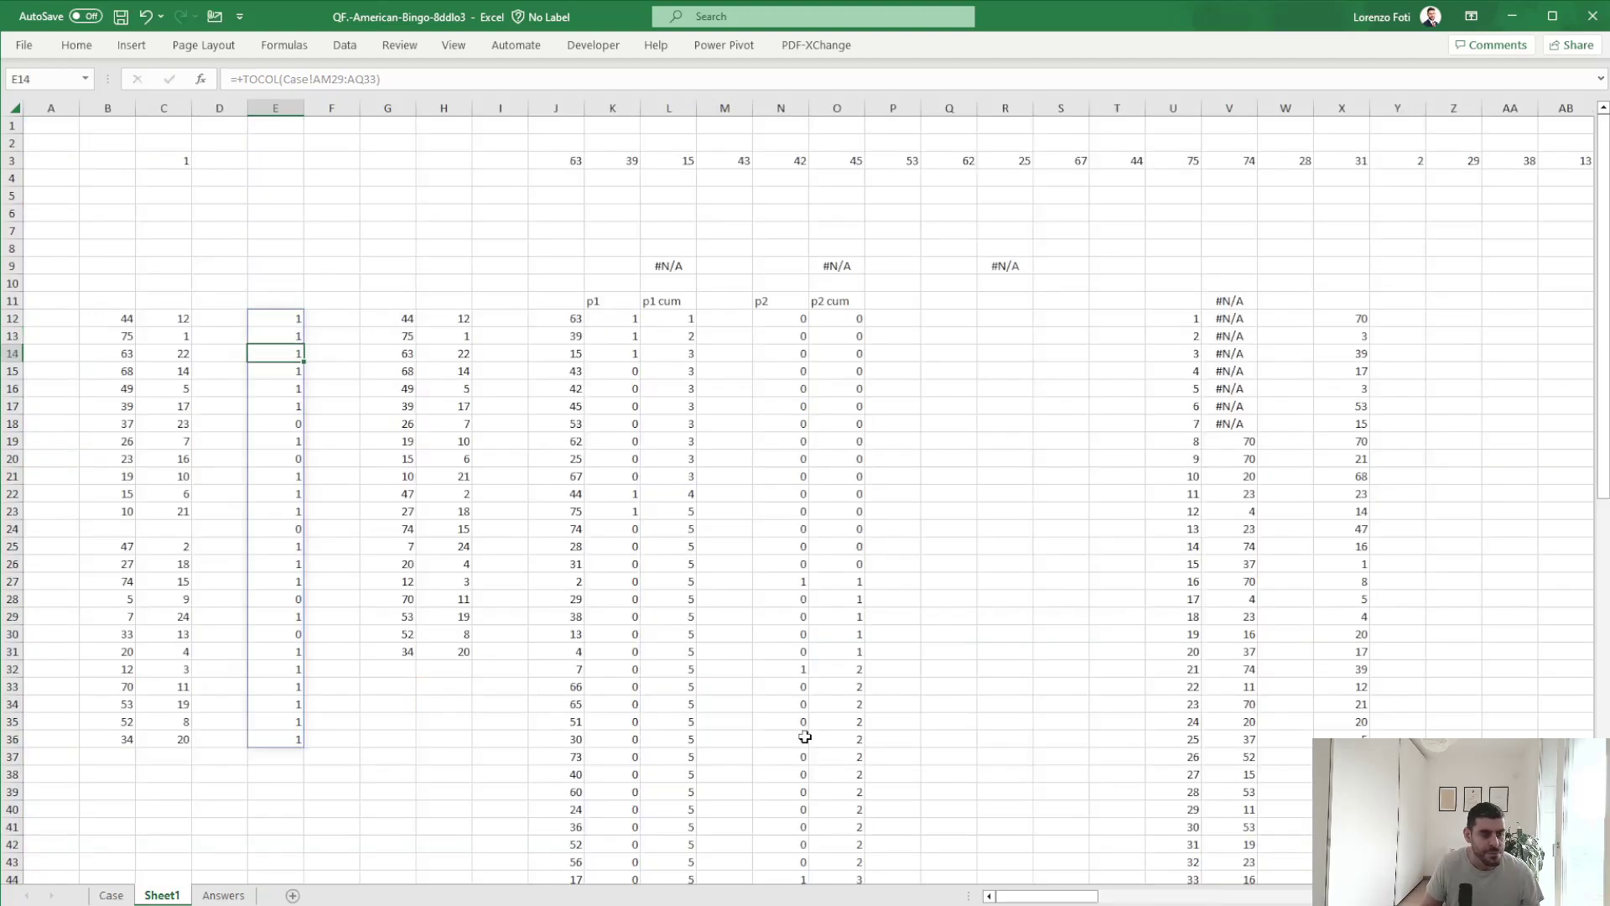
pyautogui.press('Down')
pyautogui.press('Right')
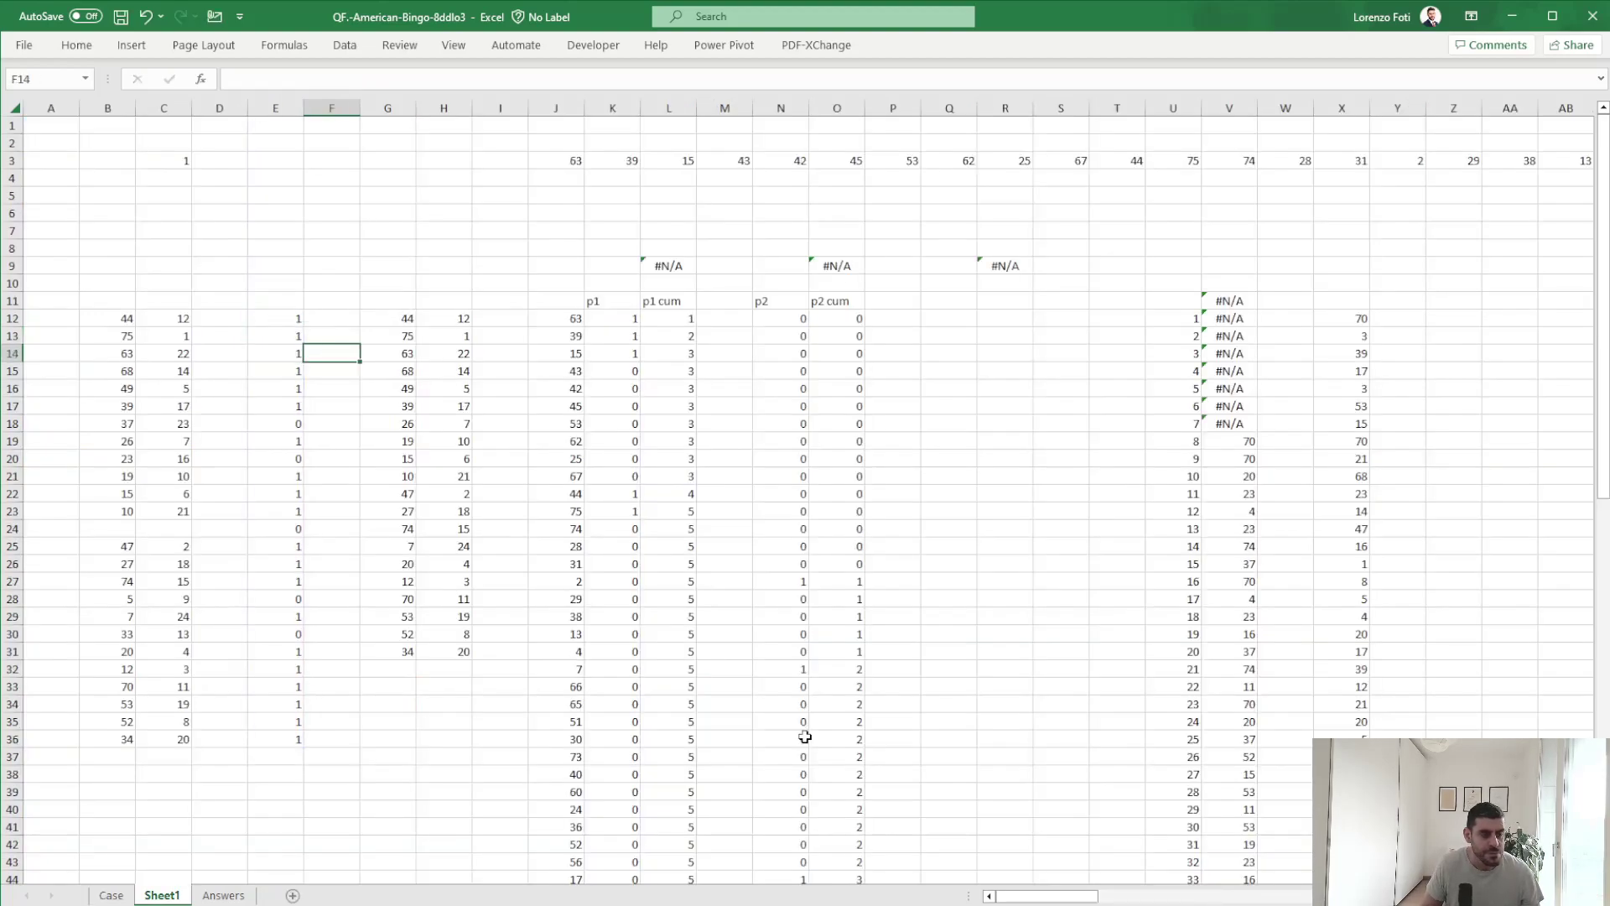
# Recalculate the workbook and examine the L9 match formula against the patterns and drawn games on the Case sheet.
pyautogui.click(673, 265)
pyautogui.click(449, 78)
pyautogui.press('Escape')
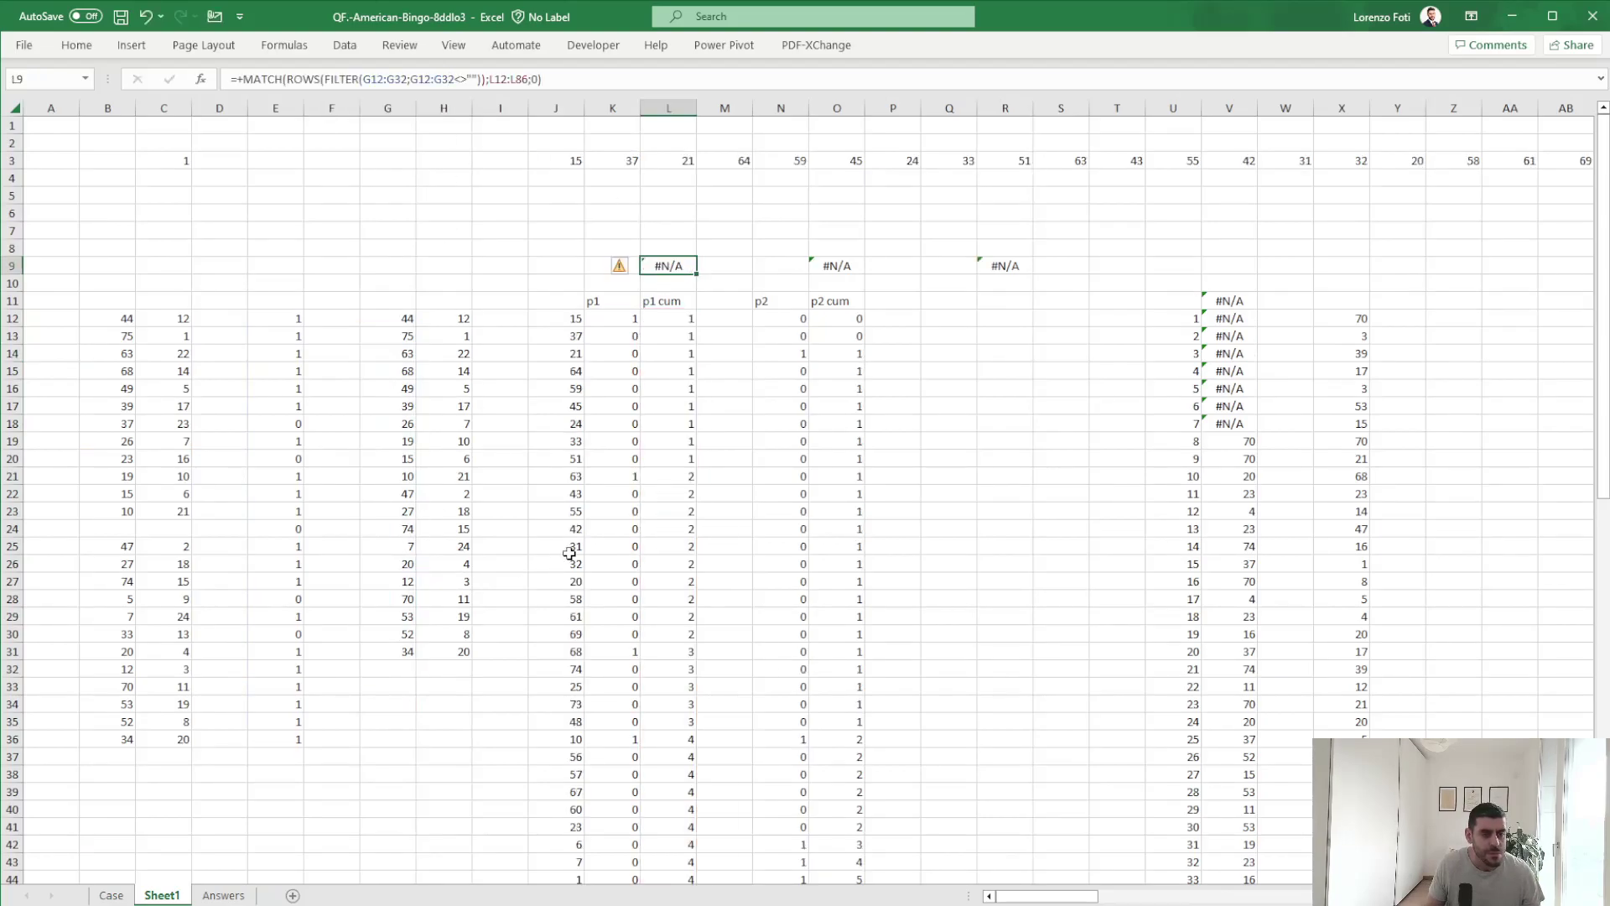
pyautogui.click(119, 896)
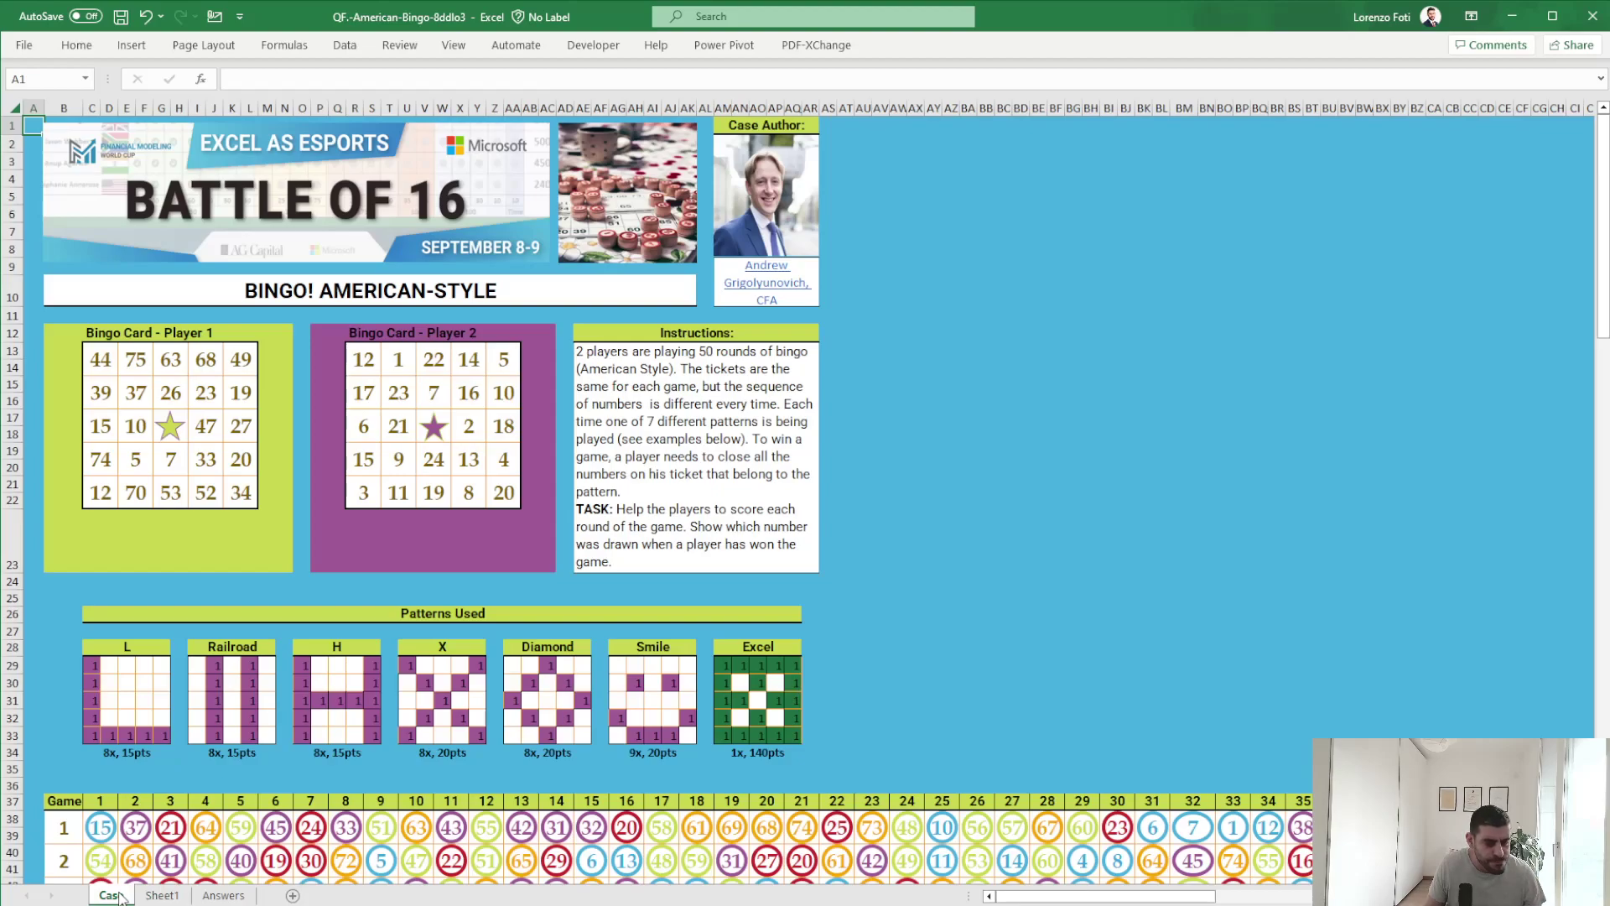
pyautogui.click(162, 895)
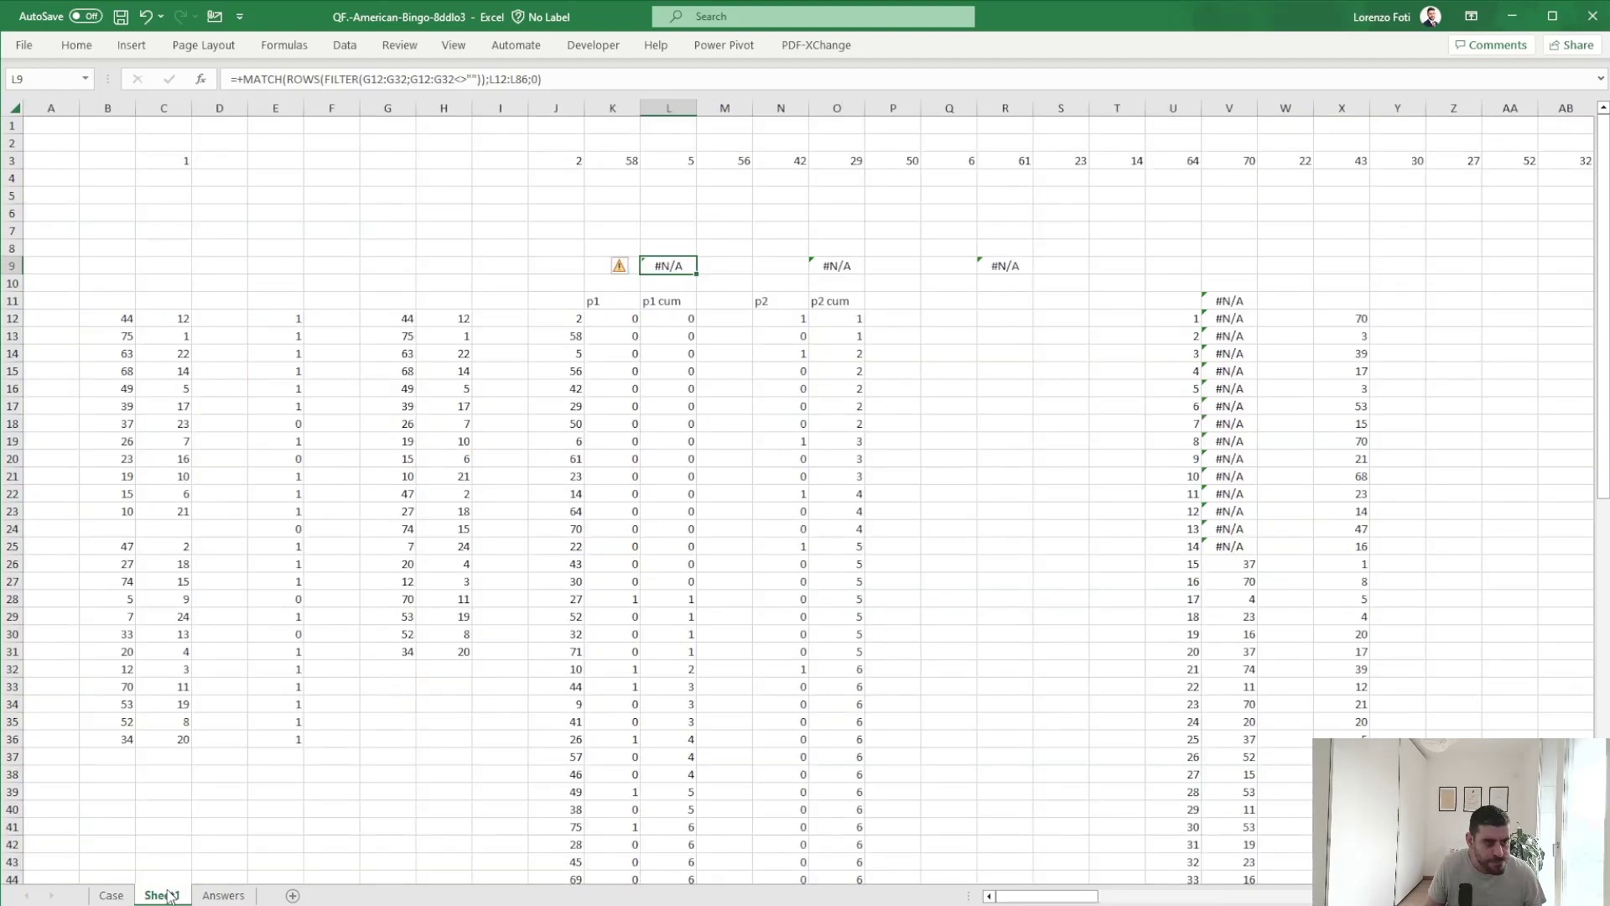
pyautogui.press('F9')
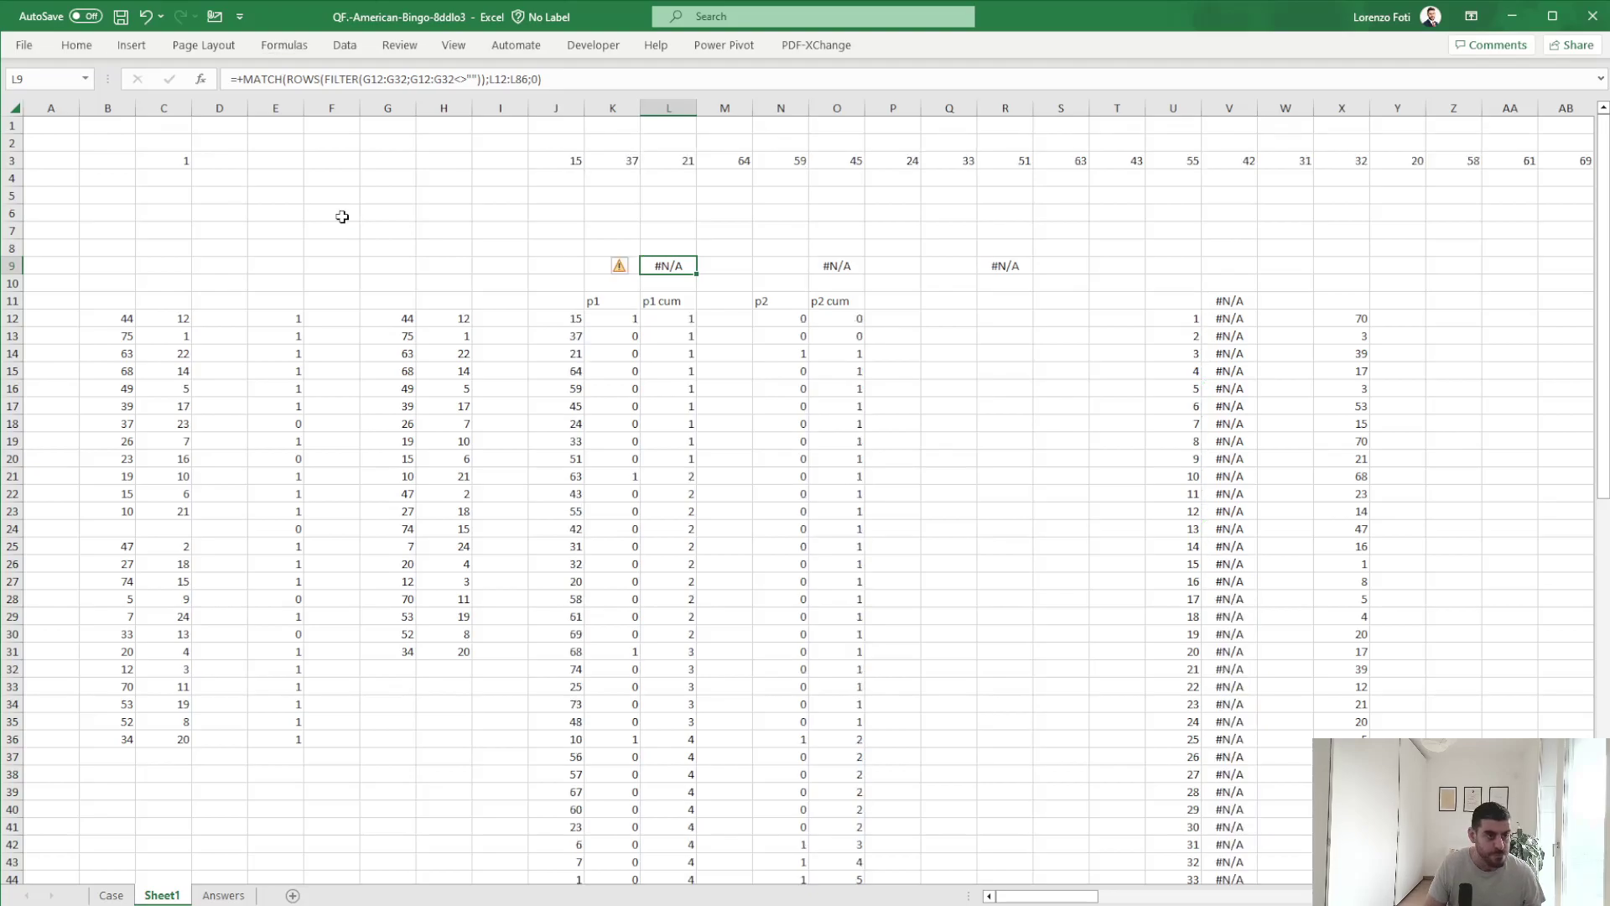
pyautogui.scroll(-11, 989, 528)
pyautogui.scroll(11, 798, 539)
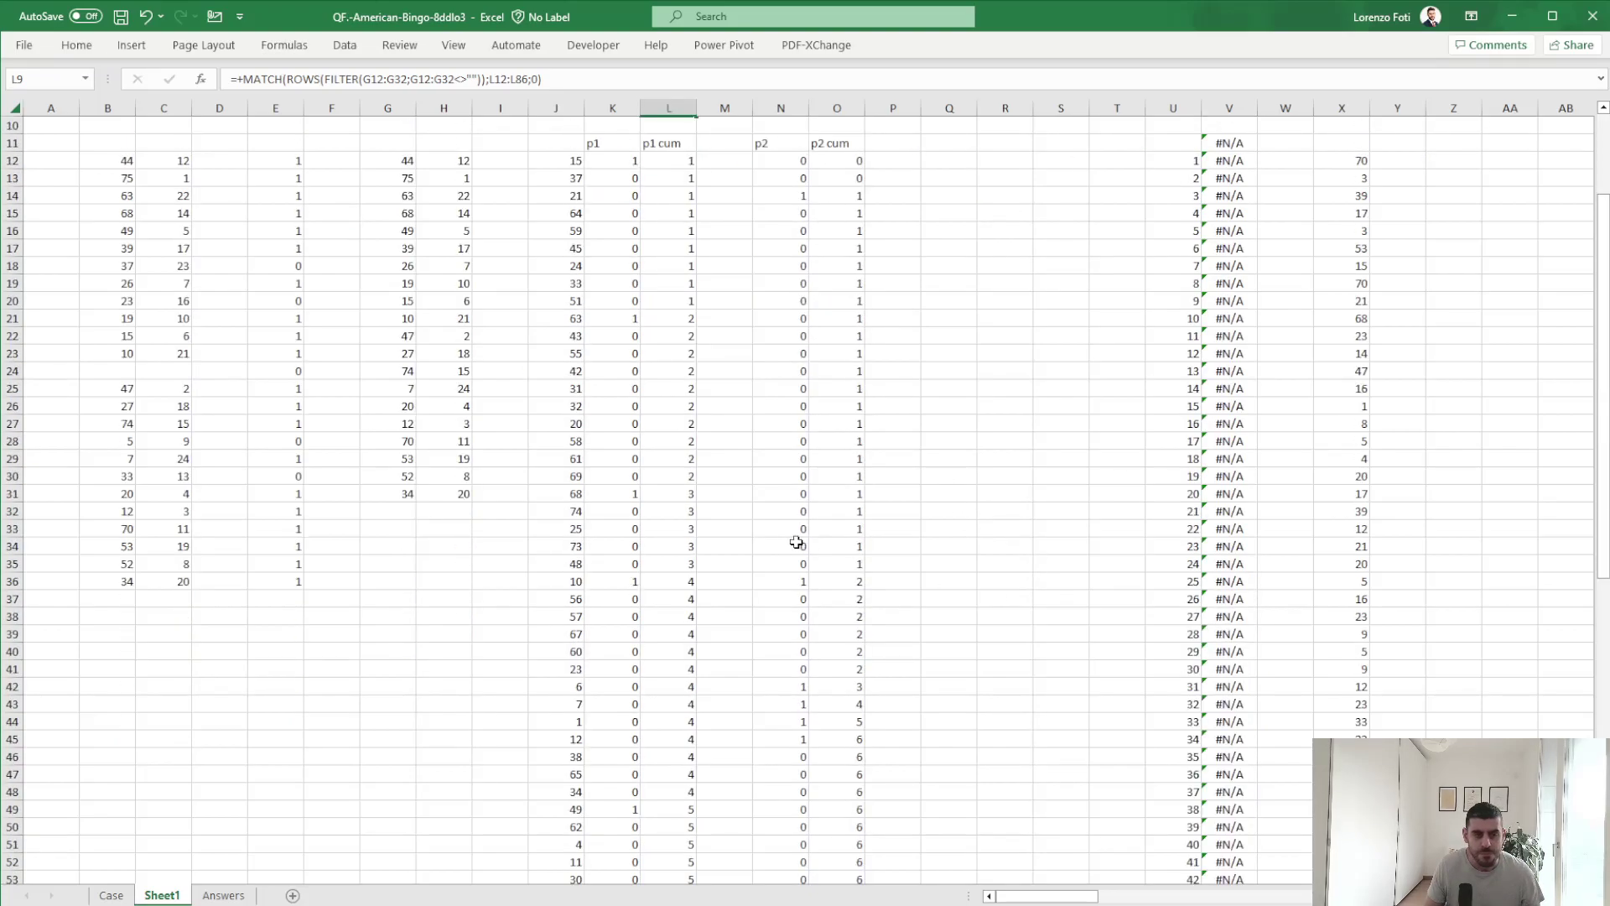
pyautogui.hotkey('ctrl', 'pageup')
pyautogui.scroll(-20, 148, 766)
pyautogui.scroll(20, 147, 767)
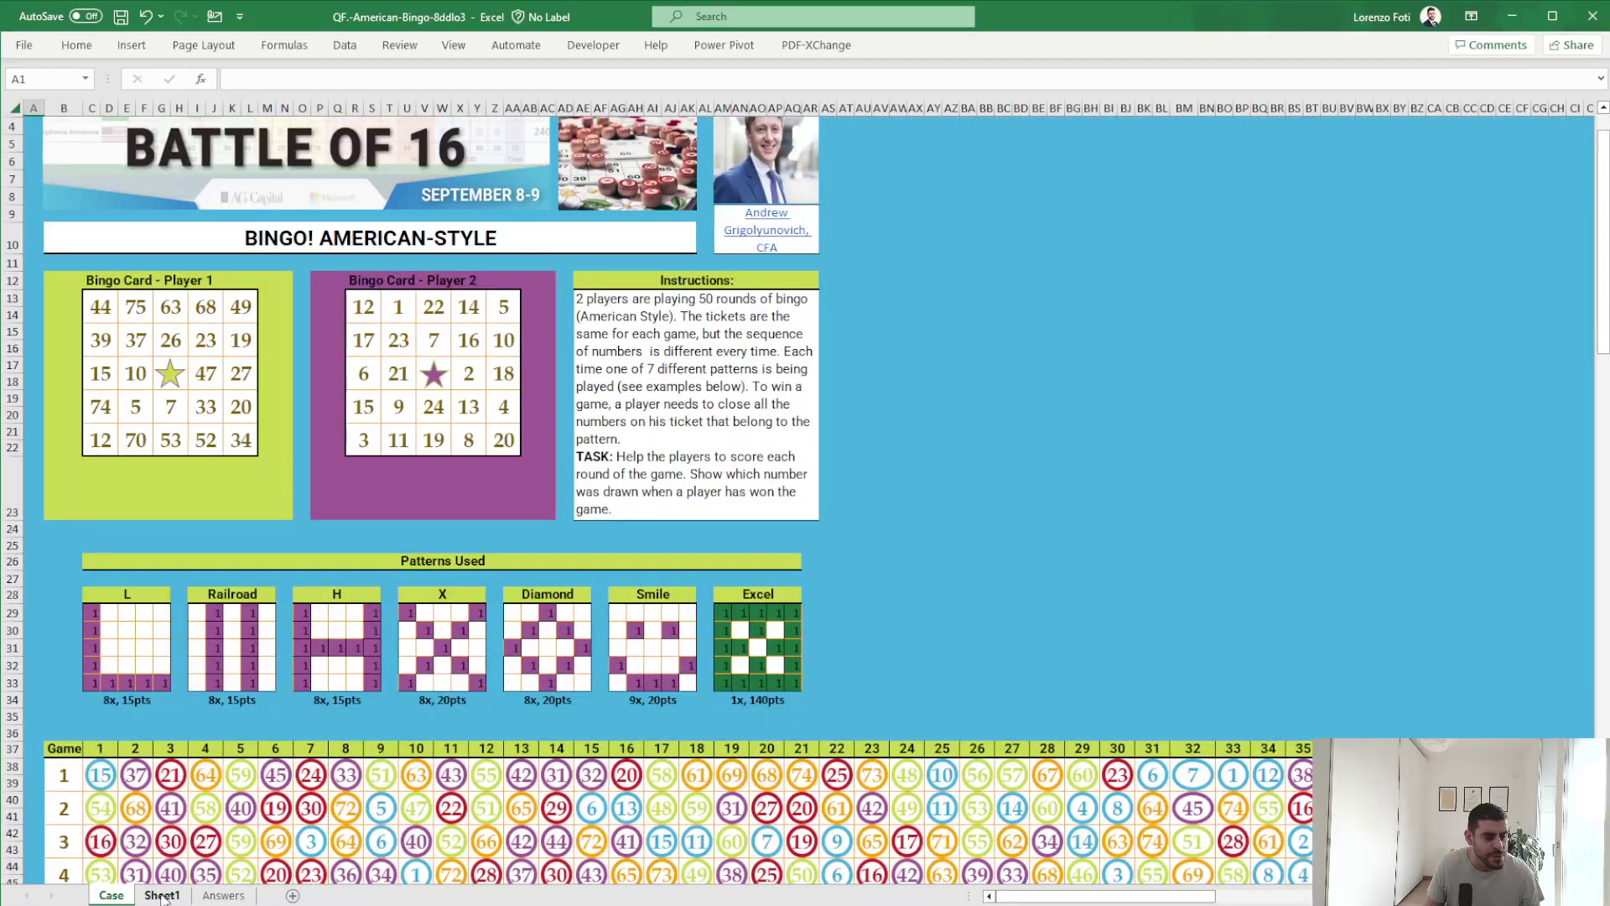
# Set the game number in C3 to 50 and check the cumulative matches of both players down to the last draw.
pyautogui.click(162, 895)
pyautogui.doubleClick(175, 160)
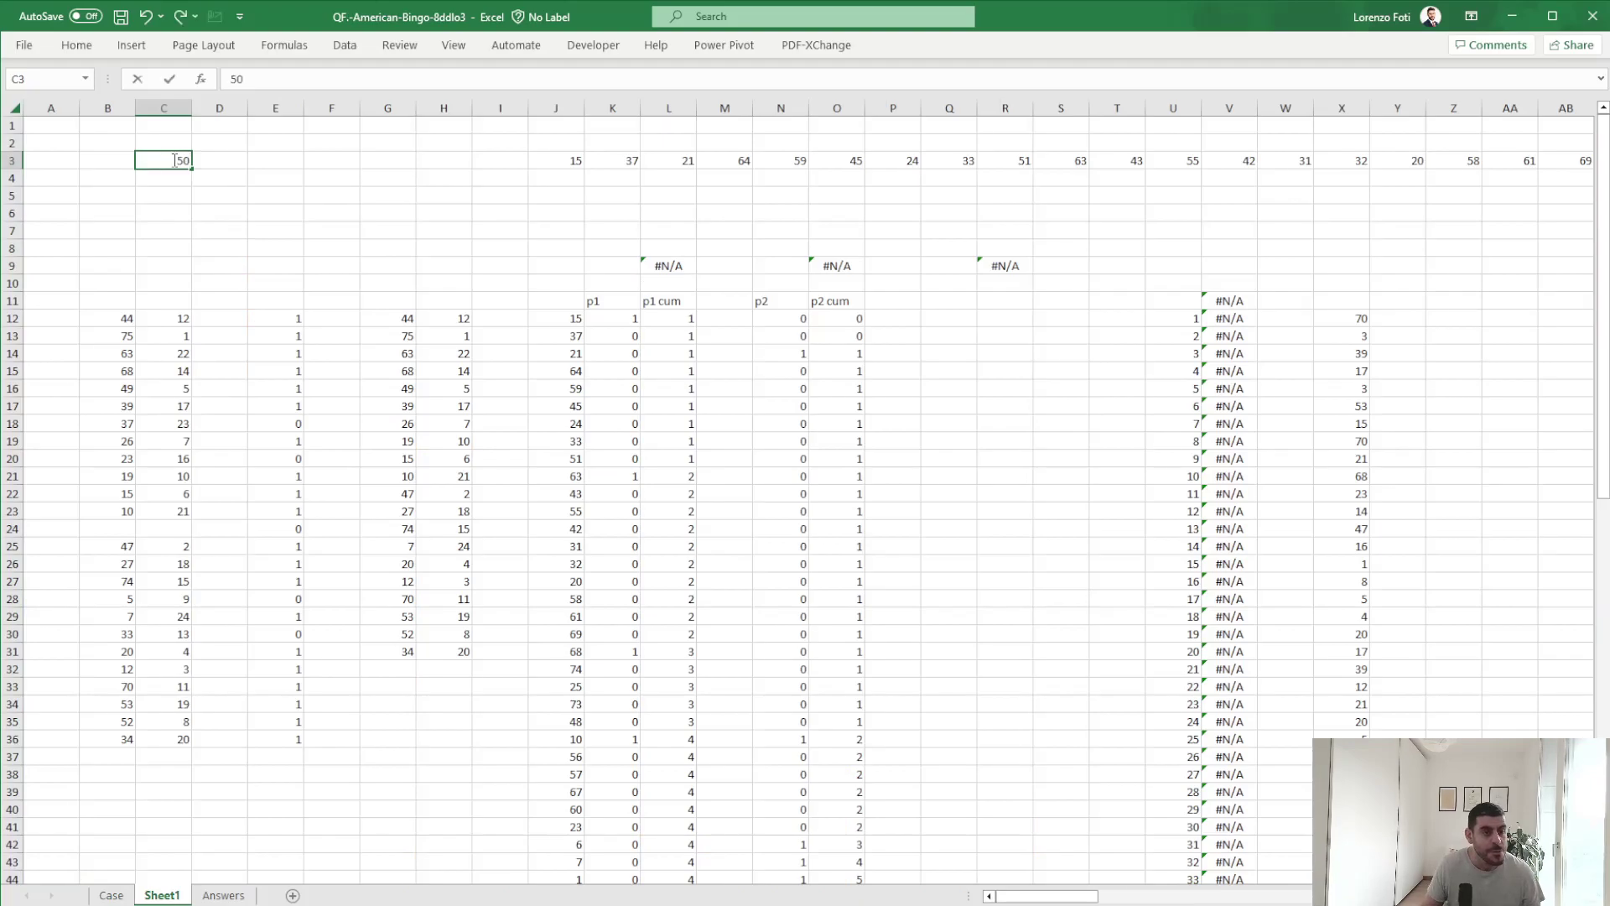
pyautogui.click(531, 317)
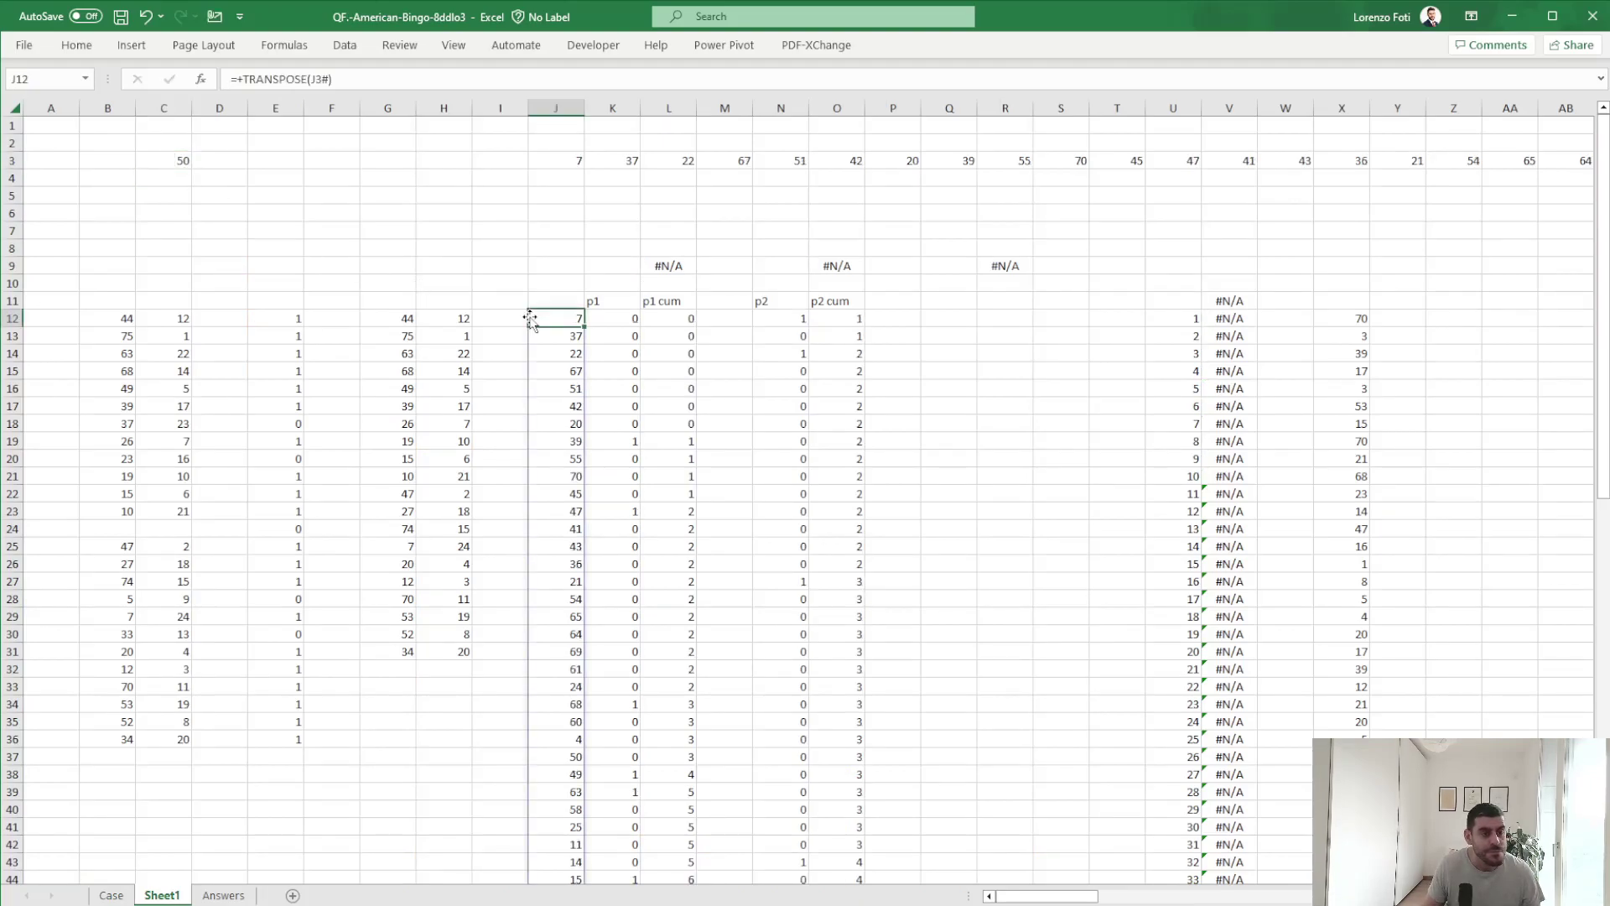
pyautogui.scroll(-16, 645, 470)
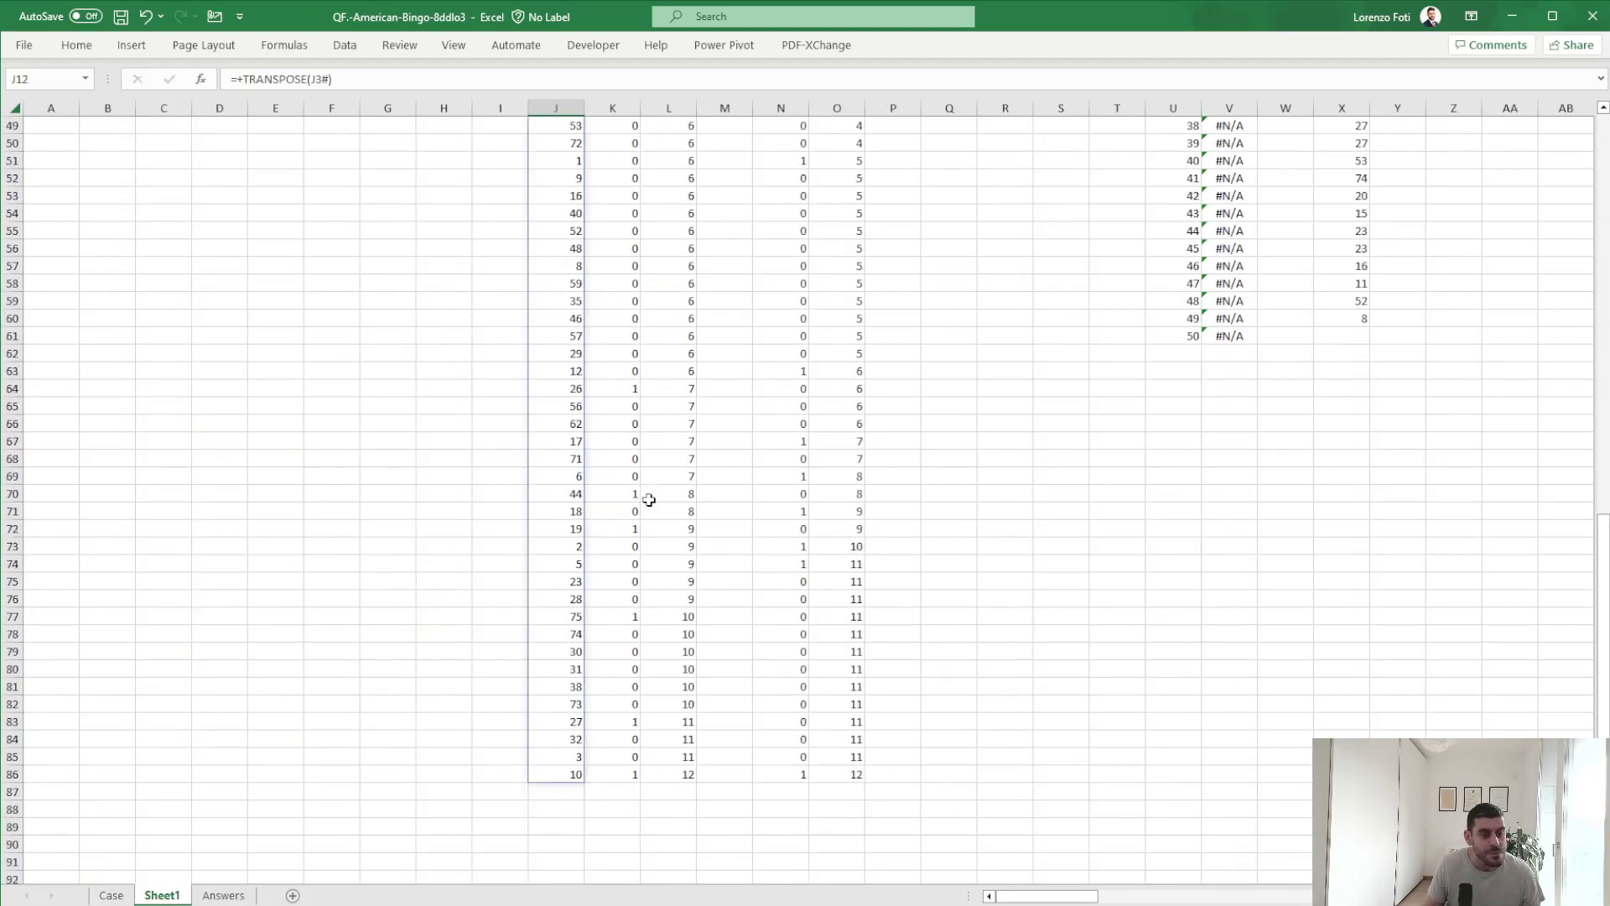
# Replace p1ticket in the K12 formula with the absolute range $G$12:$G$37.
pyautogui.scroll(16, 649, 500)
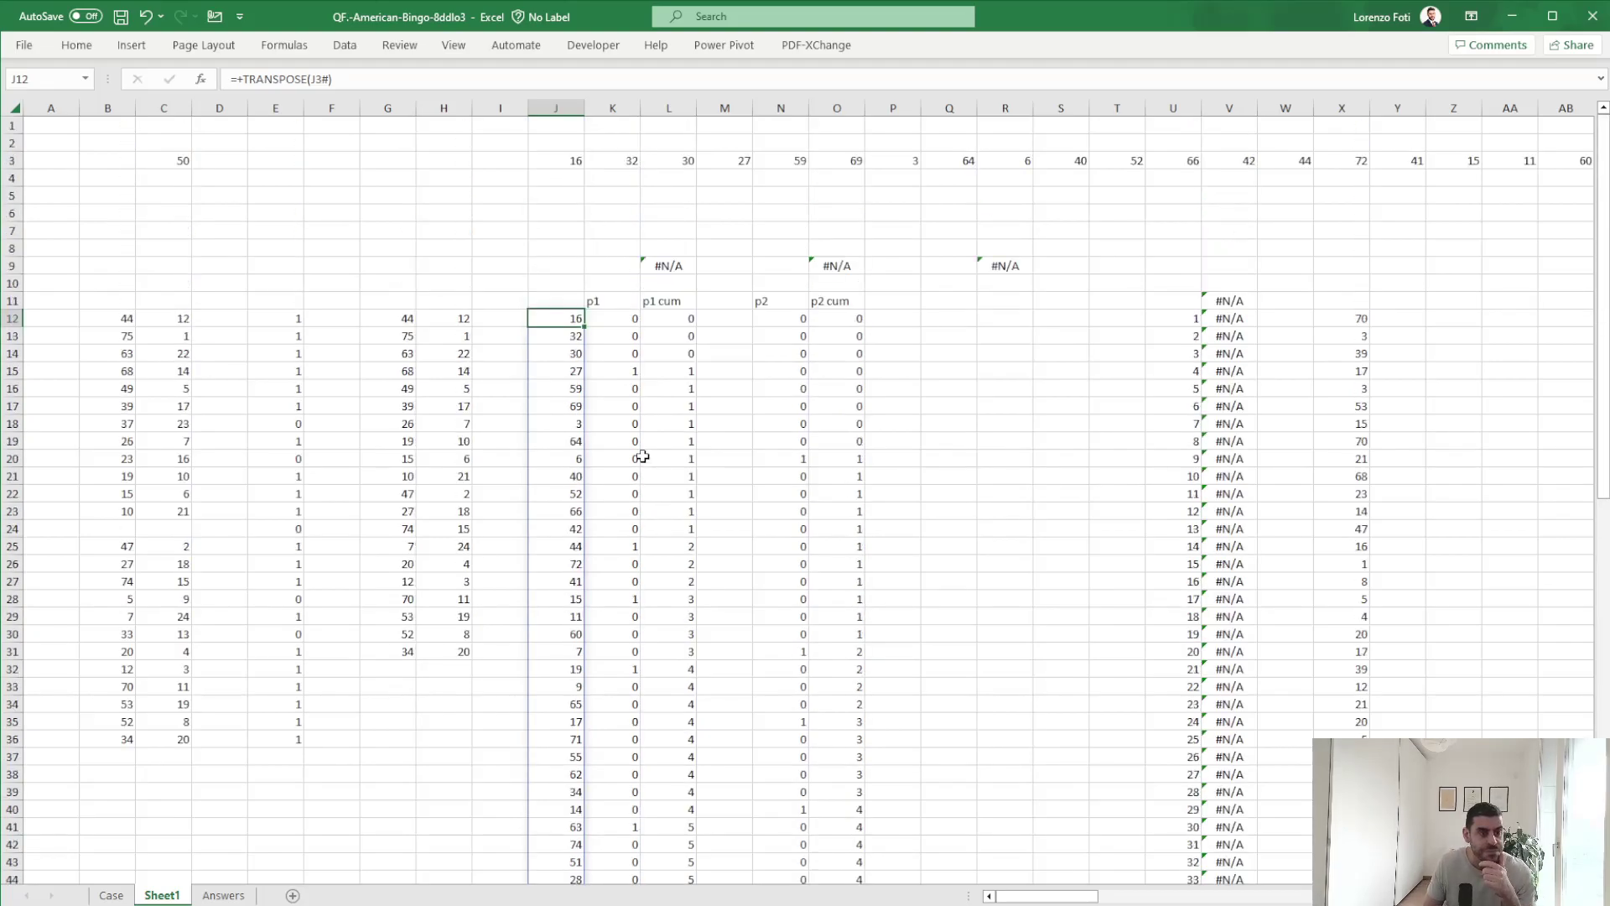
pyautogui.click(609, 319)
pyautogui.press('F9')
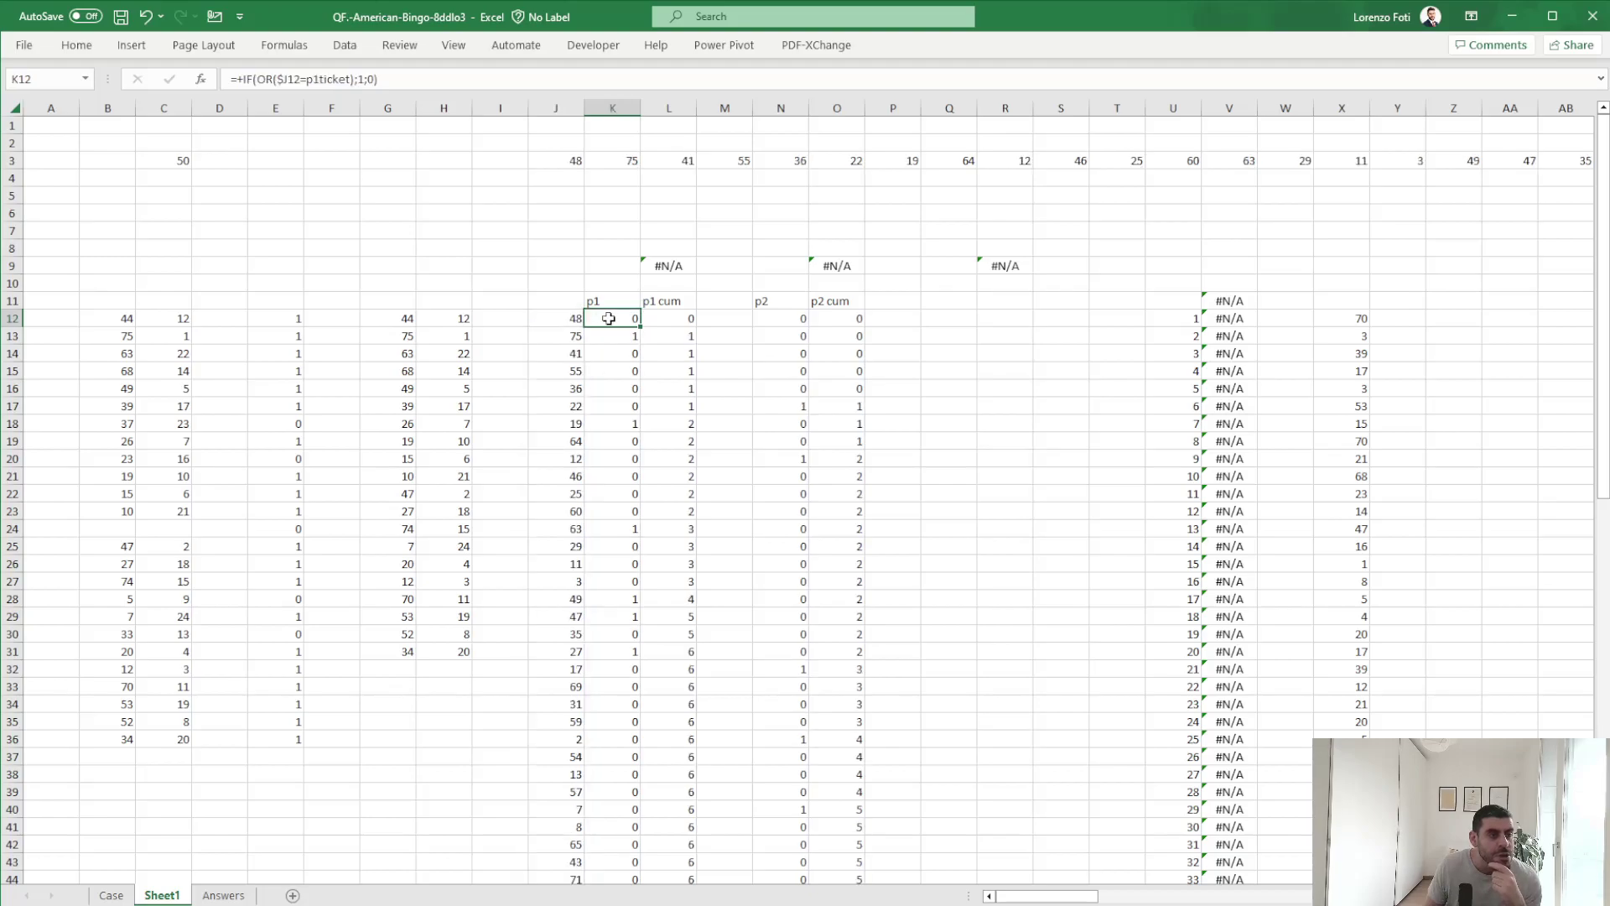
pyautogui.click(354, 78)
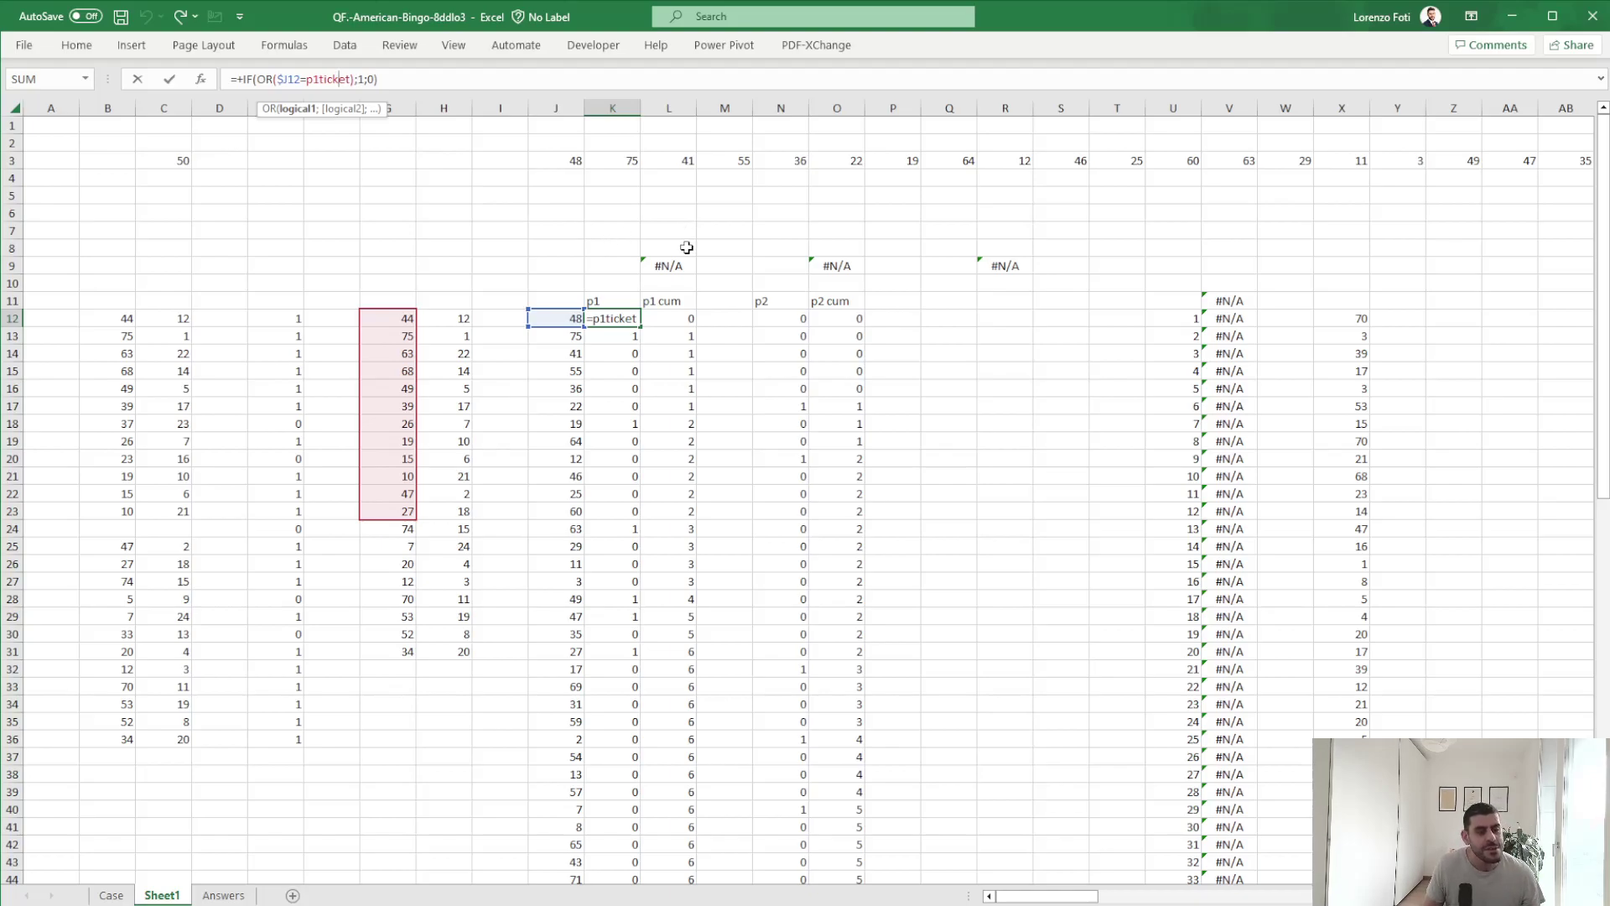
pyautogui.press('Escape')
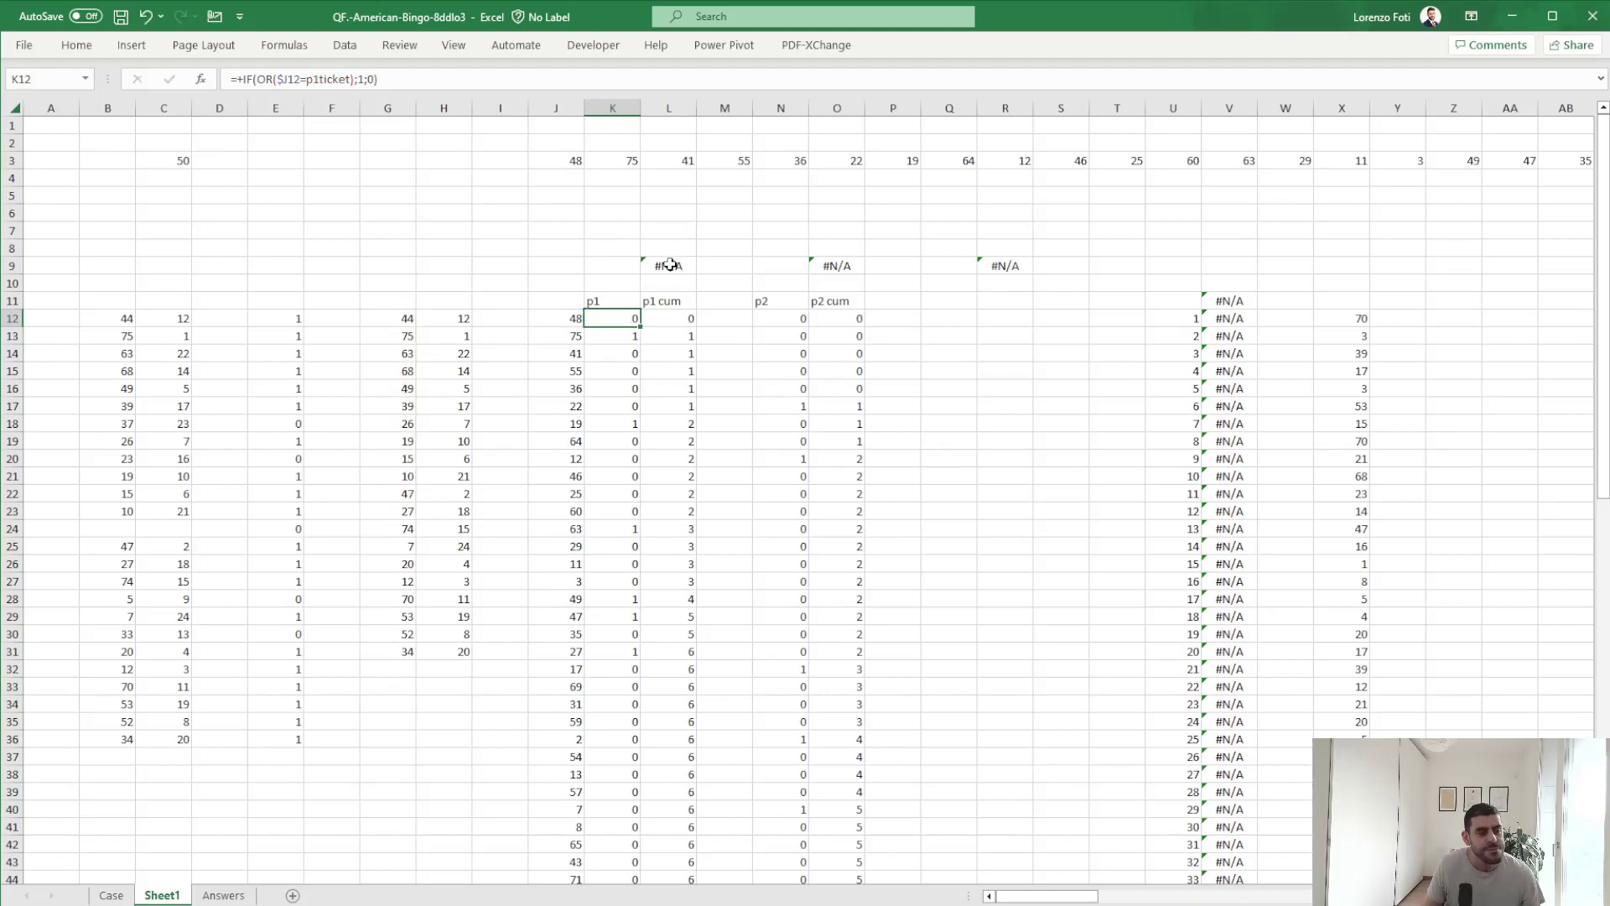
pyautogui.doubleClick(327, 79)
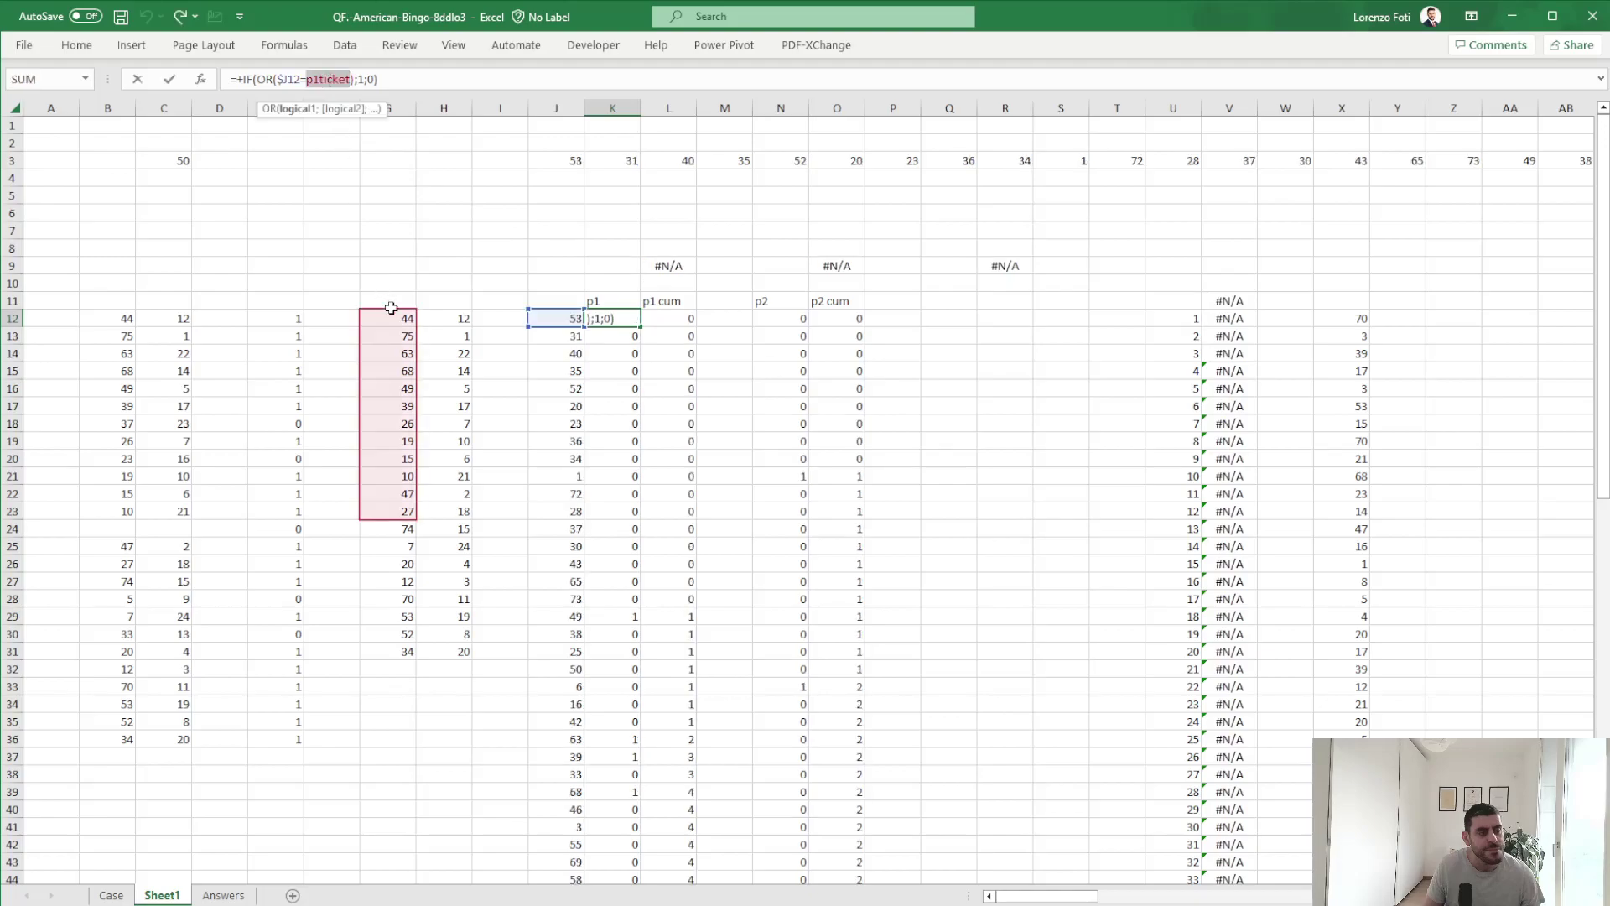
pyautogui.moveTo(400, 316); pyautogui.dragTo(402, 743)
pyautogui.press('F4')
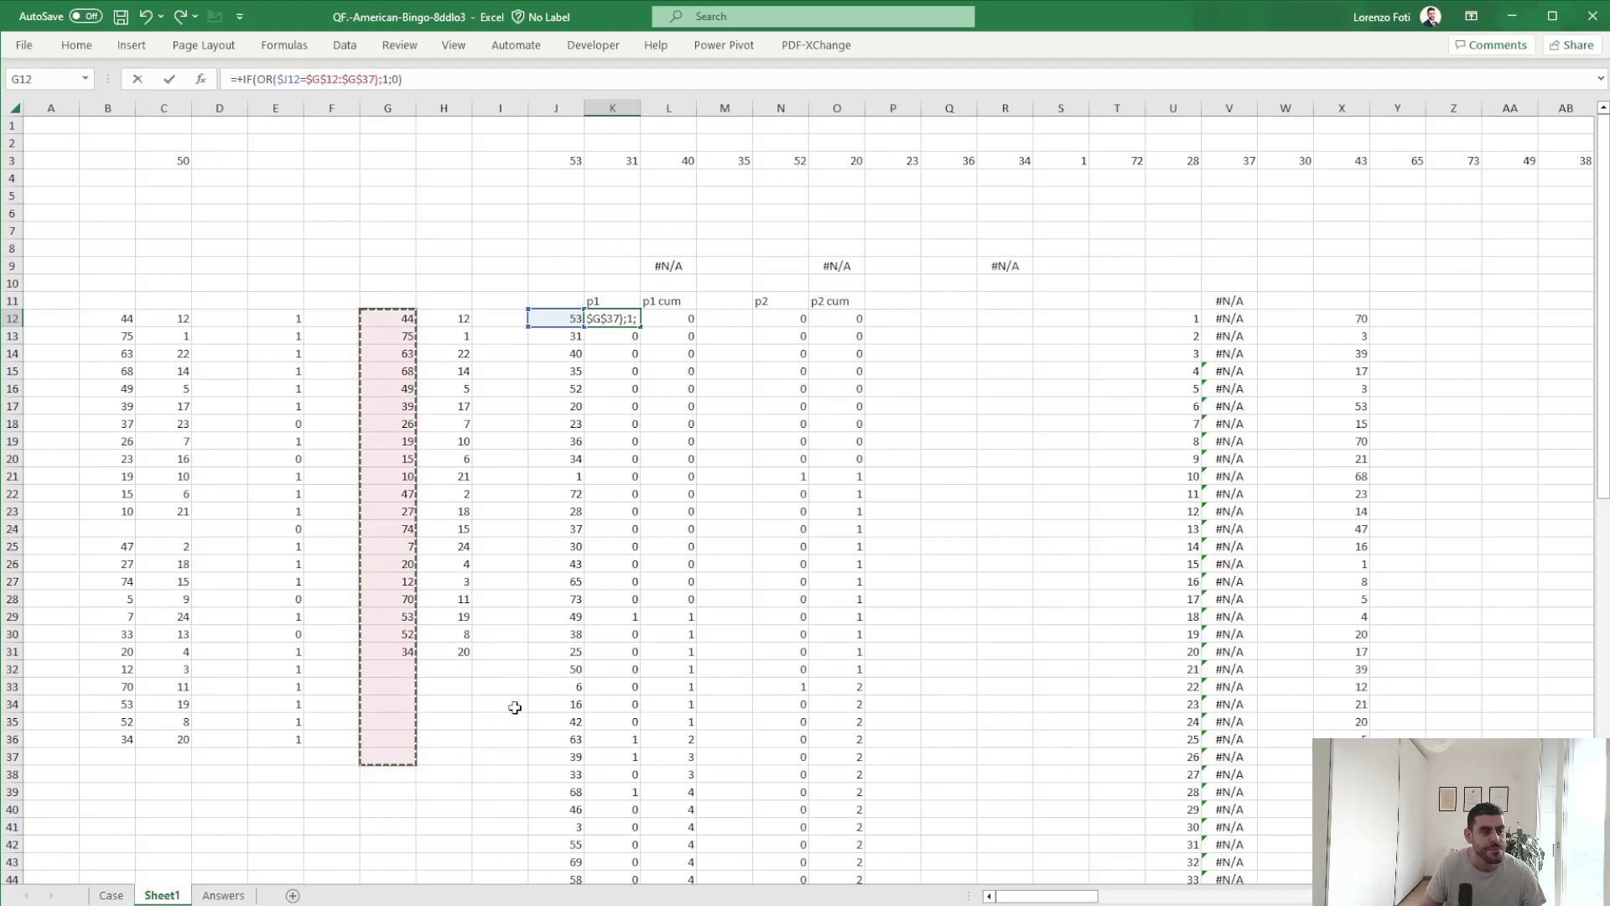
pyautogui.hotkey('ctrl', 'Return')
# Copy the K12 formula down the rest of the p1 column.
pyautogui.hotkey('ctrl', 'c')
pyautogui.press('Down')
pyautogui.hotkey('ctrl', 'shift', 'Down')
pyautogui.hotkey('ctrl', 'v')
pyautogui.press('Escape')
# Replace p2ticket in the N12 formula with the absolute range $H$12:$H$43.
pyautogui.press('Up')
pyautogui.press('Up')
pyautogui.hotkey('ctrl', 'Right')
pyautogui.hotkey('ctrl', 'Right')
pyautogui.press('Down')
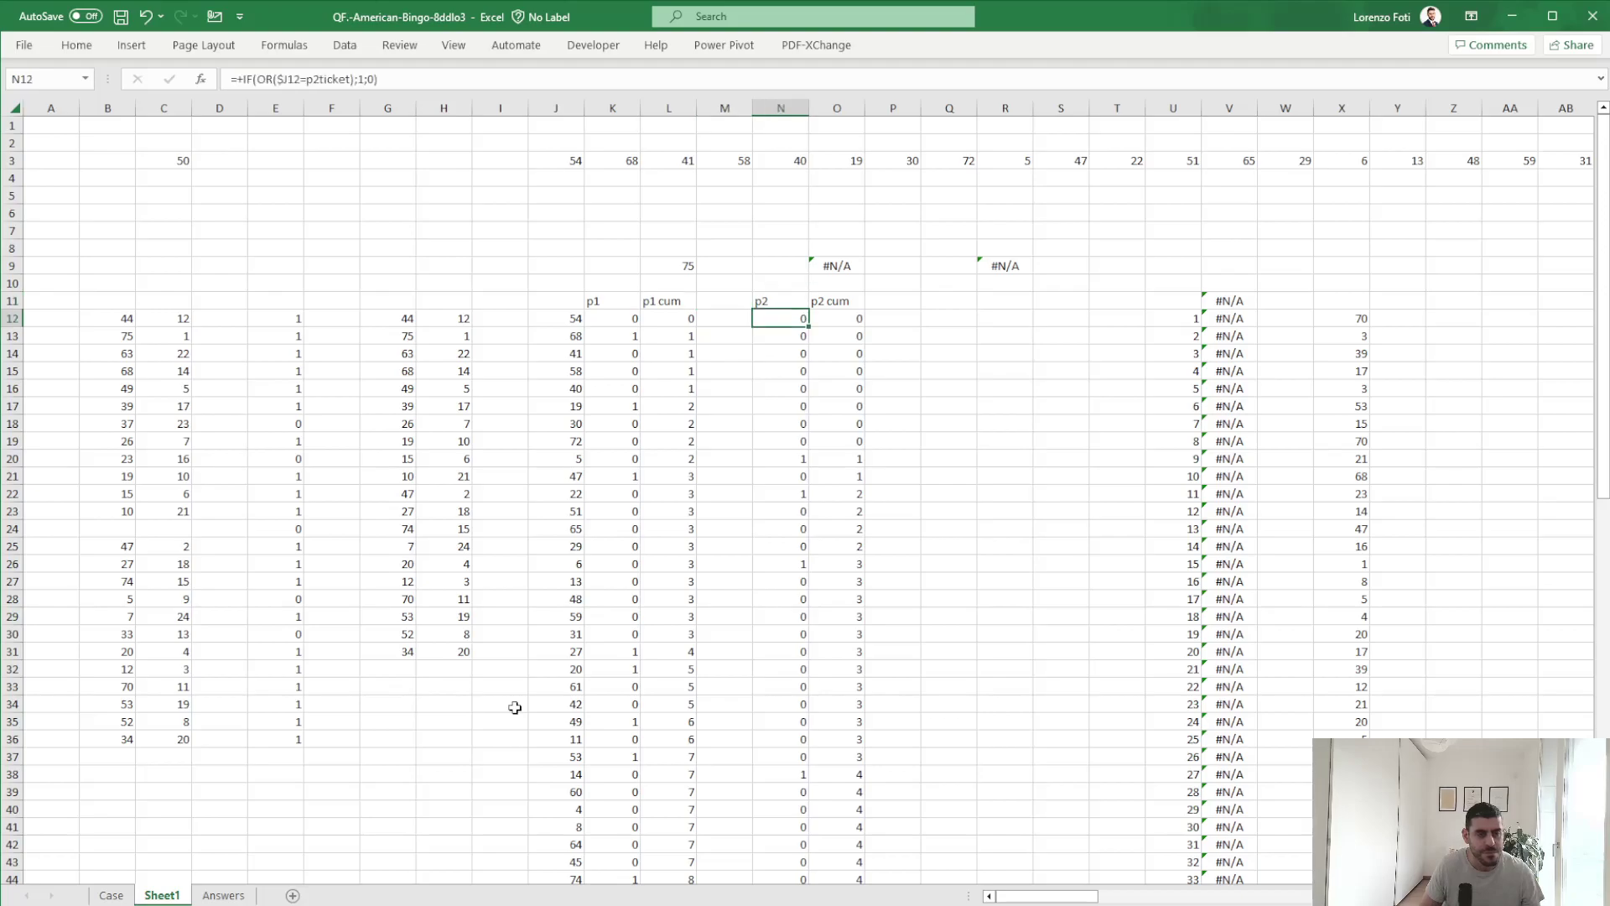
pyautogui.doubleClick(328, 78)
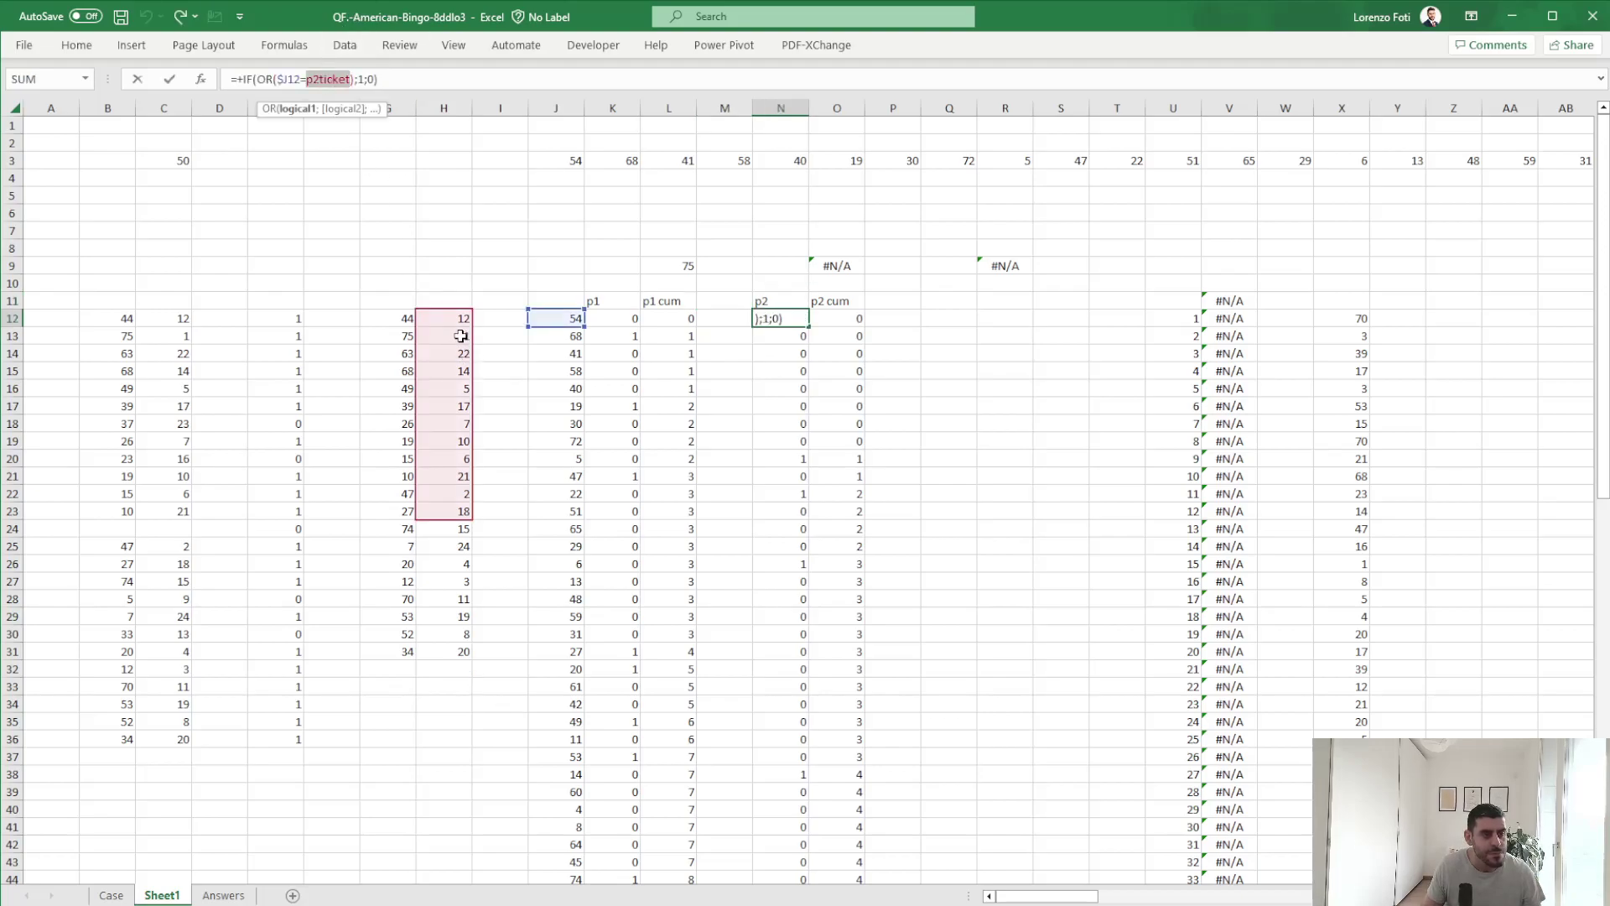
pyautogui.moveTo(453, 322); pyautogui.dragTo(467, 864)
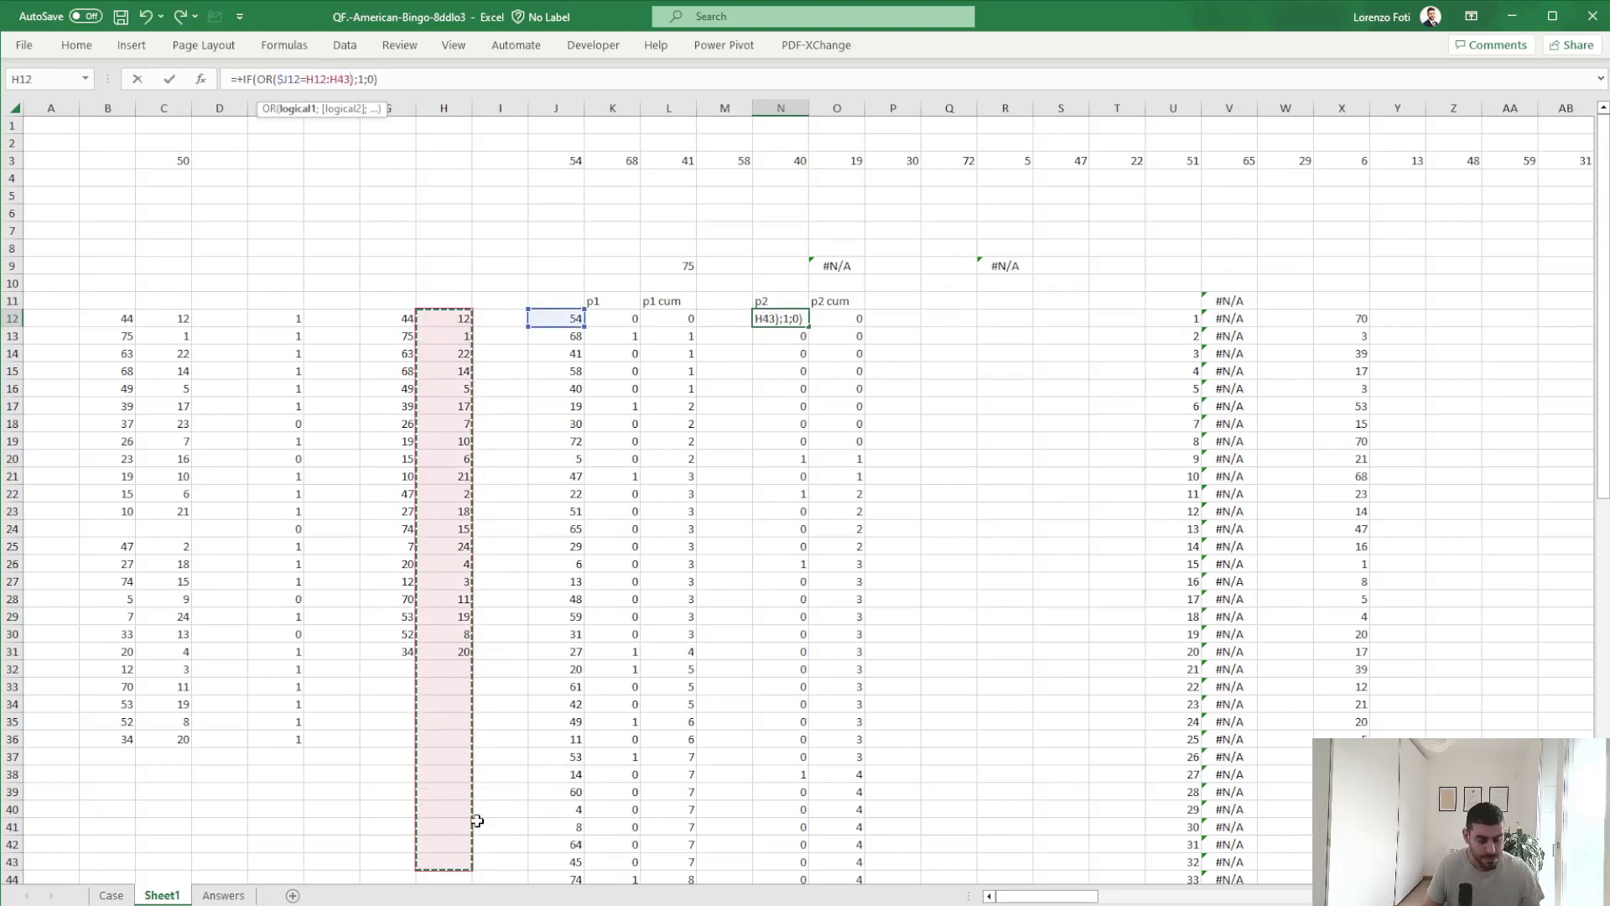
pyautogui.press('Escape')
pyautogui.press('Up')
pyautogui.press('Down')
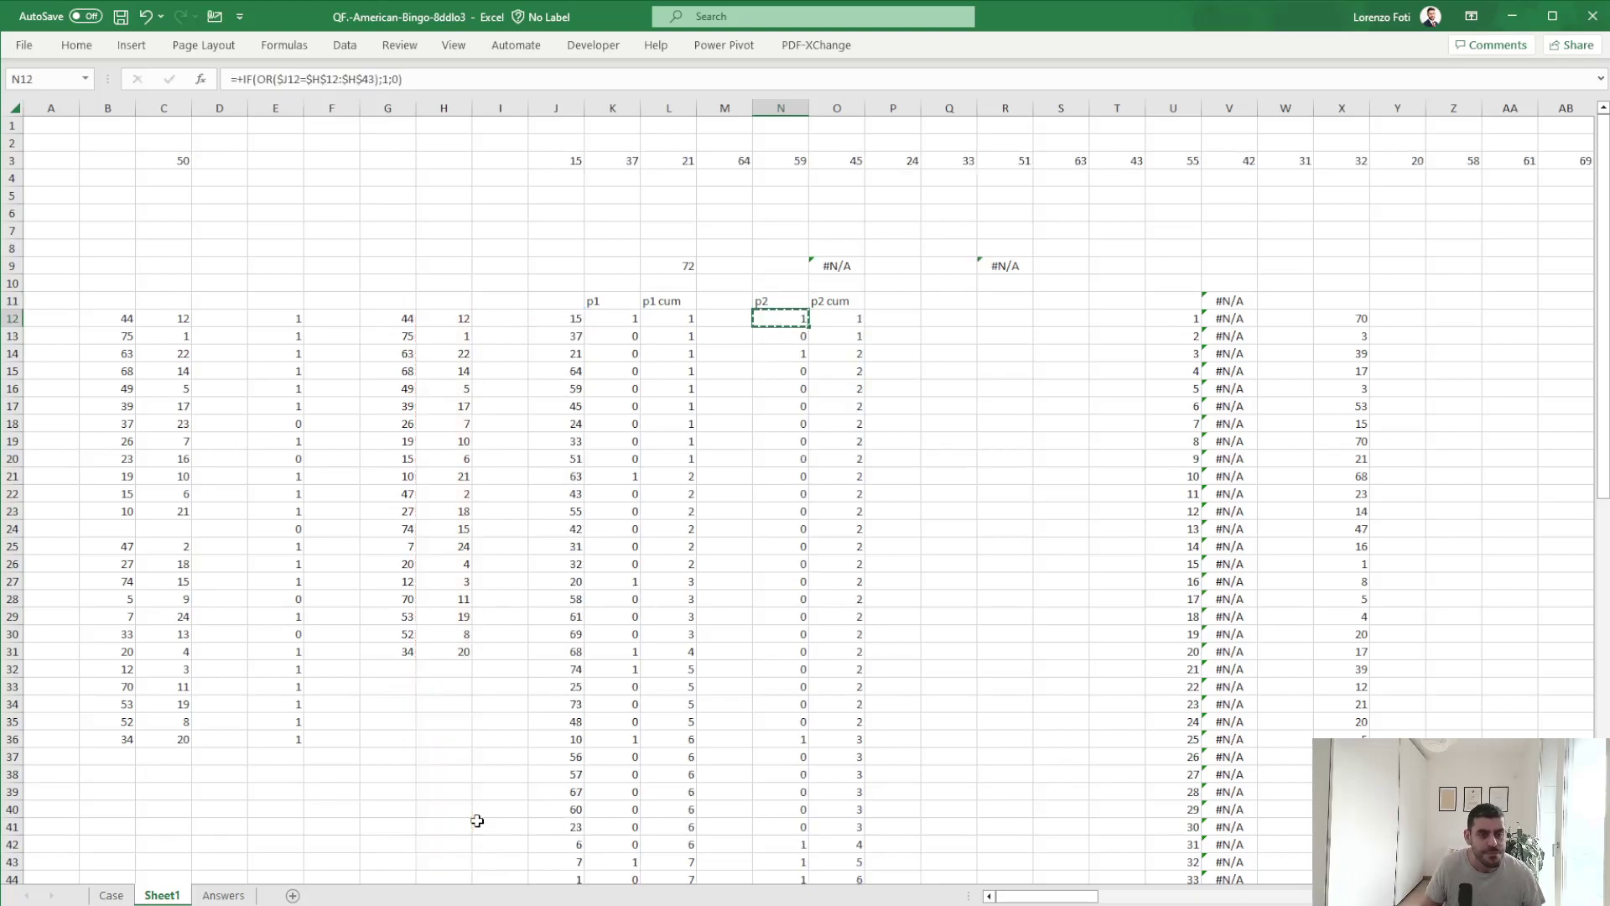
# Paste the N12 formula down the rest of the p2 column.
pyautogui.press('Down')
pyautogui.hotkey('ctrl', 'shift', 'Down')
pyautogui.hotkey('ctrl', 'v')
pyautogui.press('Up')
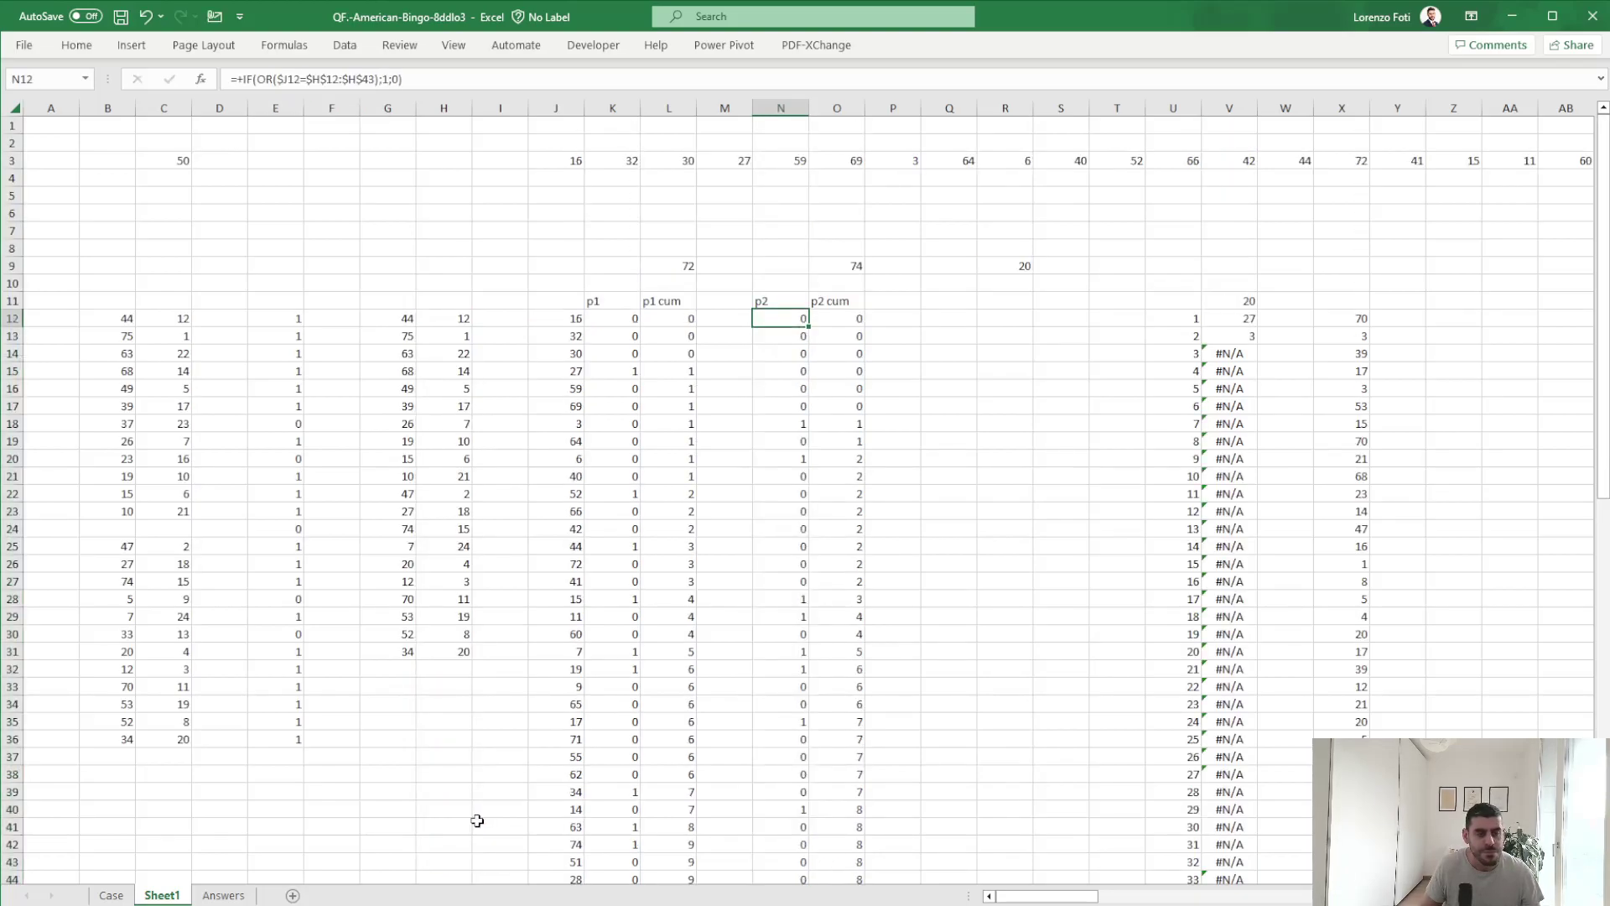
# Recalculate the data table and enter game 50's winning number, 70, in X61.
pyautogui.scroll(-8, 882, 877)
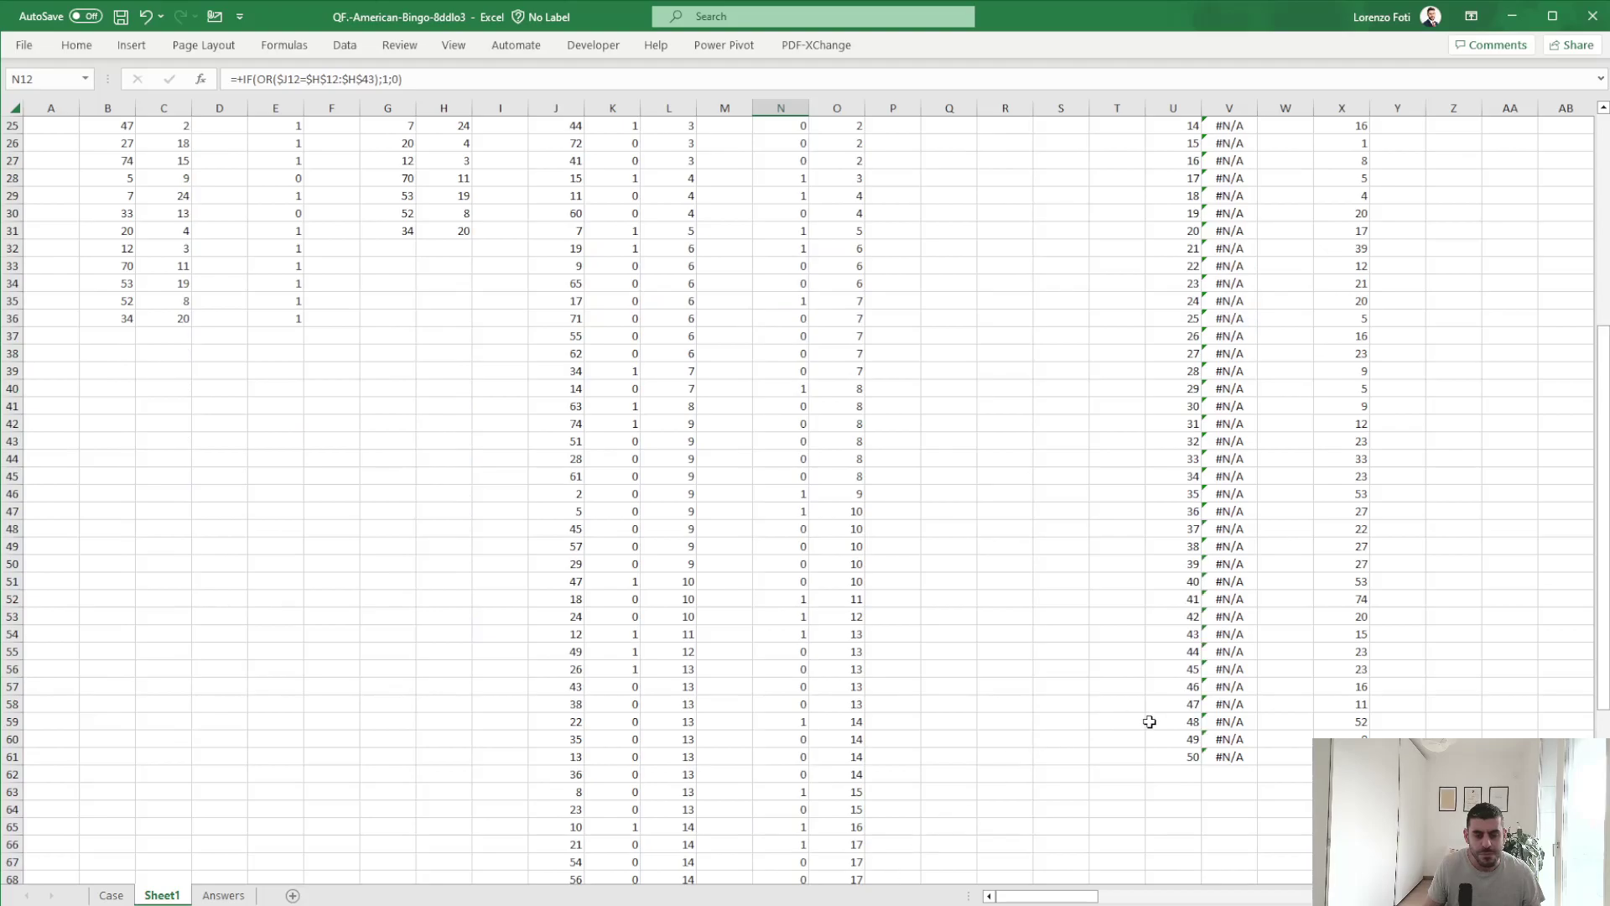
pyautogui.press('F9')
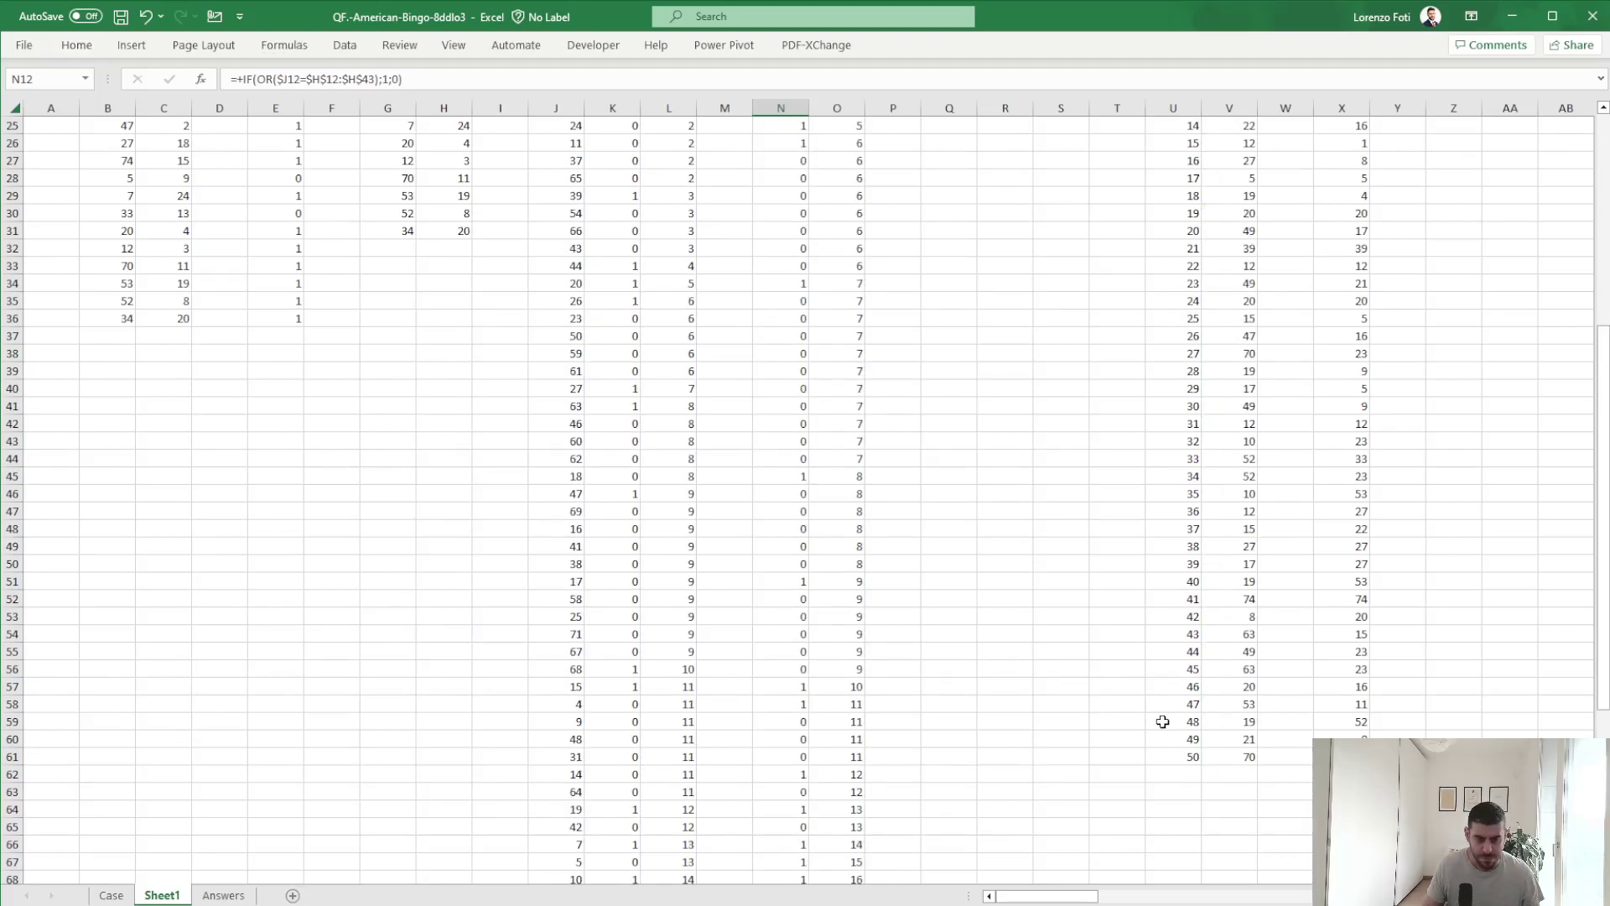
pyautogui.click(1342, 757)
pyautogui.write('0')
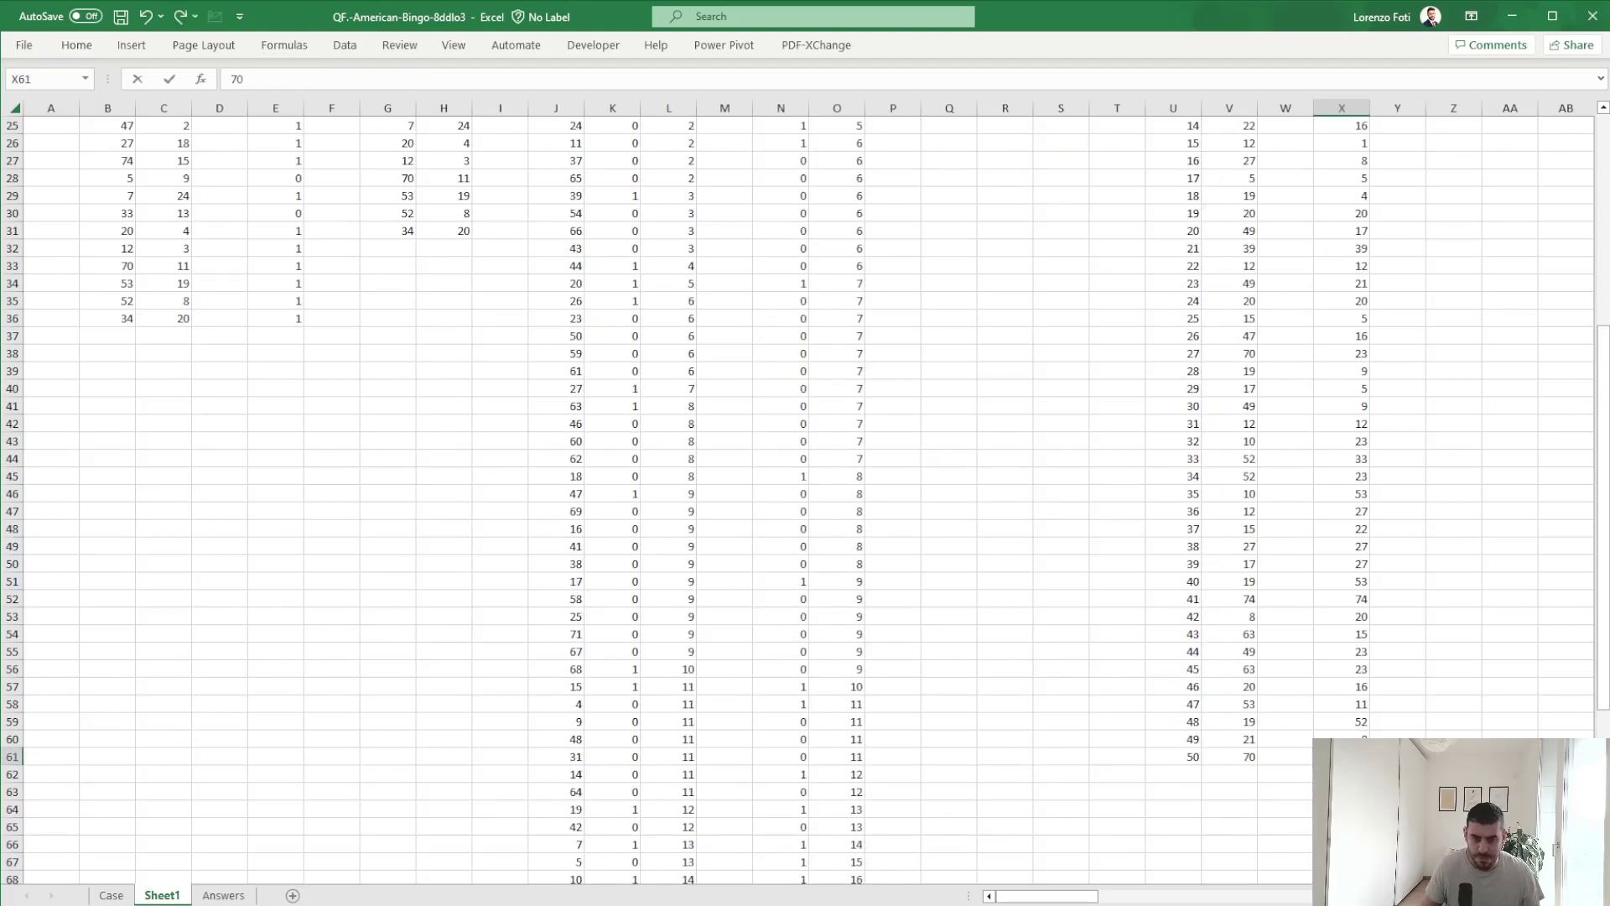
pyautogui.press('Return')
pyautogui.press('Return')
pyautogui.hotkey('ctrl', 'Up')
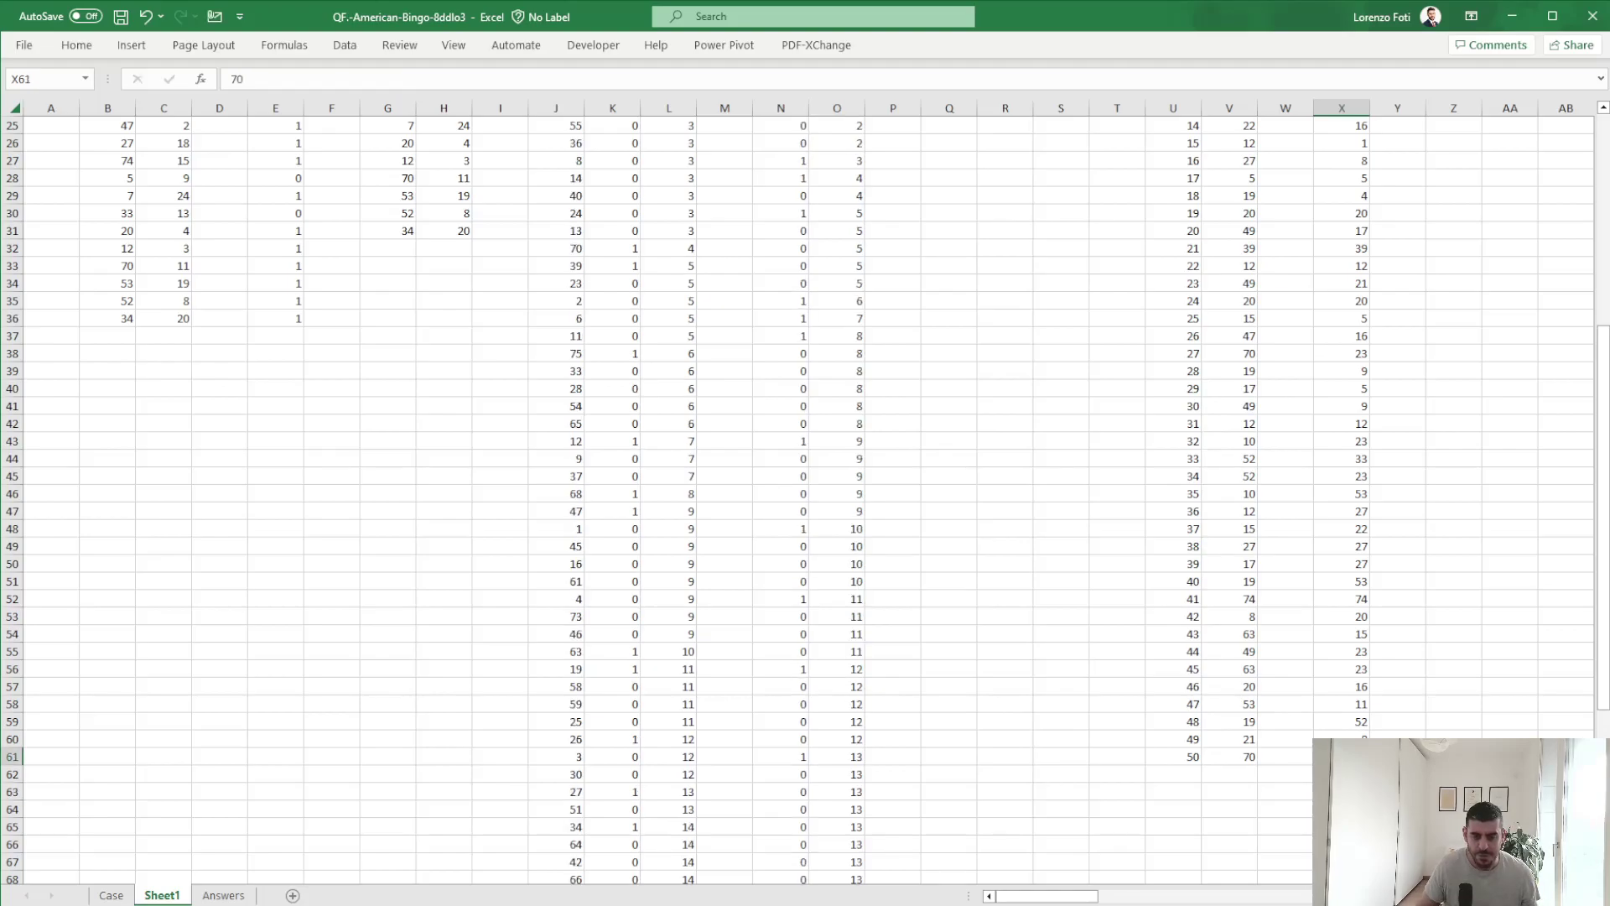
# Compare the winning numbers in X12:X61 with column EY on the Answers sheet, starting at EY38.
pyautogui.hotkey('ctrl', 'shift', 'Up')
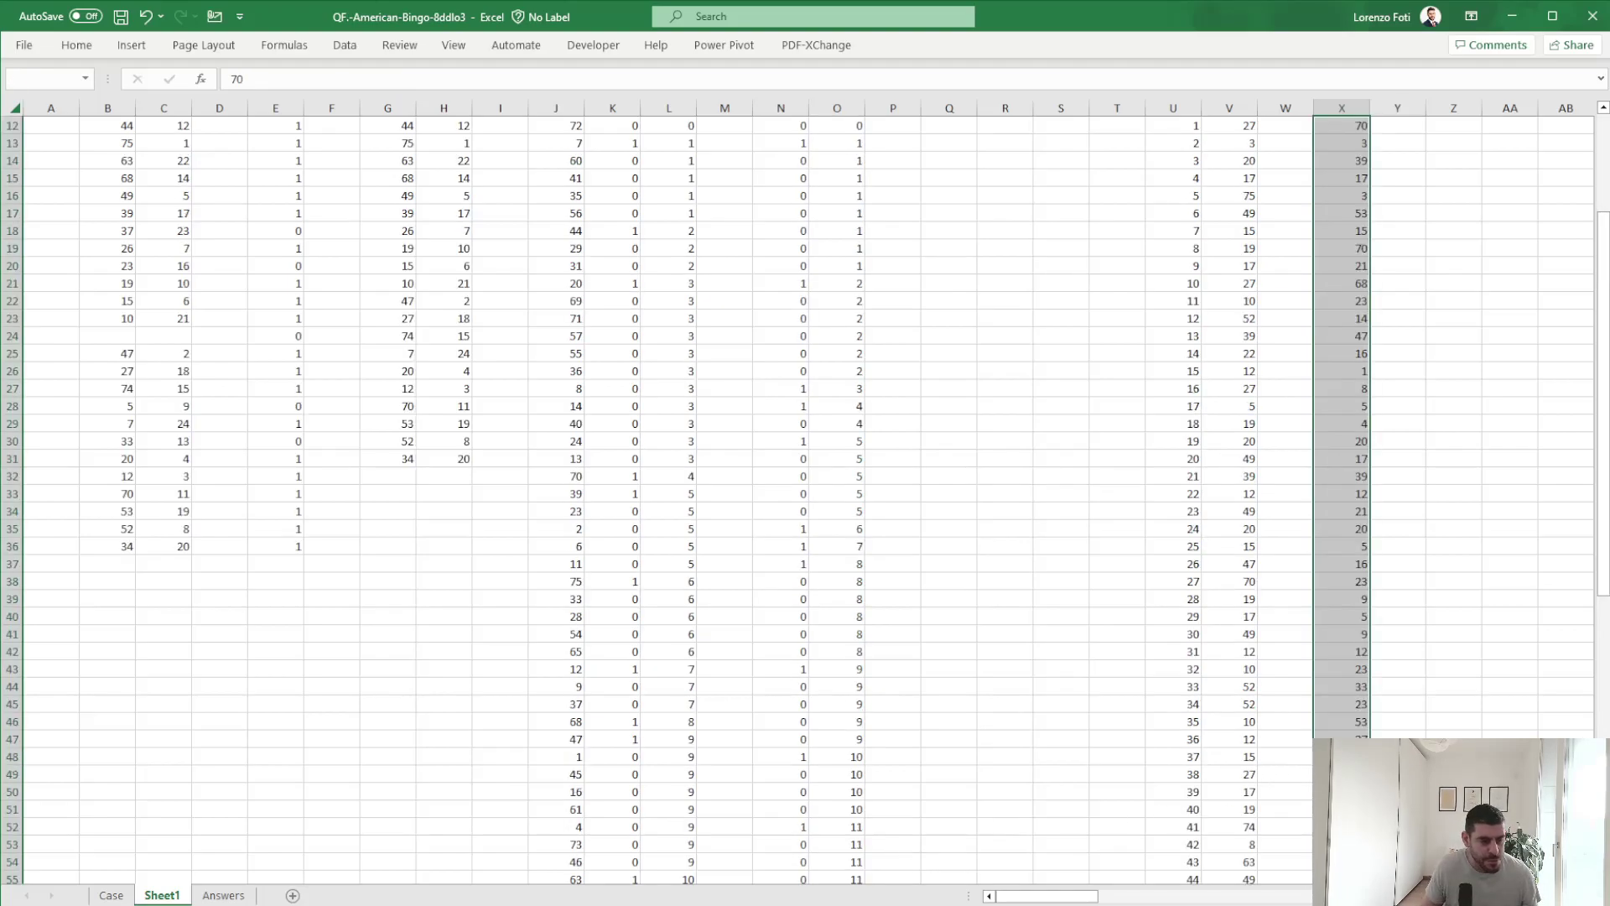
pyautogui.click(223, 895)
pyautogui.moveTo(1538, 317); pyautogui.dragTo(1543, 704)
pyautogui.scroll(15, 944, 805)
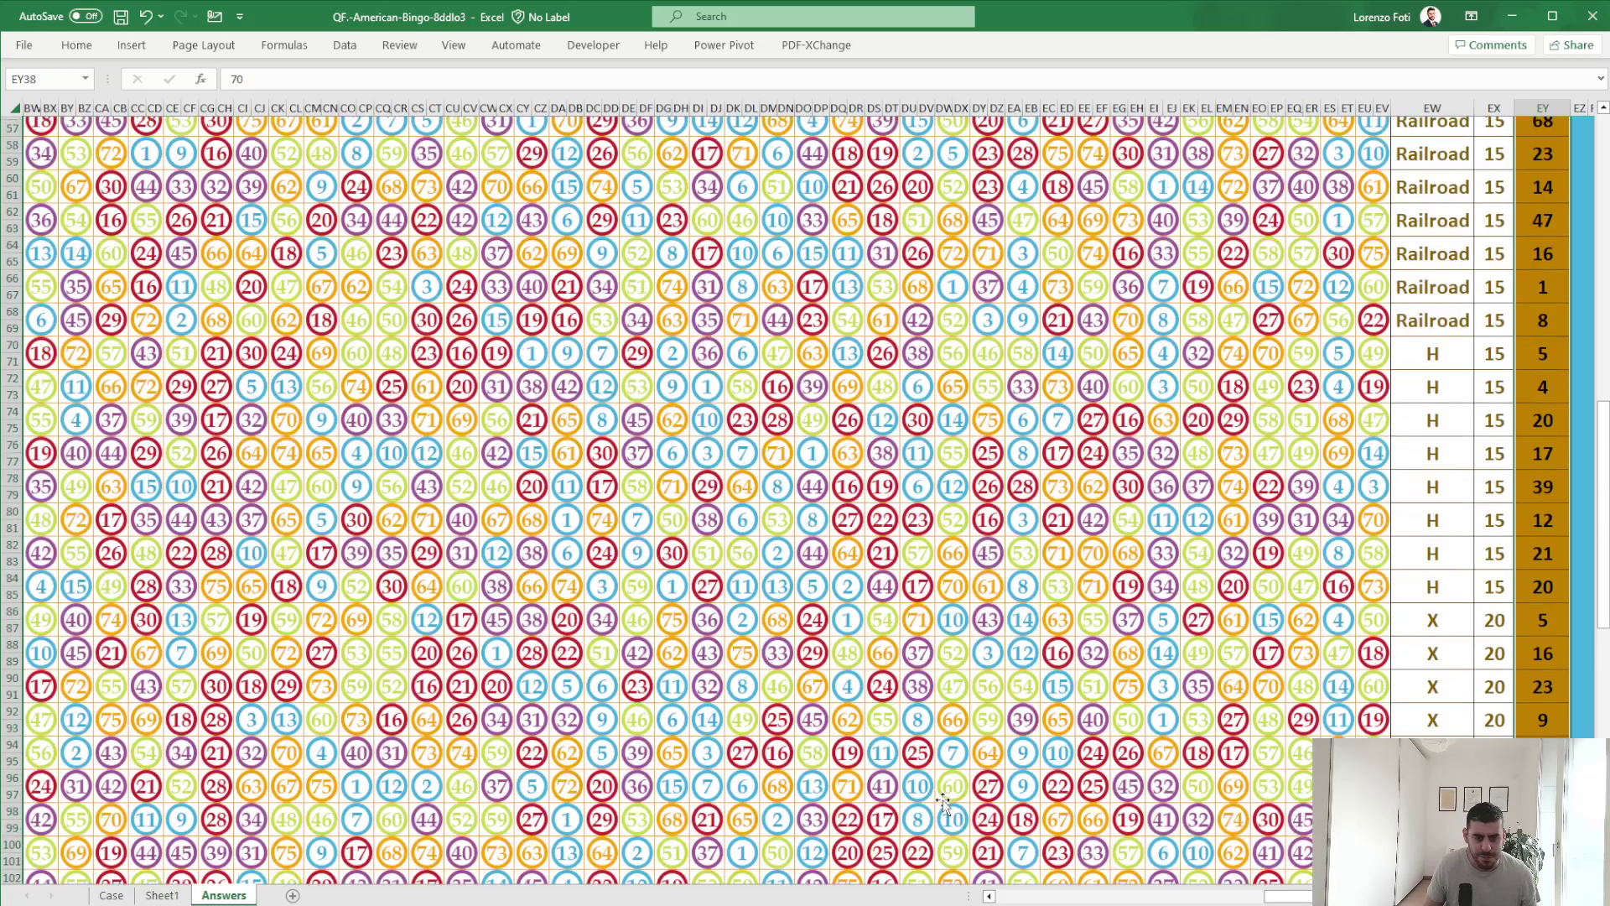
# Deselect the winning numbers on Sheet1 and return to the Case sheet to review the instructions and patterns.
pyautogui.click(181, 894)
pyautogui.scroll(4, 682, 624)
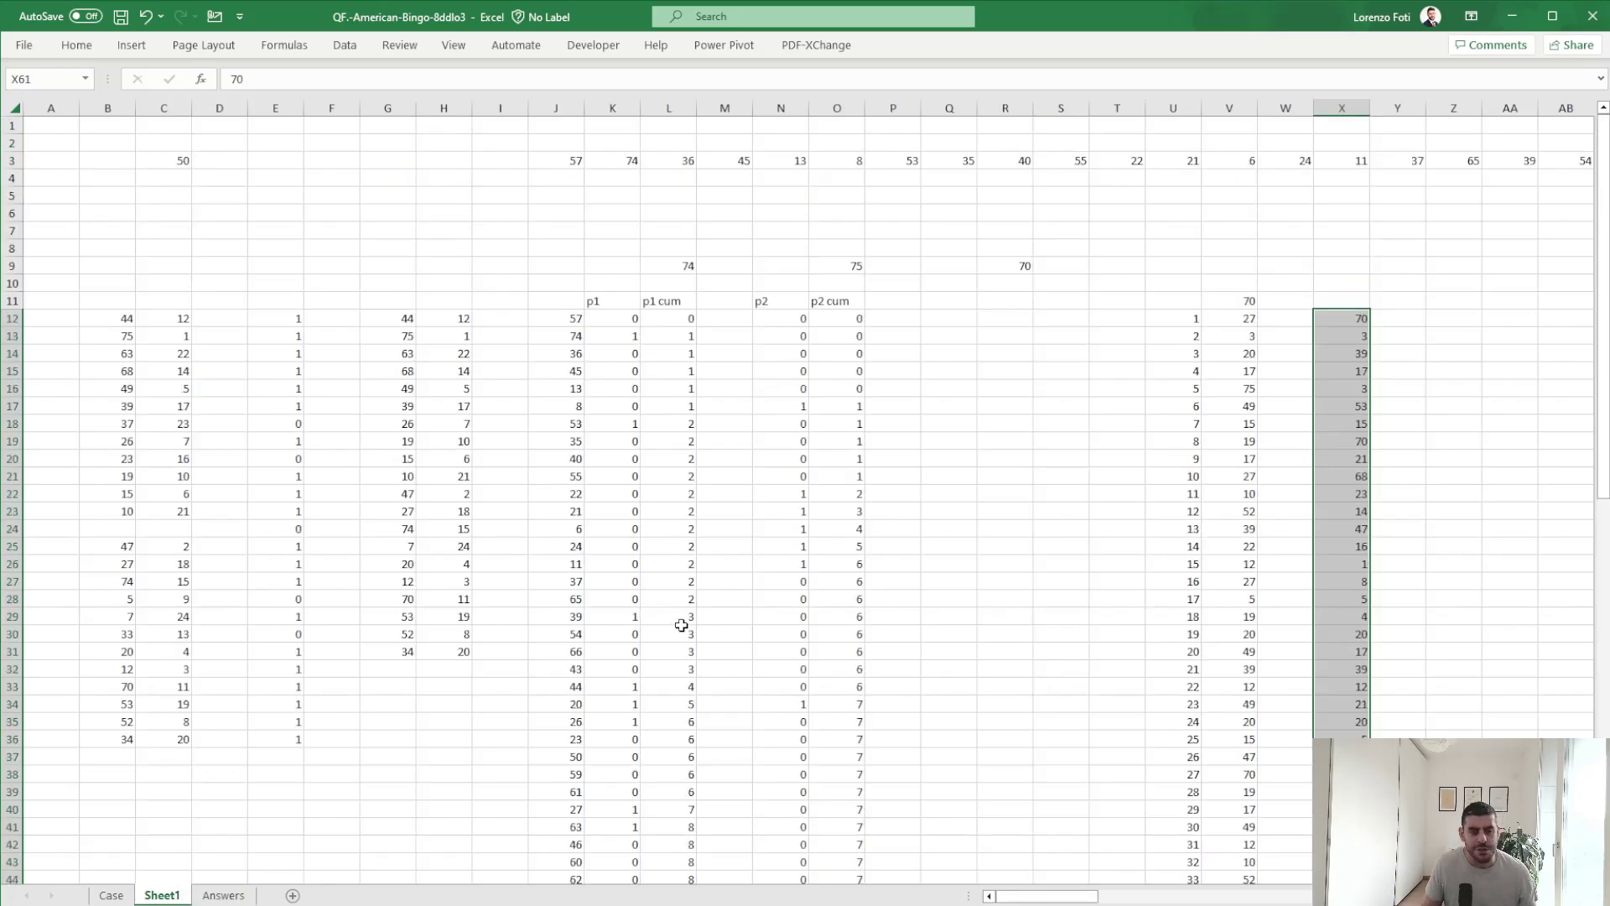
pyautogui.click(600, 236)
pyautogui.press('Home')
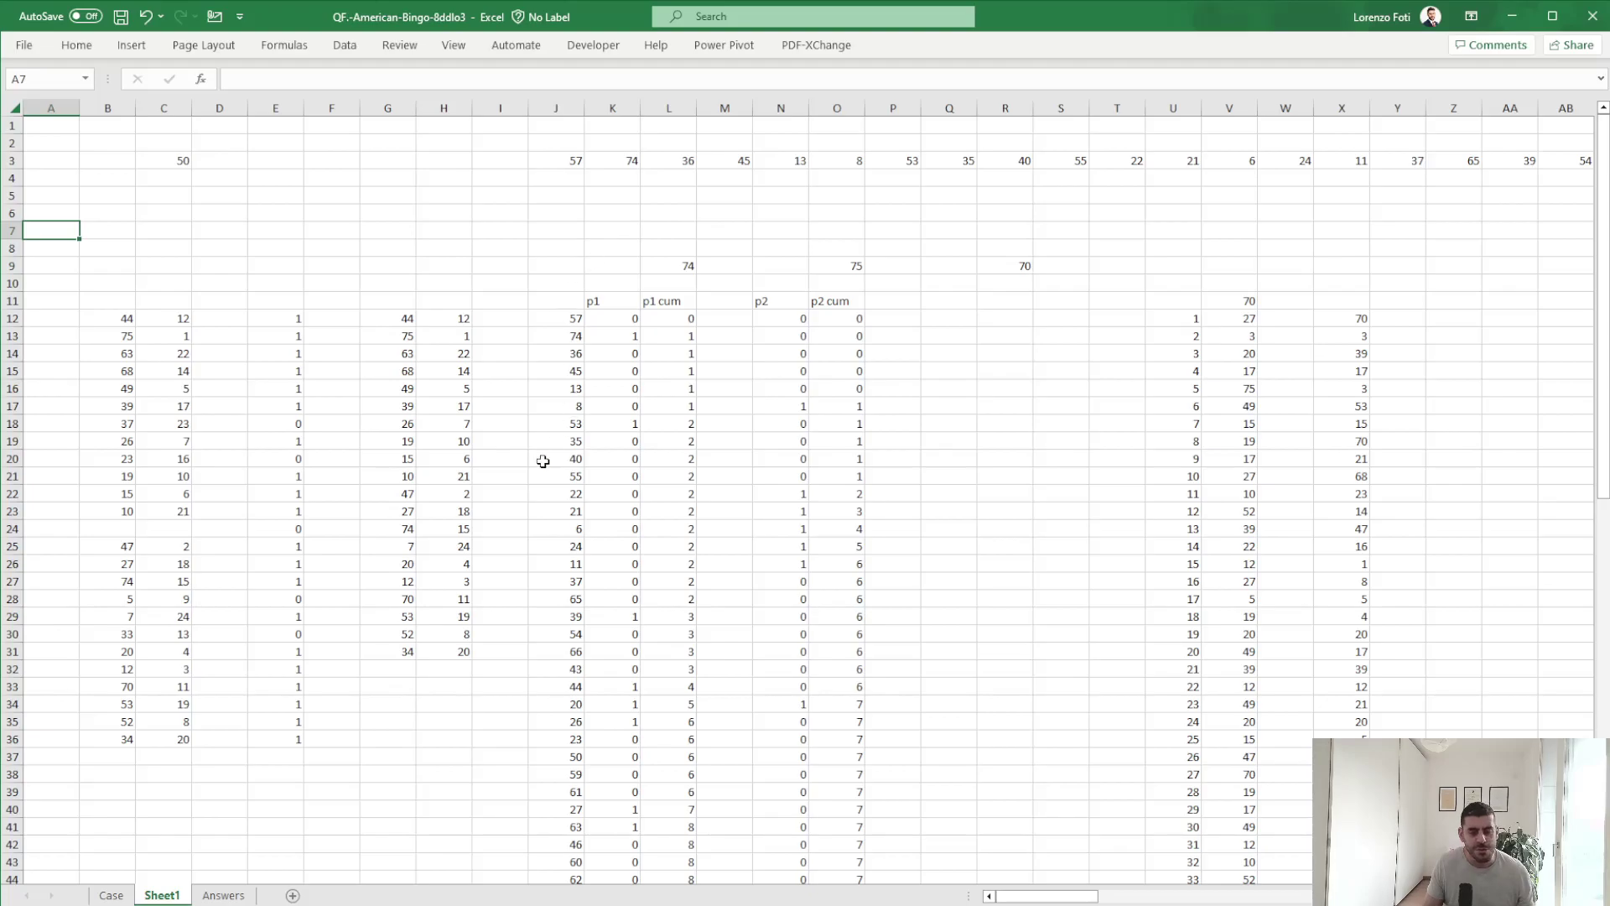
pyautogui.click(111, 895)
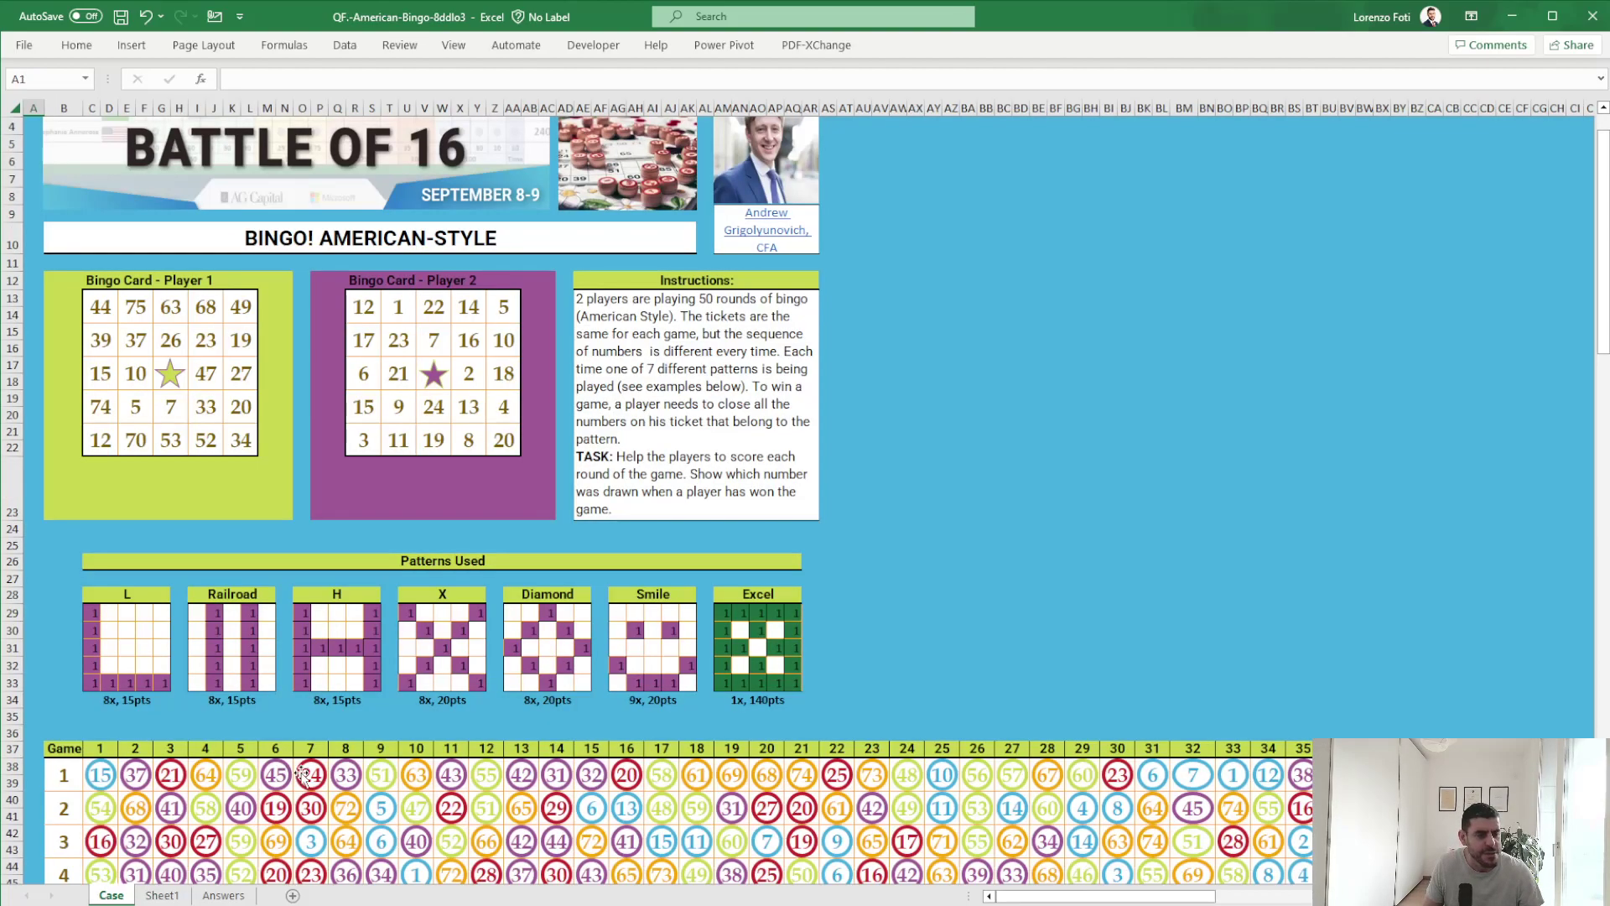
pyautogui.click(861, 533)
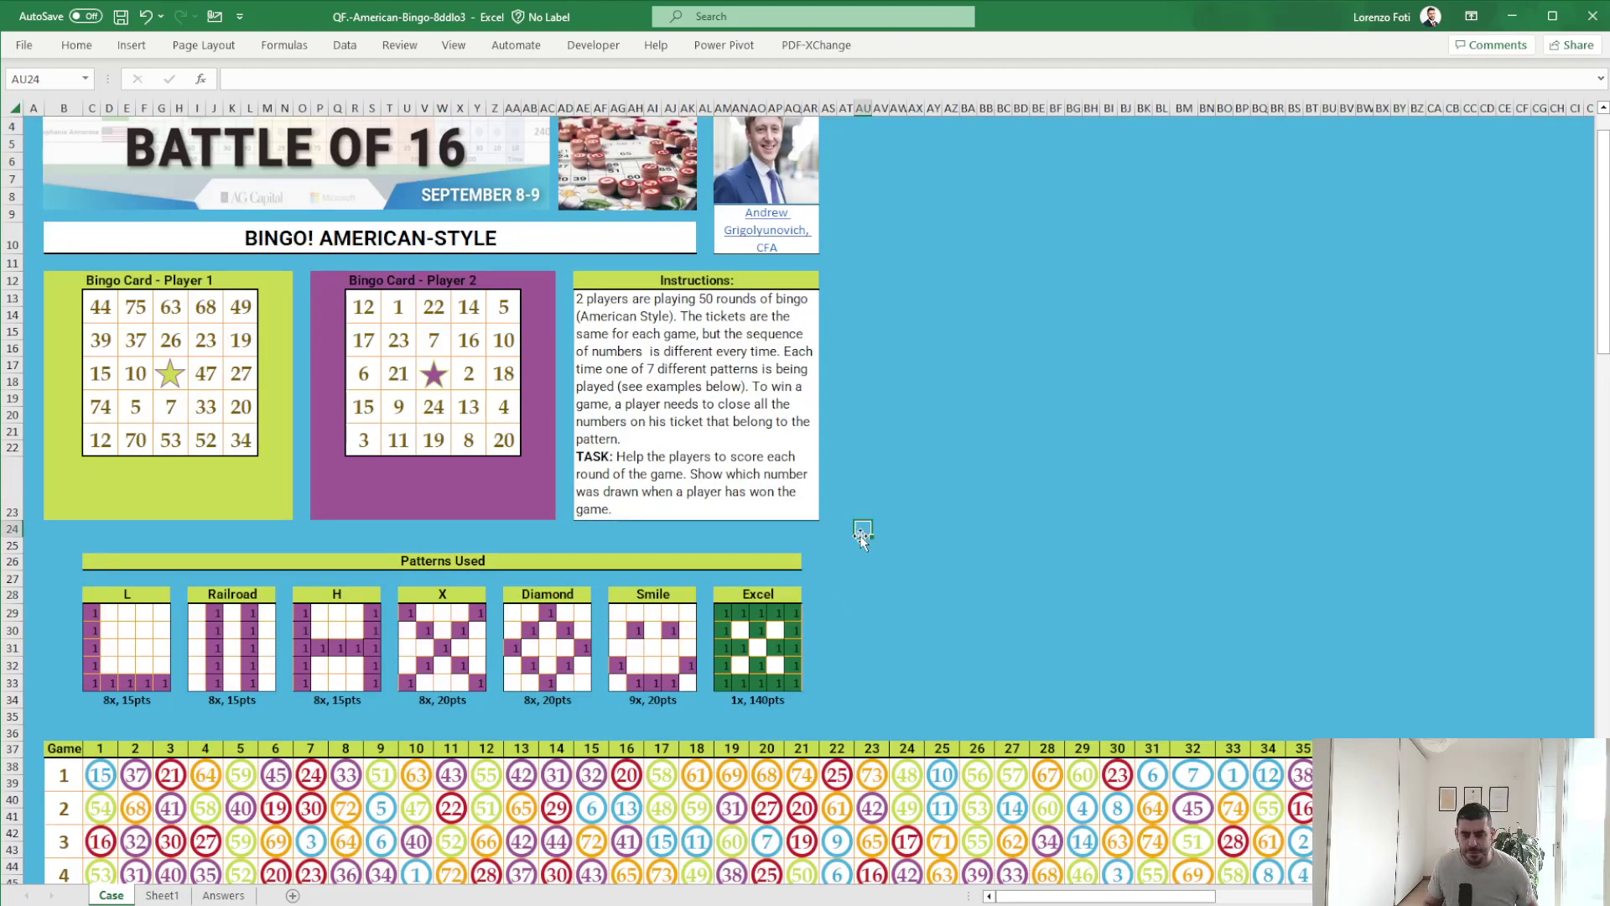